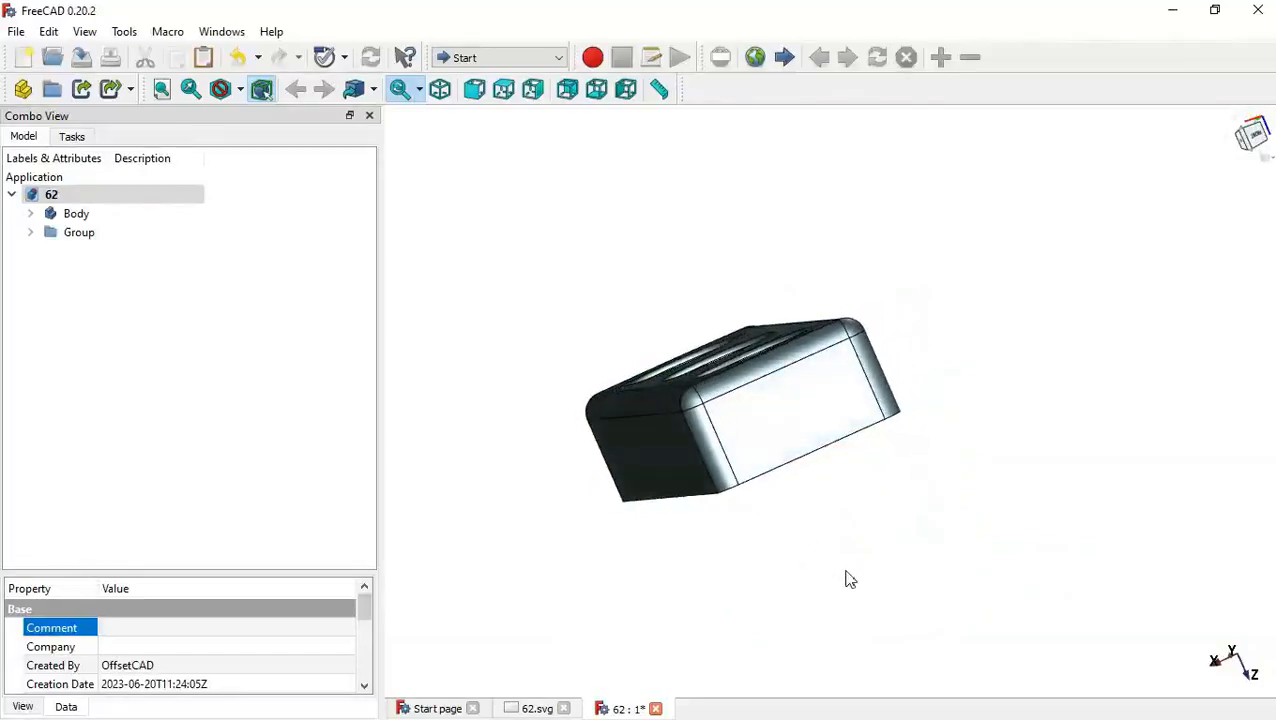
middle_drag(846, 573, 860, 285)
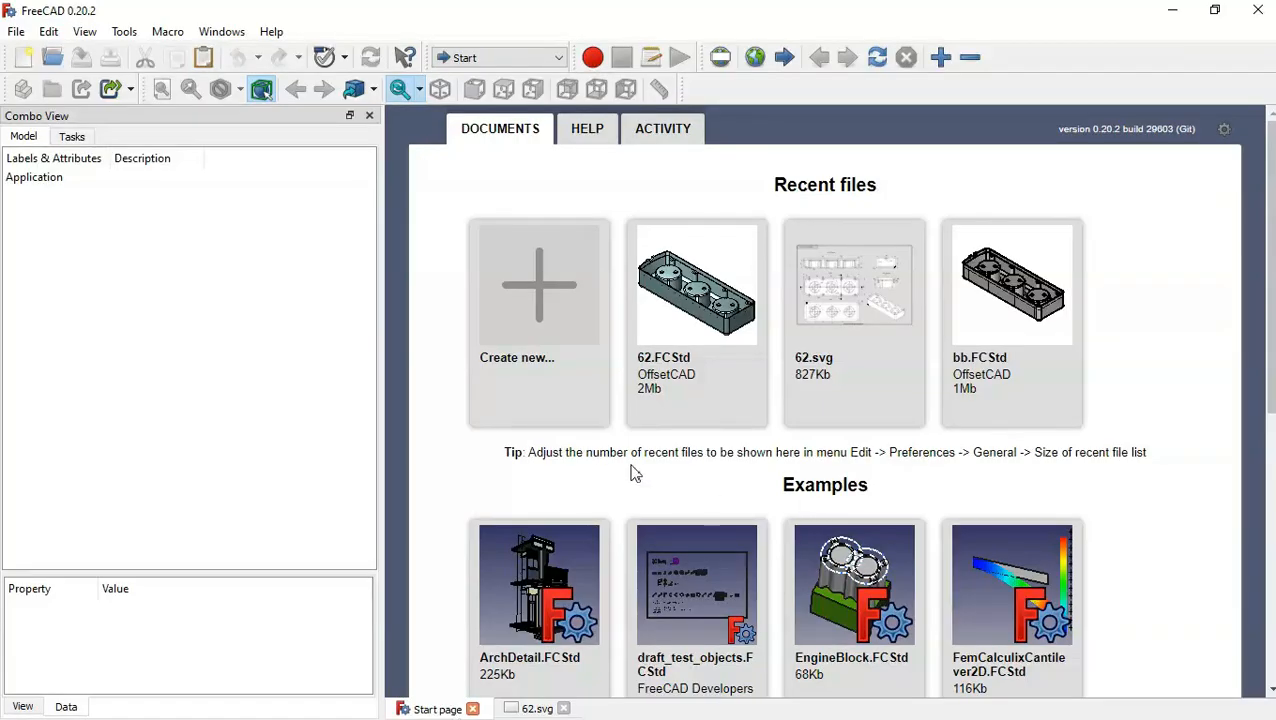
- Create a new document in the Part Design workbench and start a sketch in a new body
click(537, 287)
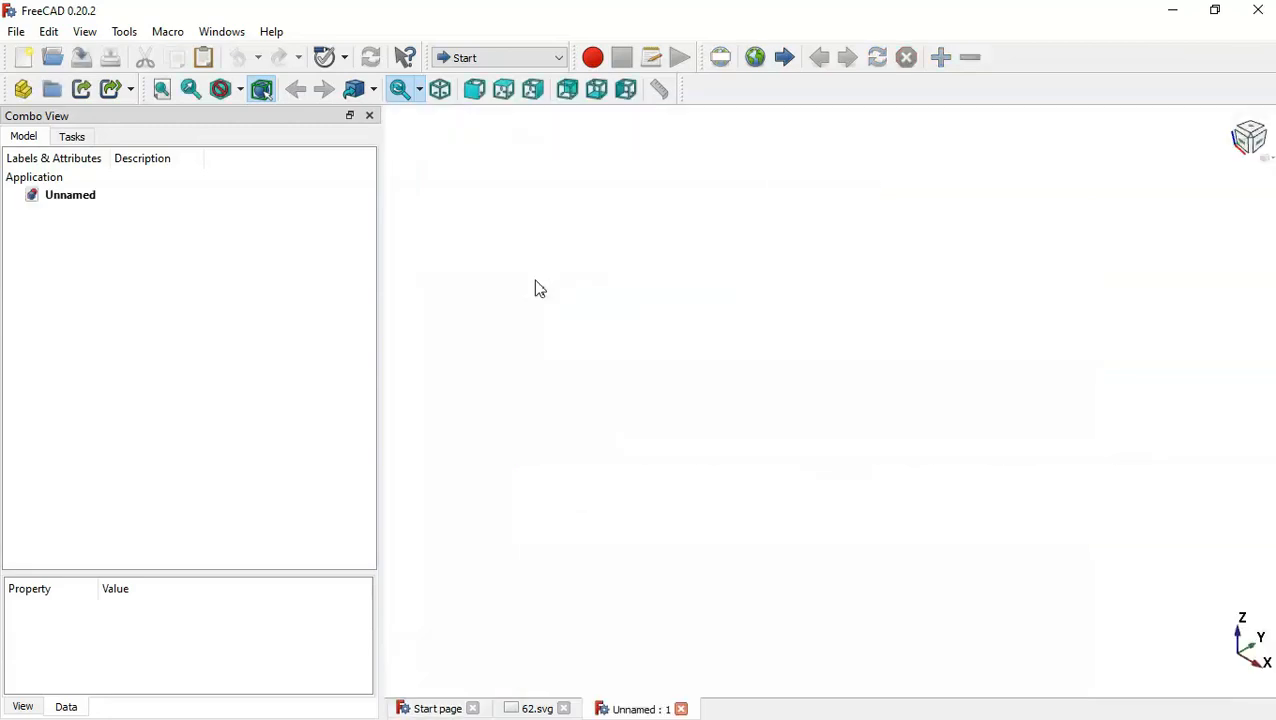
click(497, 60)
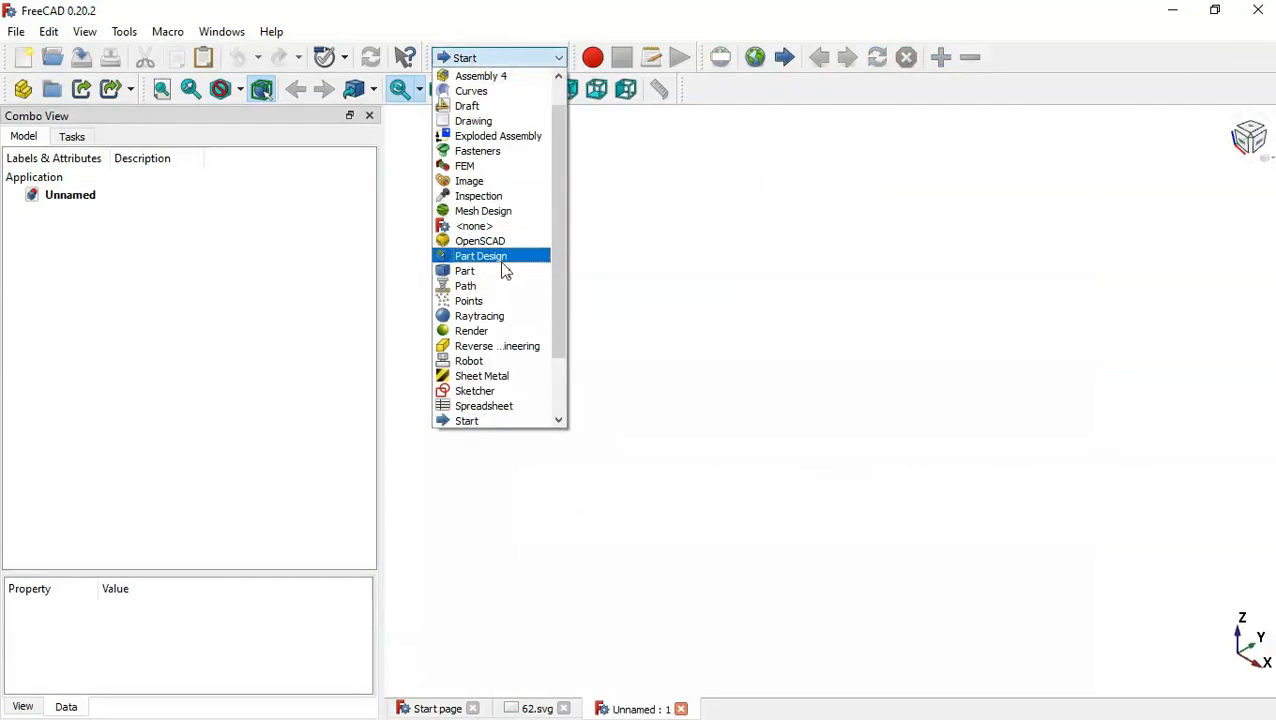
click(510, 260)
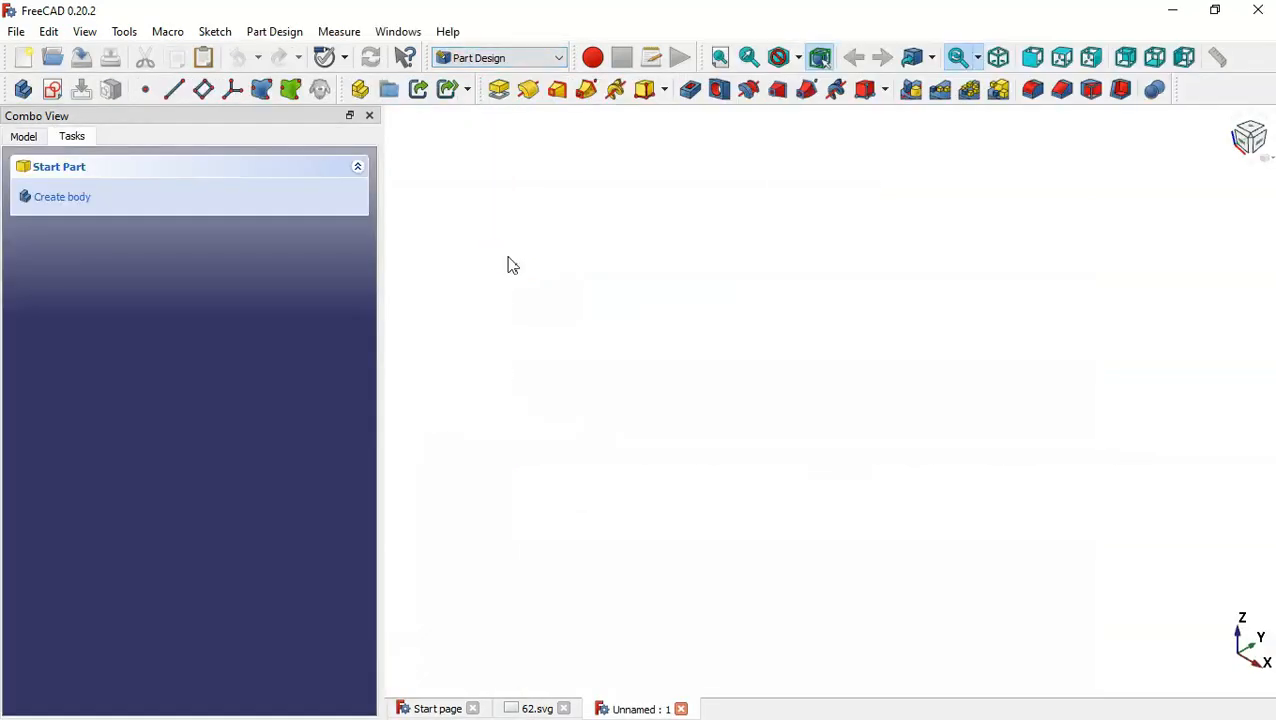
click(90, 192)
click(87, 193)
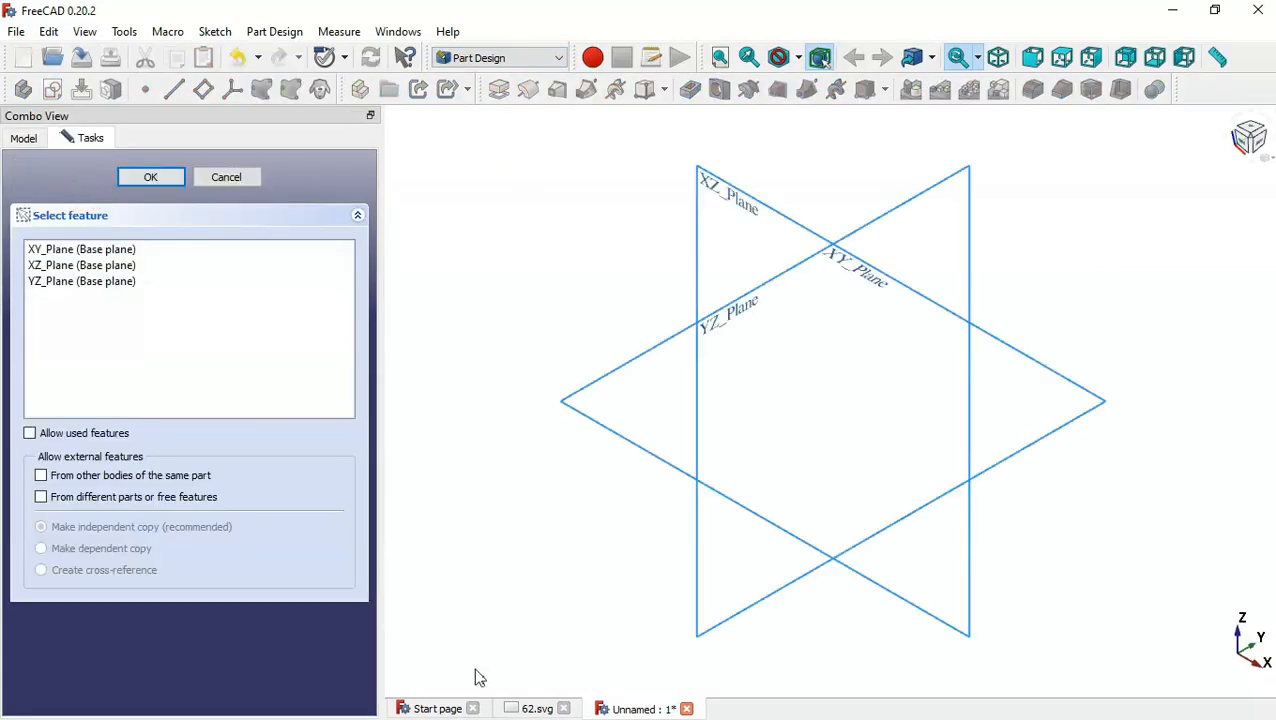
- Examine the section and plan view dimensions of the power strip housing in the 62.svg reference drawing
click(537, 709)
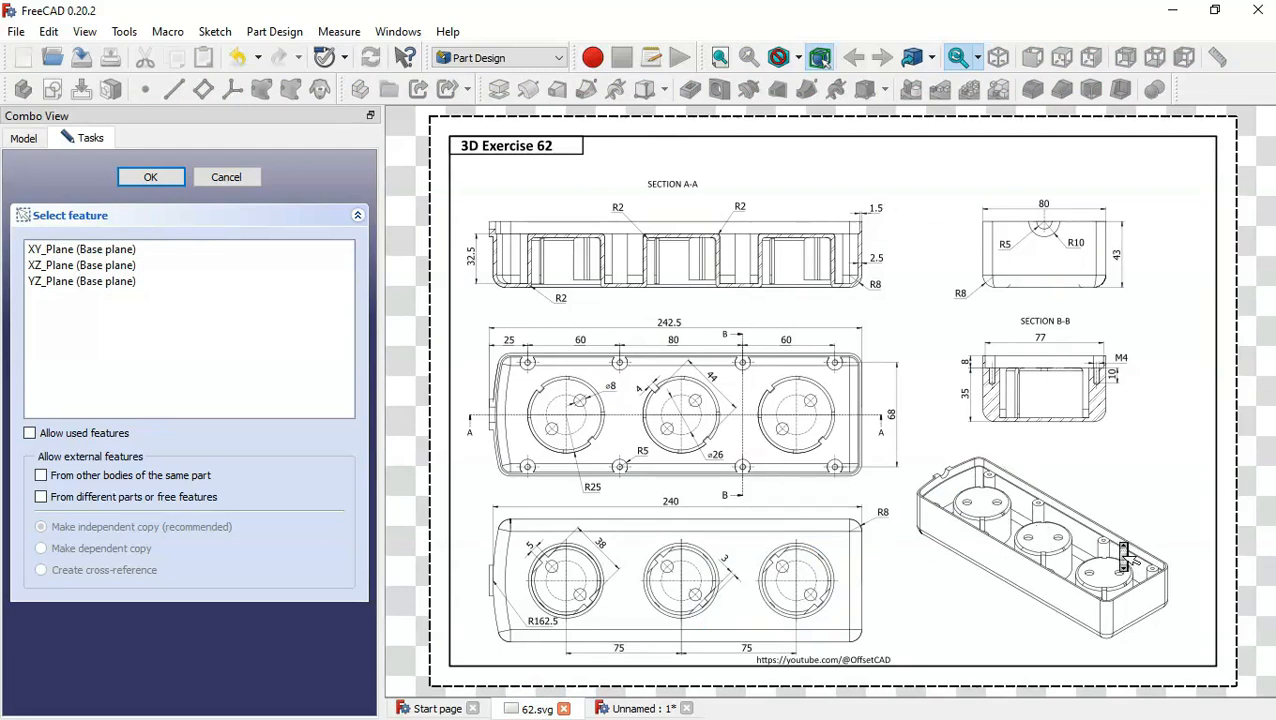
scroll(1117, 540, up, 2)
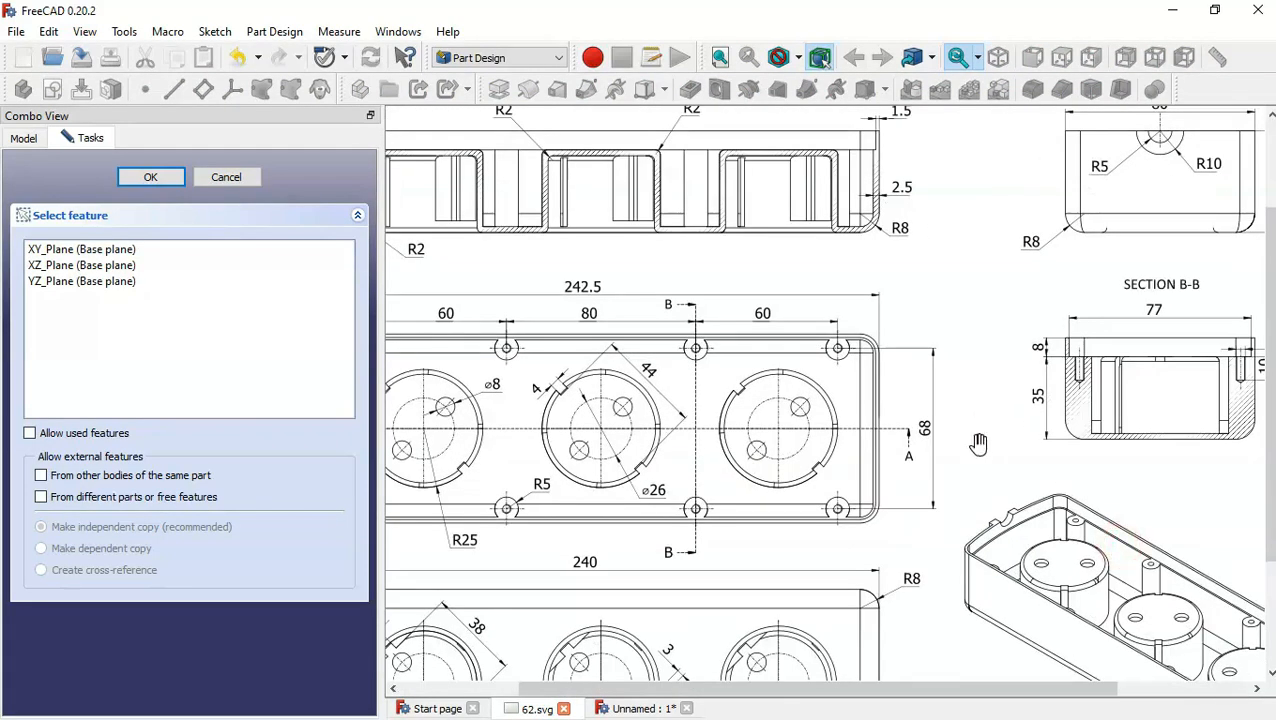
mouse_move(978, 444)
mouse_down()
mouse_move(763, 219)
mouse_move(855, 283)
mouse_move(883, 351)
mouse_move(953, 411)
mouse_up()
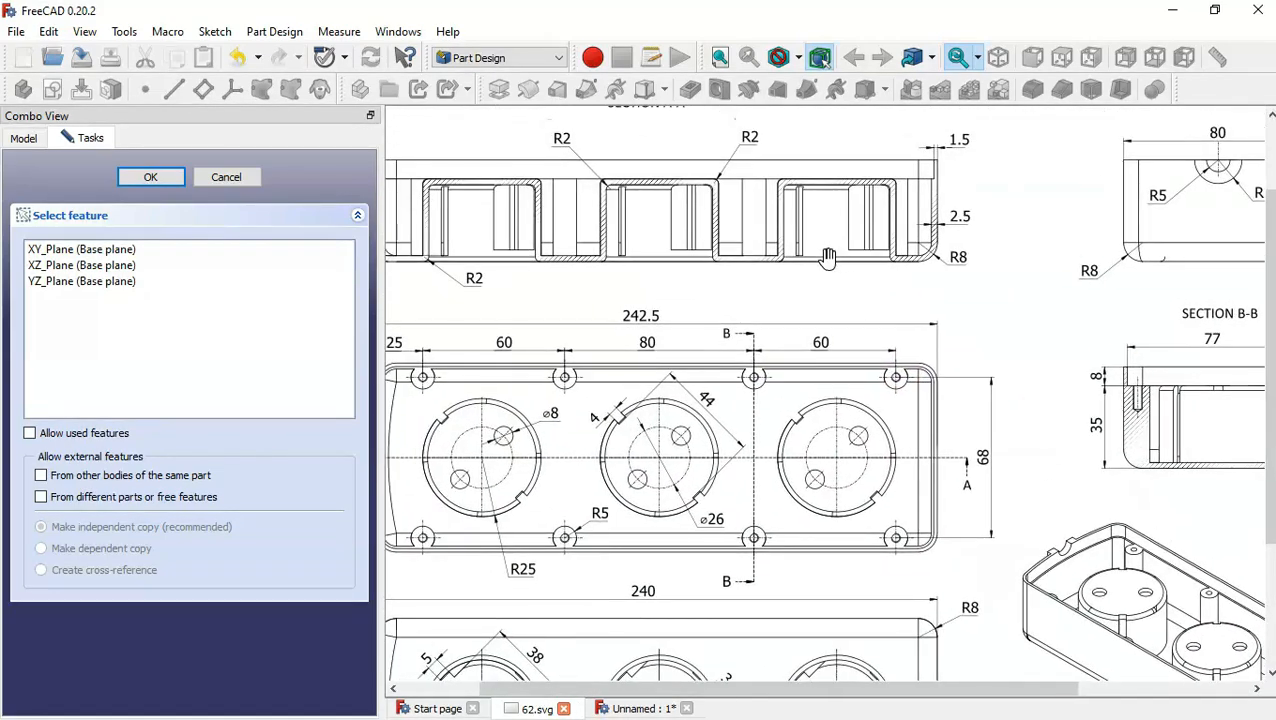
drag(795, 377, 867, 341)
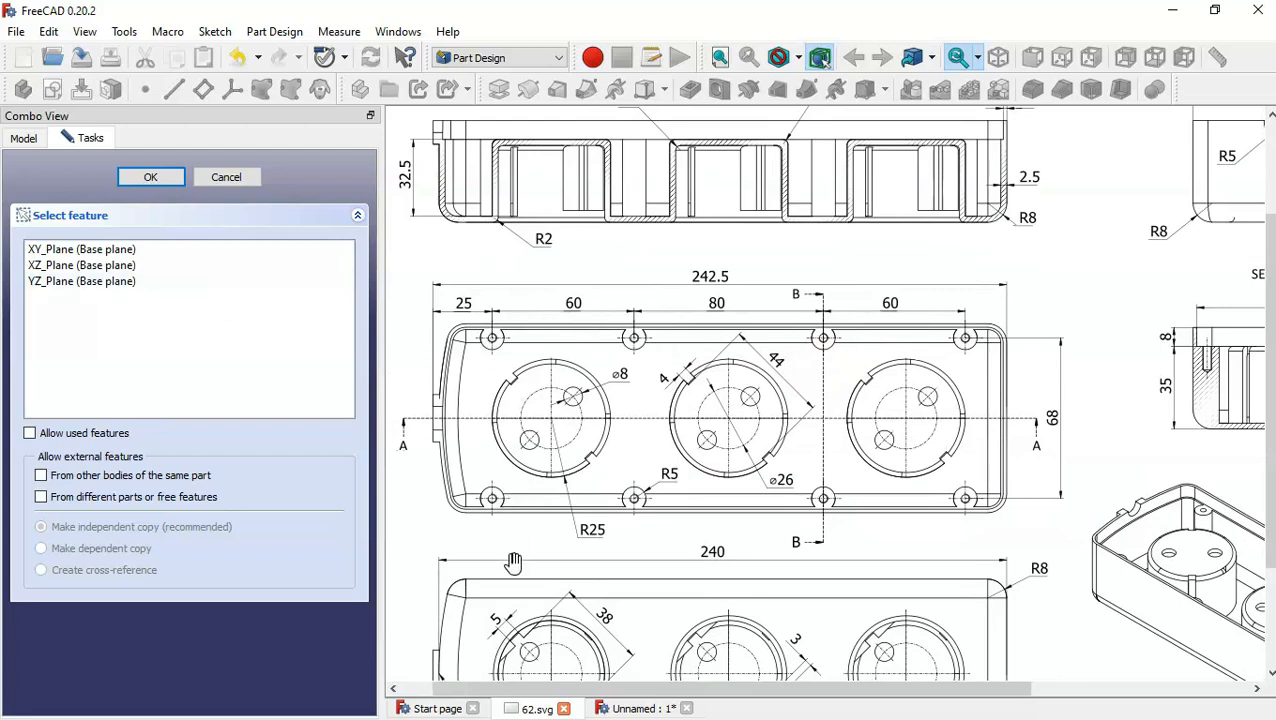
- Return to the unnamed model, close the start page and place the new sketch on the XY plane
click(626, 708)
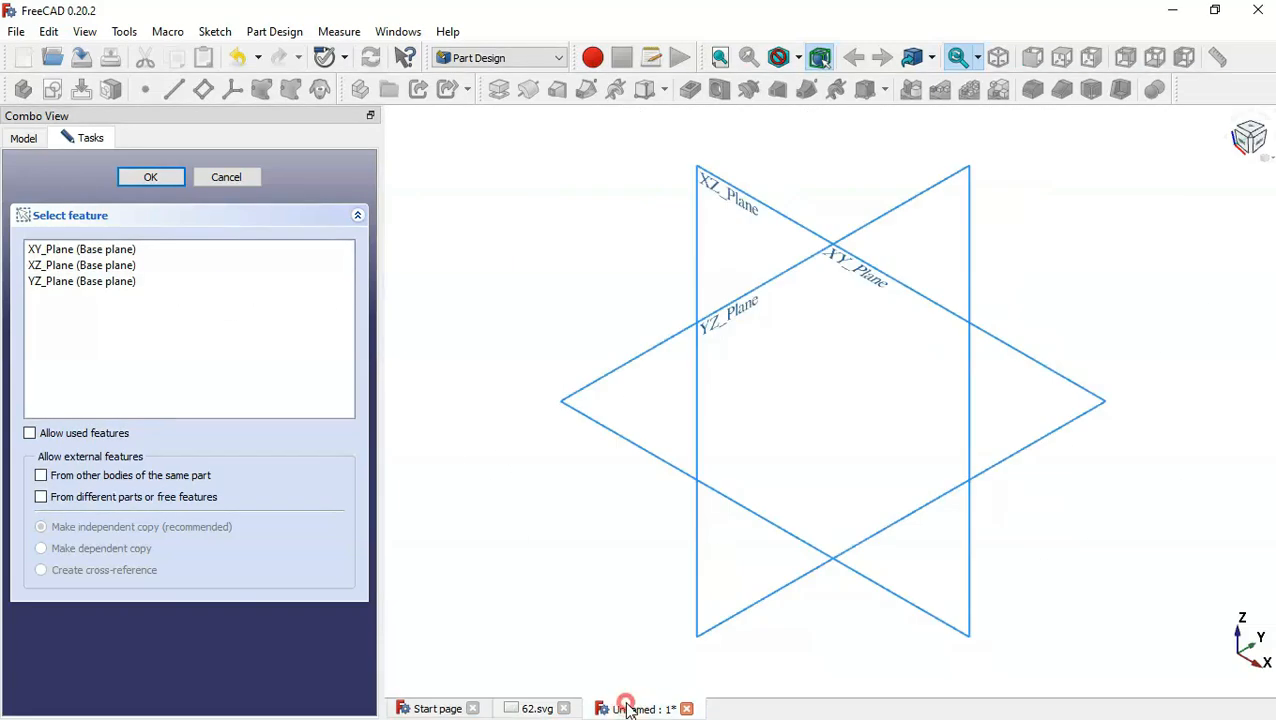
click(475, 709)
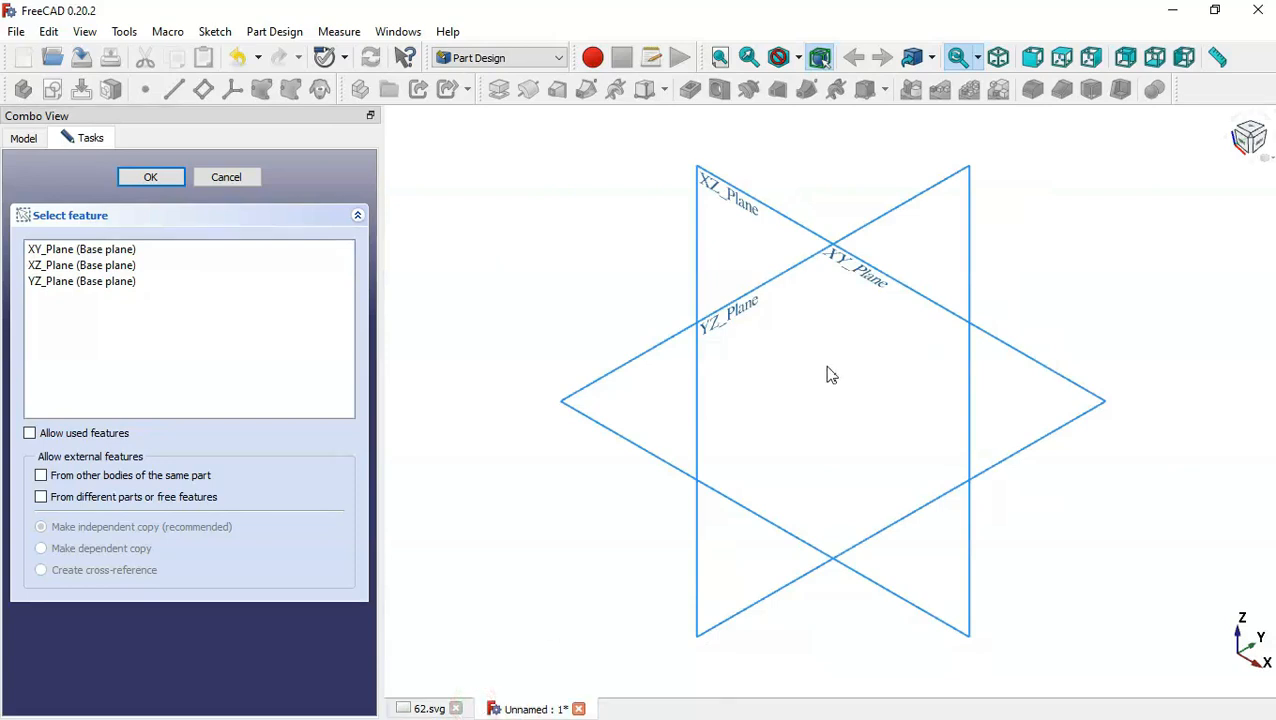
click(851, 267)
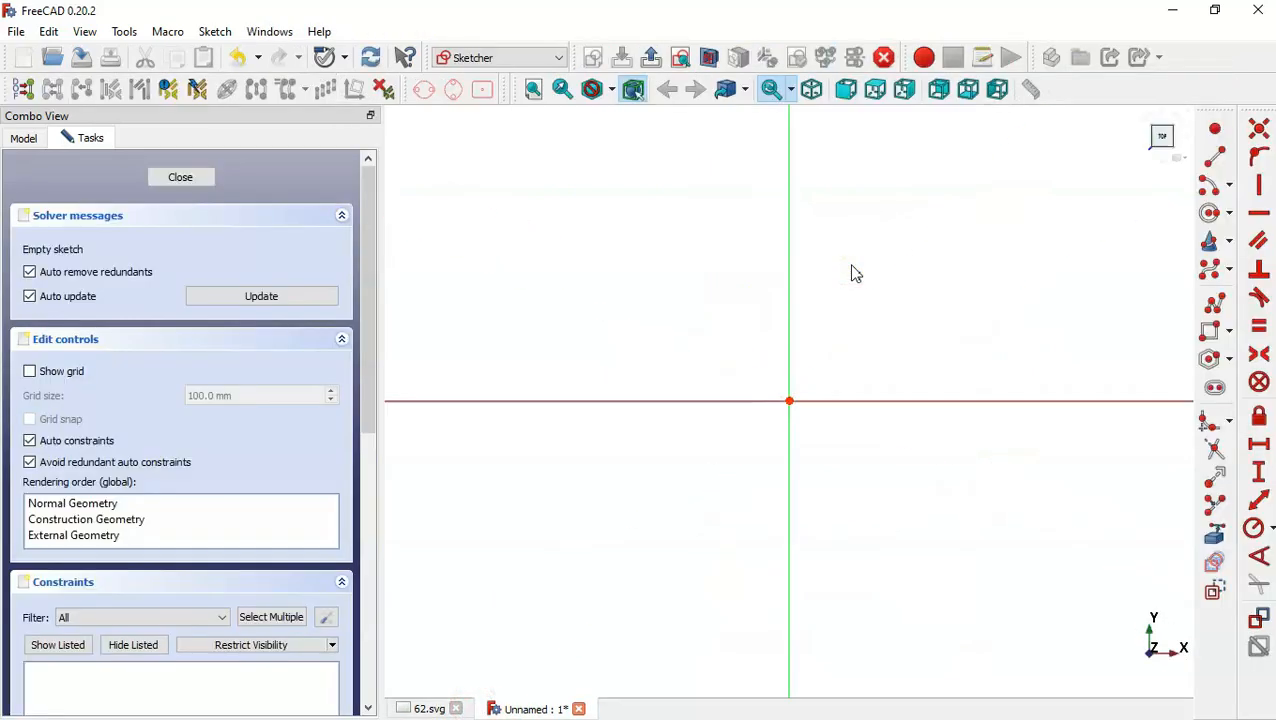
- Sketch a wide rectangle around the origin and delete its left vertical edge
click(1216, 333)
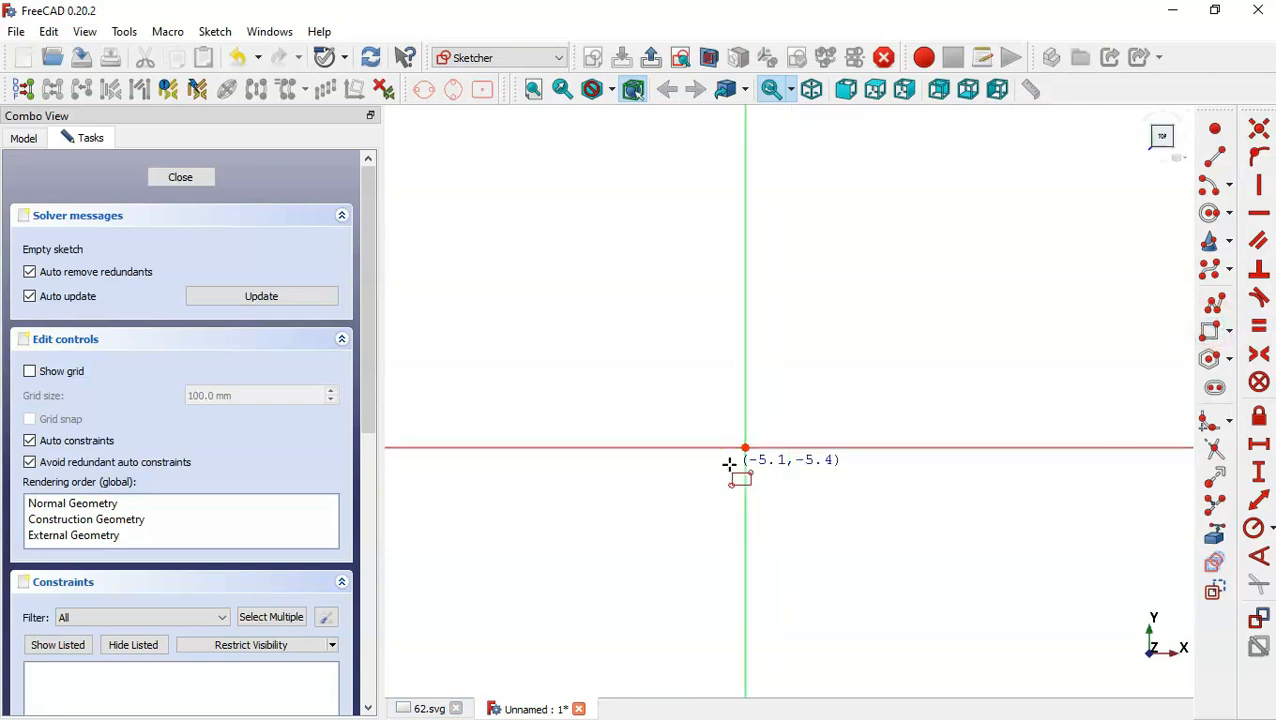
click(548, 298)
click(1094, 545)
key(Escape)
click(548, 372)
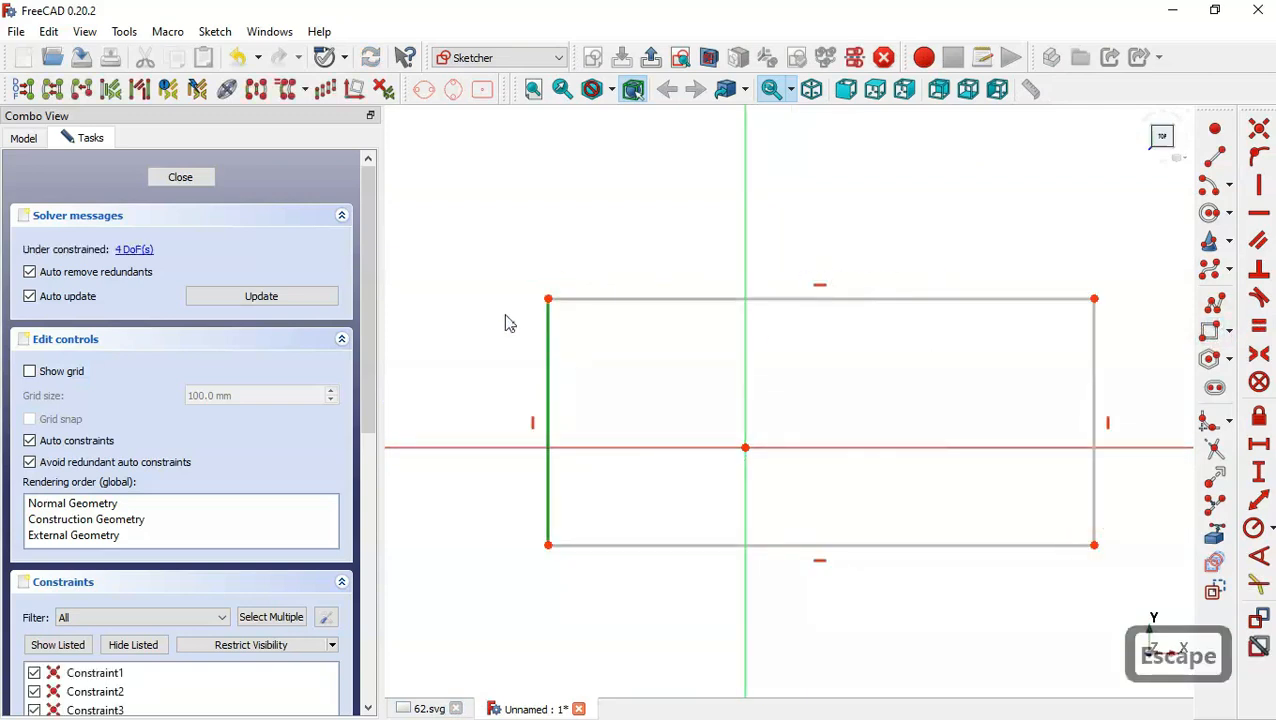
key(Delete)
- Close the profile's open left side with an outward-bulging arc centred on the horizontal axis, joining the free ends of both horizontal lines
click(1214, 185)
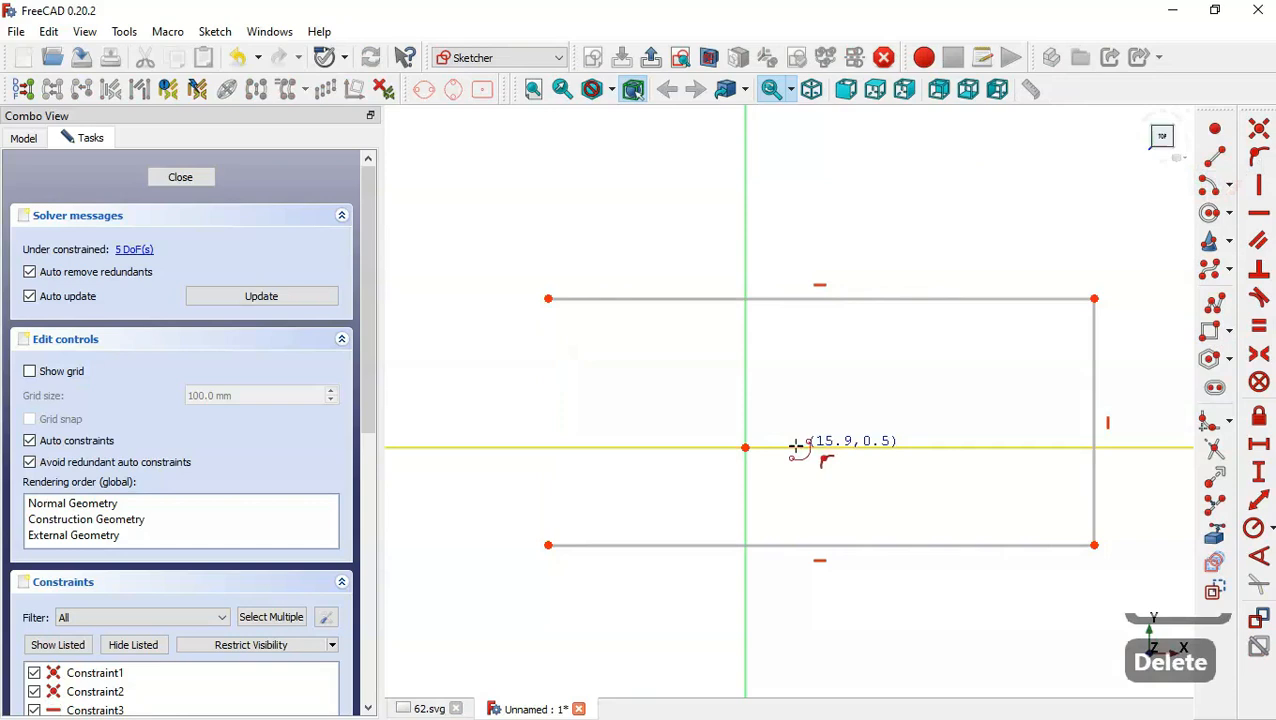
click(905, 447)
click(548, 545)
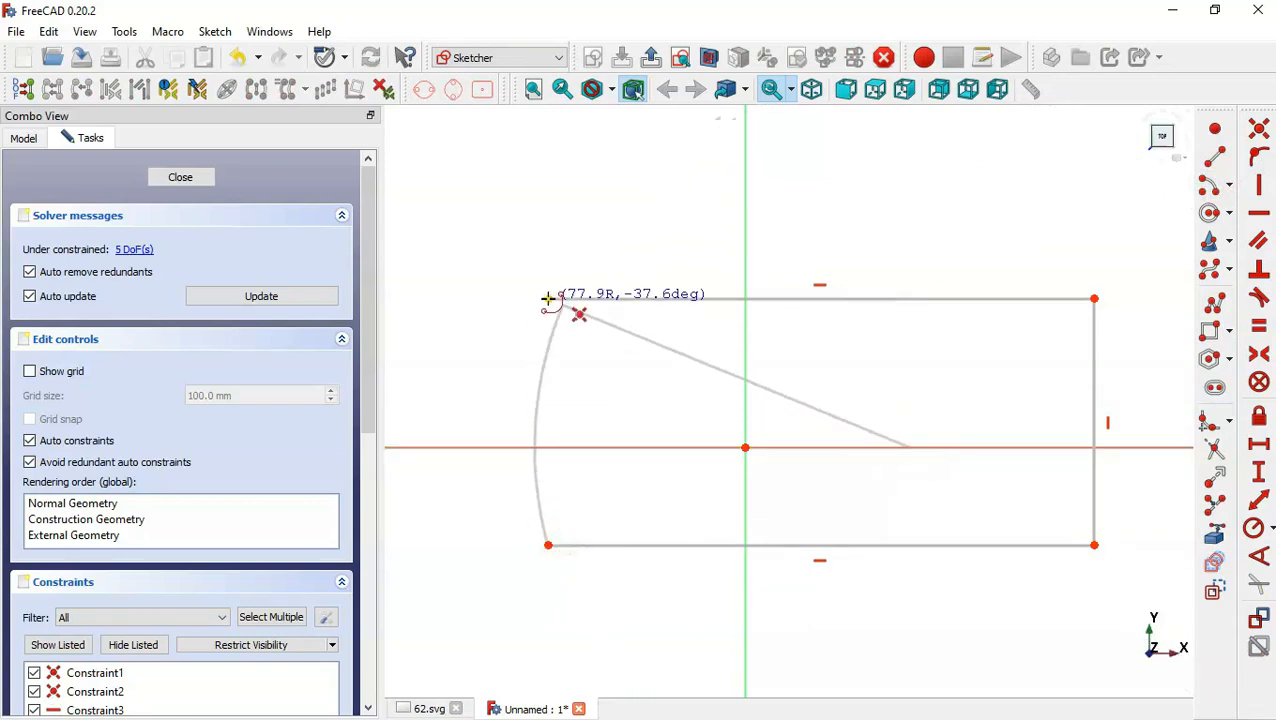
click(552, 299)
key(Escape)
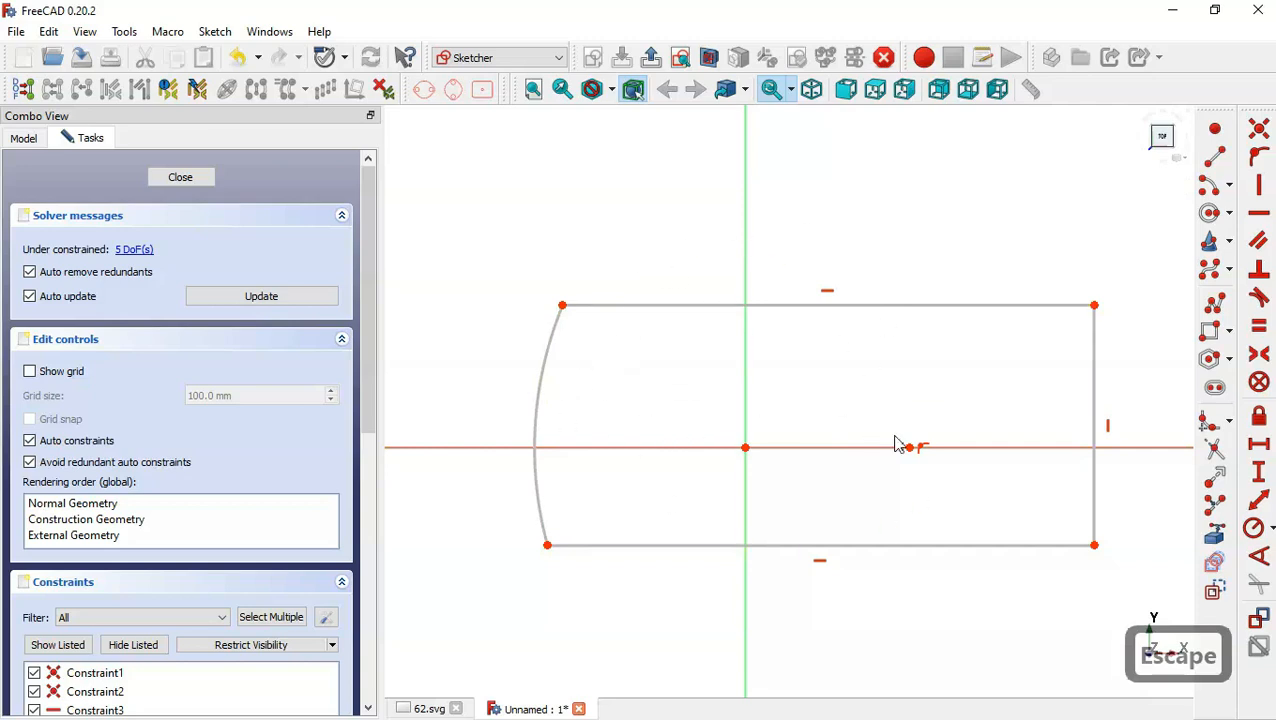
- Make the right edge's endpoints symmetric about the horizontal axis and the upper edge's endpoints symmetric about the vertical axis
click(1264, 357)
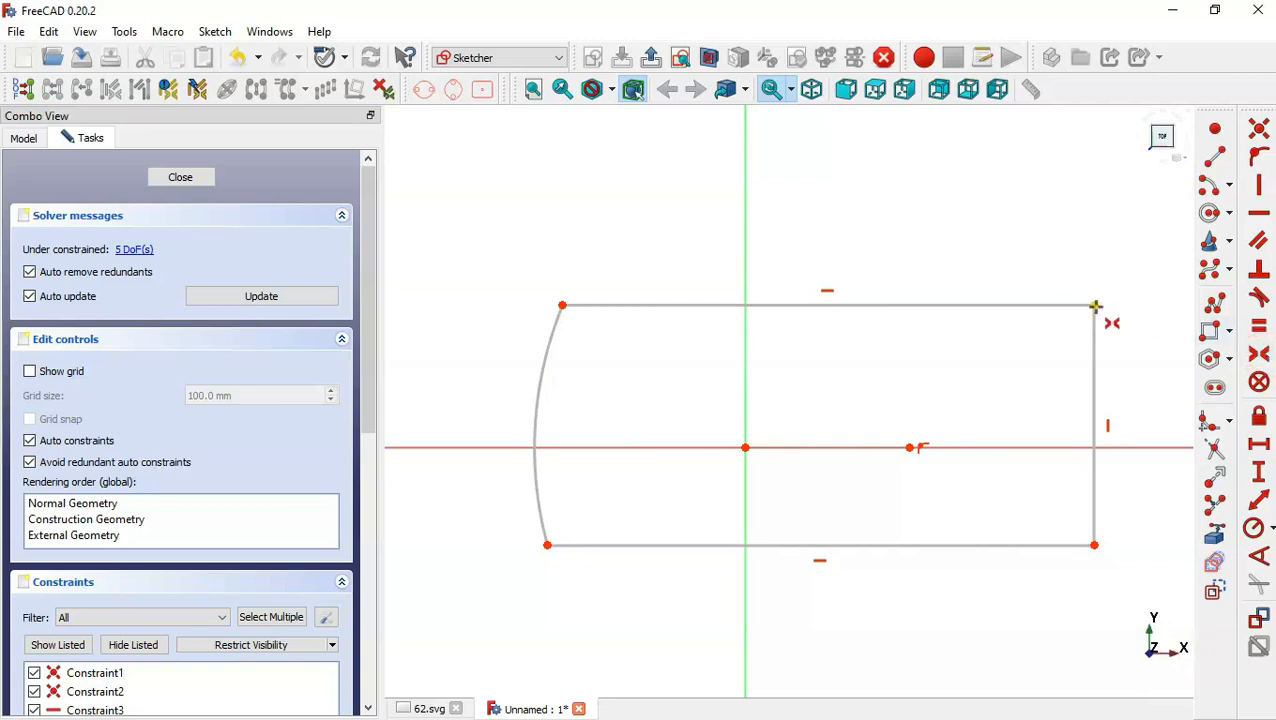
click(1095, 305)
click(1053, 447)
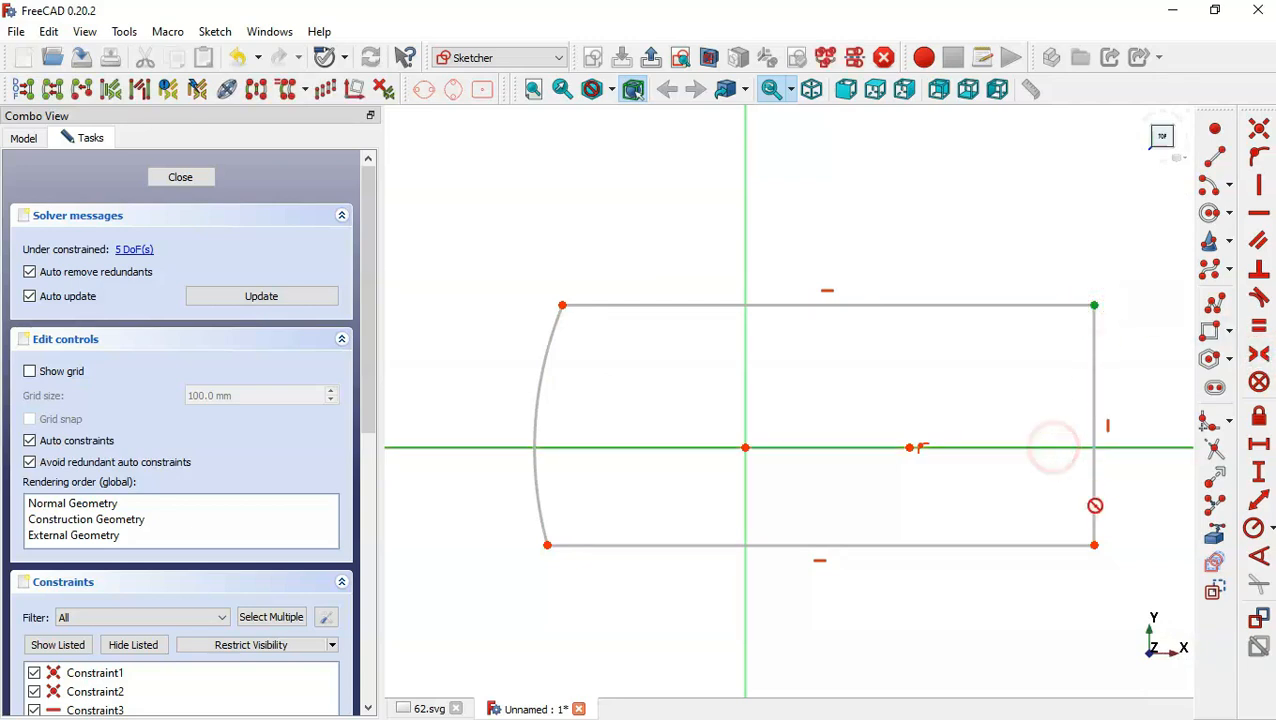
click(1095, 545)
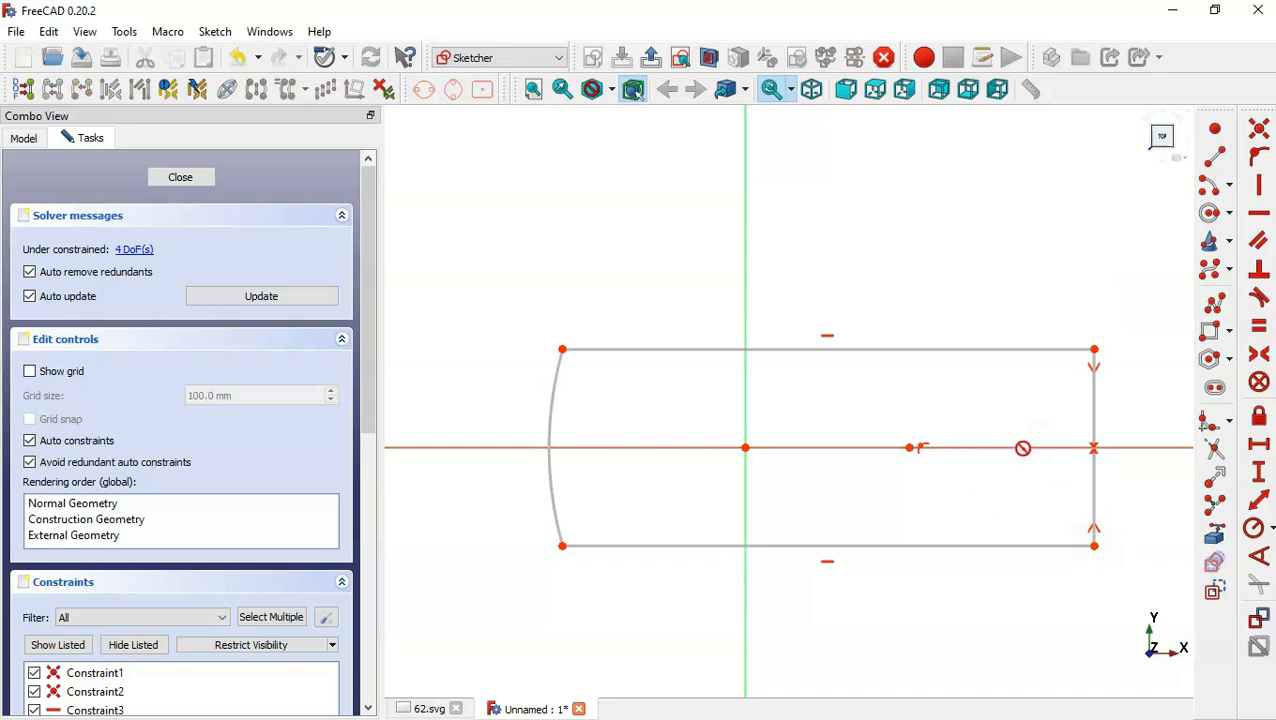
click(561, 350)
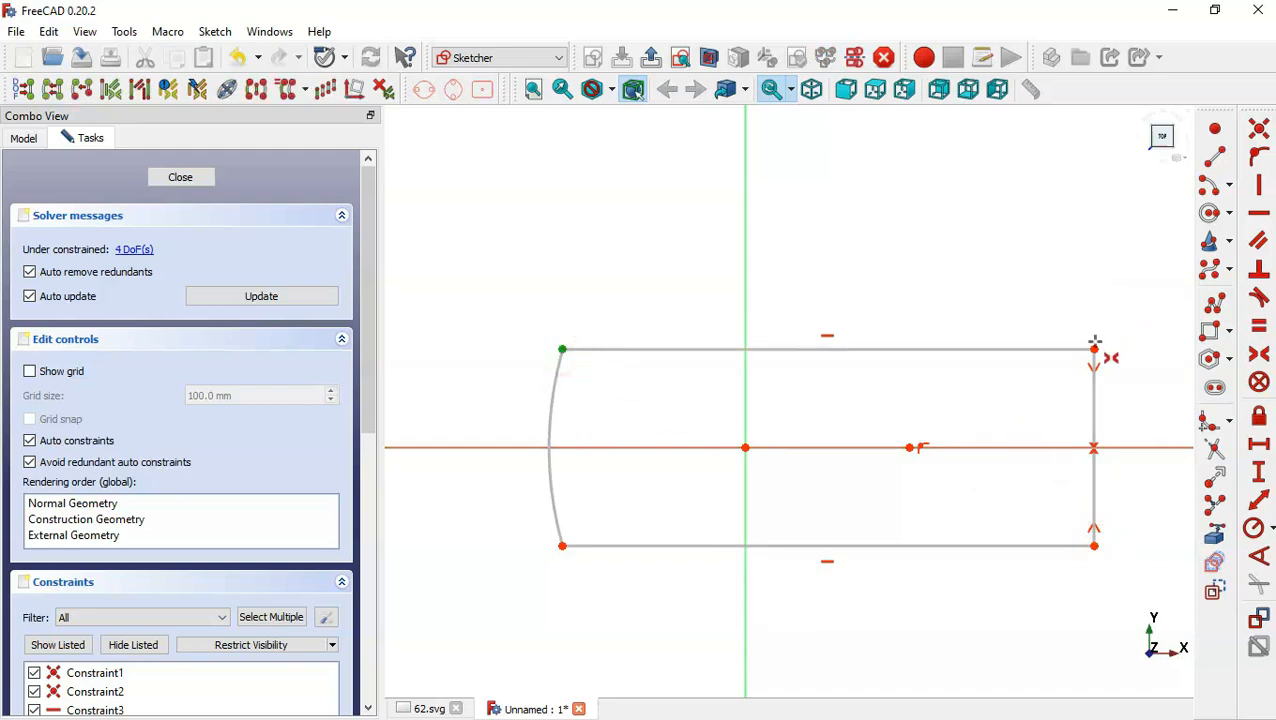
click(1094, 349)
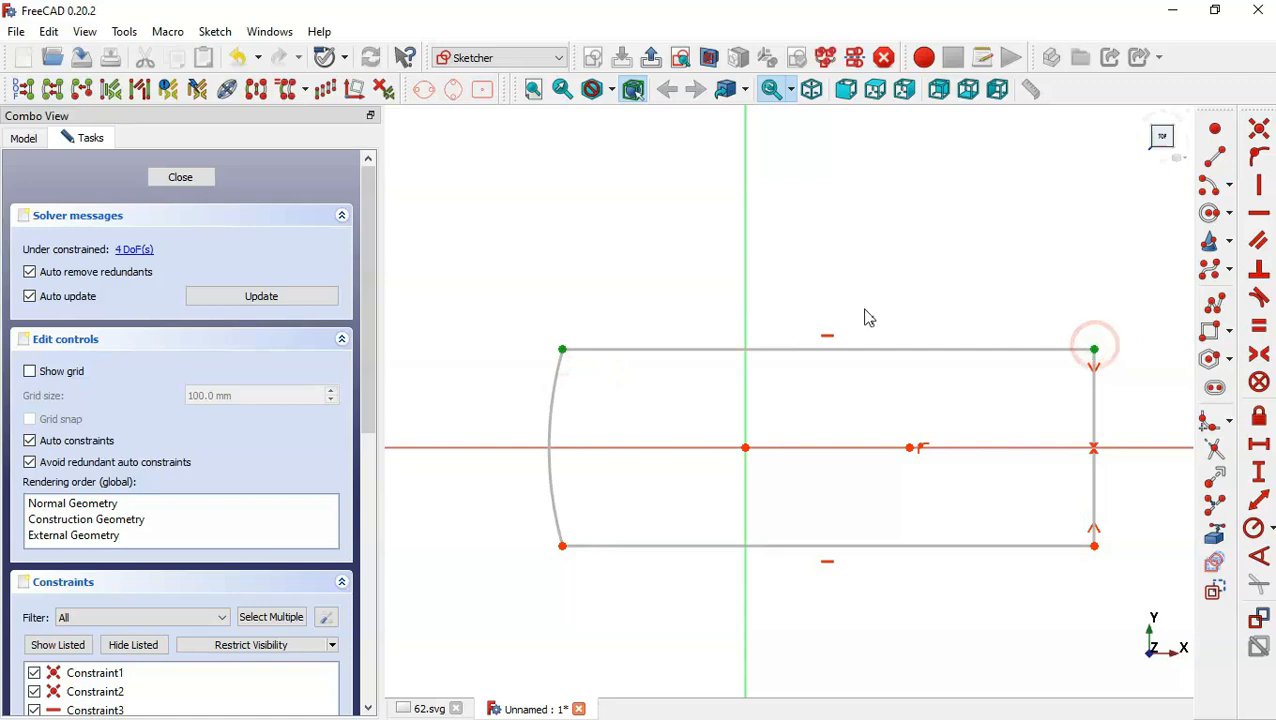
click(746, 300)
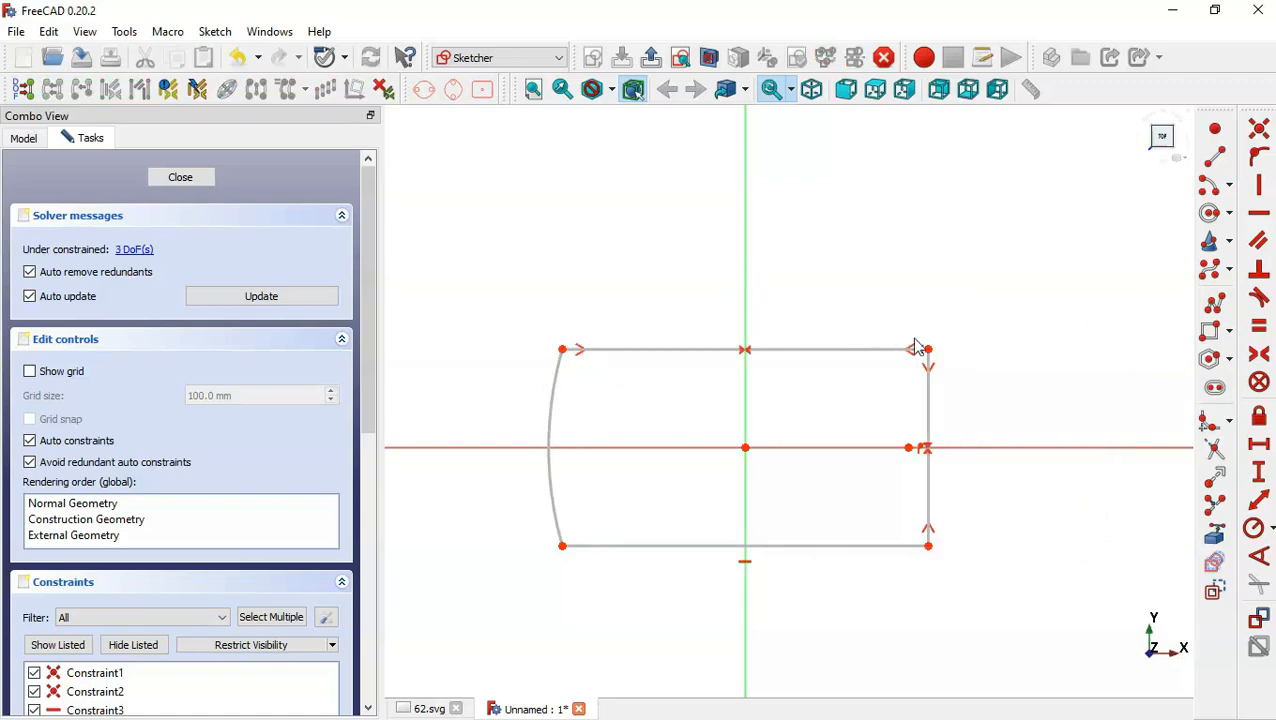
- Check the housing width in the 62.svg drawing and dimension the profile's right edge to 80 mm
key(ctrl+Tab)
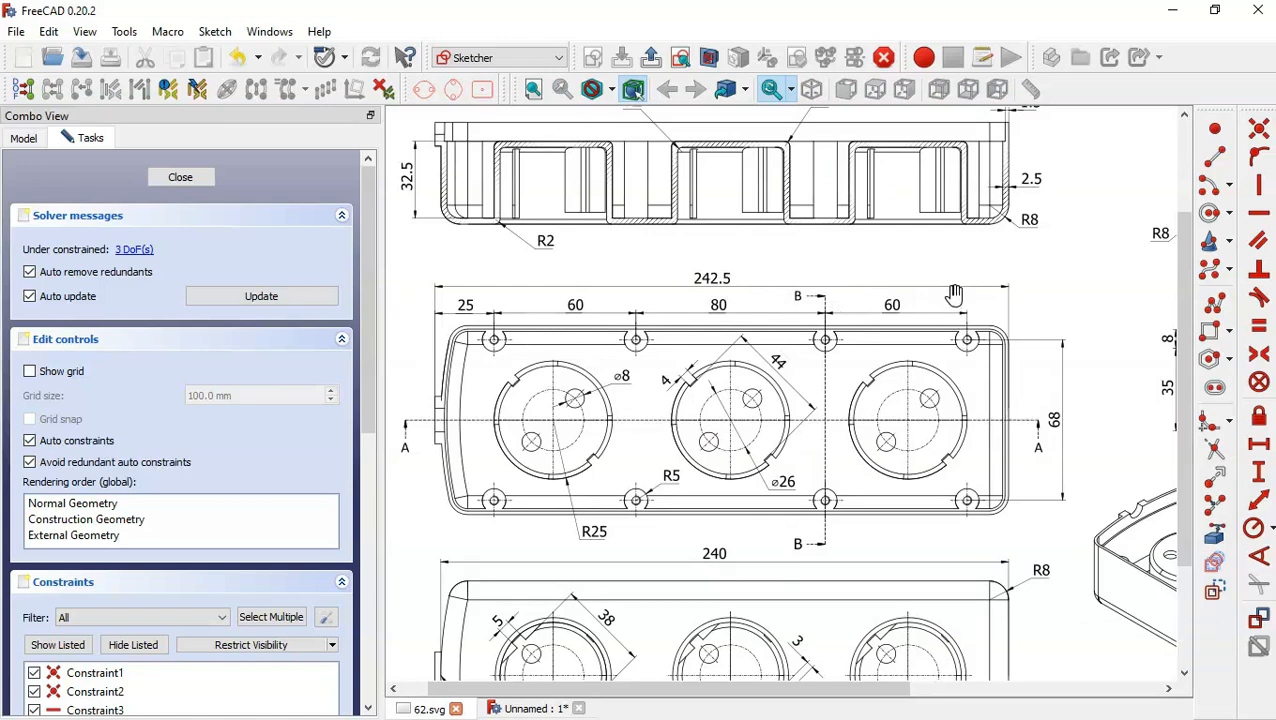
drag(1025, 397, 676, 605)
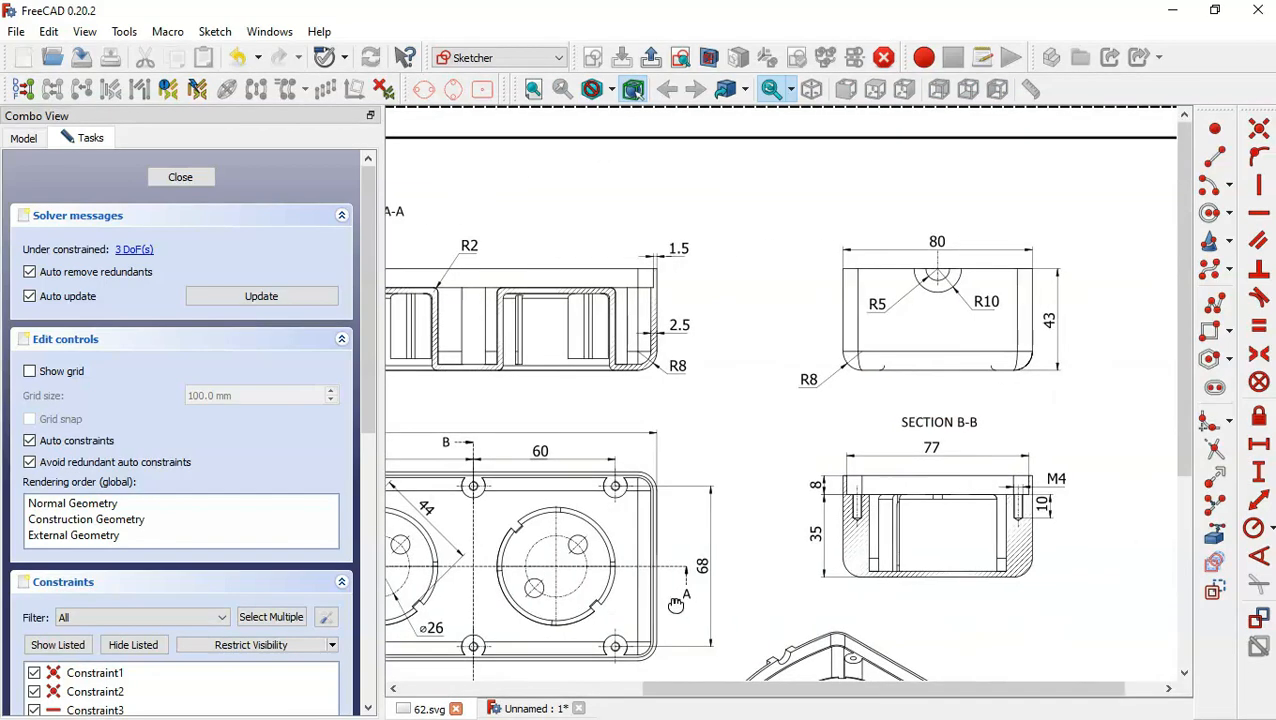
key(ctrl+Tab)
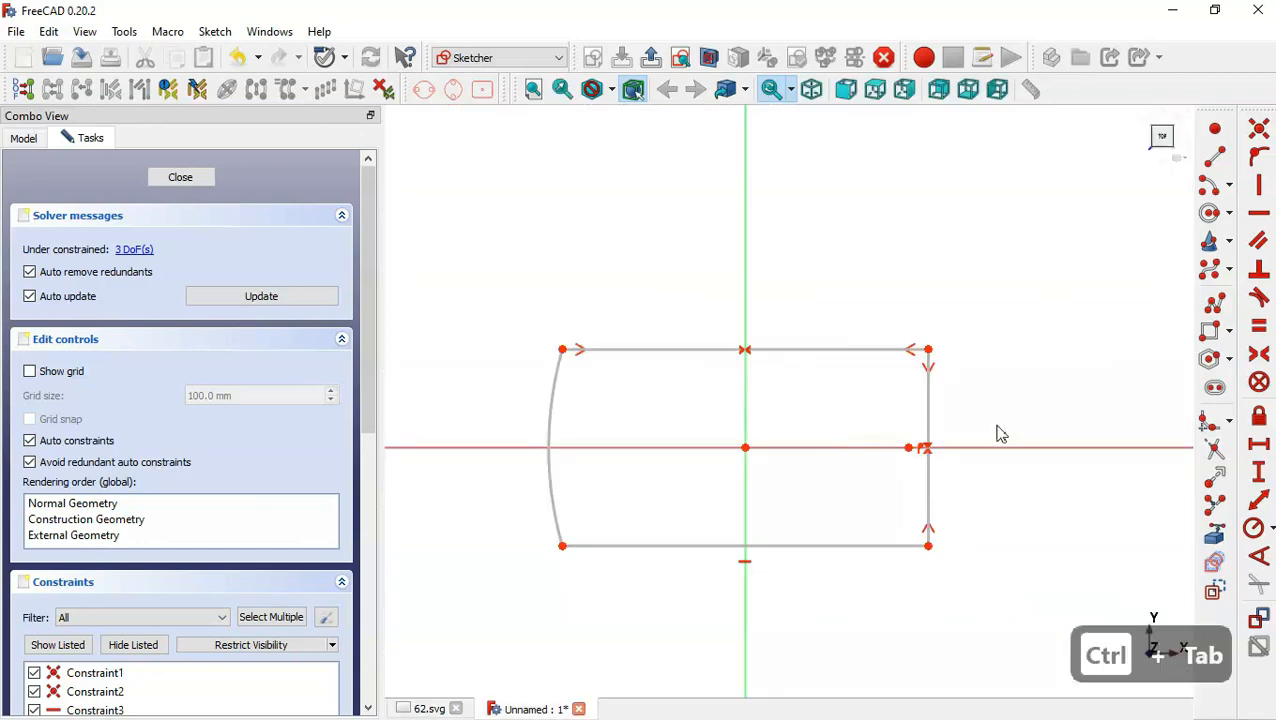
click(1258, 498)
click(929, 407)
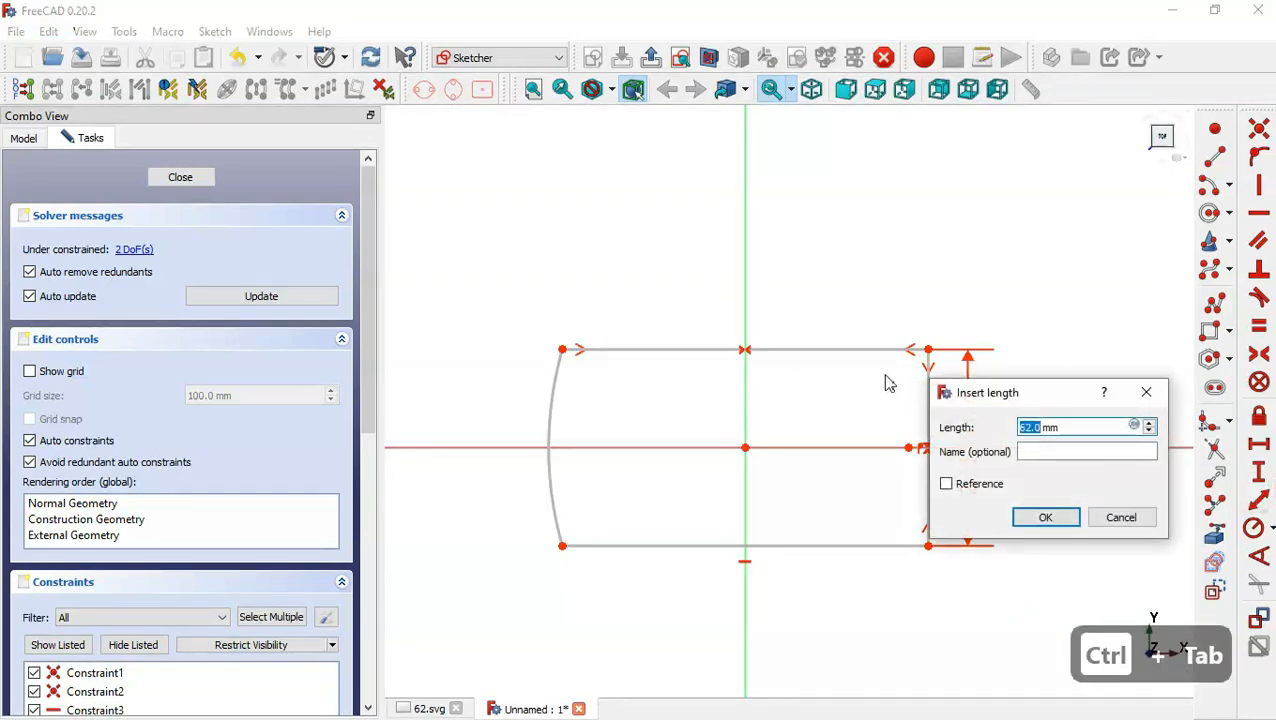
text(80)
key(Return)
- Check the plan view in the 62.svg drawing, place a point on the horizontal axis near the left arc and constrain it onto the arc
key(ctrl+Tab)
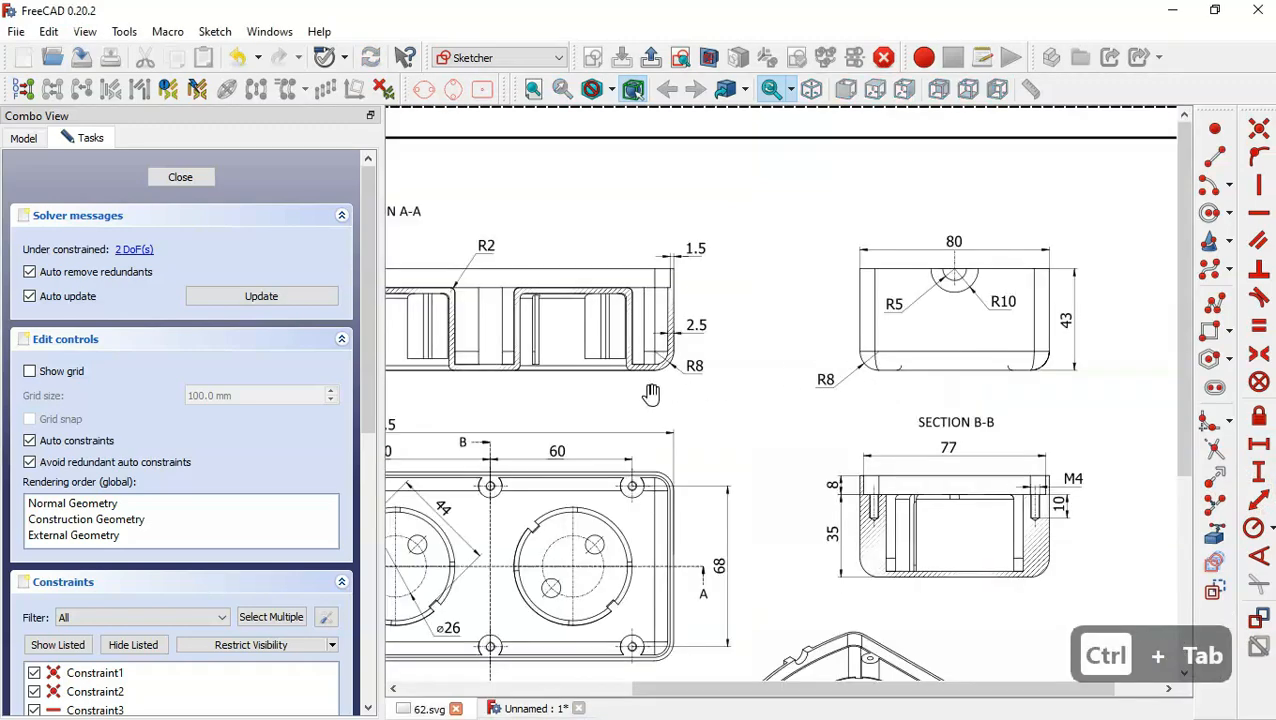
drag(531, 472, 909, 328)
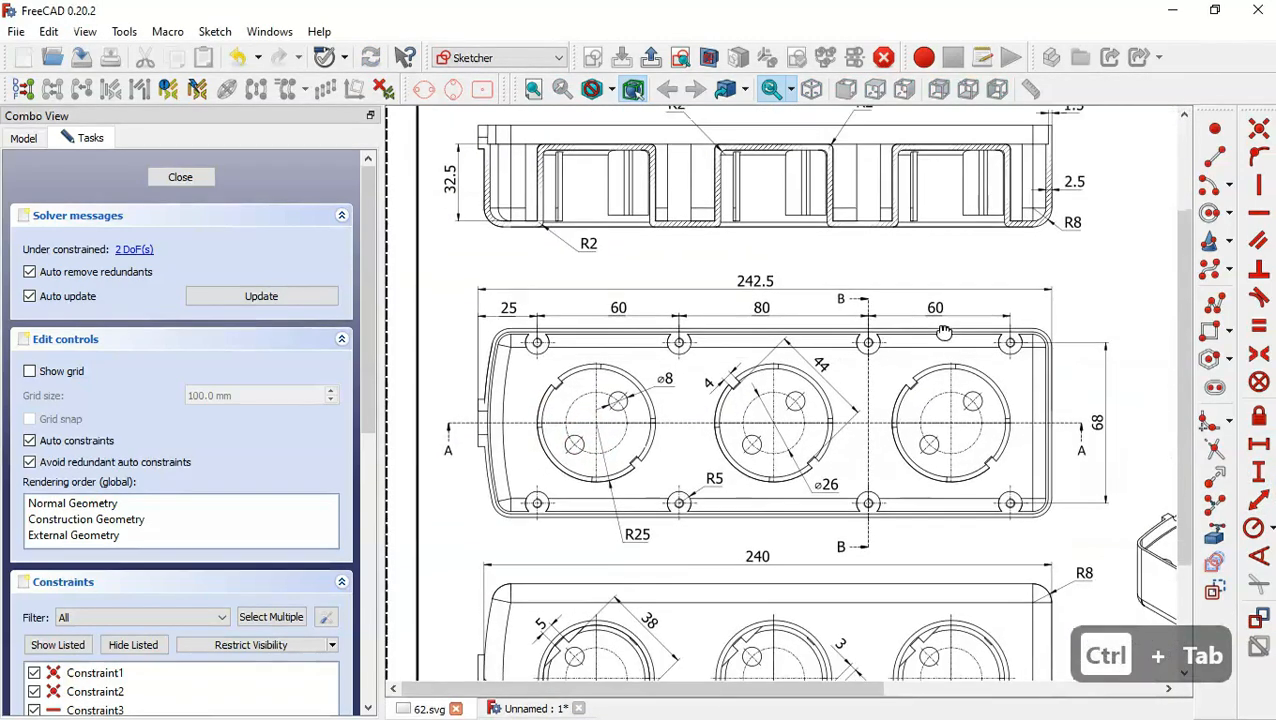
key(ctrl+Tab)
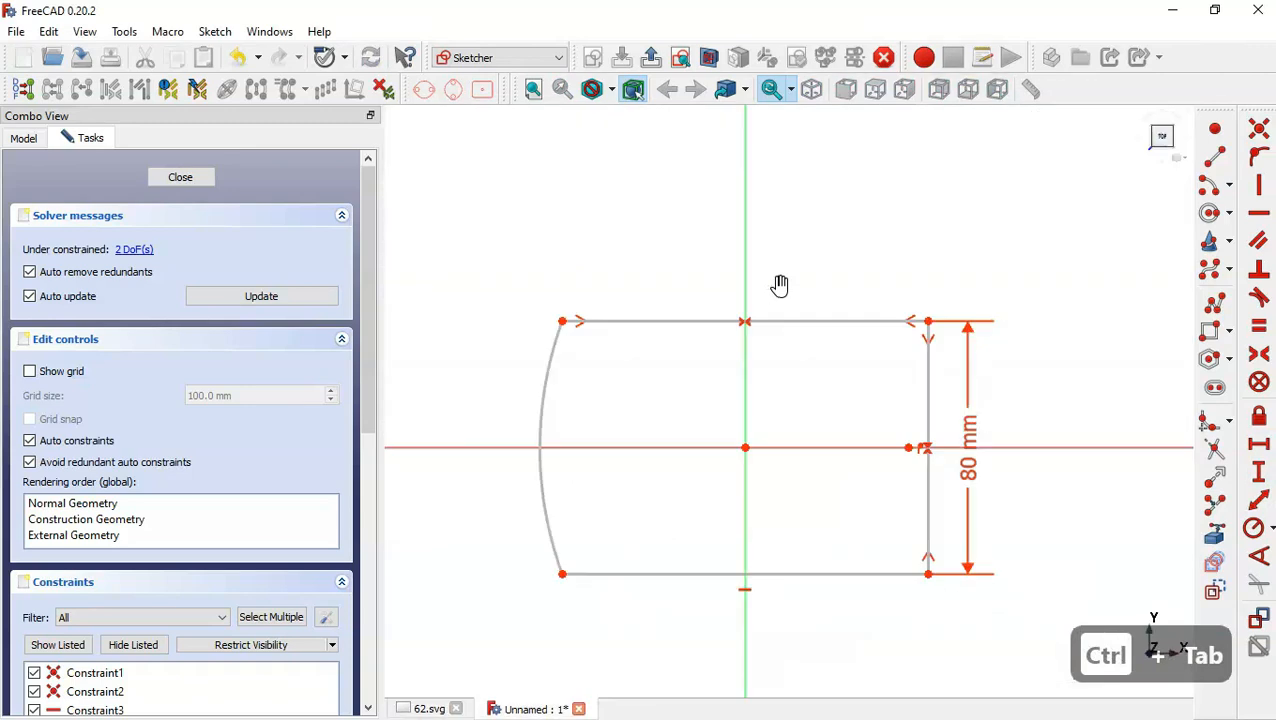
click(1216, 132)
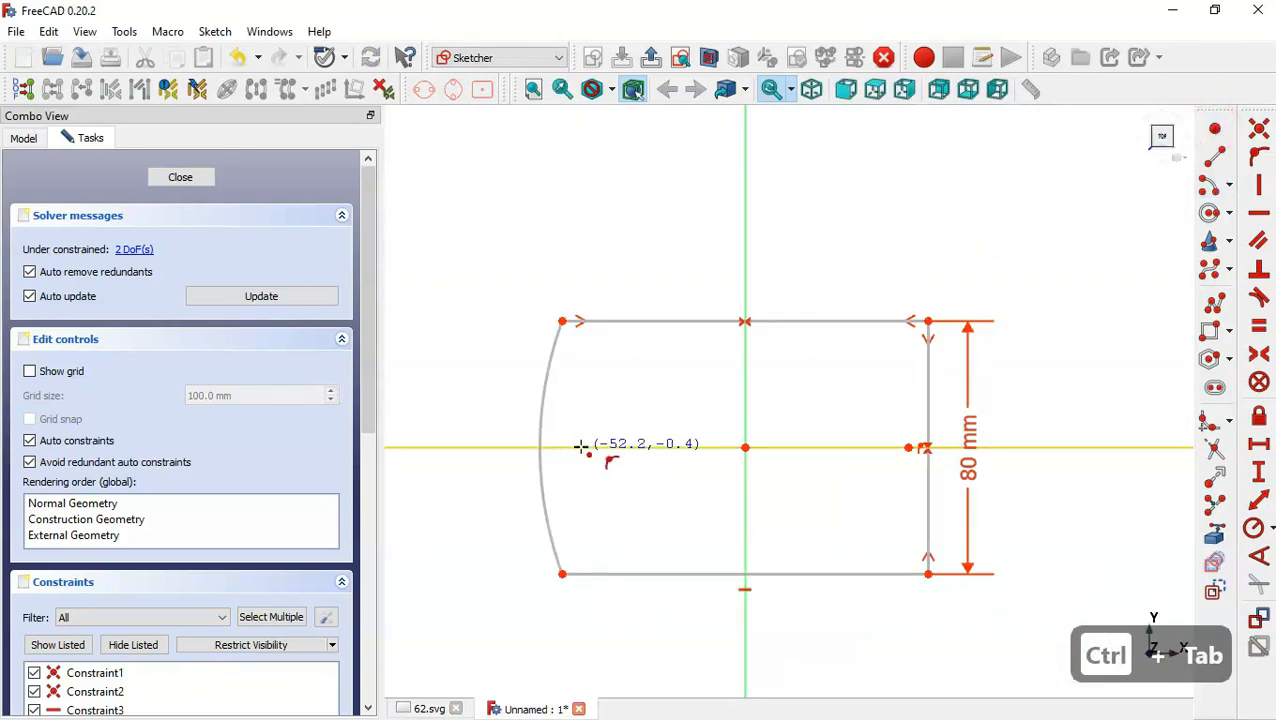
click(583, 447)
key(Escape)
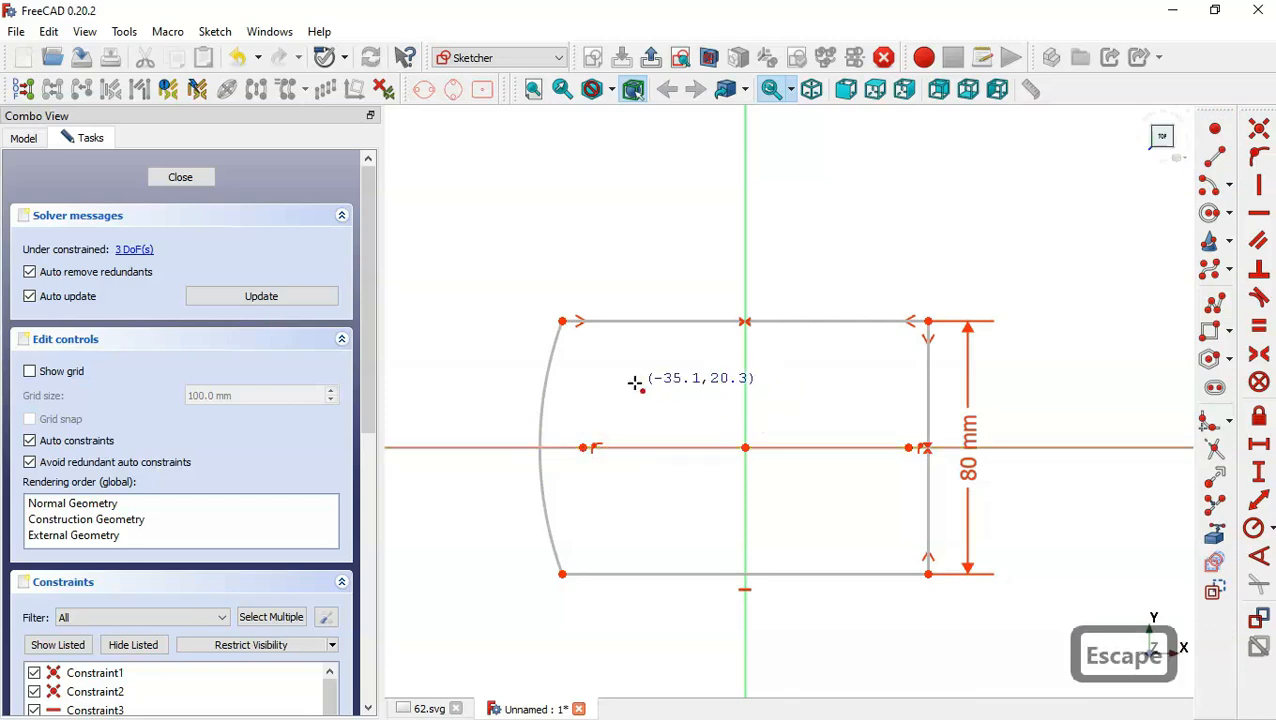
click(544, 406)
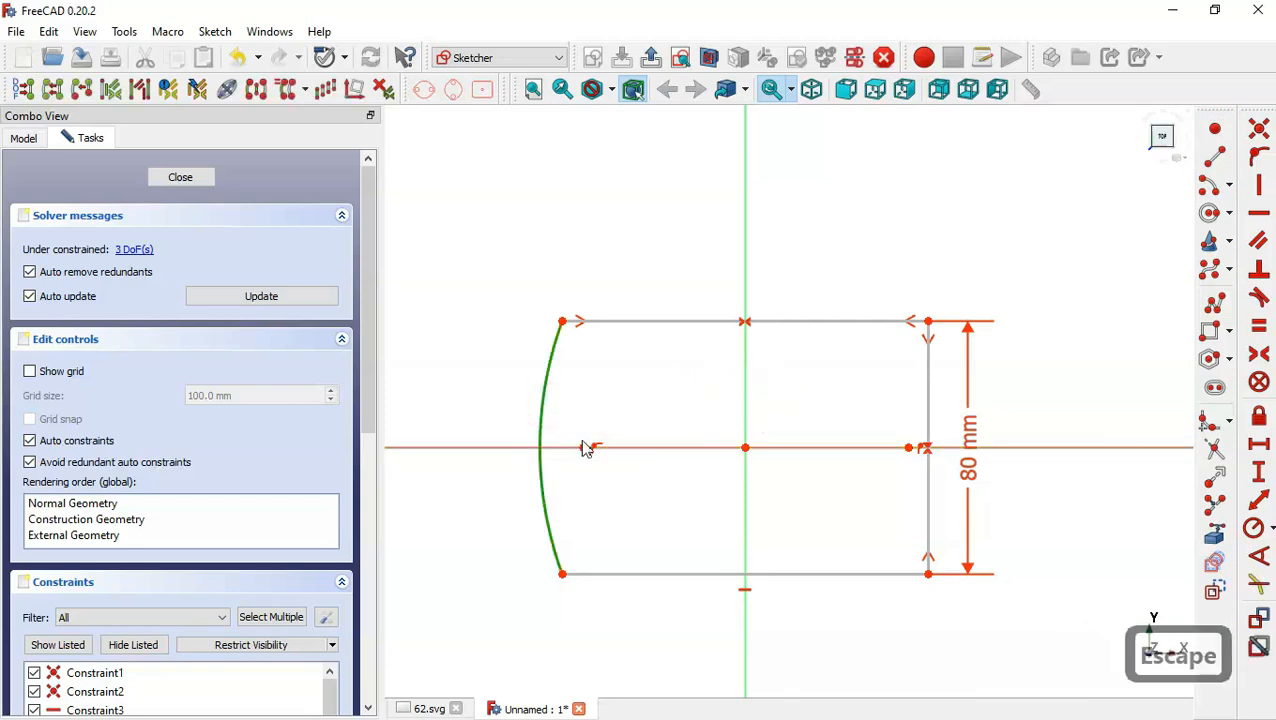
click(585, 448)
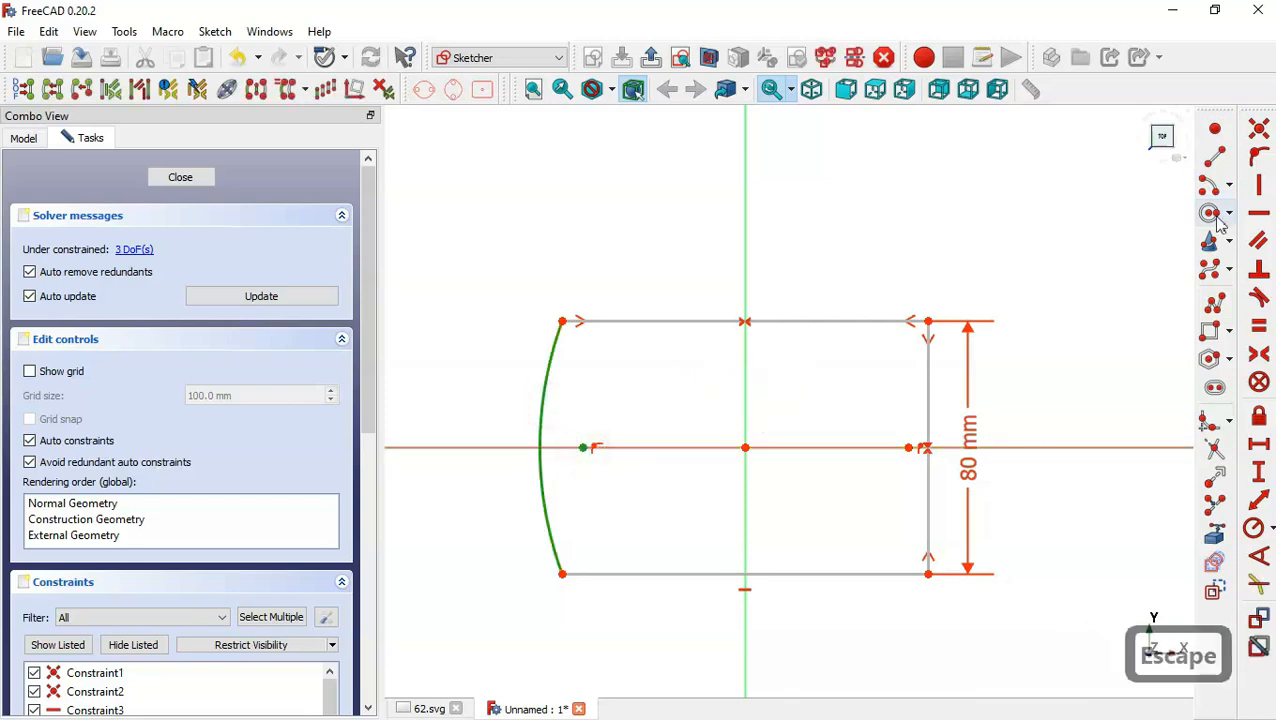
click(1262, 160)
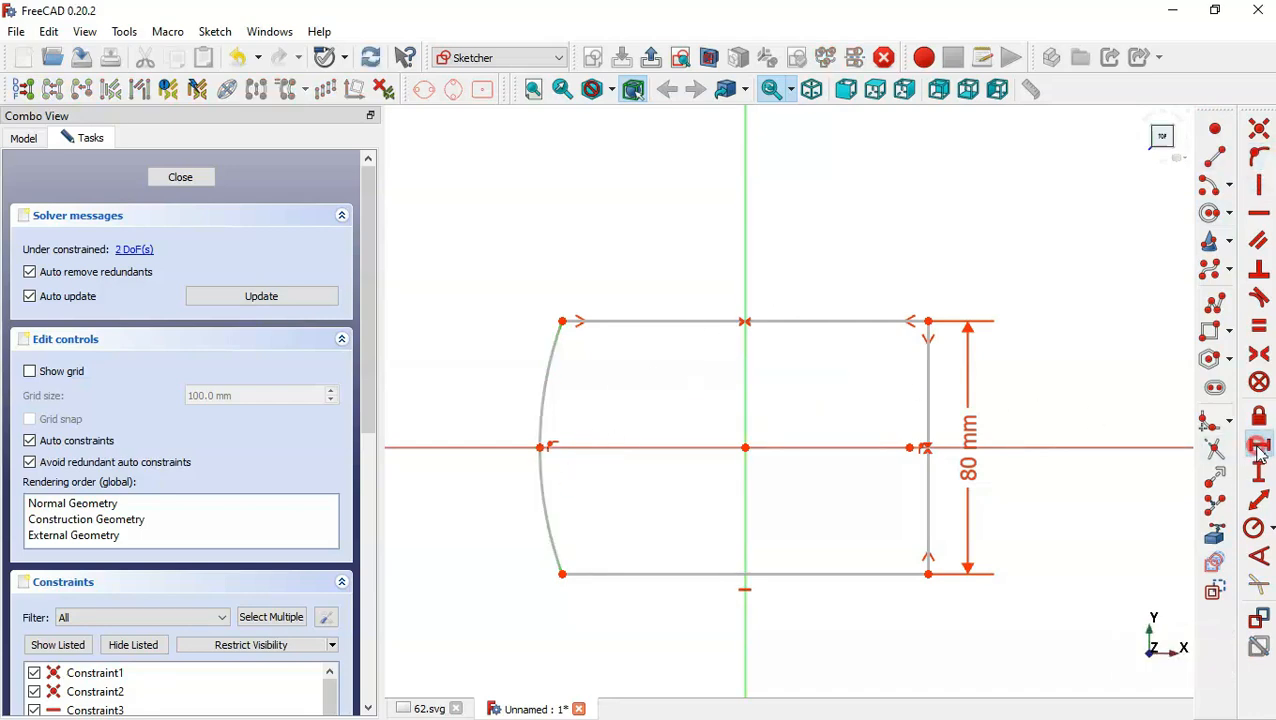
click(539, 449)
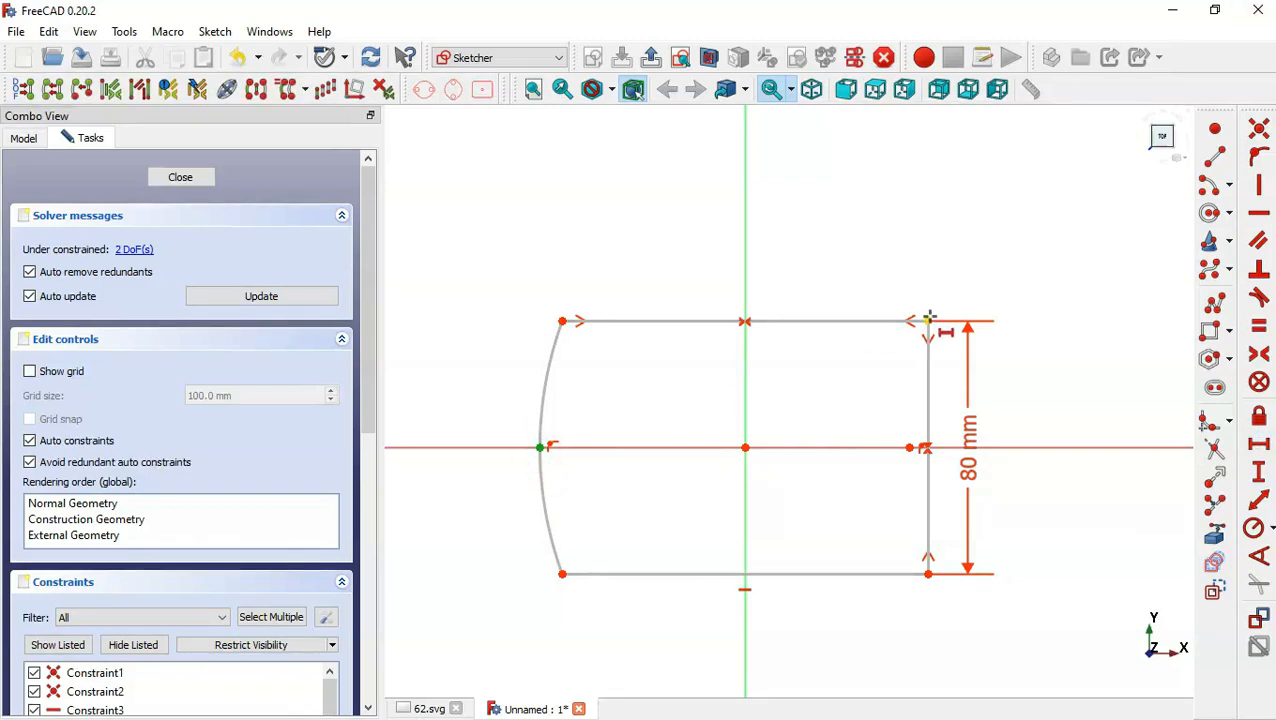
click(929, 320)
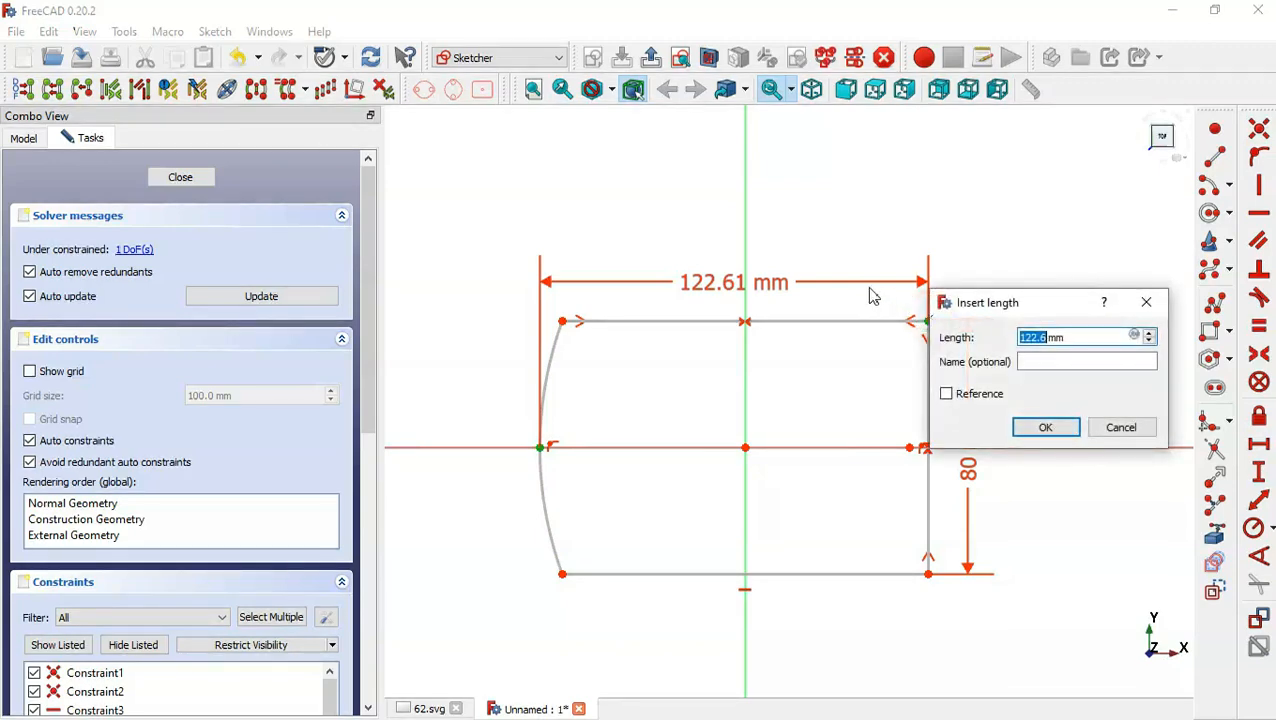
click(1146, 302)
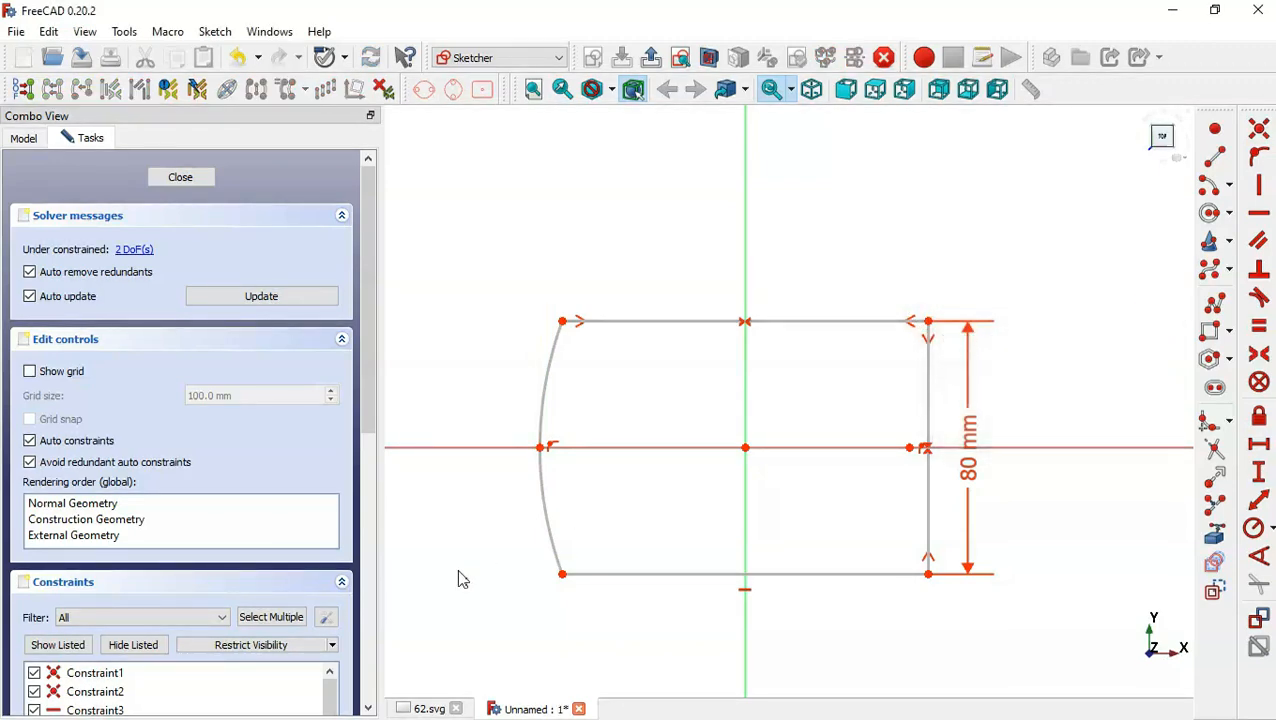
- Check the housing length in the 62.svg drawing and set the horizontal distance from the arc's axis point to the upper-right corner to 240 mm
click(428, 709)
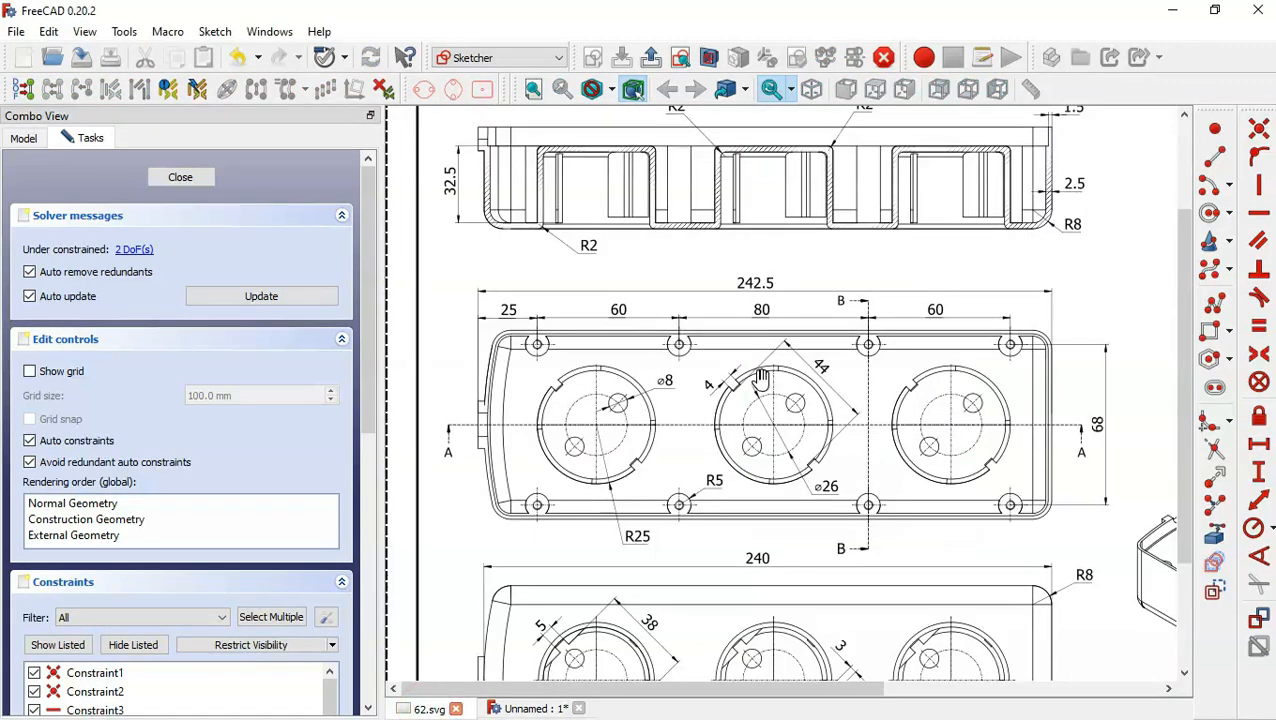
drag(715, 530, 703, 445)
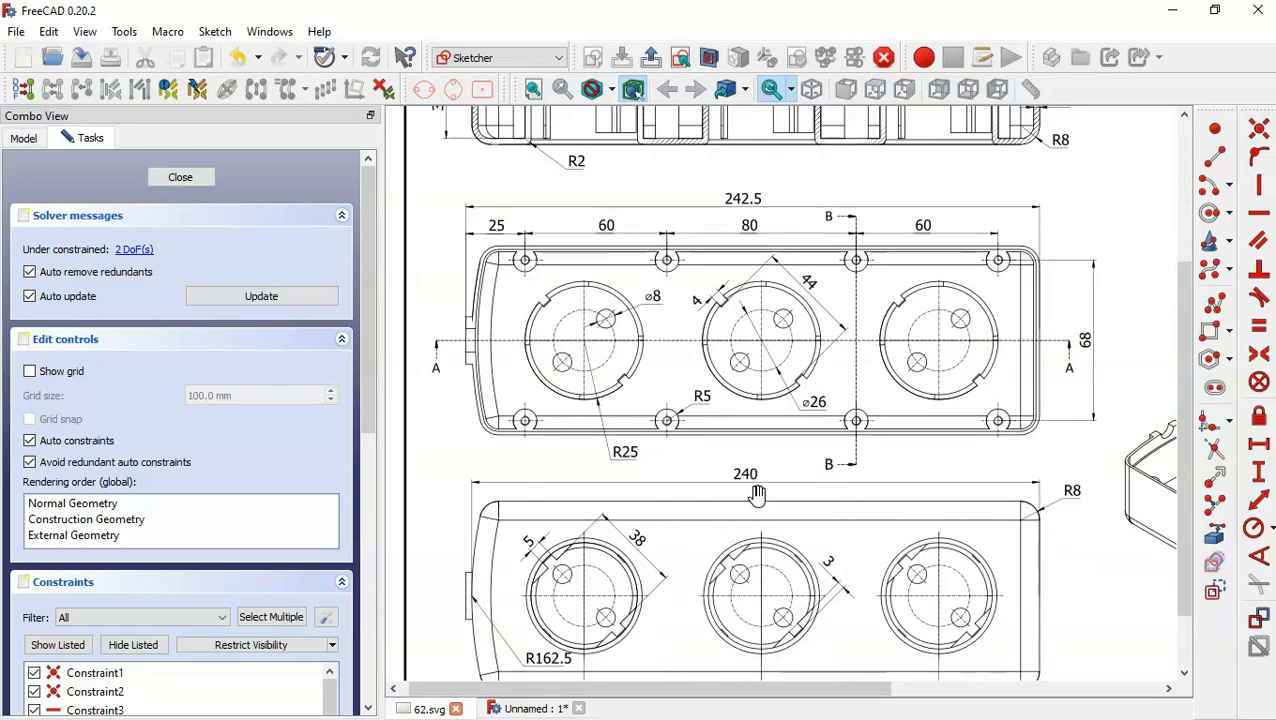
key(ctrl+Tab)
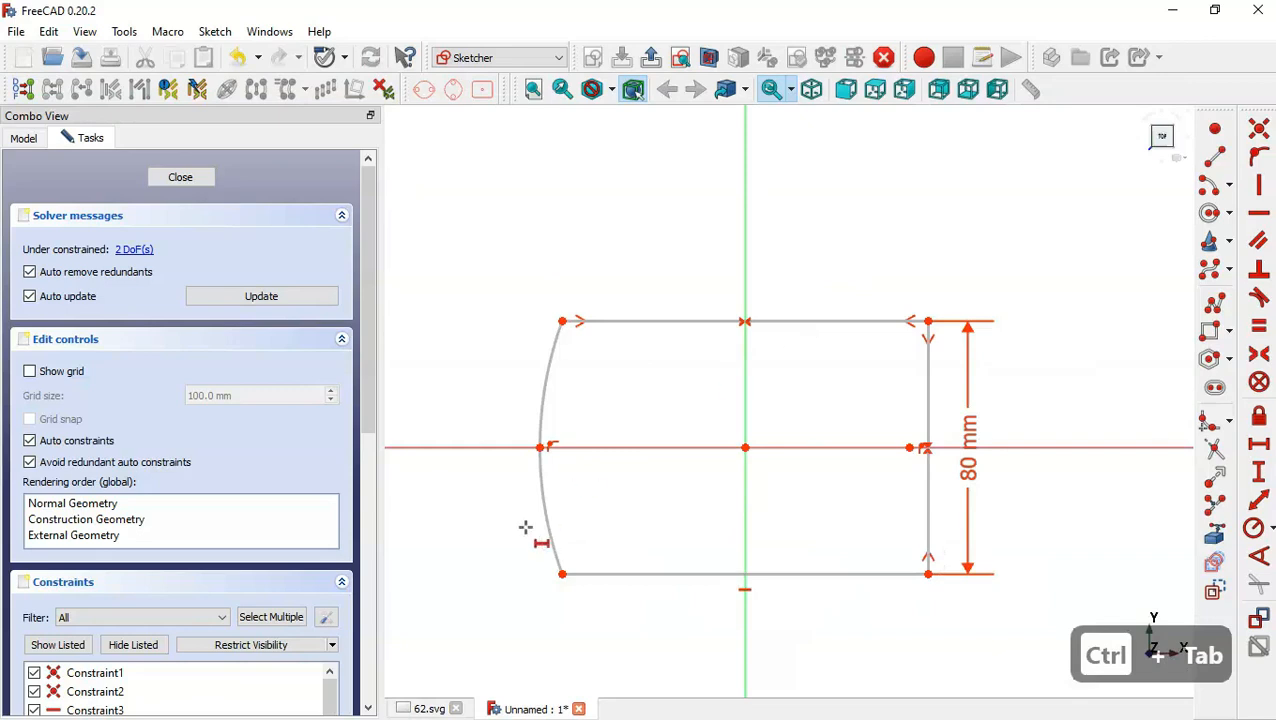
click(541, 447)
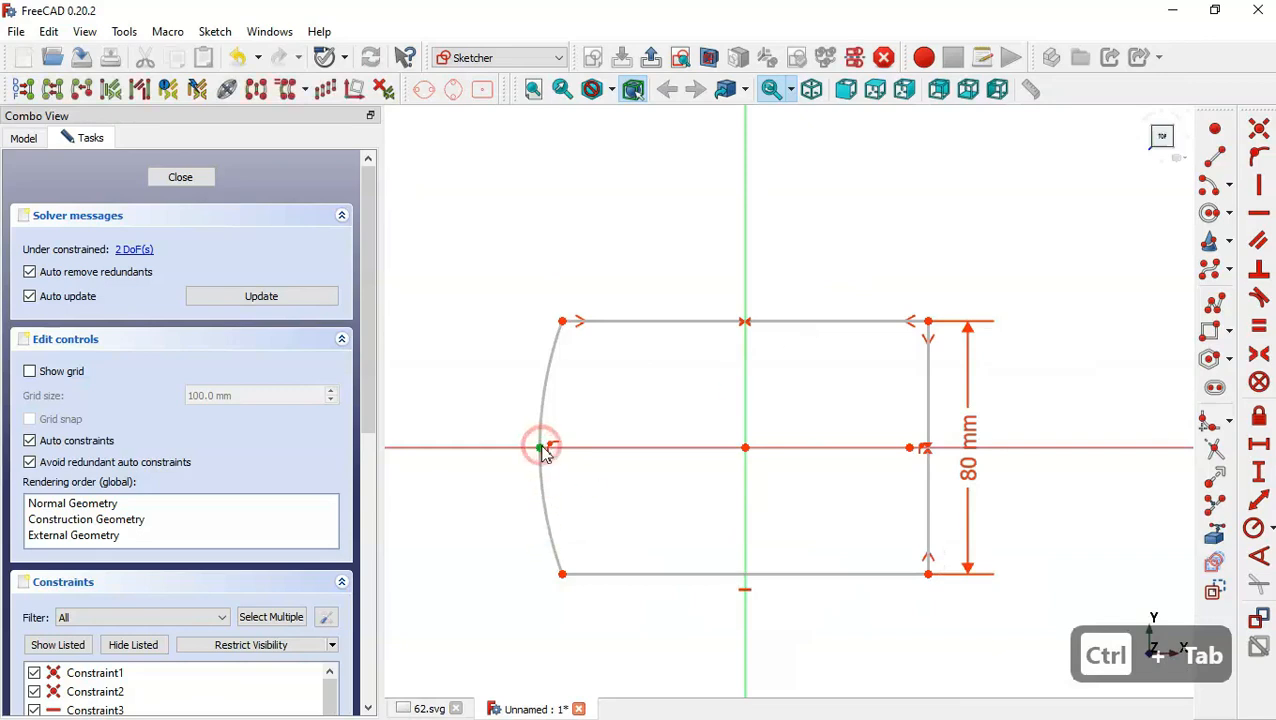
click(929, 318)
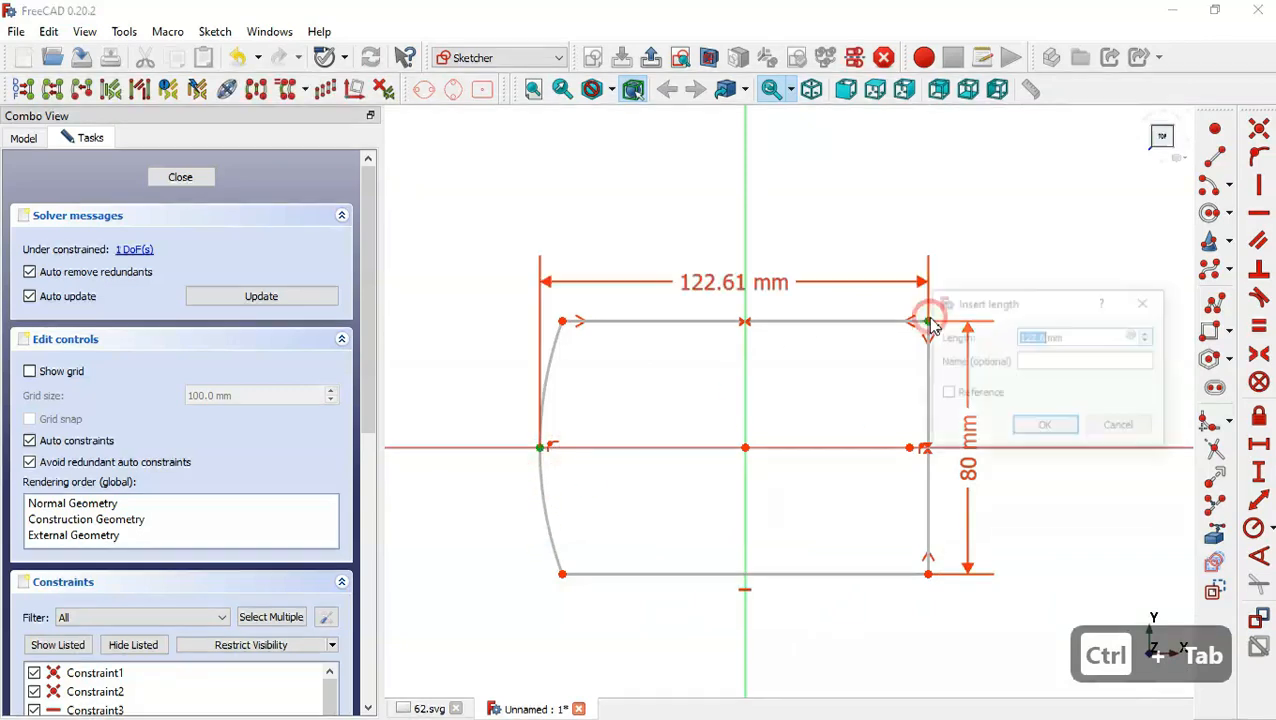
text(240)
key(Return)
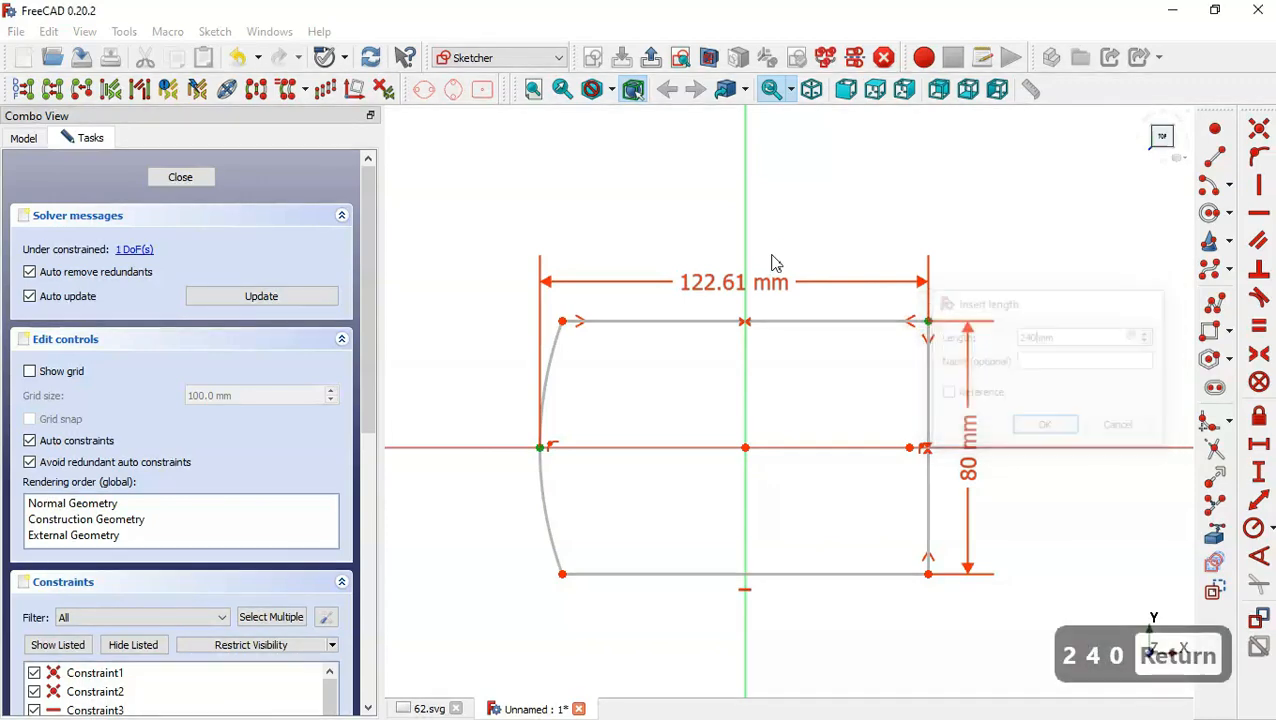
scroll(846, 328, down, 2)
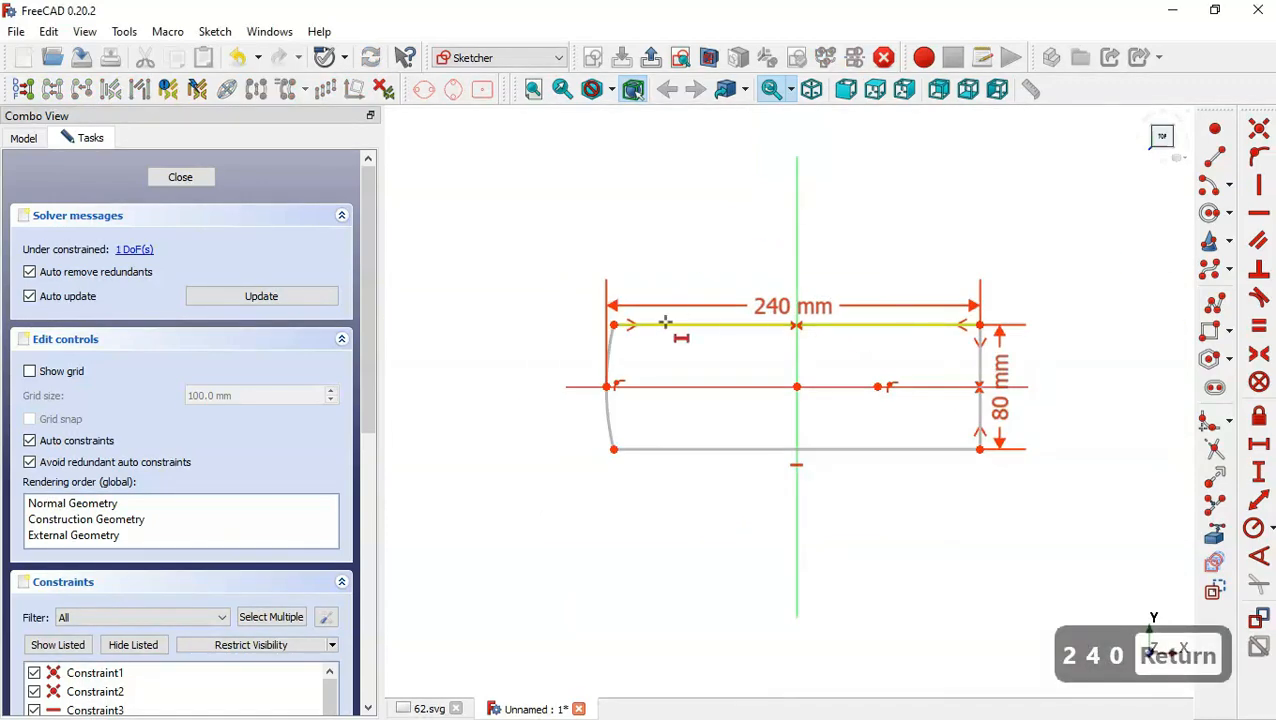
- Check the curved end's radius in the 62.svg drawing and constrain the radius of the profile's left arc to 162.5 mm
key(ctrl+Tab)
drag(541, 563, 551, 482)
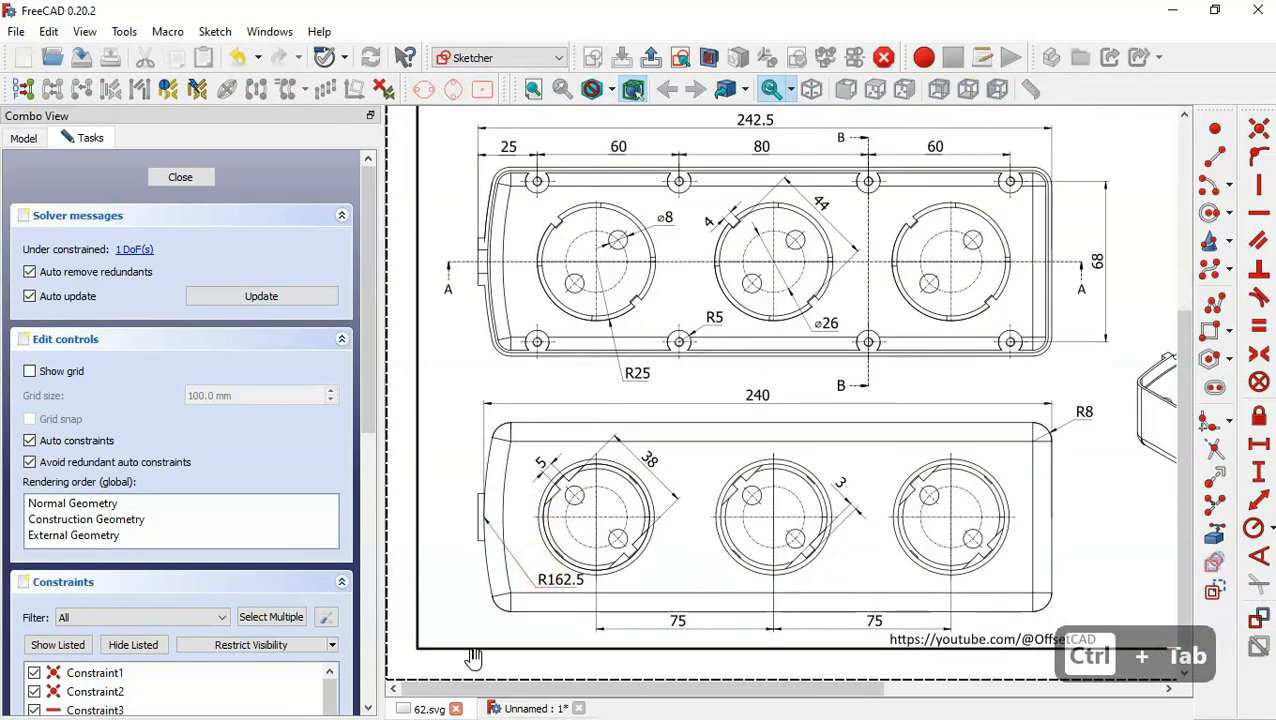
scroll(478, 570, up, 3)
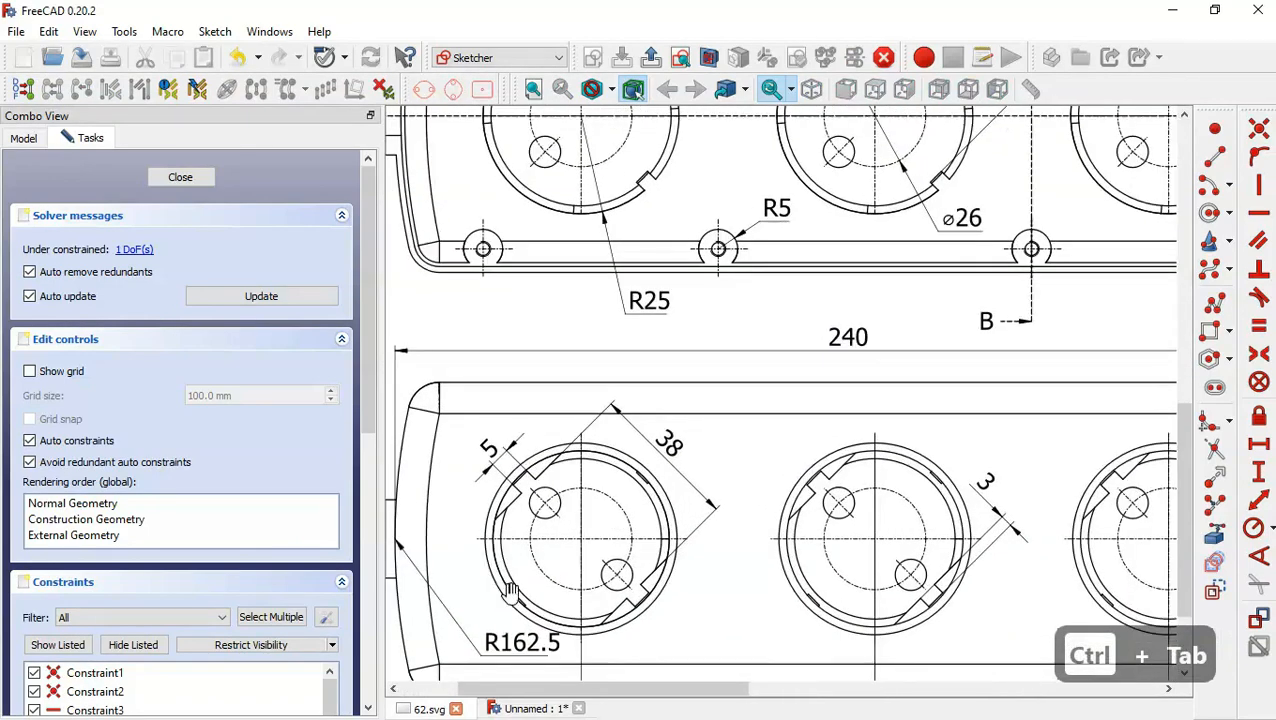
drag(508, 590, 601, 466)
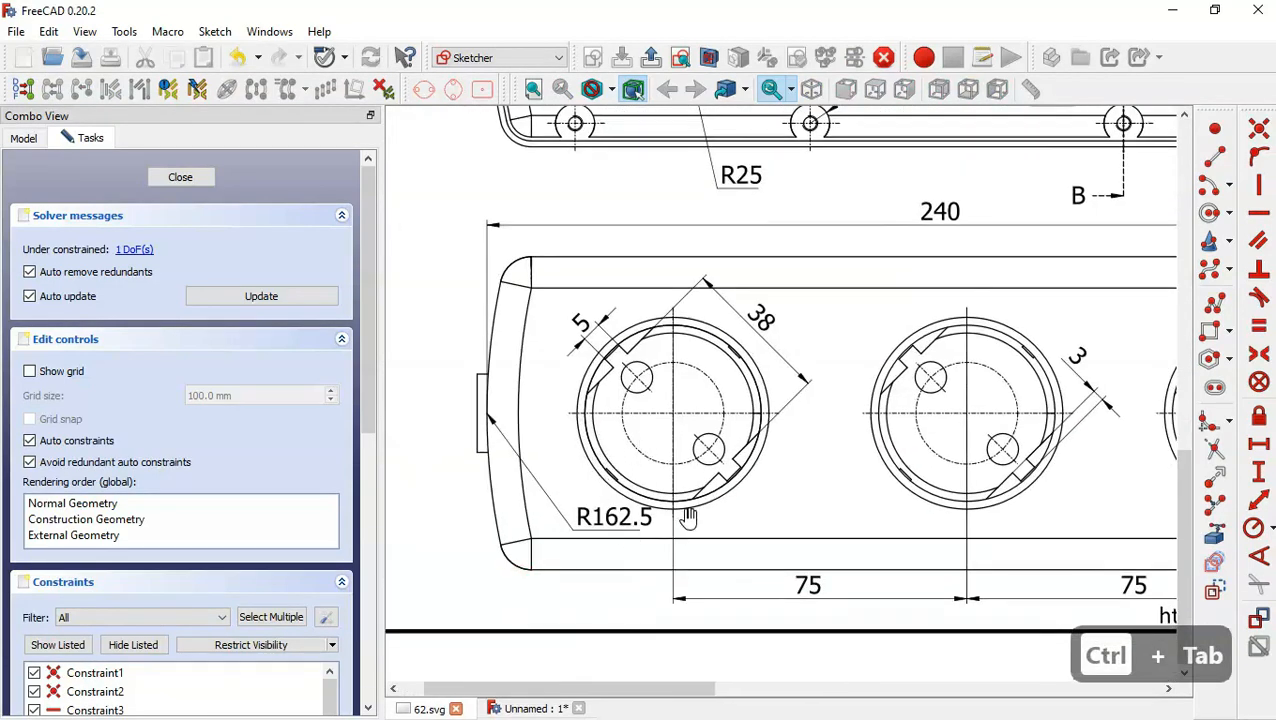
key(ctrl+Tab)
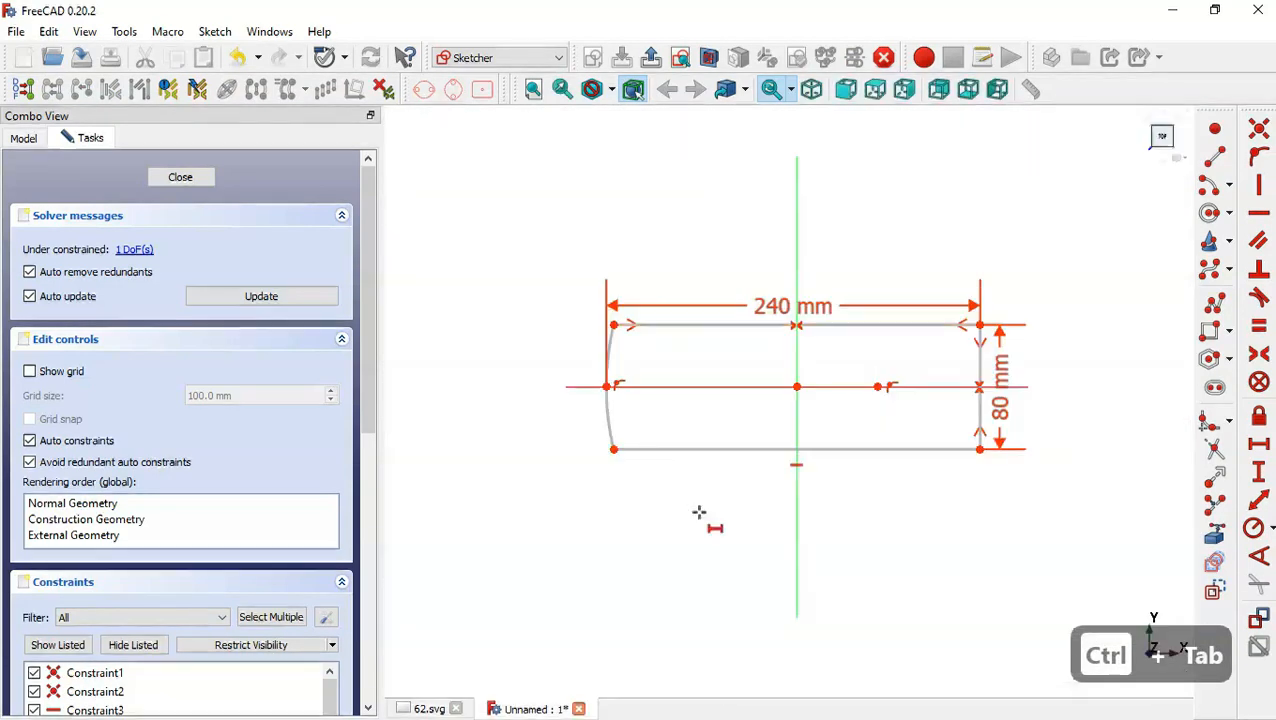
click(1271, 528)
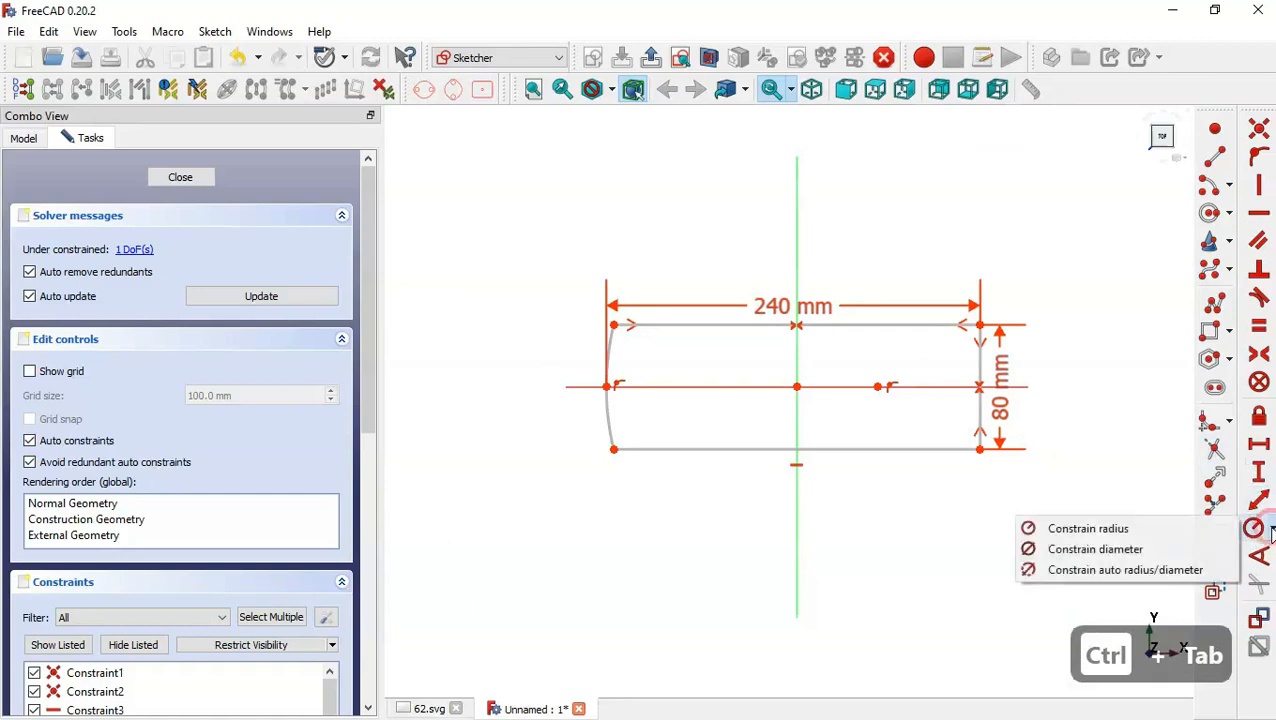
click(1133, 530)
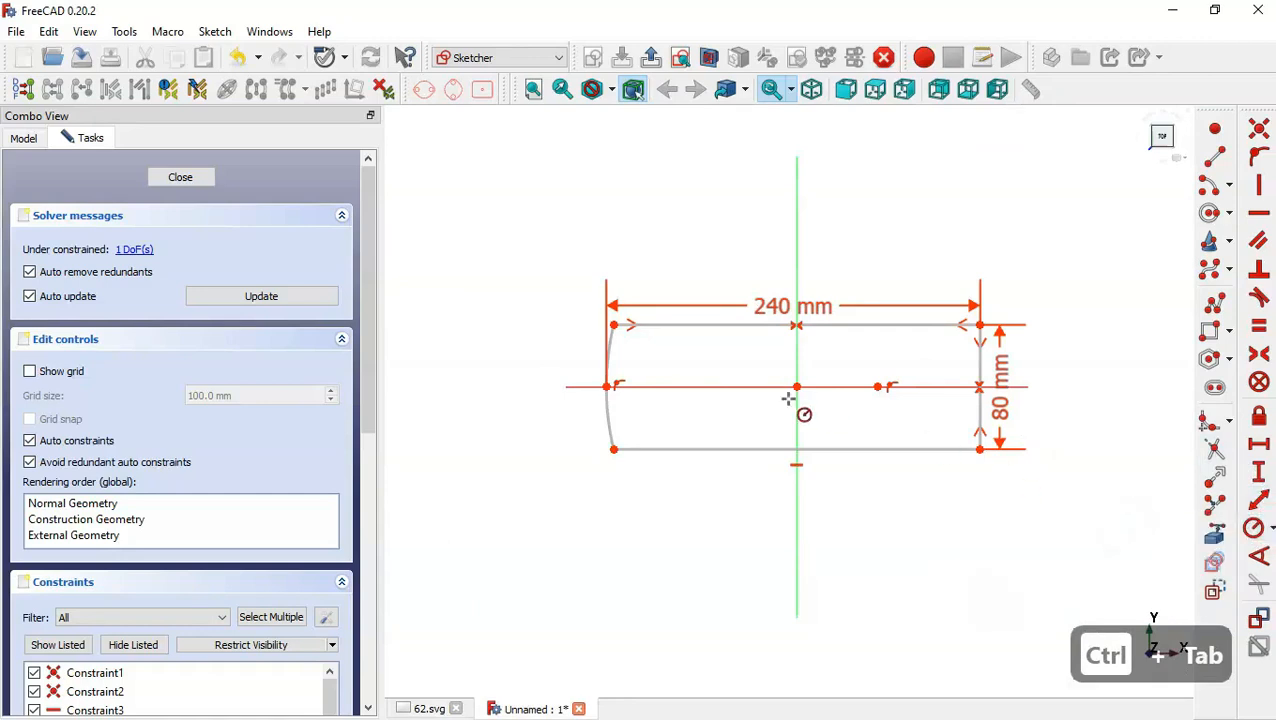
click(607, 411)
text(162)
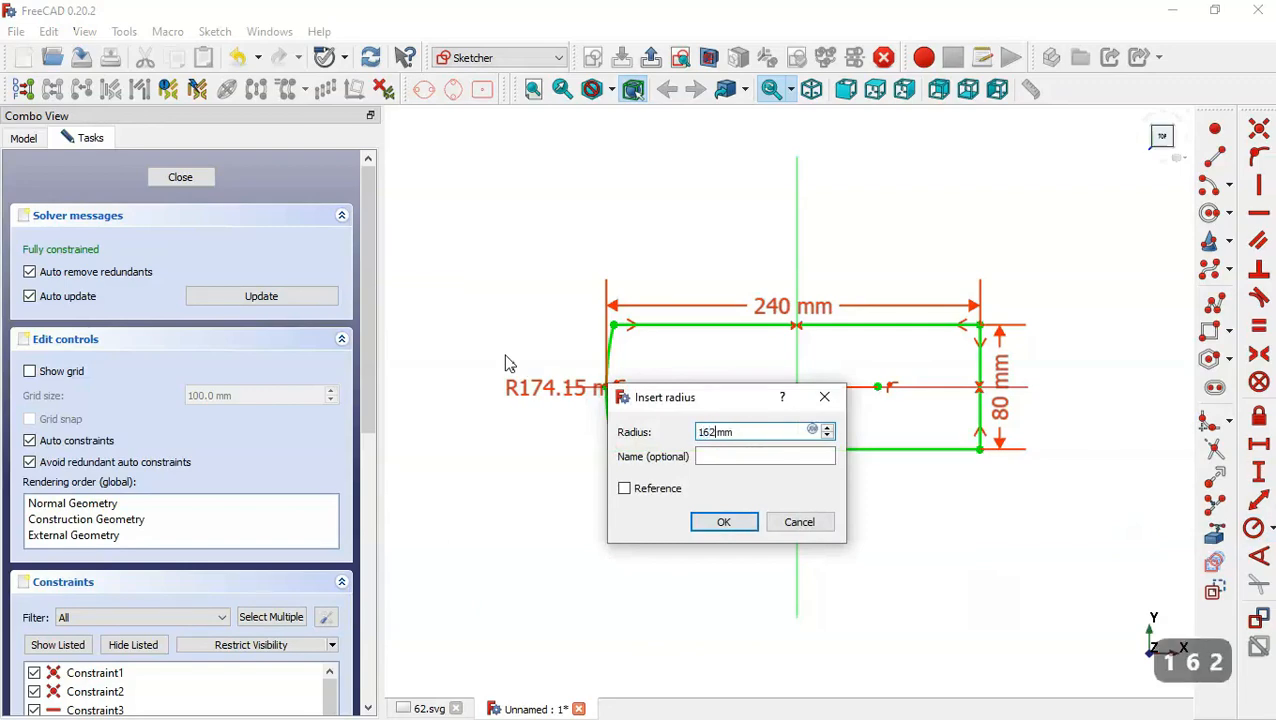
text(.5)
key(Return)
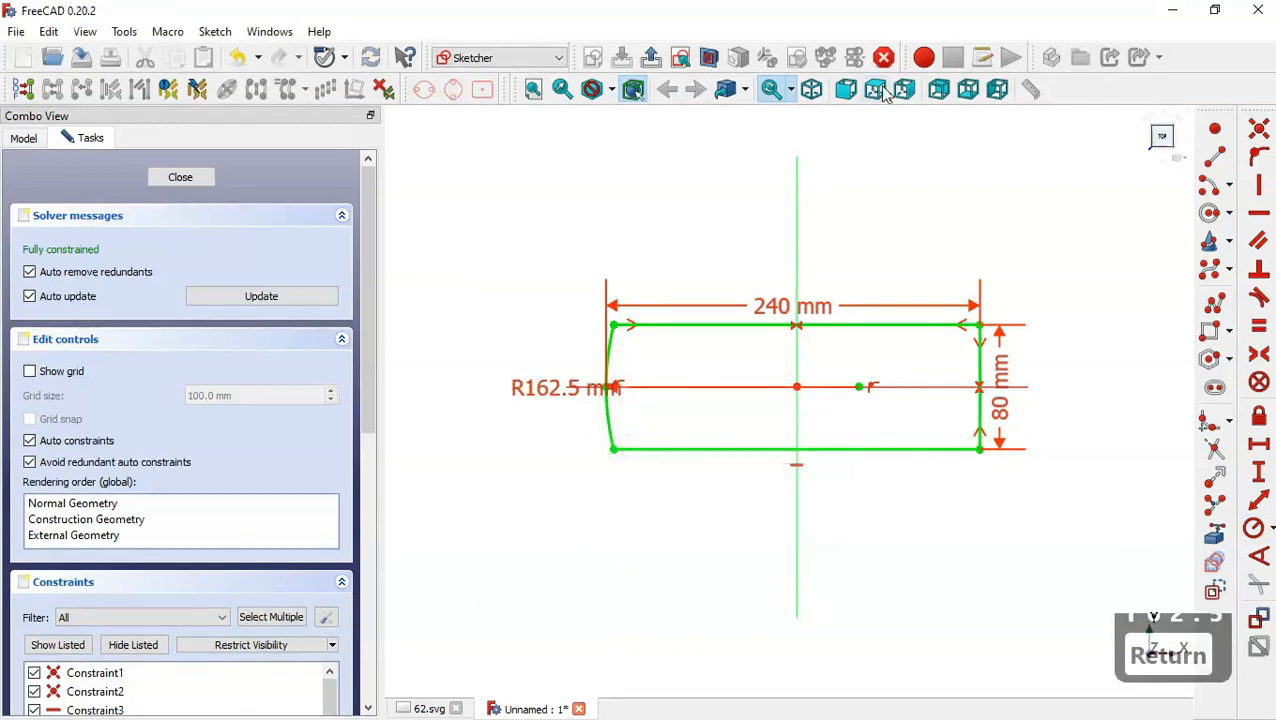
- Finish the base profile sketch and start a Pad from it in the reversed direction
click(650, 57)
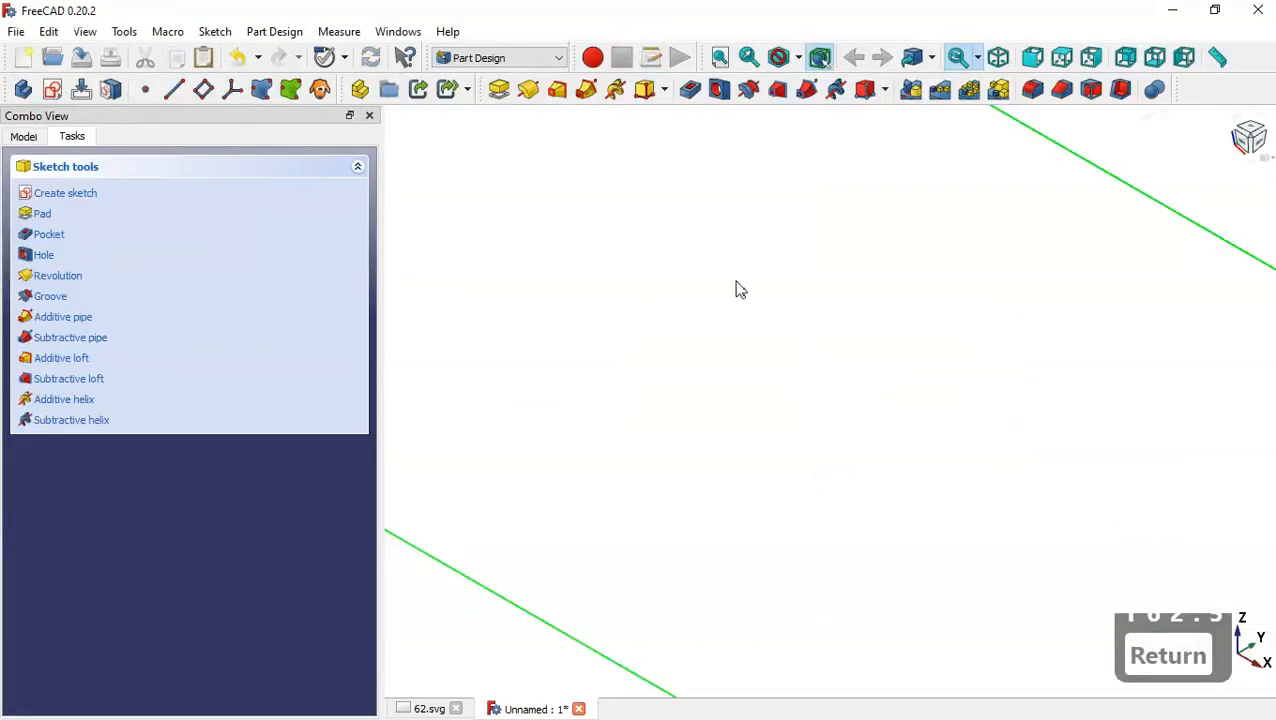
key(Home)
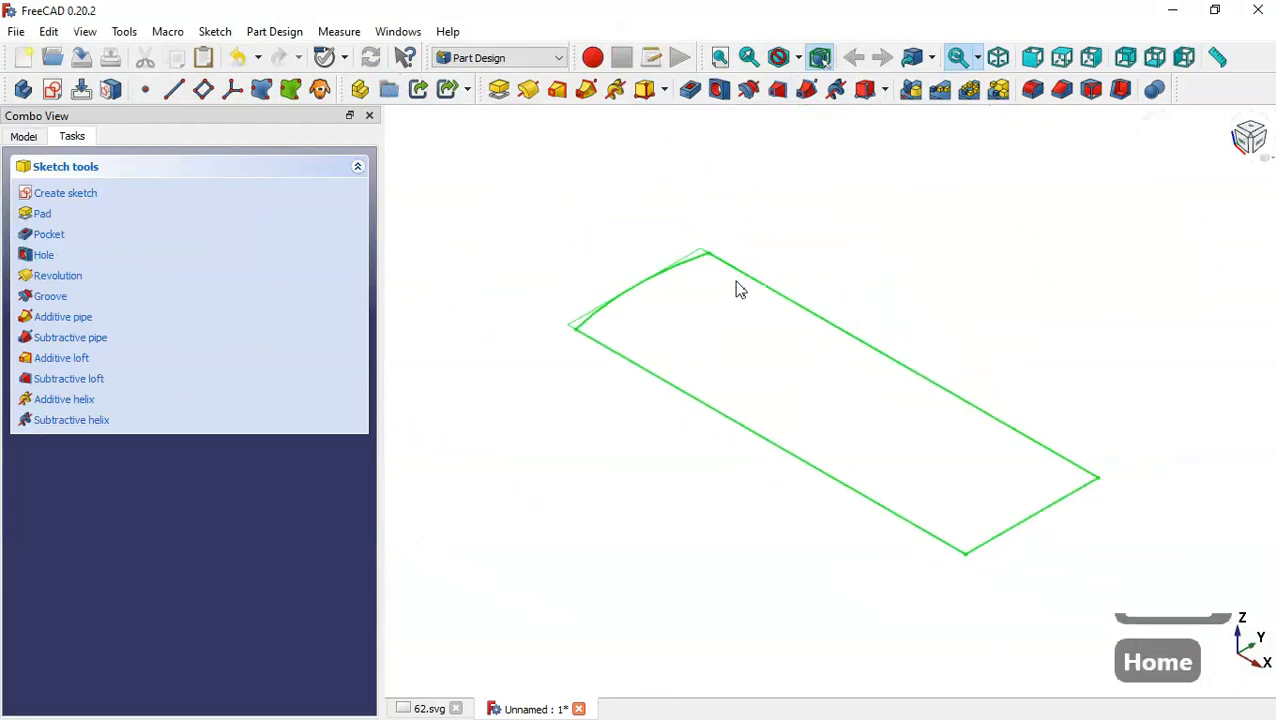
click(500, 92)
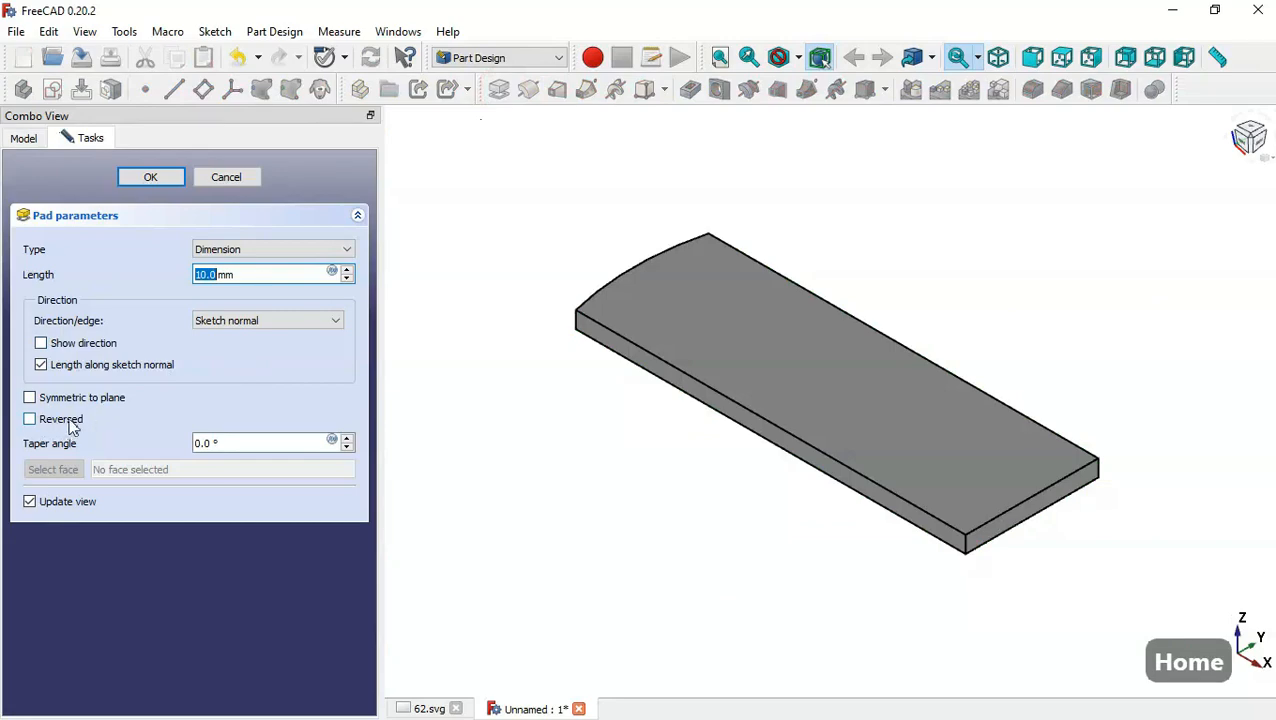
click(71, 420)
drag(276, 270, 178, 270)
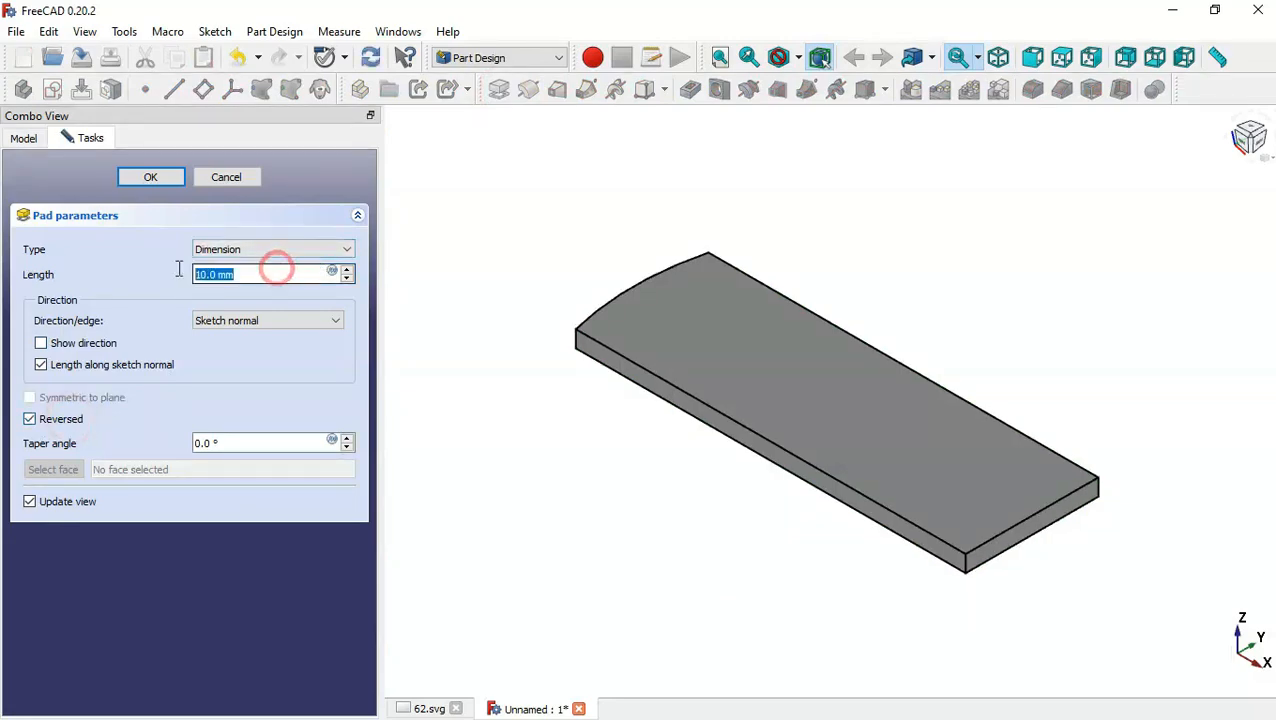
- Check the housing height in the side view of the 62.svg drawing and complete the pad with a length of 43 mm
key(ctrl+Tab)
scroll(722, 384, down, 5)
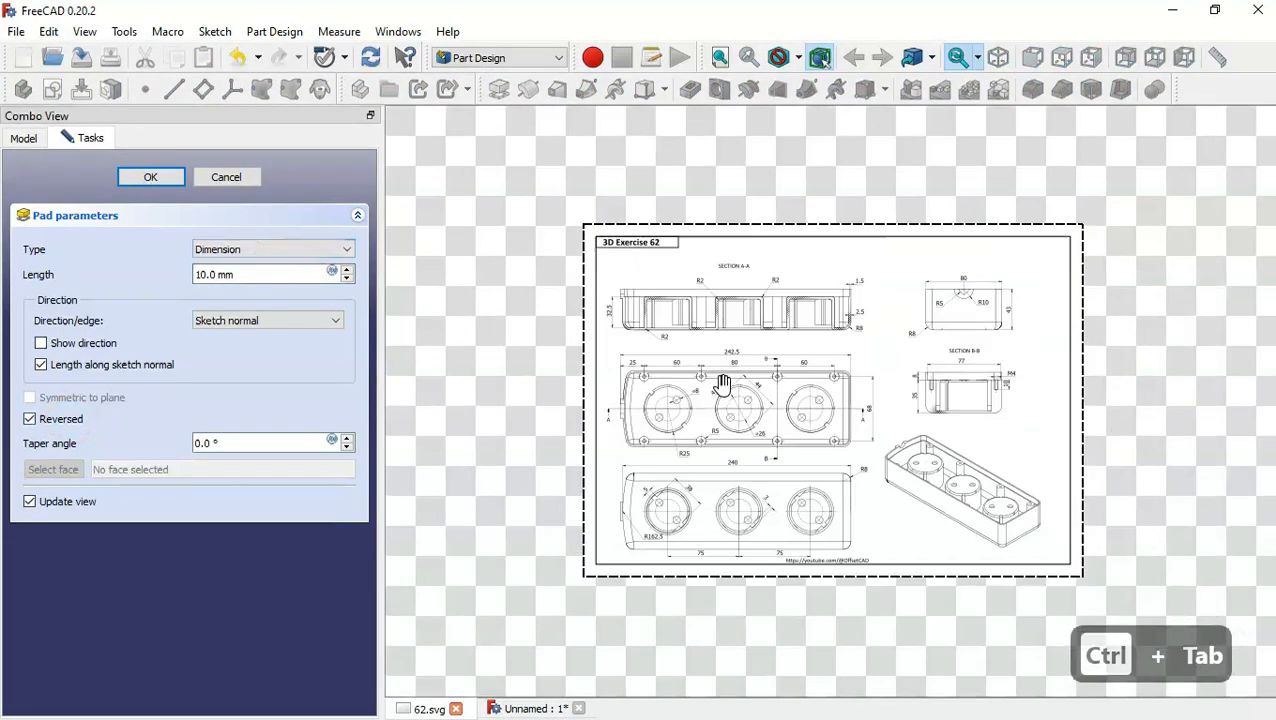
scroll(956, 365, up, 5)
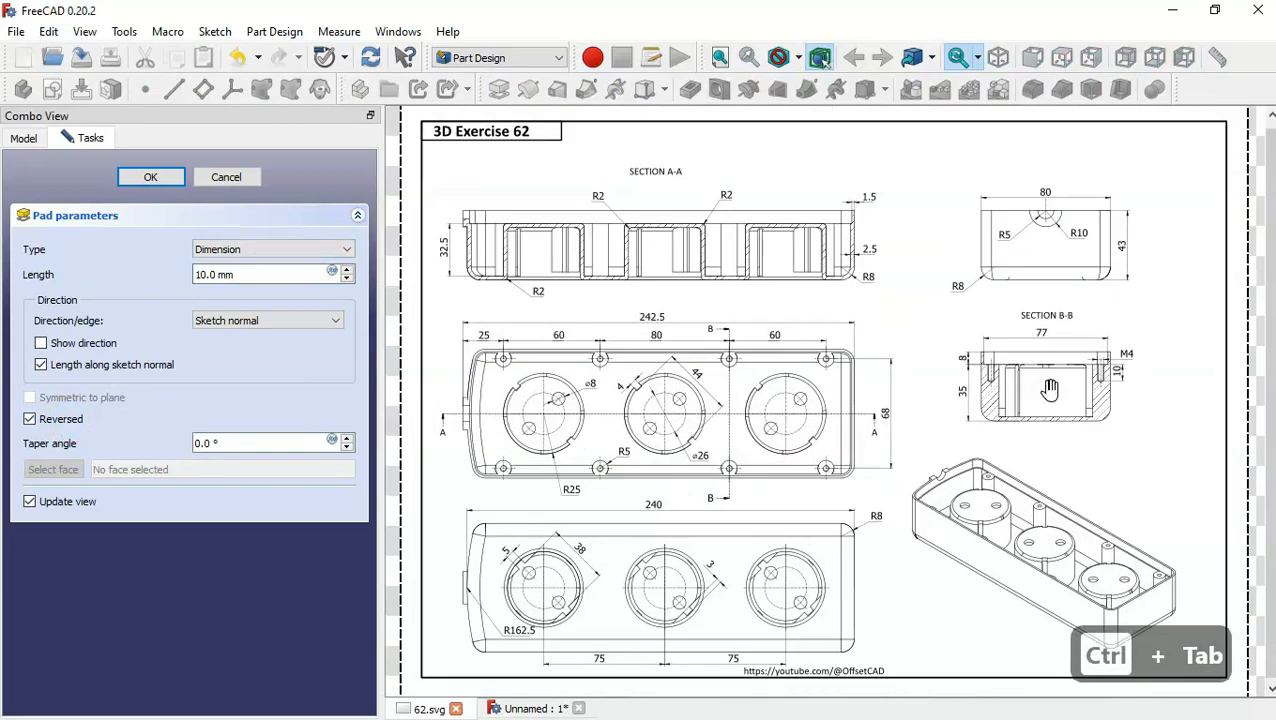
scroll(1150, 240, up, 3)
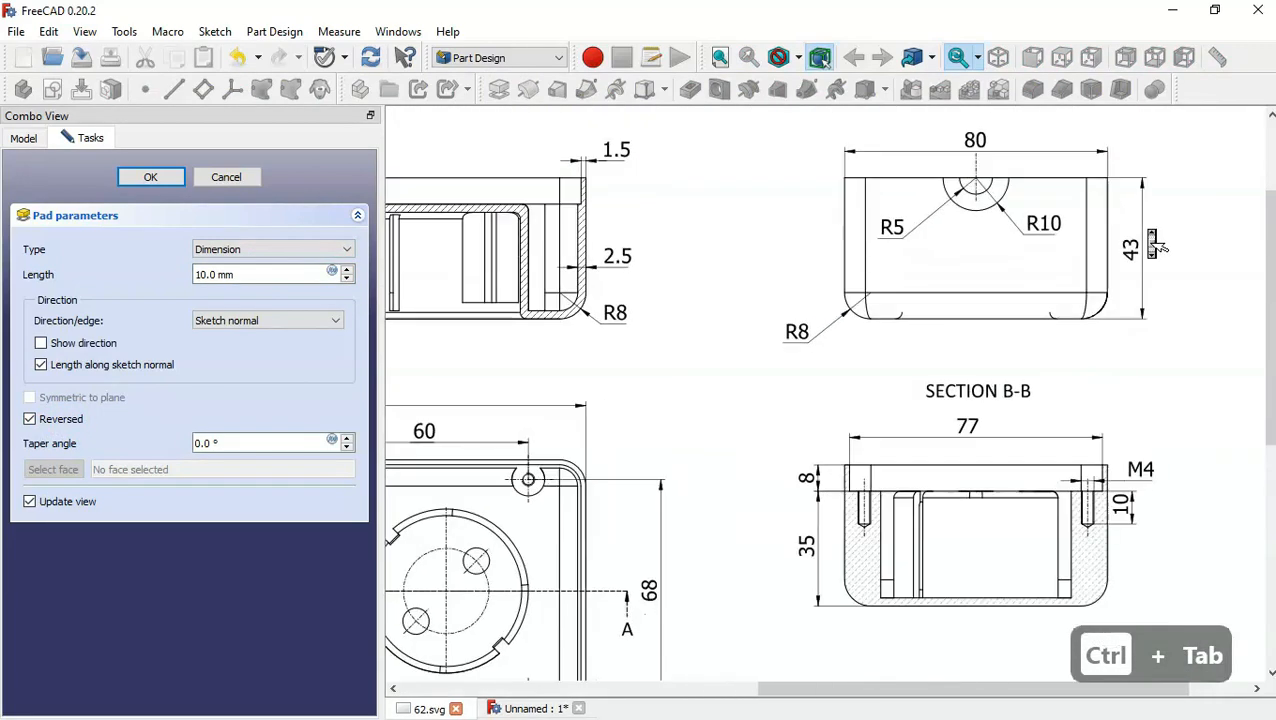
drag(1156, 251, 1045, 325)
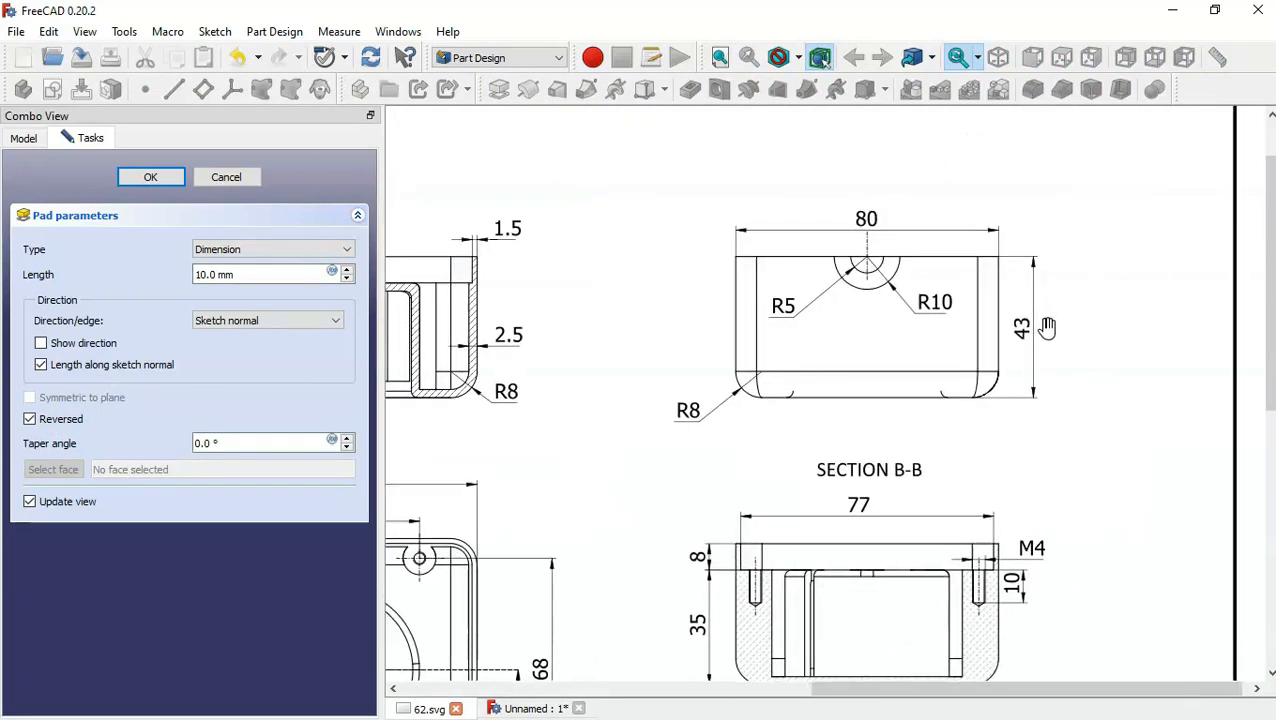
key(ctrl+Tab)
double_click(250, 270)
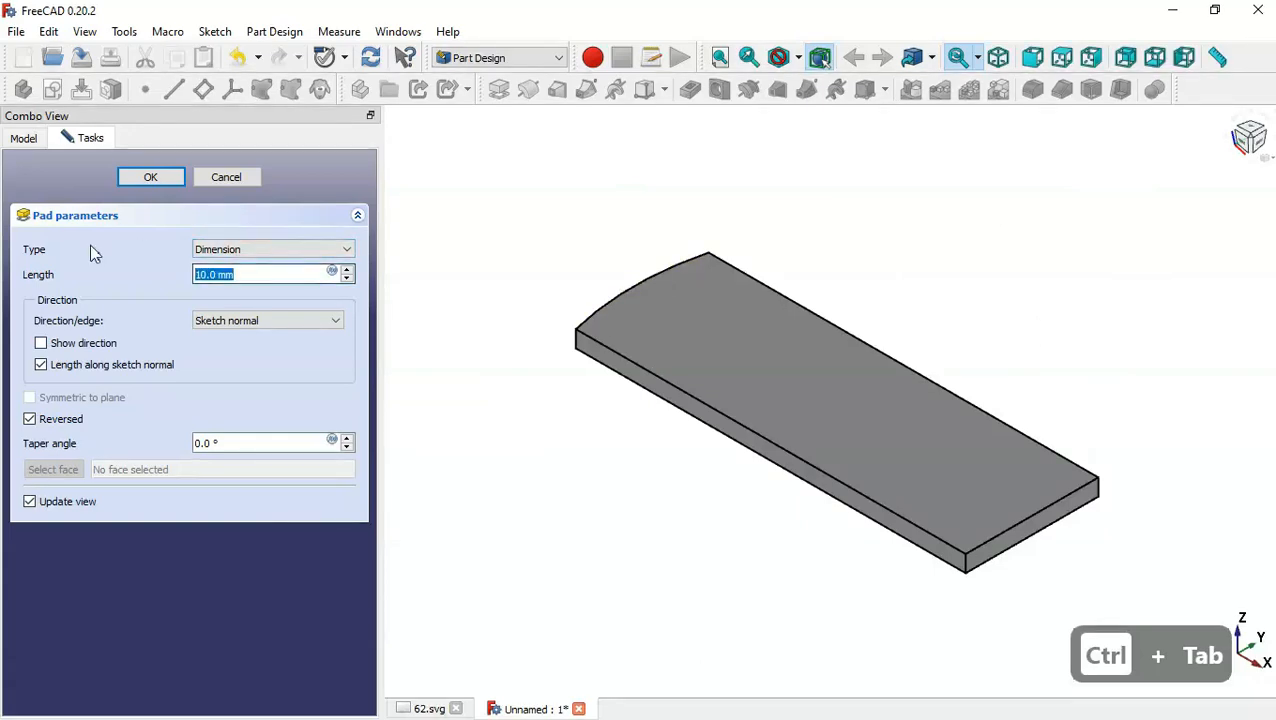
text(43)
key(Return)
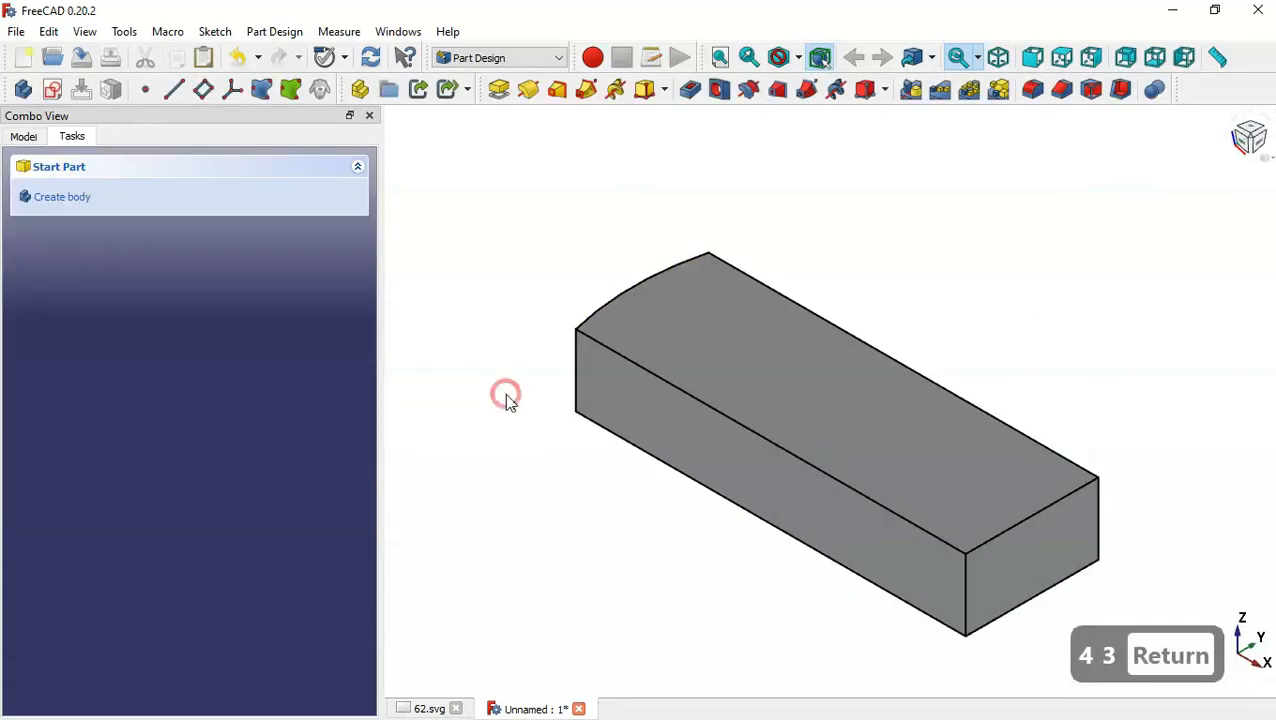
- Check the edge radius in the 62.svg drawing and start a fillet of 8 mm radius on the housing's underside face
key(ctrl+Tab)
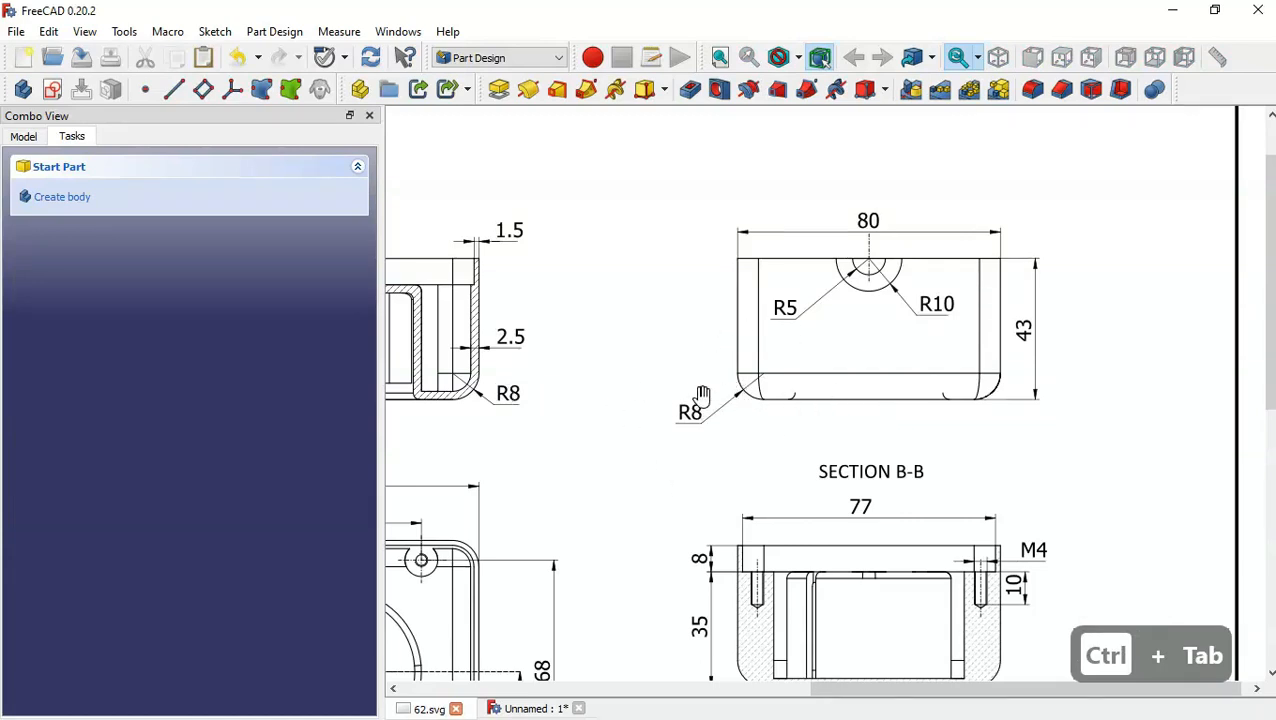
key(ctrl+Tab)
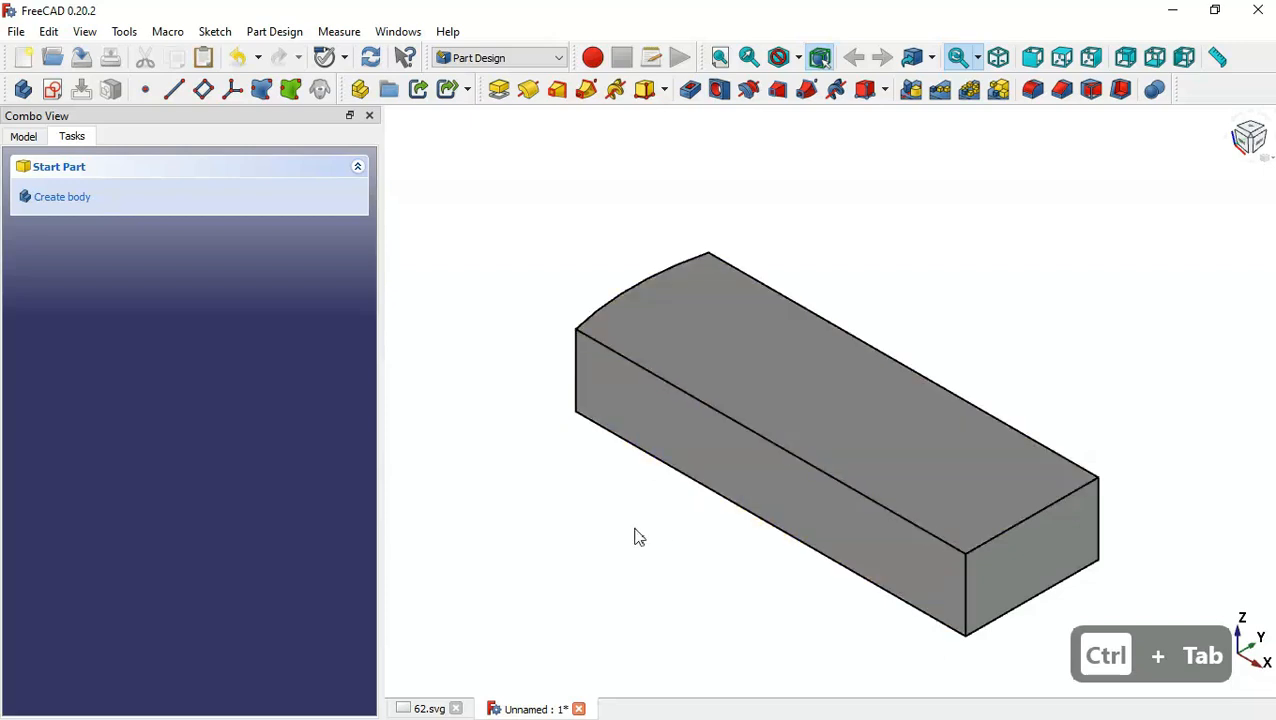
middle_drag(634, 528, 729, 400)
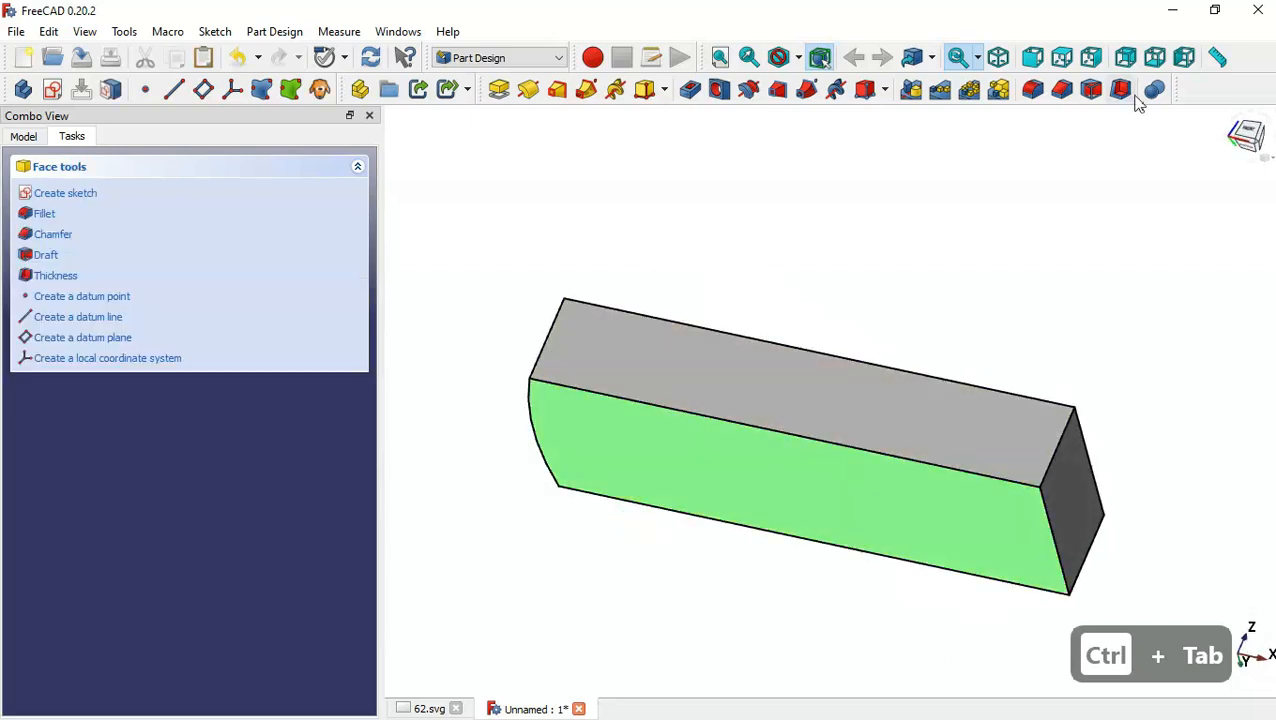
click(1034, 90)
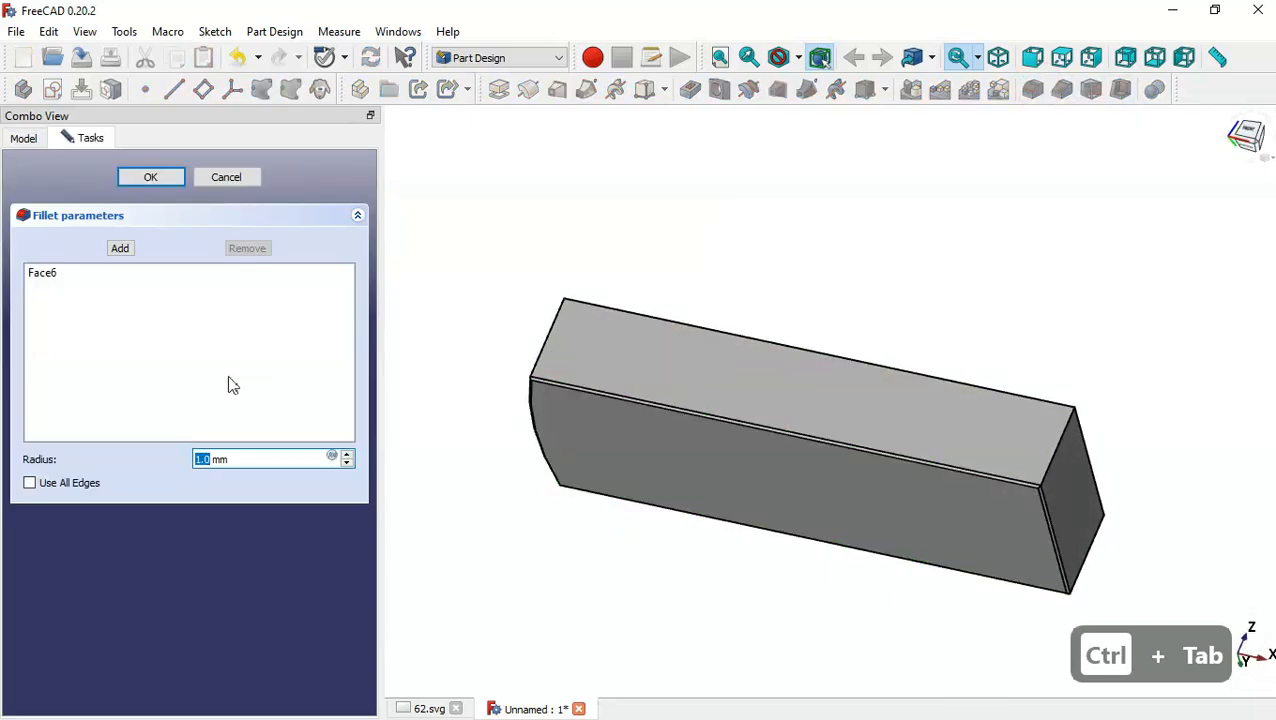
drag(265, 458, 118, 465)
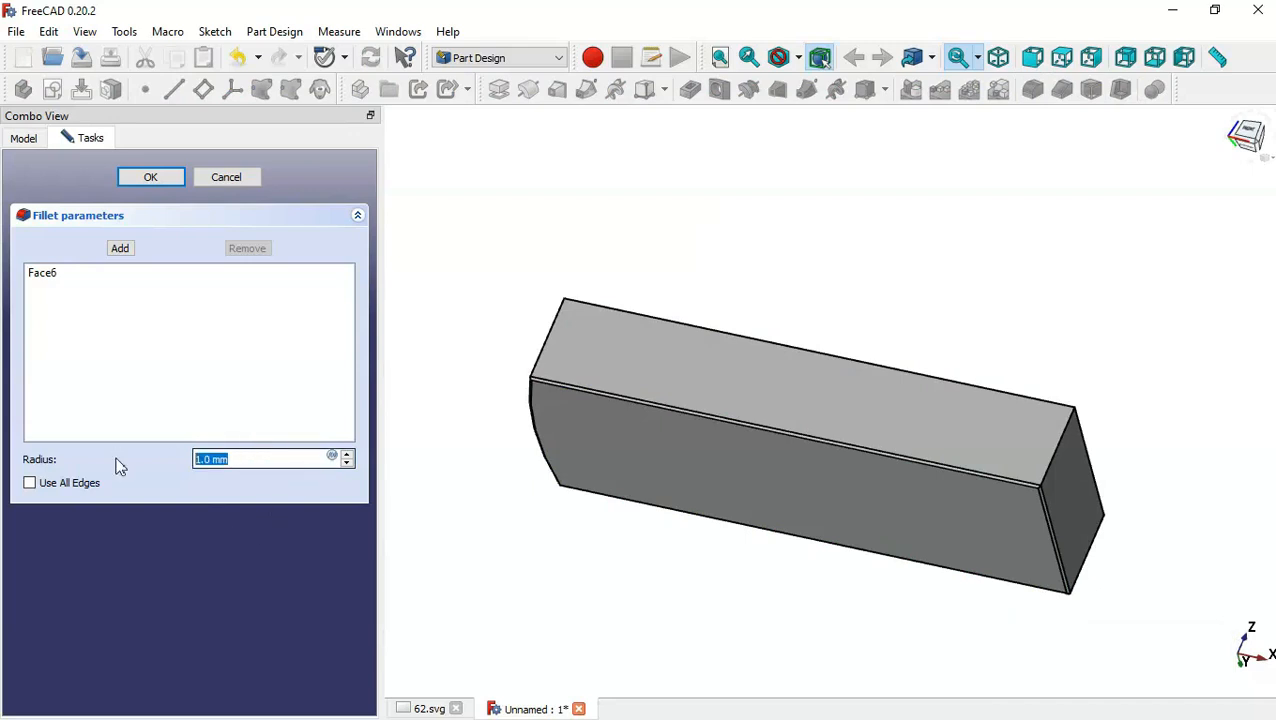
text(8)
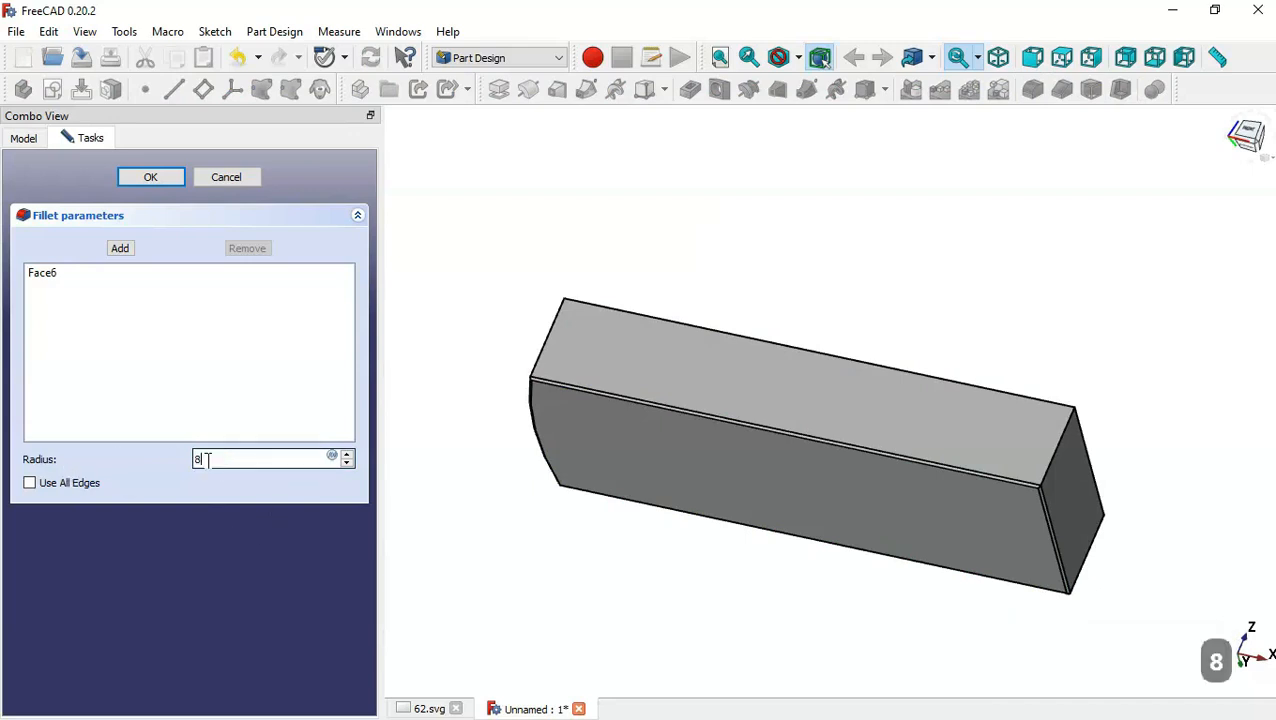
- Add the housing's four vertical corner edges to the fillet and complete it
click(121, 248)
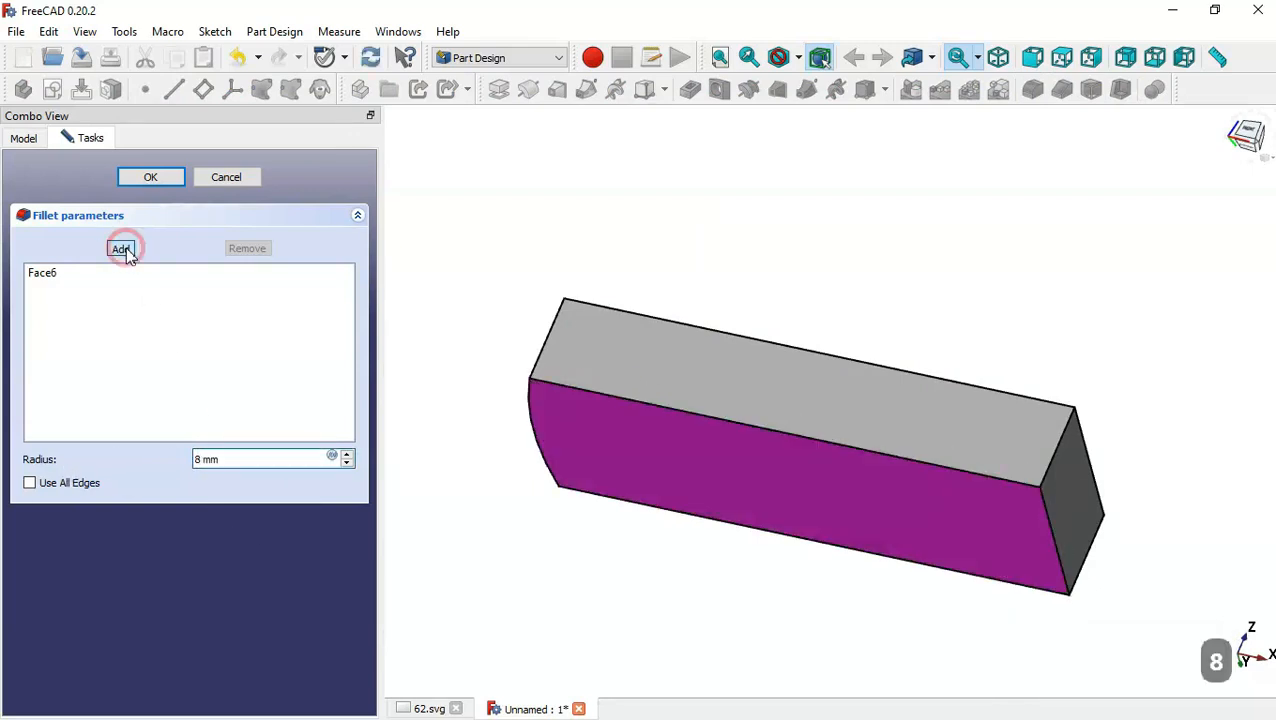
click(545, 345)
click(1053, 463)
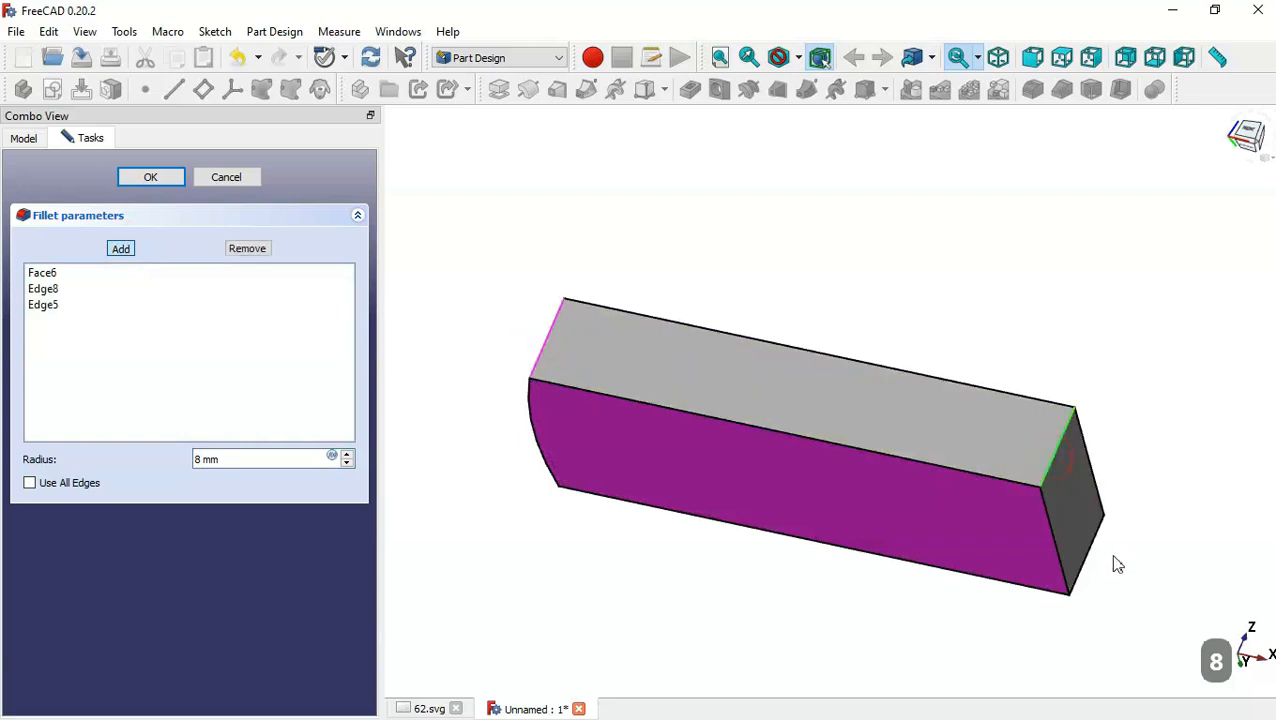
click(1094, 554)
middle_drag(772, 624, 858, 367)
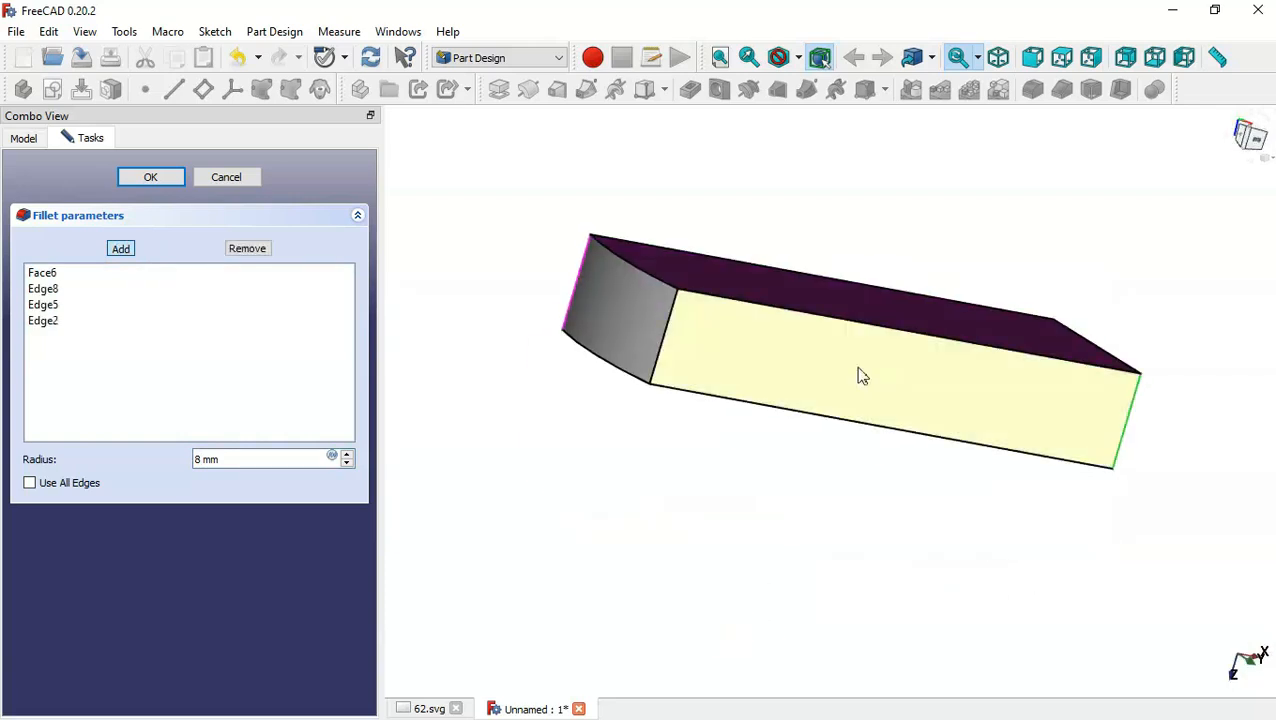
click(673, 328)
middle_drag(1190, 285, 800, 480)
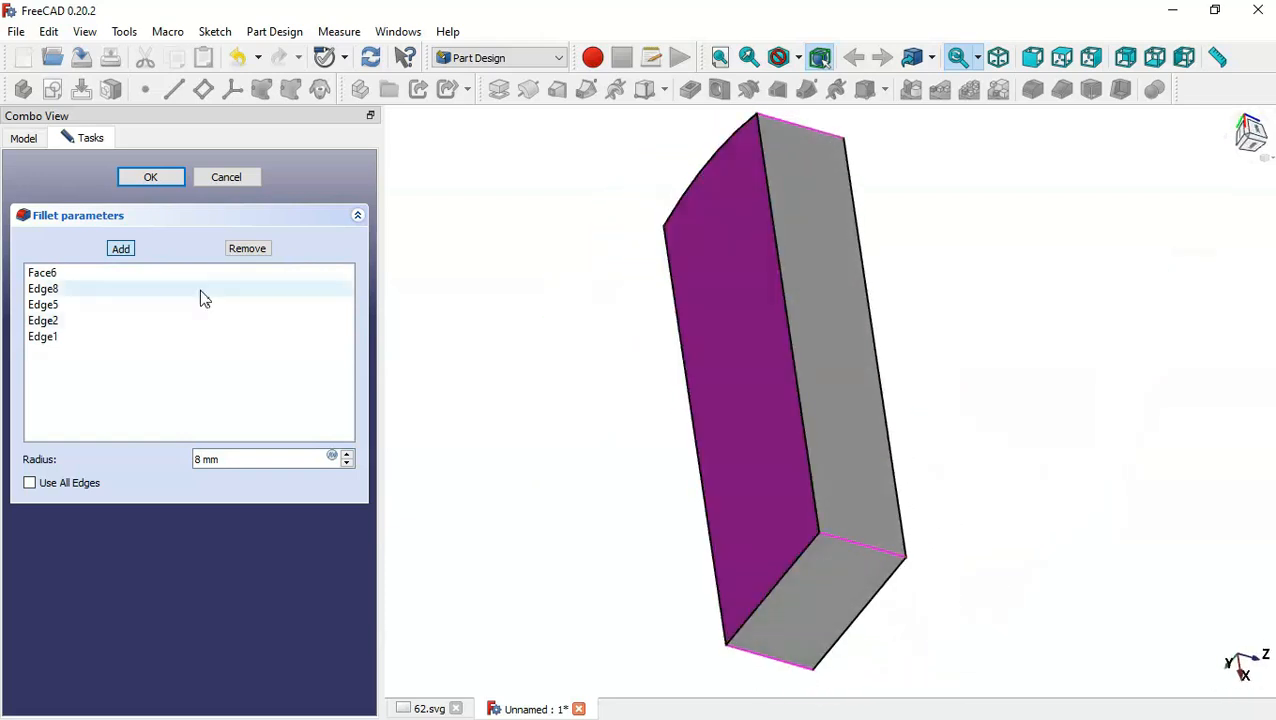
click(147, 186)
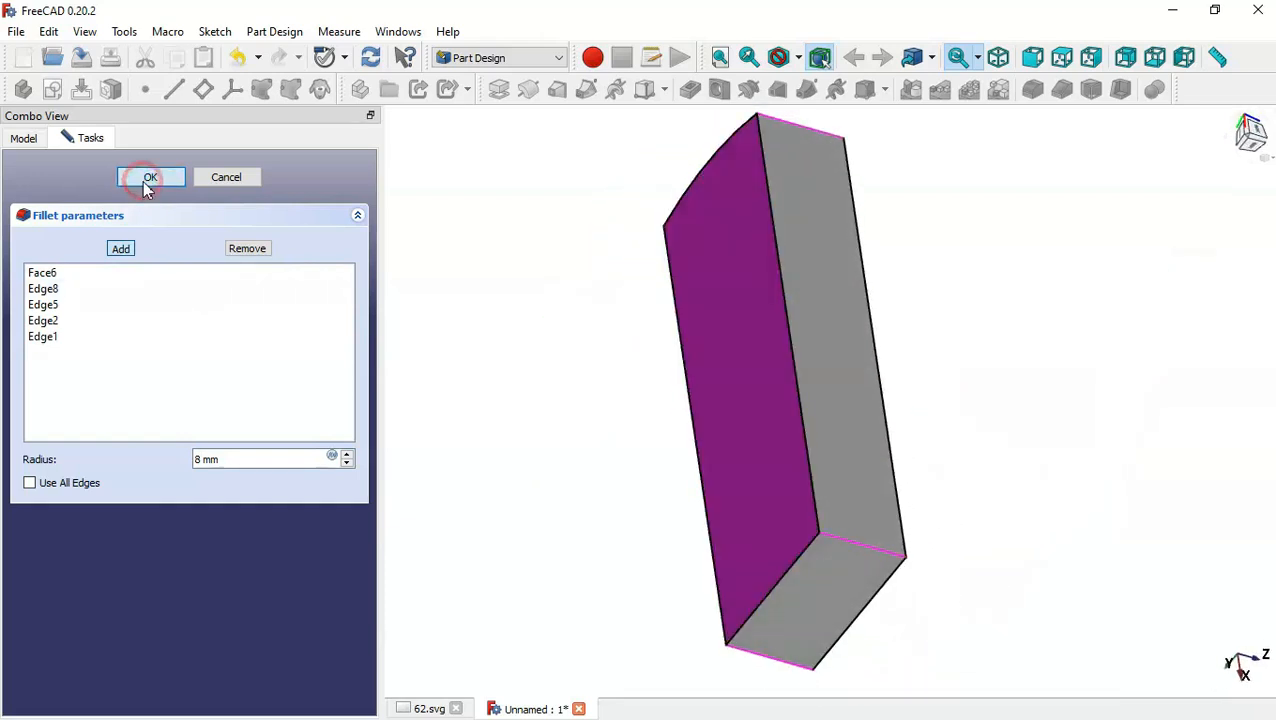
key(Home)
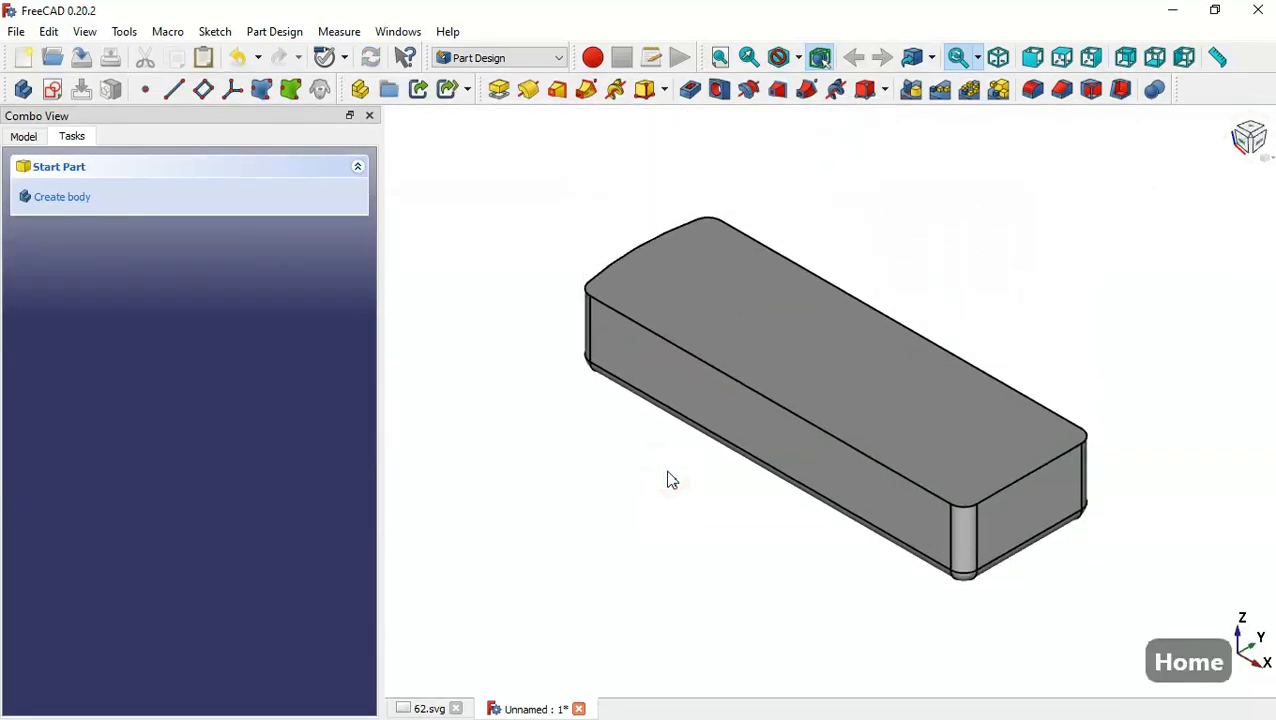
- Review the section views in the 62.svg drawing and start a Thickness on the housing's top face, made inwards
key(ctrl+Tab)
scroll(822, 450, down, 5)
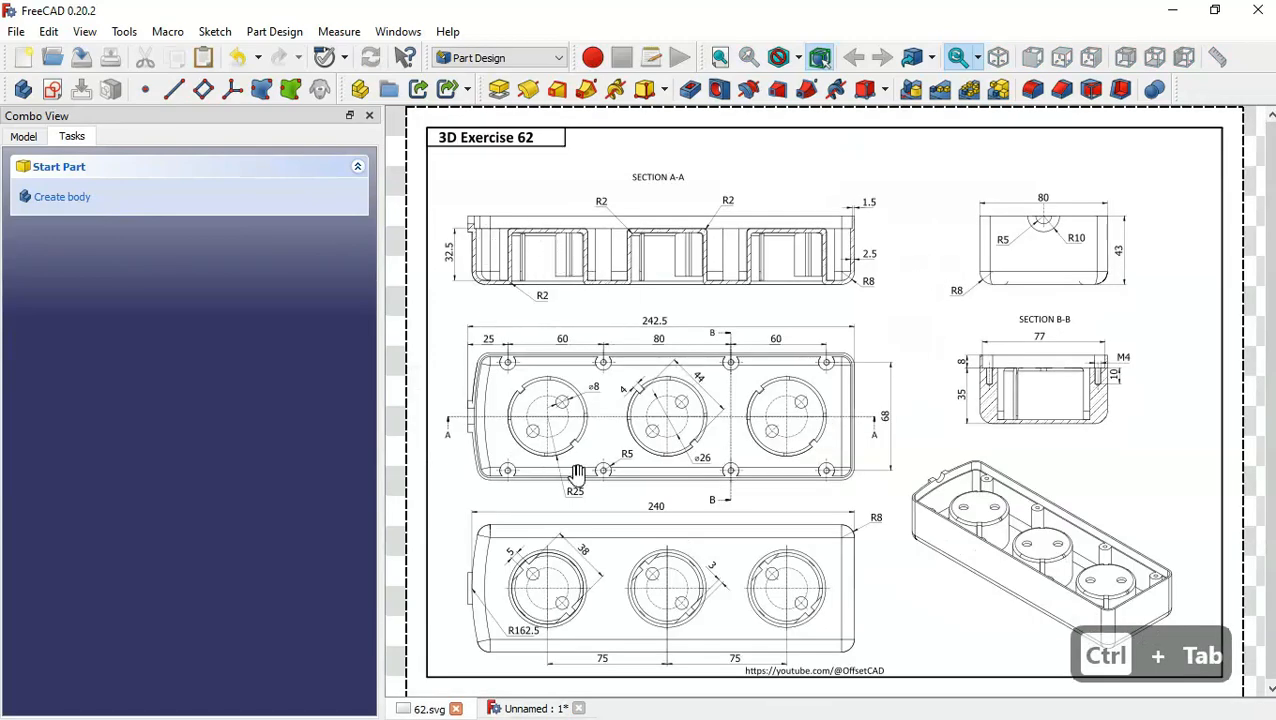
scroll(1053, 358, up, 5)
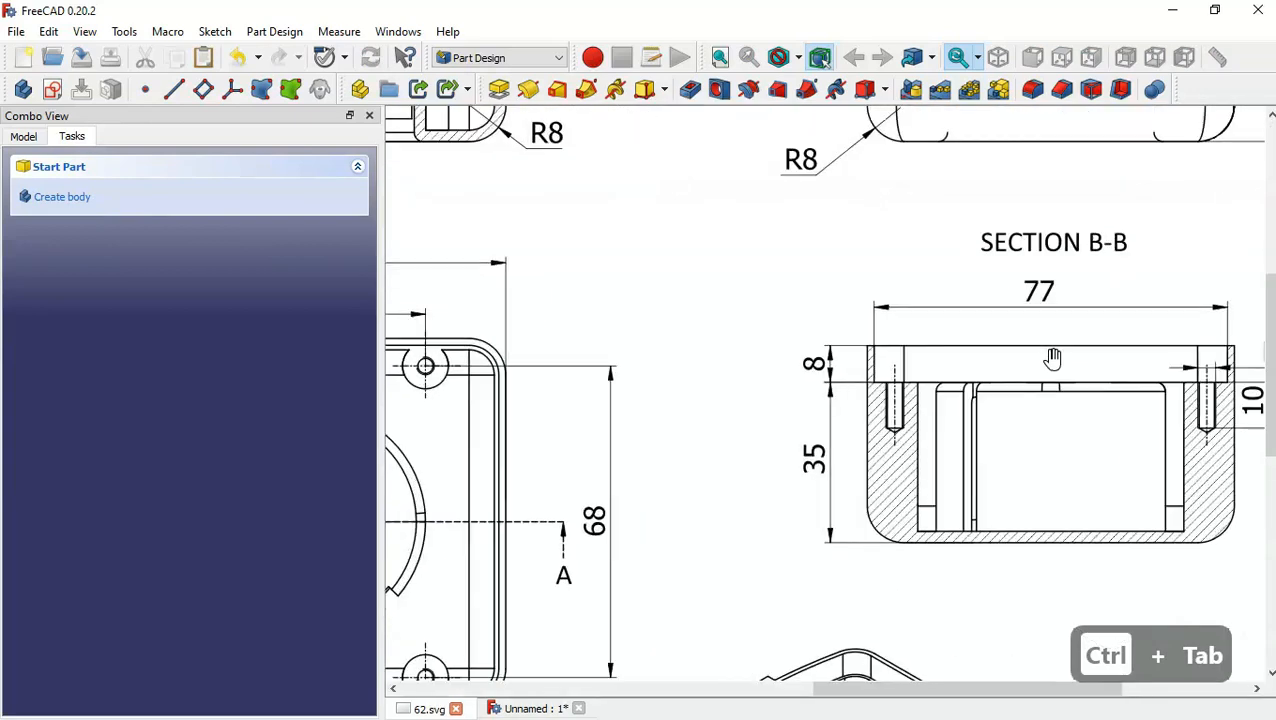
scroll(1030, 470, down, 2)
scroll(820, 350, down, 2)
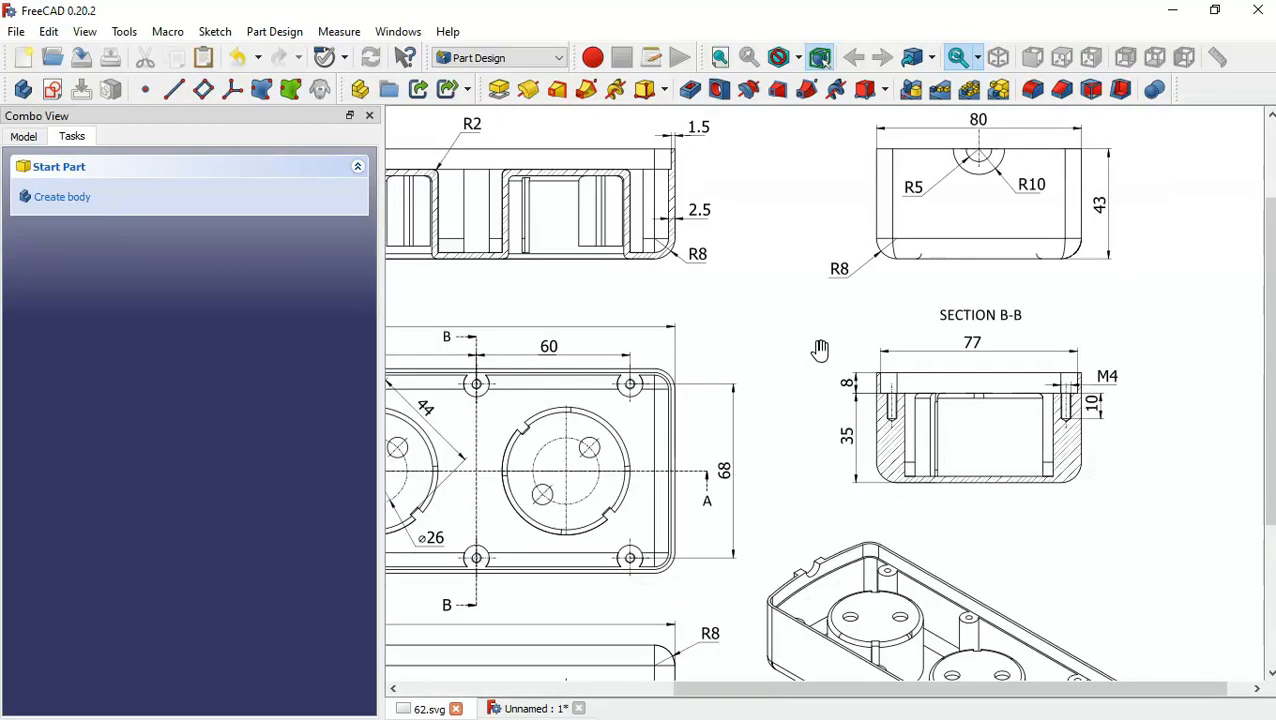
key(ctrl+Tab)
click(802, 346)
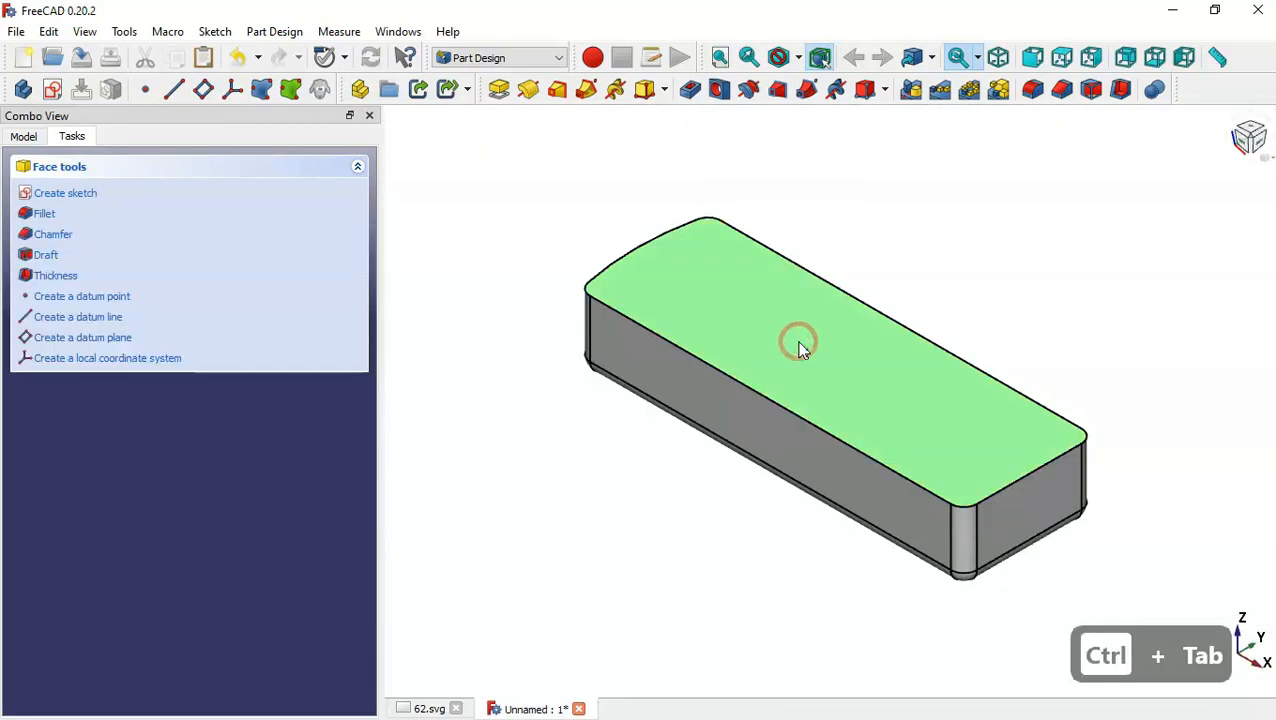
click(1121, 90)
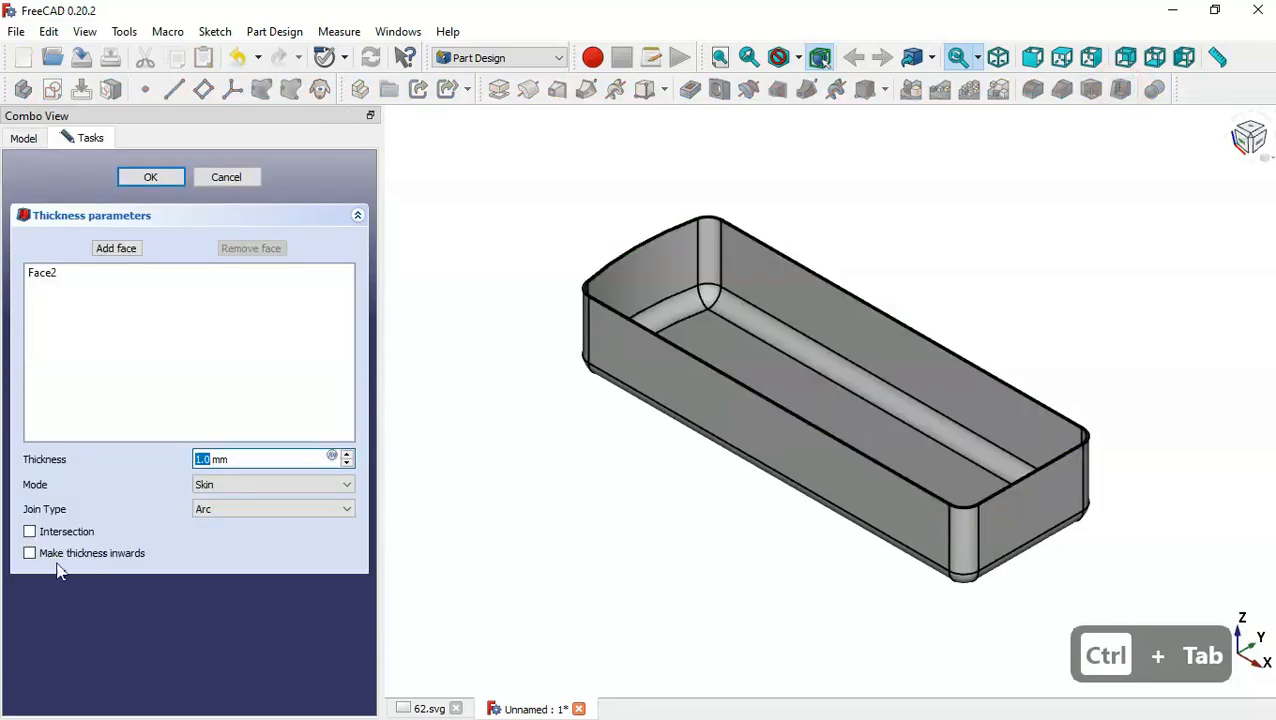
click(112, 554)
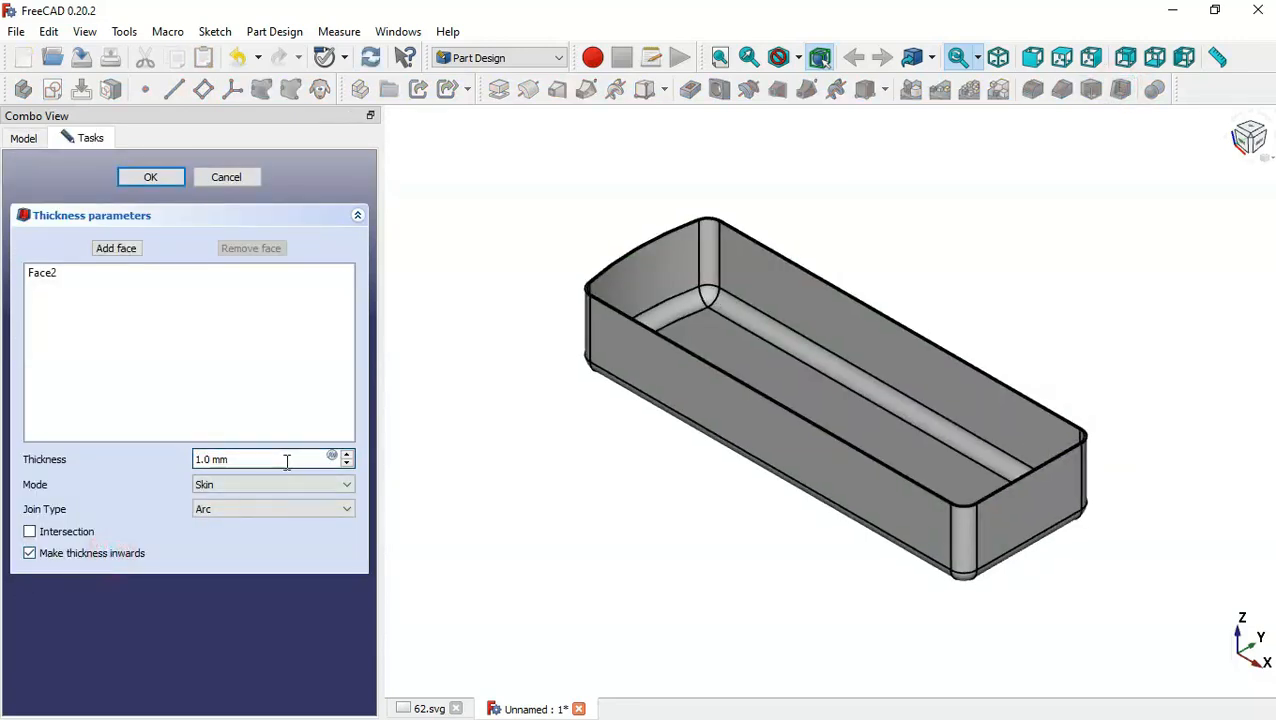
- Check the wall thickness in section A-A of the 62.svg drawing and complete the shell with a thickness of 2.5 mm
key(ctrl+Tab)
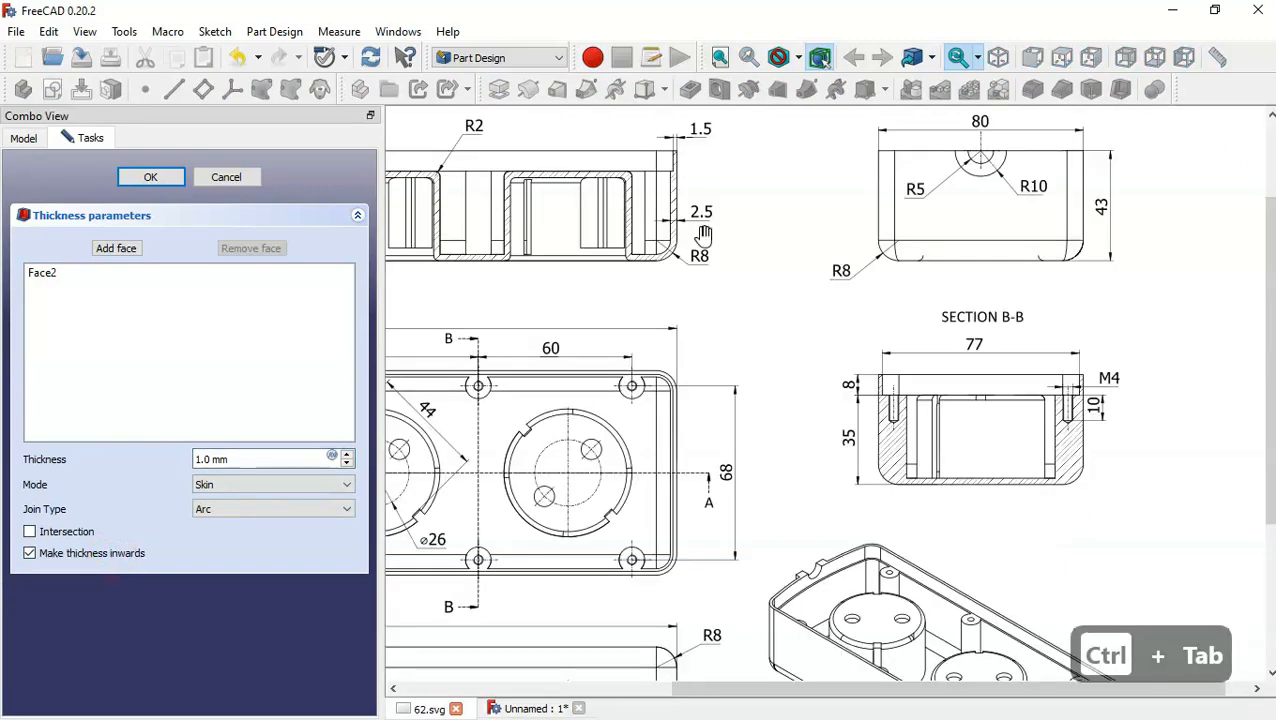
scroll(670, 170, up, 3)
drag(721, 253, 800, 374)
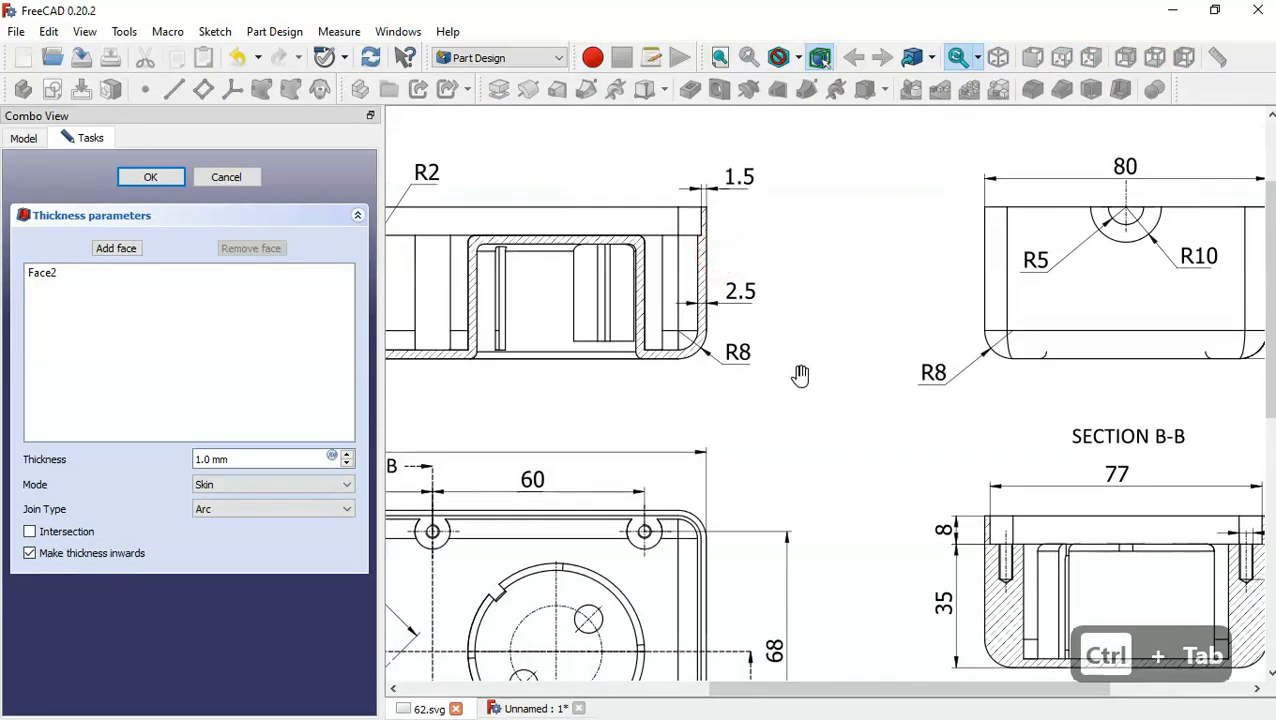
key(ctrl+Tab)
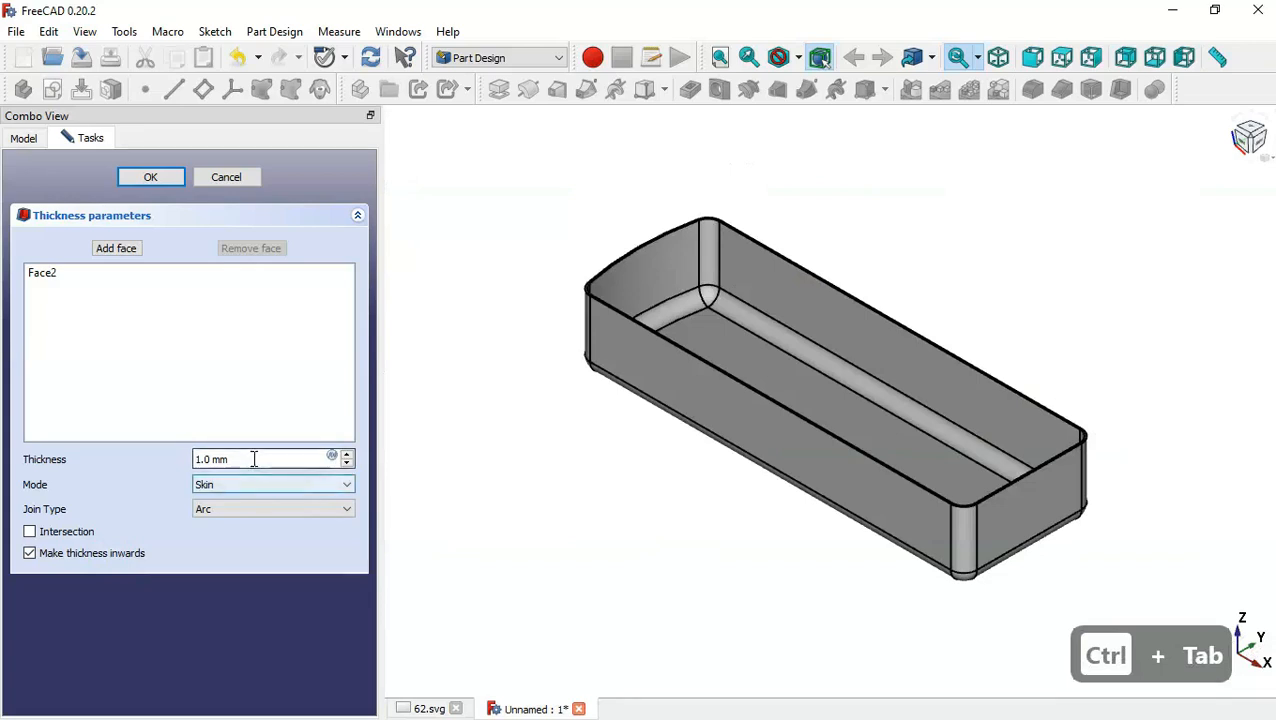
double_click(251, 457)
text(20)
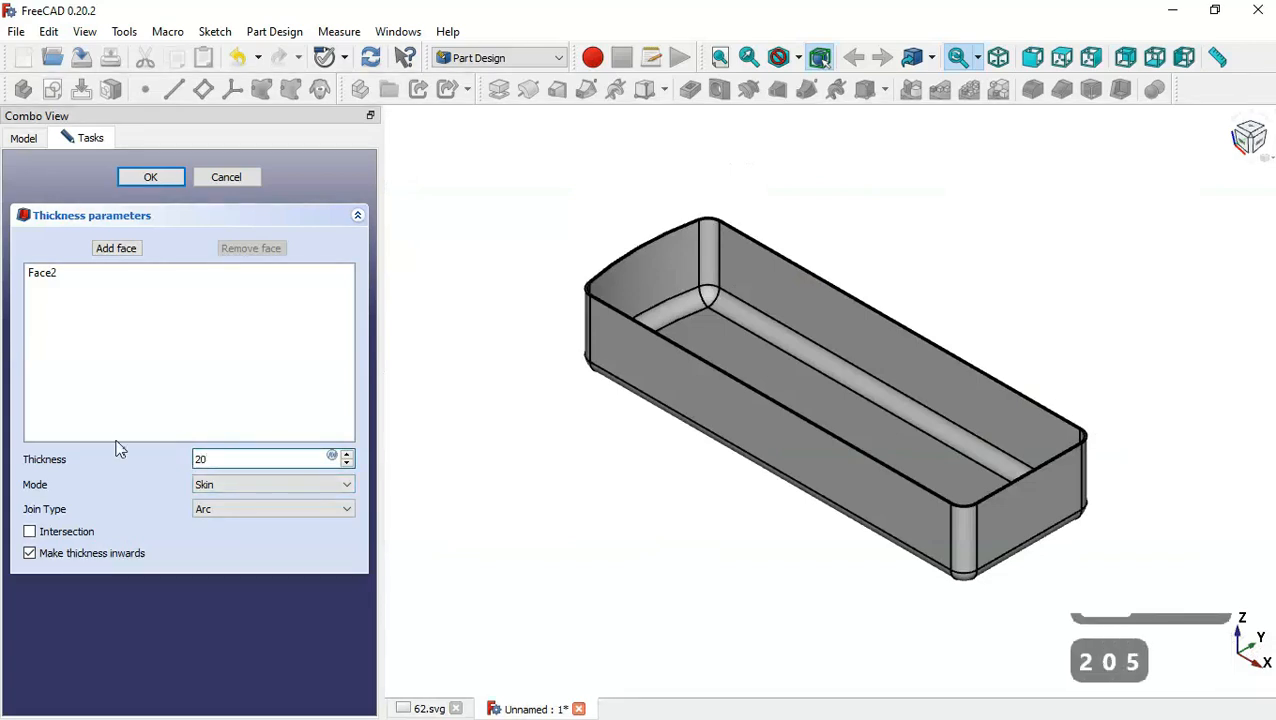
key(BackSpace)
text(.5)
key(Return)
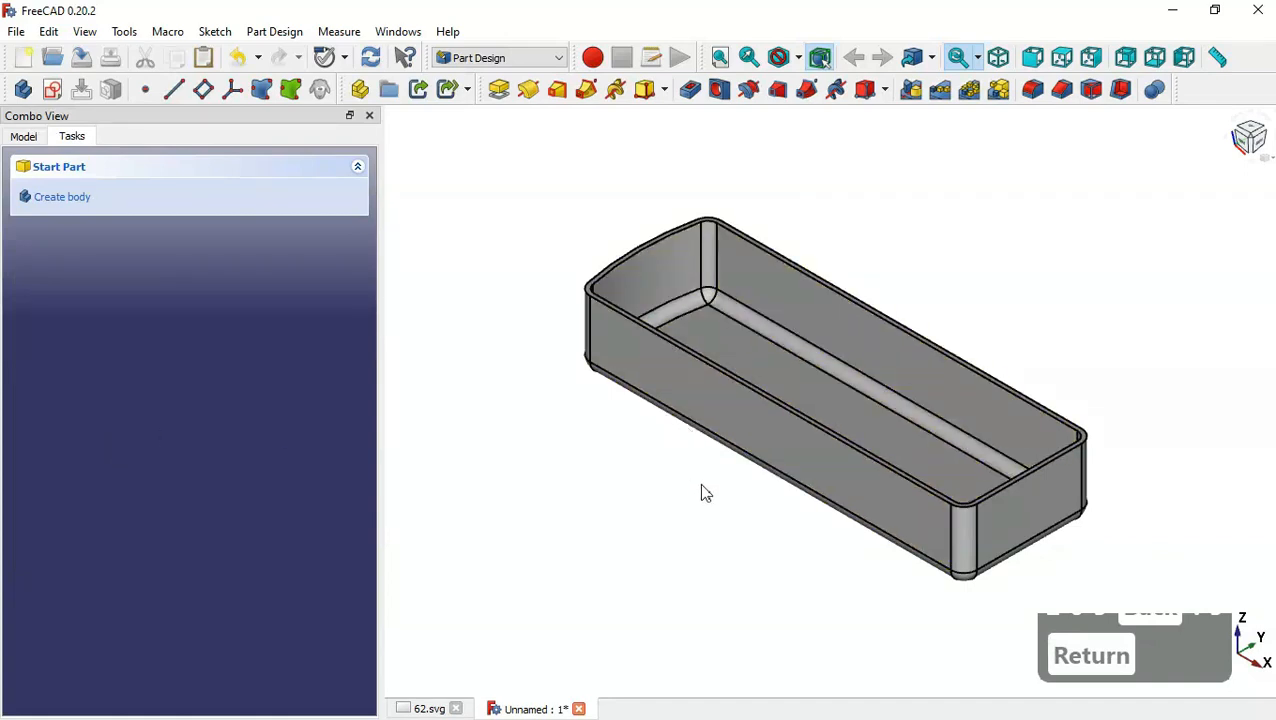
- Create a sketch on the housing's flat end face and draw a circle about 23 mm in radius centred on the origin
key(ctrl+Tab)
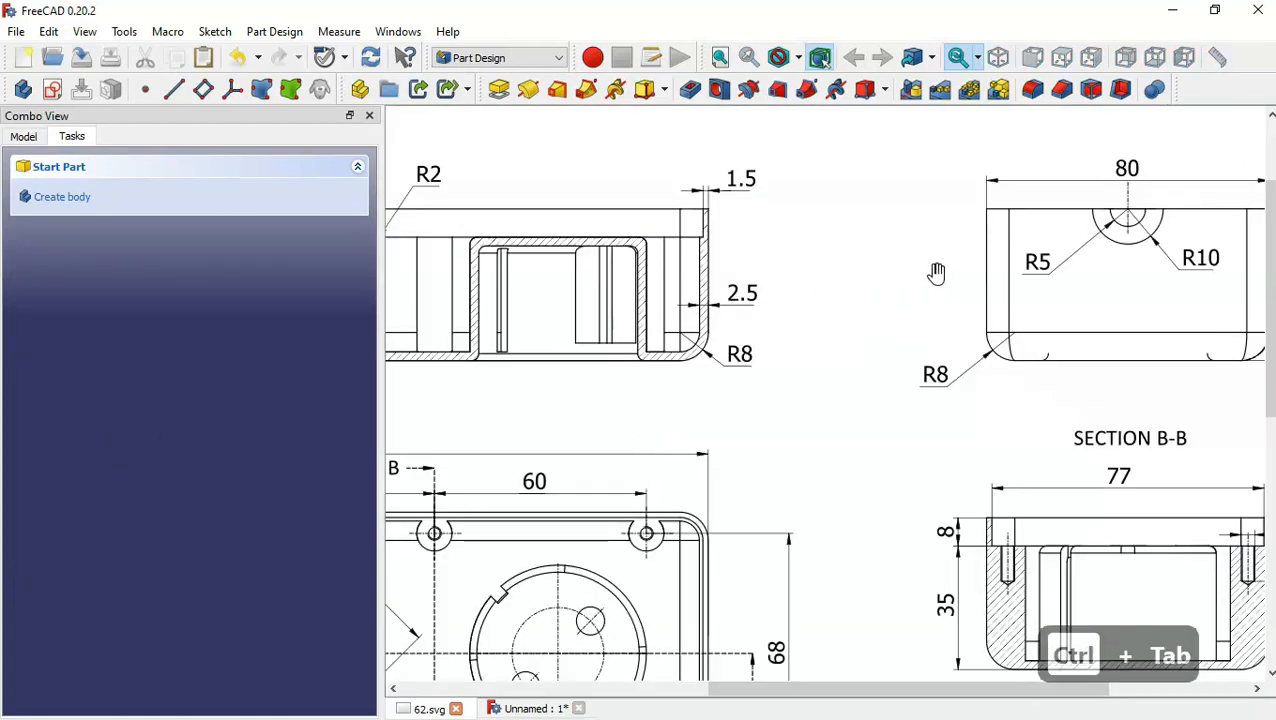
key(ctrl+Tab)
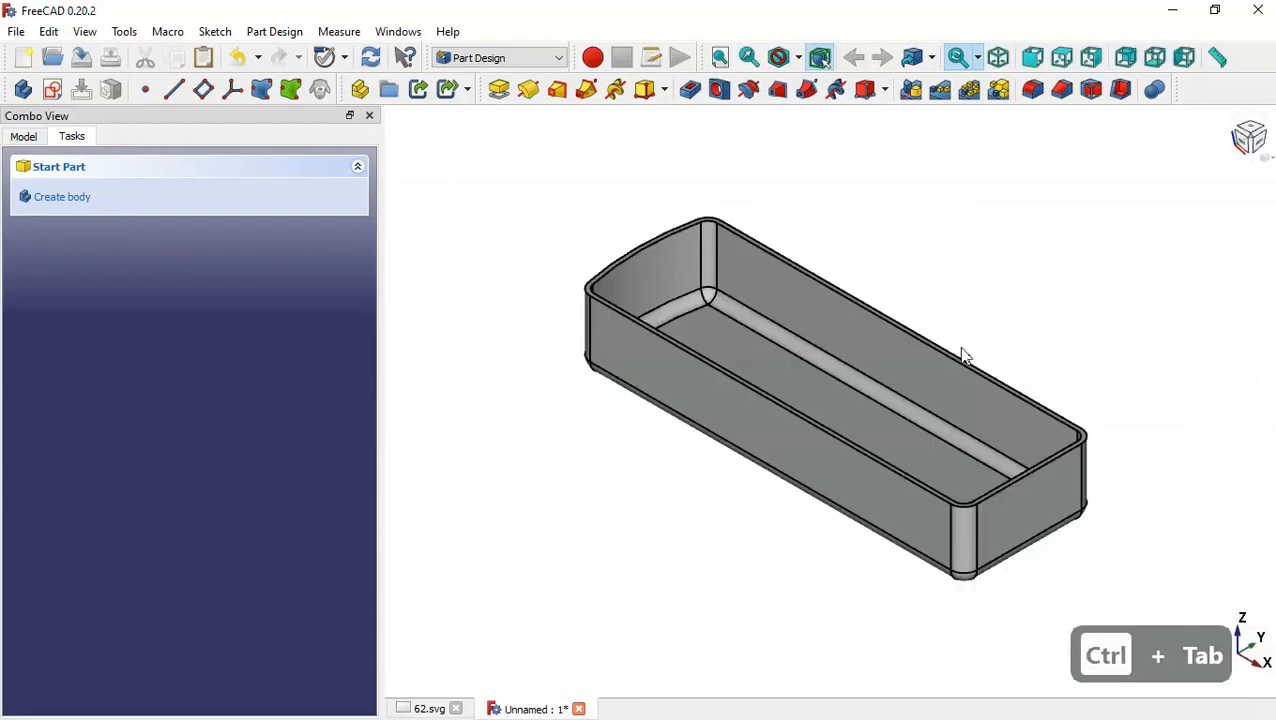
click(1040, 505)
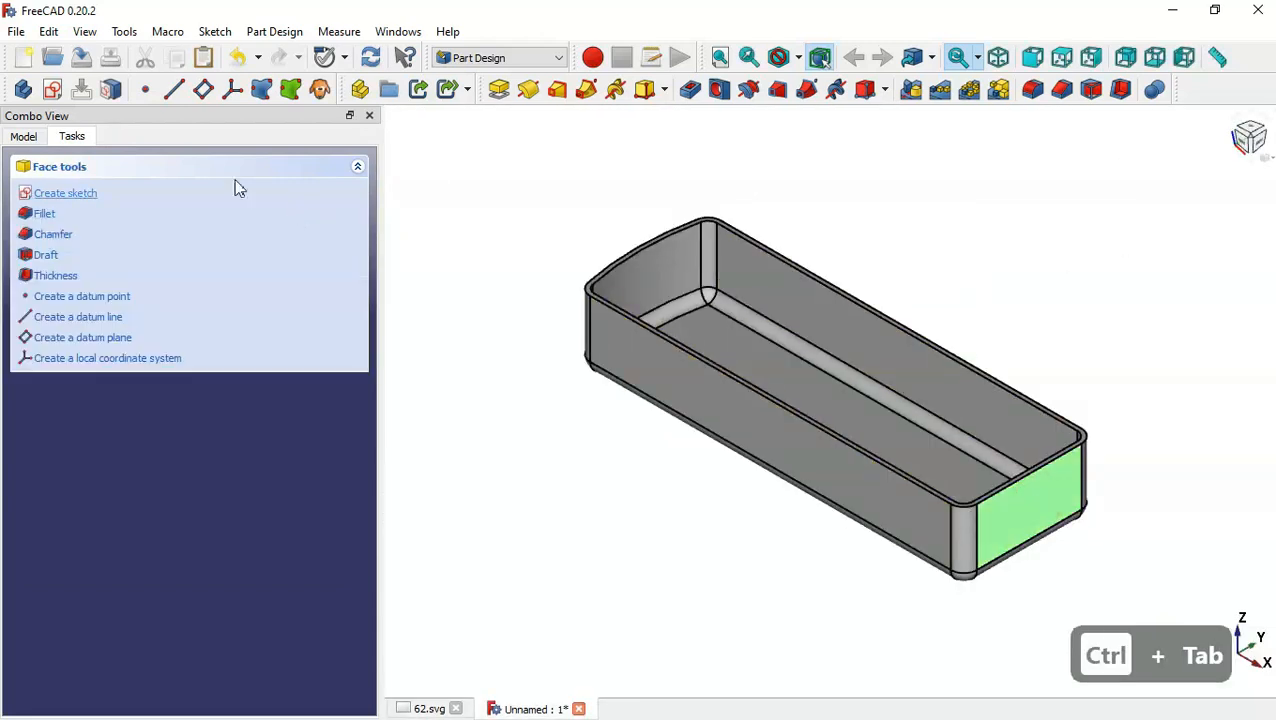
click(52, 91)
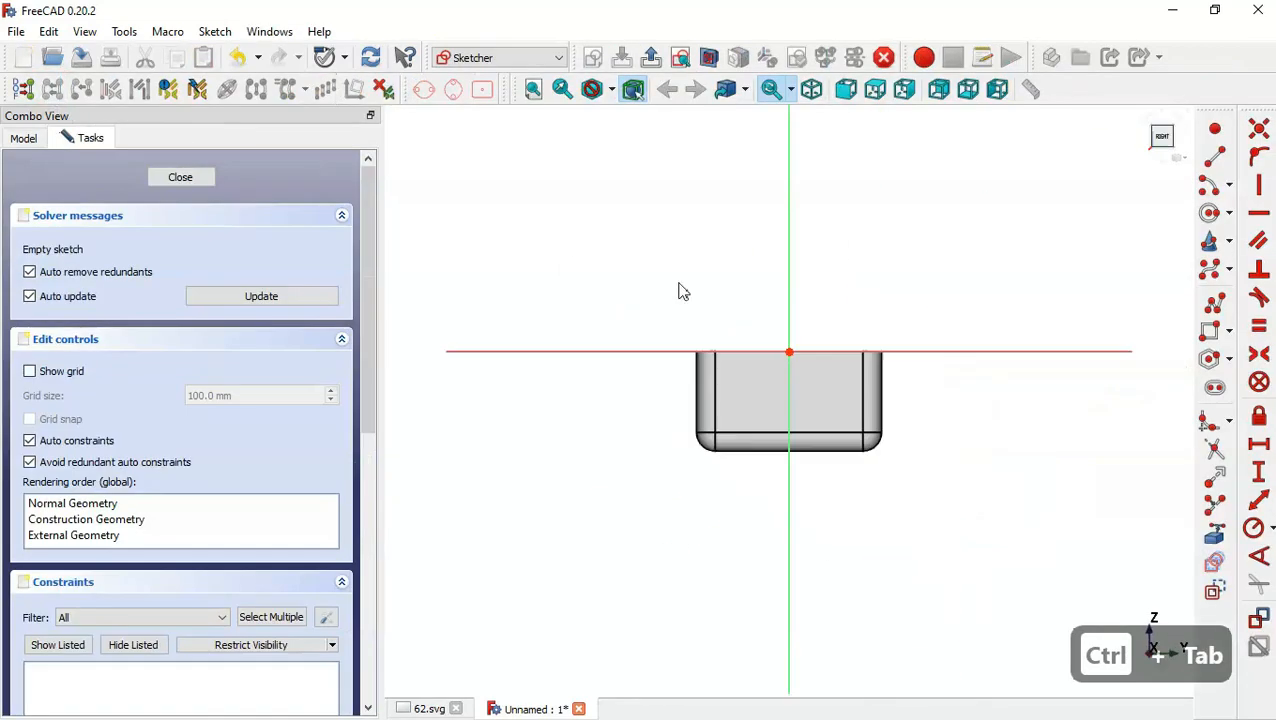
click(1210, 212)
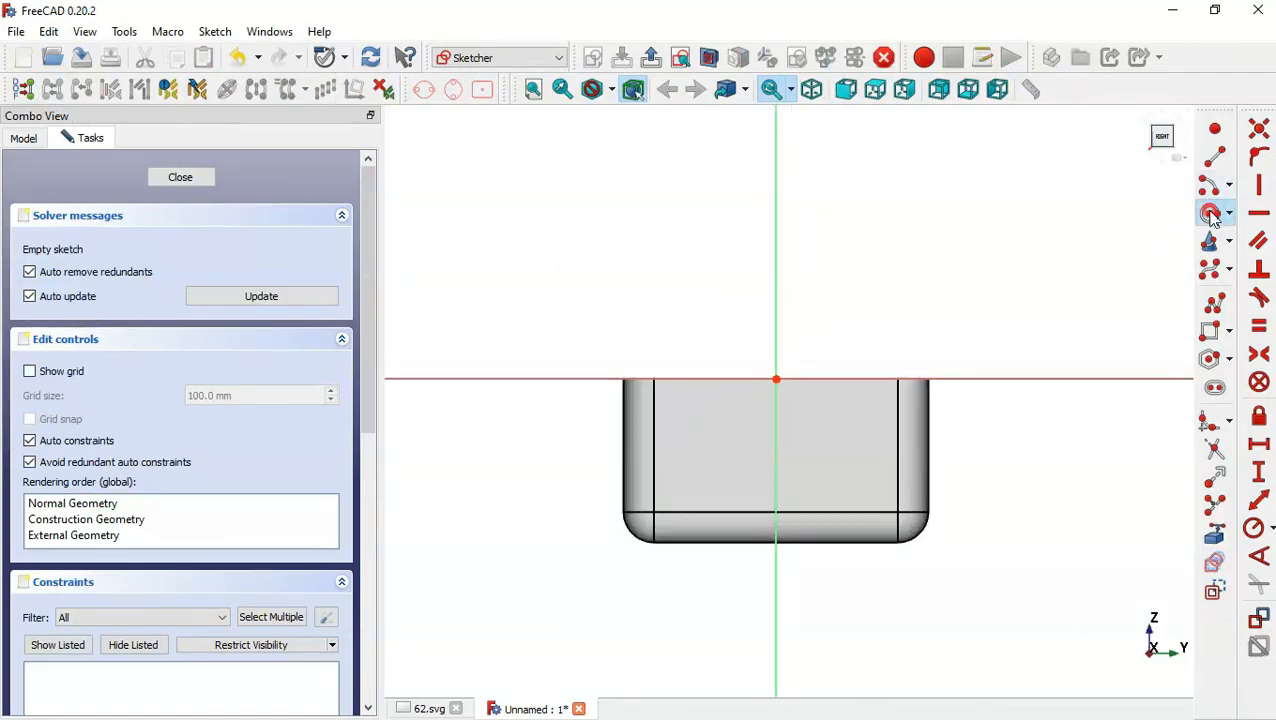
click(776, 378)
click(840, 441)
- Check the outer notch radius in the 62.svg side view, constrain the circle's radius to 10 mm and finish the sketch
key(ctrl+Tab)
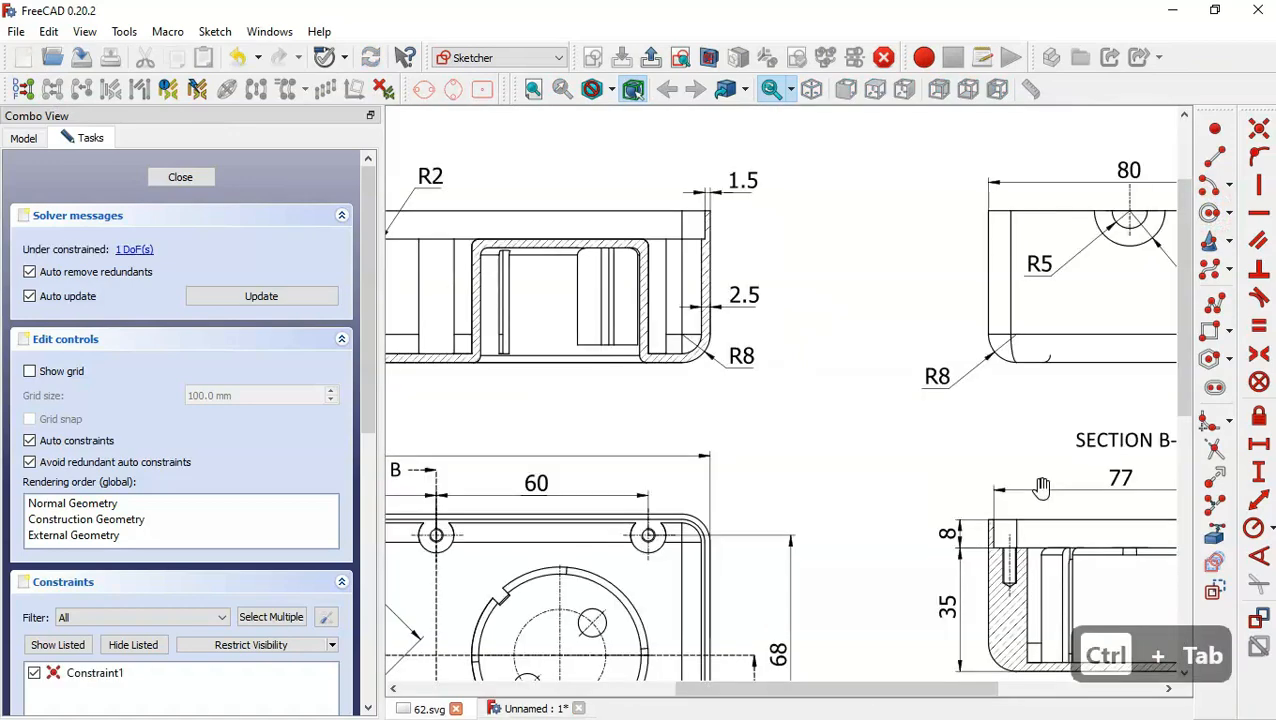
drag(923, 450, 658, 535)
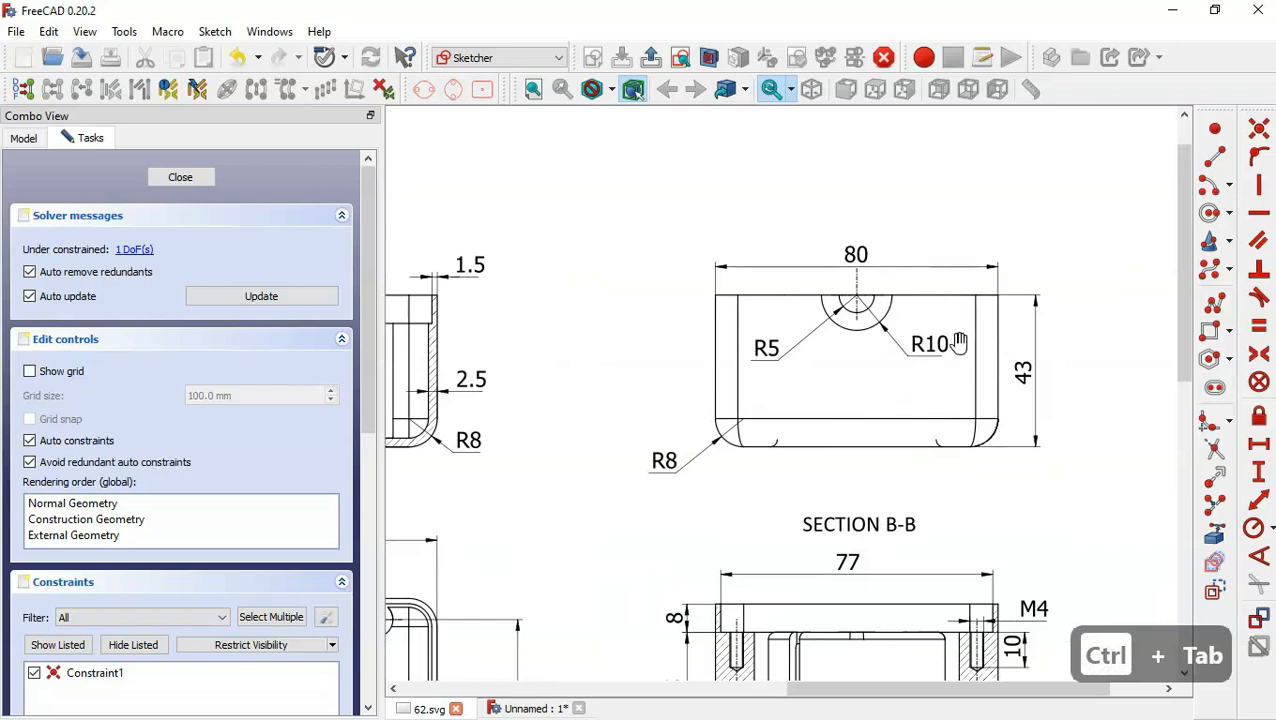
key(ctrl+Tab)
click(1258, 530)
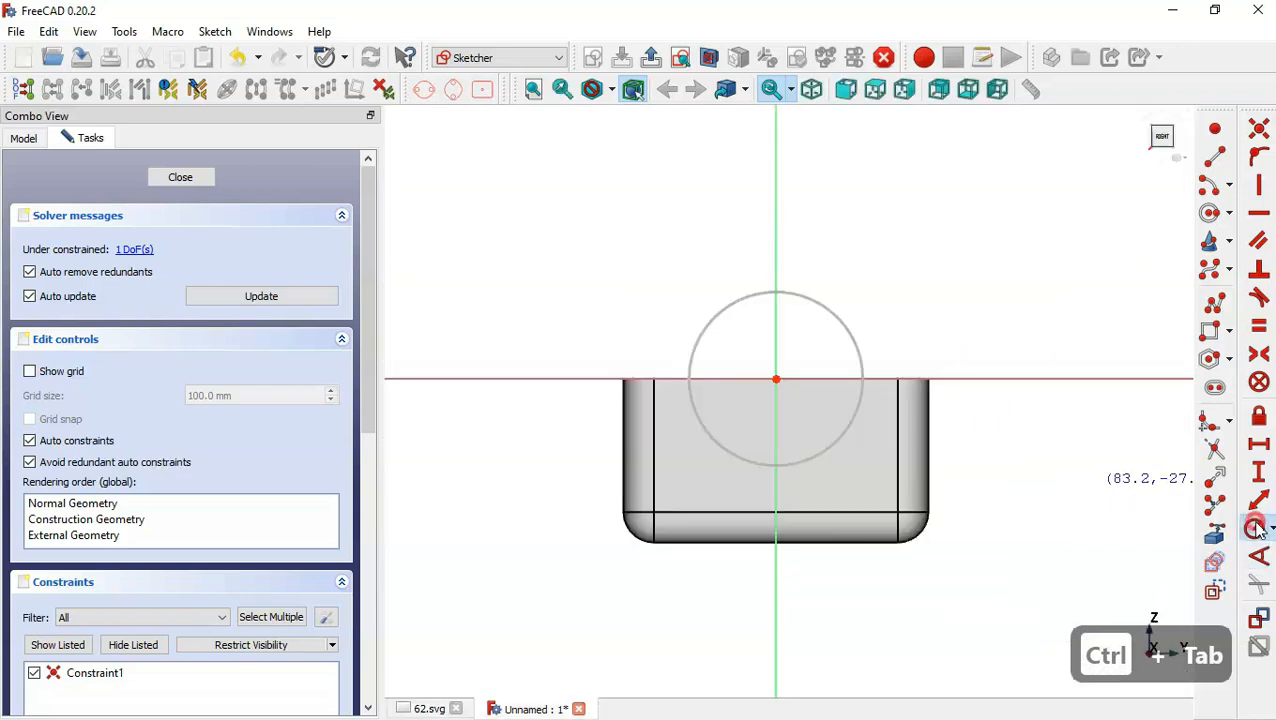
click(849, 421)
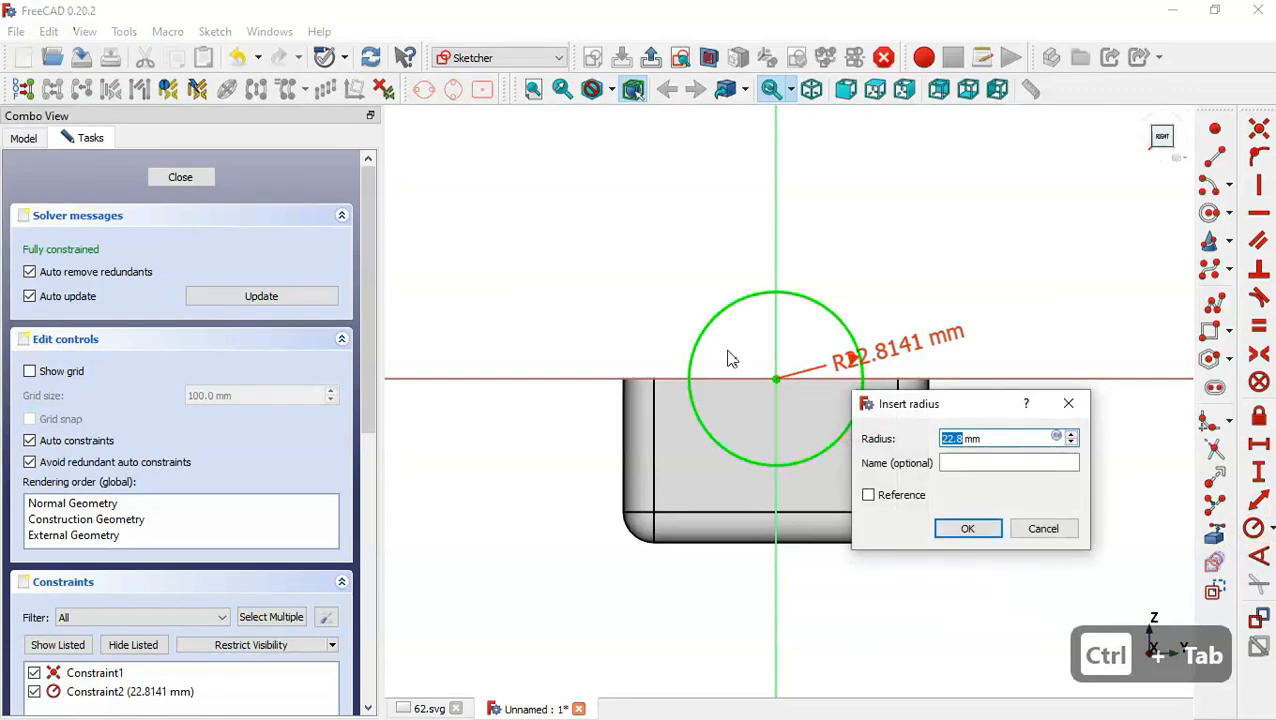
text(10)
key(Return)
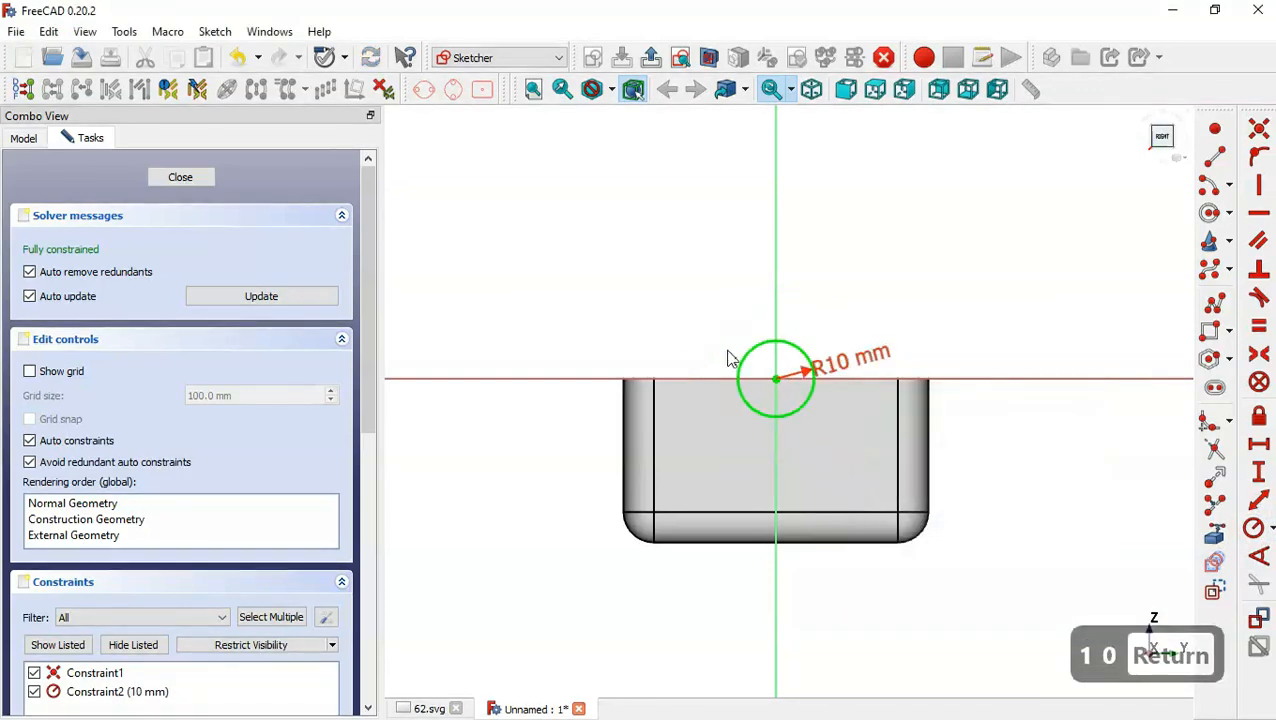
click(650, 57)
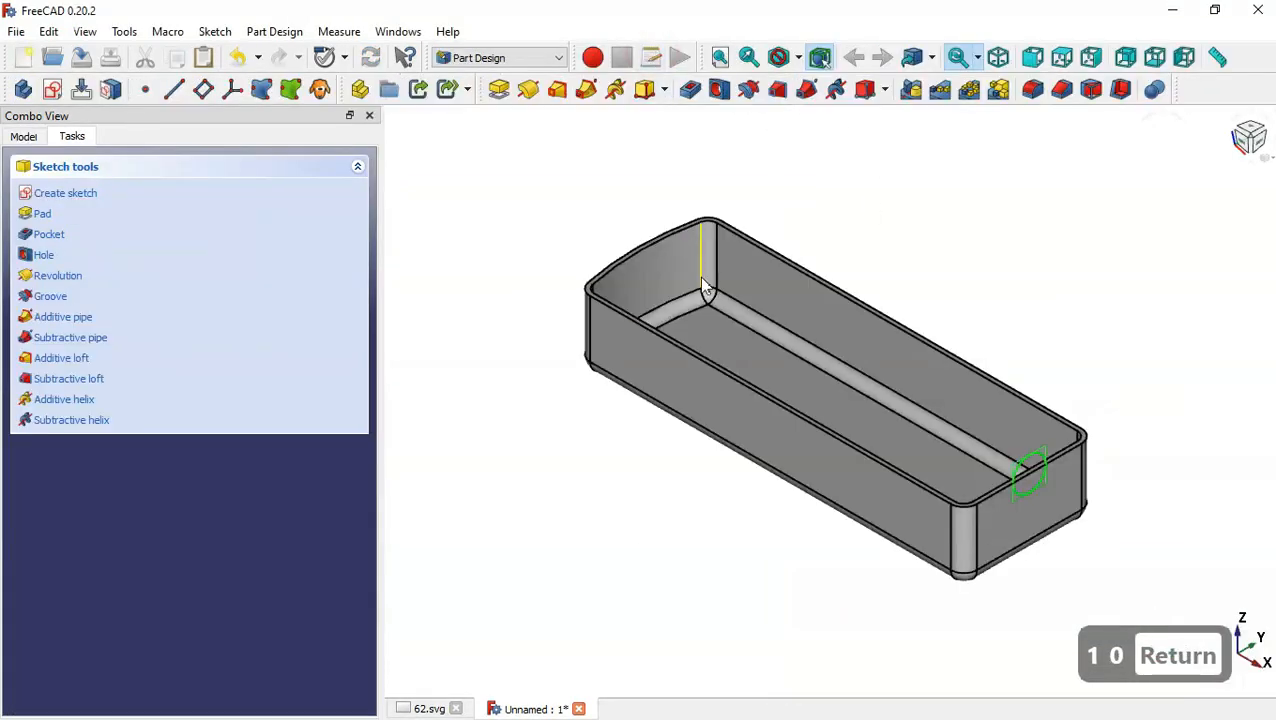
click(23, 136)
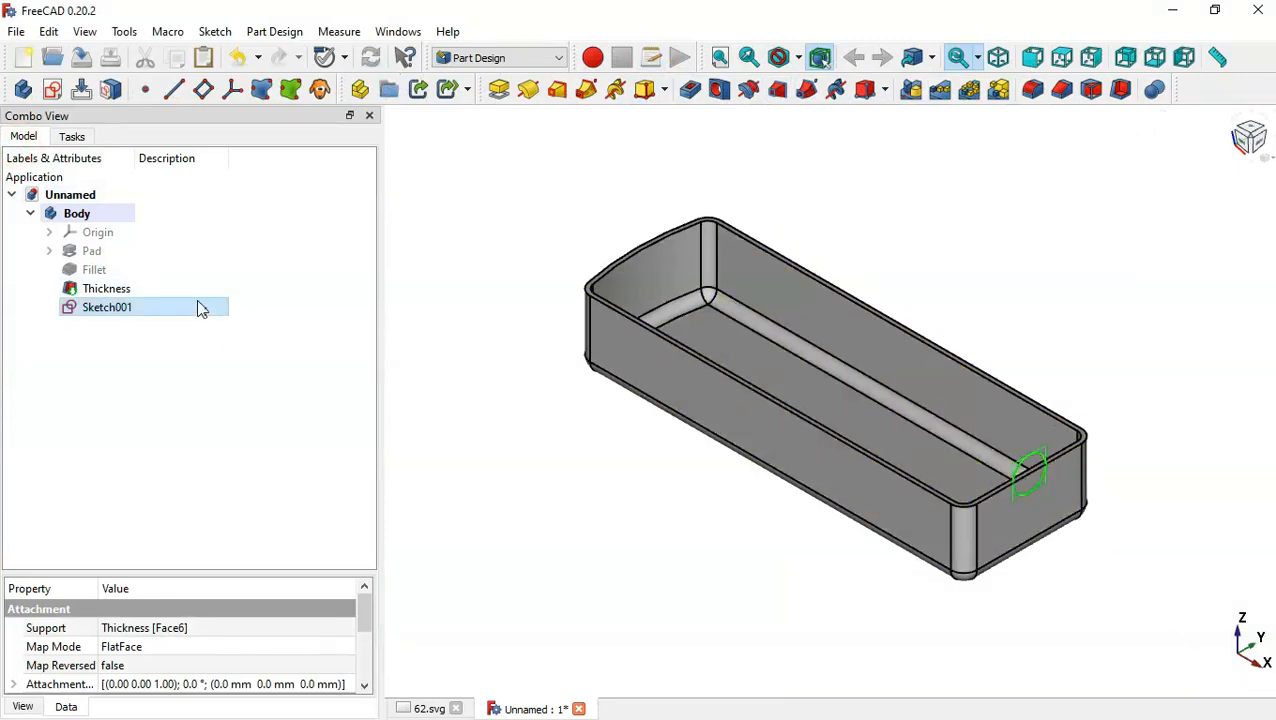
- Open the attachment settings of the circle sketch and check the housing's overall length in the 62.svg drawing's top view
click(189, 308)
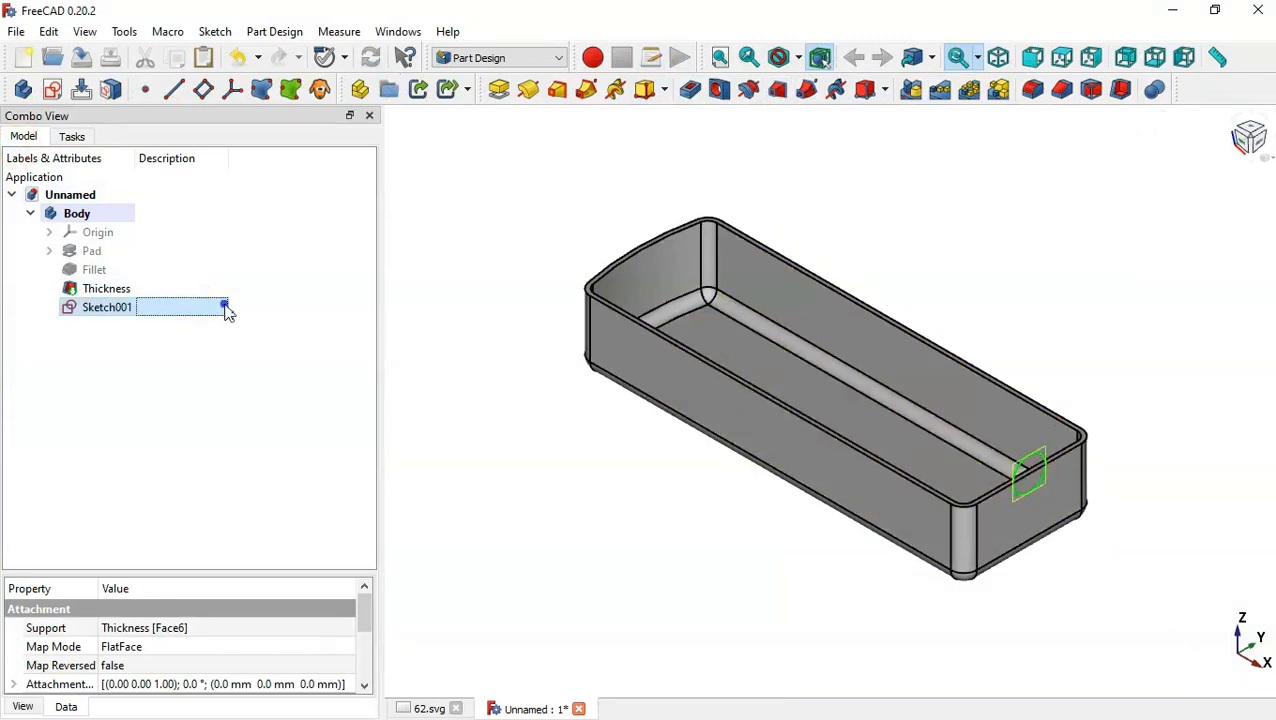
right_click(226, 310)
click(361, 341)
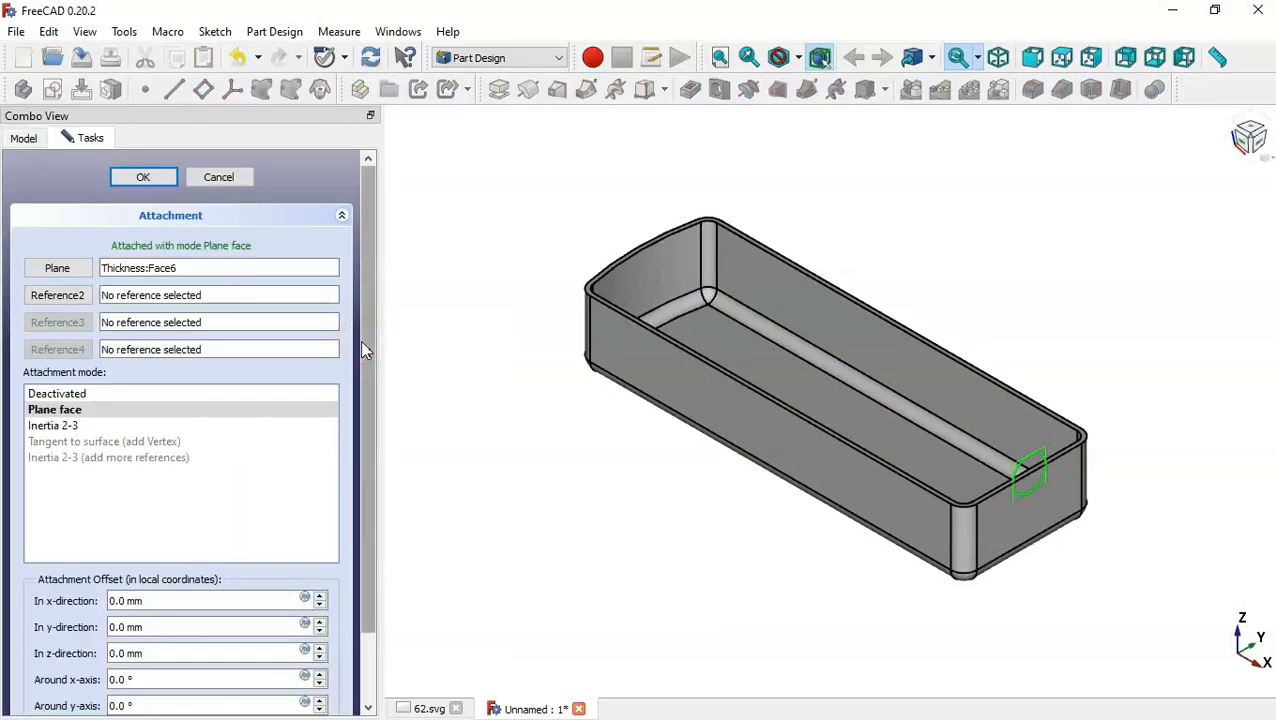
drag(365, 298, 385, 588)
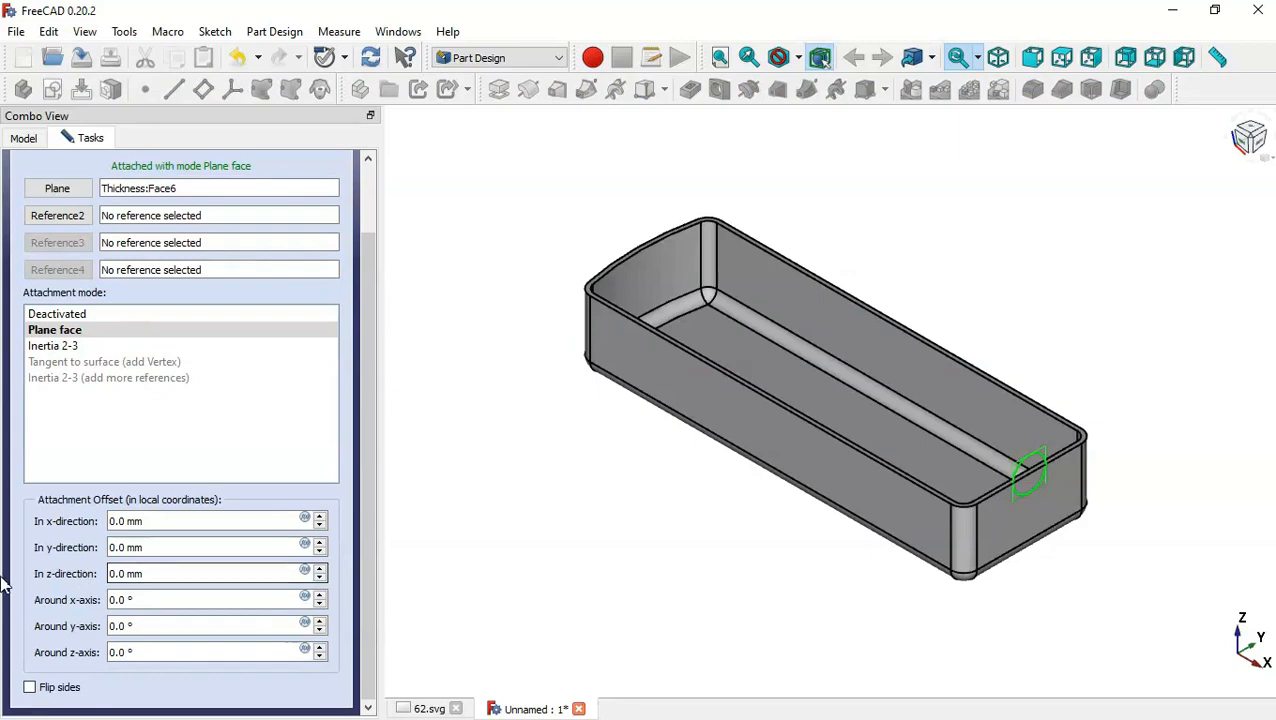
key(ctrl+Tab)
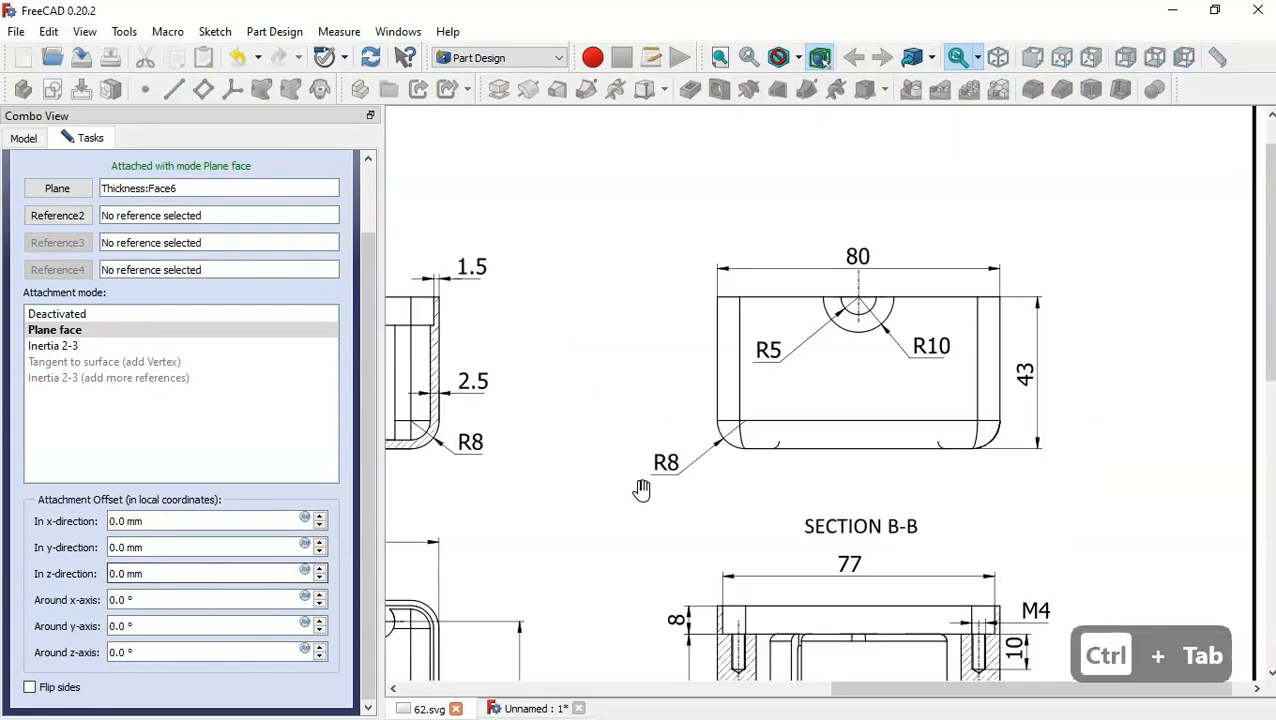
drag(644, 490, 1020, 398)
scroll(1016, 392, down, 5)
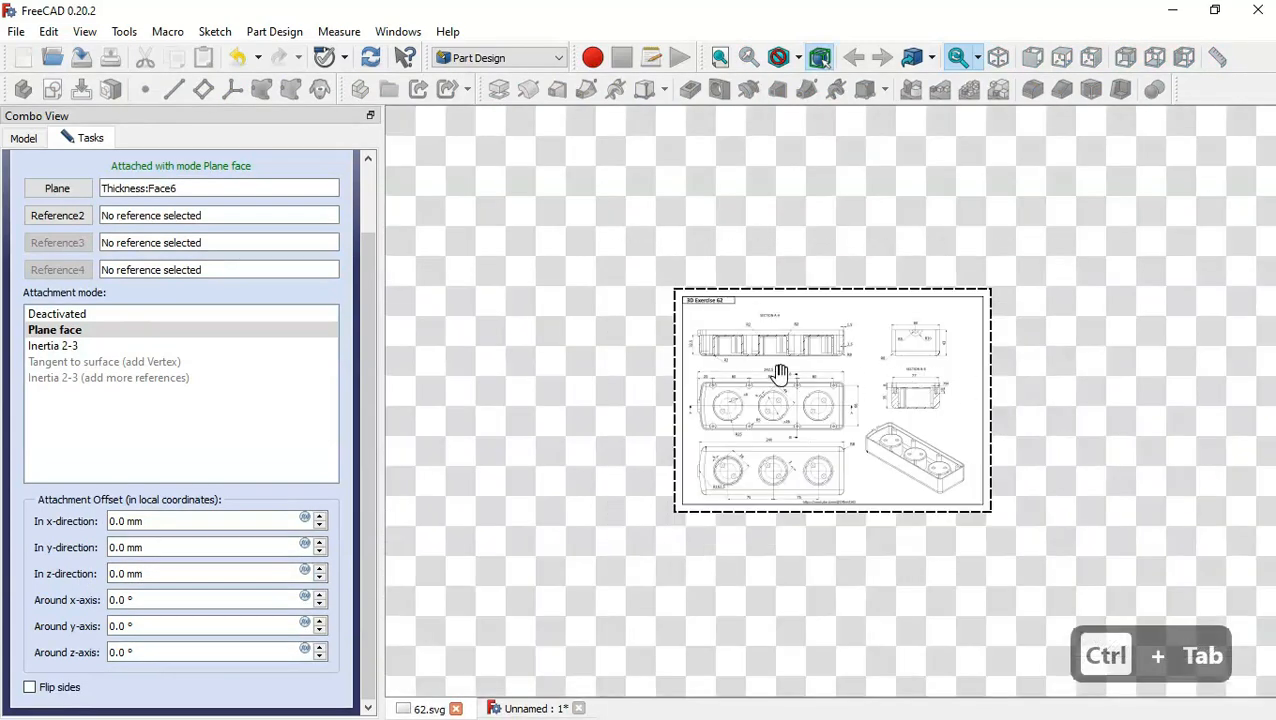
scroll(780, 373, up, 4)
scroll(679, 314, up, 2)
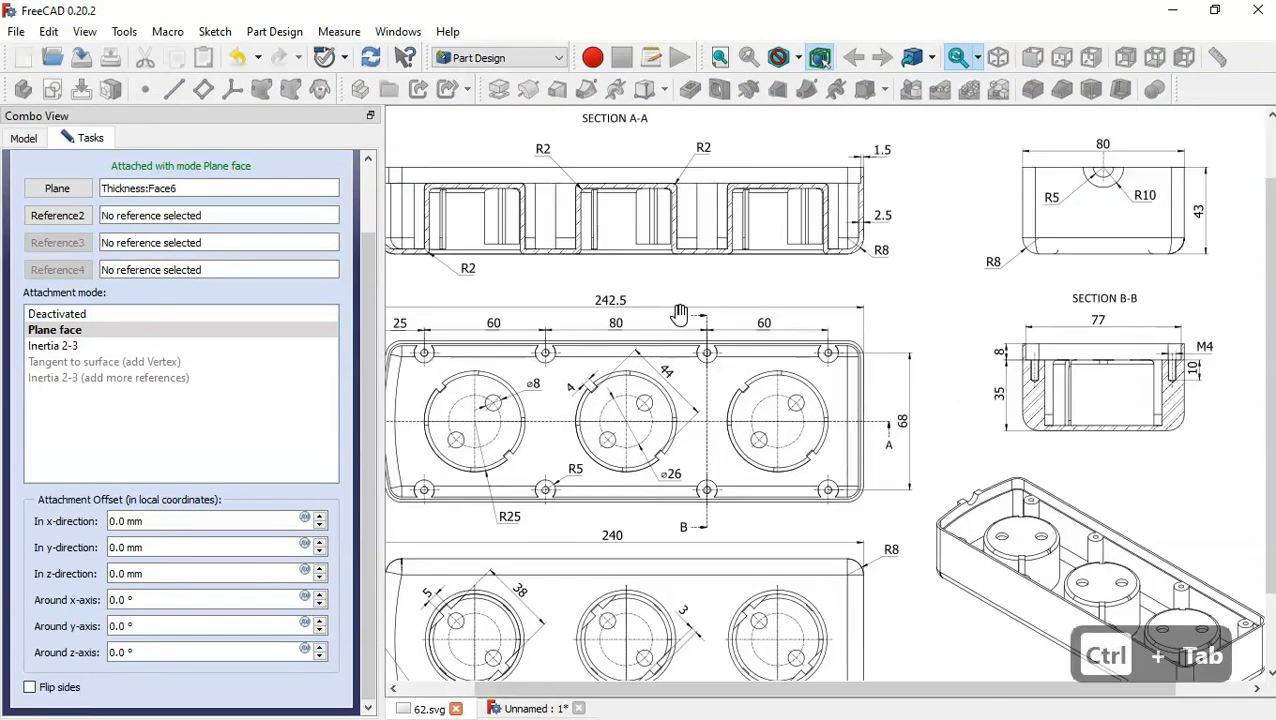
drag(679, 314, 756, 342)
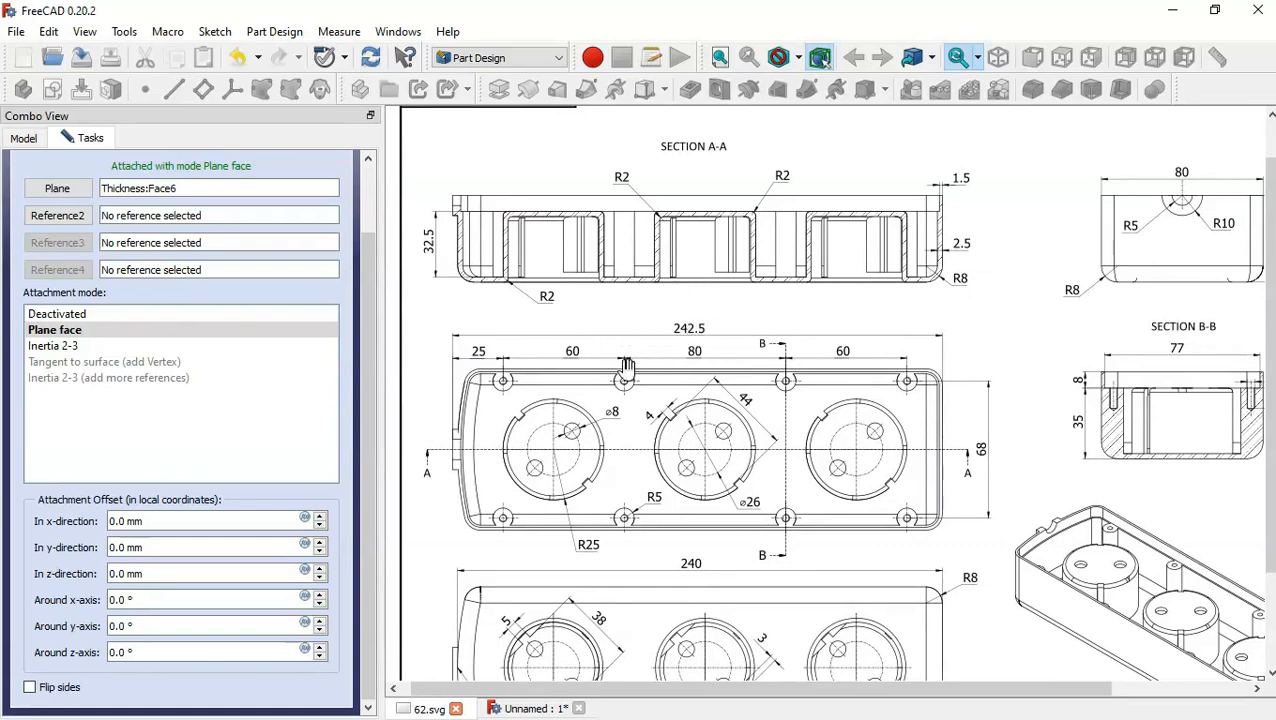
- Set the circle sketch's attachment offset to -242.5 mm in the z-direction and confirm it
click(142, 575)
triple_click(157, 578)
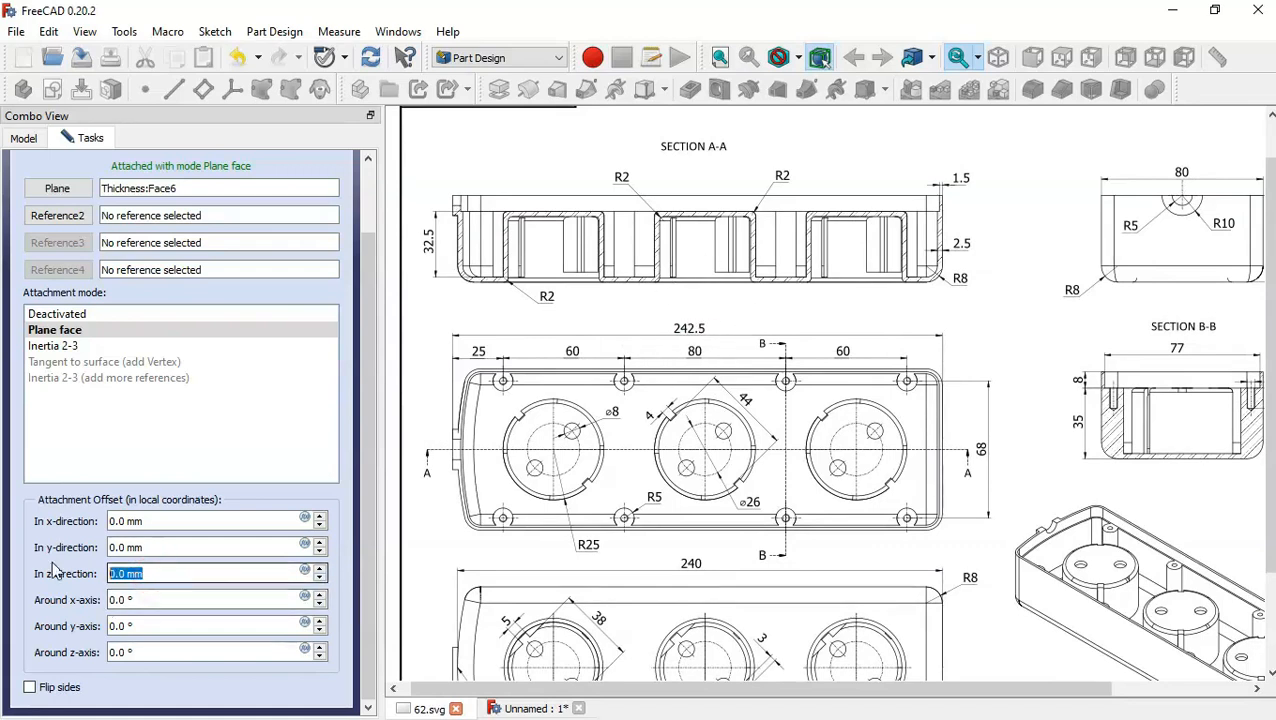
text(242.)
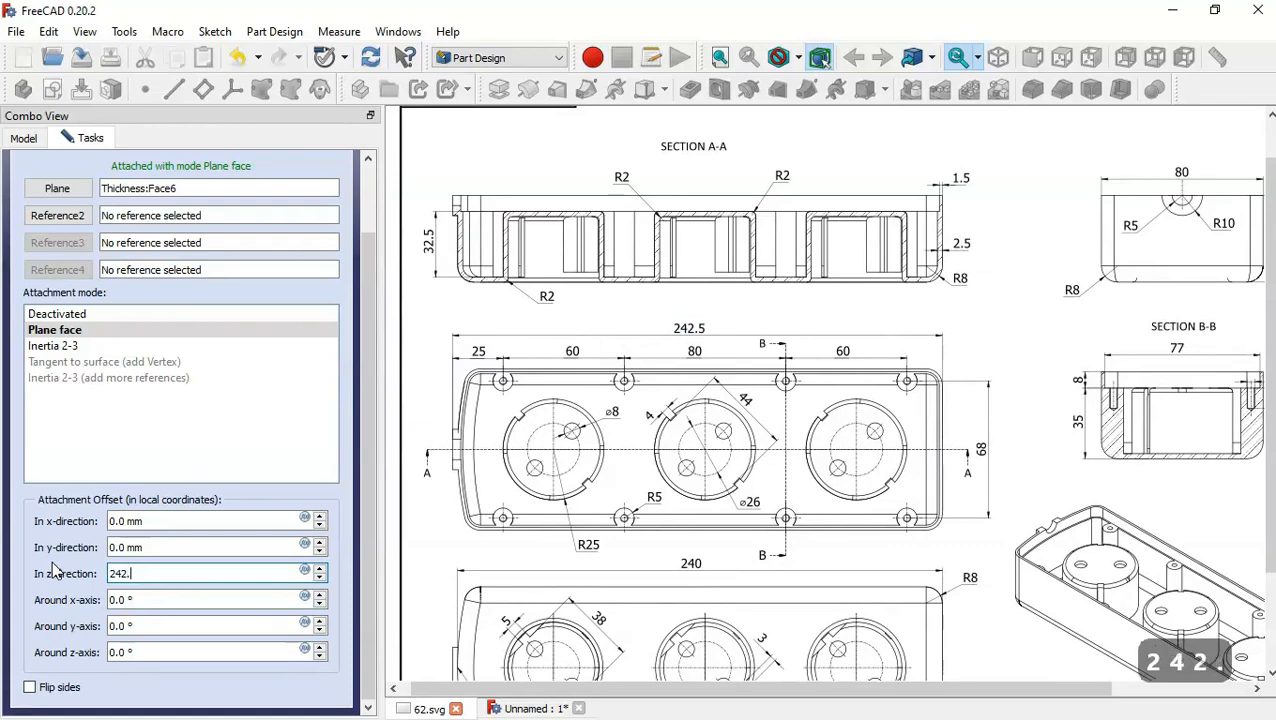
text(5)
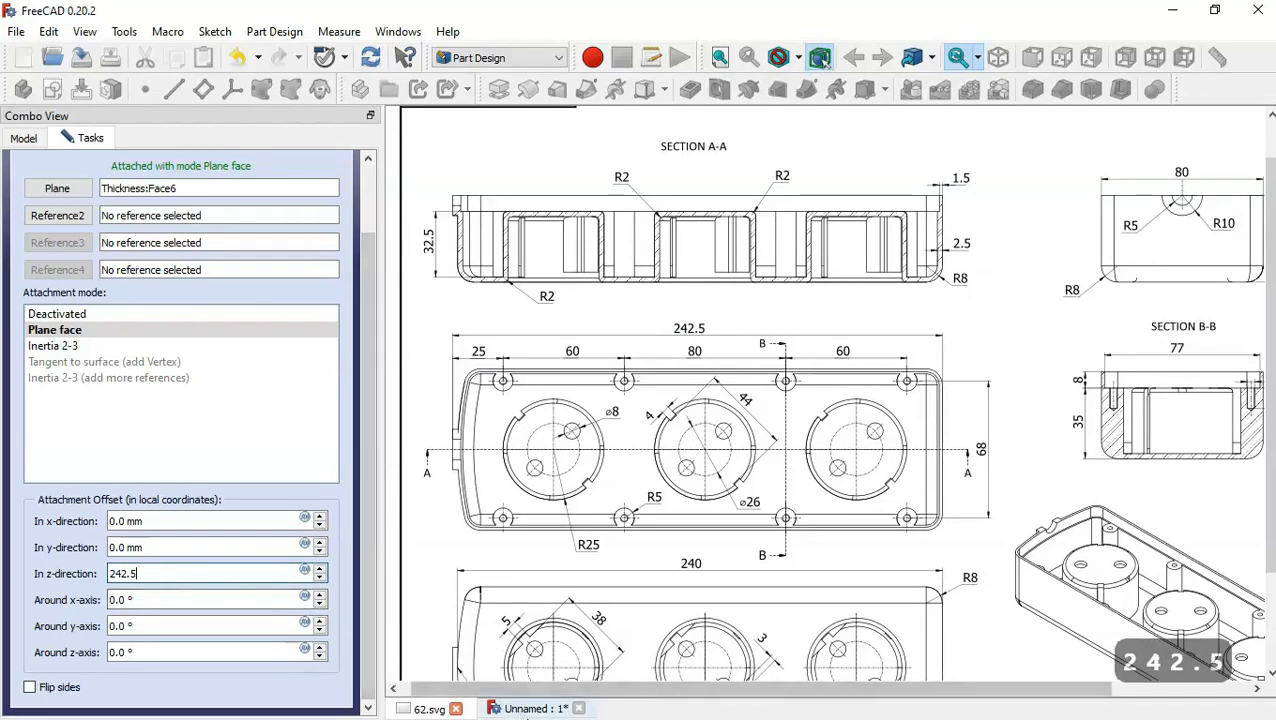
click(527, 709)
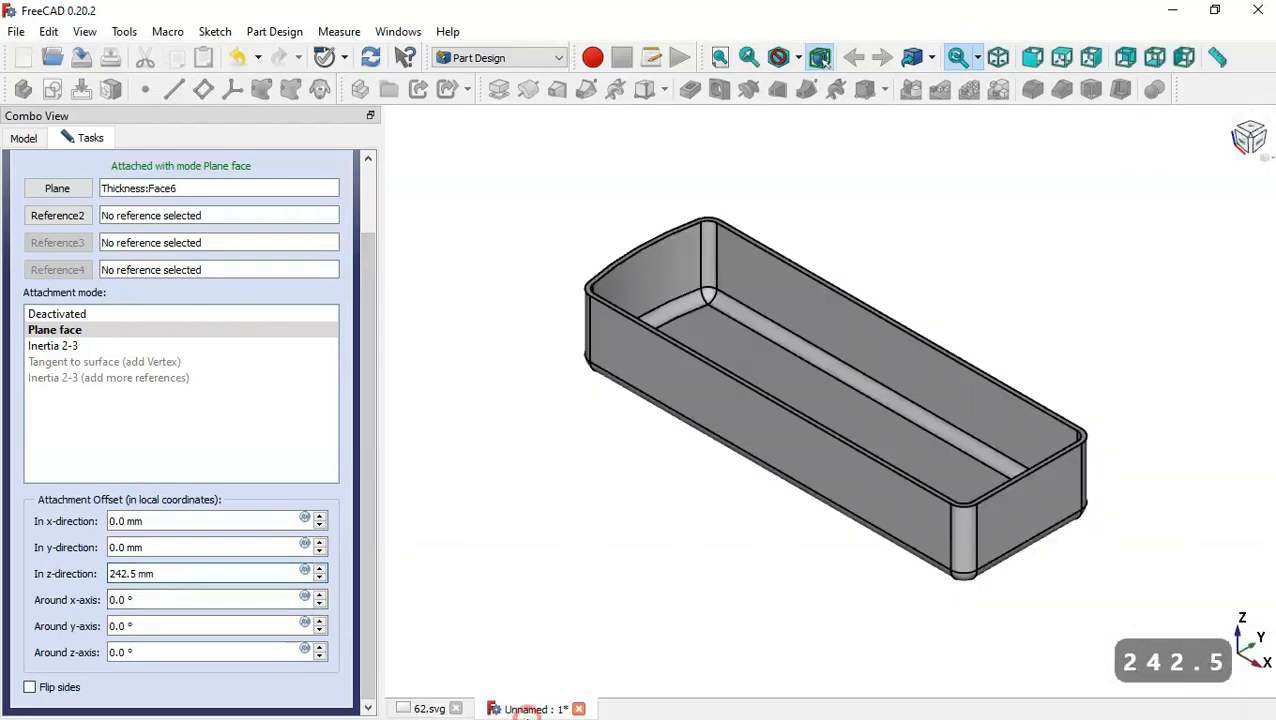
click(110, 573)
text(-)
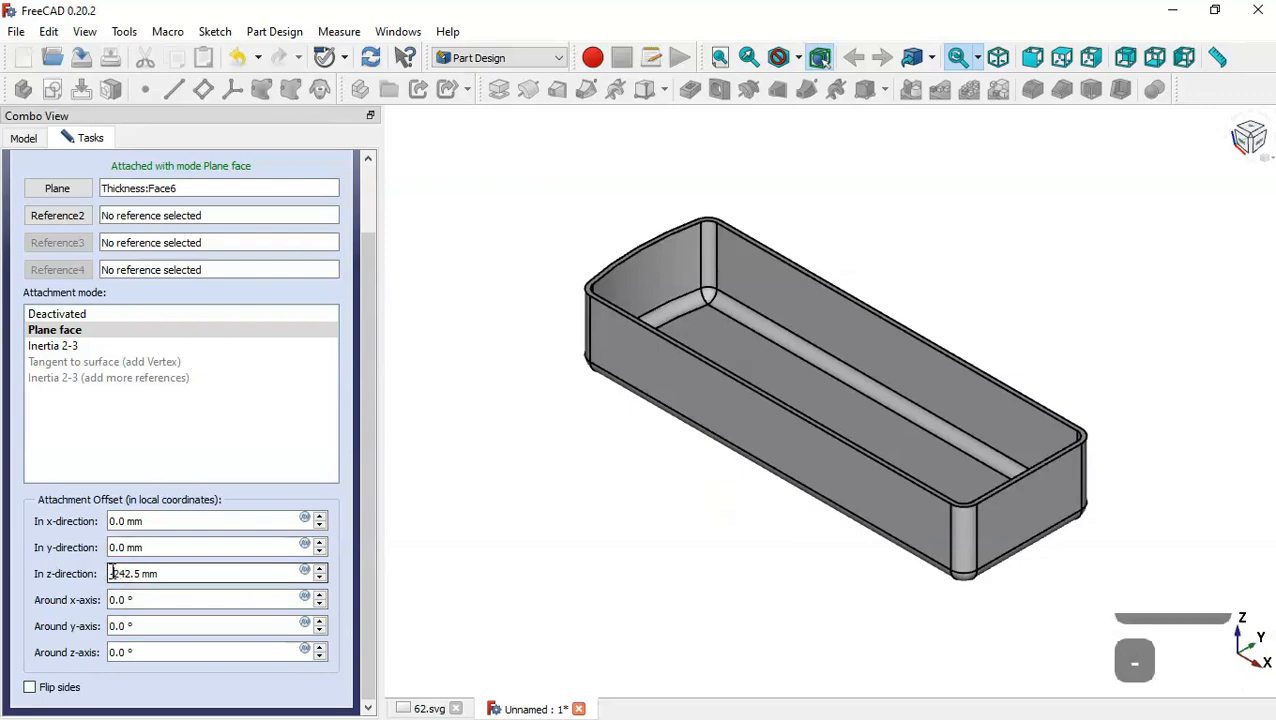
click(557, 545)
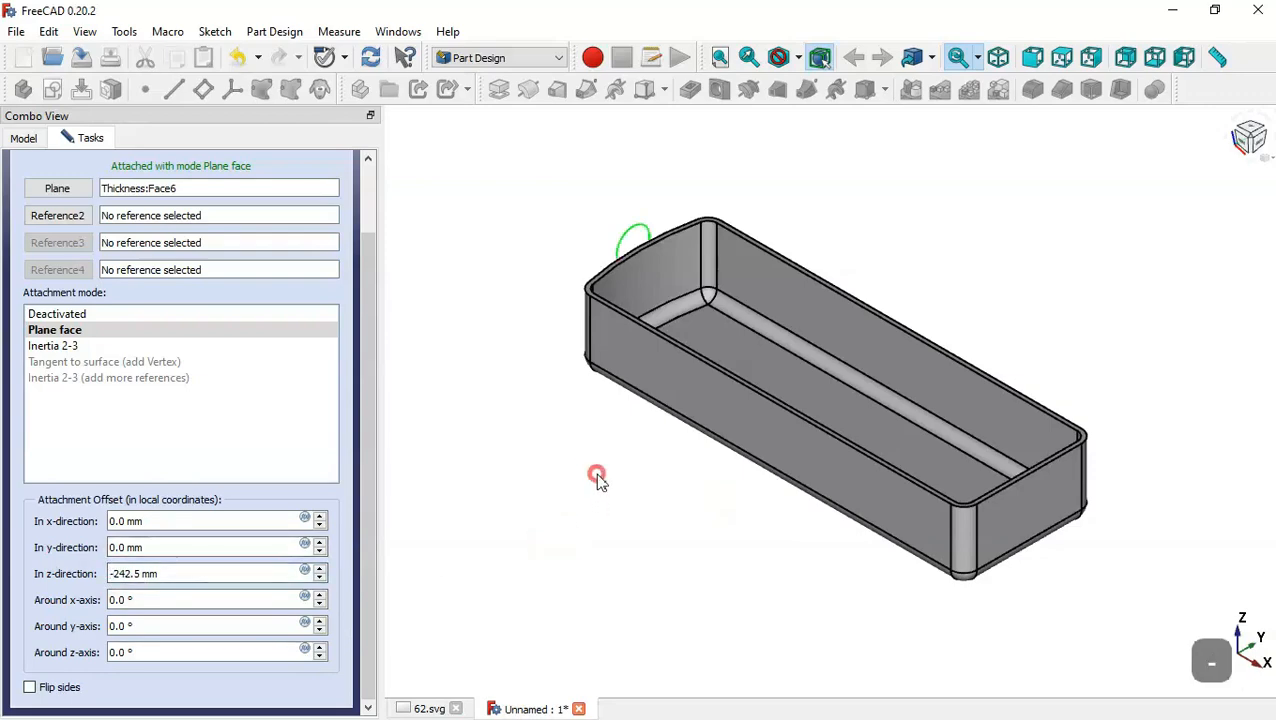
drag(596, 474, 745, 549)
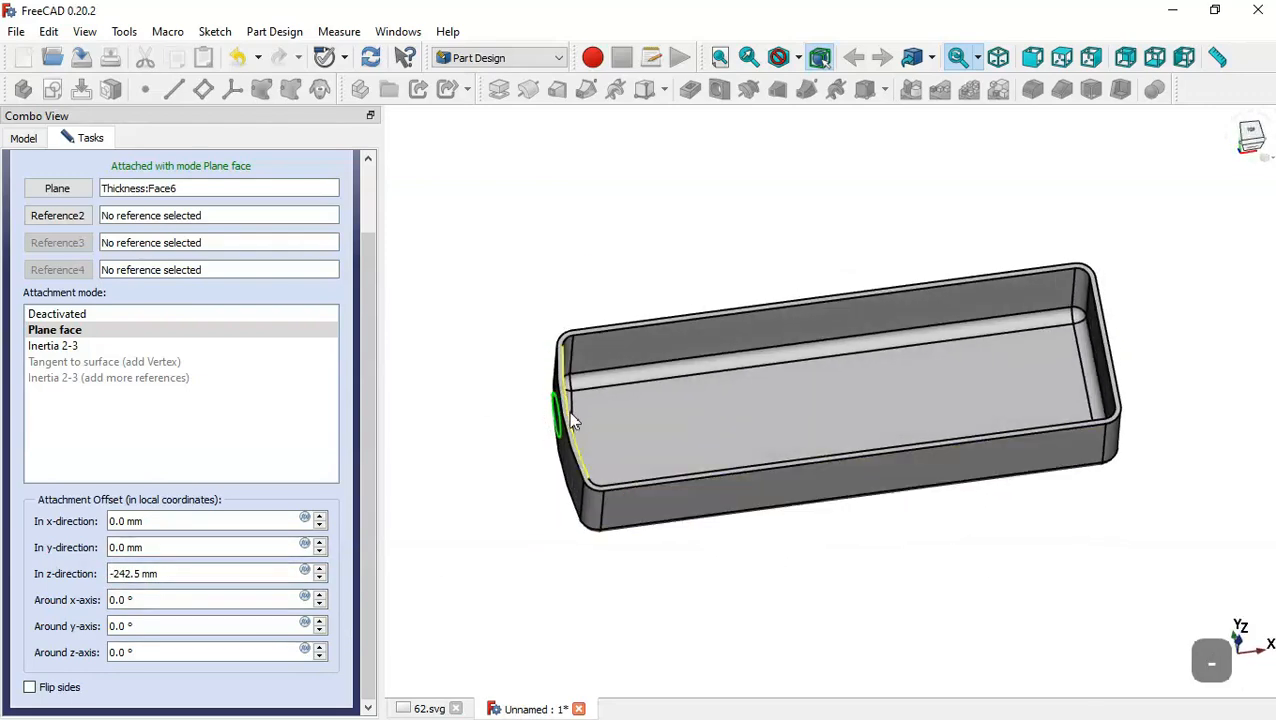
scroll(359, 339, up, 2)
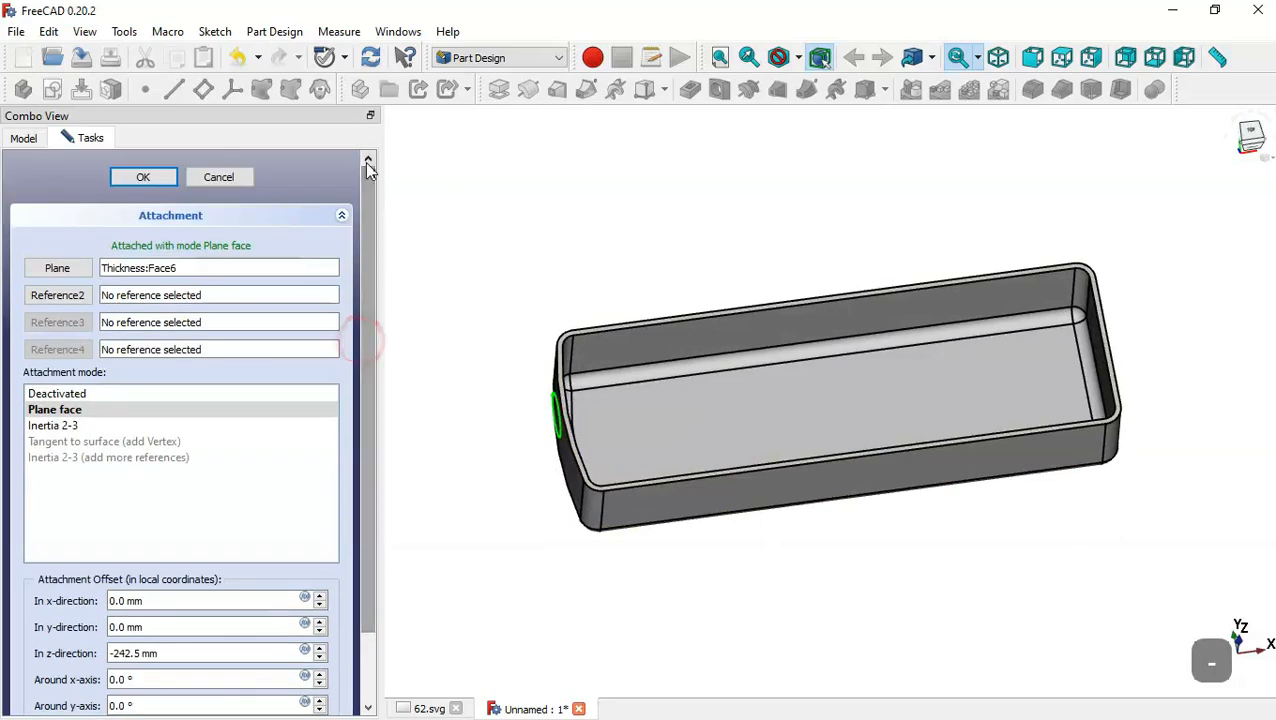
click(144, 177)
- Pad the offset circle sketch by 4 mm along the sketch normal at the housing's curved end
key(Home)
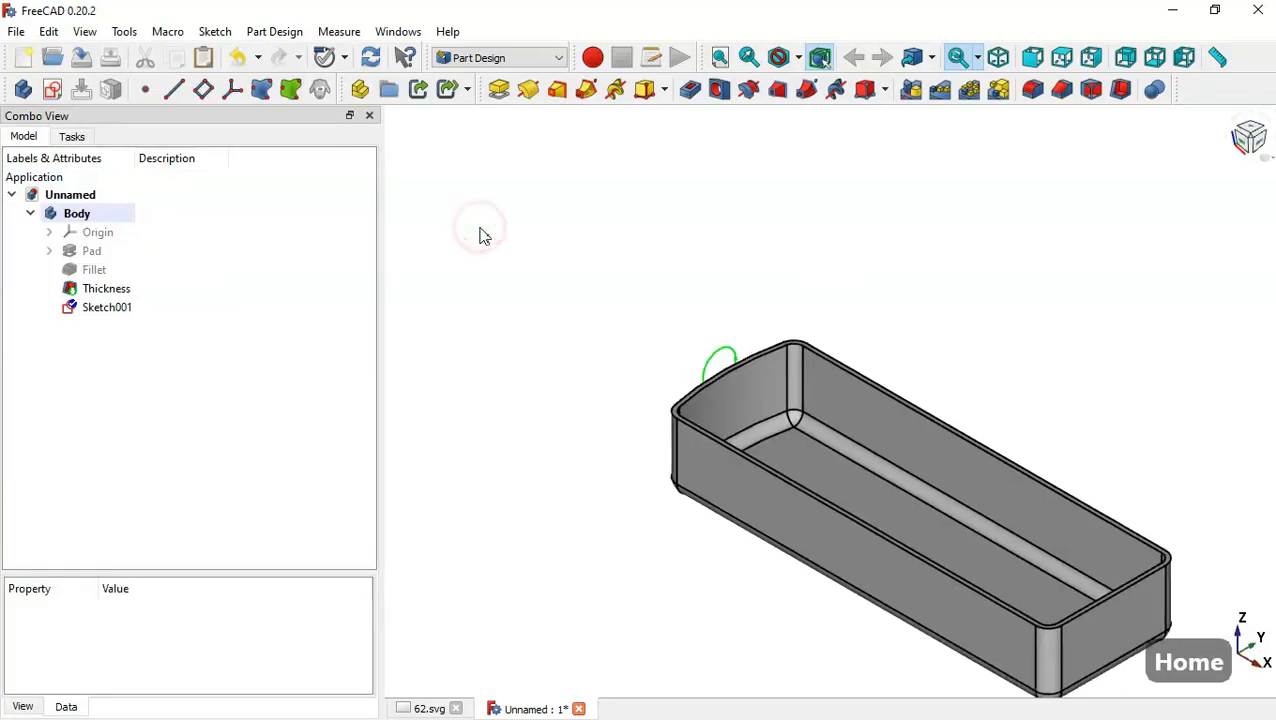
click(147, 310)
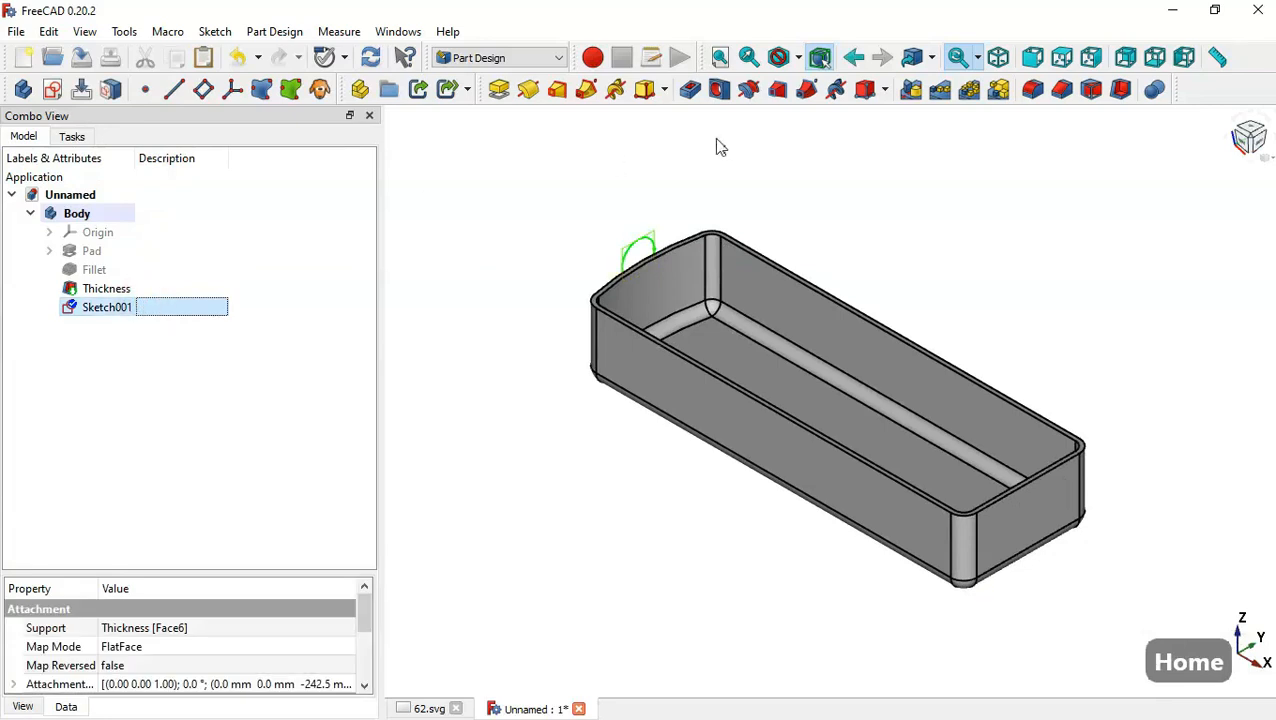
click(500, 93)
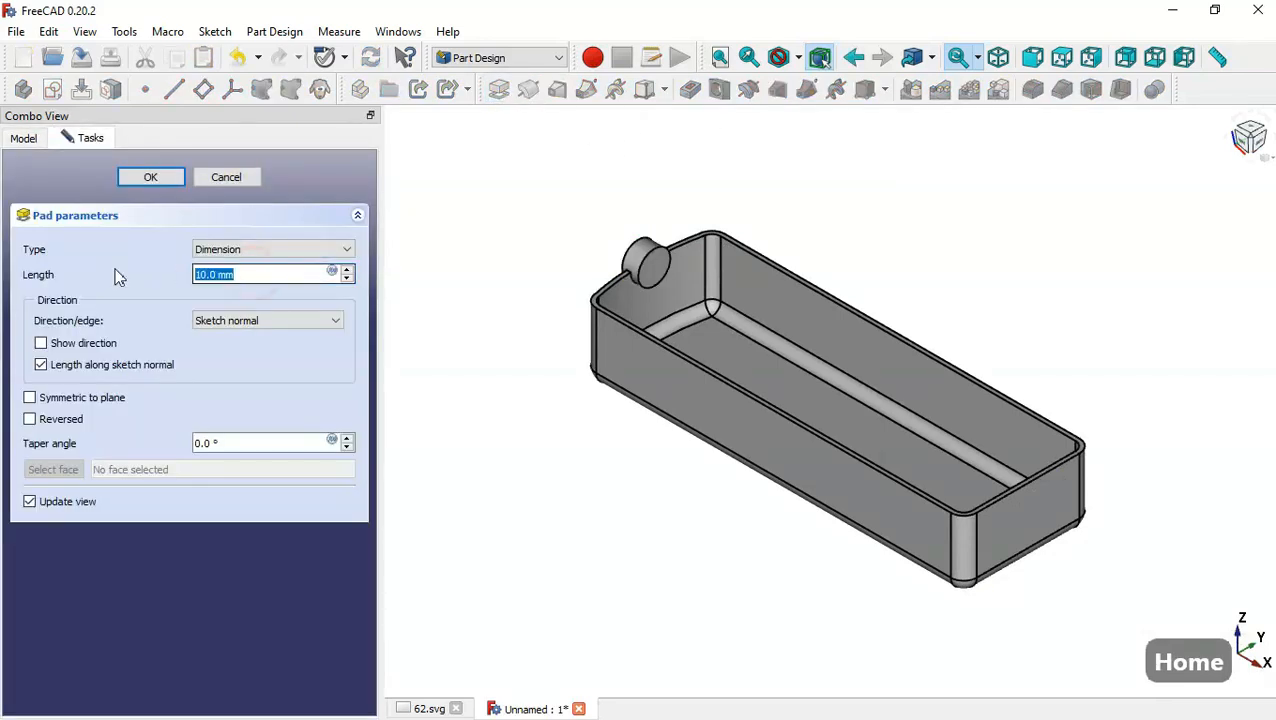
text(4)
click(553, 398)
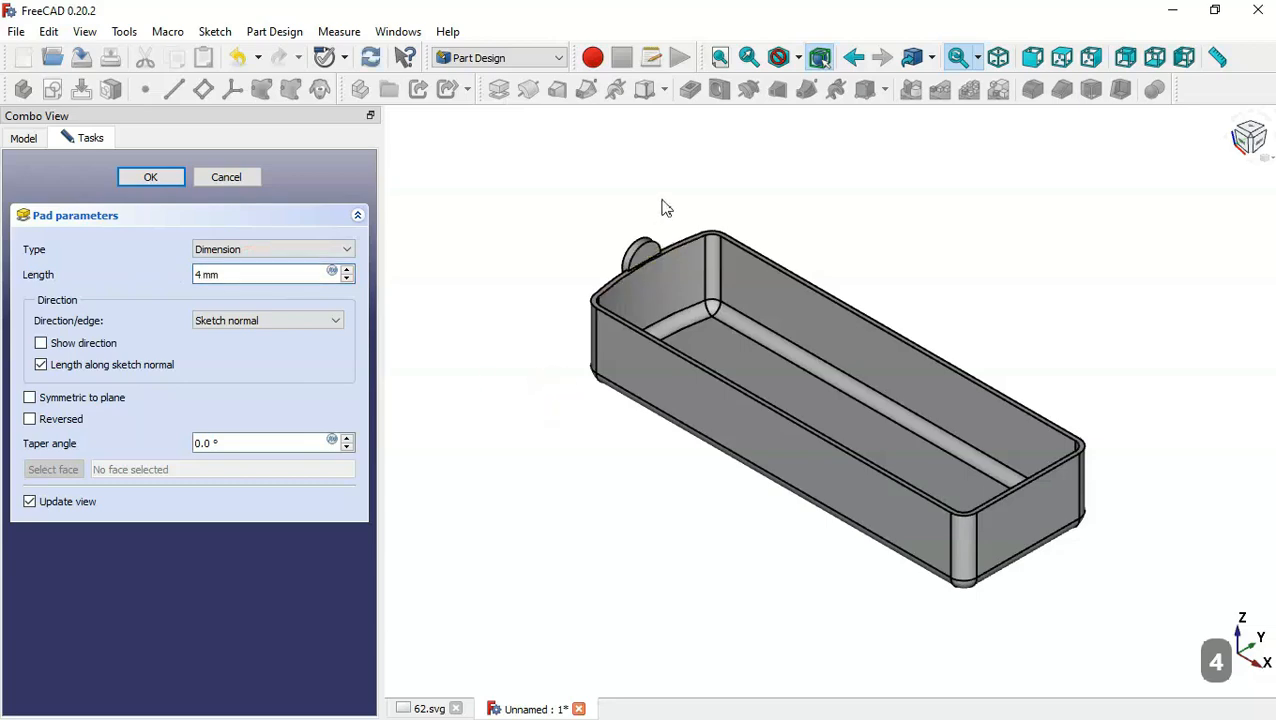
scroll(665, 208, up, 5)
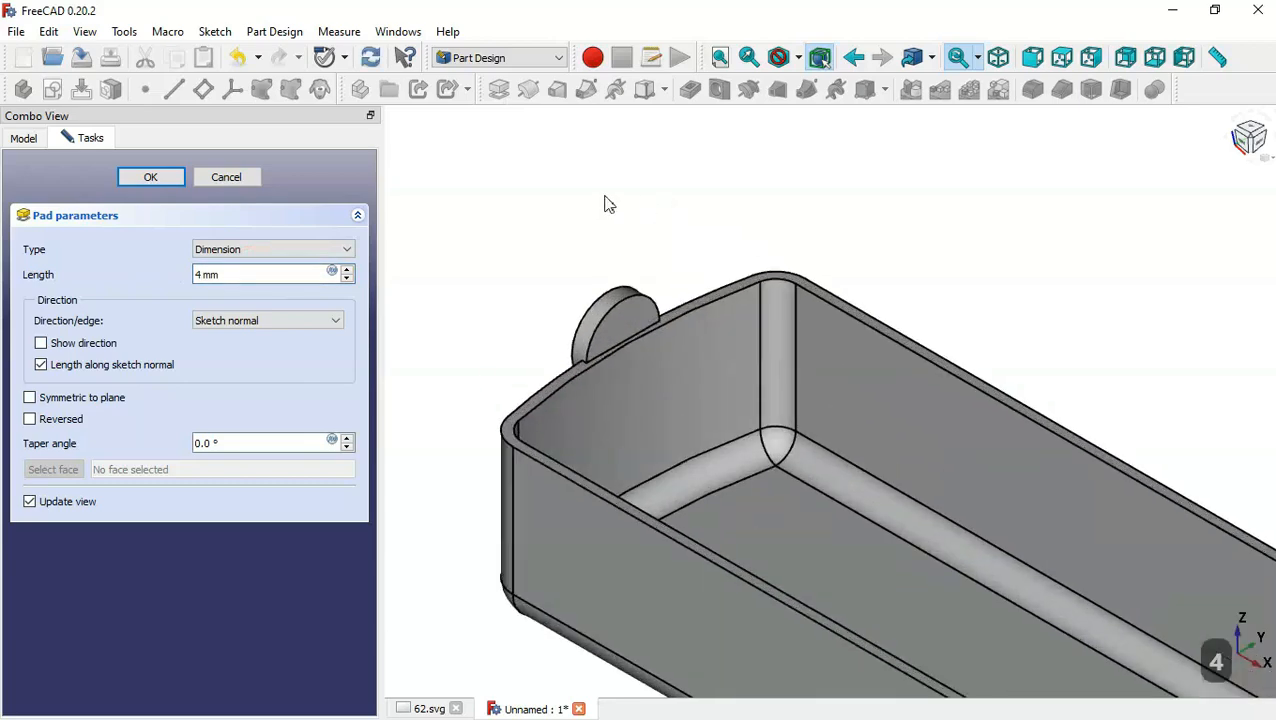
click(180, 175)
- Create a sketch on the outer face of the padded disc and draw a circle larger than the disc, centred on the origin
middle_drag(562, 263, 695, 373)
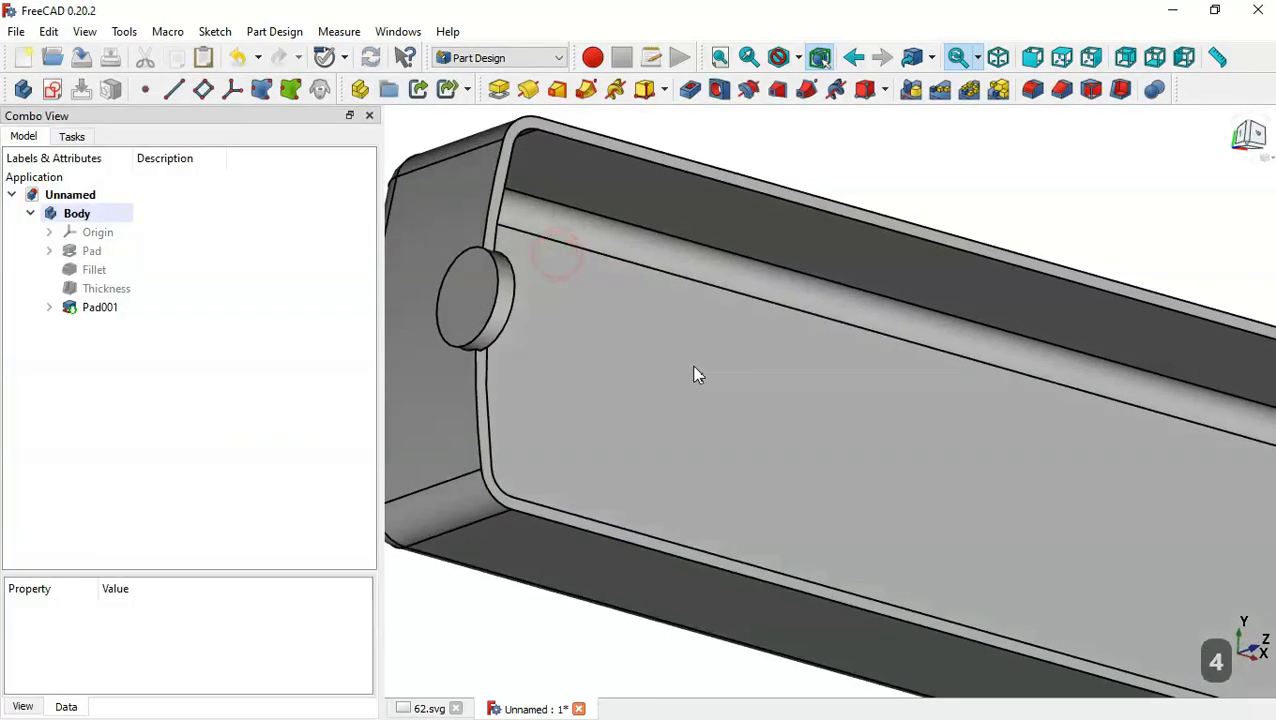
click(467, 306)
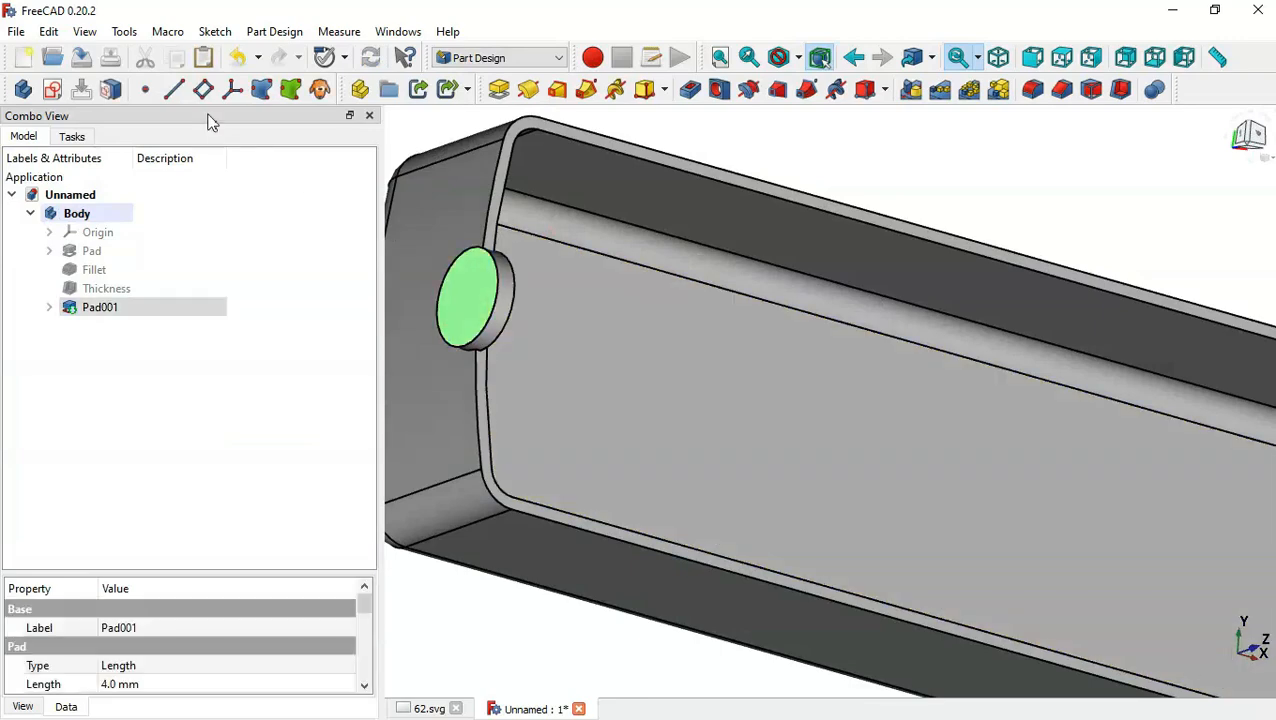
click(52, 90)
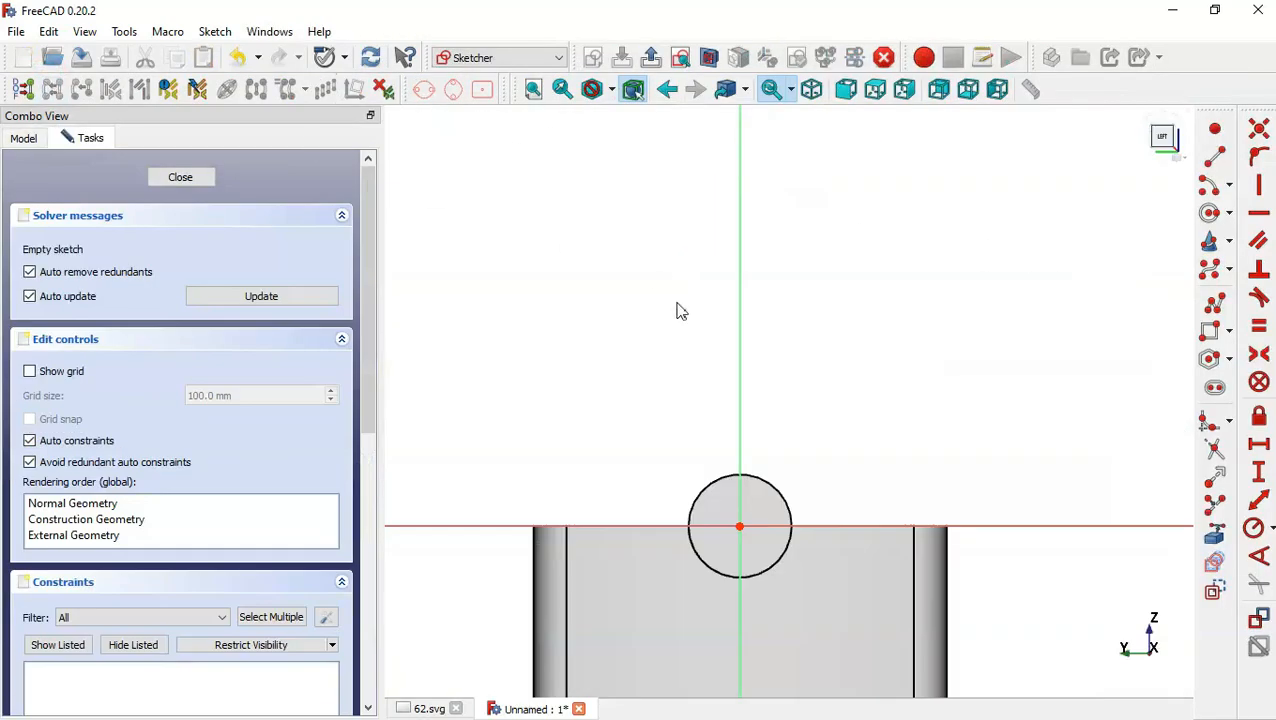
scroll(680, 314, down, 2)
scroll(728, 494, up, 3)
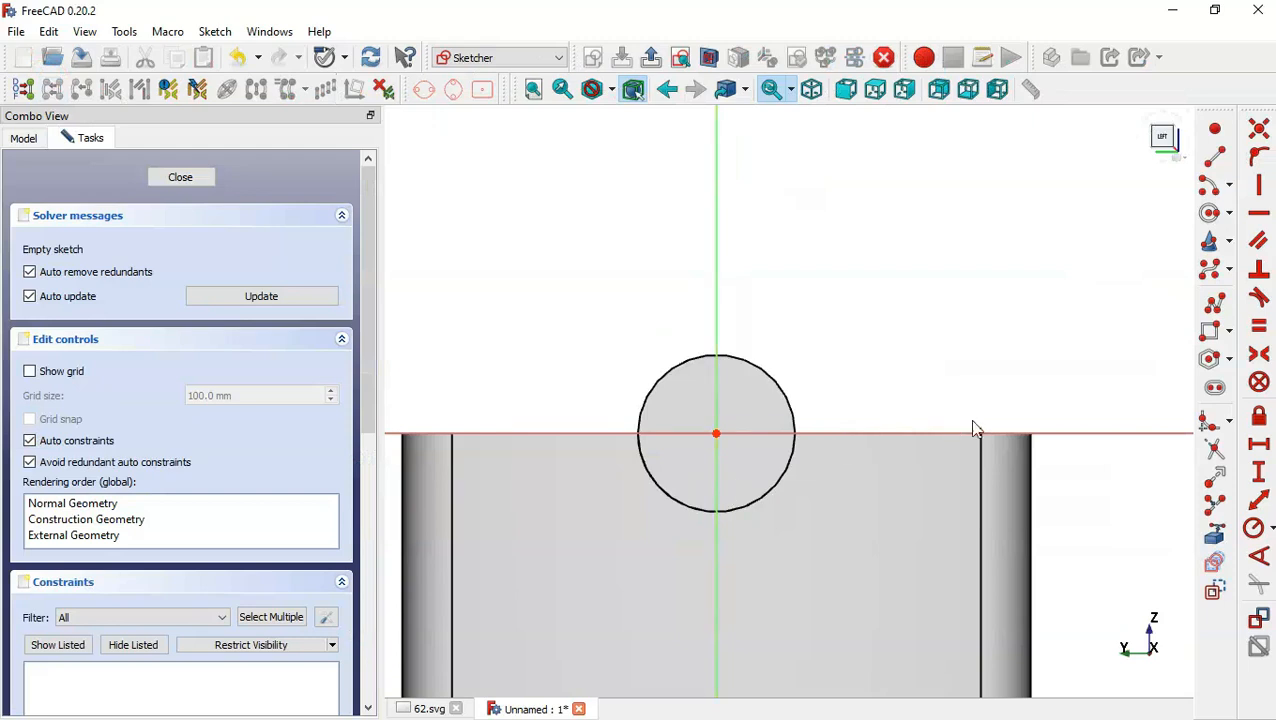
click(1212, 211)
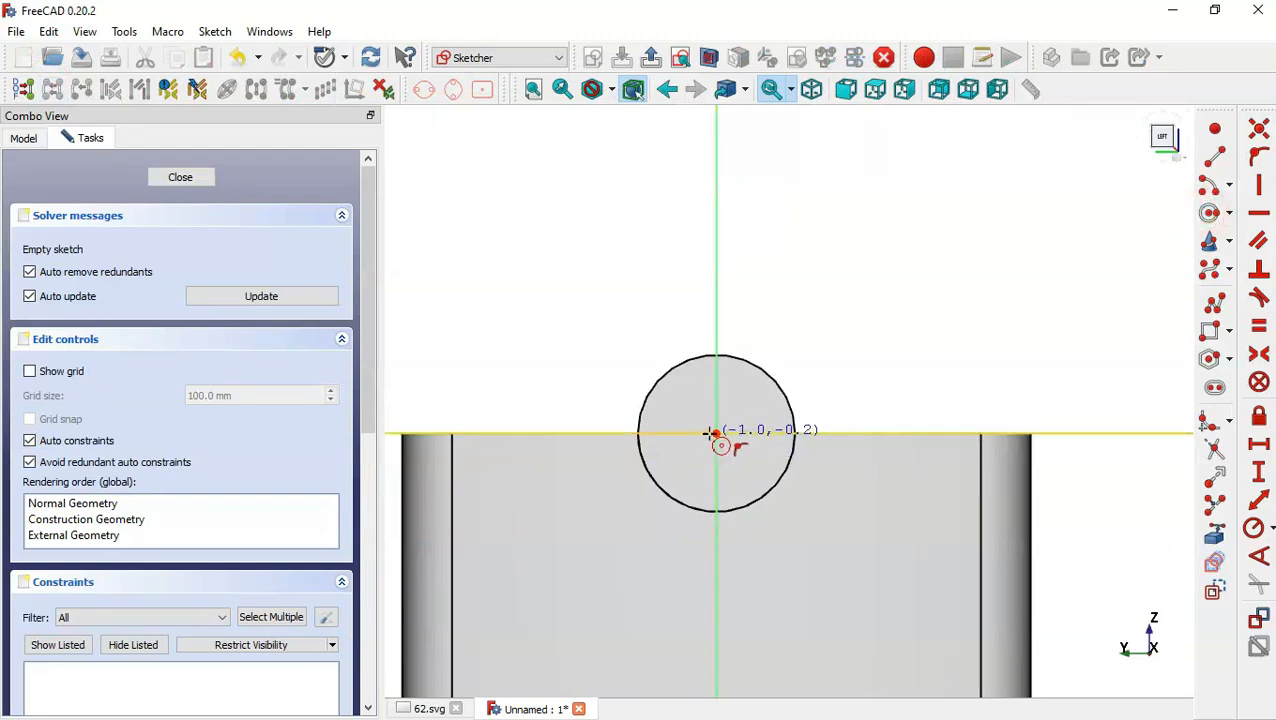
click(716, 433)
click(846, 541)
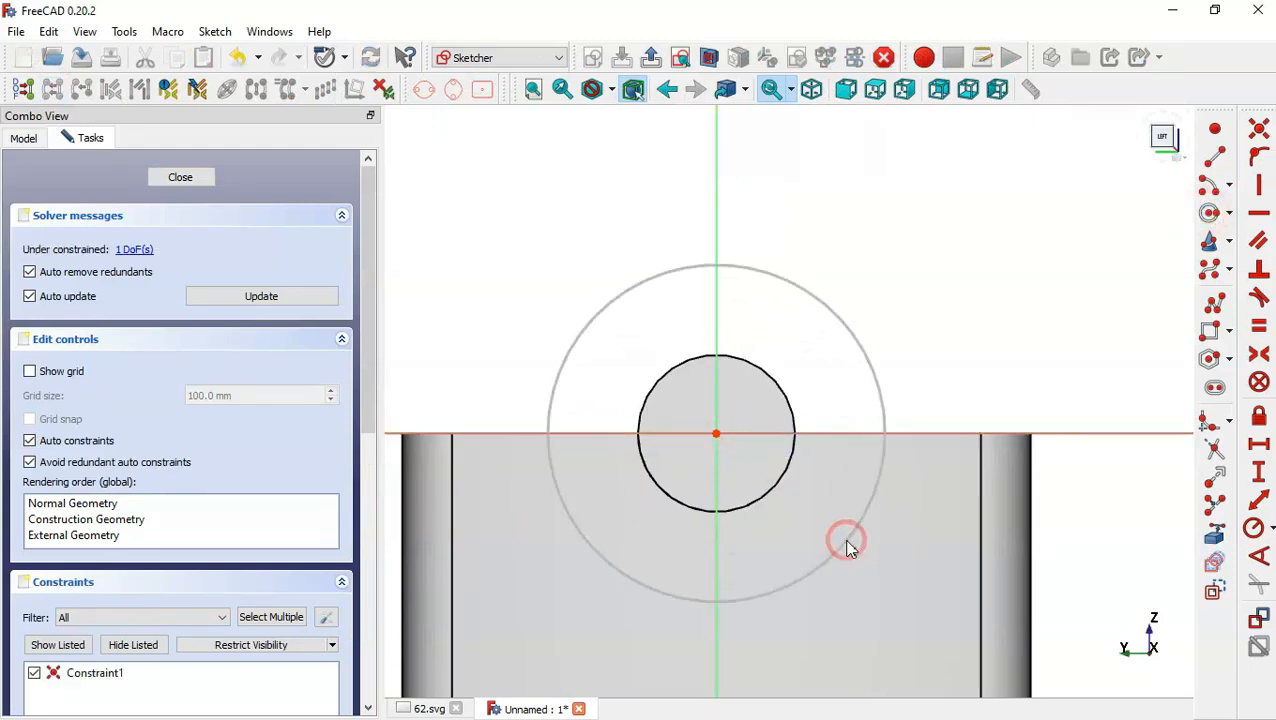
- Draw a rectangle over the circle with its lower edge on the horizontal axis, and trim away the circle's upper half and the edge between the arc ends
click(1213, 336)
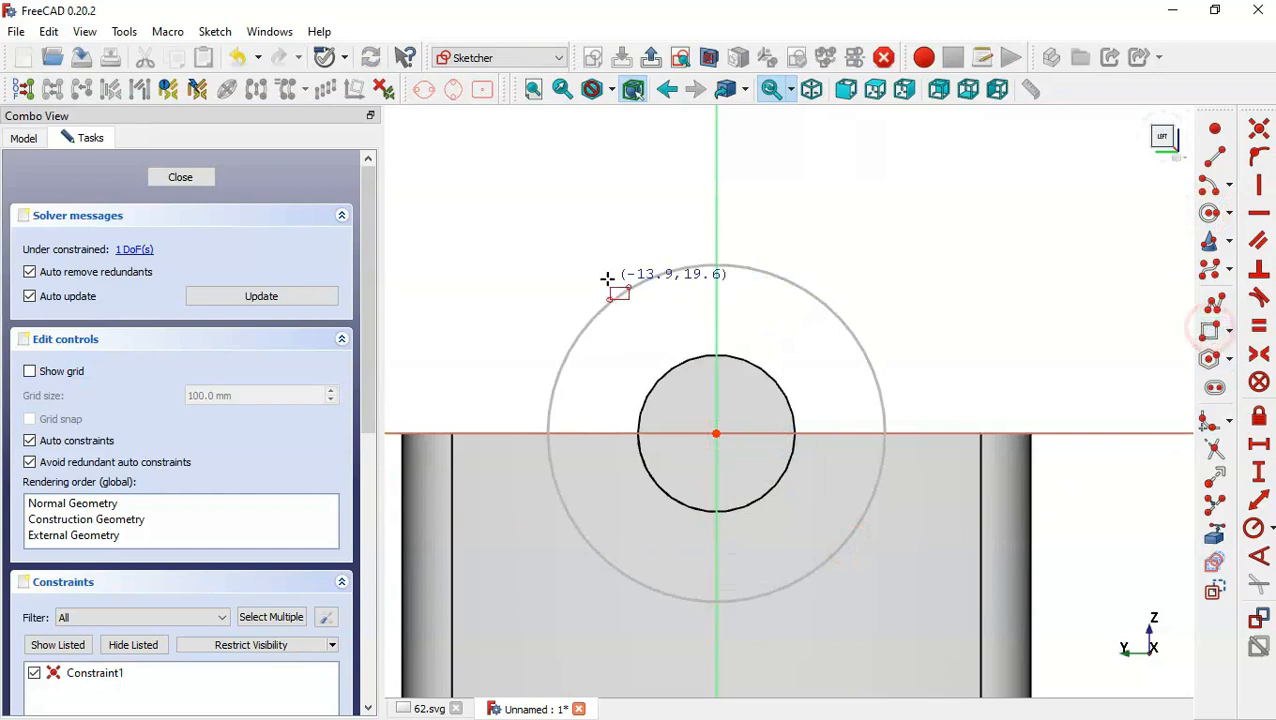
click(430, 205)
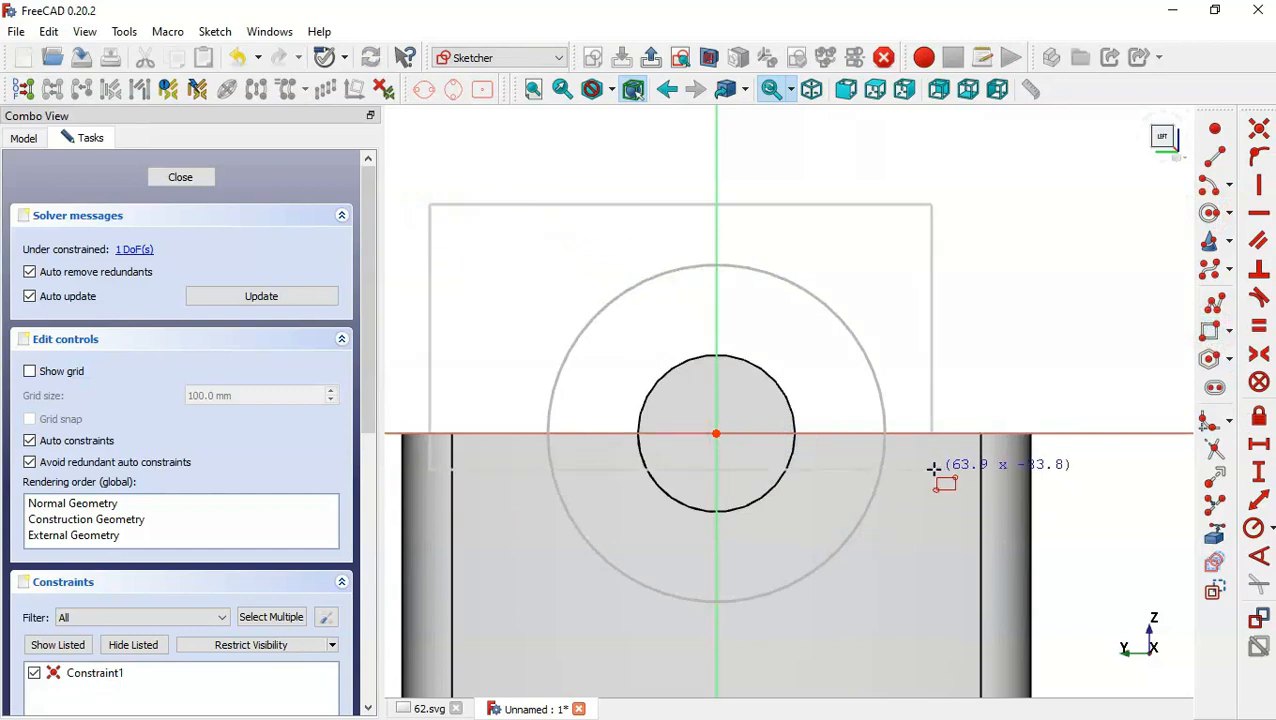
click(981, 433)
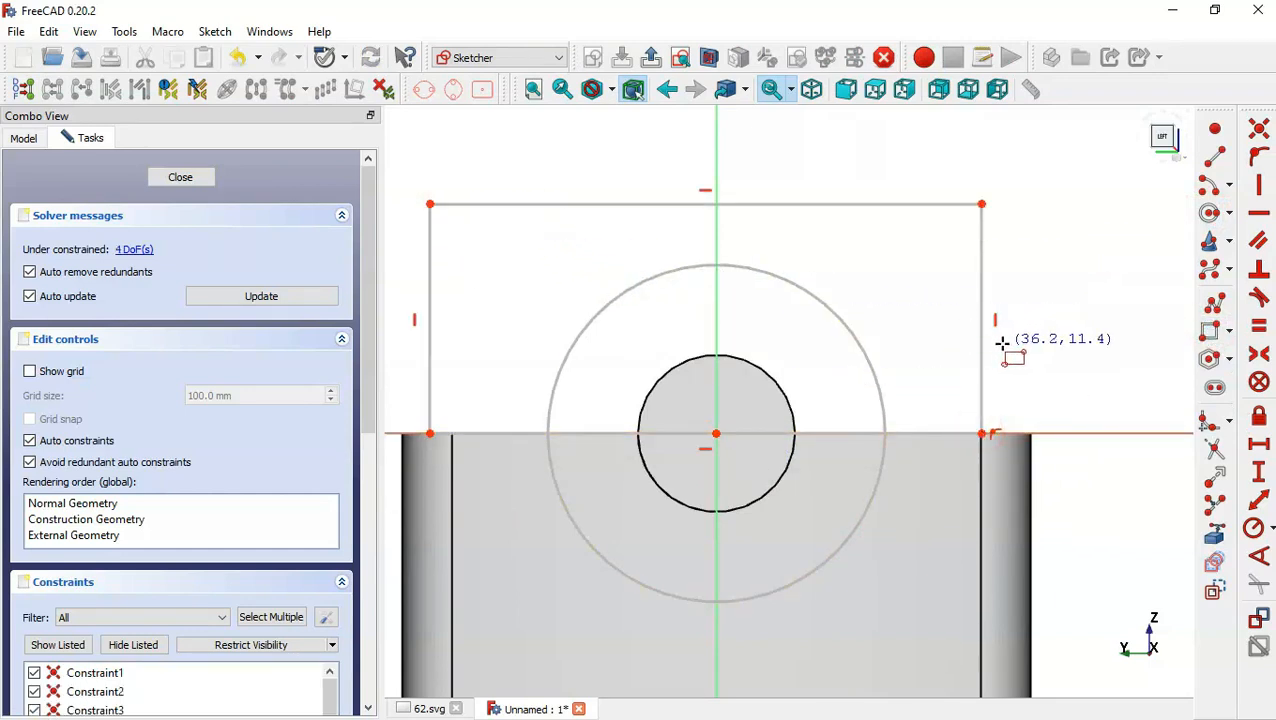
click(1210, 455)
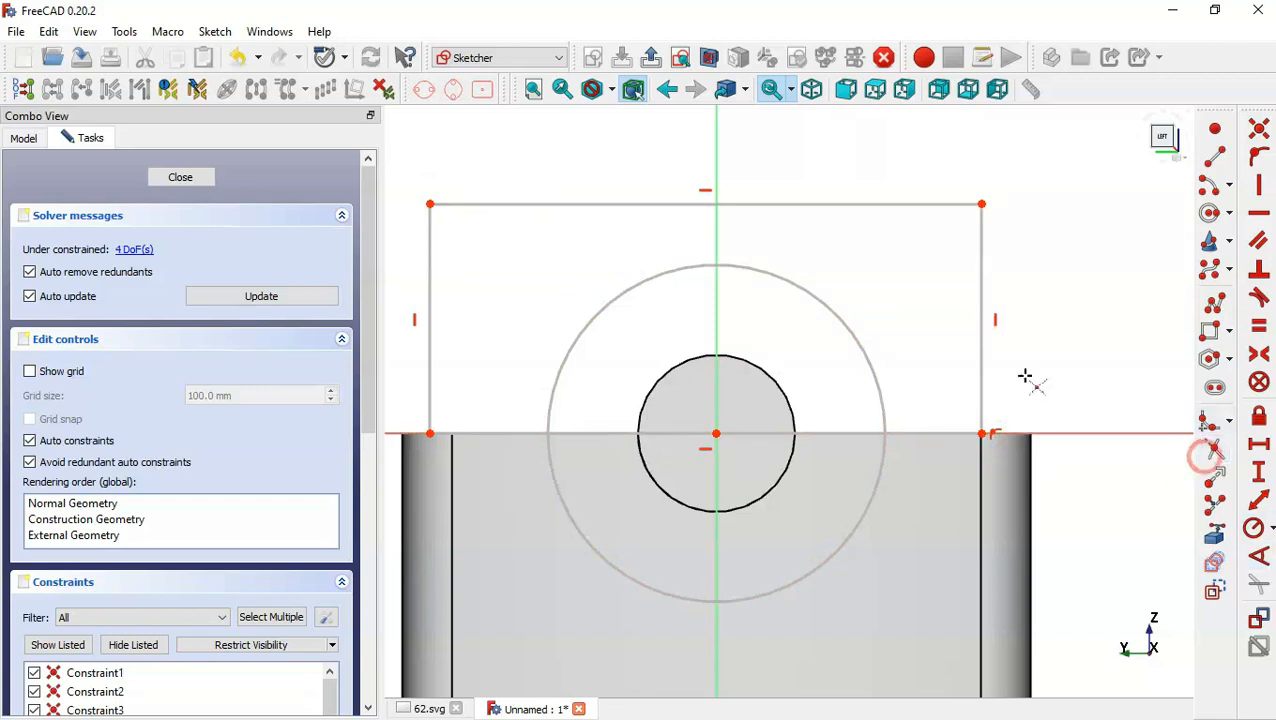
click(786, 281)
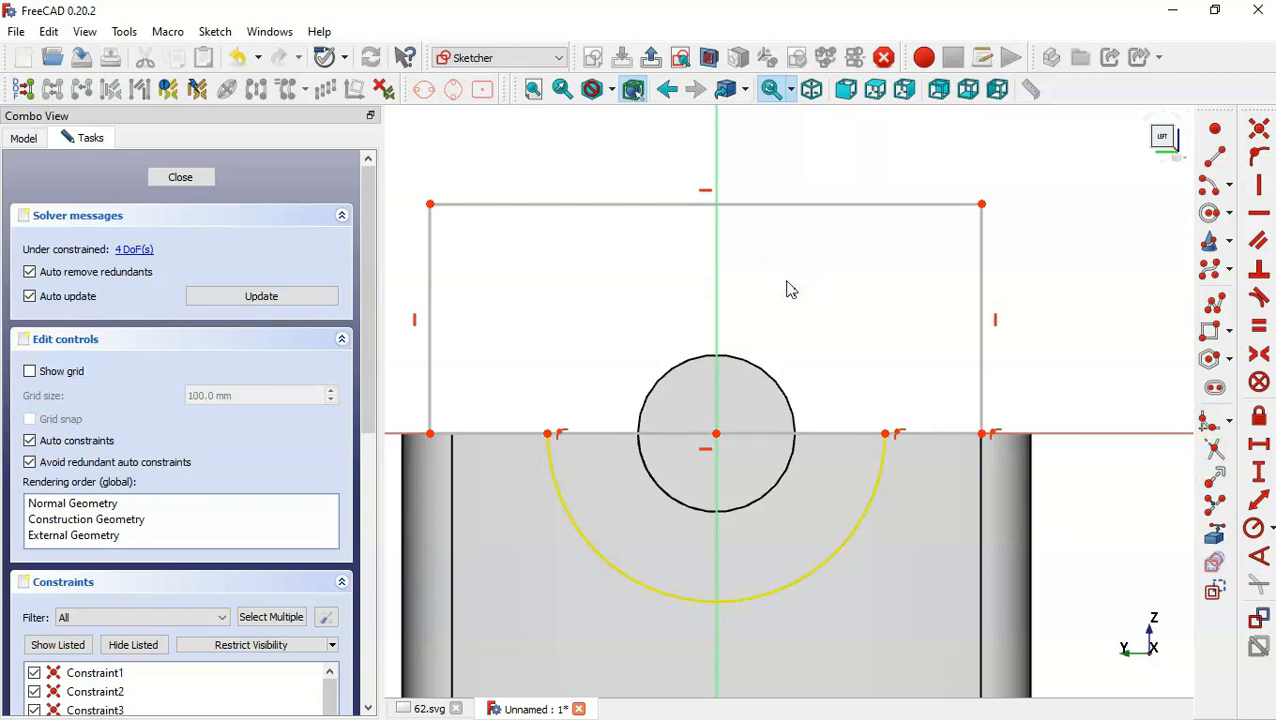
click(845, 434)
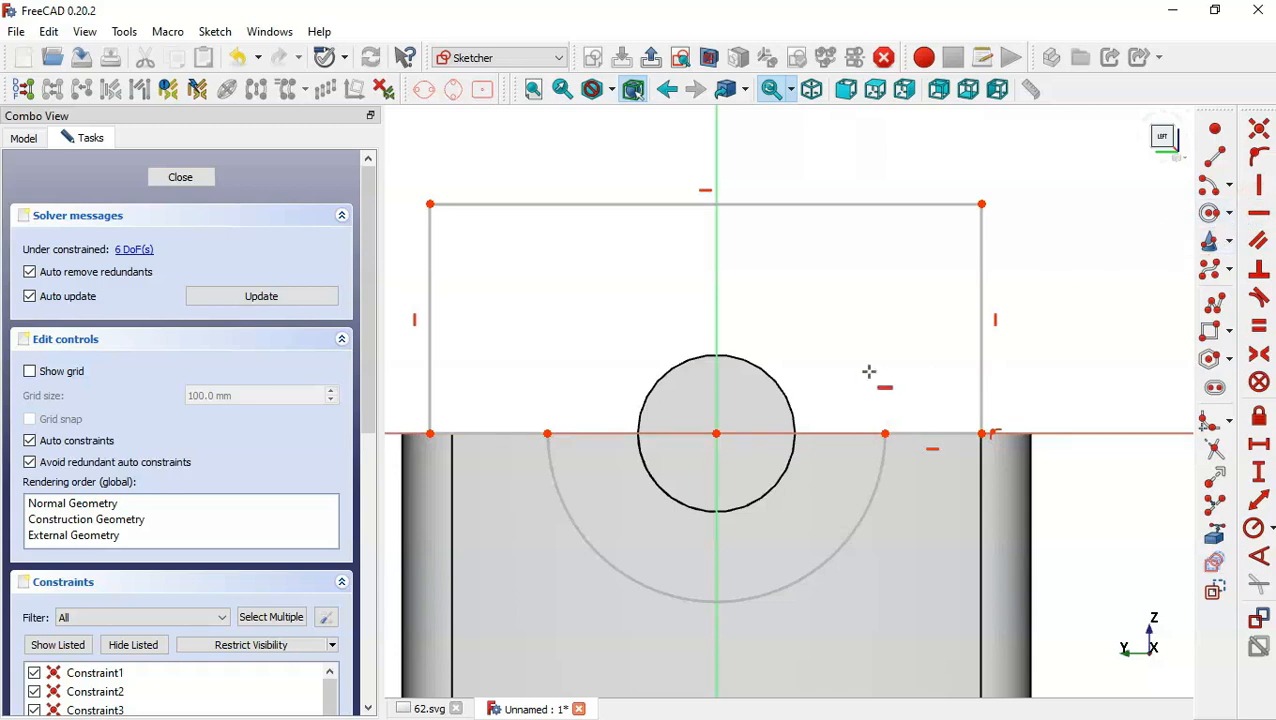
- Constrain the remaining lower rectangle segment horizontally and align the arc's nearby end horizontally with the origin
click(511, 434)
click(547, 434)
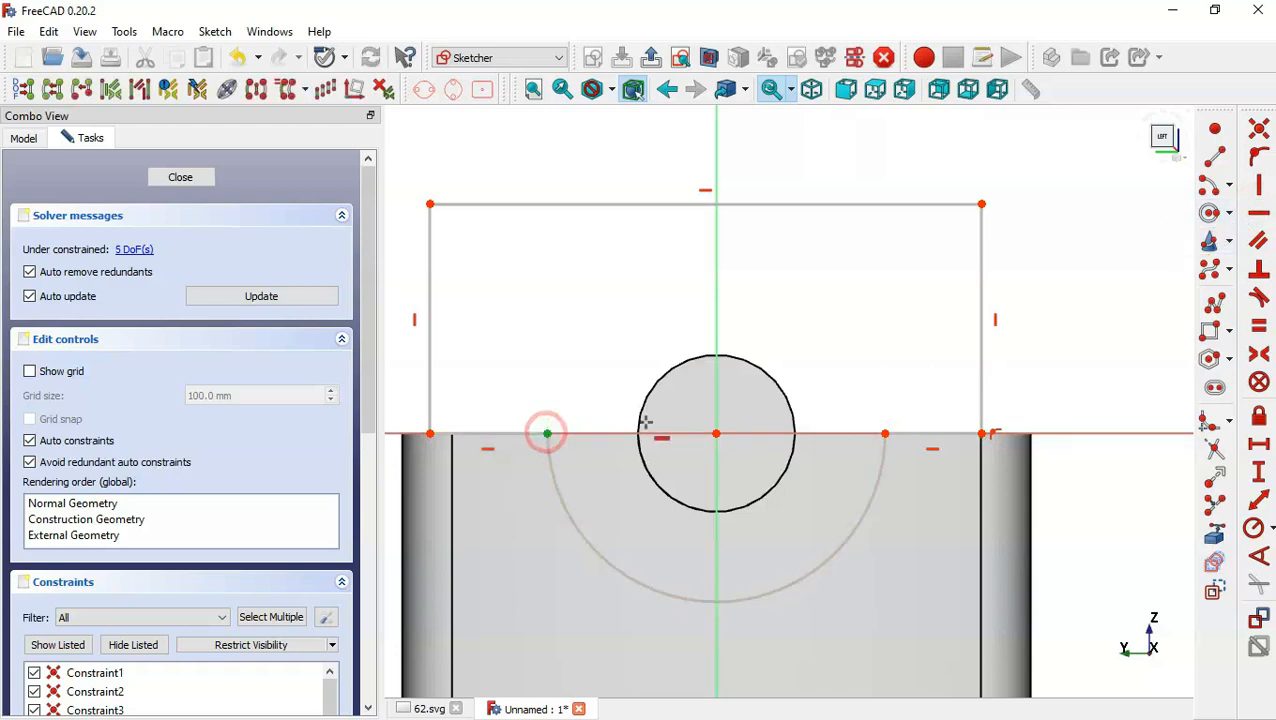
click(716, 434)
key(h)
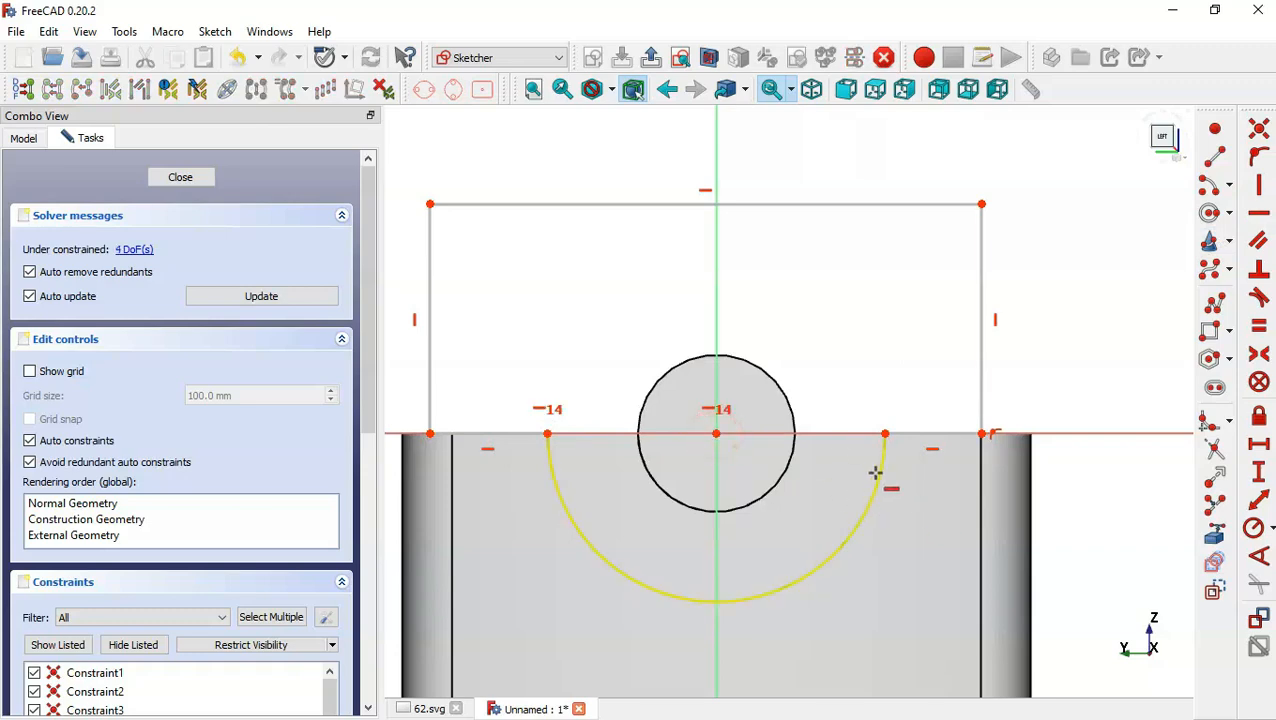
- Check the notch radius in the 62.svg drawing and constrain the lower arc's radius to 5 mm
key(ctrl+Tab)
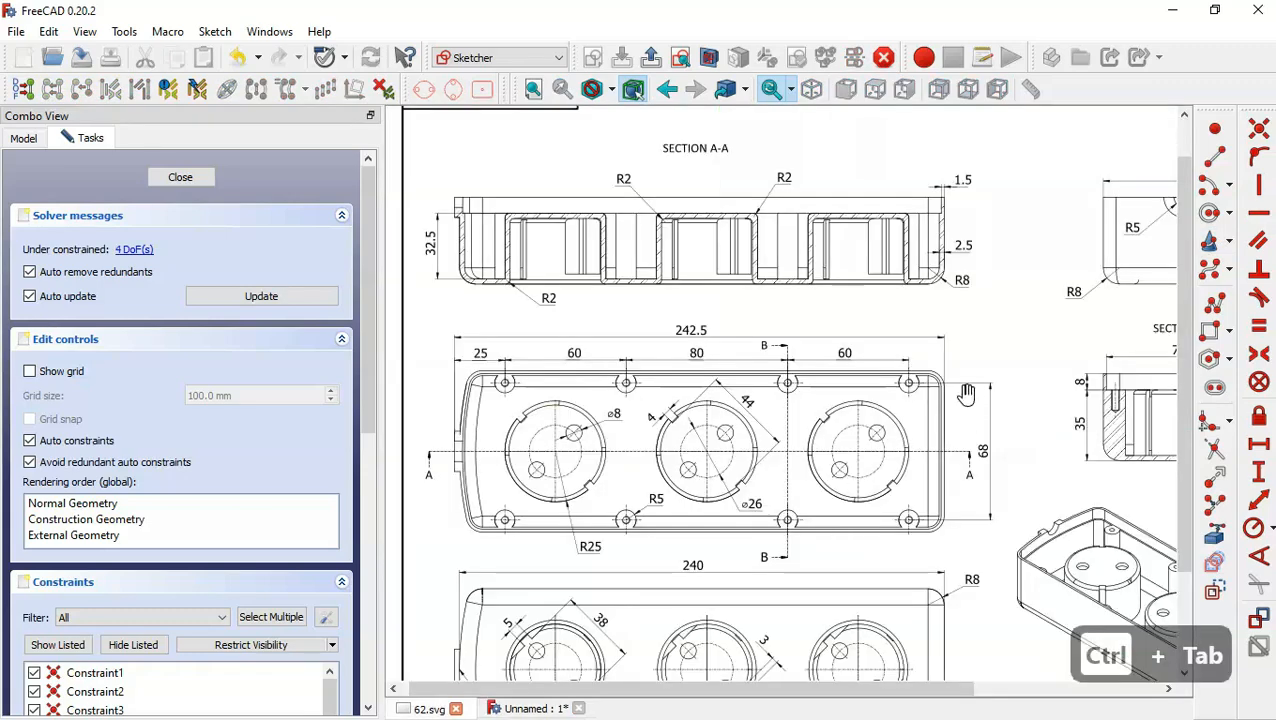
drag(889, 378, 629, 426)
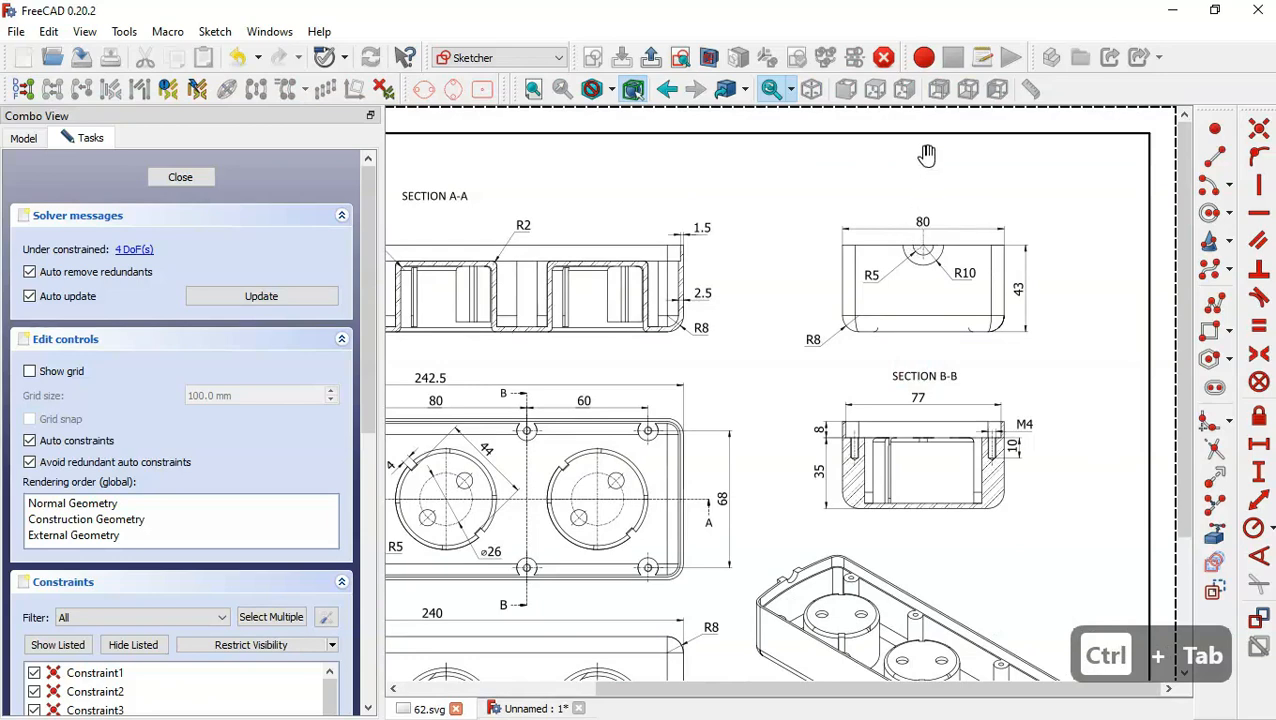
scroll(927, 222, up, 3)
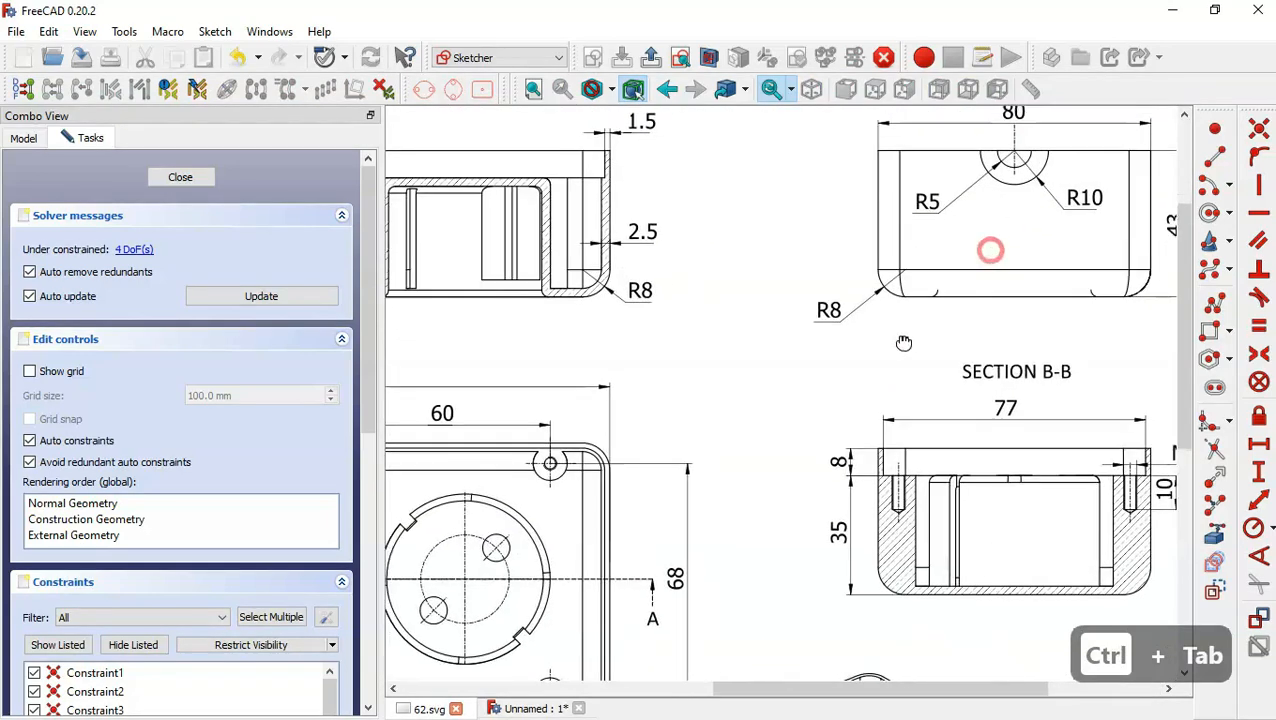
drag(989, 248, 919, 293)
key(ctrl+Tab)
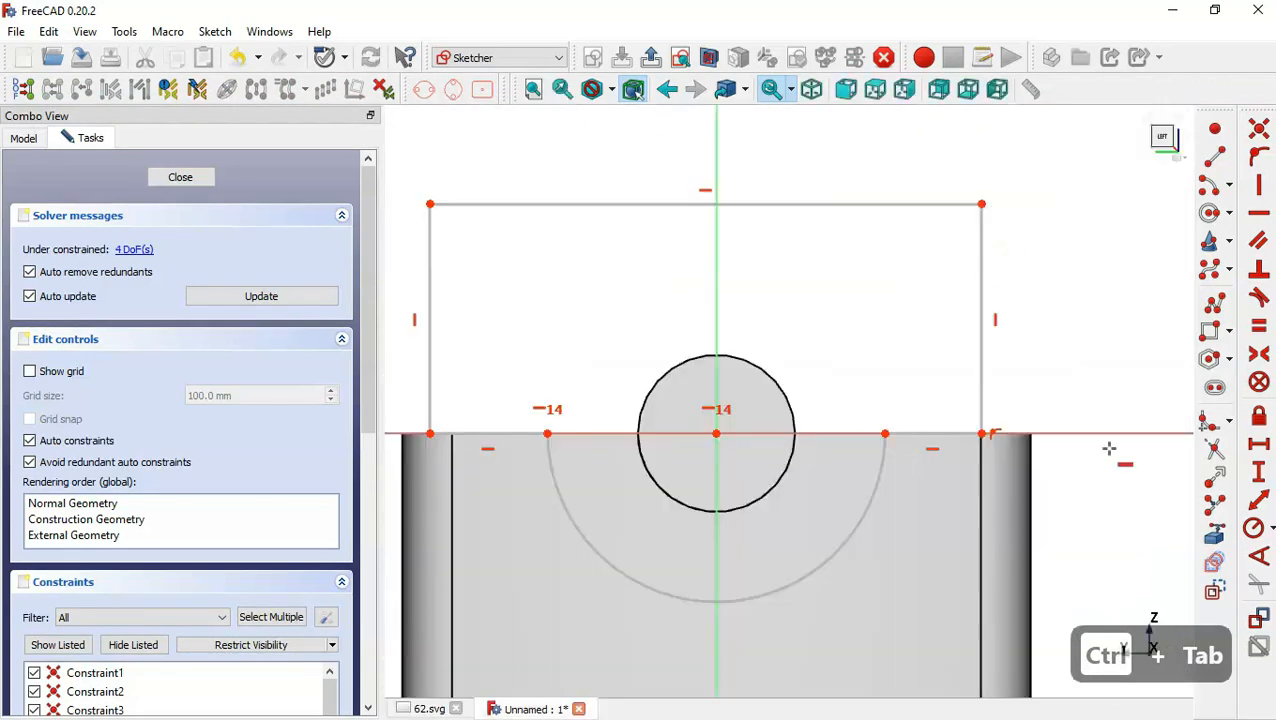
click(1253, 527)
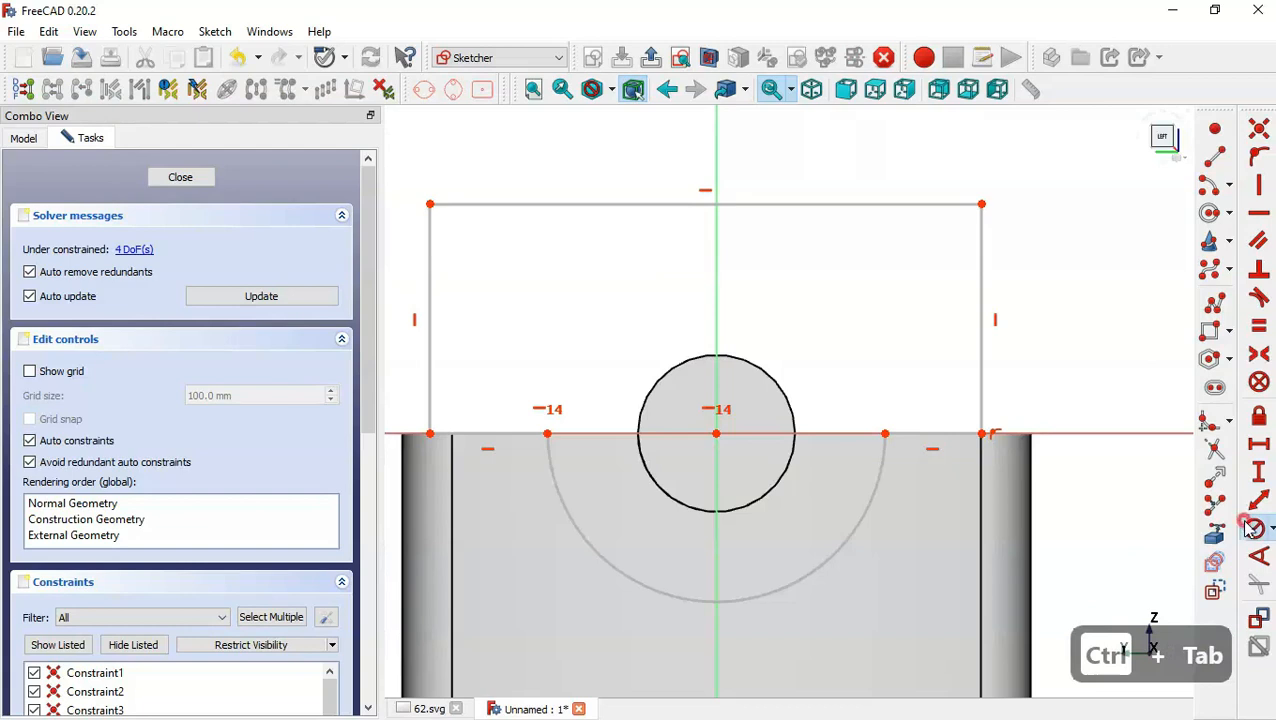
click(851, 535)
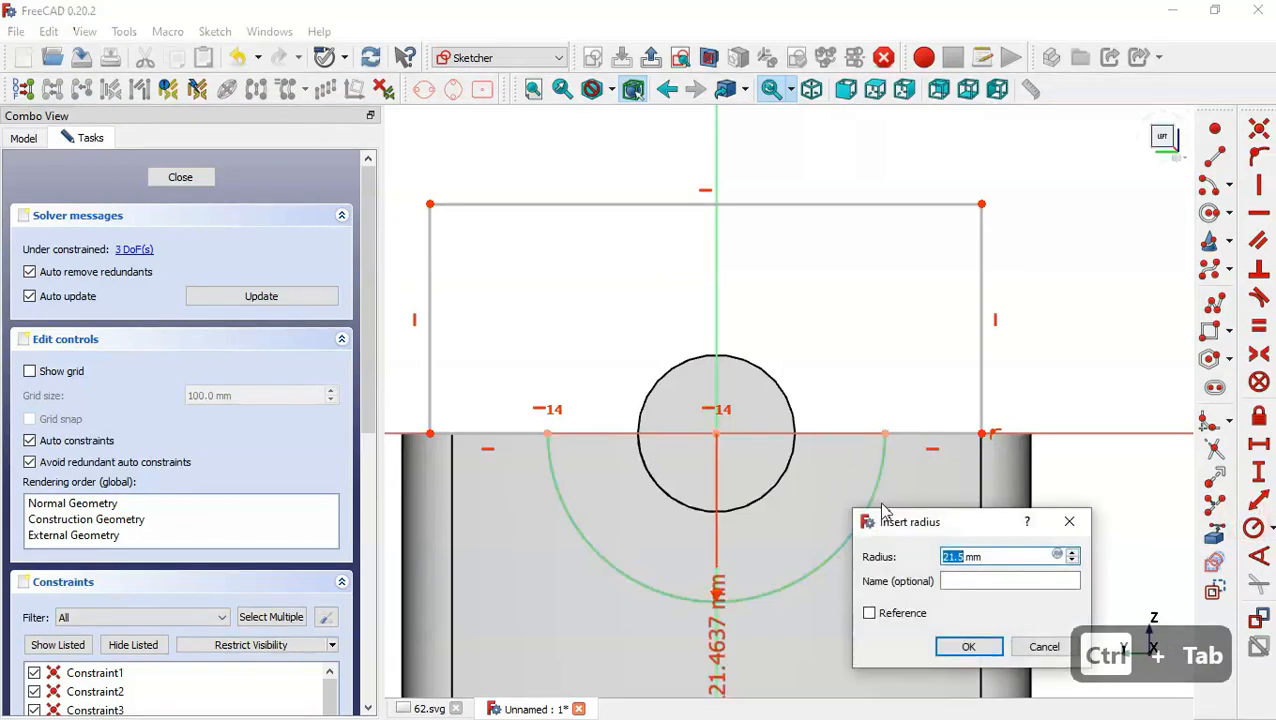
text(5)
key(Return)
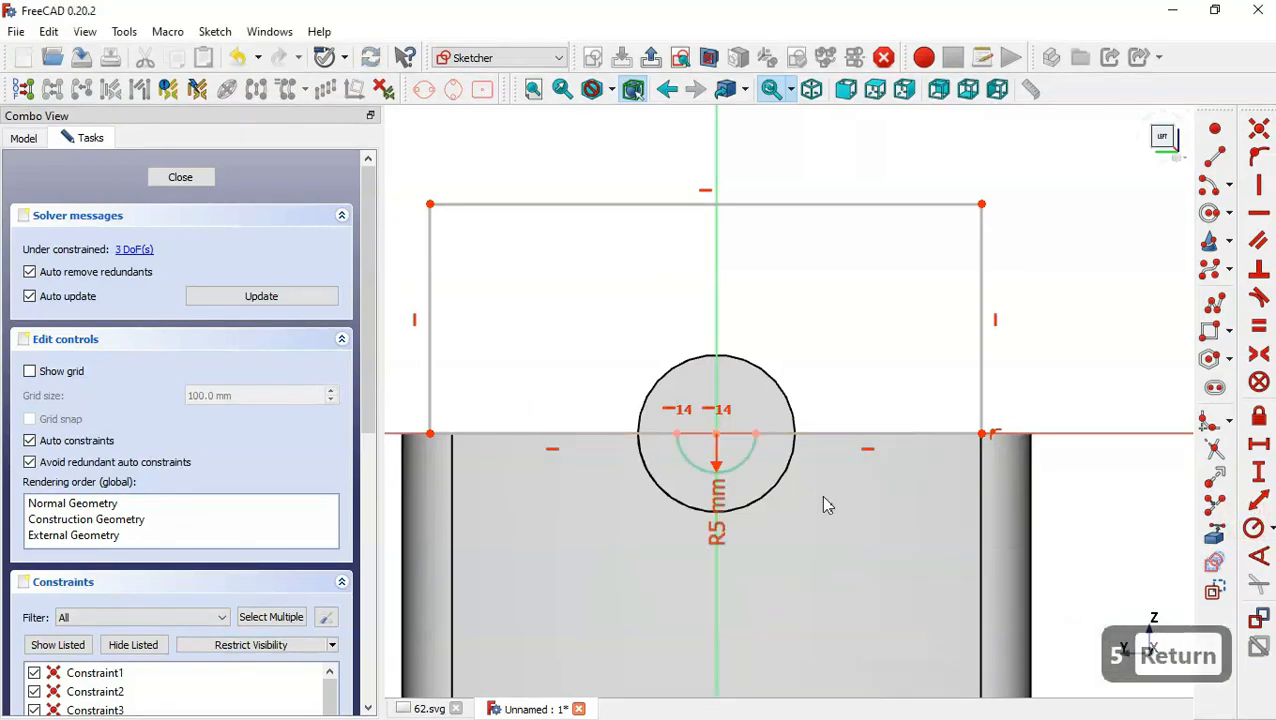
- Finish the notch sketch and pocket it 10 mm along the sketch normal through the cable entry boss
click(652, 58)
key(Home)
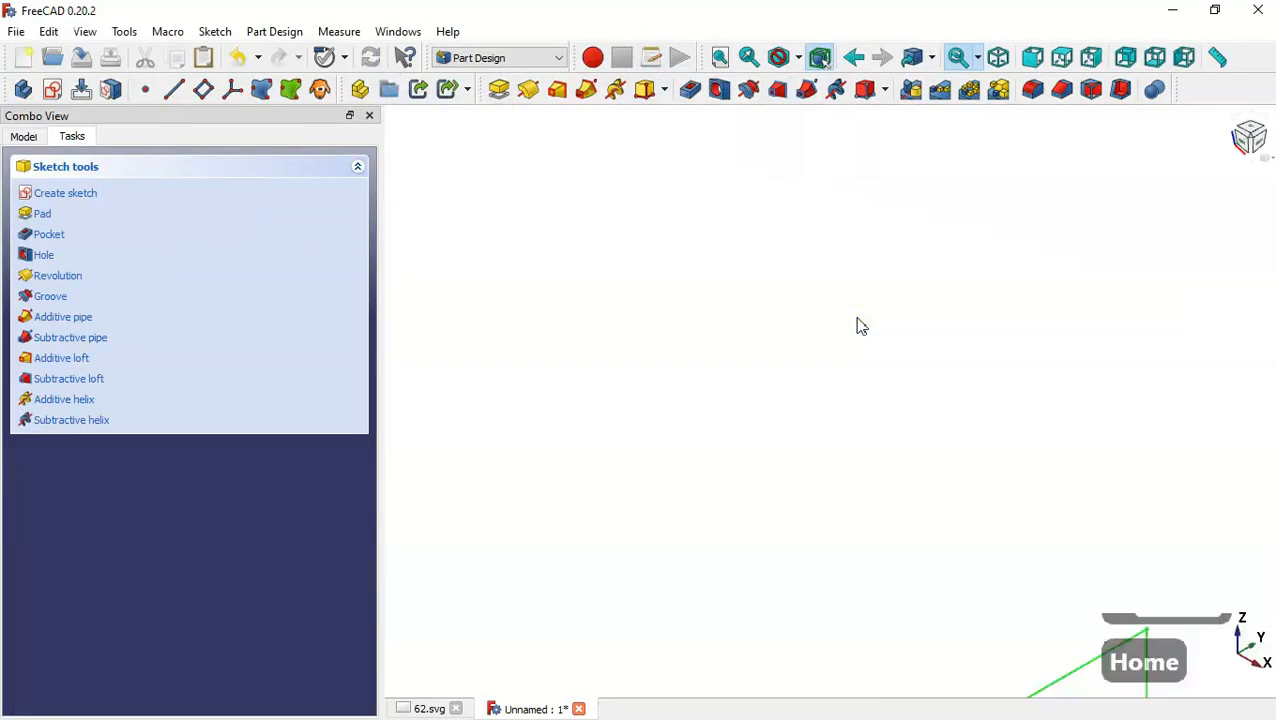
click(690, 89)
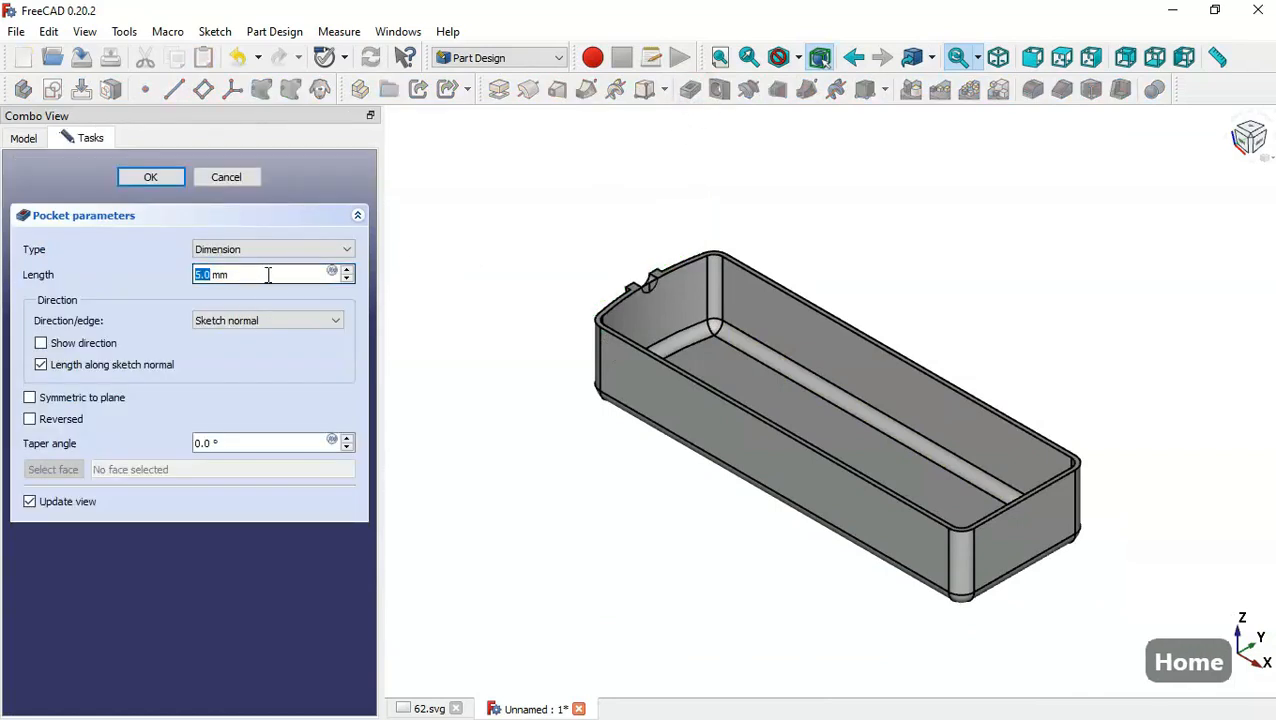
triple_click(268, 275)
text(10)
key(Return)
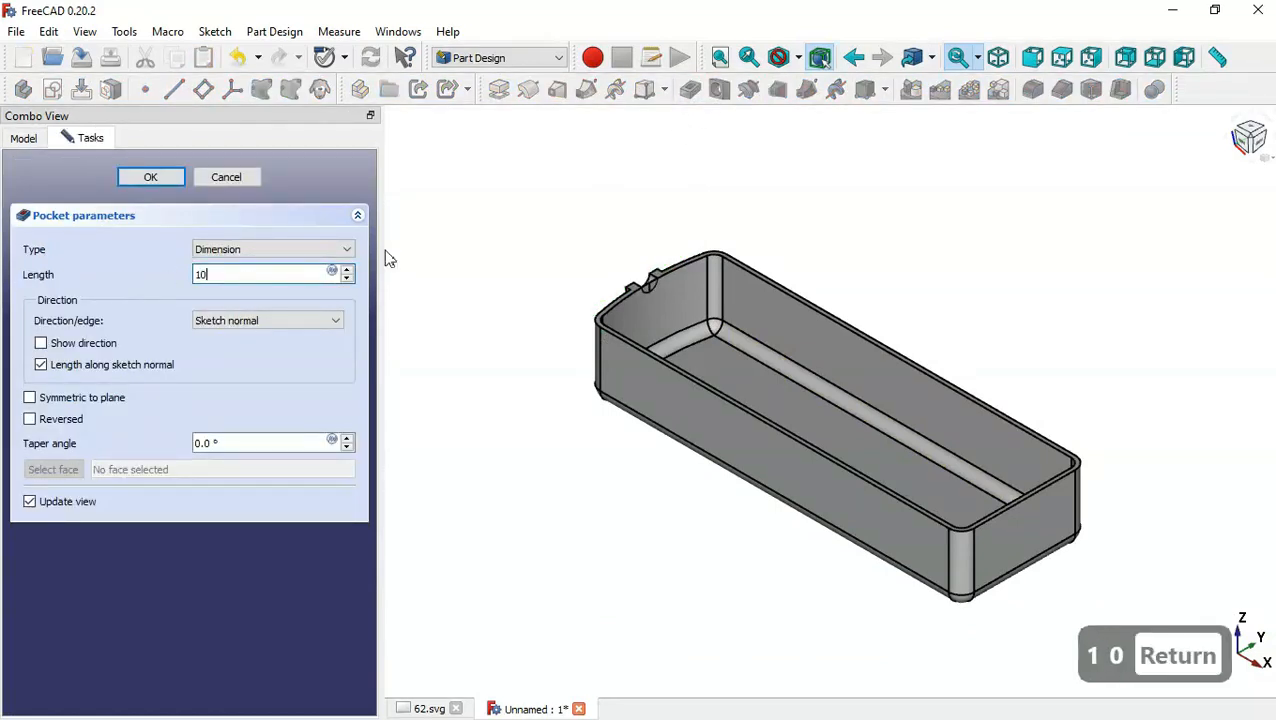
scroll(655, 238, up, 3)
drag(600, 313, 695, 373)
key(Home)
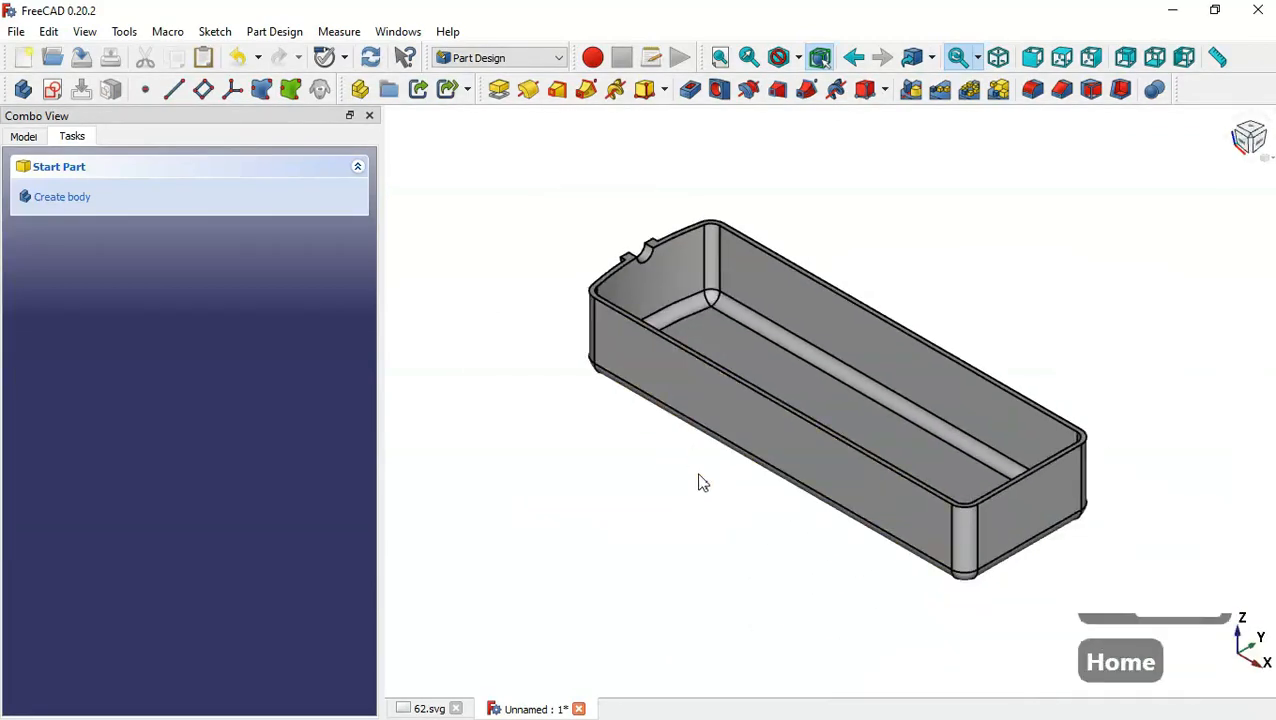
- Create a sketch on the housing's flat outer underside and draw a circle of about 78 mm radius centred on the origin
key(ctrl+Tab)
scroll(928, 425, down, 4)
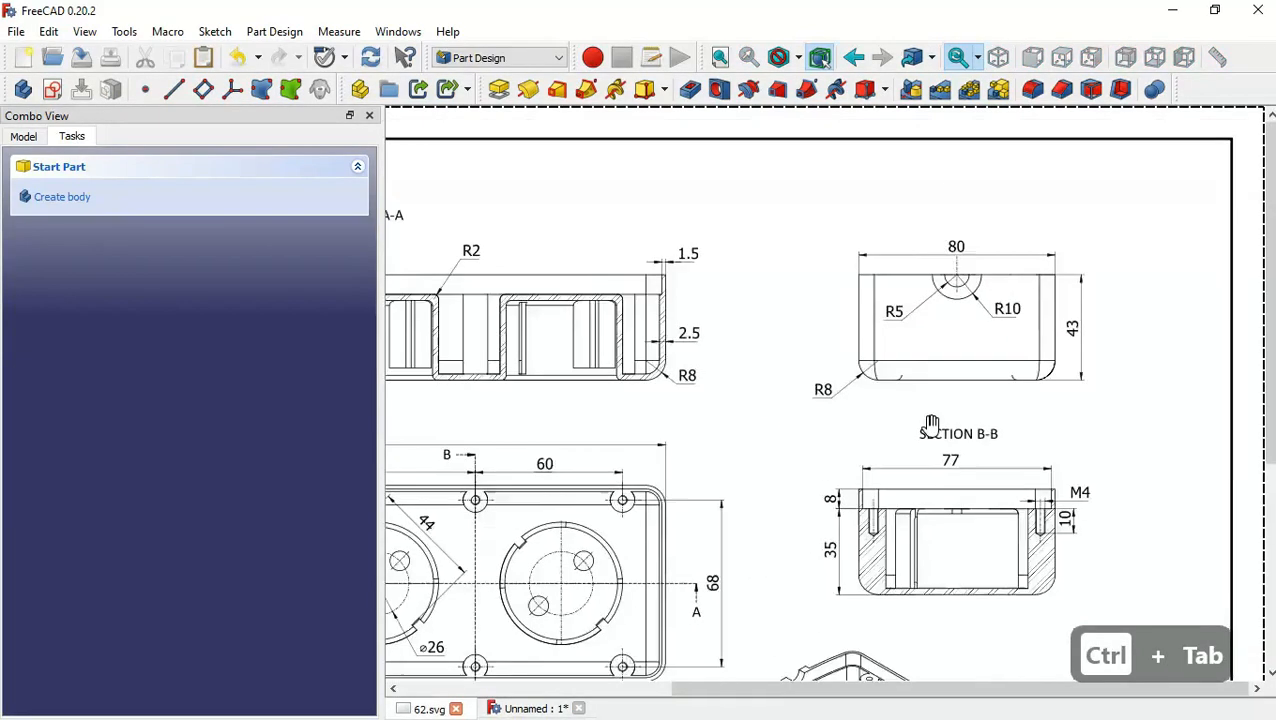
drag(674, 522, 769, 211)
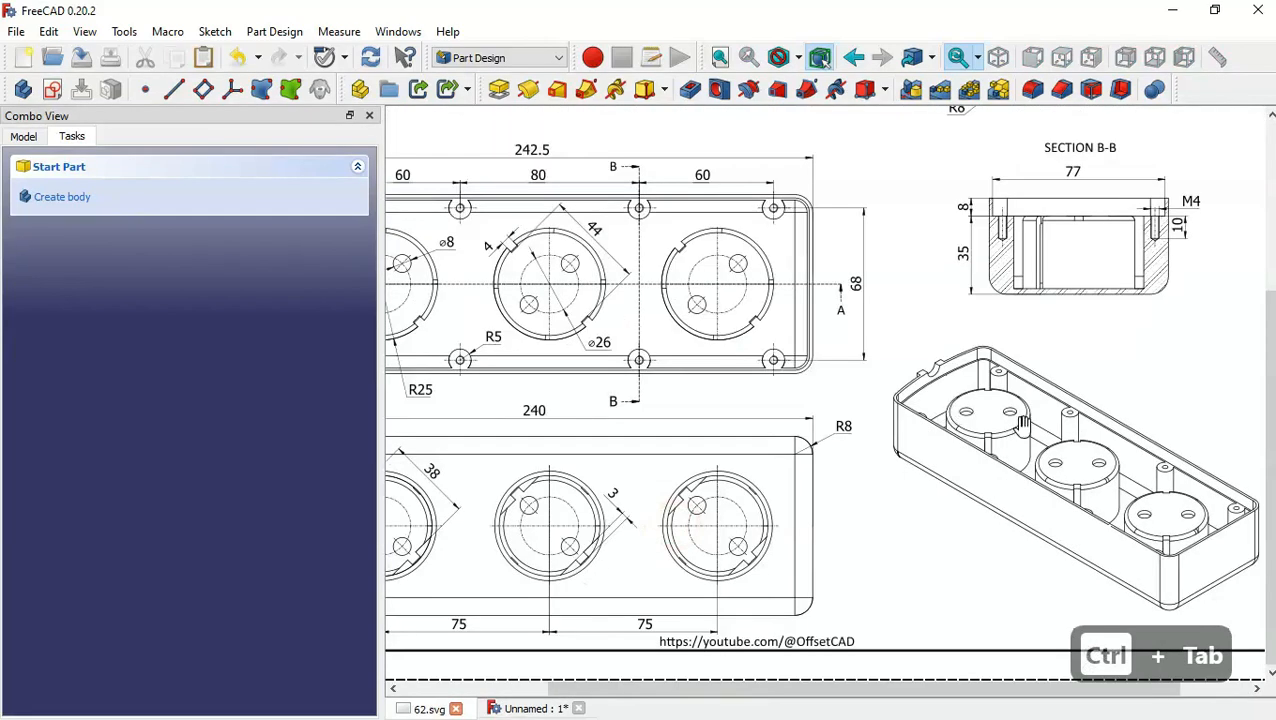
drag(823, 406, 1064, 504)
key(ctrl+Tab)
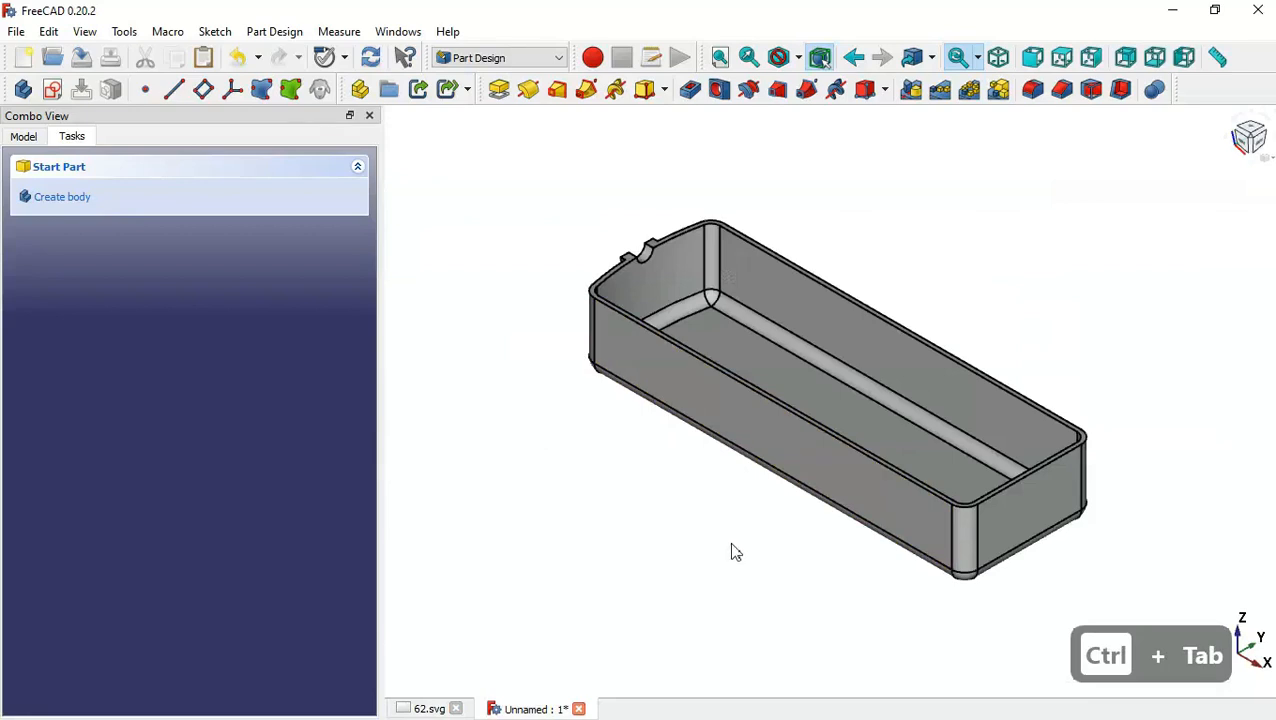
middle_drag(633, 568, 837, 242)
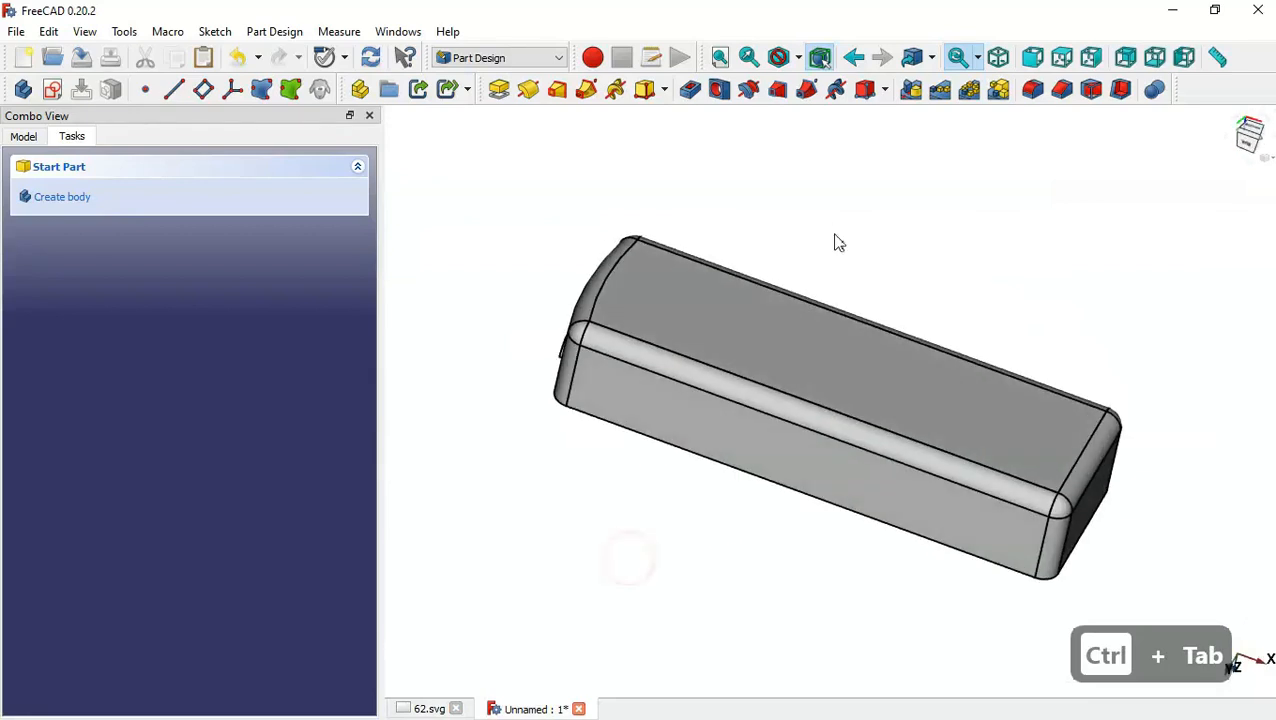
click(818, 362)
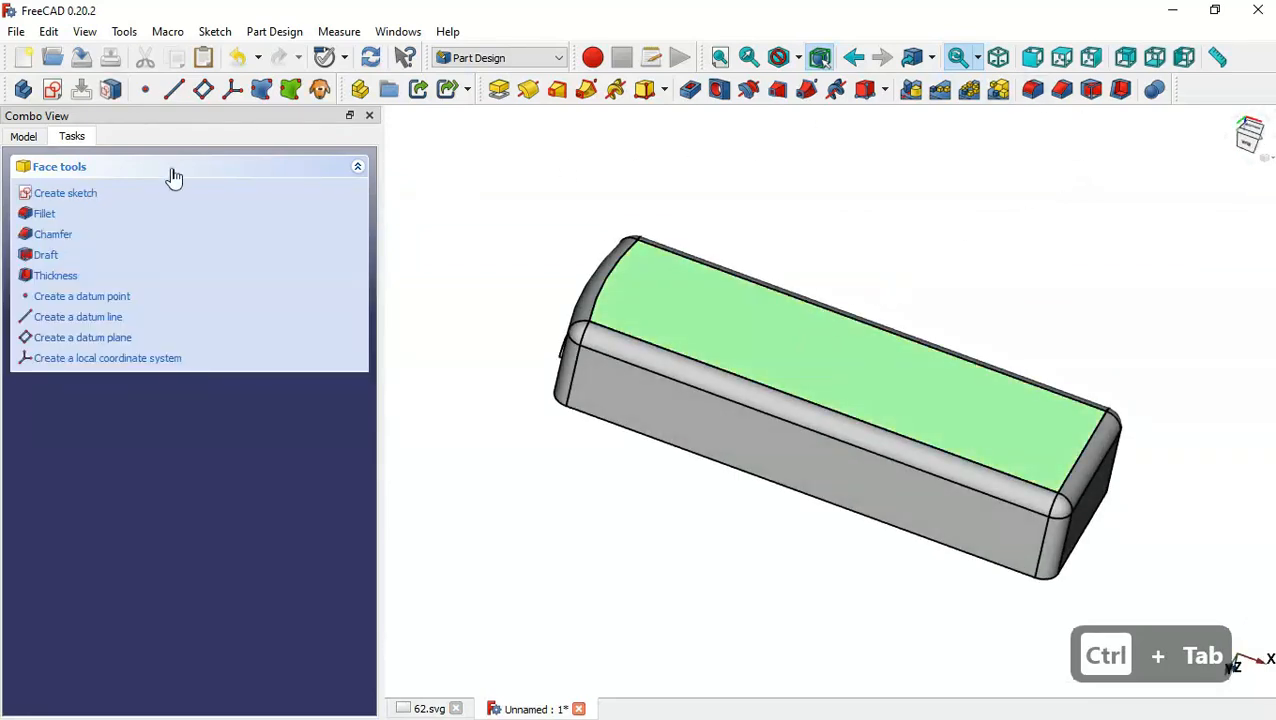
click(50, 90)
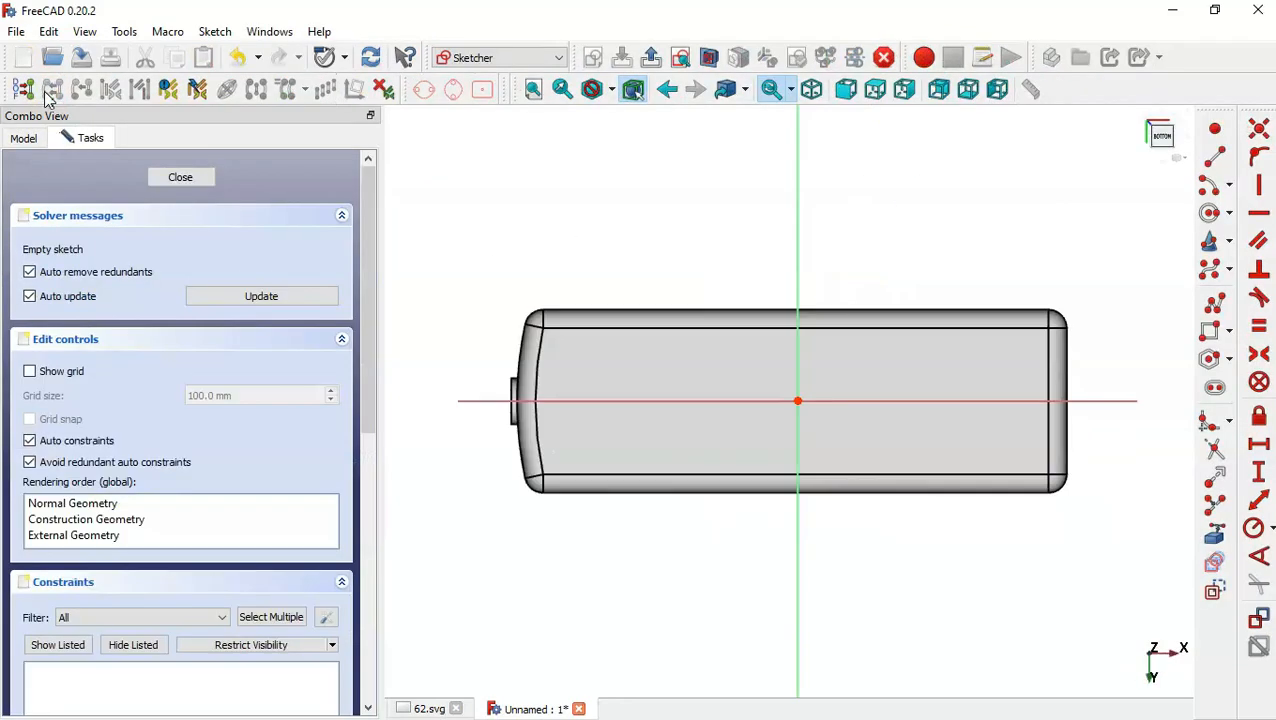
click(1210, 214)
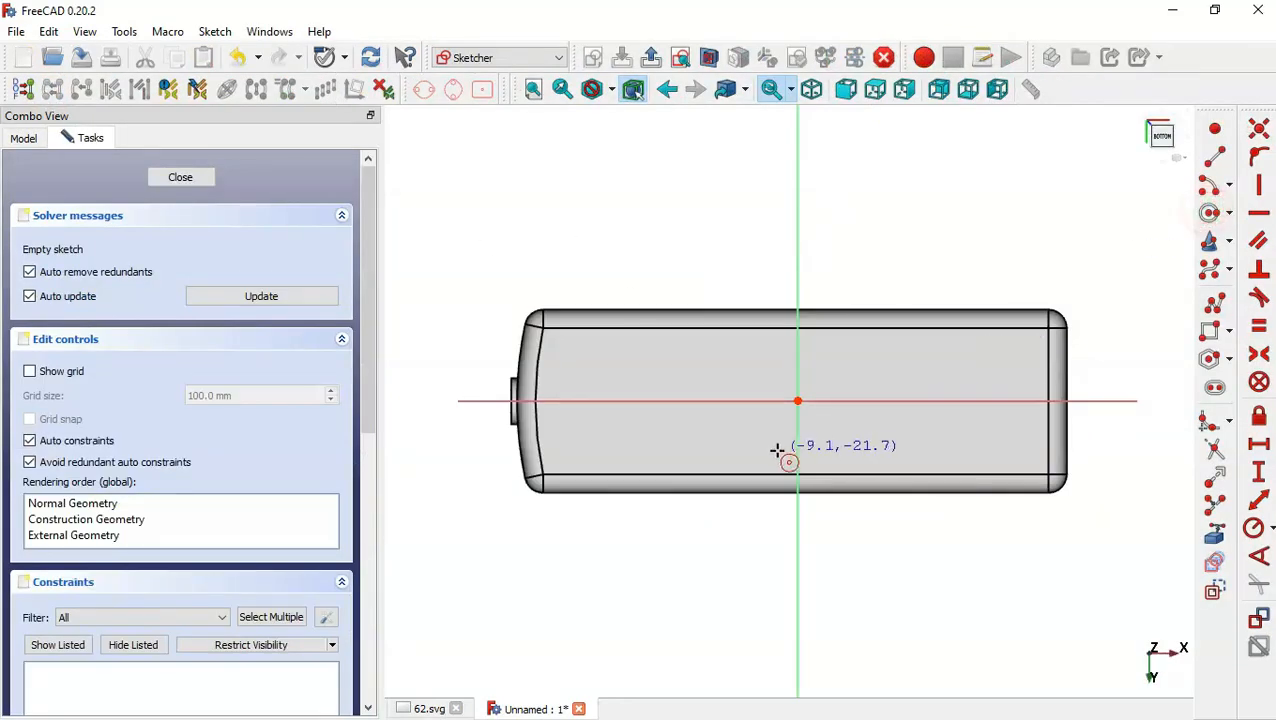
click(797, 401)
click(907, 544)
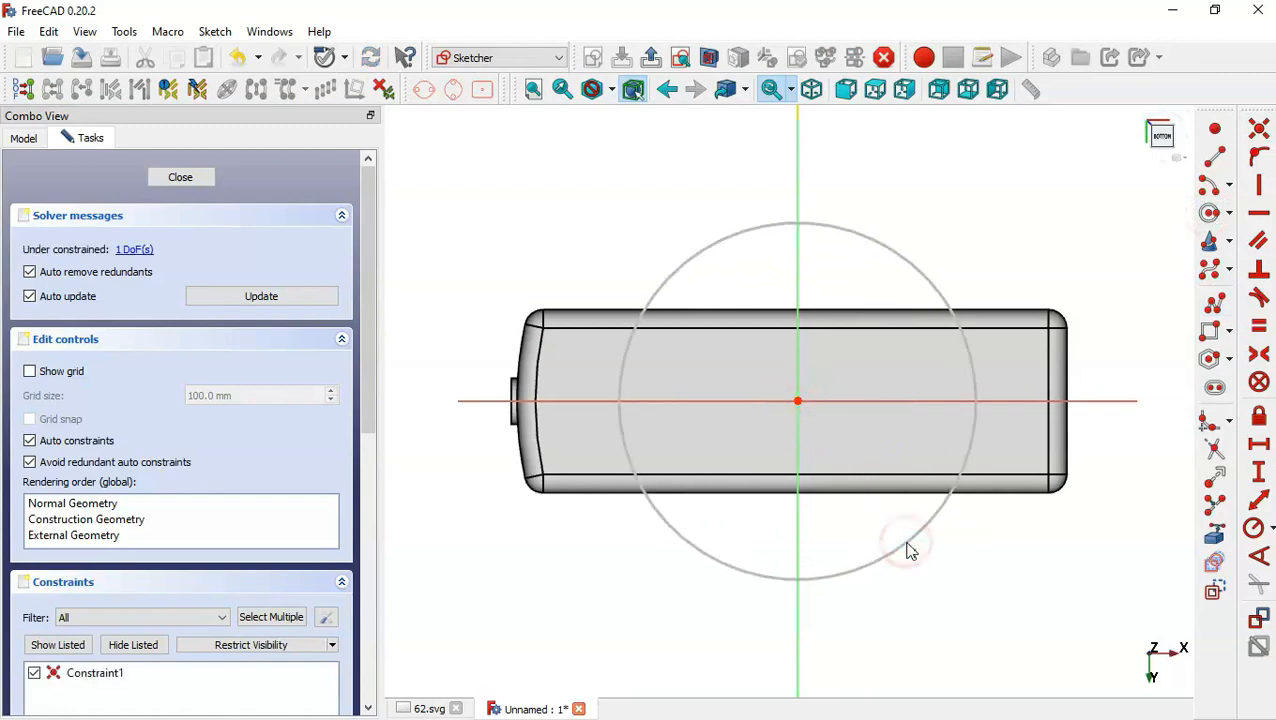
- Check the socket radius in the drawing and constrain the circle's radius to 25 mm
click(1255, 530)
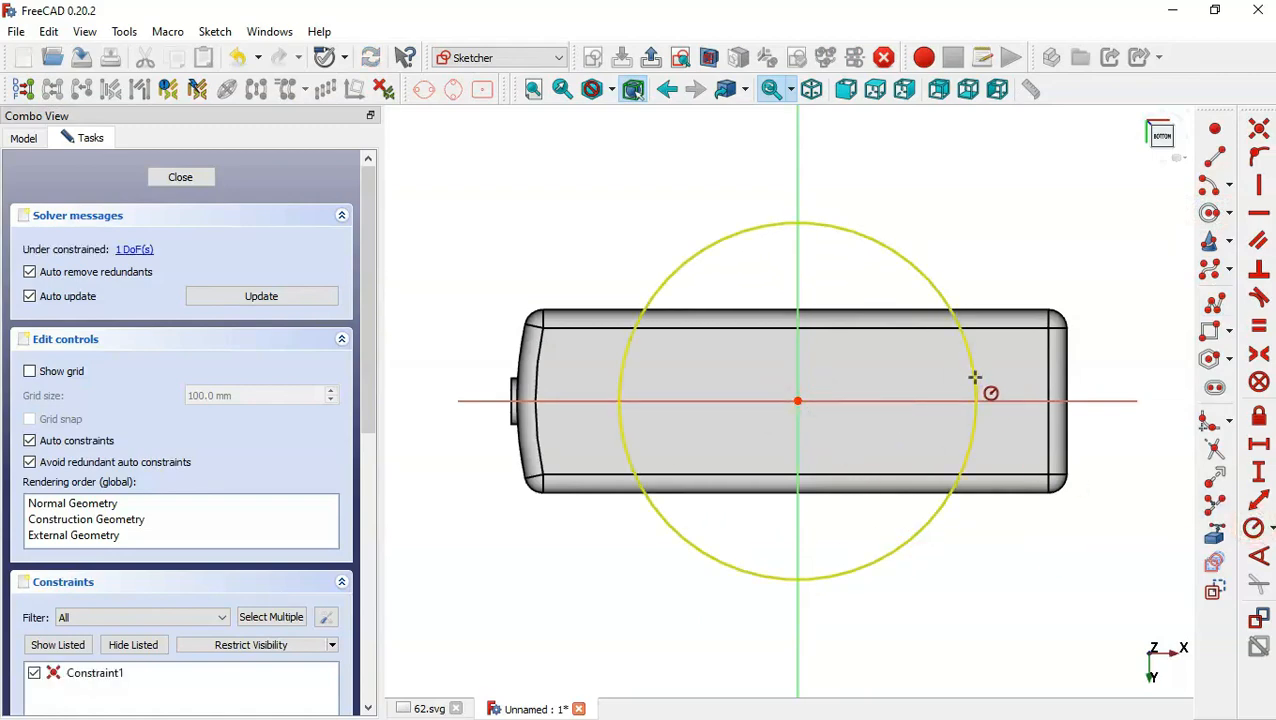
key(ctrl+Tab)
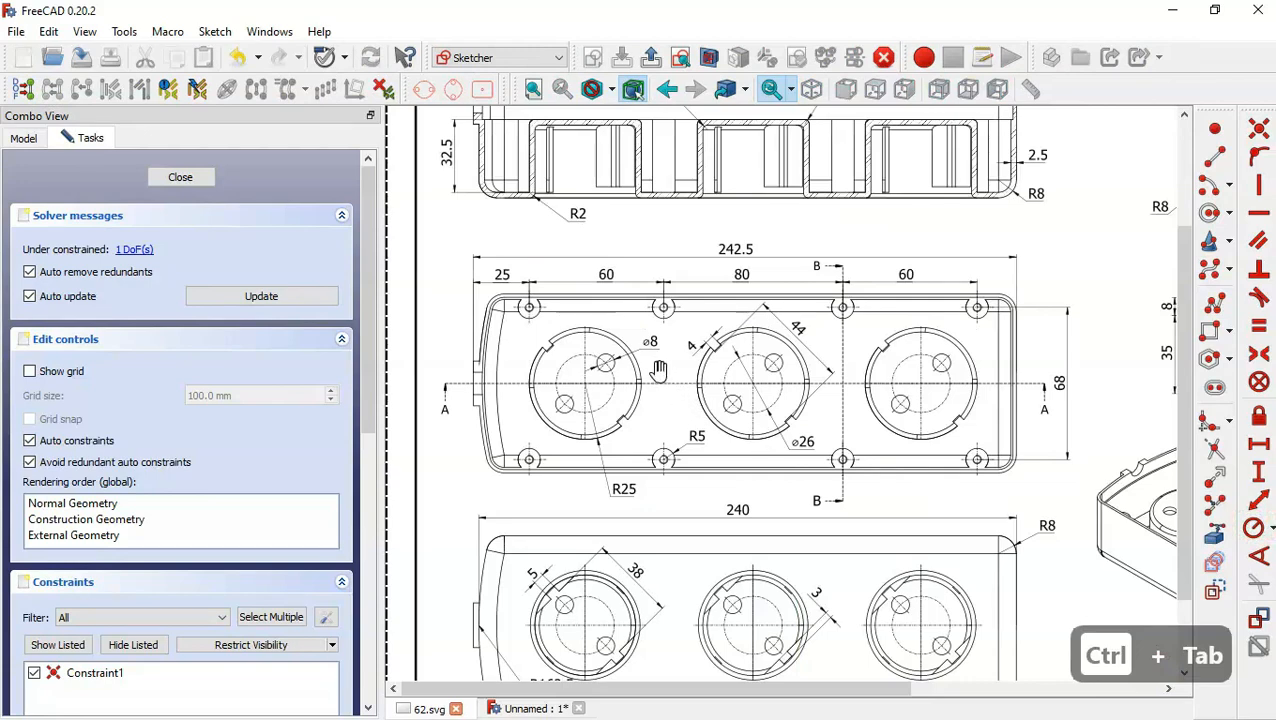
scroll(621, 490, up, 3)
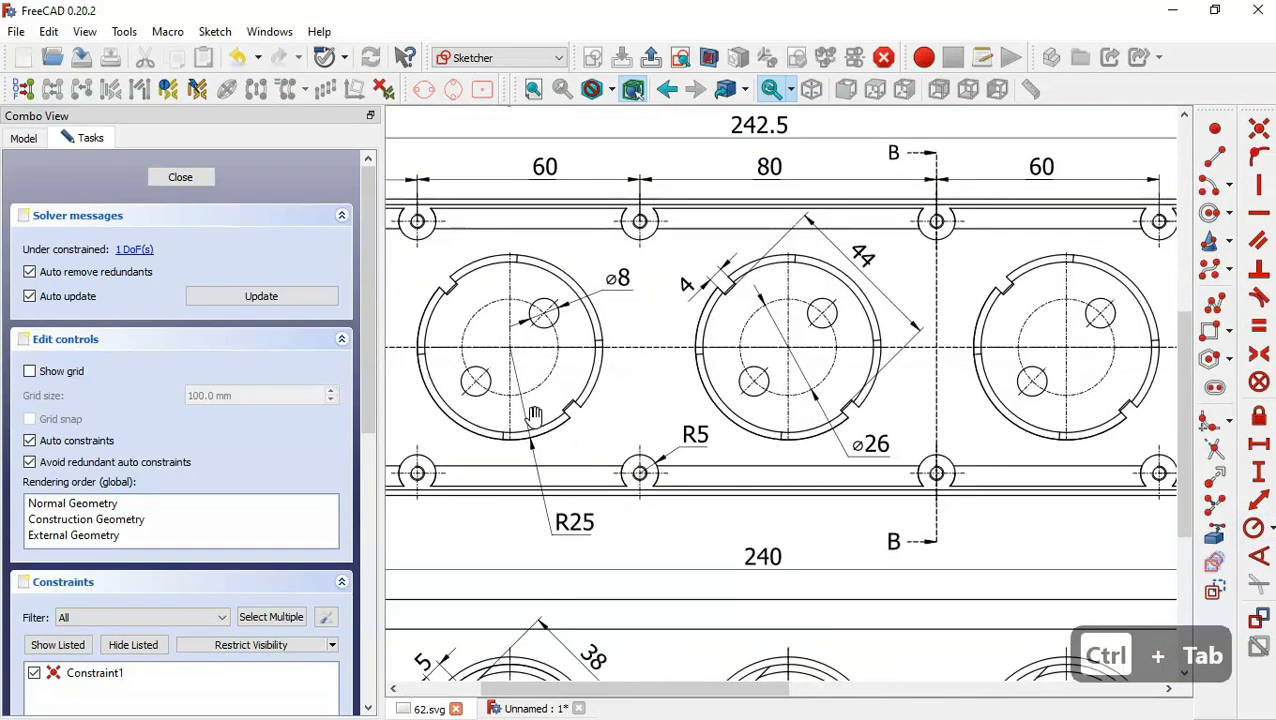
key(ctrl+Tab)
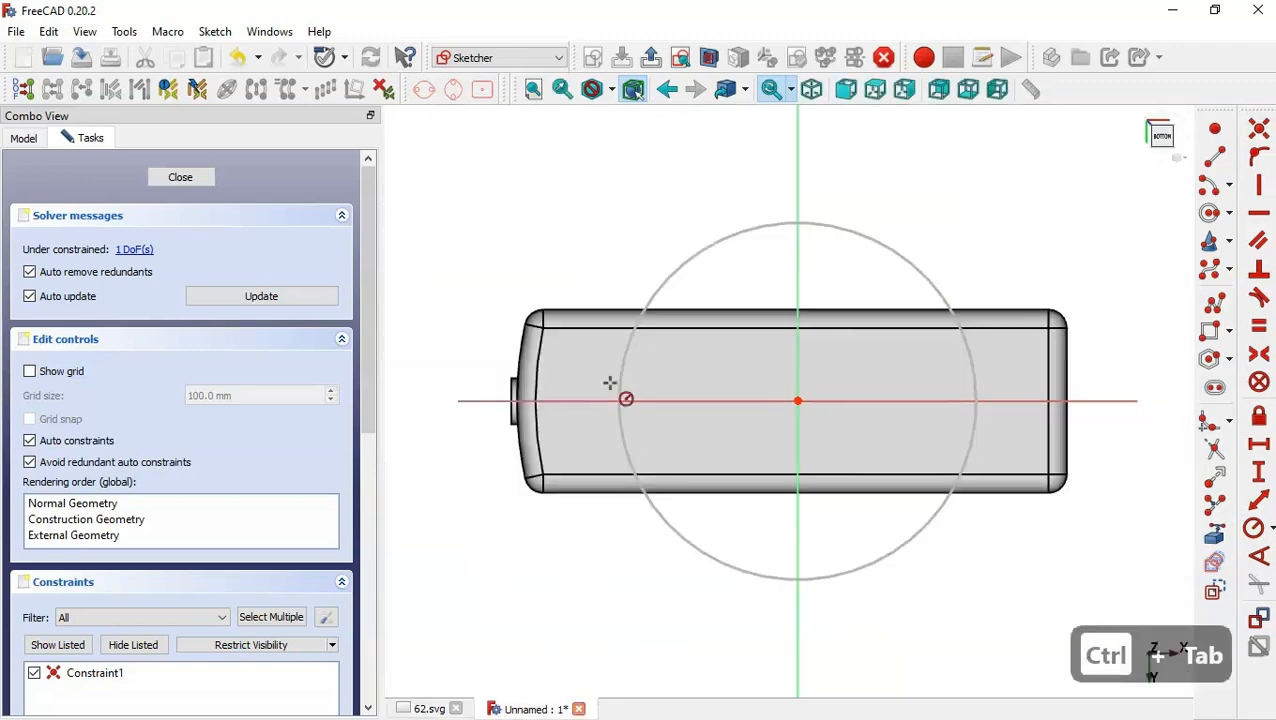
click(908, 542)
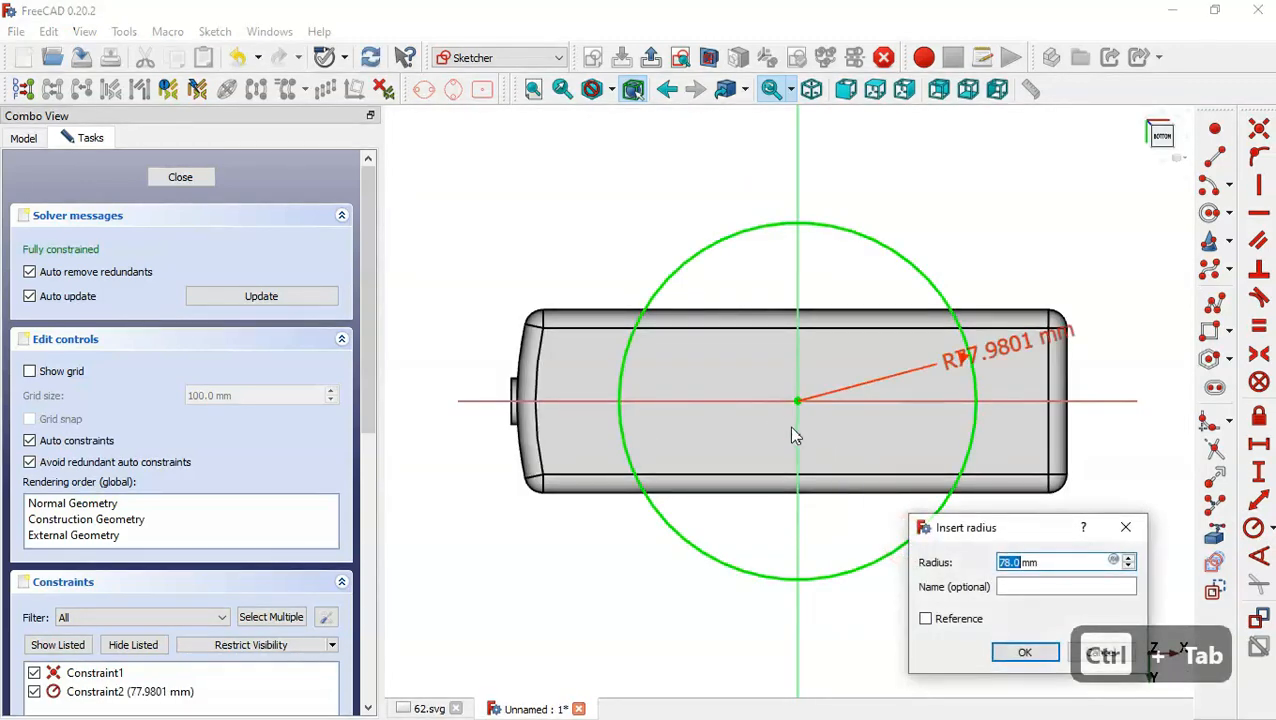
text(25)
key(Return)
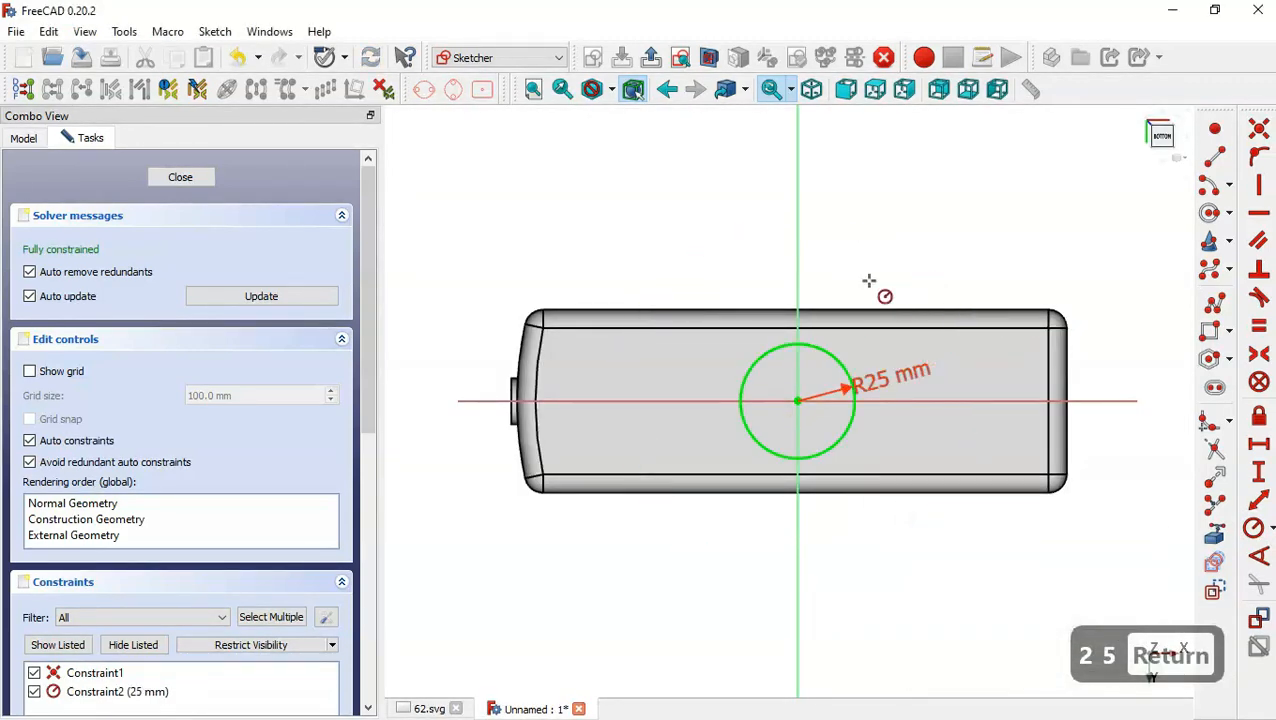
key(Escape)
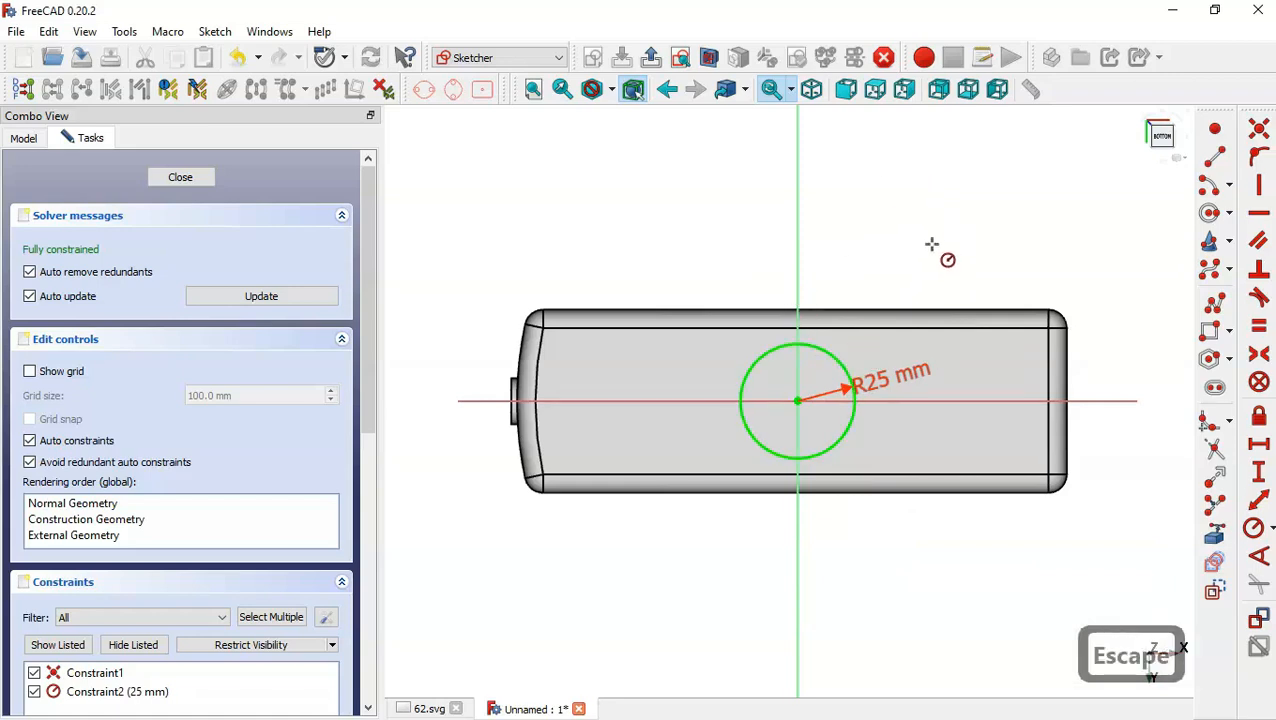
- Clone the 25 mm radius circle twice, placing one copy on the horizontal axis at each side of the original
click(836, 360)
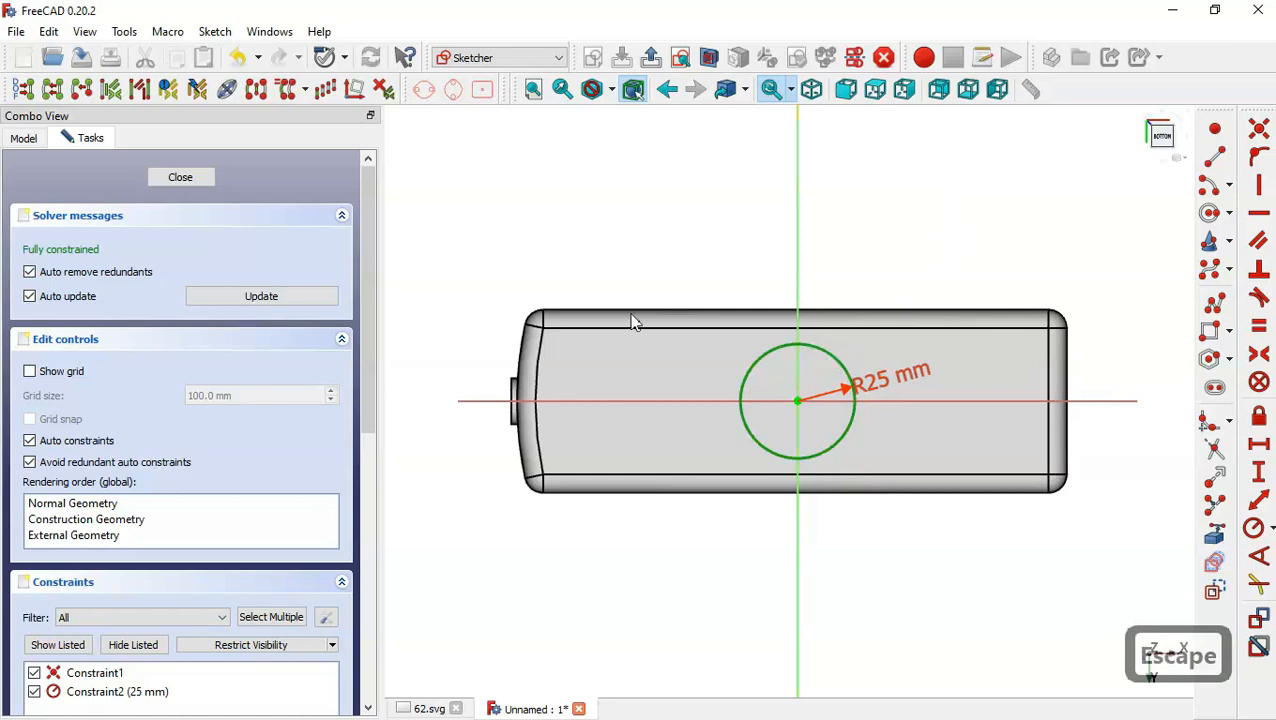
click(306, 90)
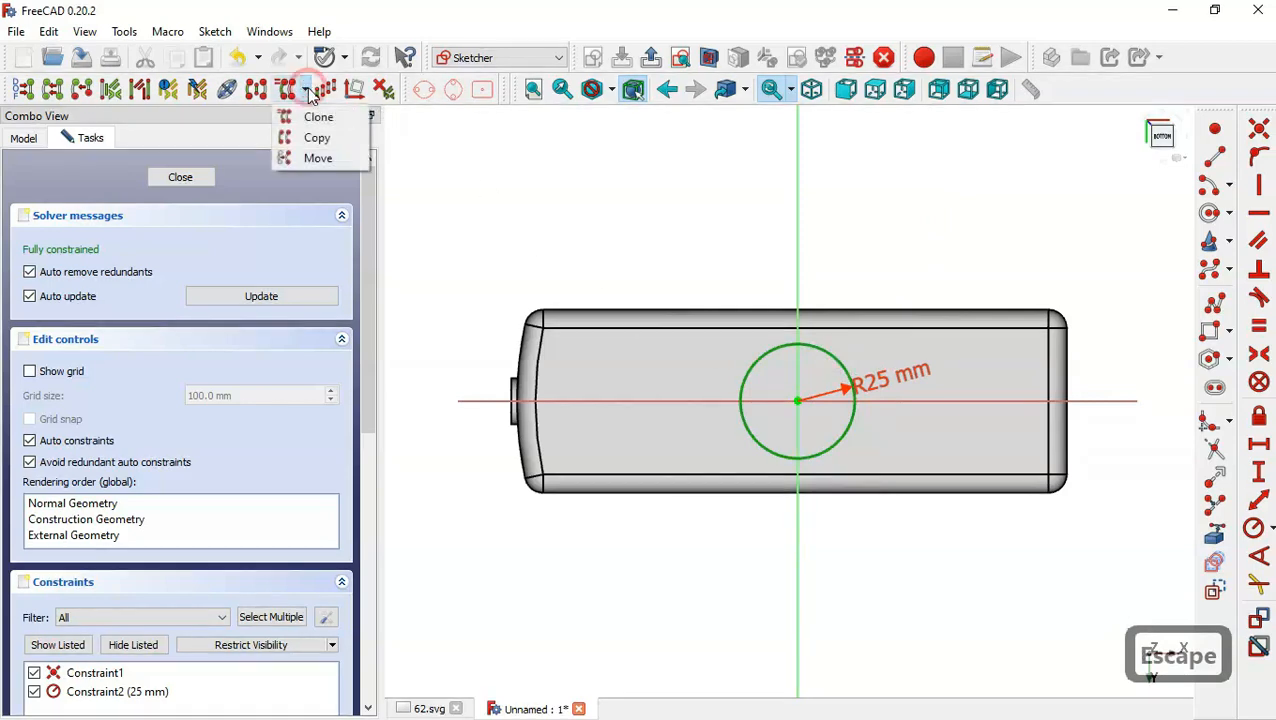
click(318, 117)
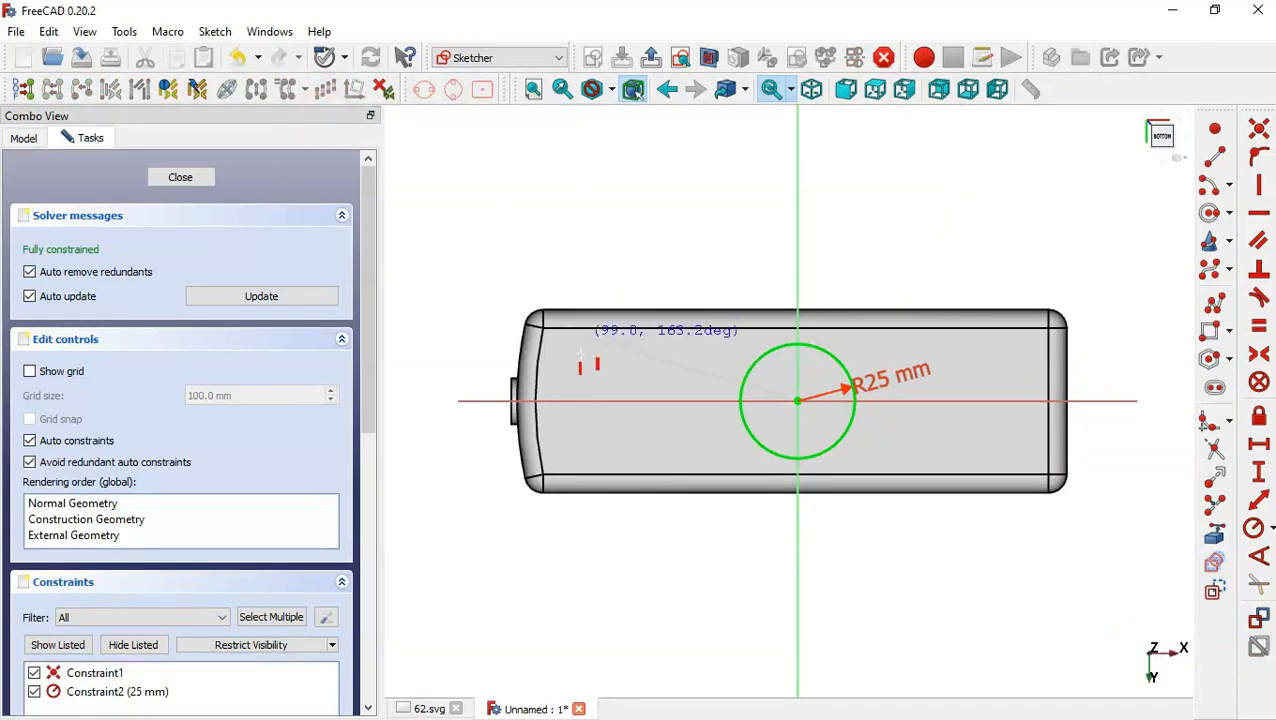
click(584, 400)
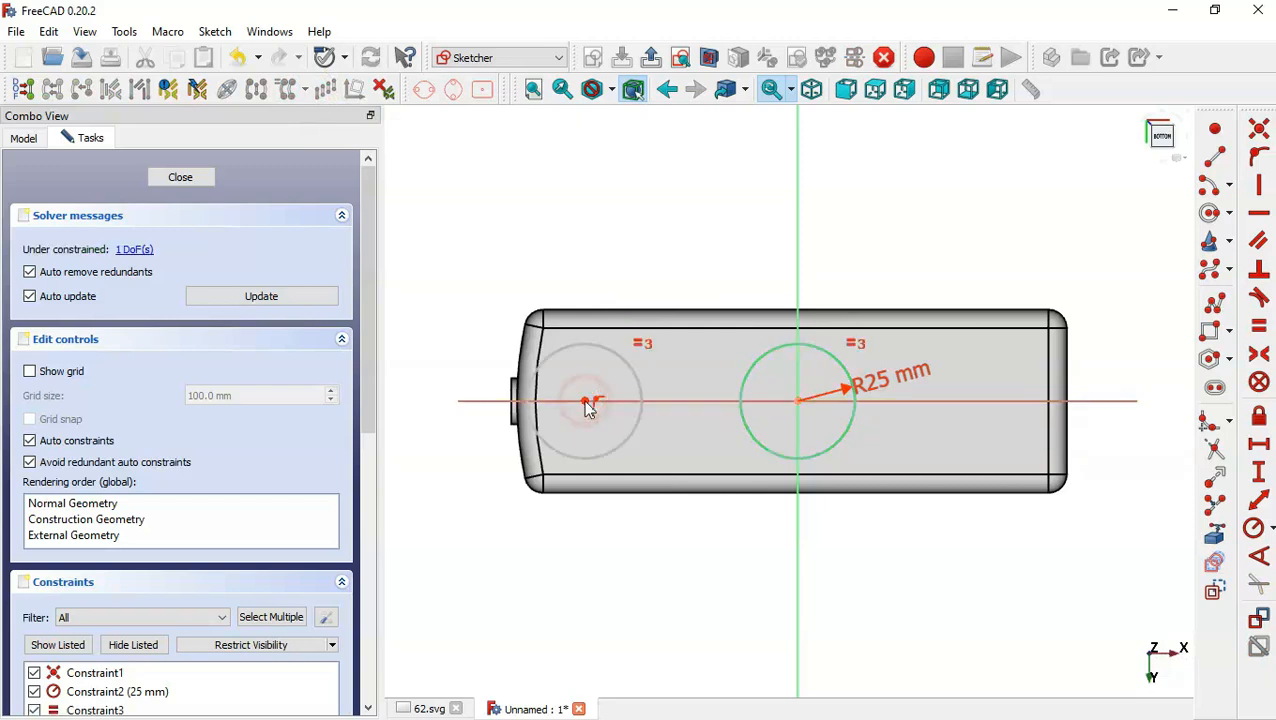
click(820, 458)
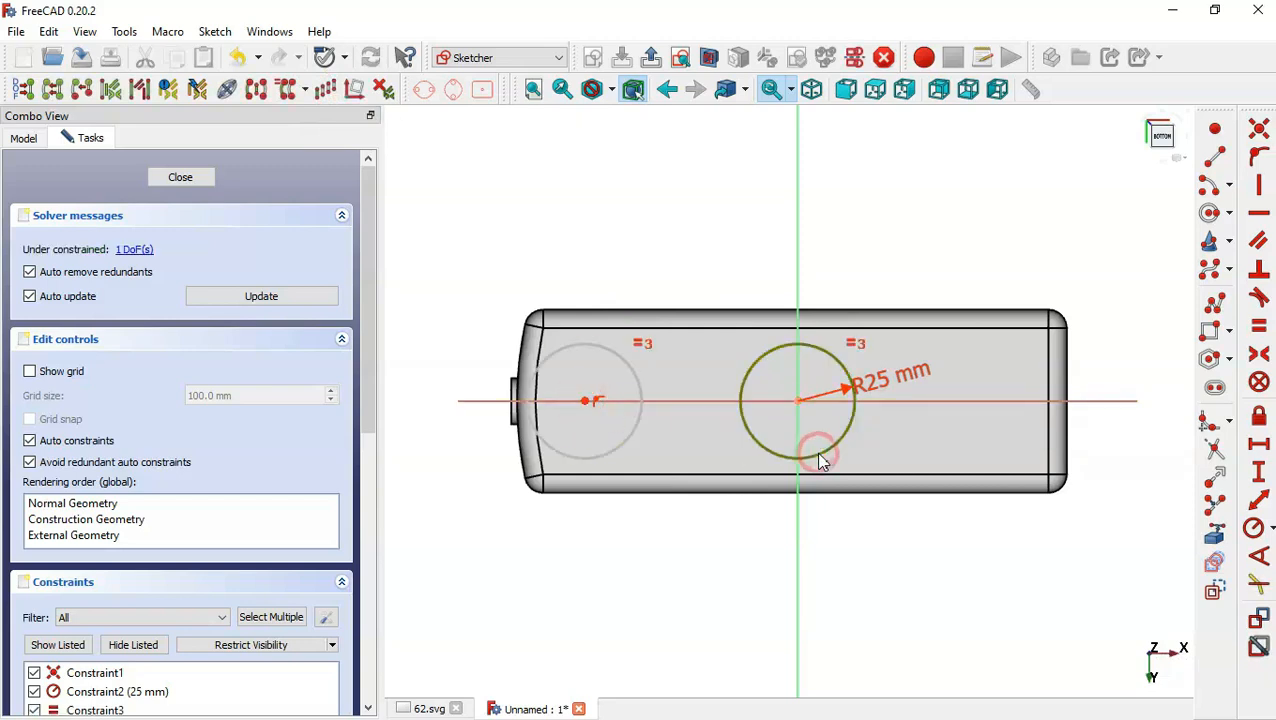
click(294, 90)
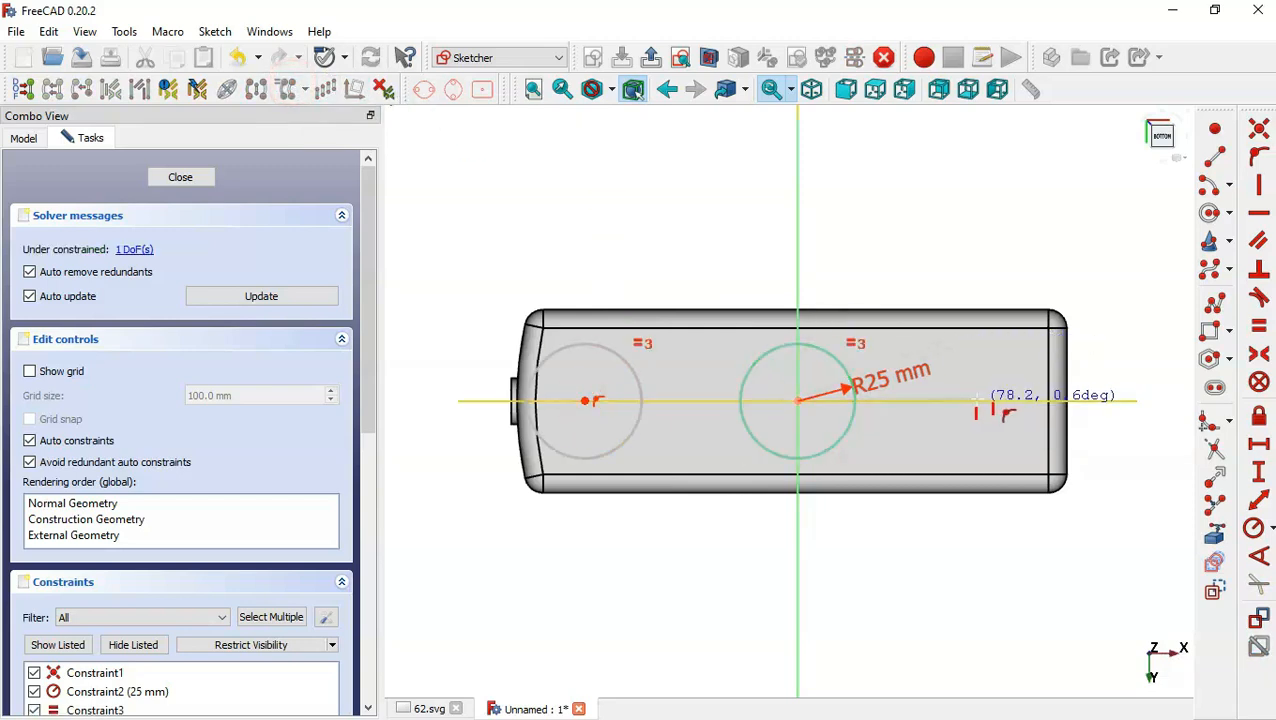
click(981, 401)
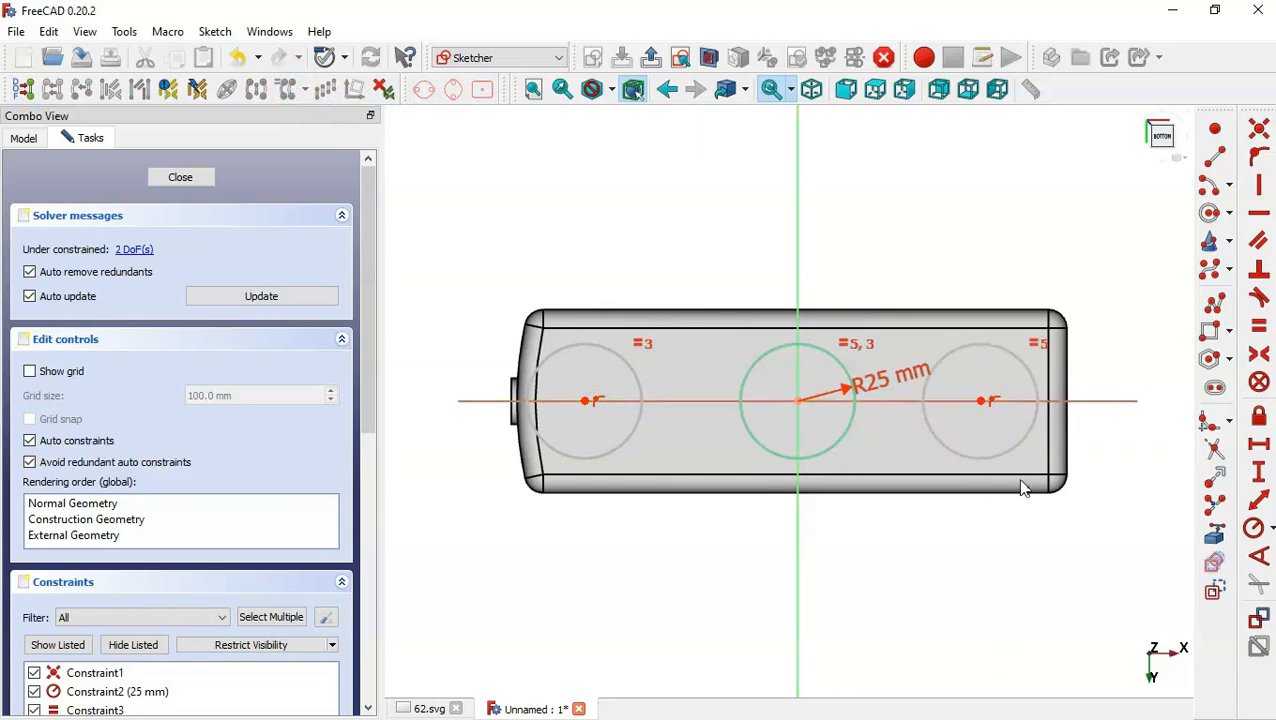
- Check the socket spacing in the drawing and constrain the circle nearest the cable entry 75 mm horizontally from the origin
key(ctrl+Tab)
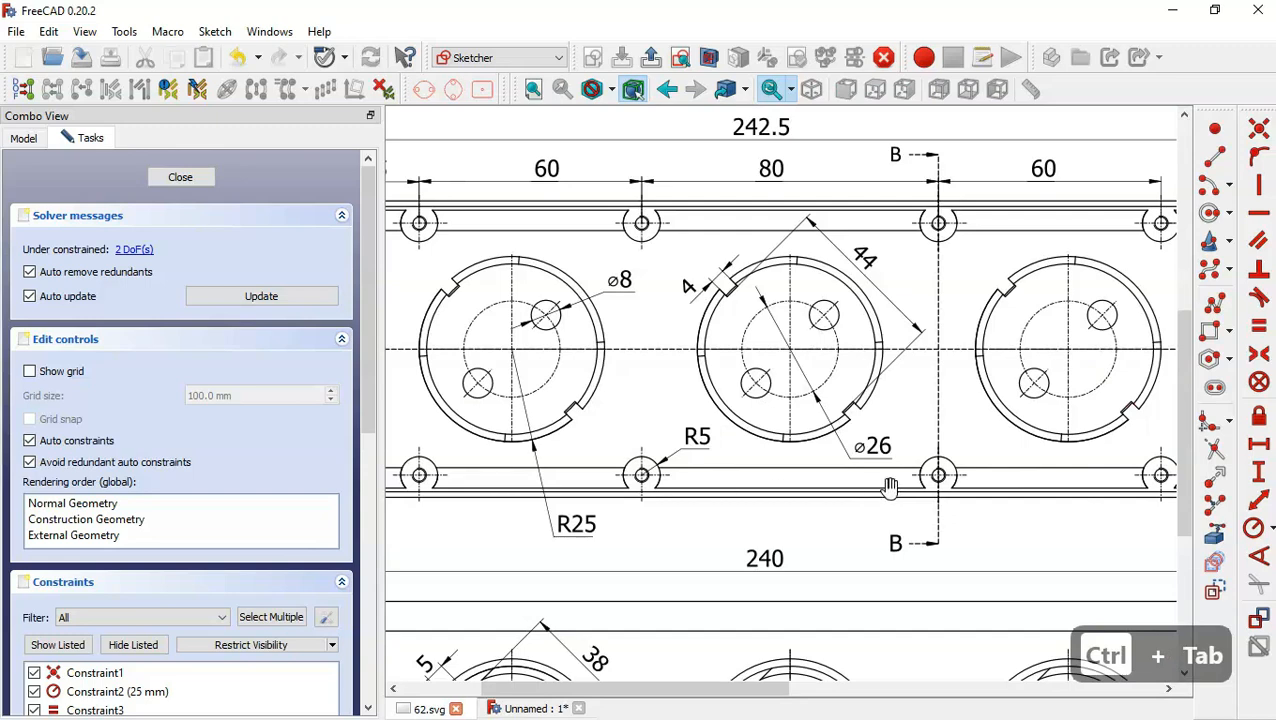
scroll(718, 465, down, 2)
scroll(828, 470, down, 1)
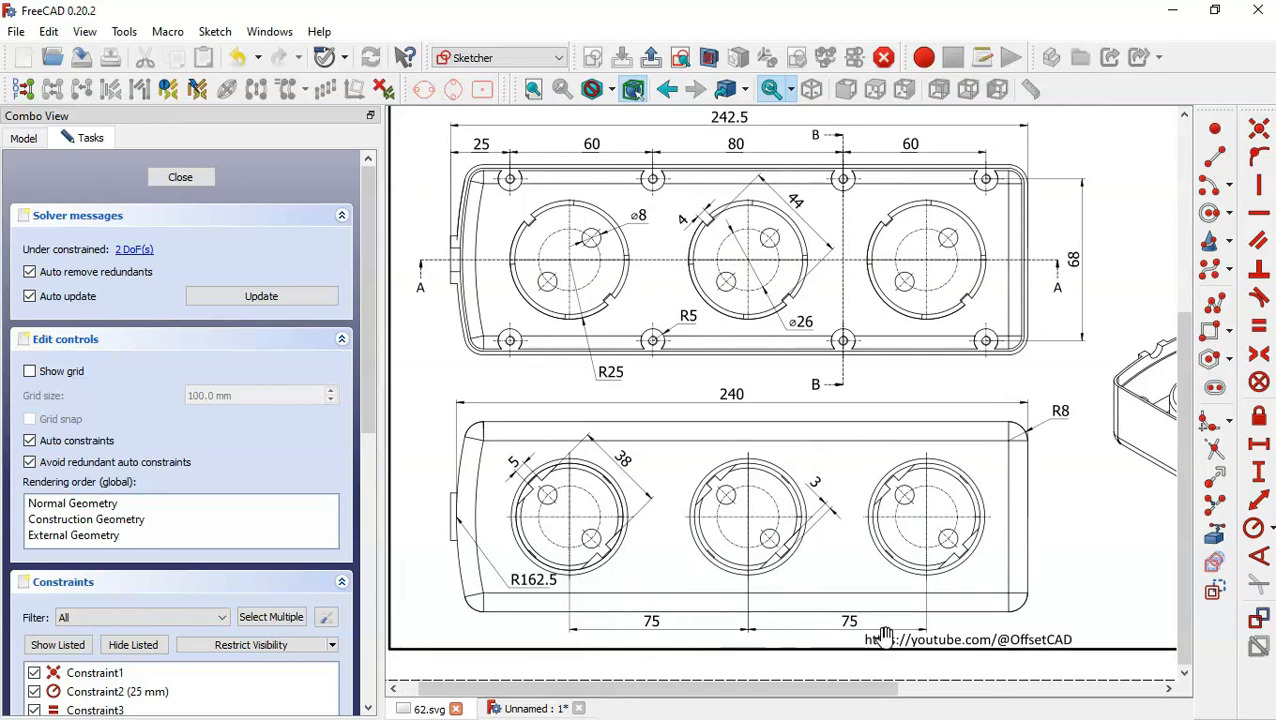
key(ctrl+Tab)
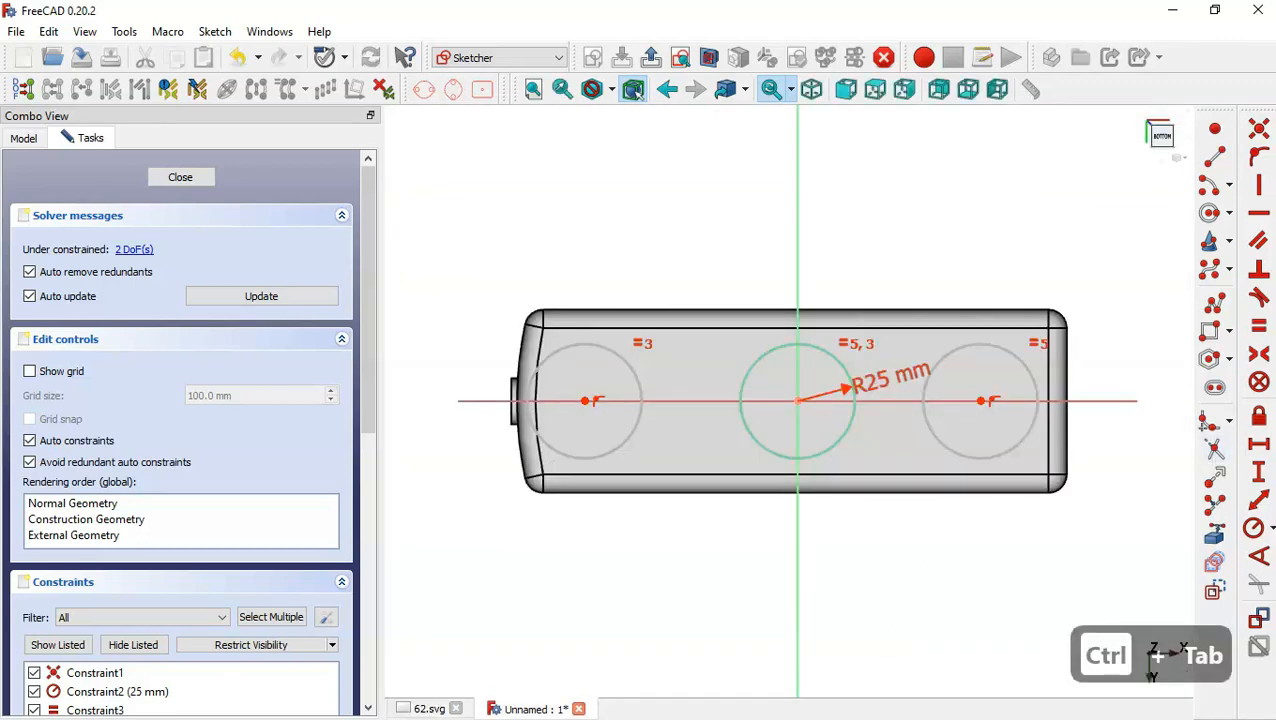
click(1260, 447)
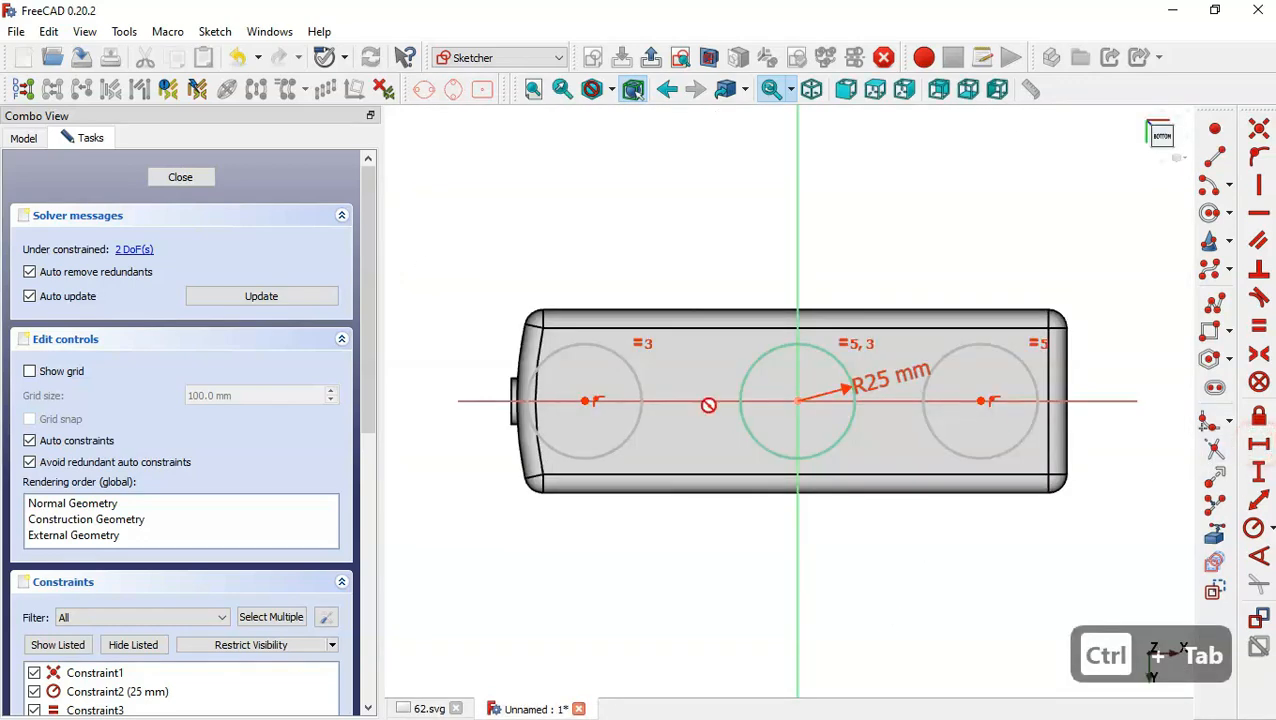
click(587, 401)
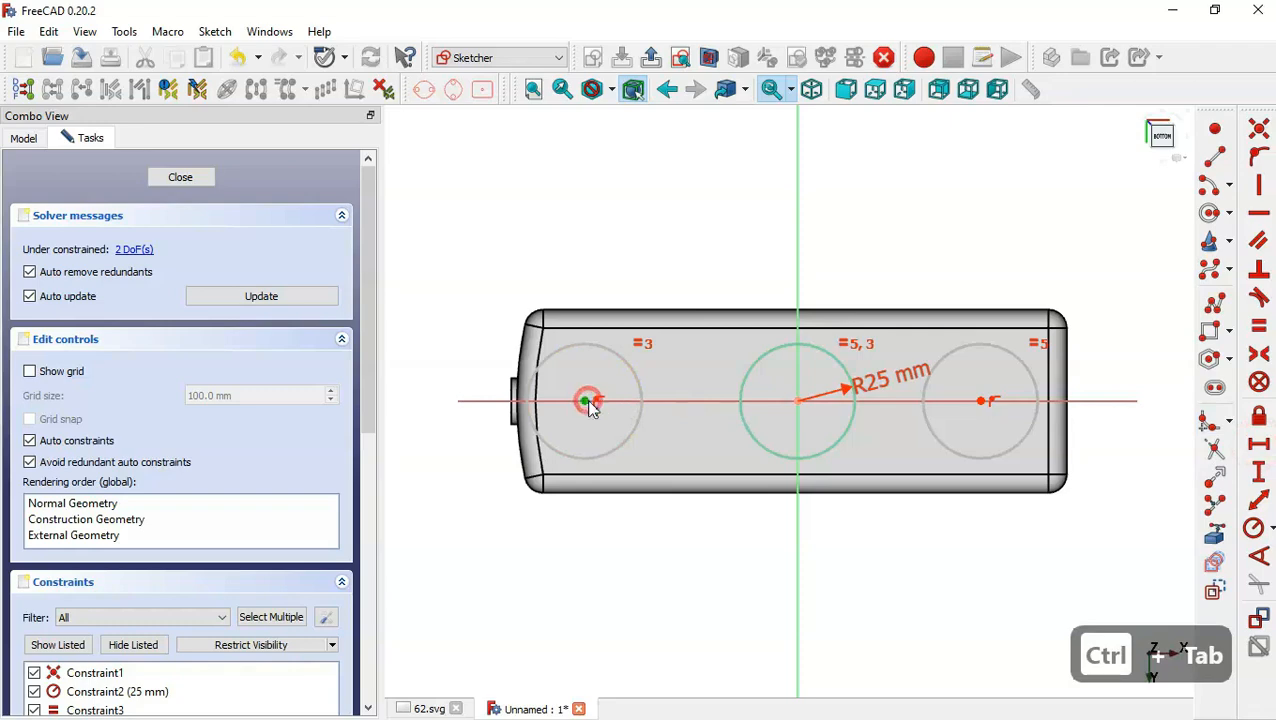
click(795, 400)
text(75)
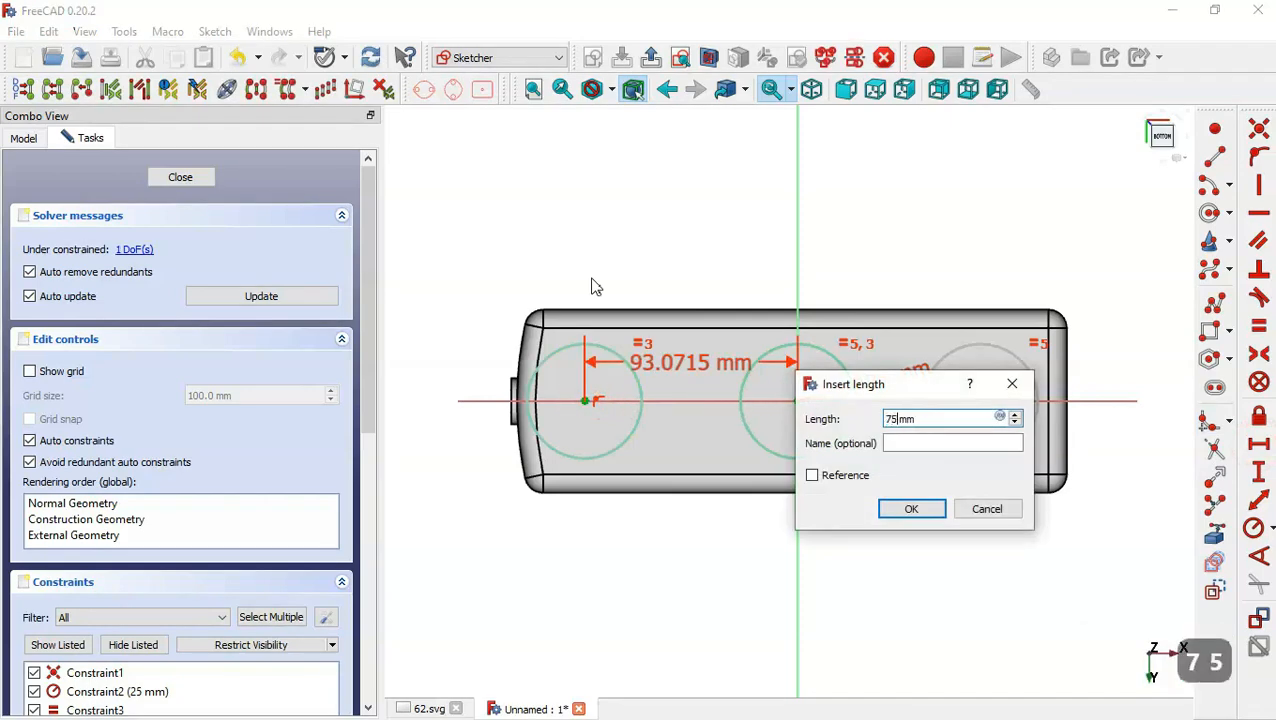
key(Return)
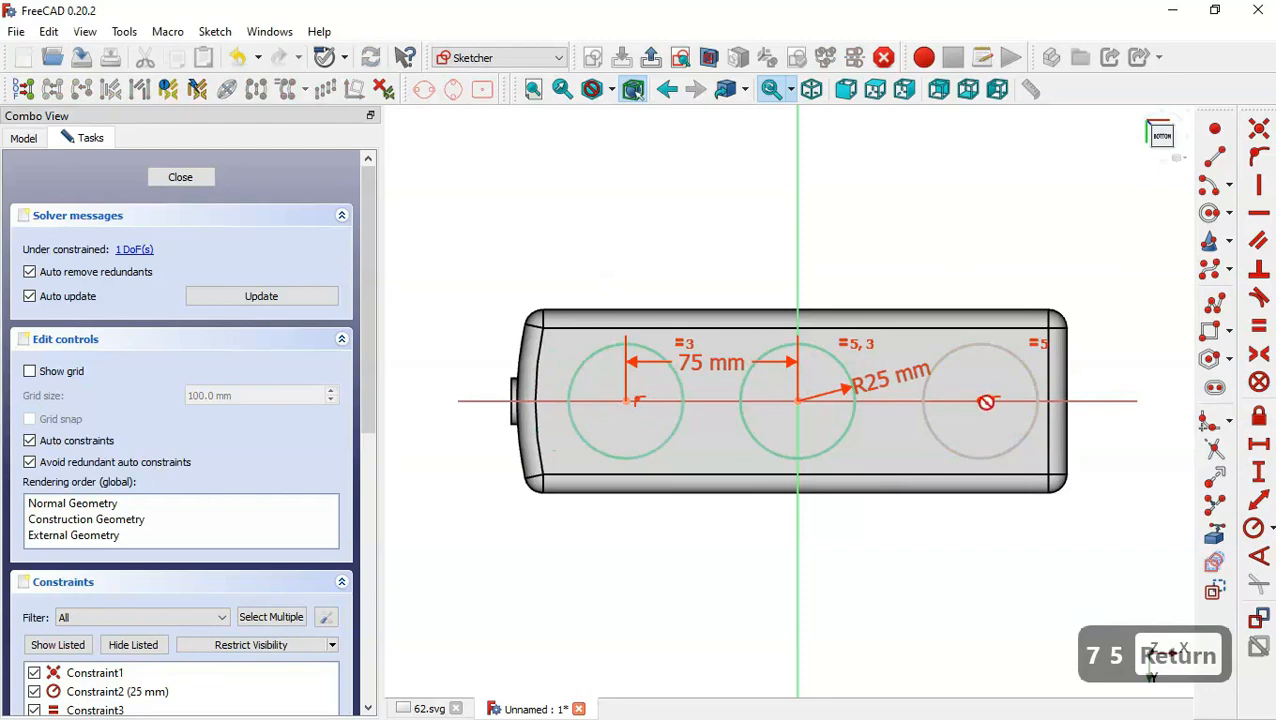
- Constrain the centre of the socket circle farthest from the cable entry 75 mm horizontally from the origin
click(982, 401)
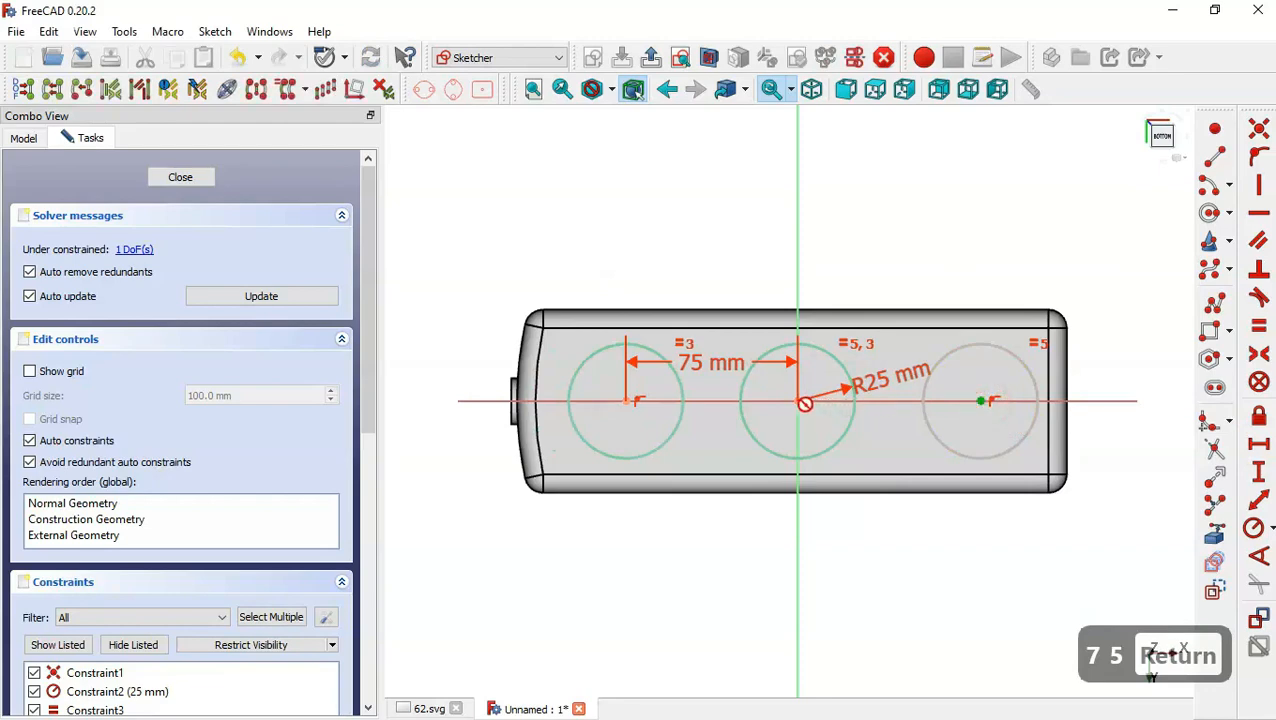
click(798, 401)
text(75)
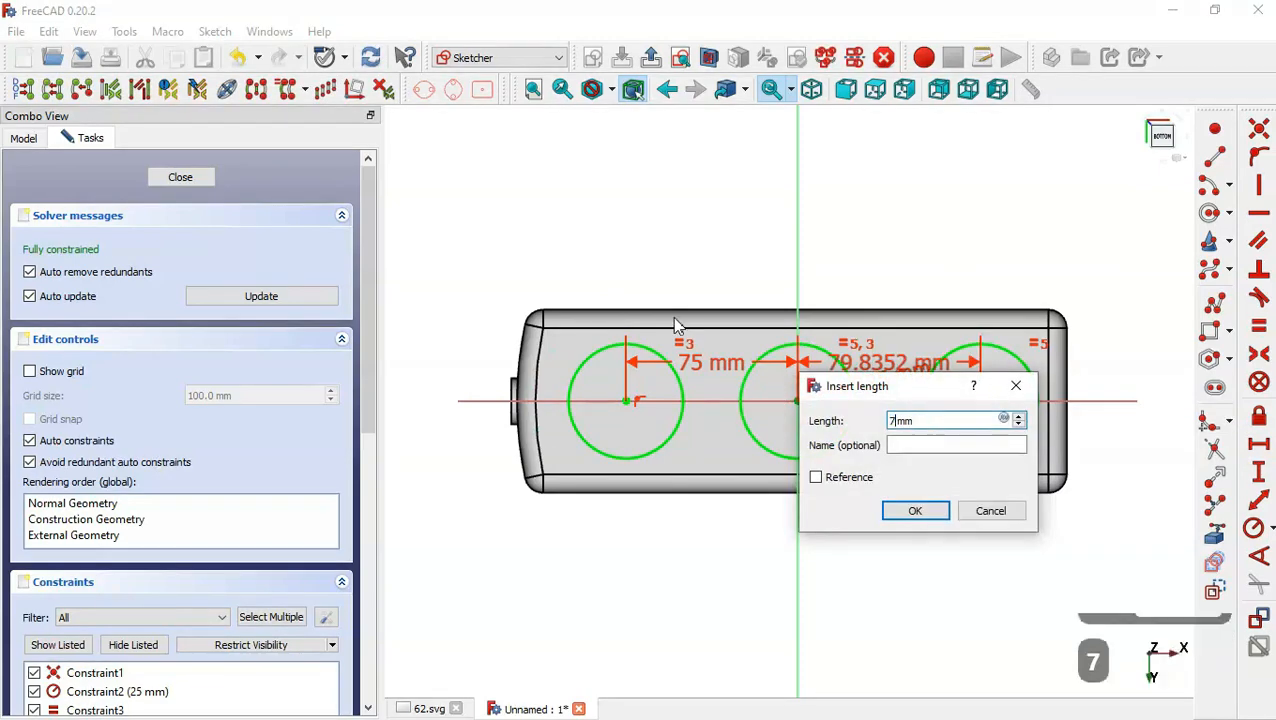
key(Return)
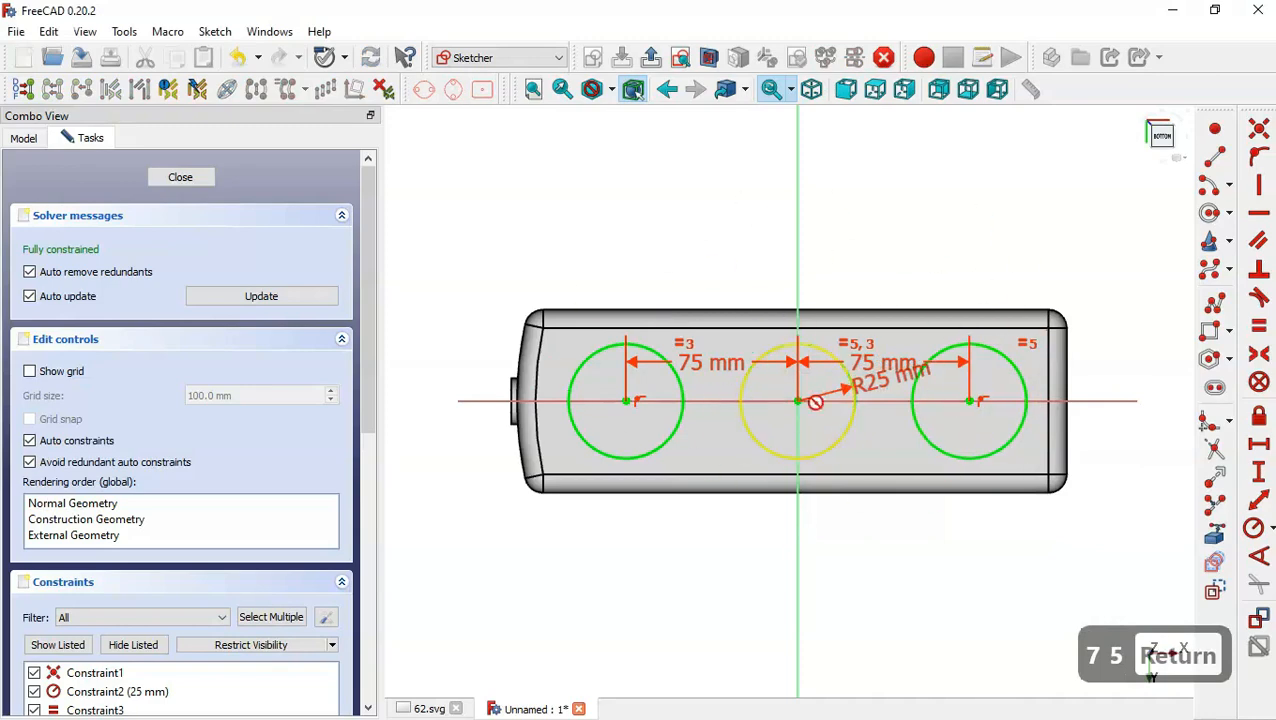
- Check the screw bosses in the drawing and sketch a circle of about 9 mm radius near the housing's upper corner beside the cable entry
key(ctrl+Tab)
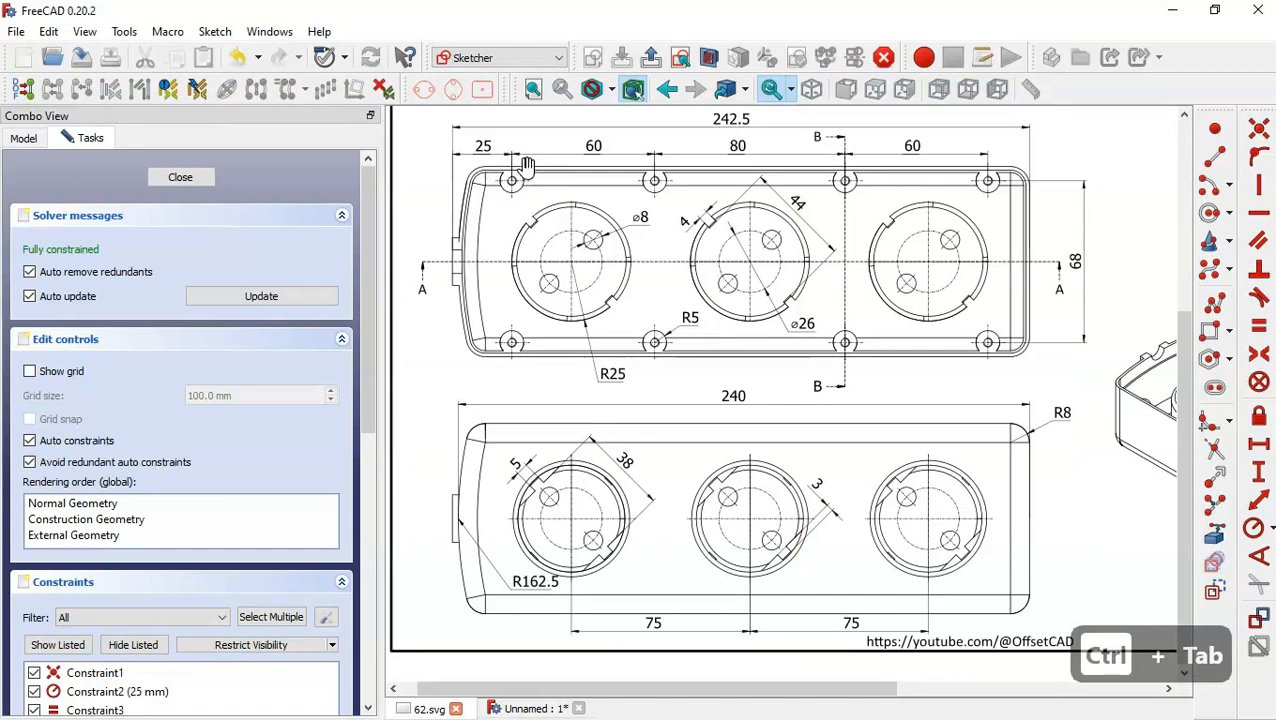
key(ctrl+Tab)
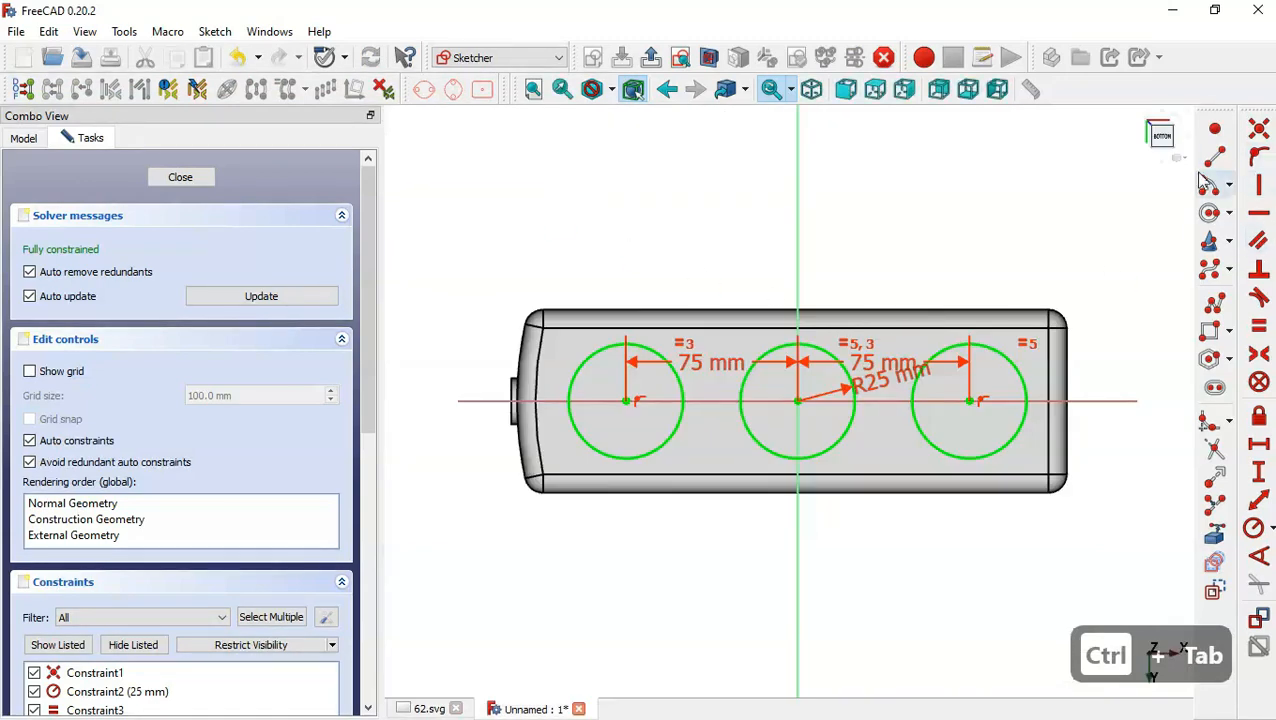
click(1209, 212)
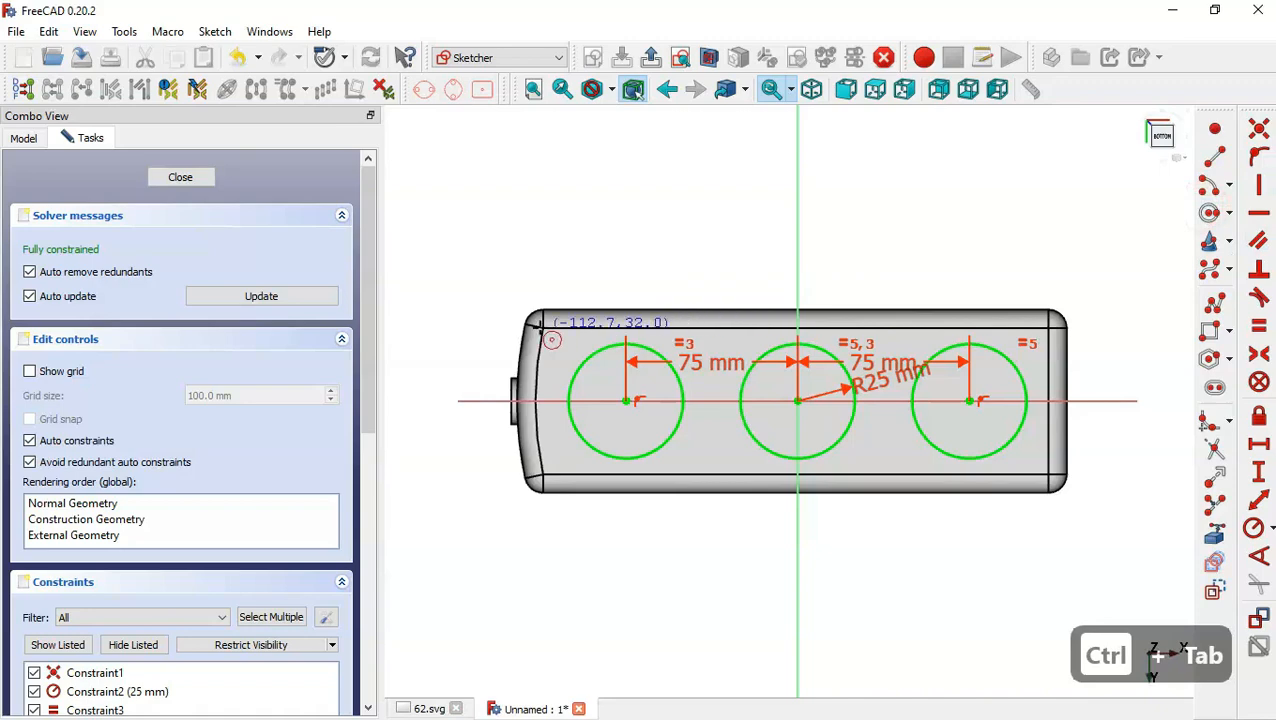
scroll(542, 327, up, 3)
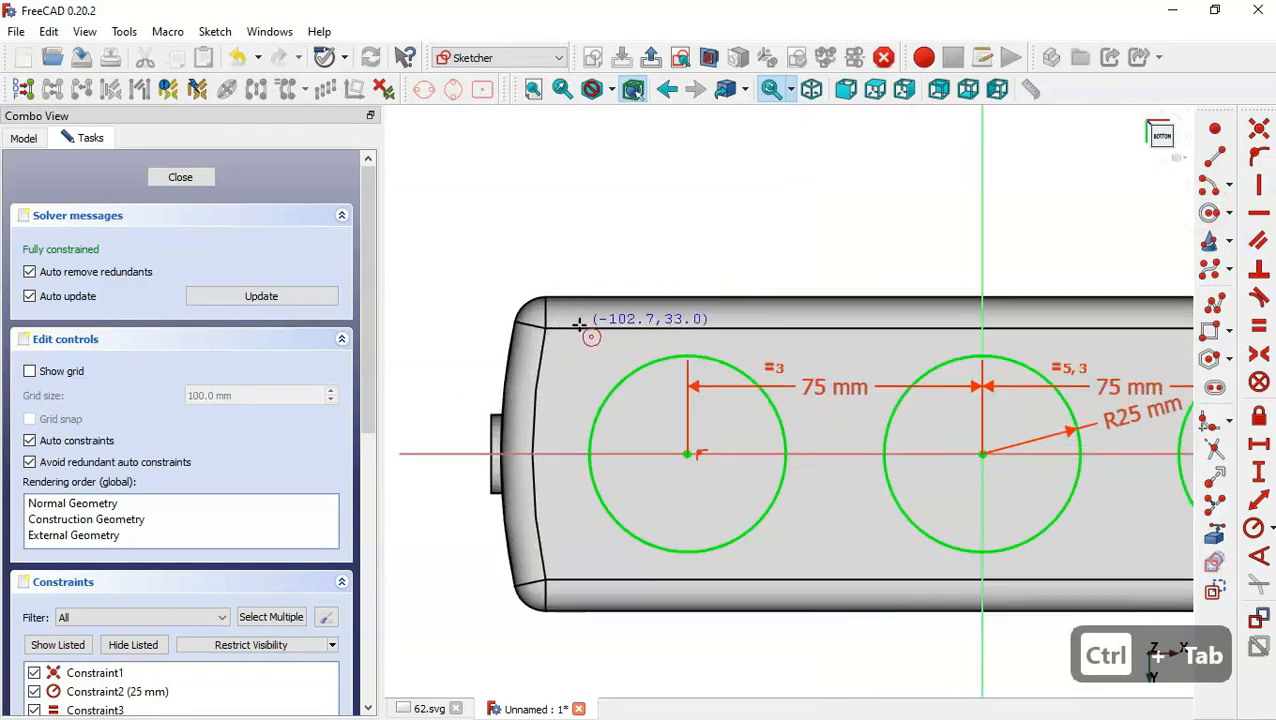
click(582, 325)
click(591, 359)
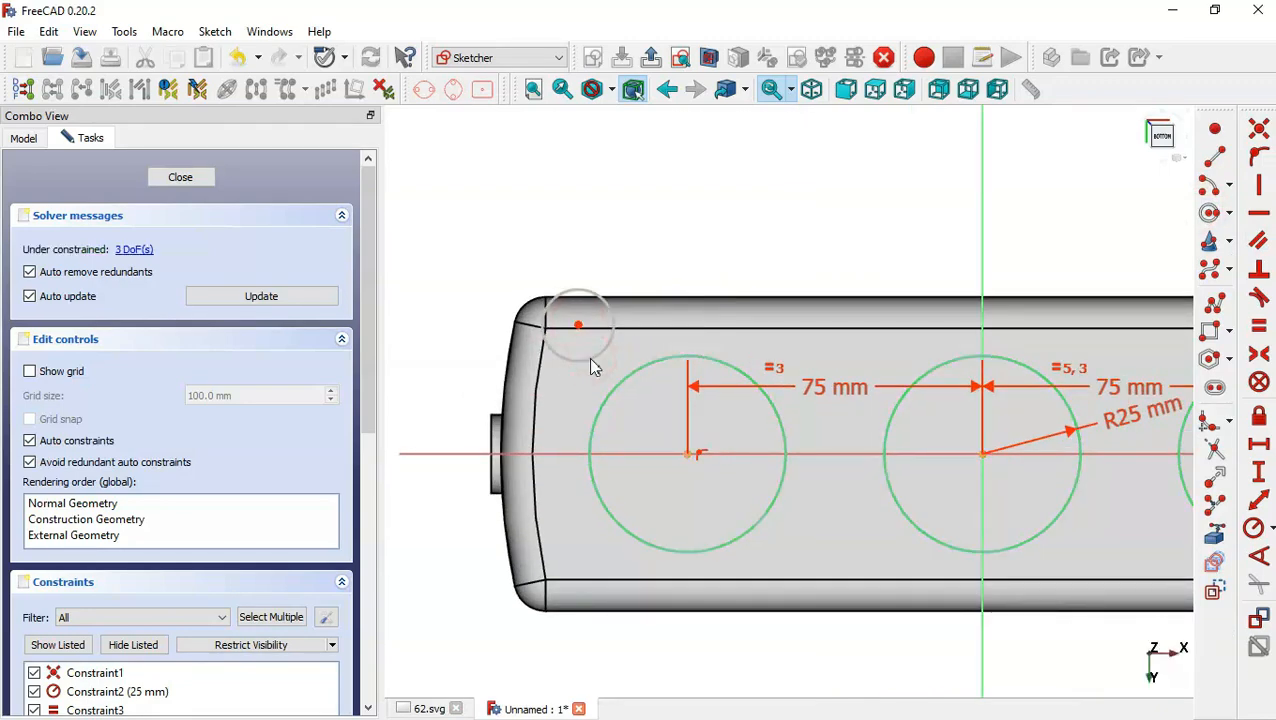
- Hide all the listed constraints of the socket circles in the sketch
scroll(472, 214, down, 1)
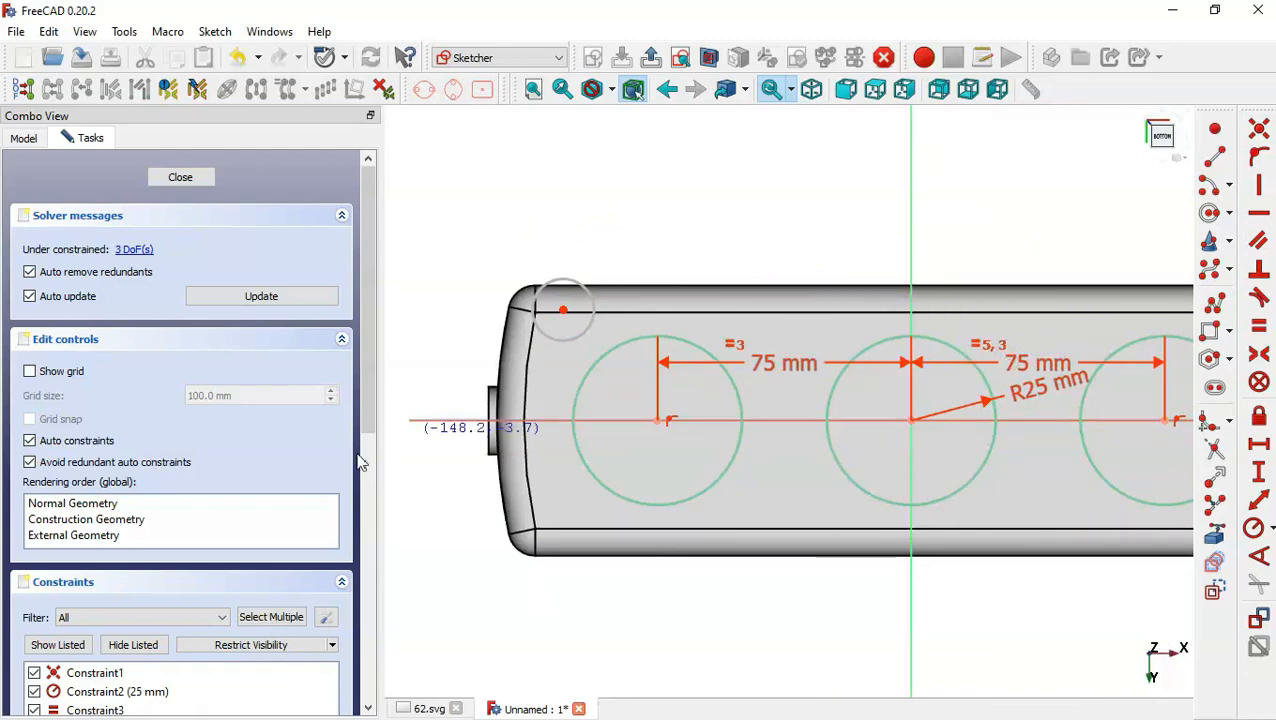
scroll(365, 424, down, 1)
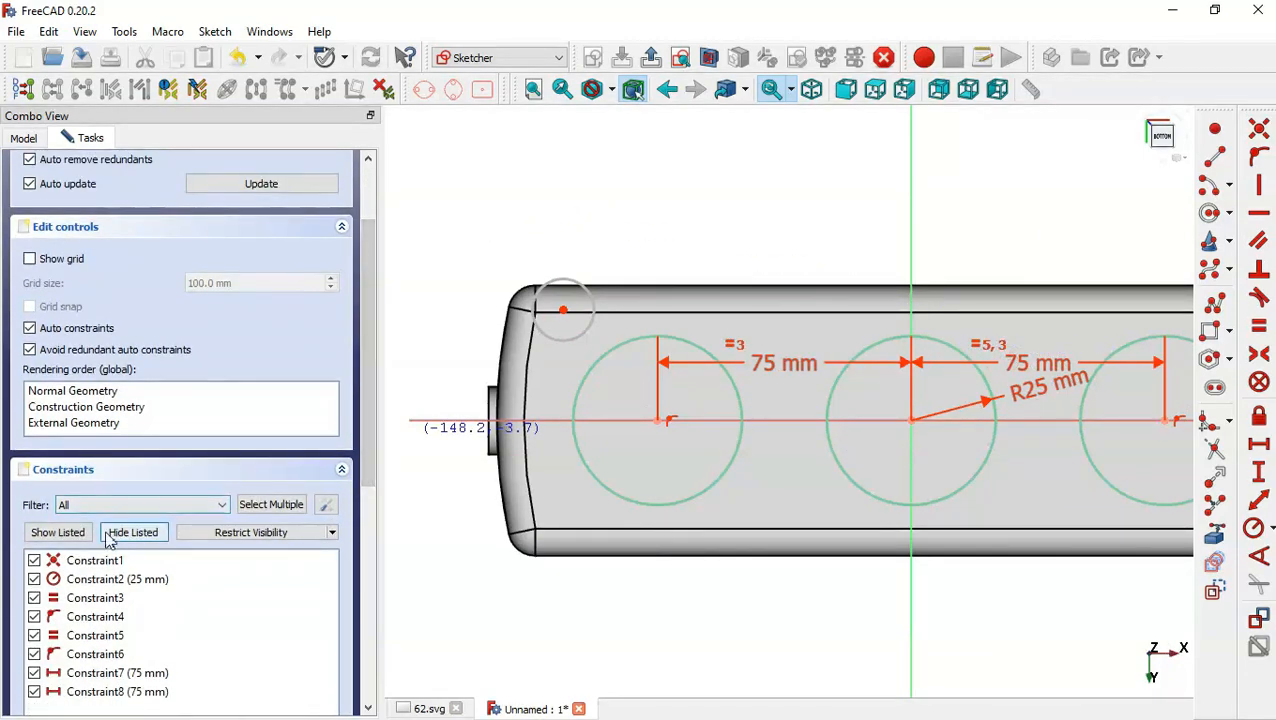
click(133, 532)
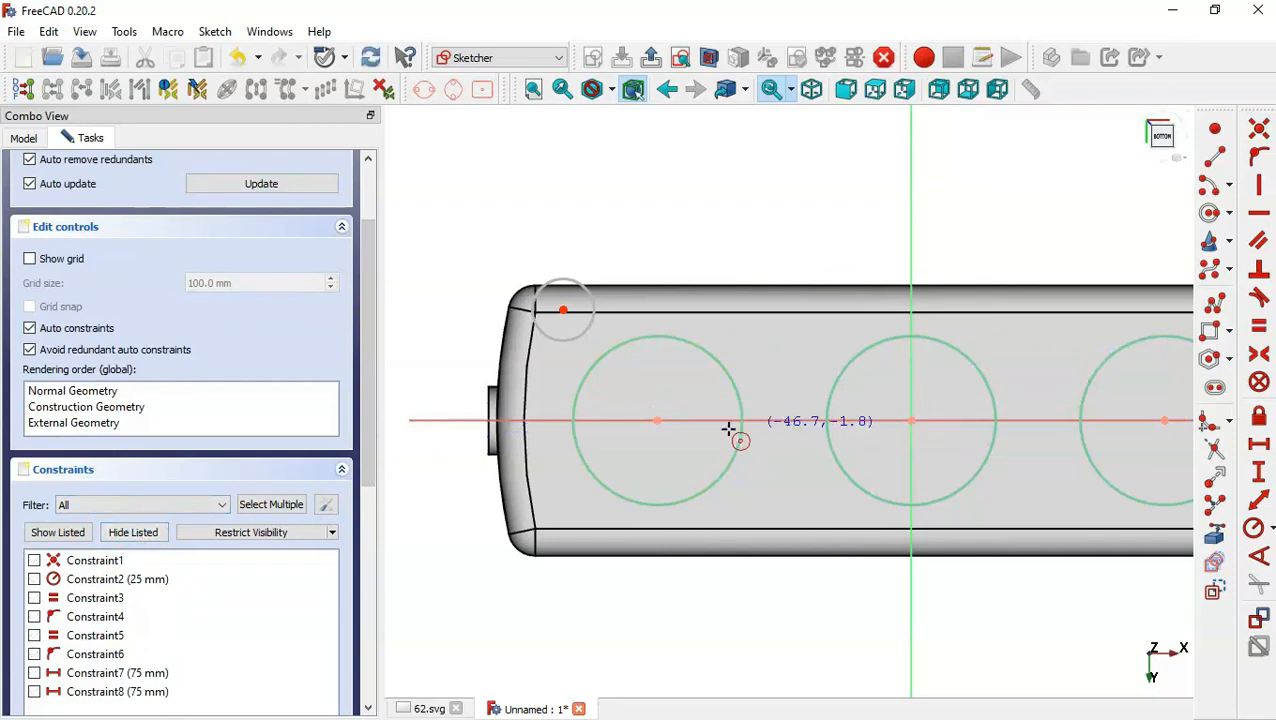
scroll(665, 440, down, 2)
scroll(660, 343, up, 2)
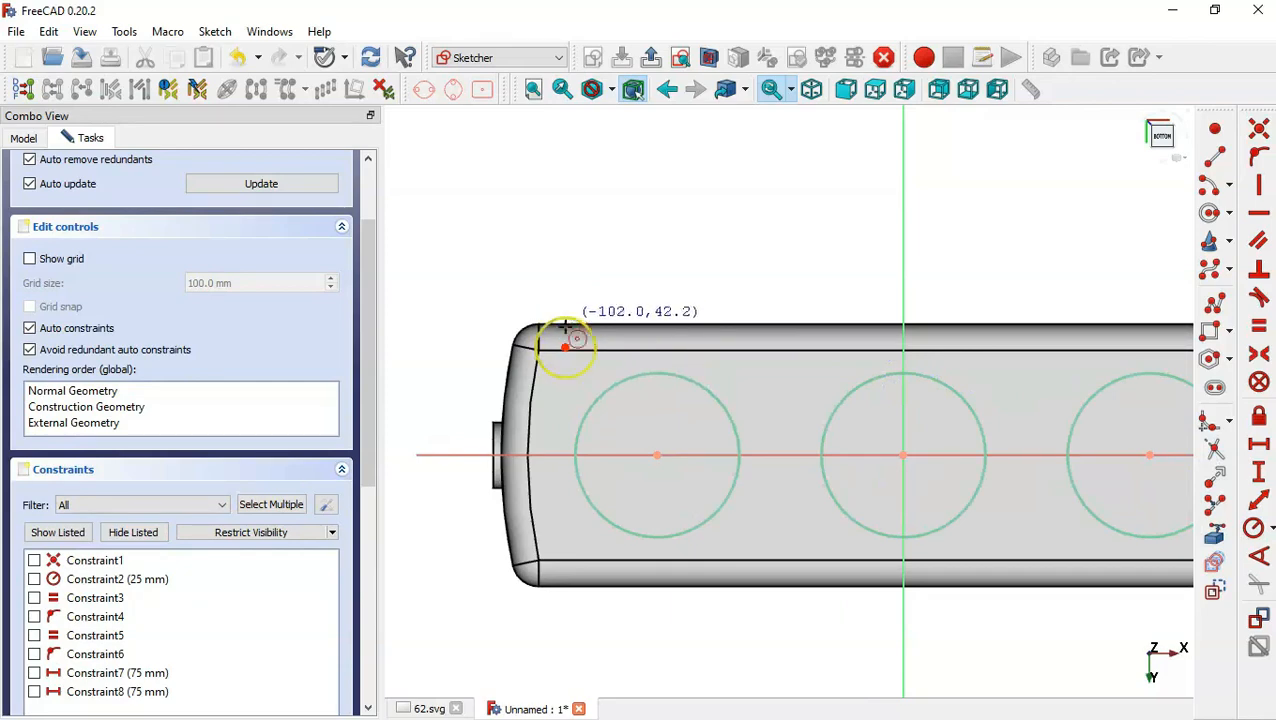
- Check the screw boss radius in the drawing and constrain the small corner circle's radius to 5 mm
key(ctrl+Tab)
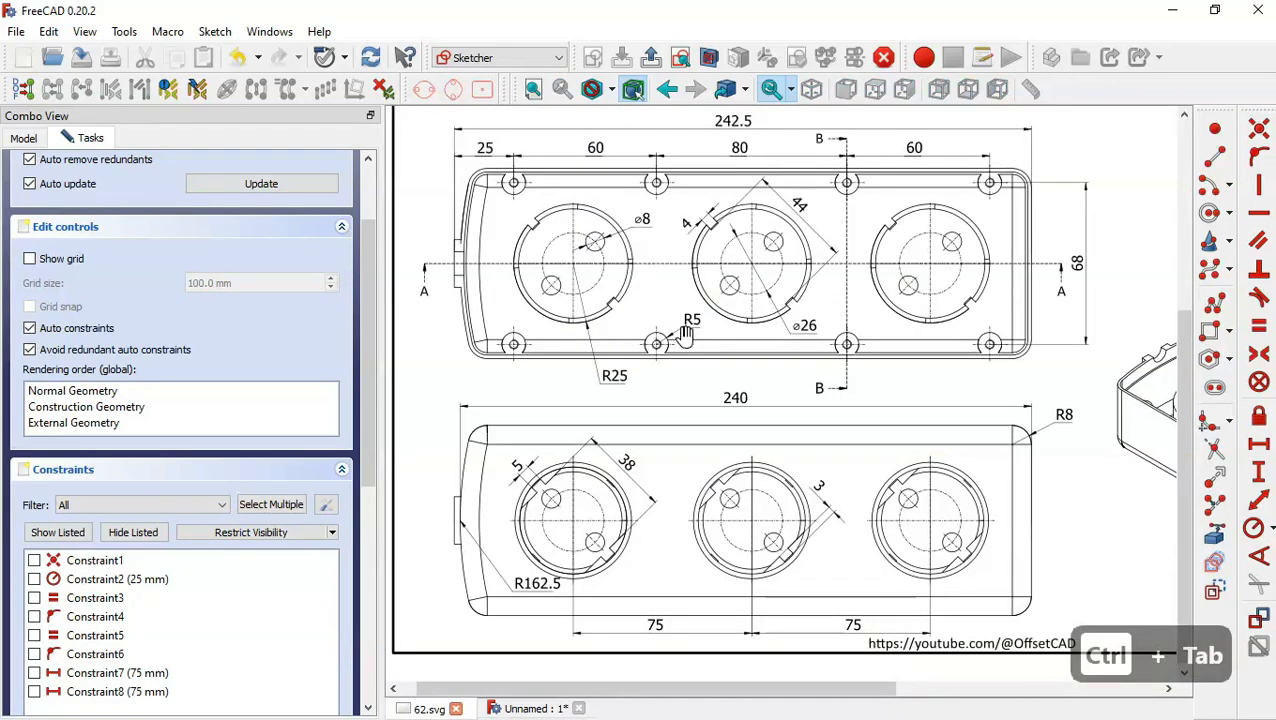
scroll(684, 257, up, 5)
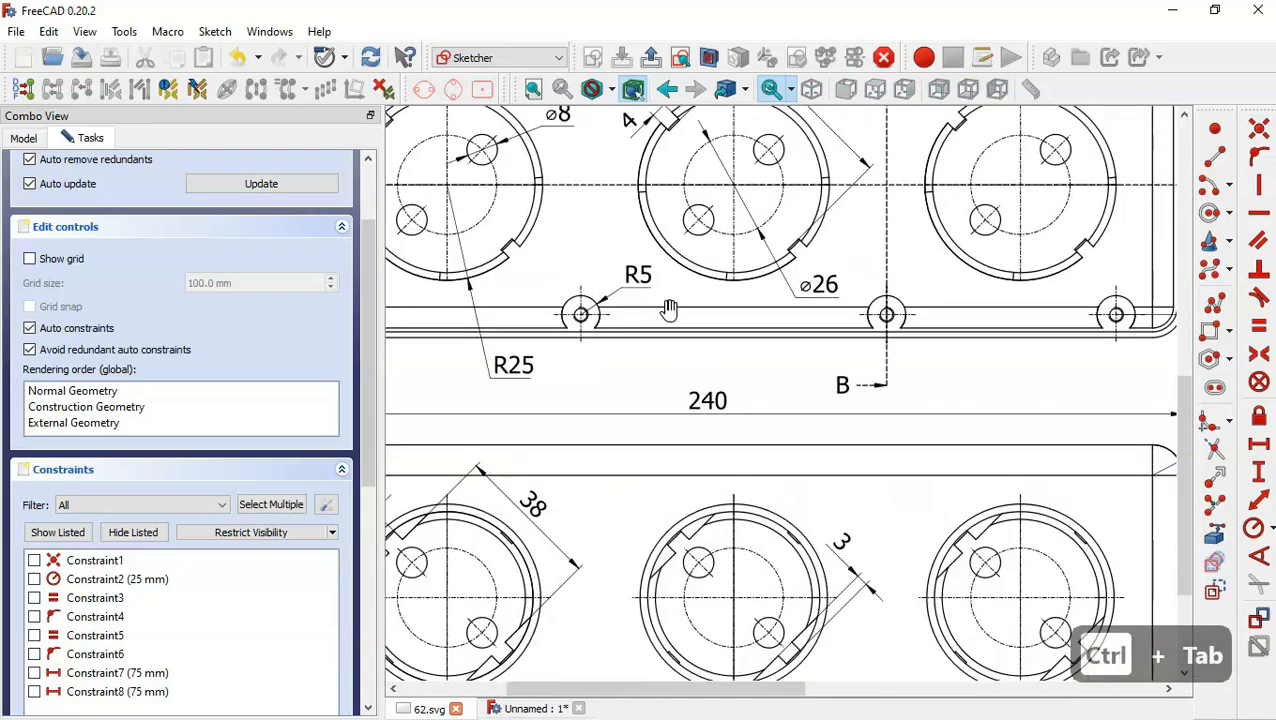
drag(671, 314, 808, 462)
key(ctrl+Tab)
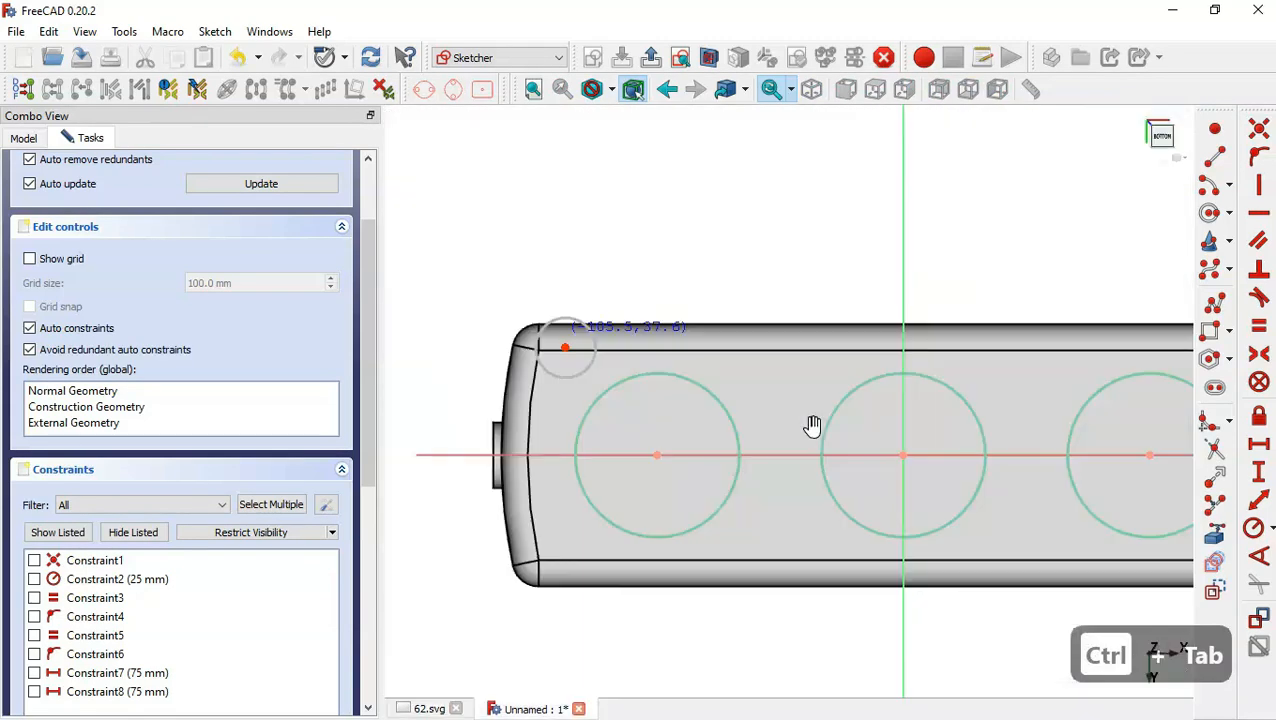
click(1255, 530)
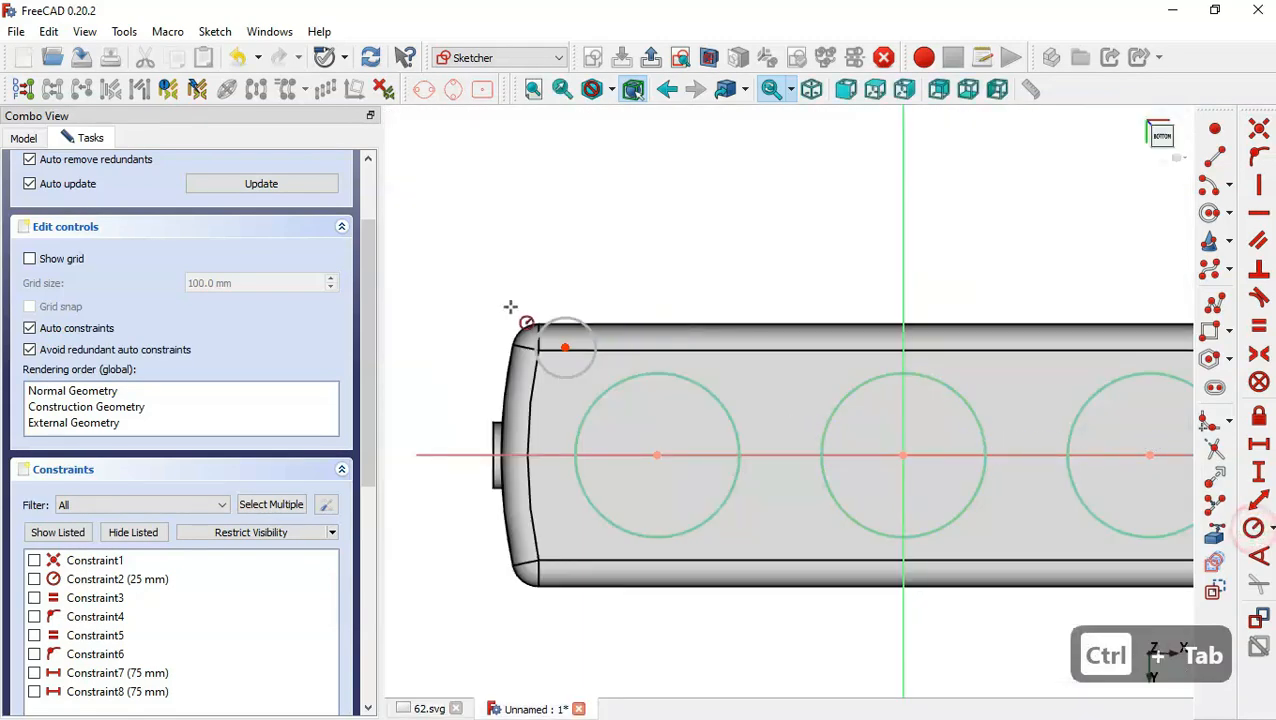
click(563, 330)
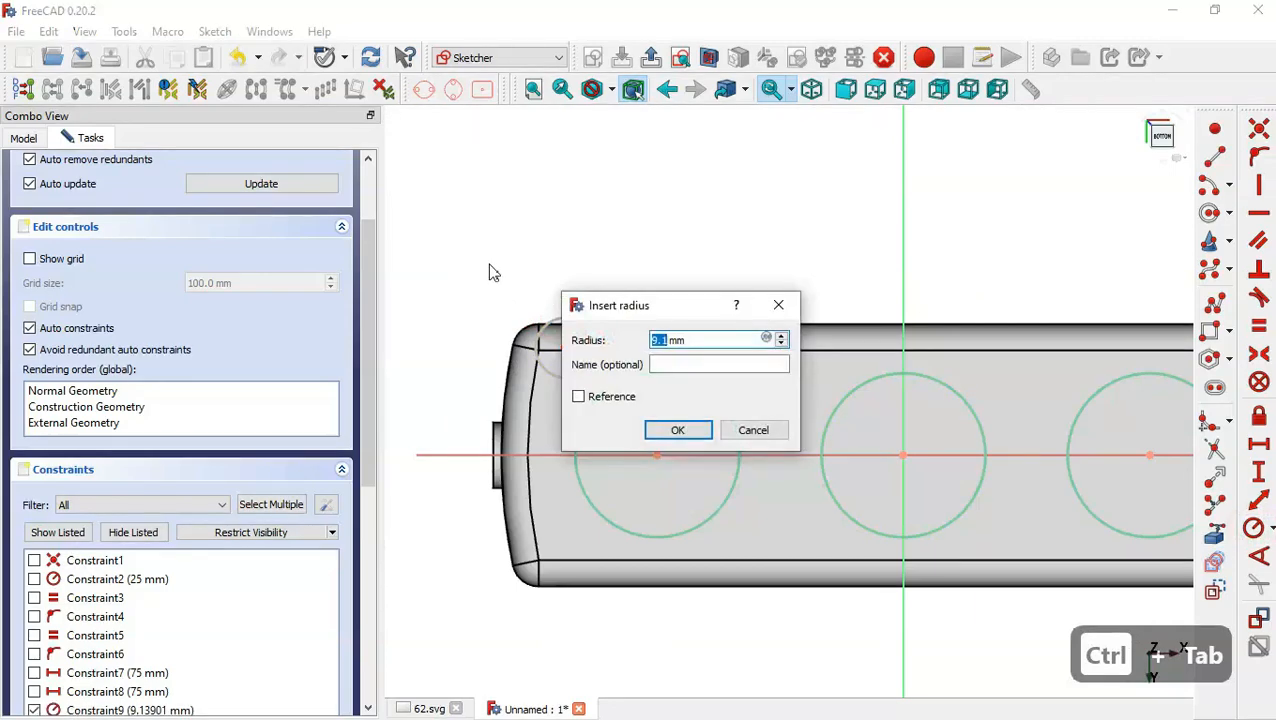
text(5)
key(Return)
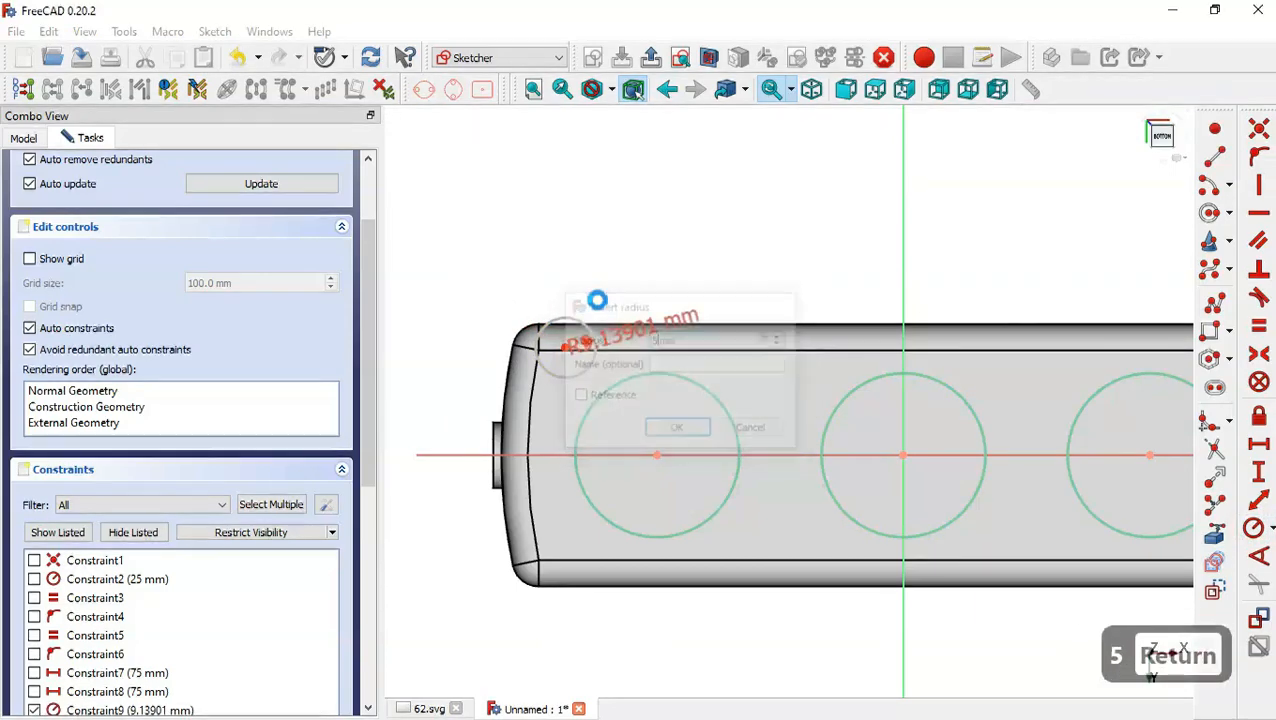
- Check the screw boss offset in the drawing and link the cable entry boss's outer edge as external geometry
key(ctrl+Tab)
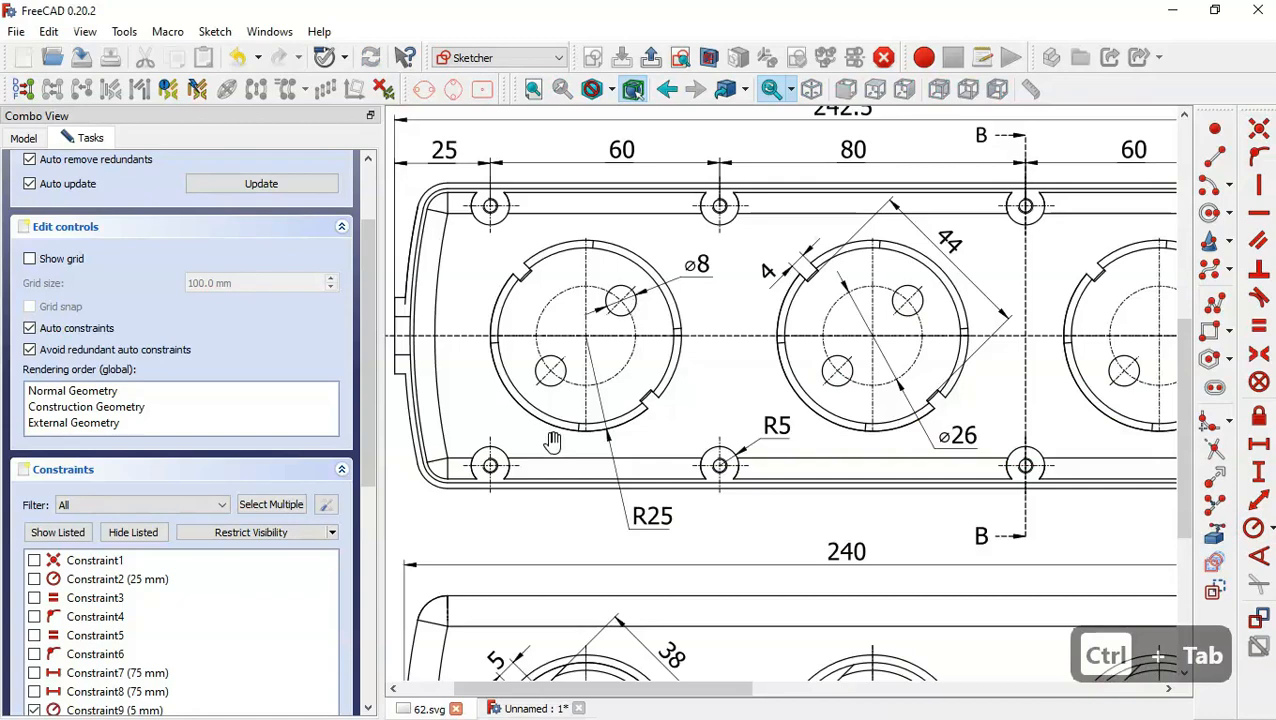
drag(618, 366, 779, 440)
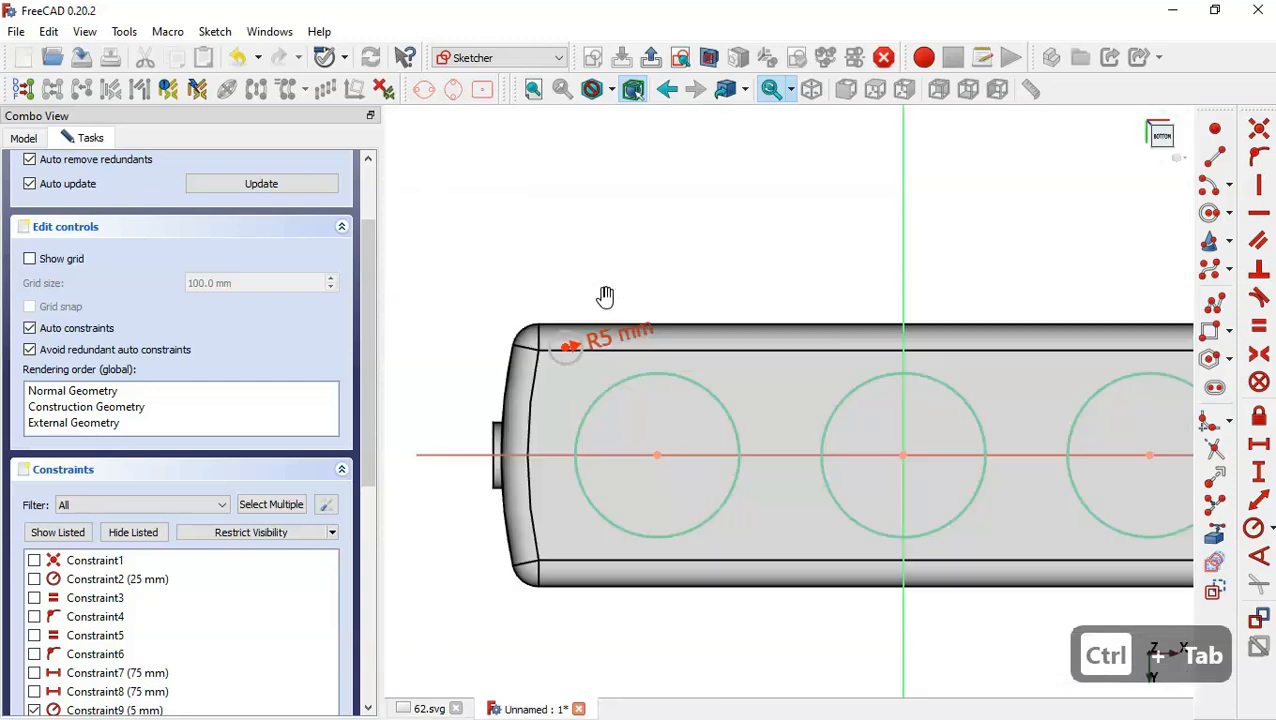
key(ctrl+Tab)
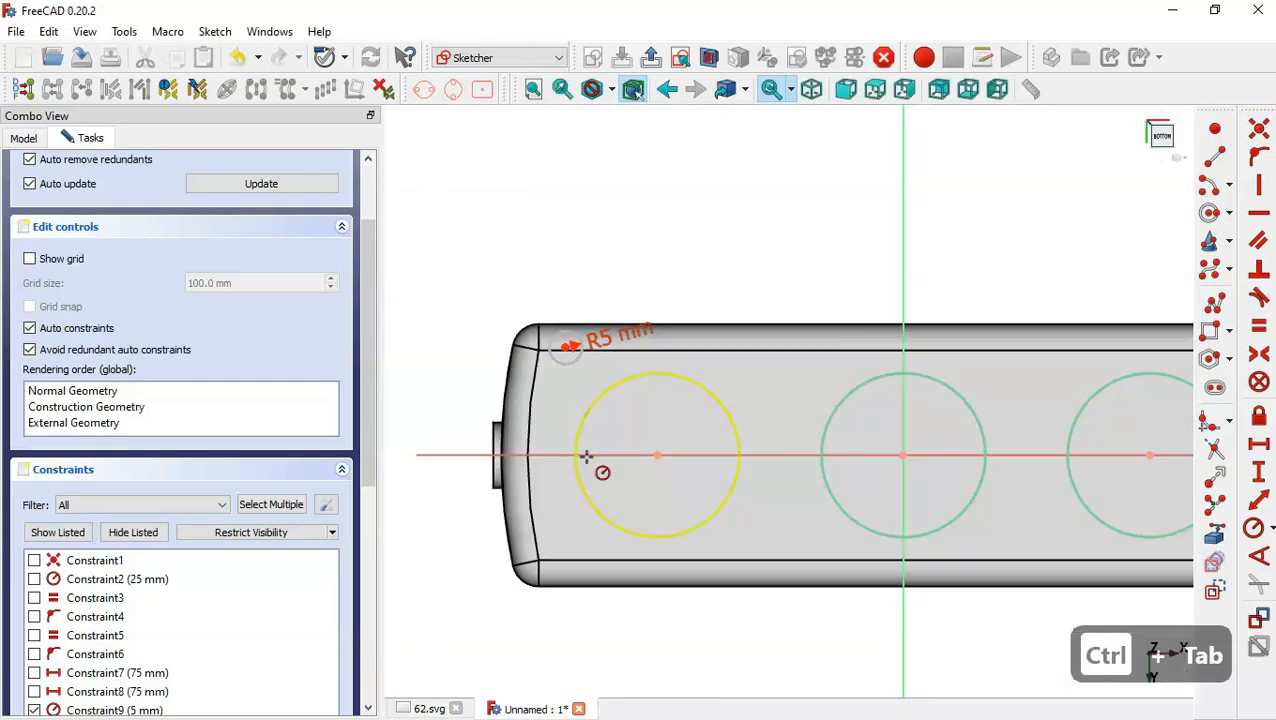
click(1212, 538)
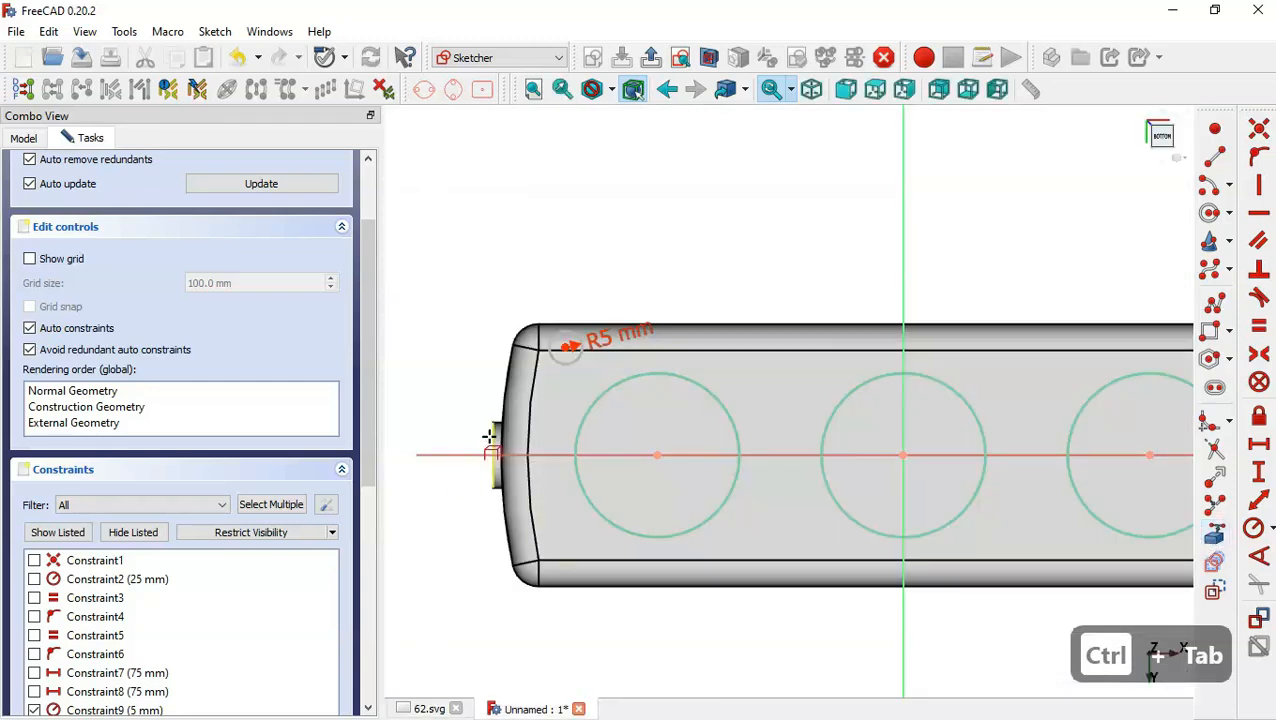
click(491, 437)
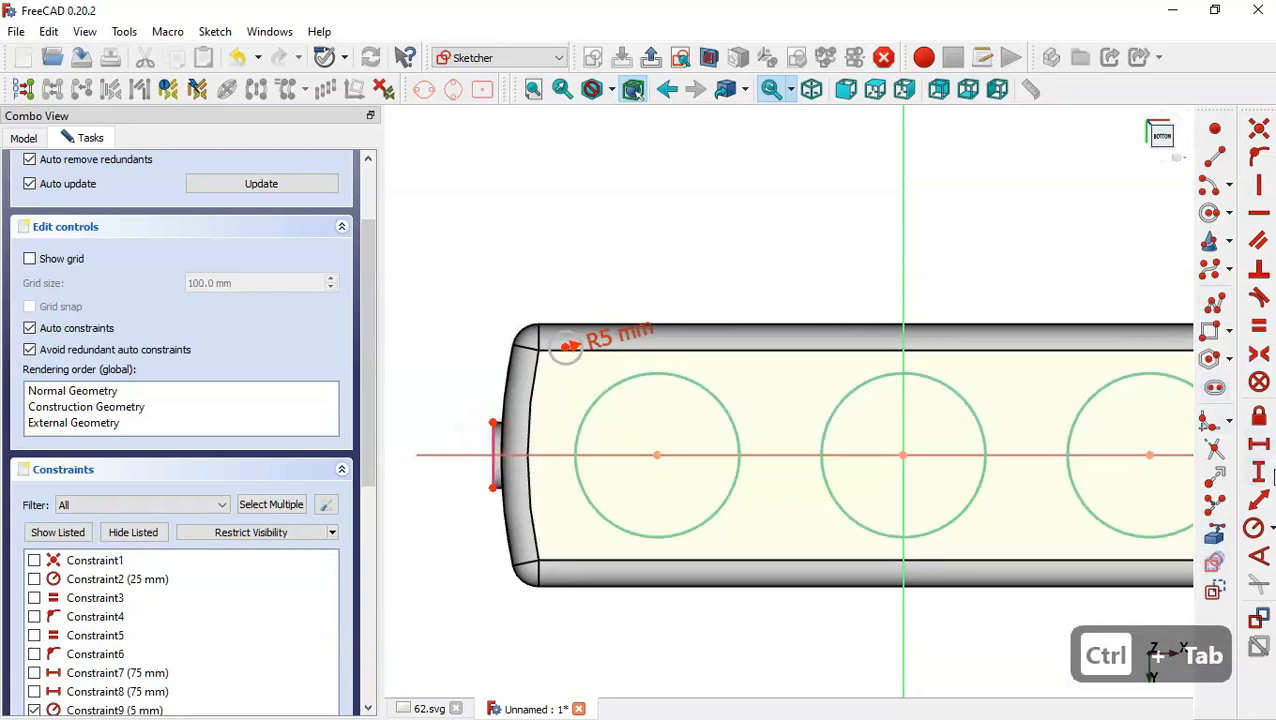
- Constrain the 5 mm radius circle's centre 25 mm horizontally from the upper endpoint of the linked cable entry edge
click(1259, 445)
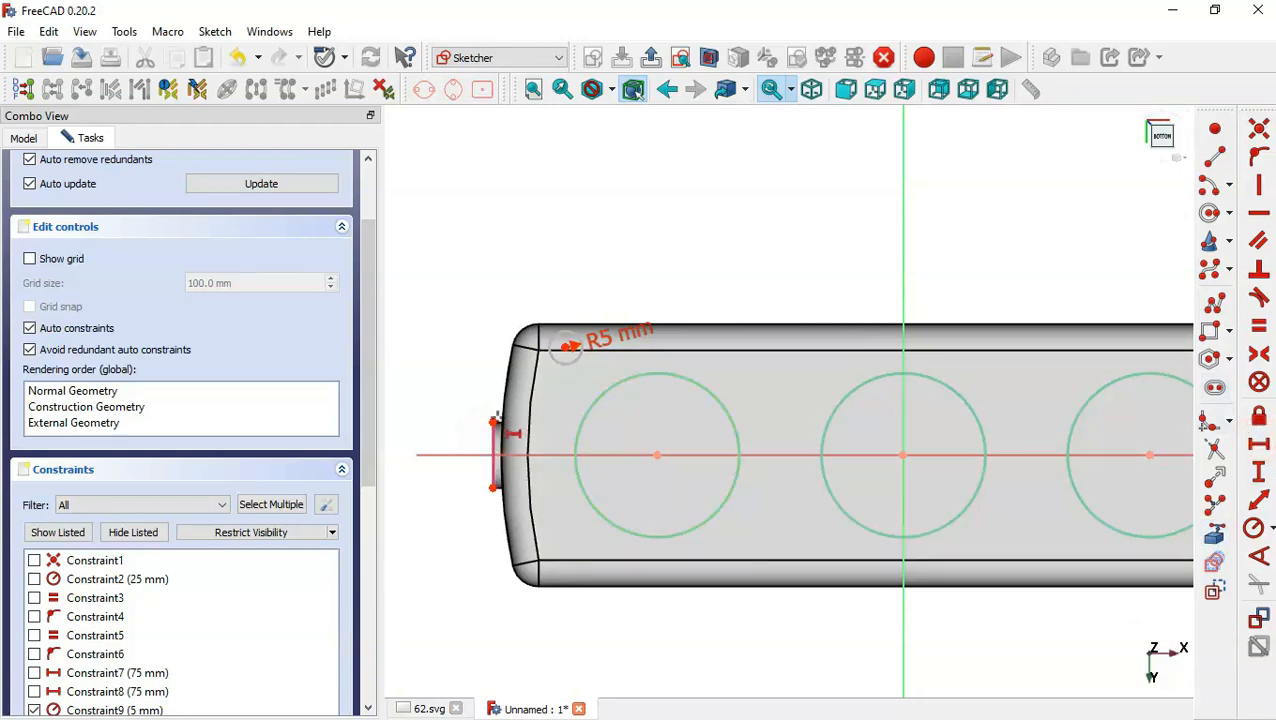
click(492, 422)
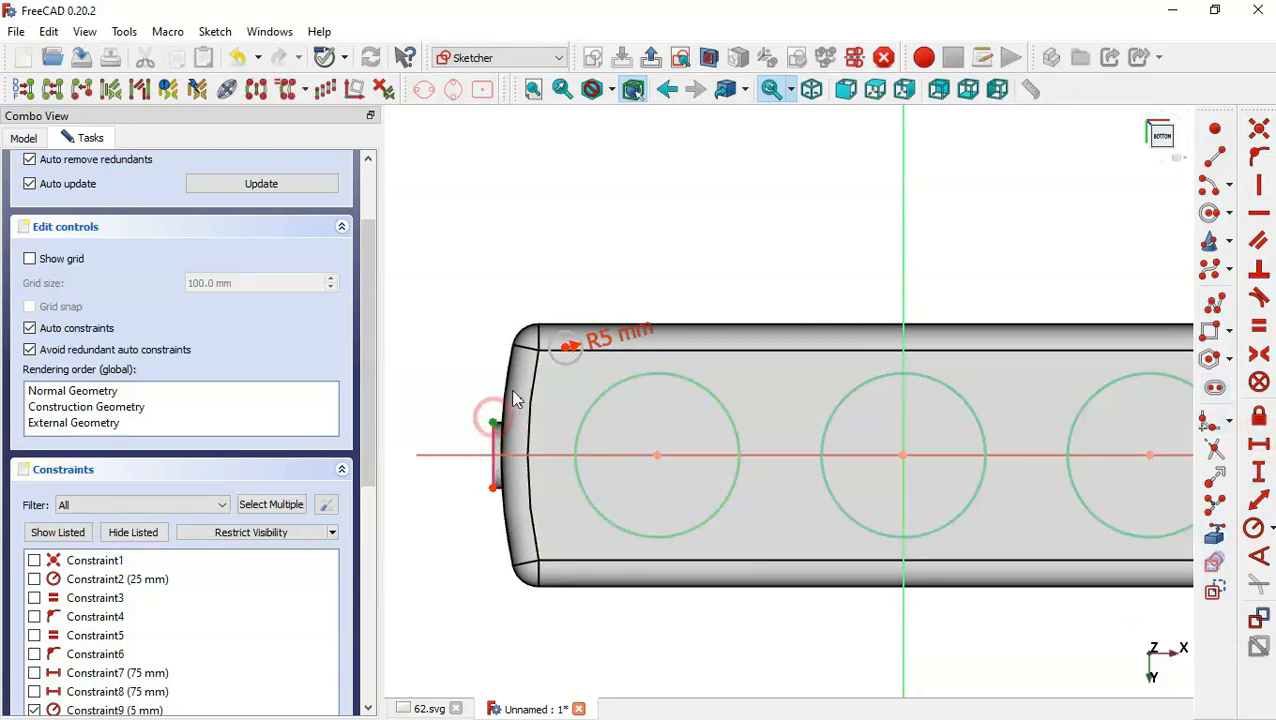
click(568, 346)
text(25)
key(Return)
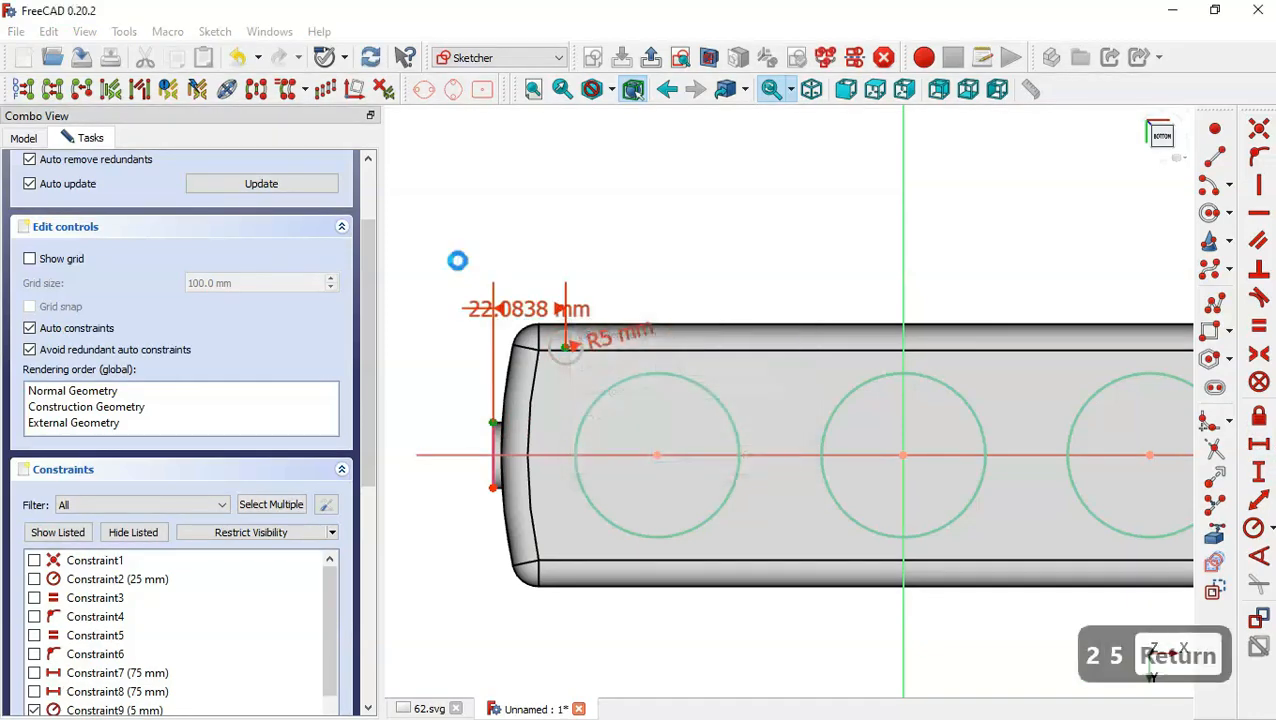
- Check the screw boss spacing in the drawing and constrain the small circle's centre 68/2 mm vertically from the first socket circle's centre
key(ctrl+Tab)
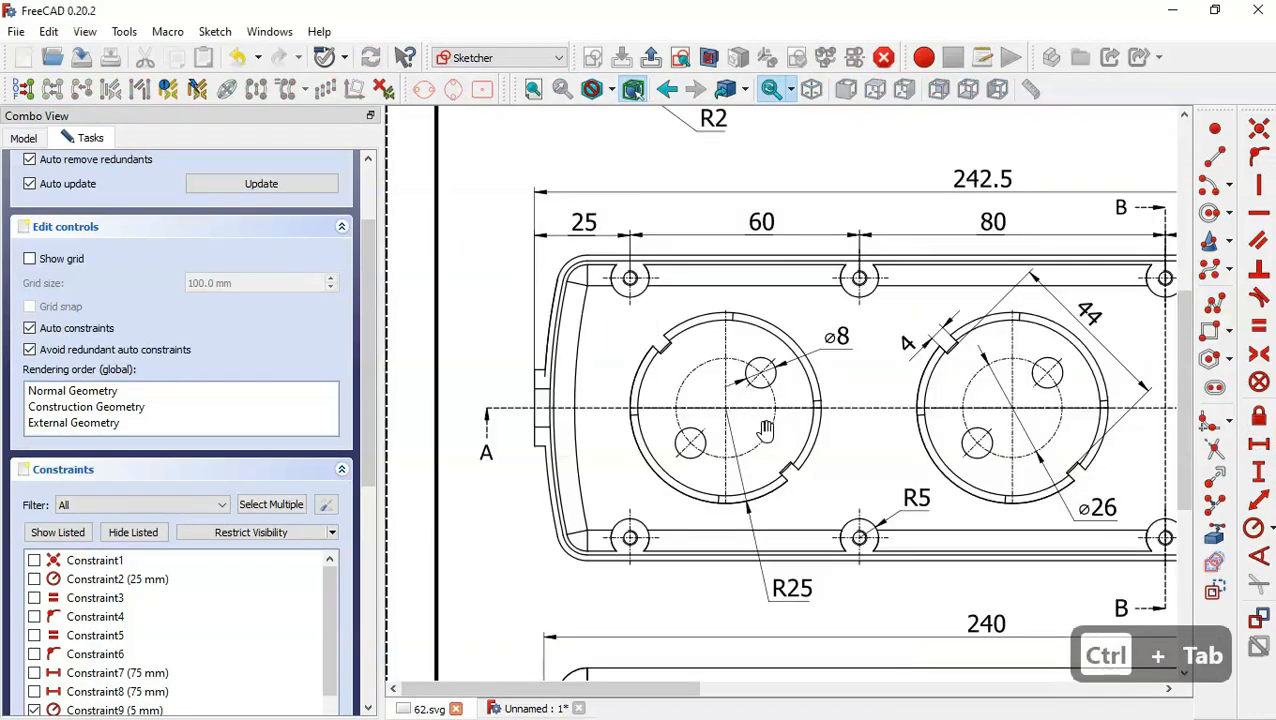
drag(765, 428, 574, 429)
drag(943, 450, 718, 418)
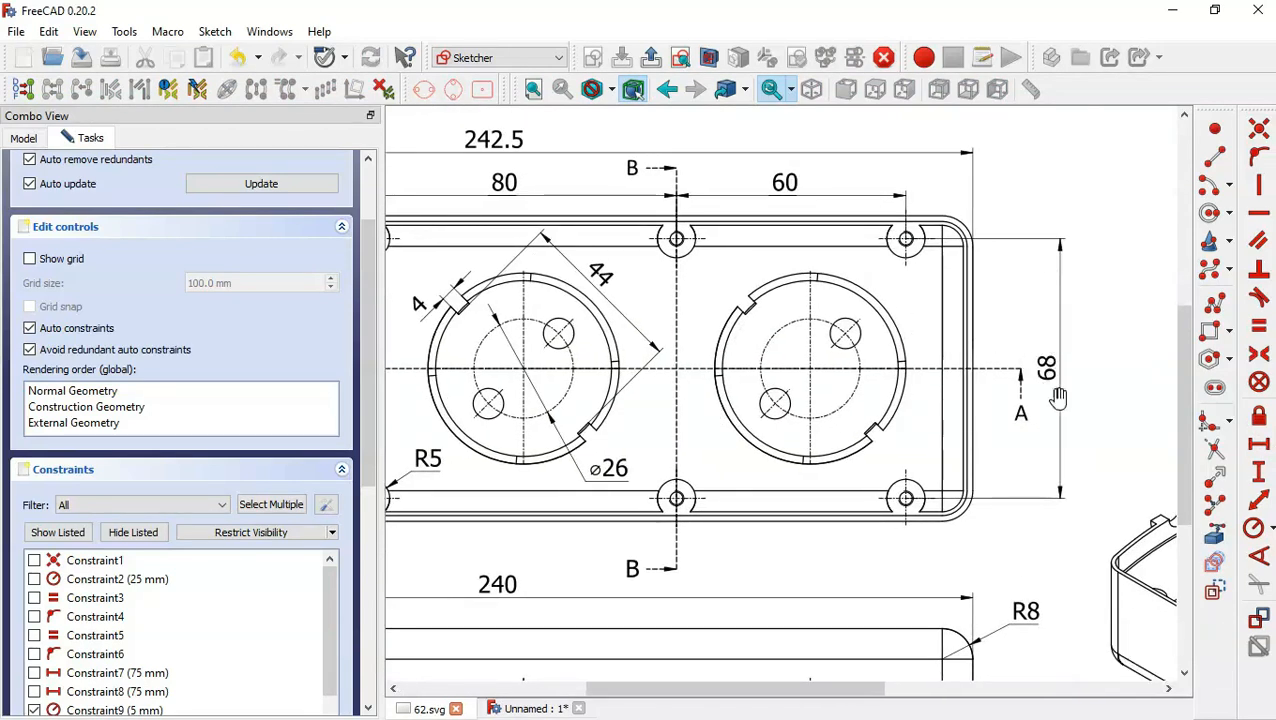
key(ctrl+Tab)
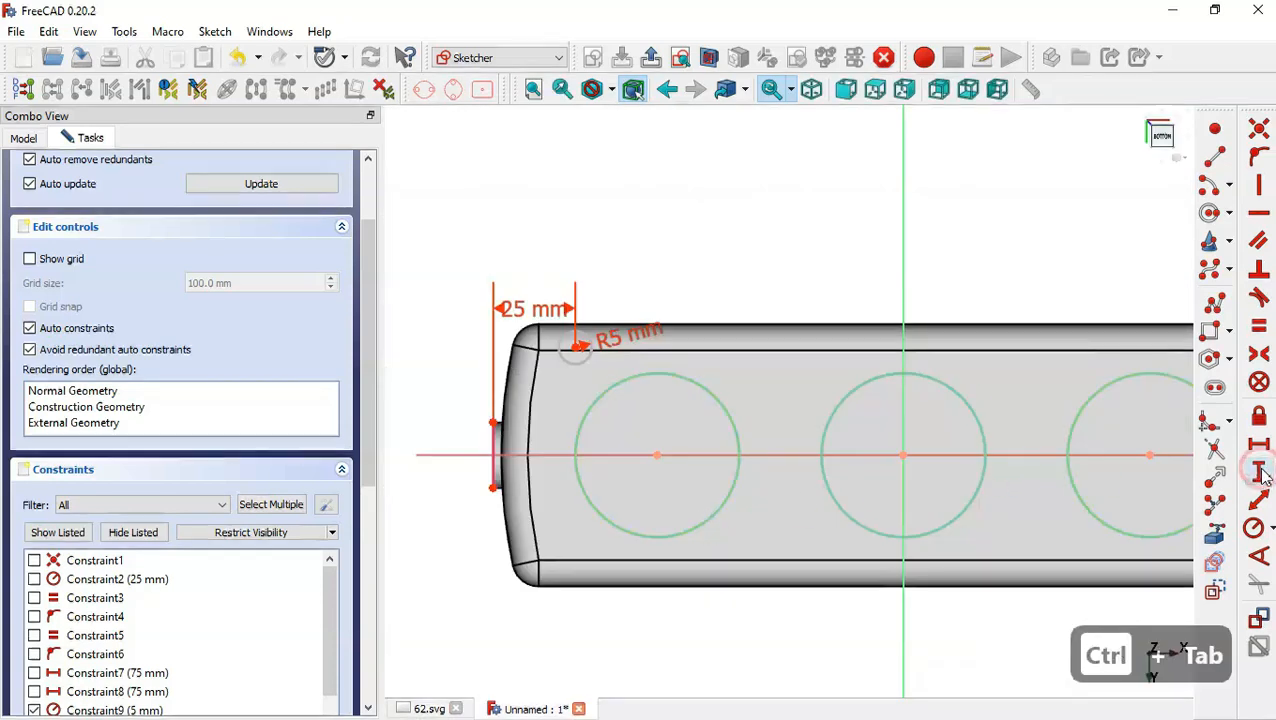
click(656, 455)
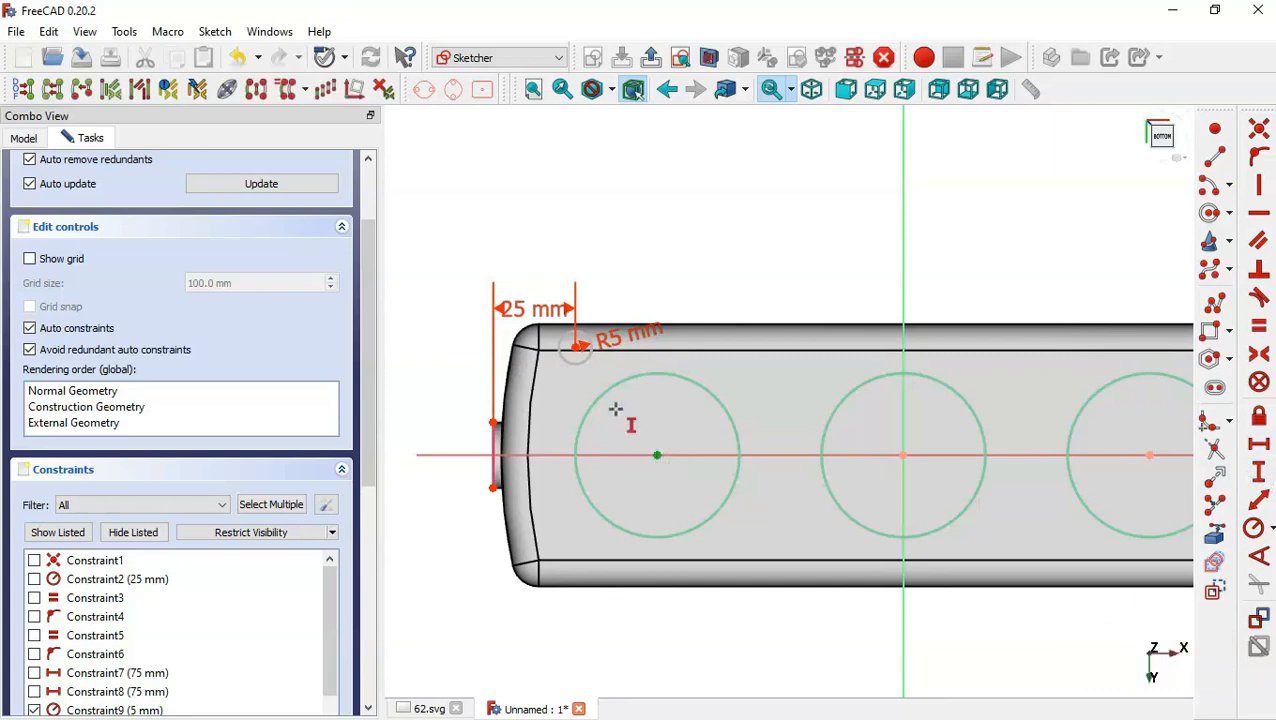
click(577, 345)
text(68)
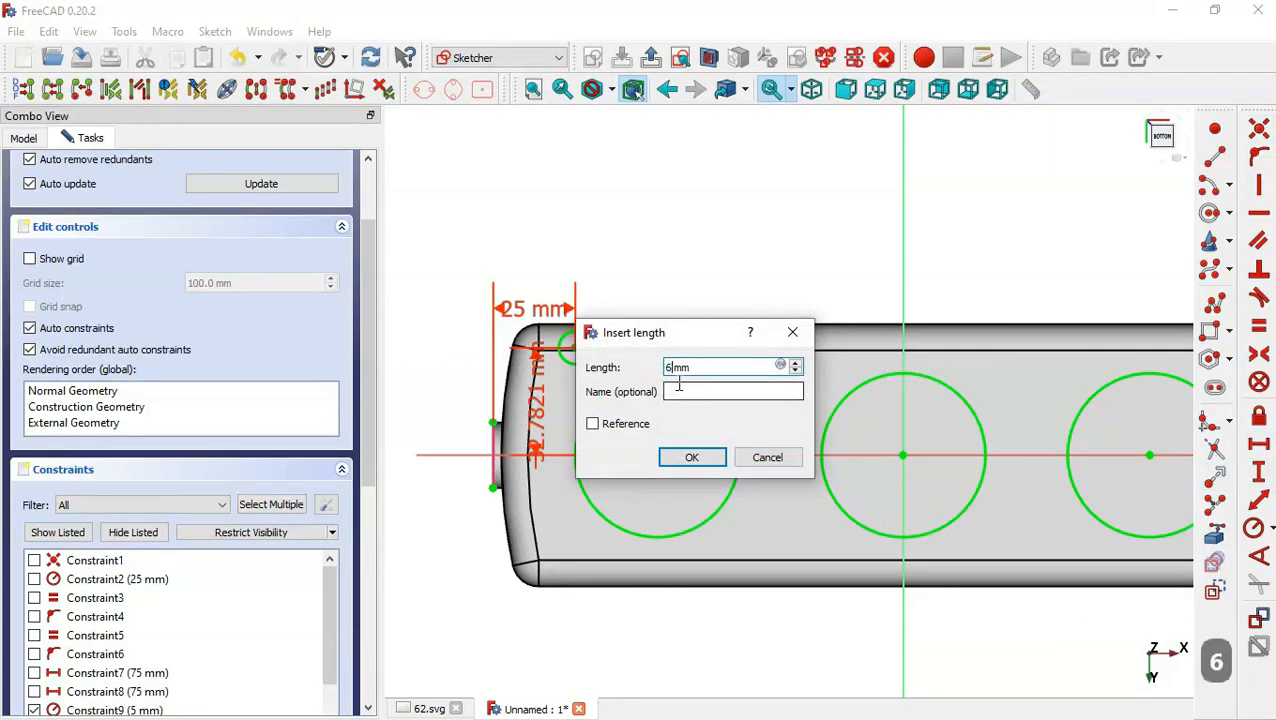
text(/2)
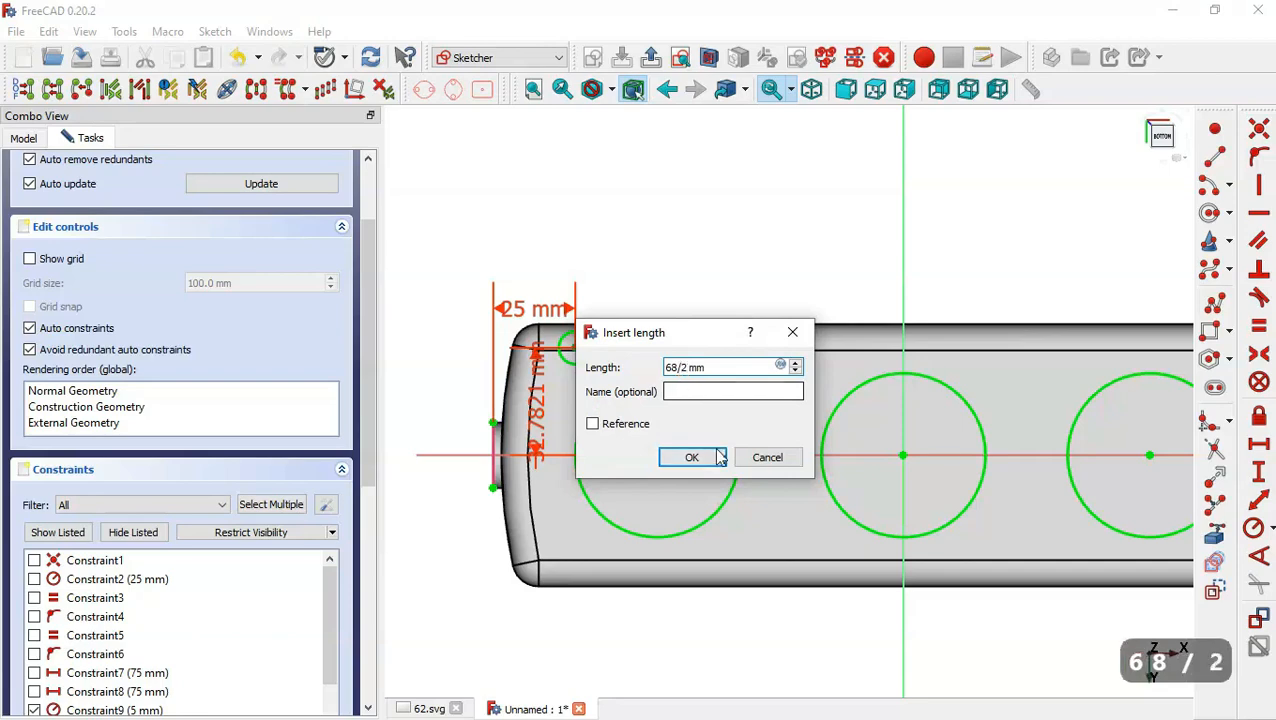
click(713, 455)
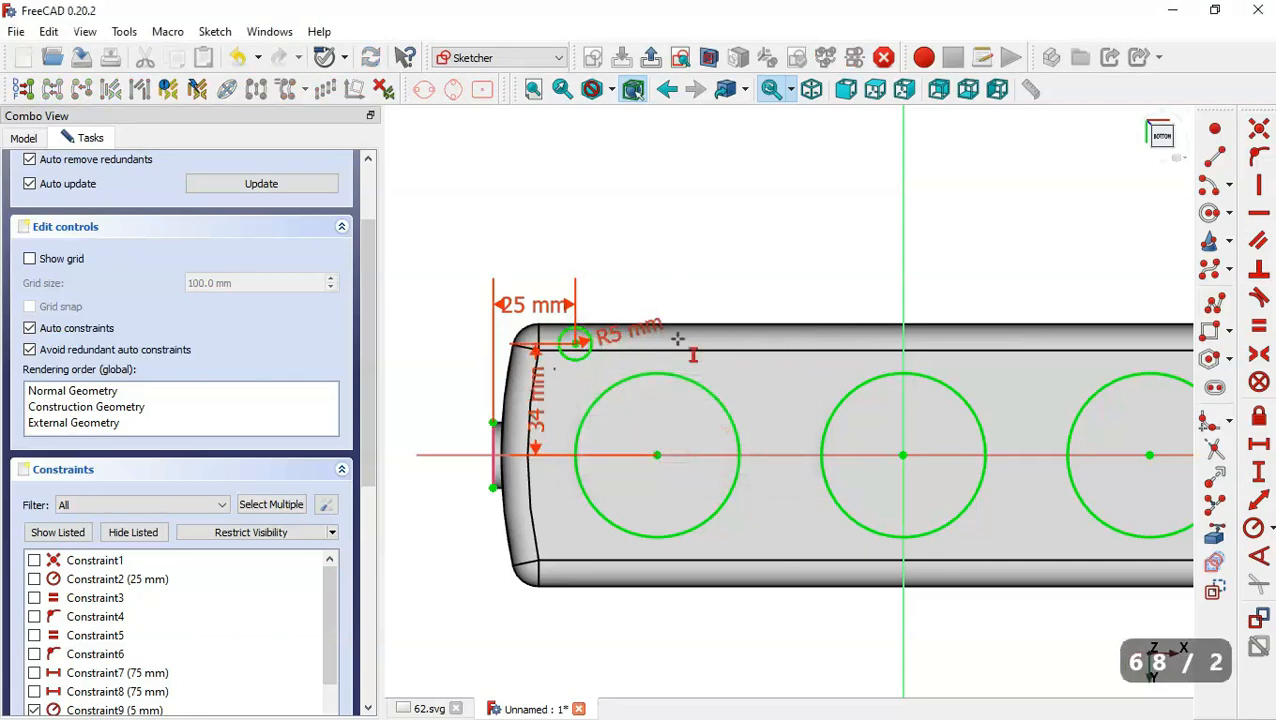
- Check the boss layout in the drawing and clone the 5 mm radius circle to the housing's upper edge between the first and middle sockets
key(ctrl+Tab)
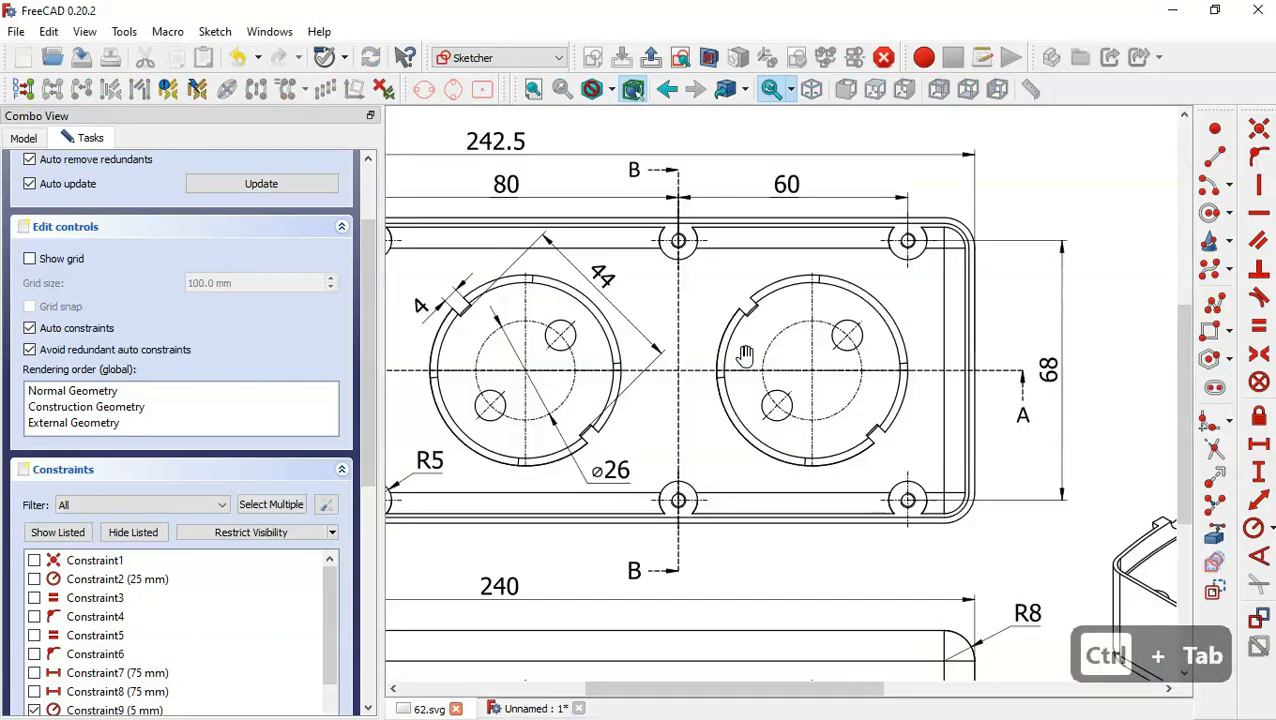
mouse_move(648, 404)
mouse_down()
mouse_move(814, 496)
mouse_move(887, 519)
mouse_up()
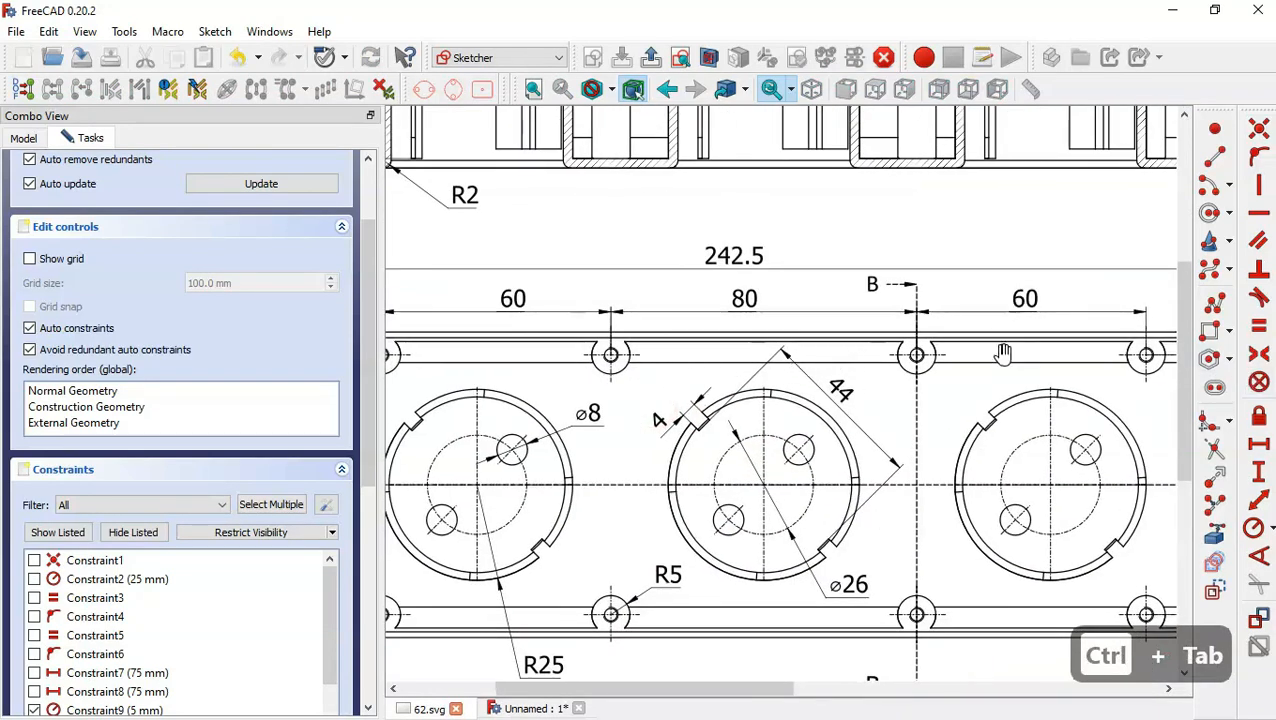
key(ctrl+Tab)
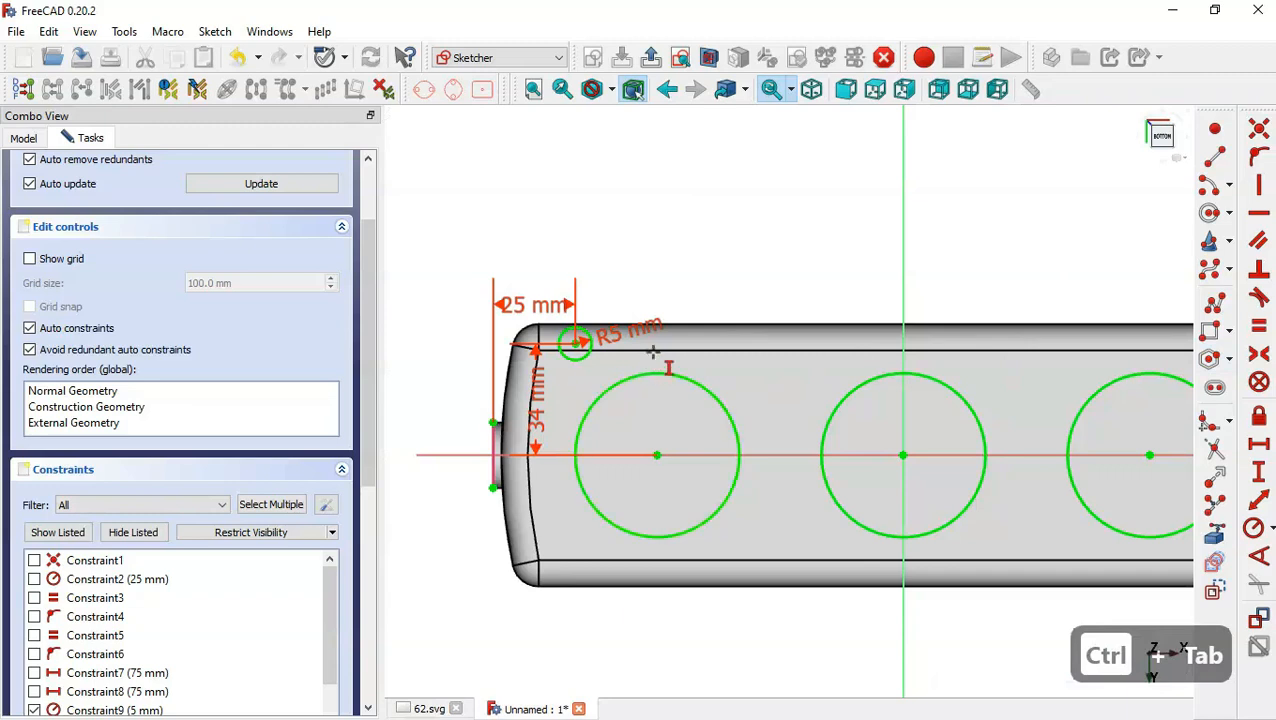
key(Escape)
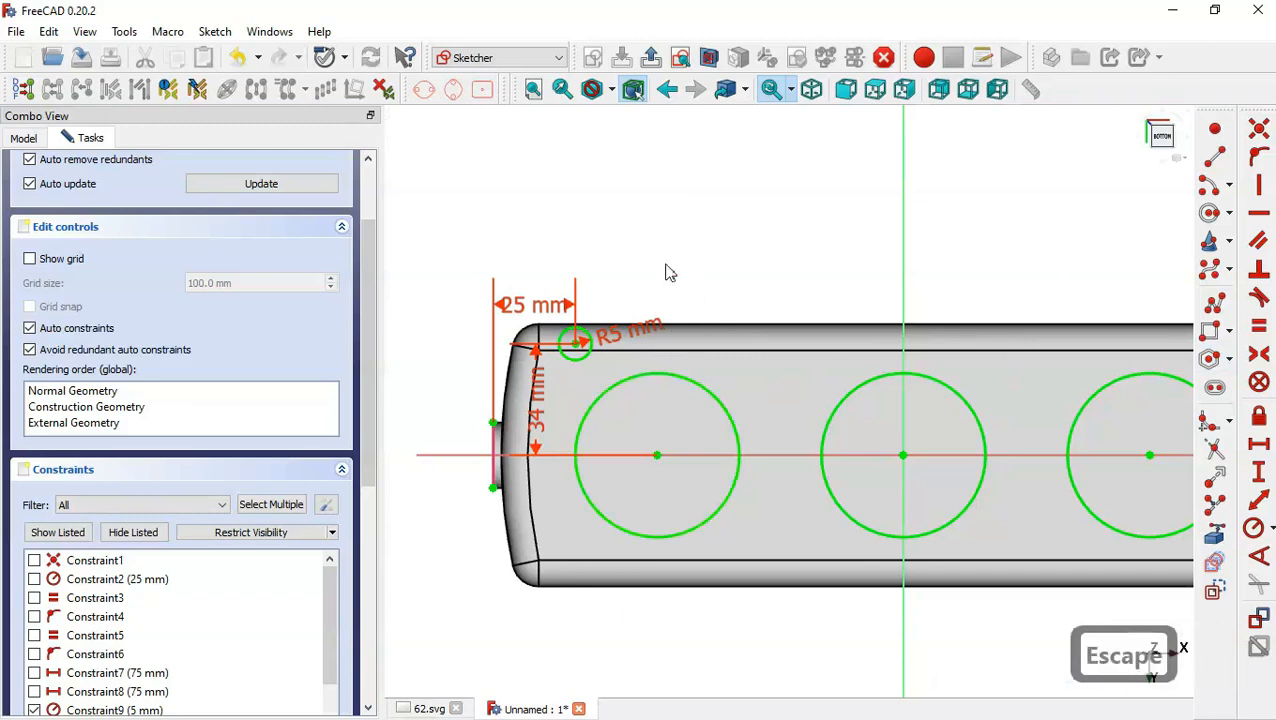
click(581, 362)
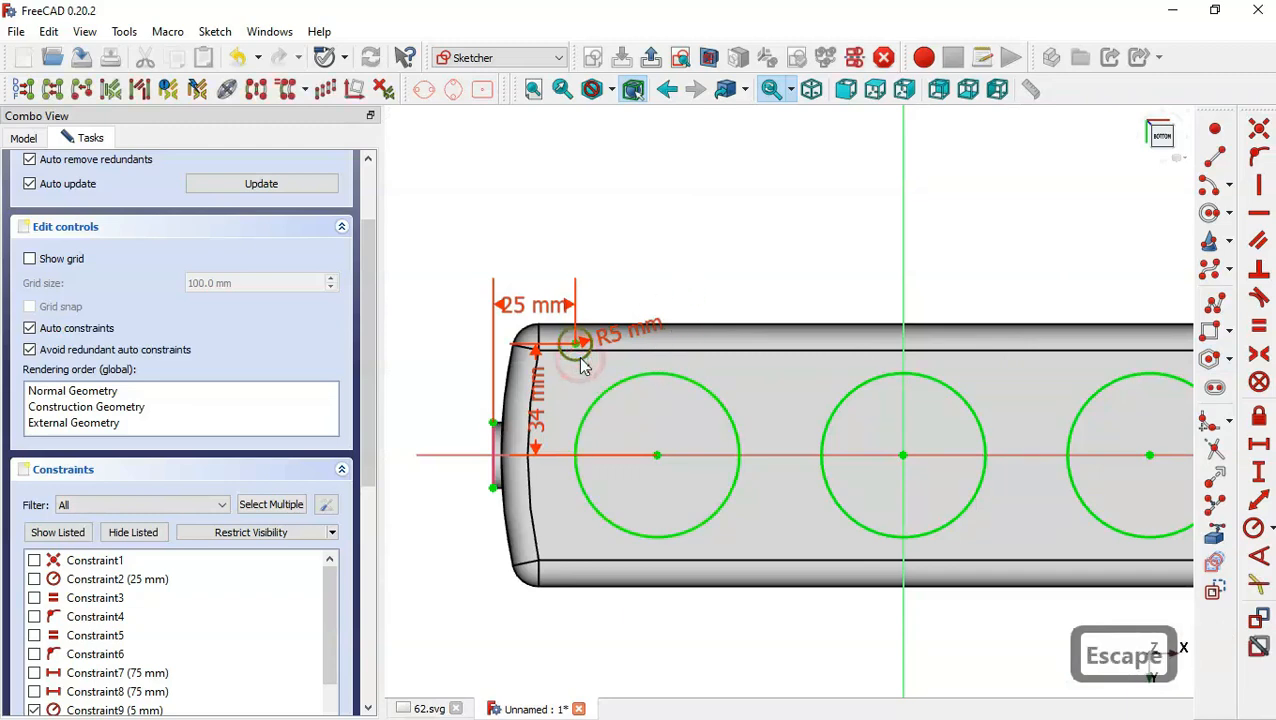
click(287, 90)
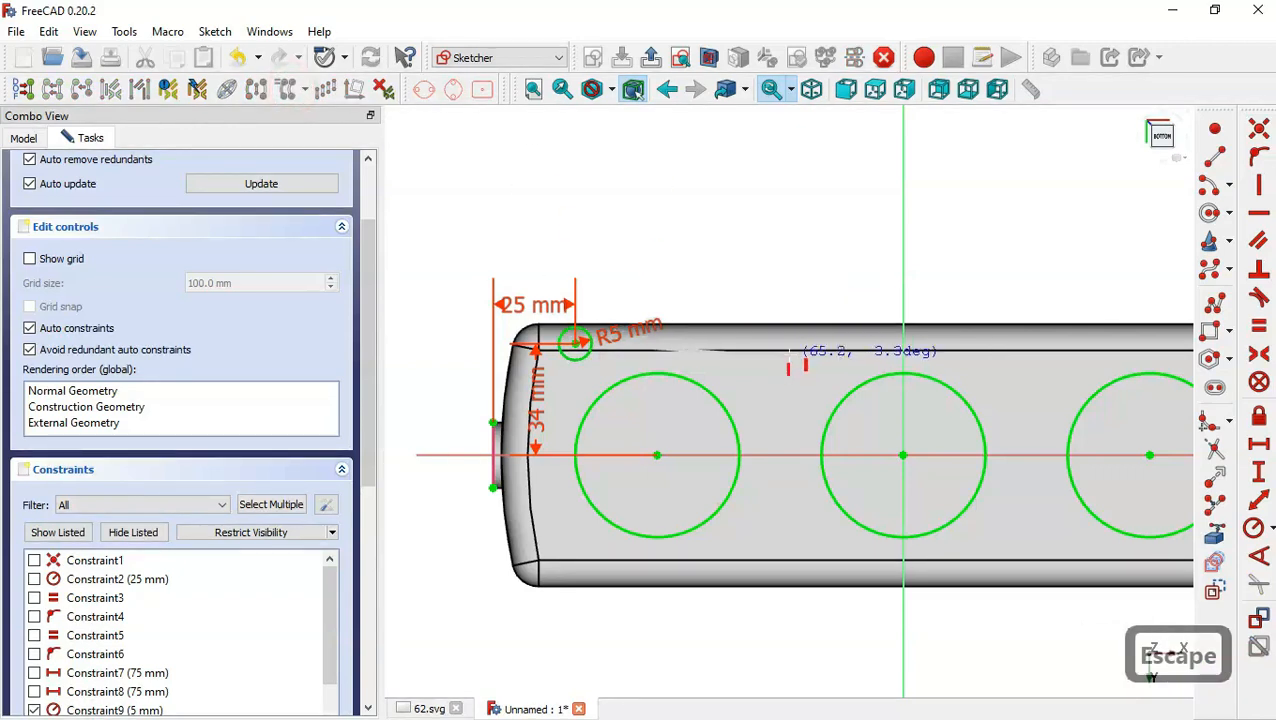
click(788, 334)
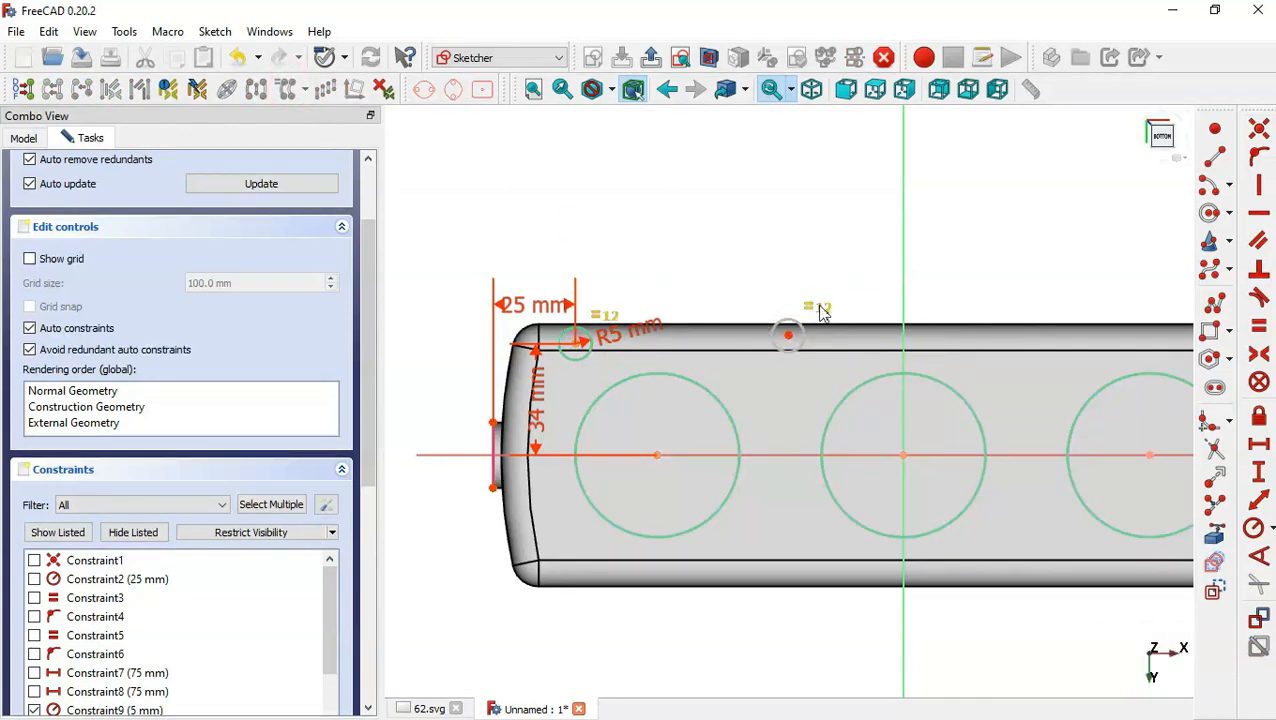
- Mirror the two small boss circles about the sketch's vertical axis
click(801, 354)
click(589, 356)
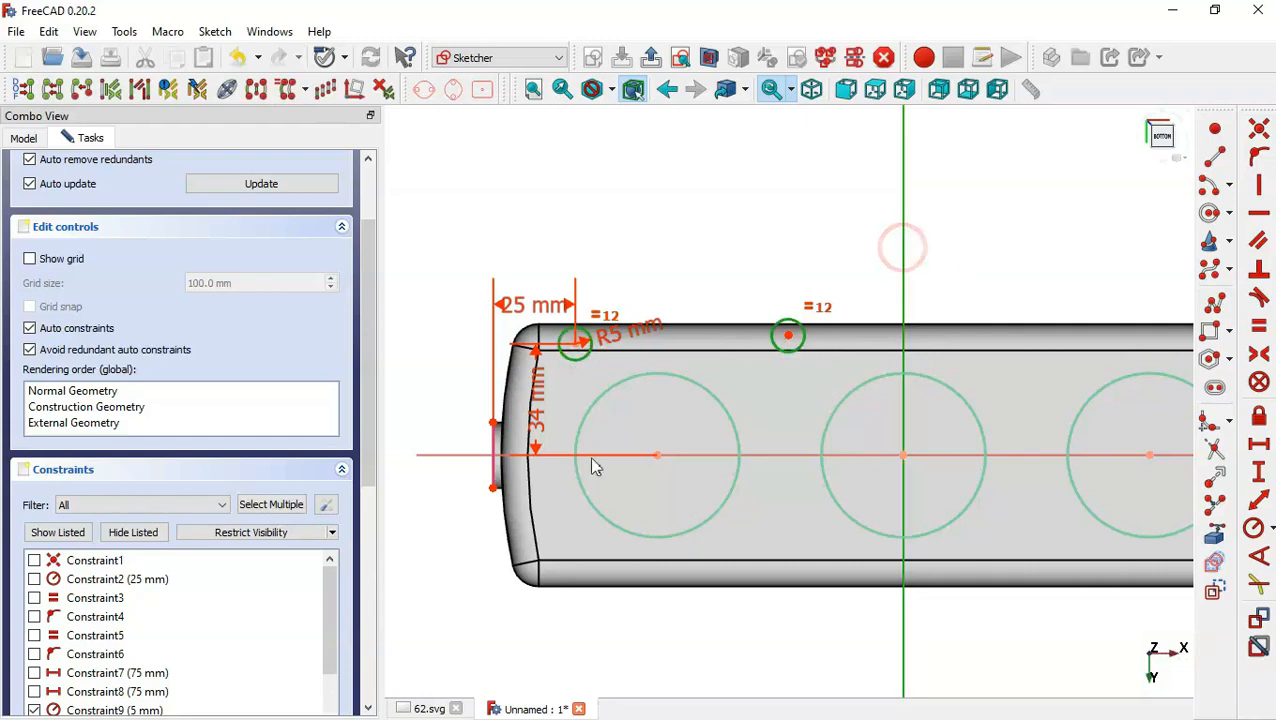
scroll(588, 482, down, 4)
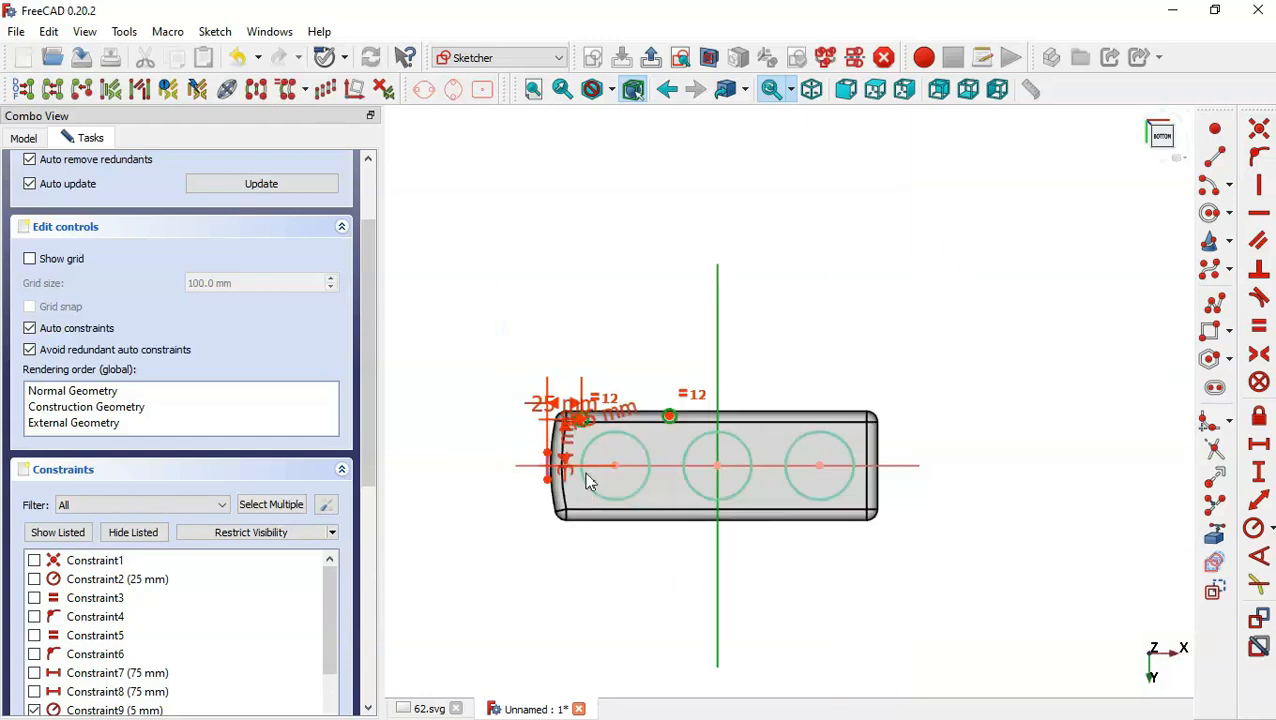
click(255, 90)
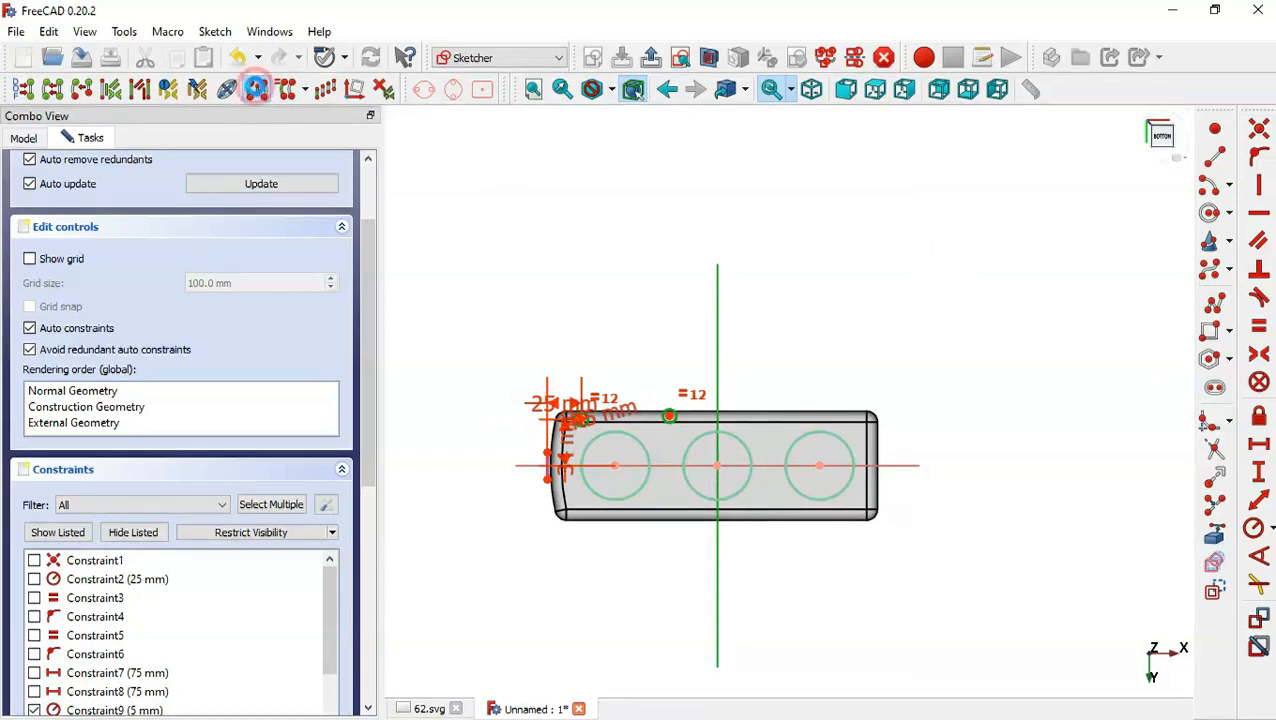
scroll(618, 410, up, 2)
scroll(618, 410, up, 1)
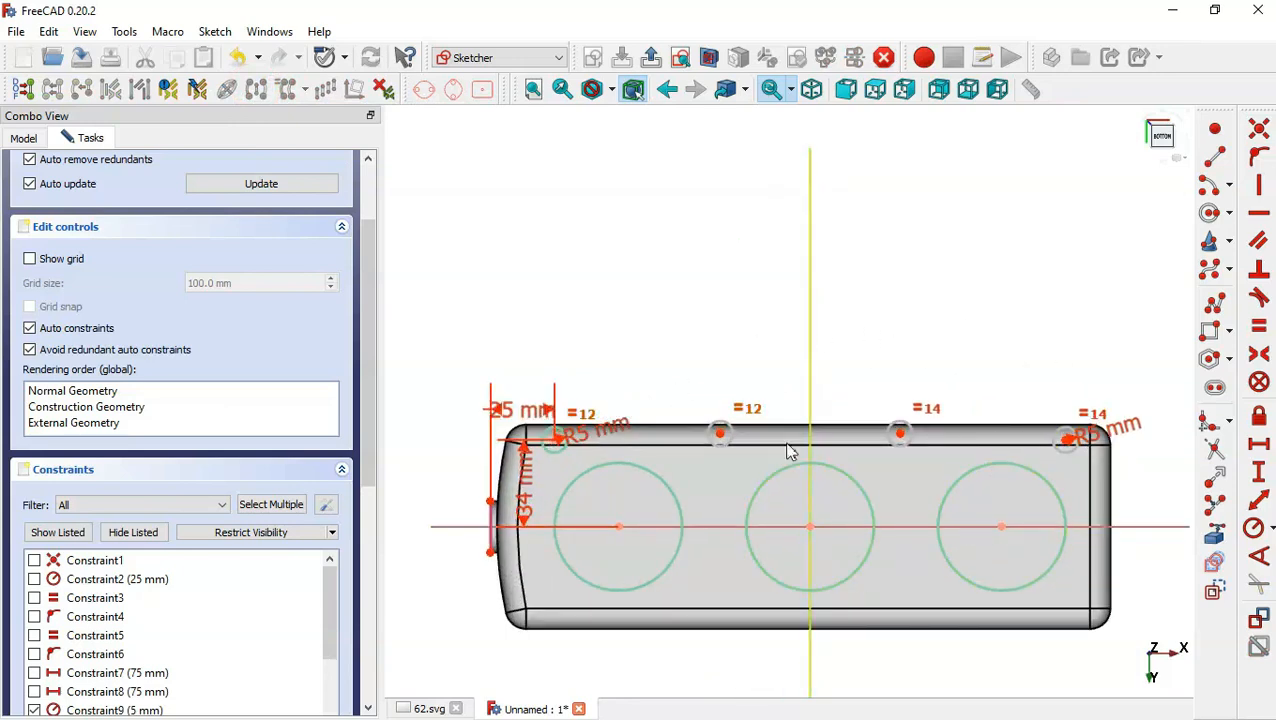
- Constrain the centres of all four upper boss circles to be horizontally aligned
click(1263, 218)
scroll(810, 438, up, 2)
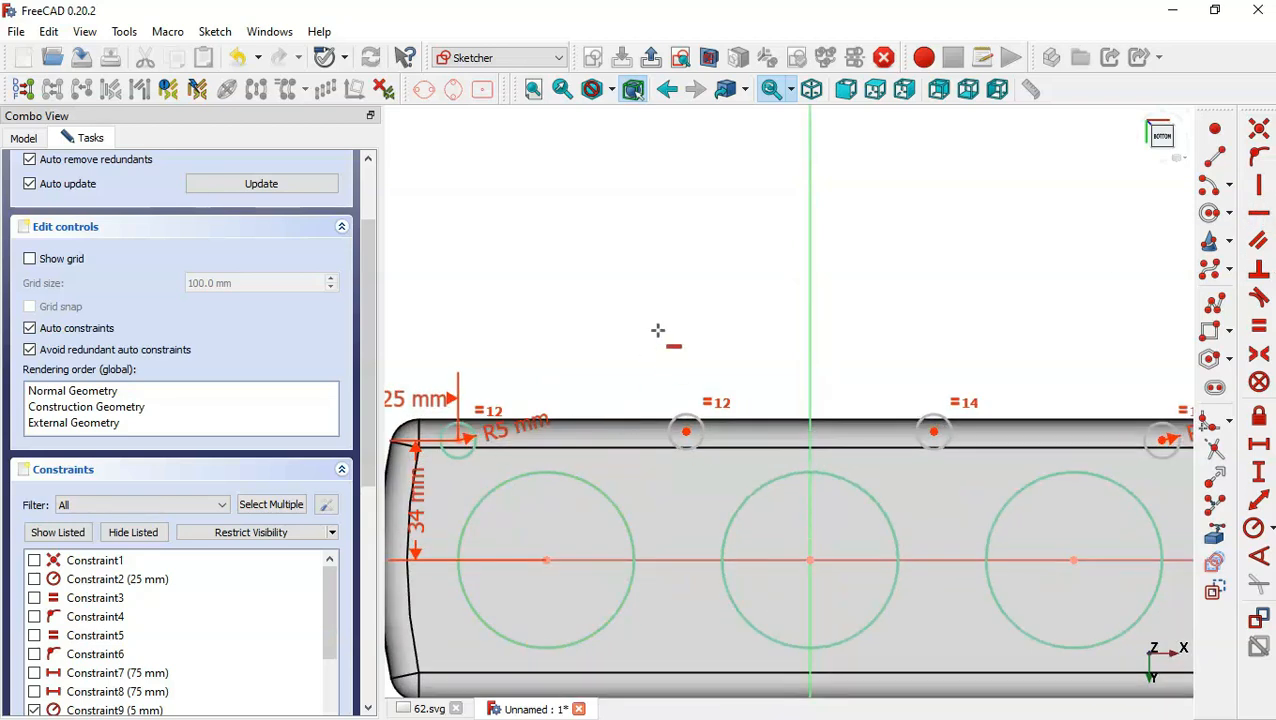
key(Escape)
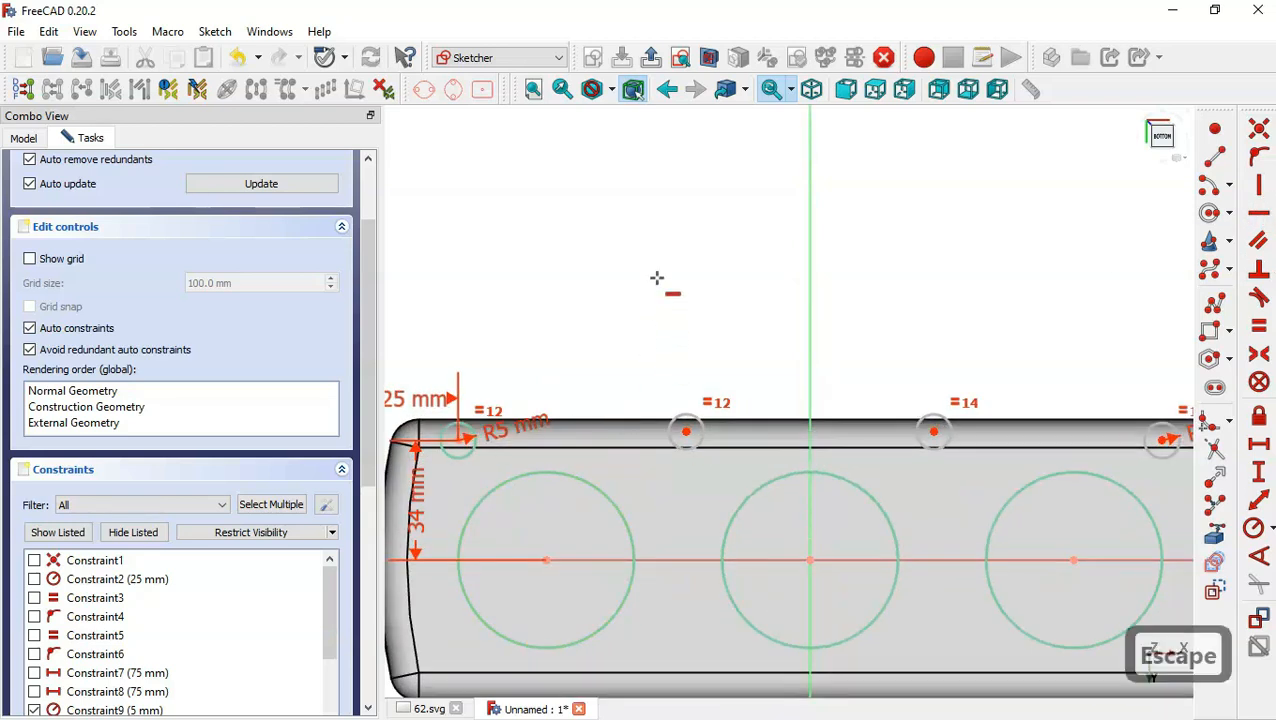
click(459, 440)
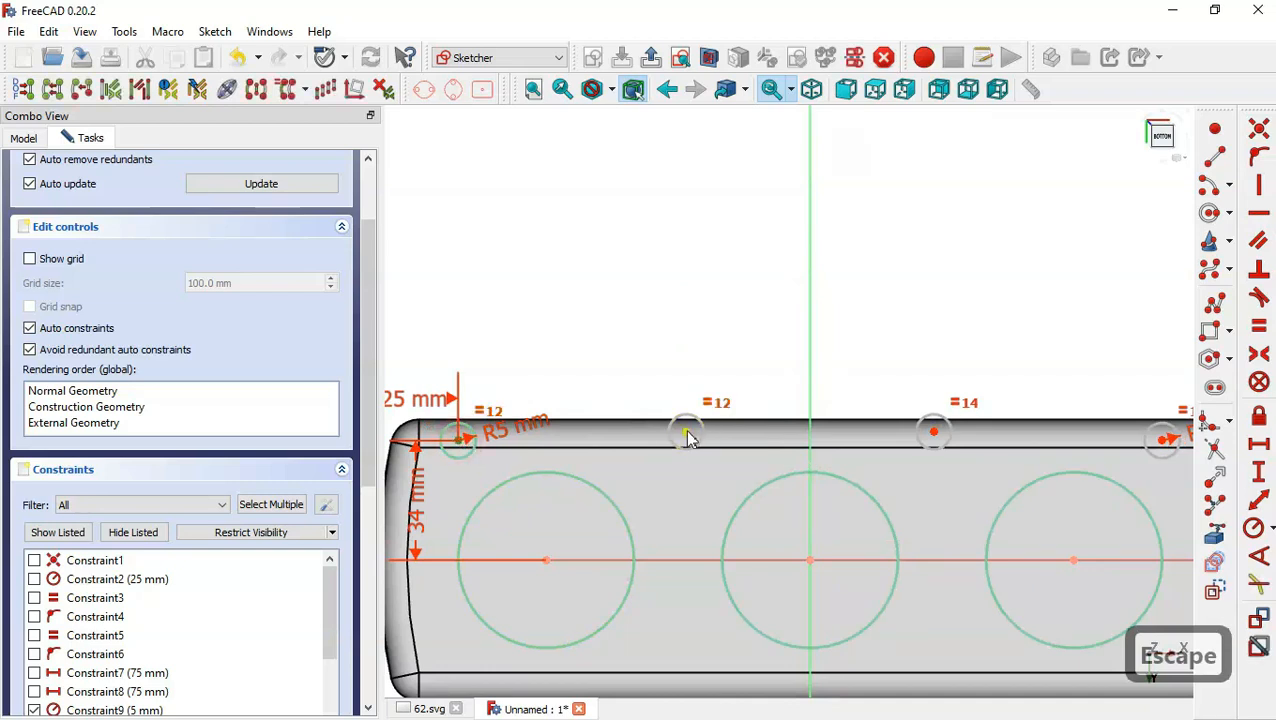
click(687, 433)
click(933, 437)
scroll(706, 366, down, 2)
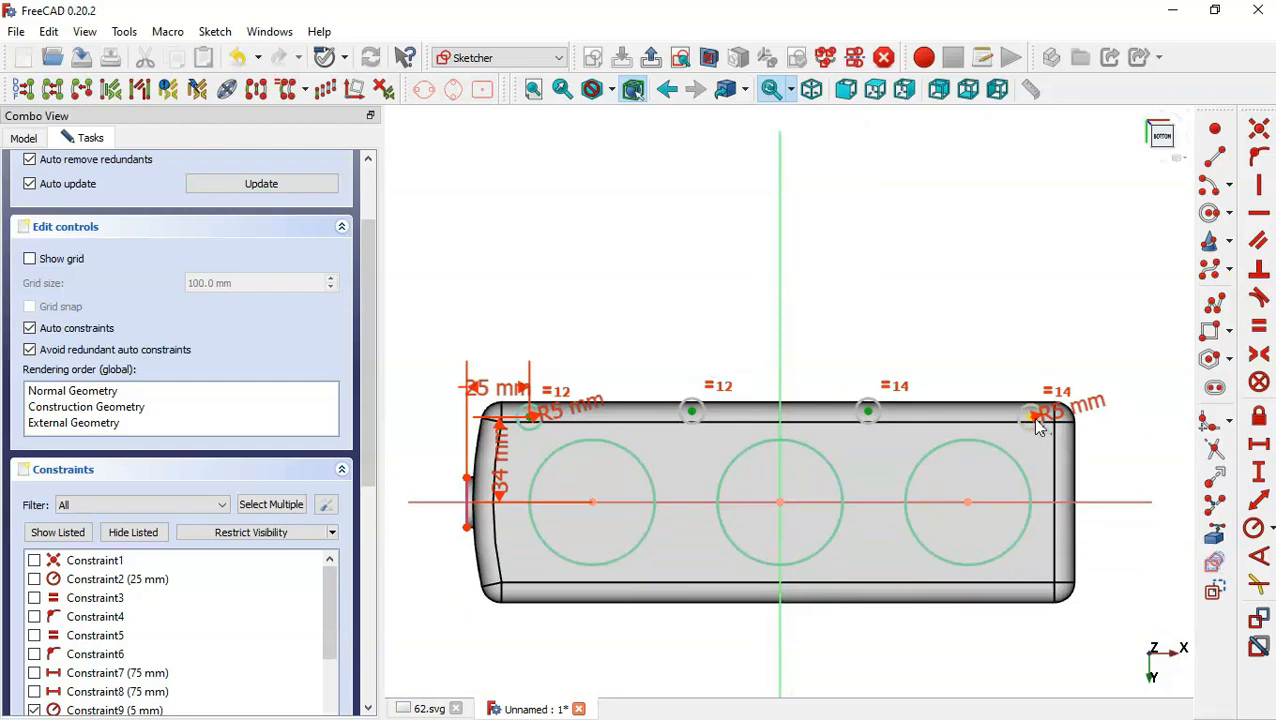
click(1036, 420)
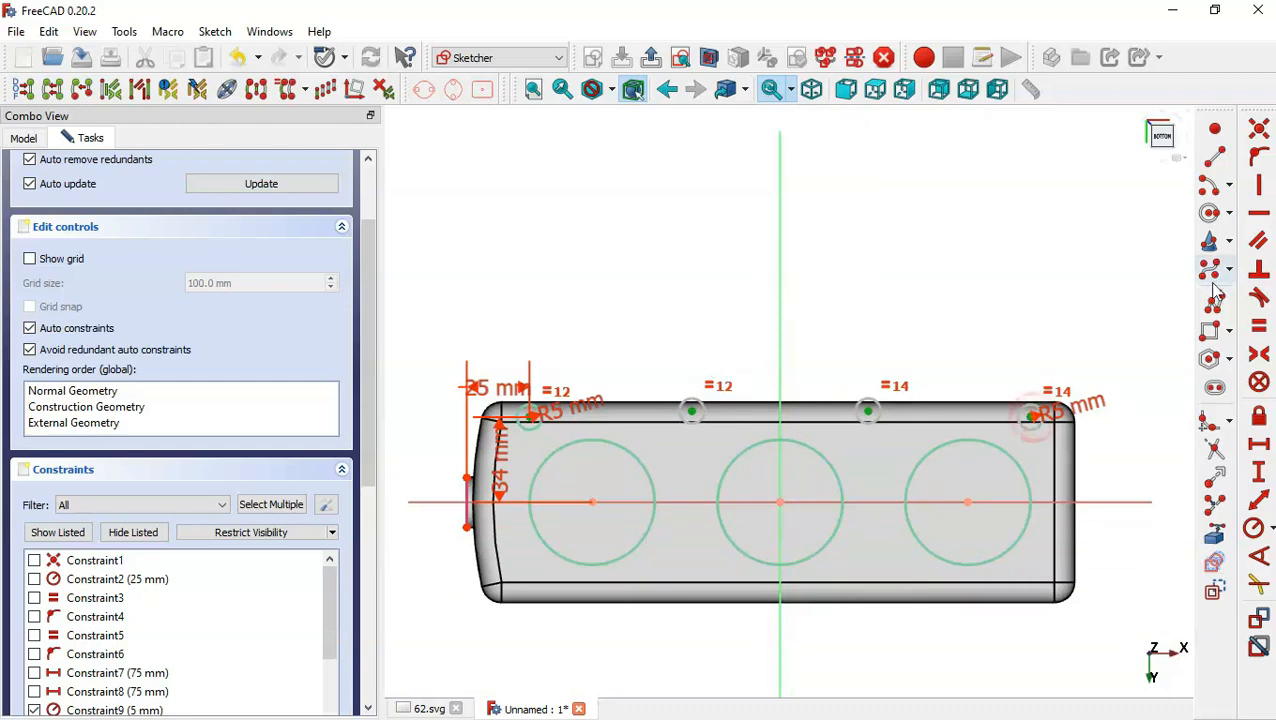
click(1262, 214)
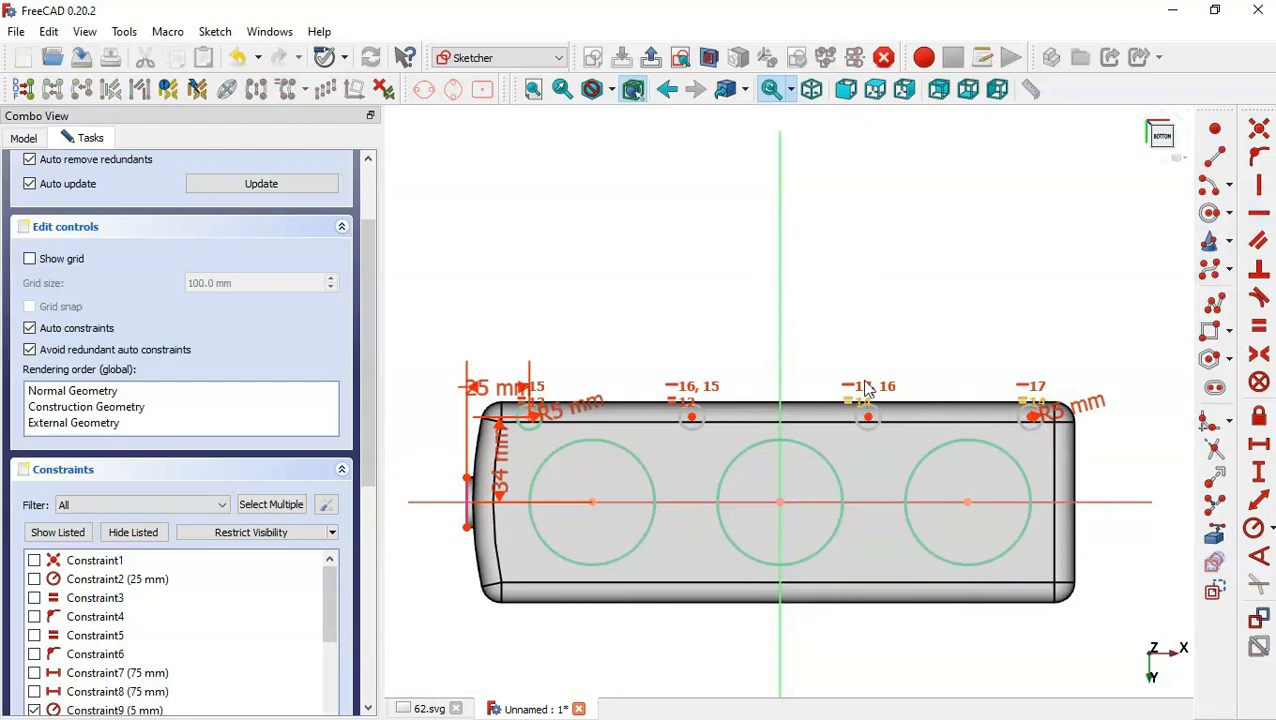
- Check the boss spacings in the drawing and constrain the first and second boss circle centres 60 mm apart horizontally
scroll(650, 442, up, 1)
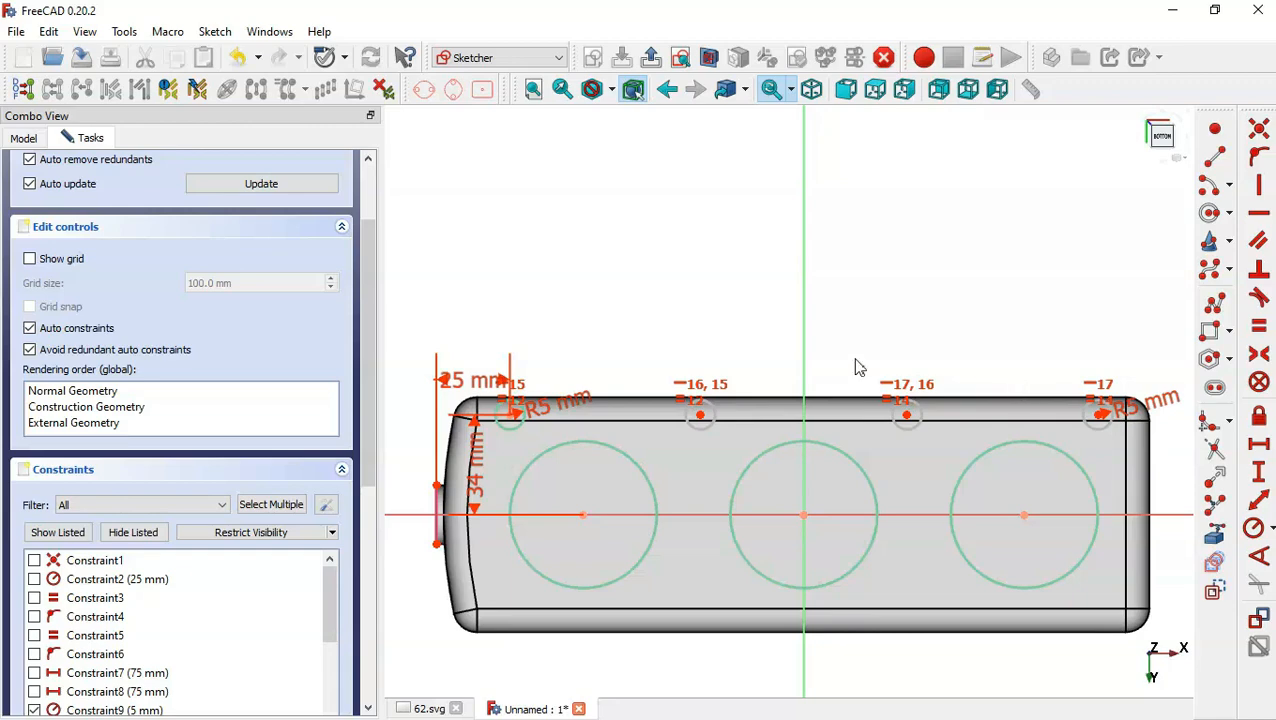
key(ctrl+Tab)
scroll(660, 425, down, 1)
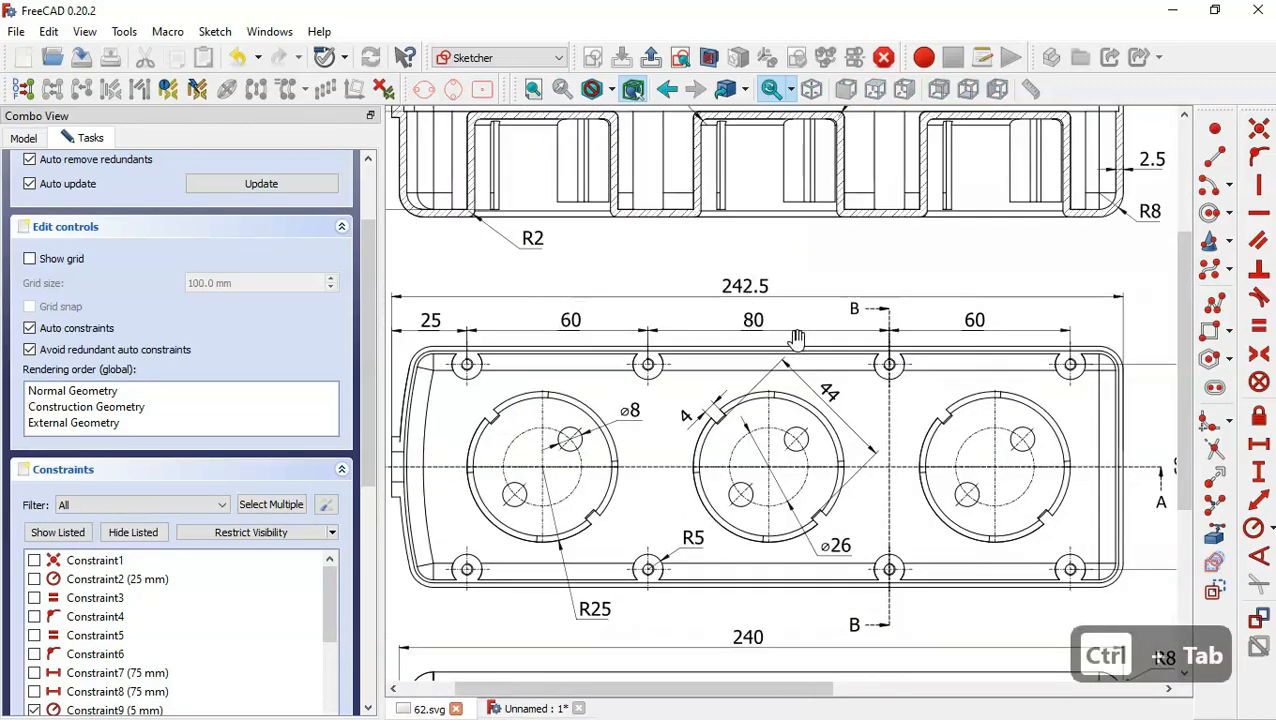
key(ctrl+Tab)
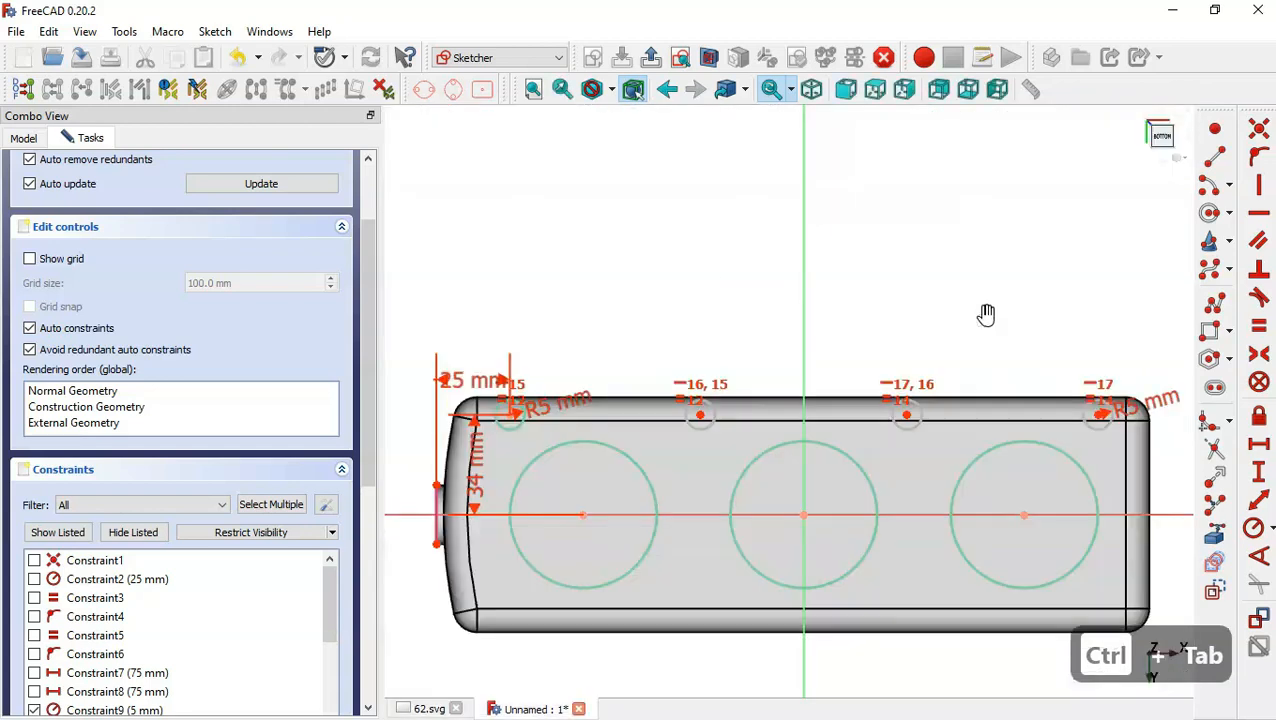
click(1258, 443)
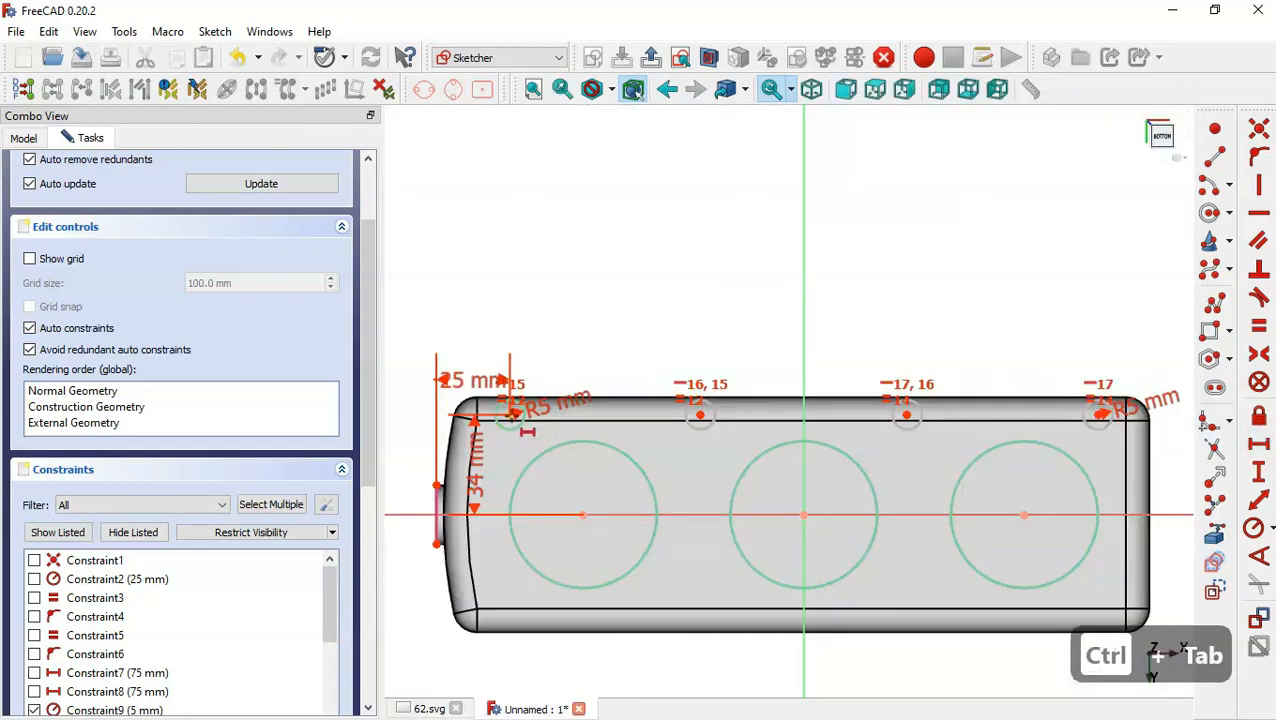
click(511, 414)
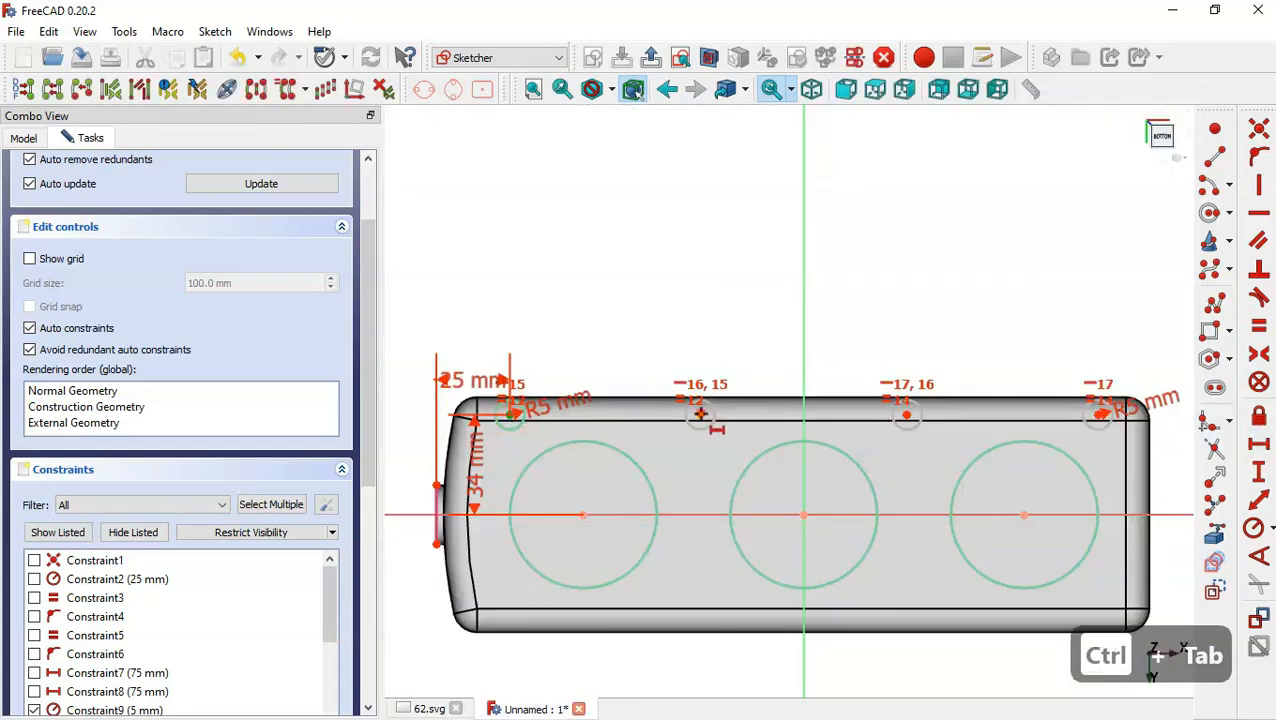
click(700, 414)
text(60)
key(Return)
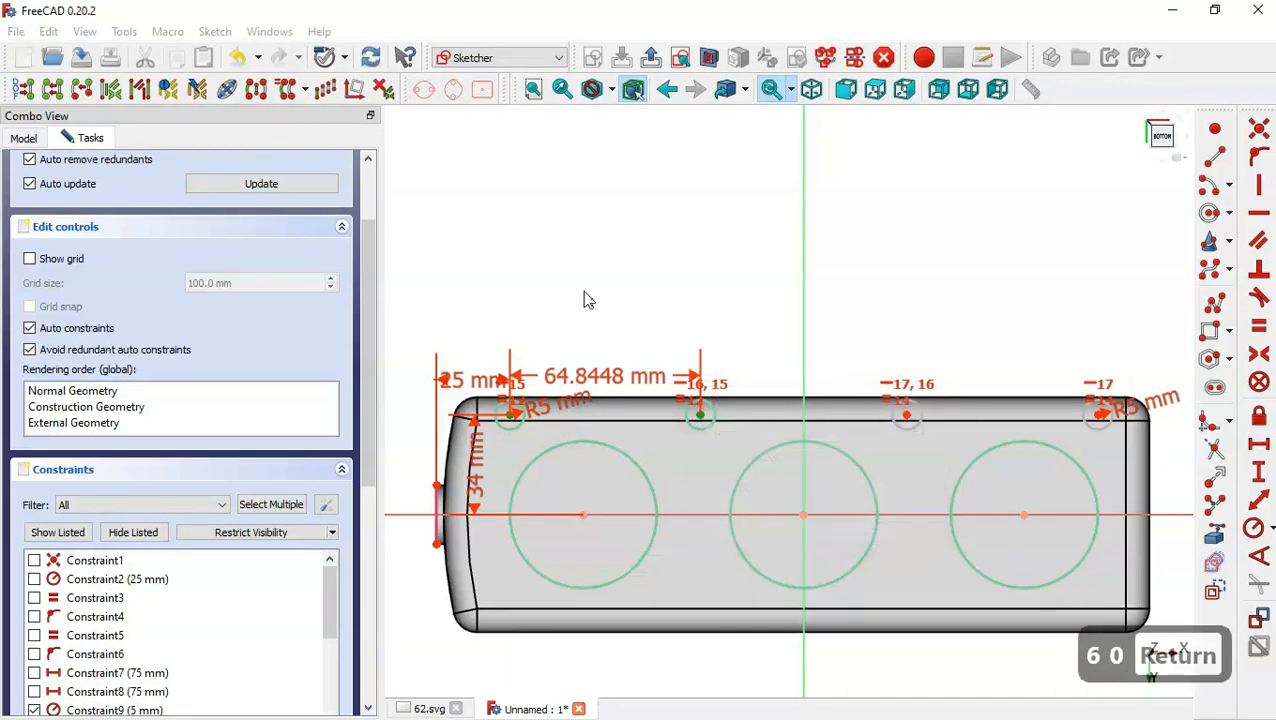
- Constrain the horizontal distance between the second and third boss circle centres to 80 mm
click(686, 414)
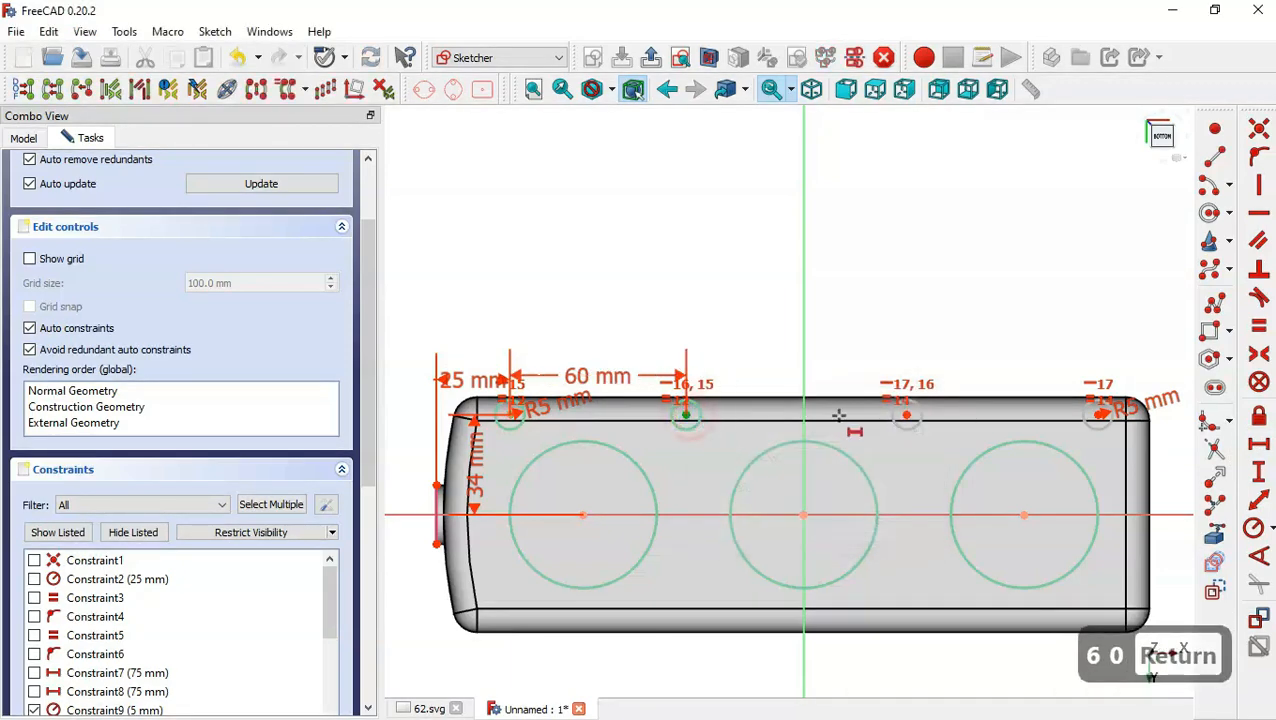
click(906, 414)
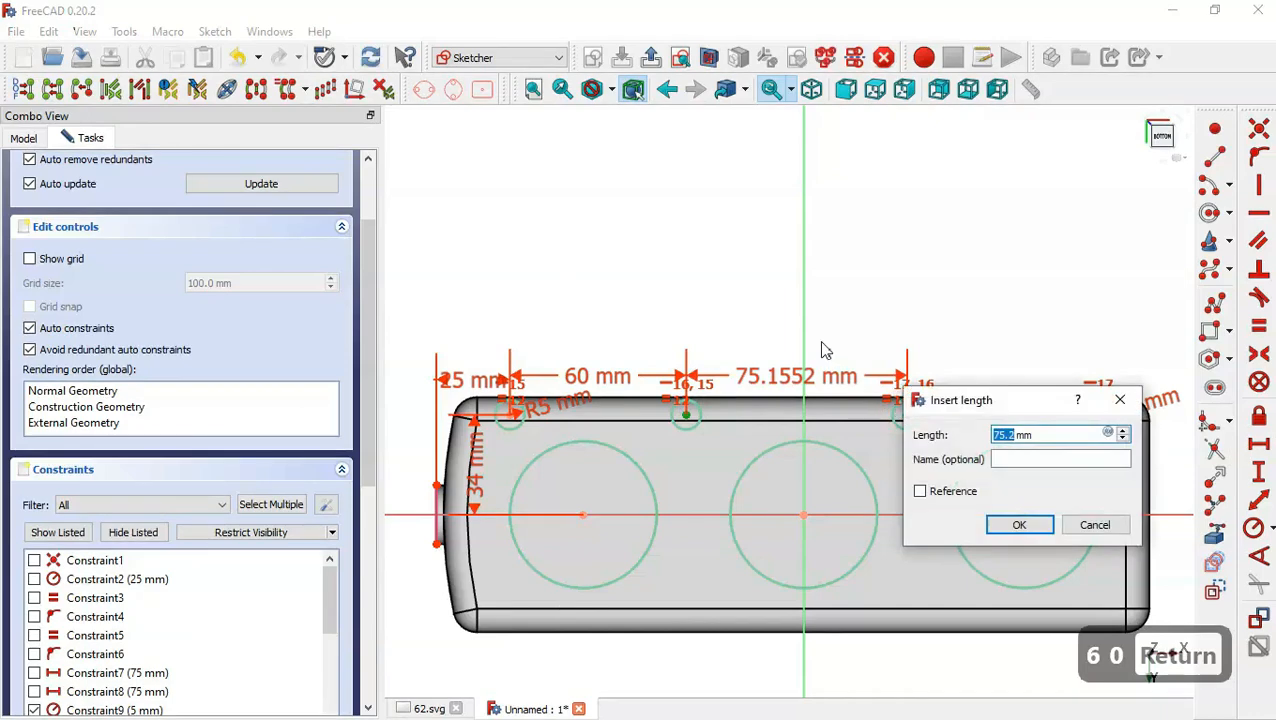
text(80)
key(Return)
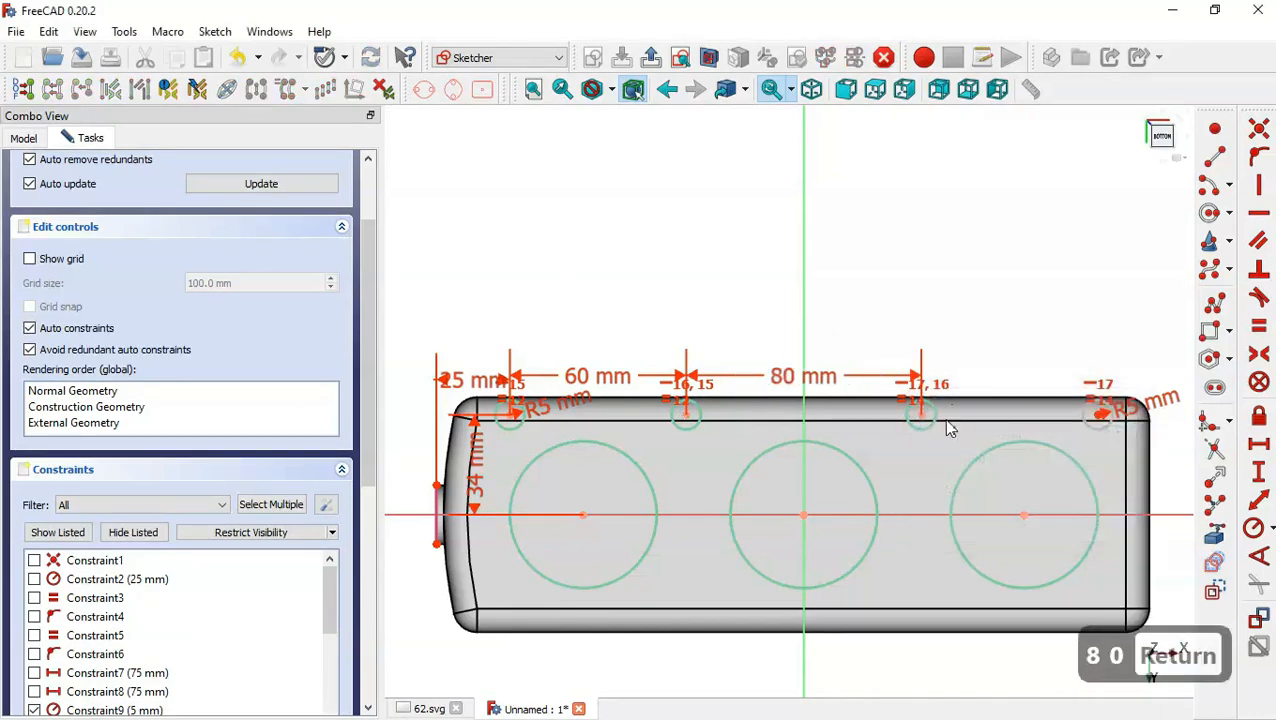
- Constrain the horizontal distance between the third and fourth boss circle centres to 60 mm and close the sketch
click(922, 413)
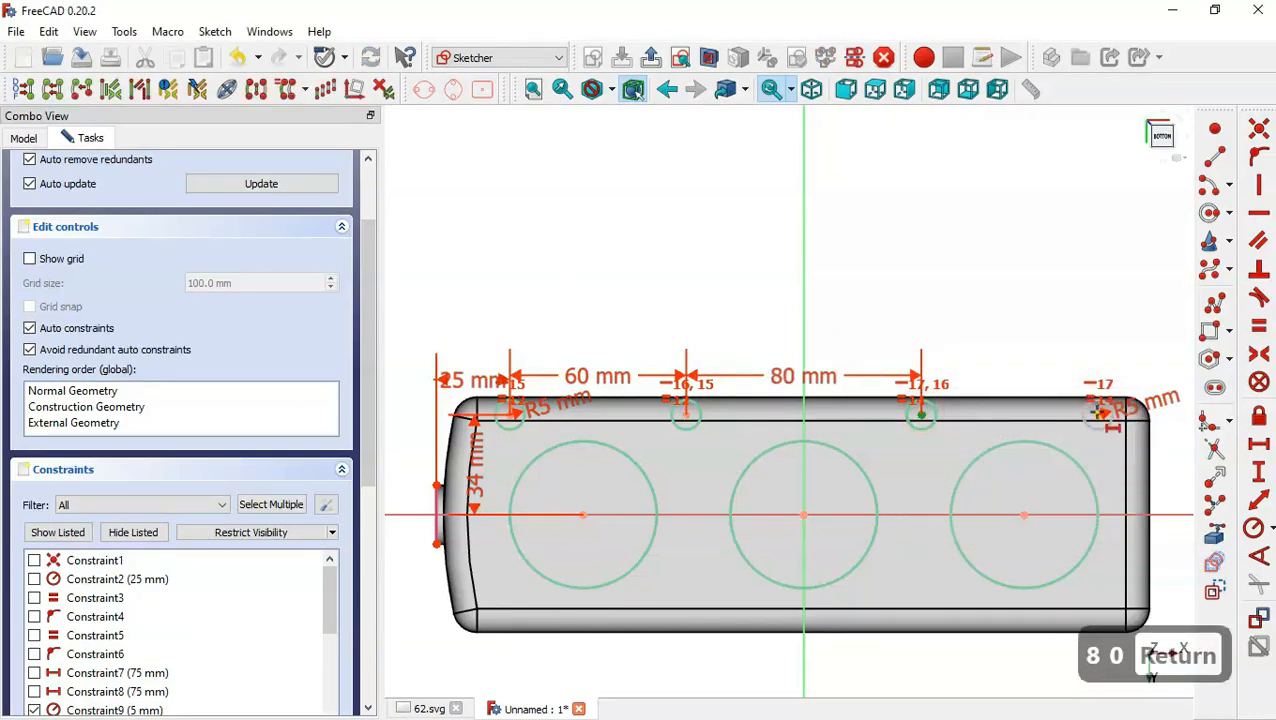
click(1097, 413)
text(60)
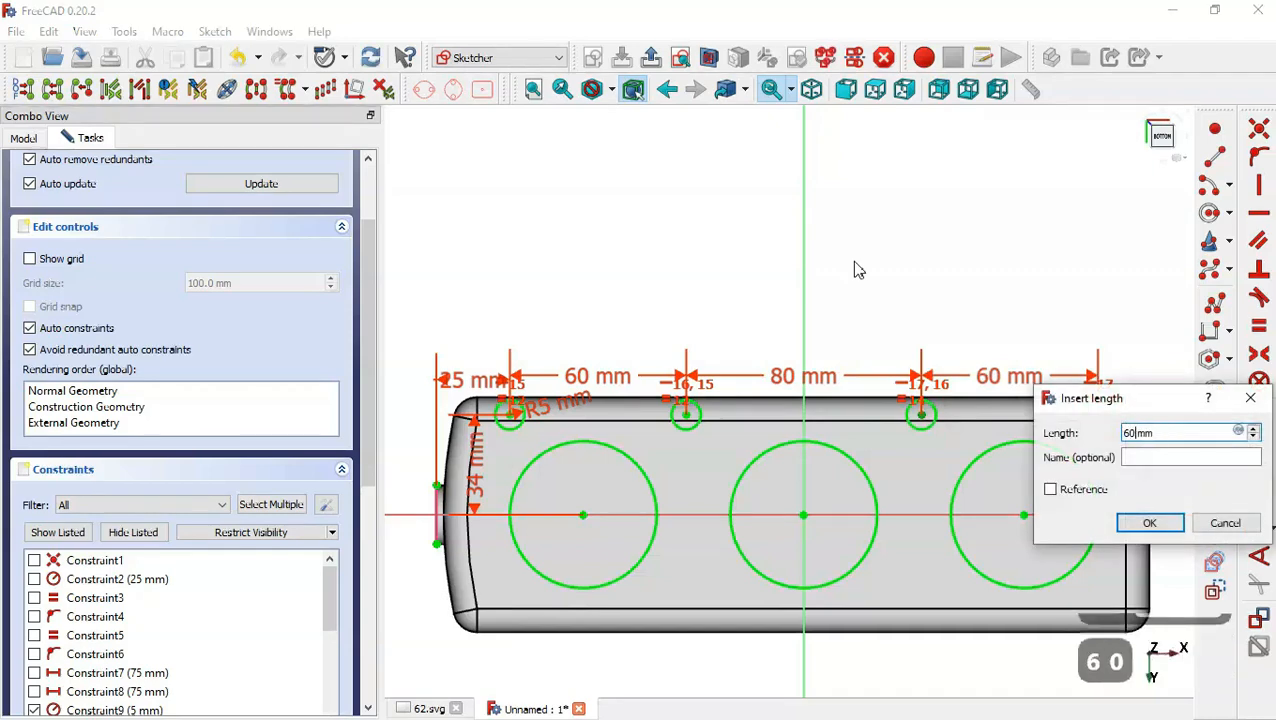
key(Return)
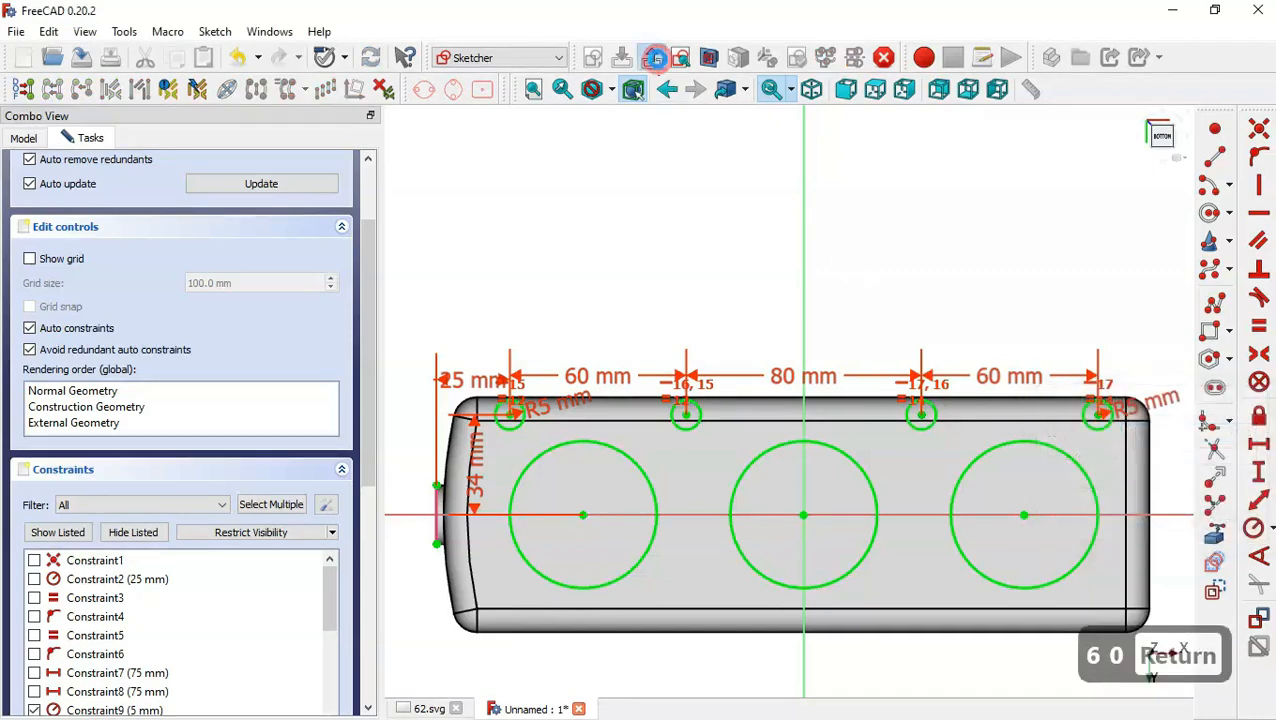
click(651, 57)
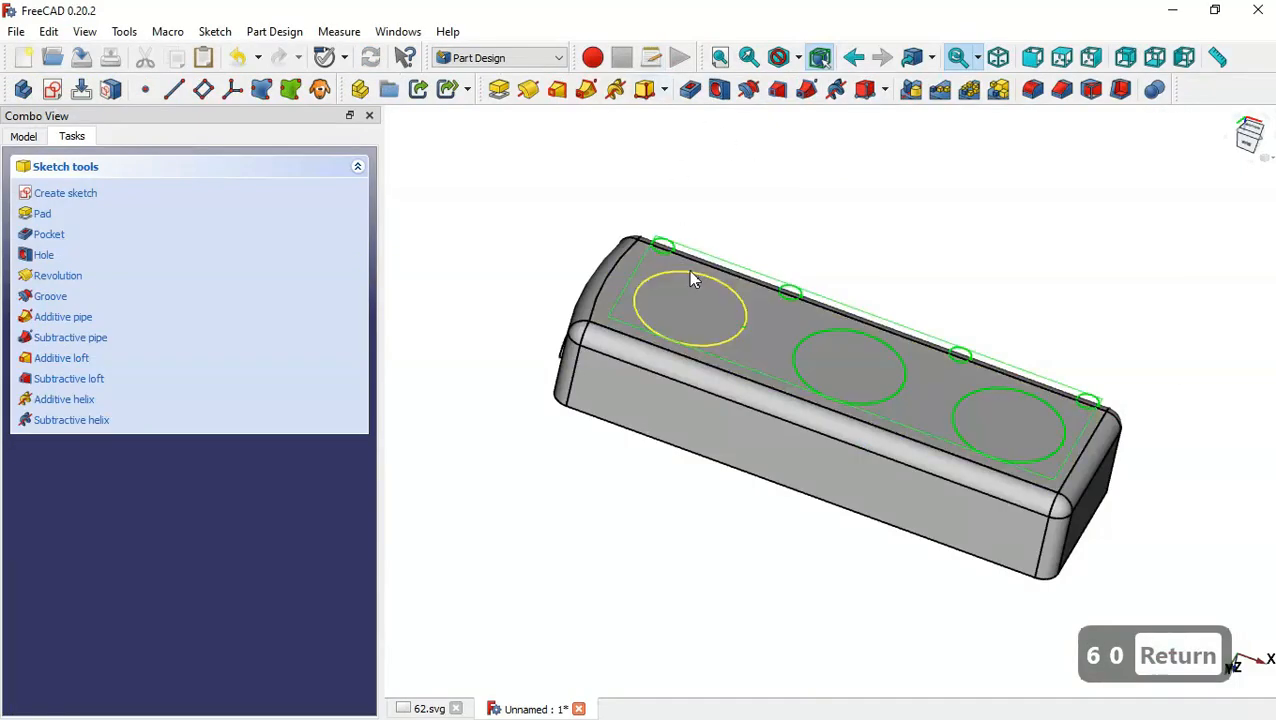
- Check the boss height in the drawing's section B-B and pad the circle sketch 35 mm in the reversed direction
click(499, 90)
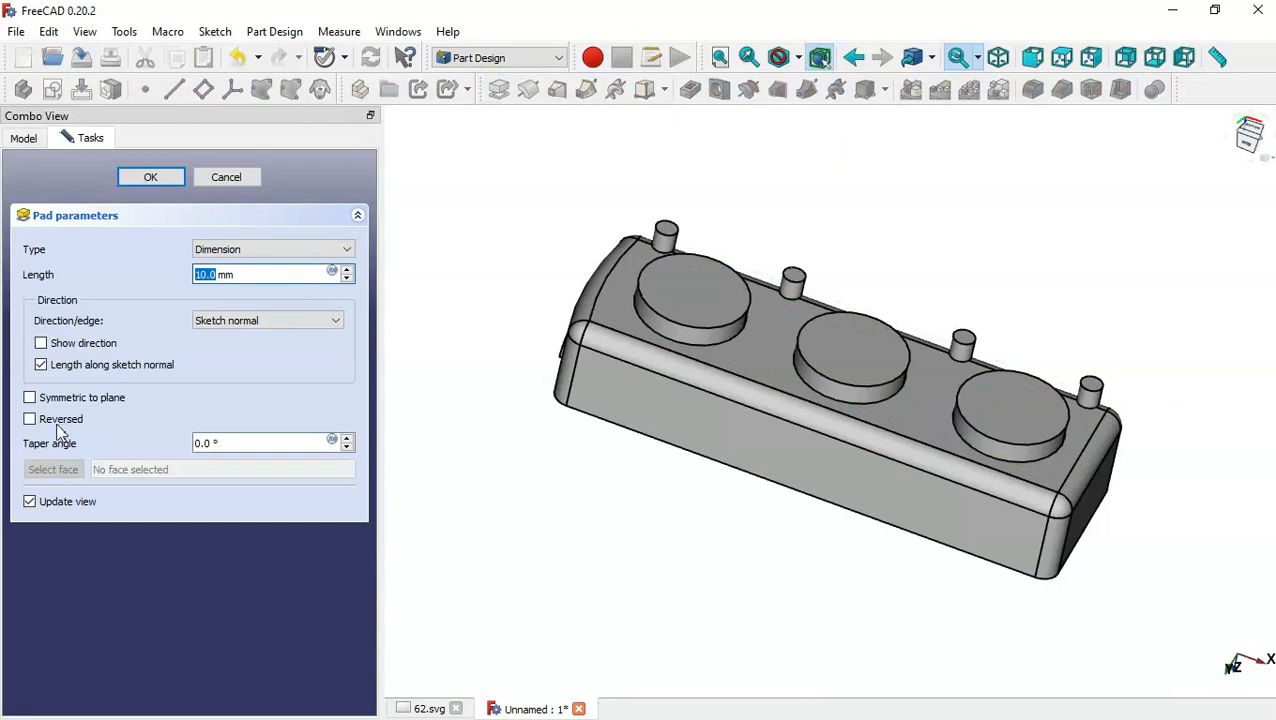
click(62, 427)
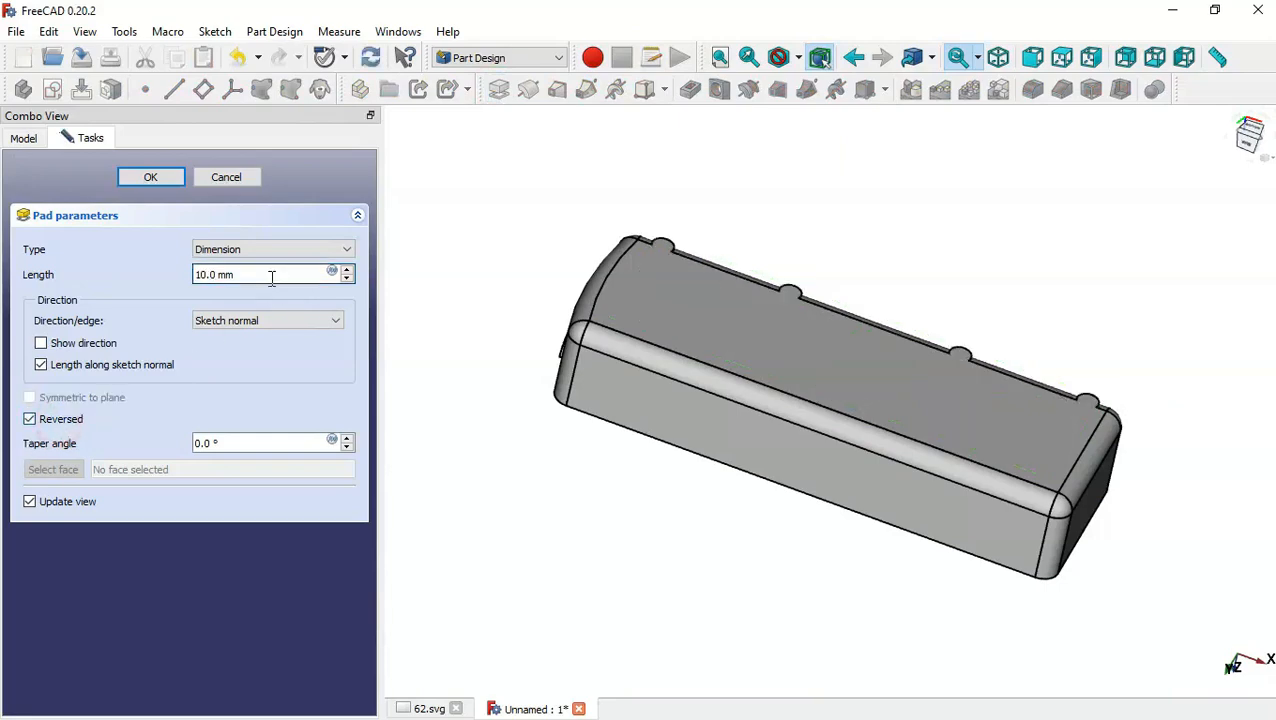
key(ctrl+Tab)
scroll(680, 362, down, 2)
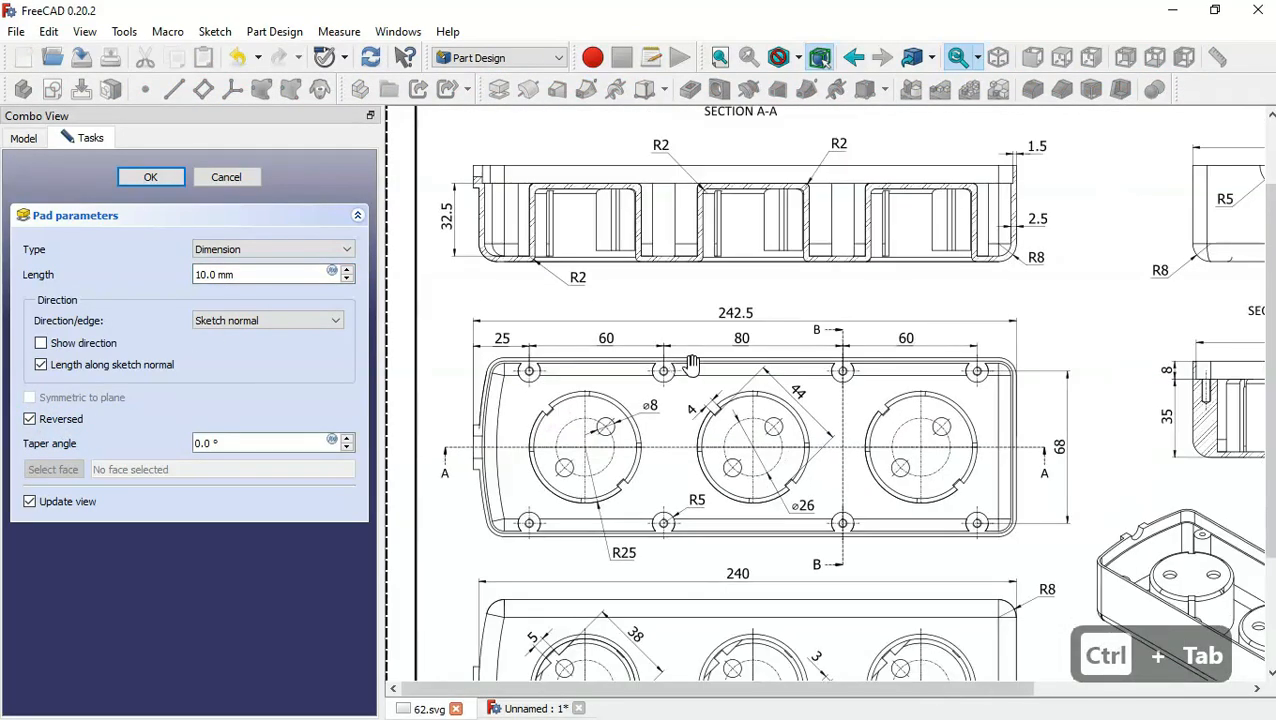
drag(972, 348, 734, 341)
scroll(1070, 440, up, 3)
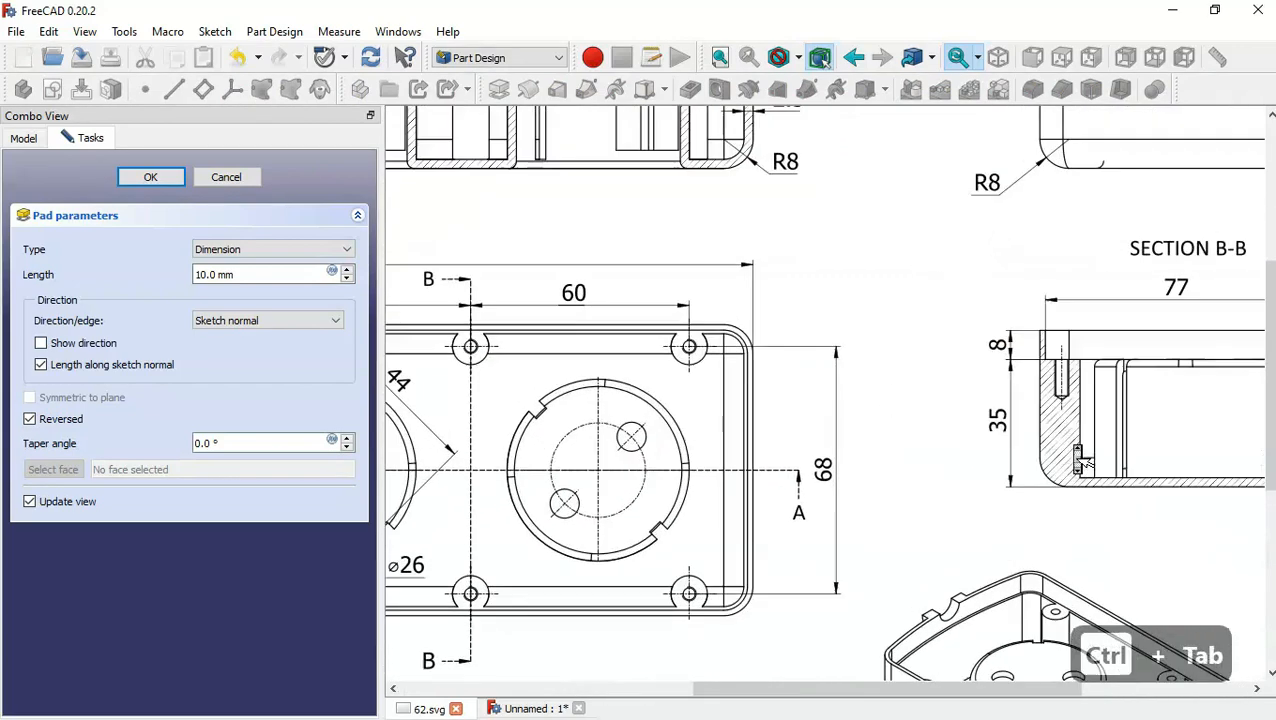
drag(1068, 393, 879, 341)
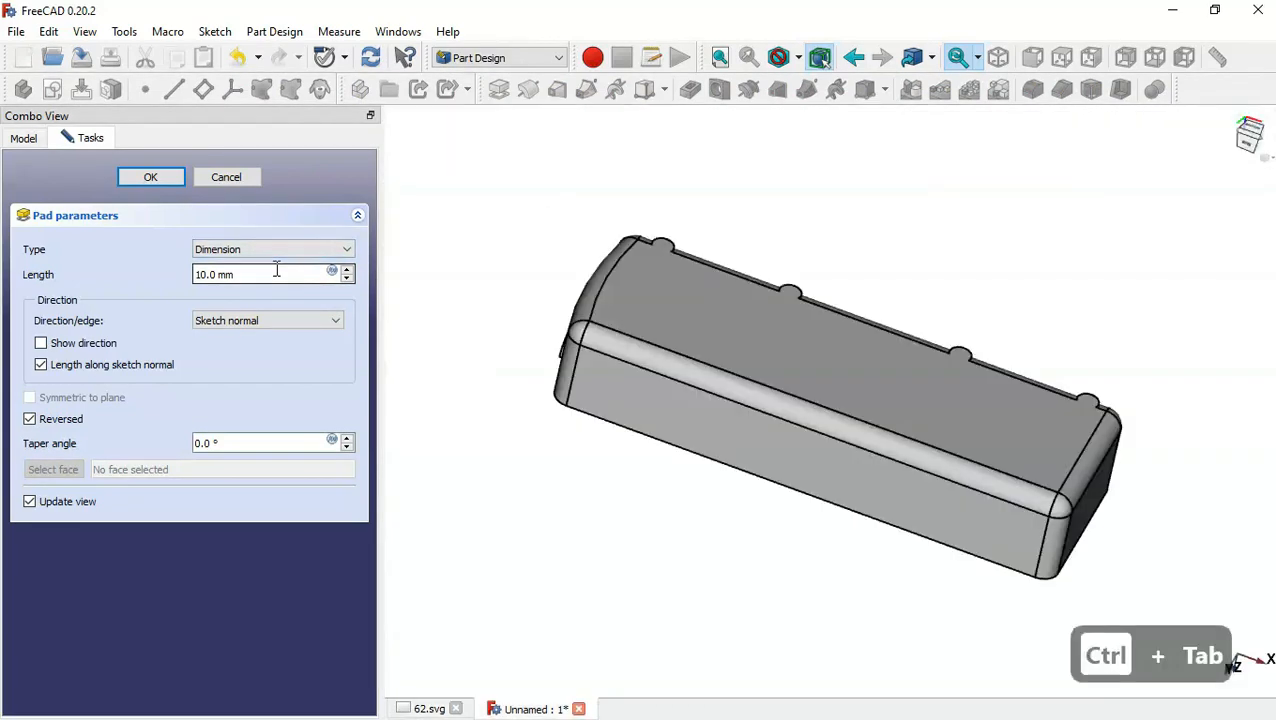
key(ctrl+Tab)
double_click(245, 273)
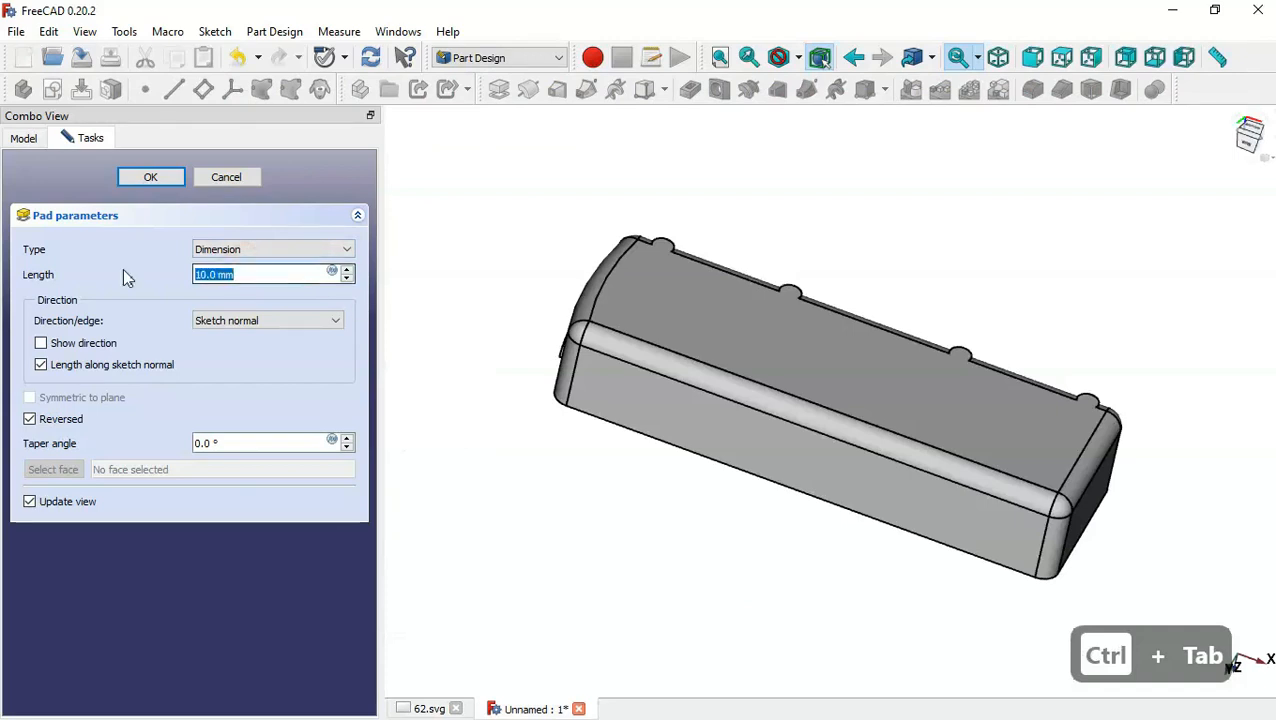
text(35)
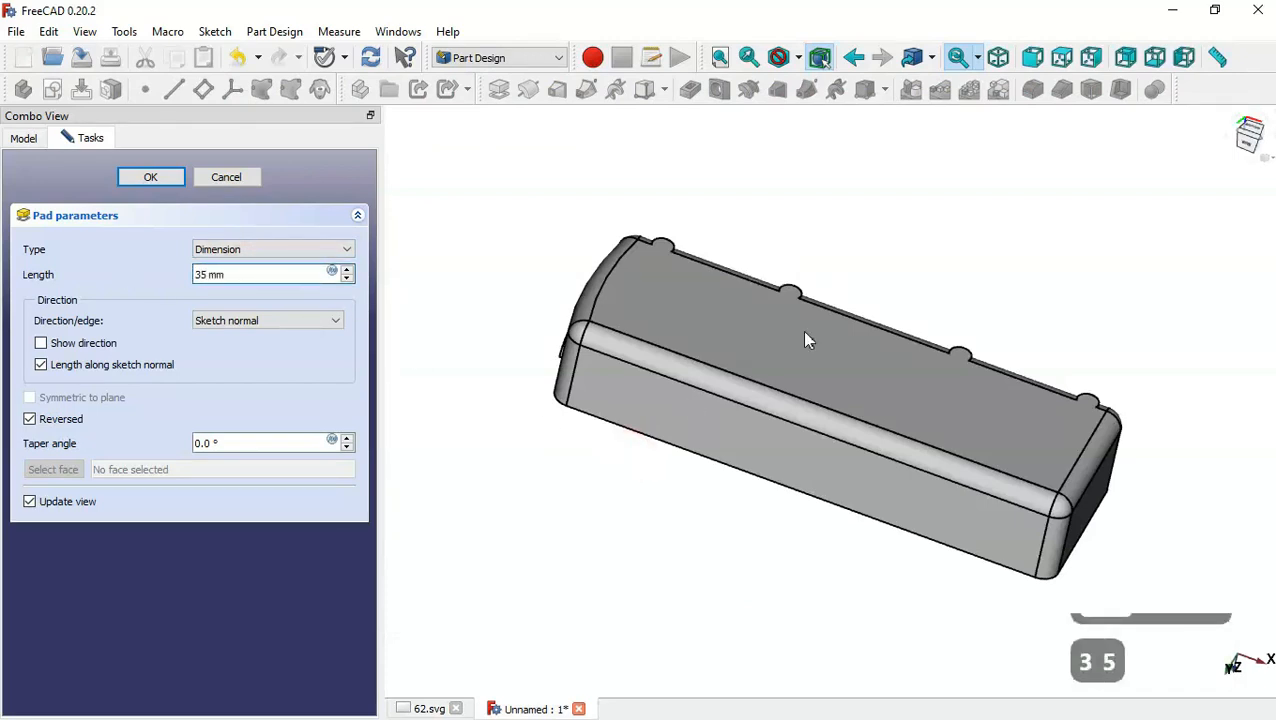
key(Home)
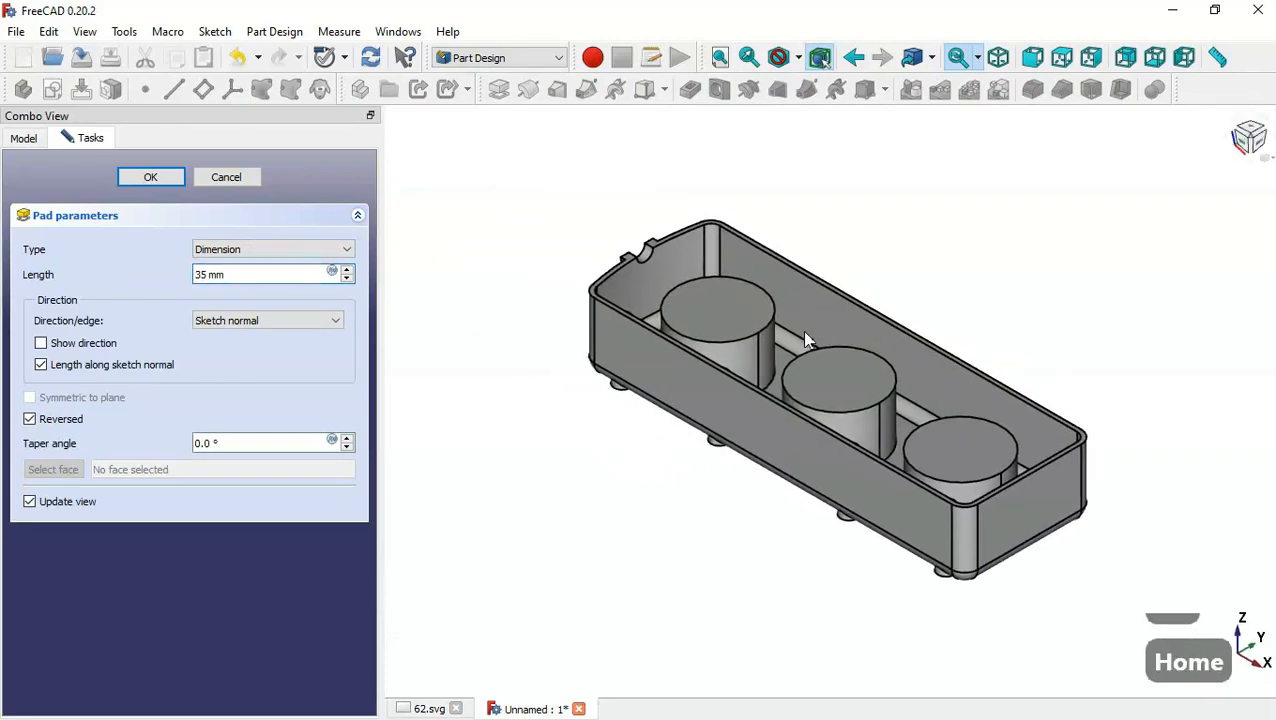
click(166, 176)
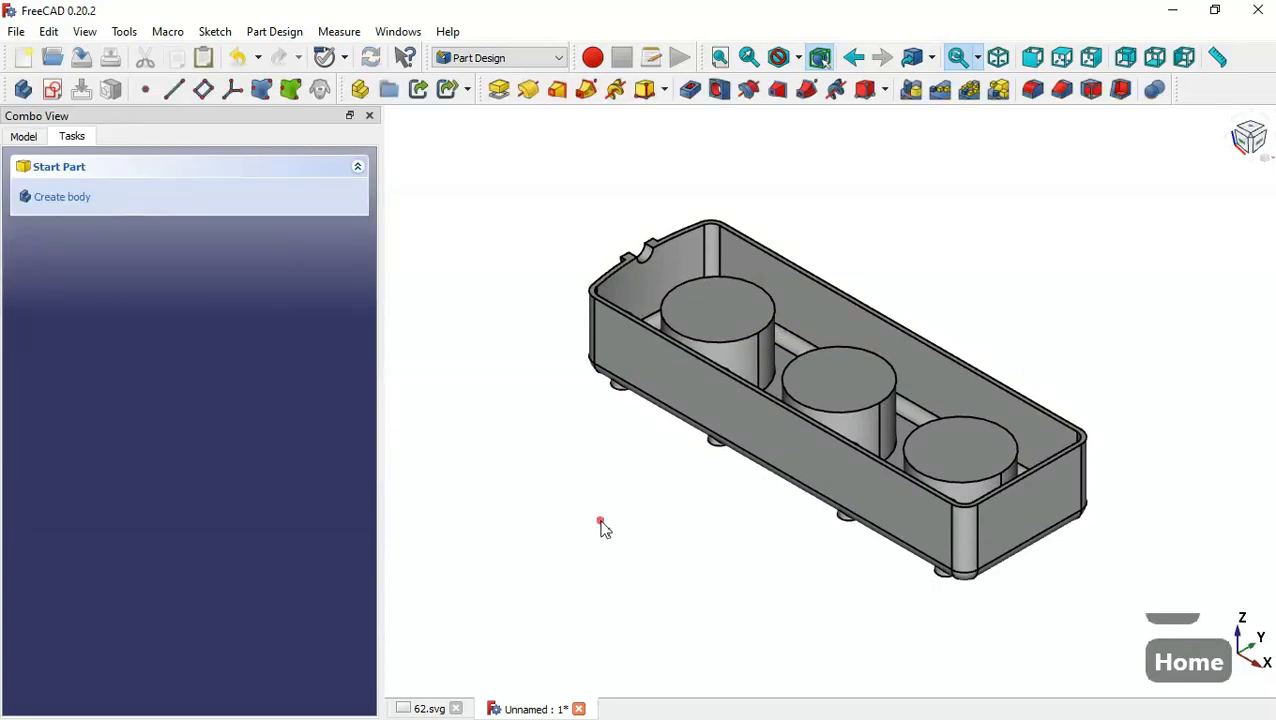
- Mirror the socket and boss pad about the base XZ plane
middle_drag(601, 522, 684, 580)
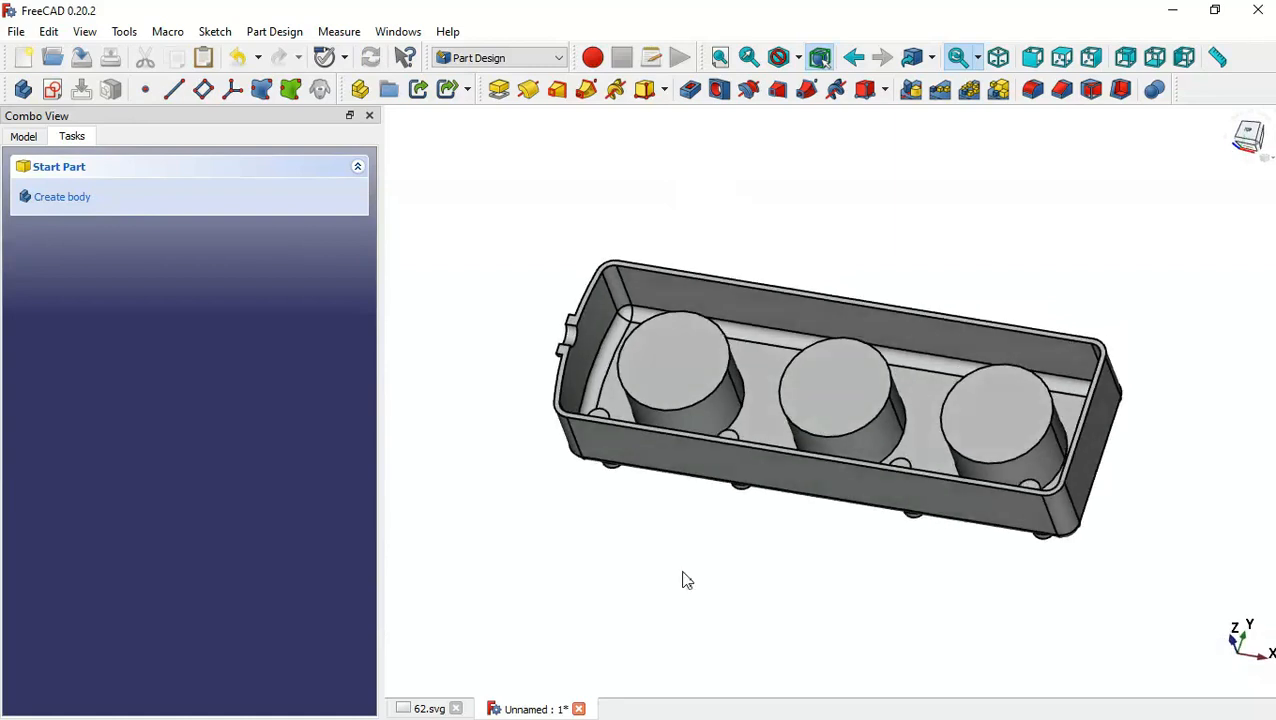
click(16, 142)
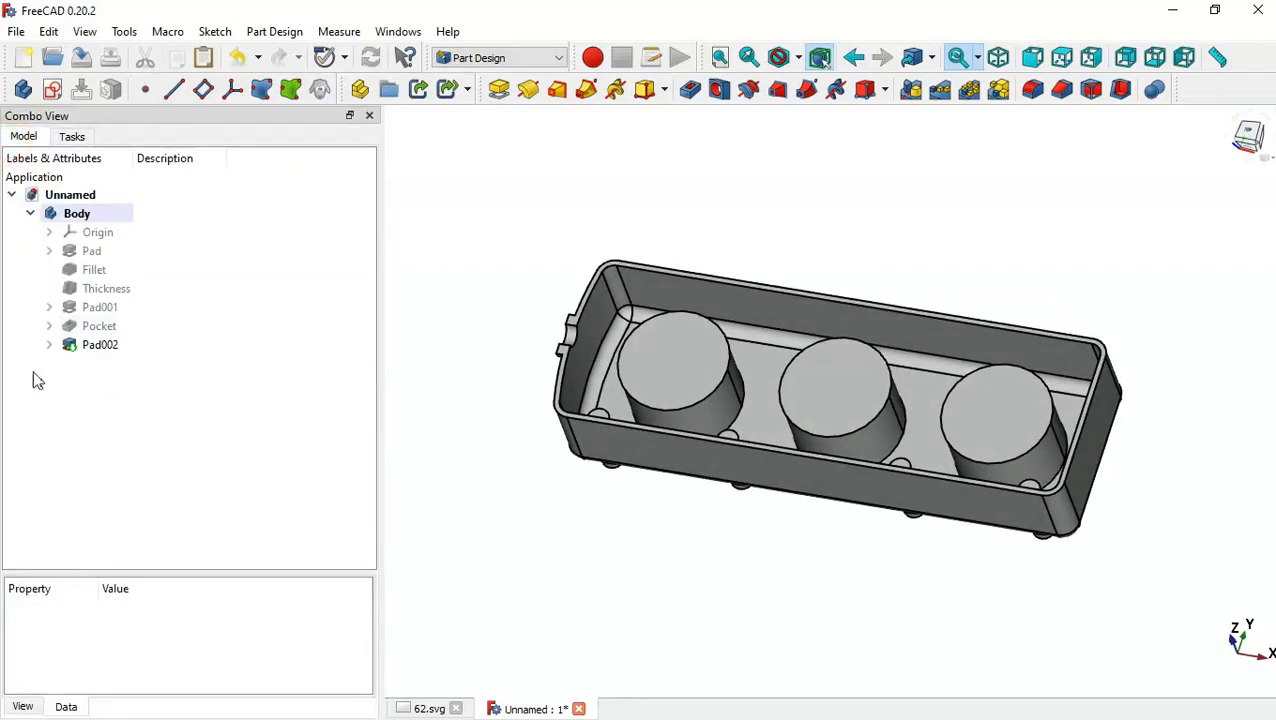
click(131, 345)
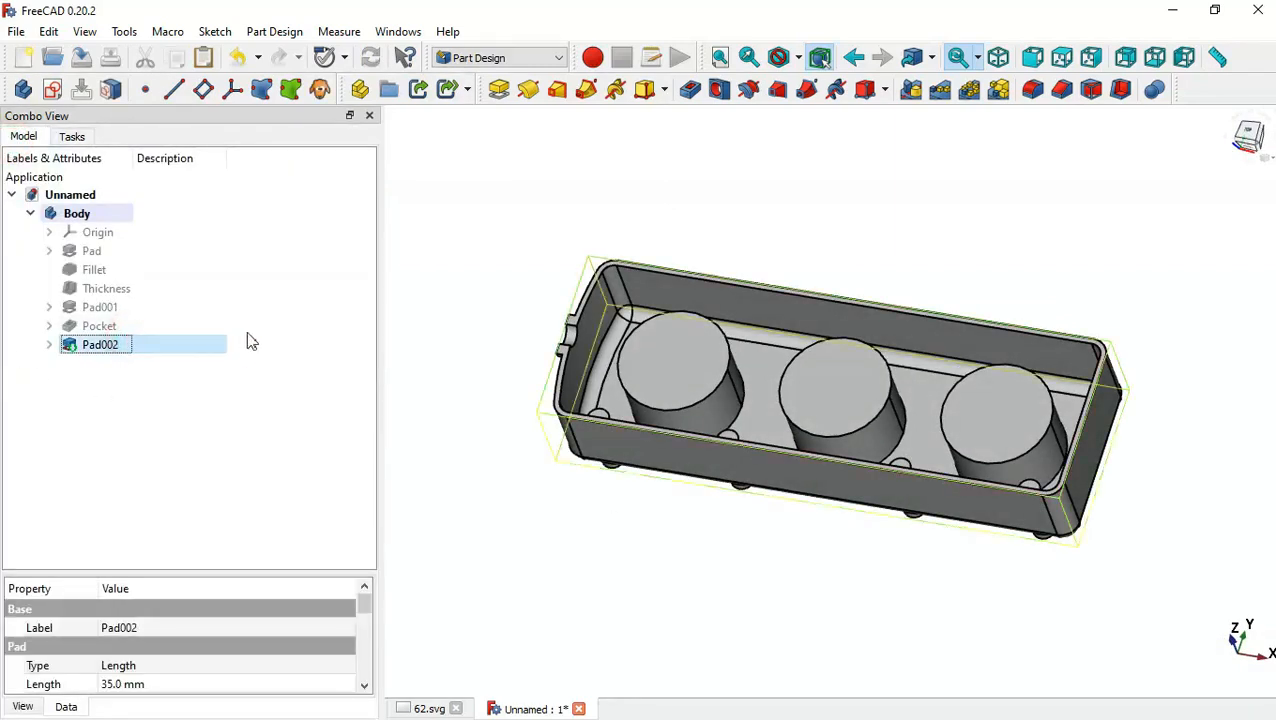
click(912, 91)
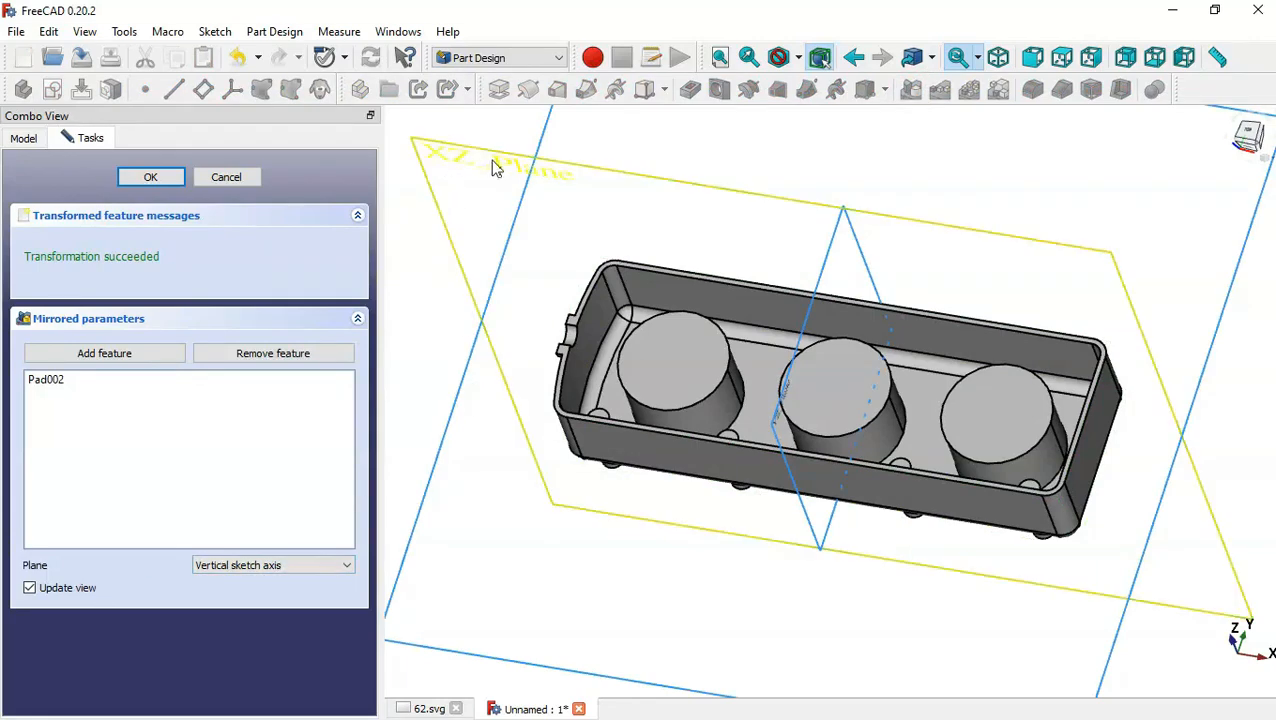
click(292, 564)
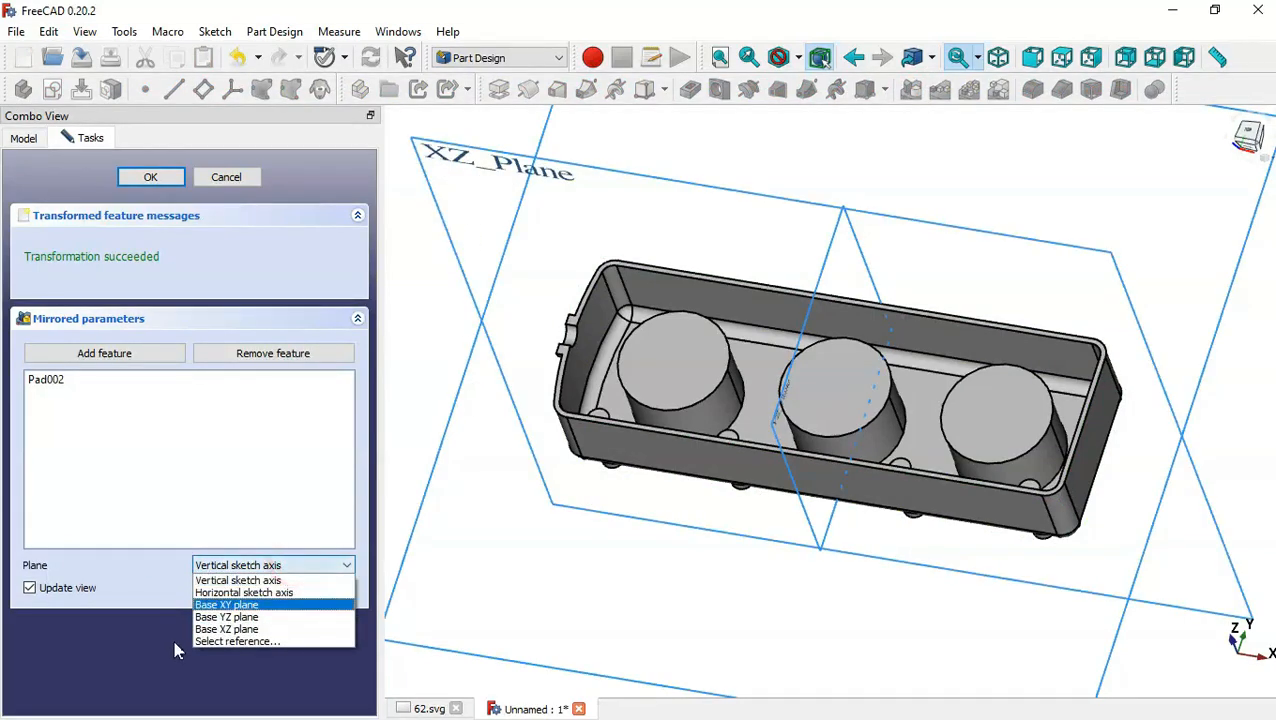
click(265, 629)
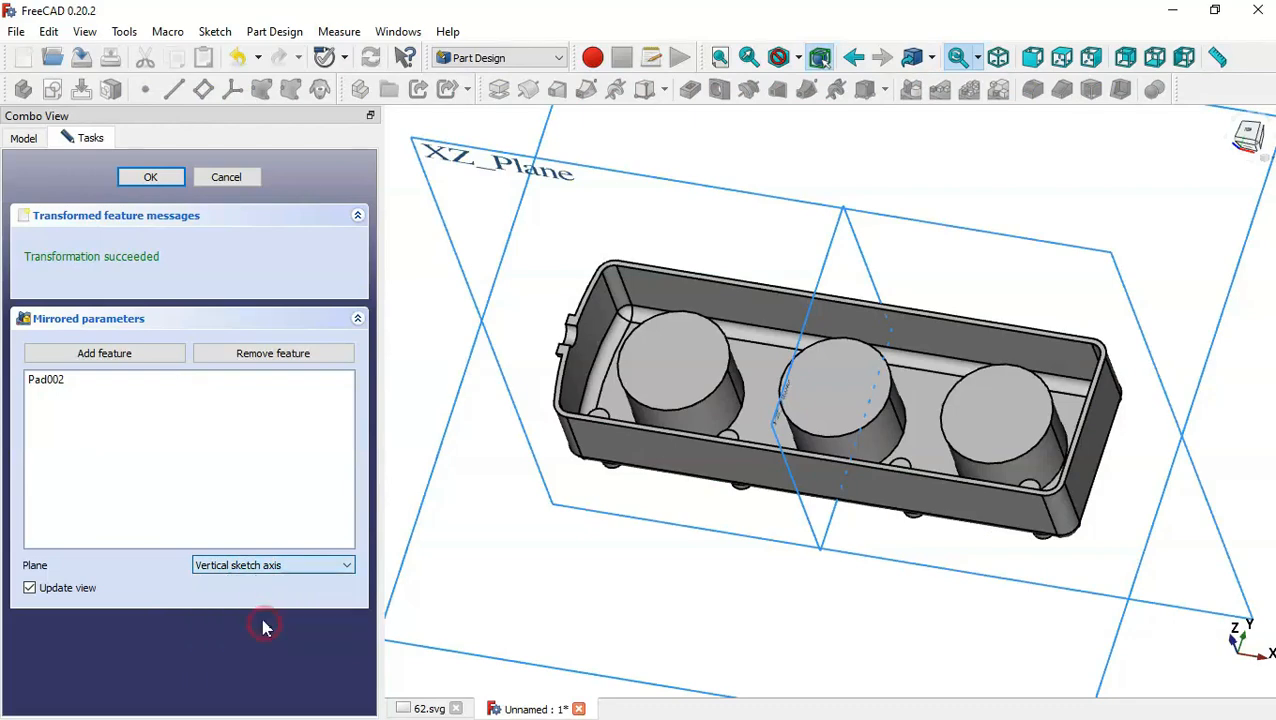
click(153, 178)
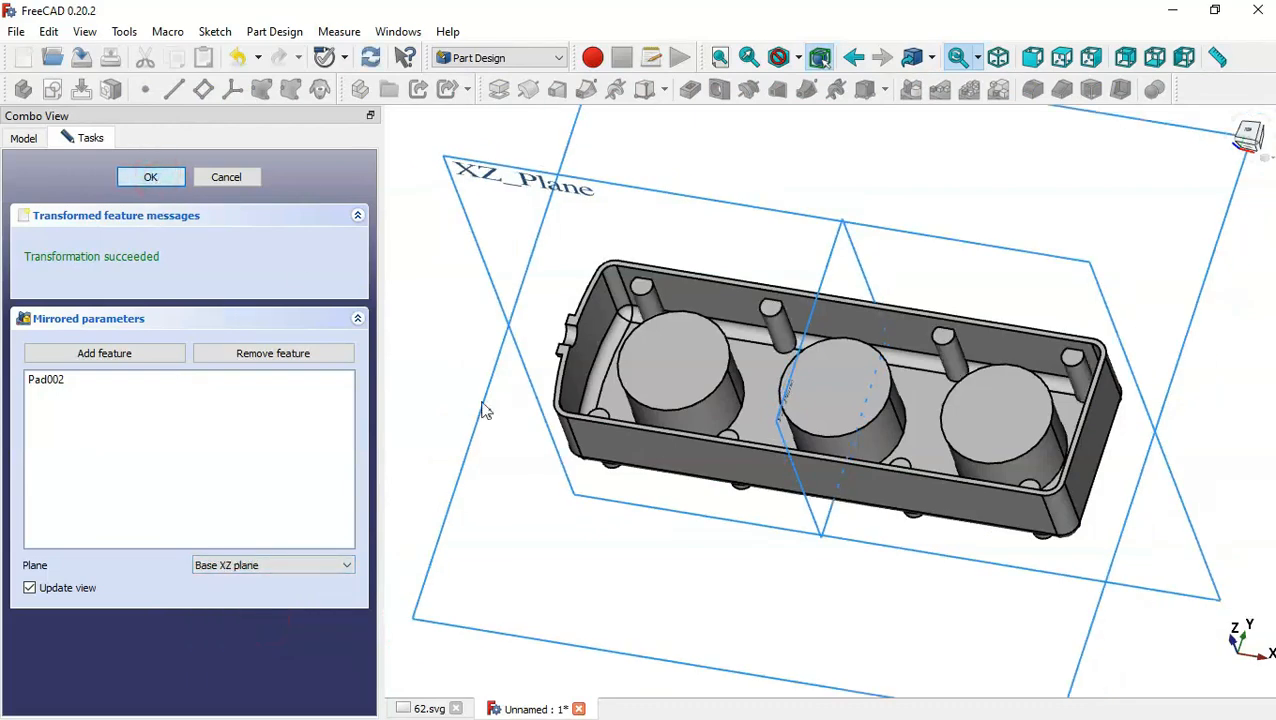
- Create a new sketch on the flat end face of the housing opposite the cable notch
mouse_move(672, 578)
mouse_down()
mouse_move(769, 478)
mouse_move(658, 578)
mouse_move(760, 527)
mouse_move(530, 492)
mouse_move(604, 400)
mouse_up()
drag(788, 524, 815, 421)
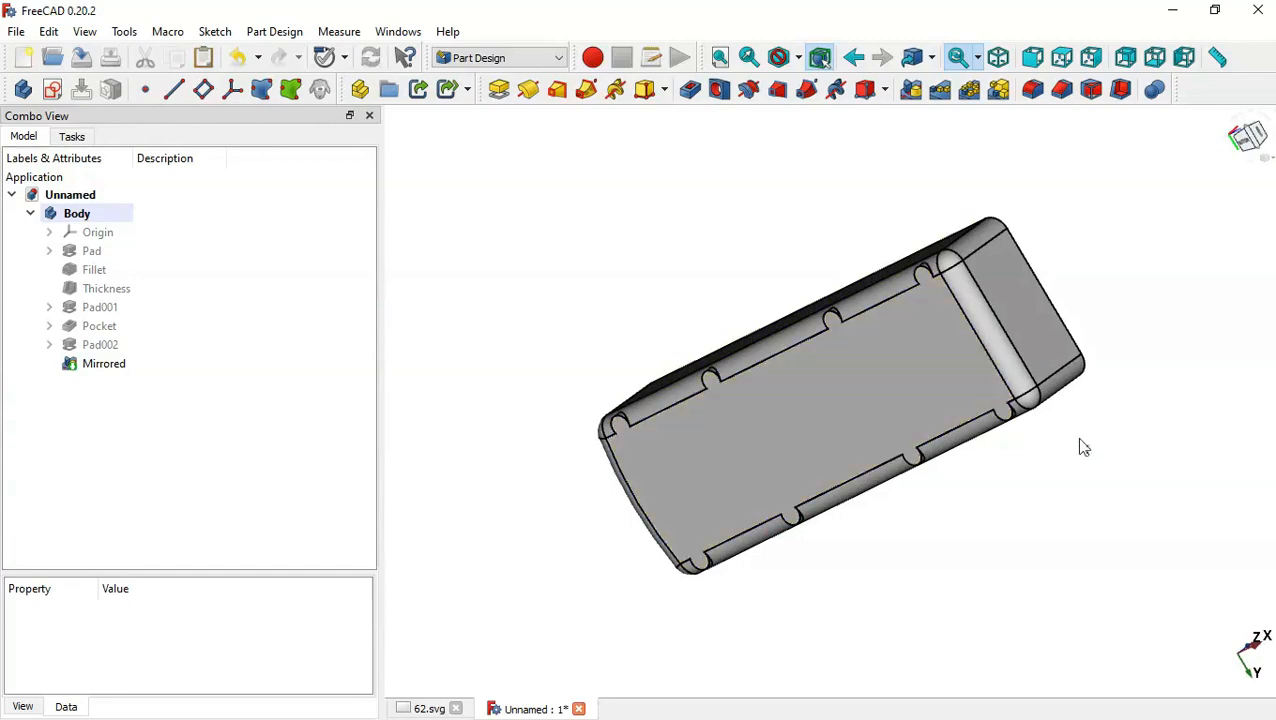
click(1003, 295)
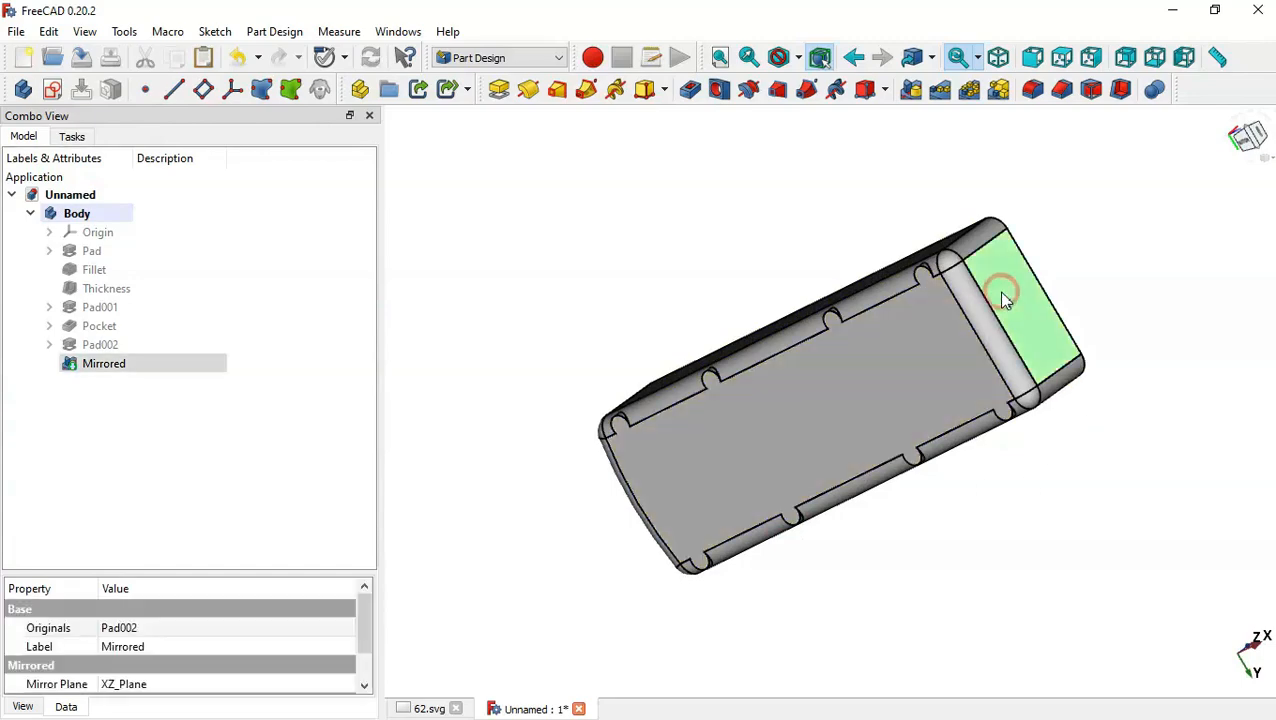
click(52, 89)
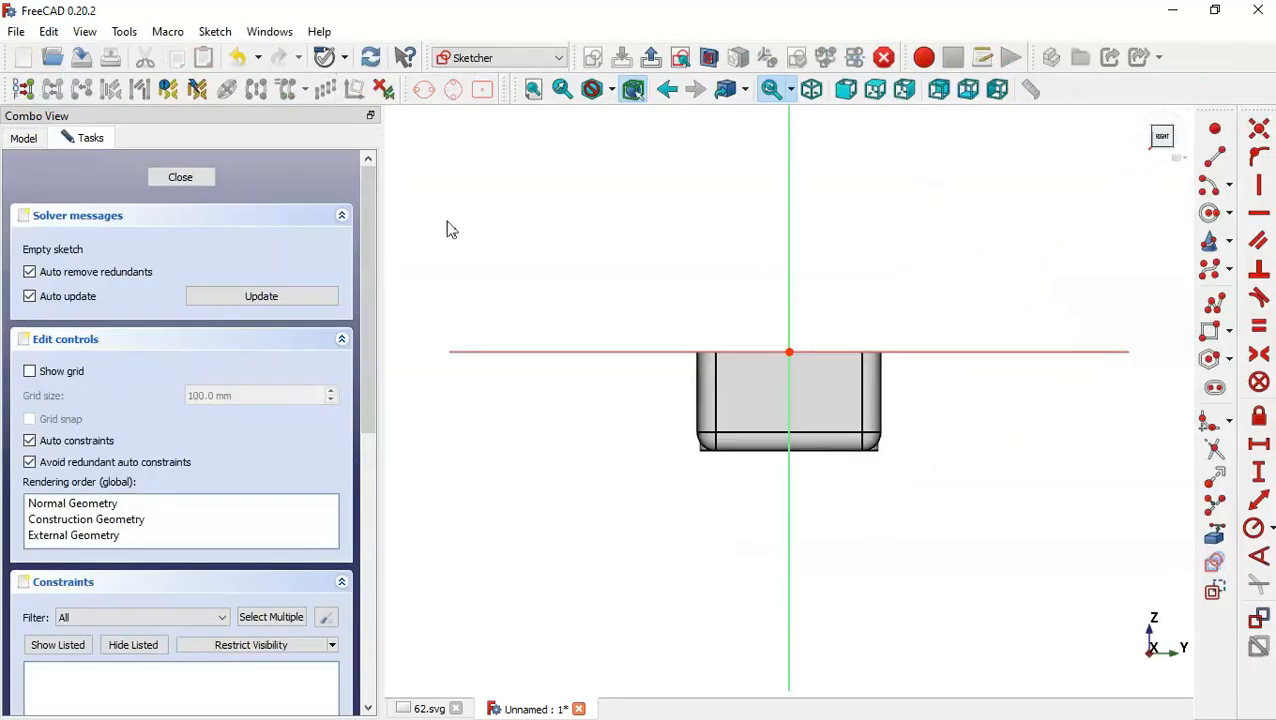
- Draw a rectangle about 80 by 40 mm below the housing outline and delete its upper edge
scroll(830, 478, up, 3)
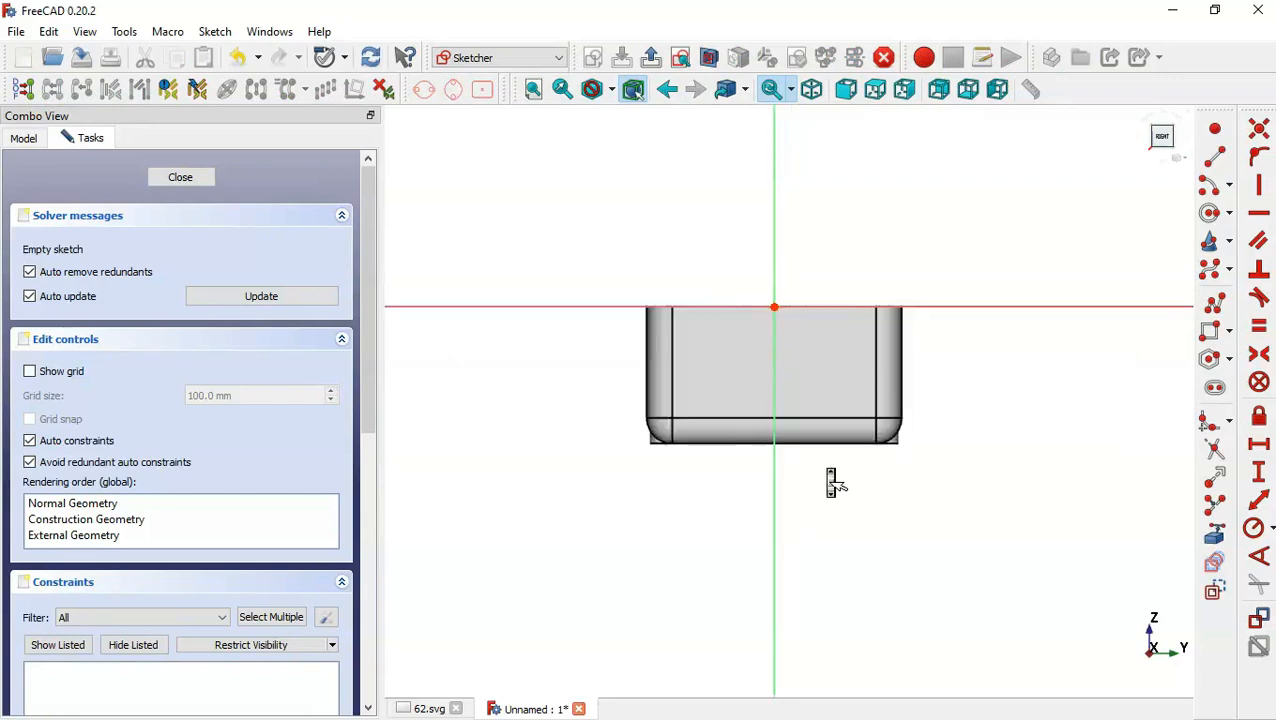
click(1210, 328)
click(581, 486)
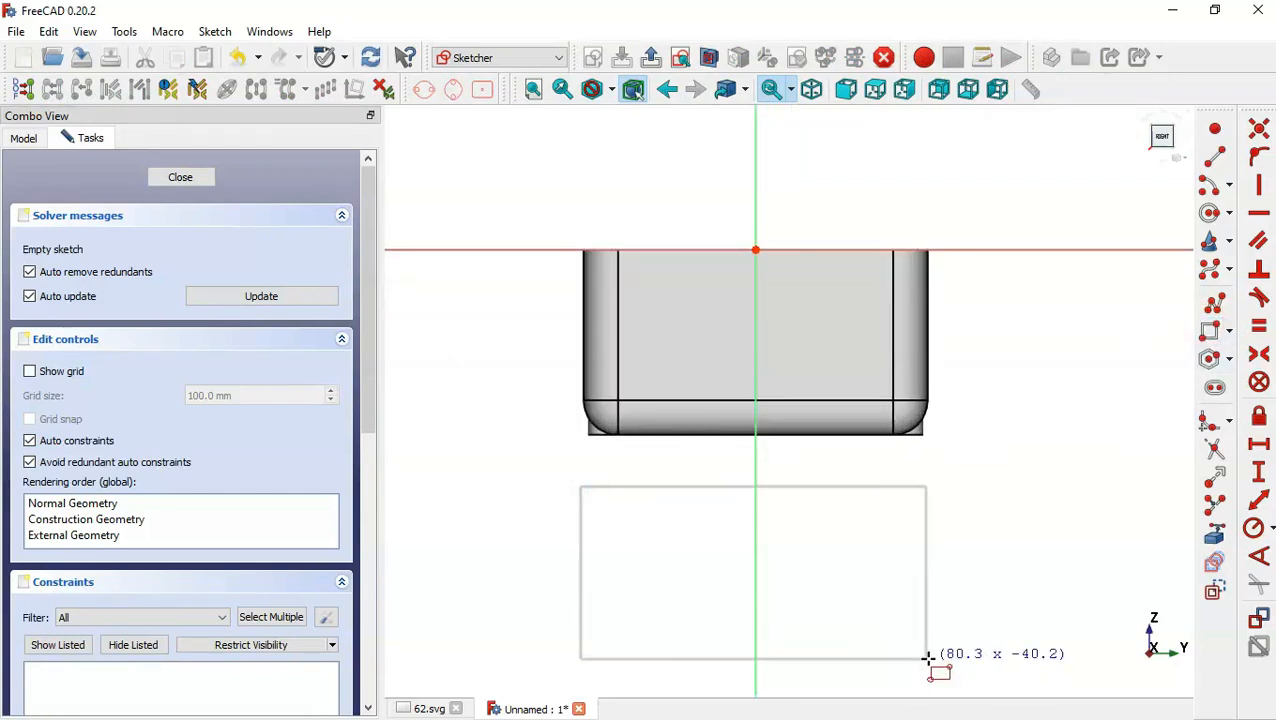
click(940, 656)
key(Escape)
click(850, 487)
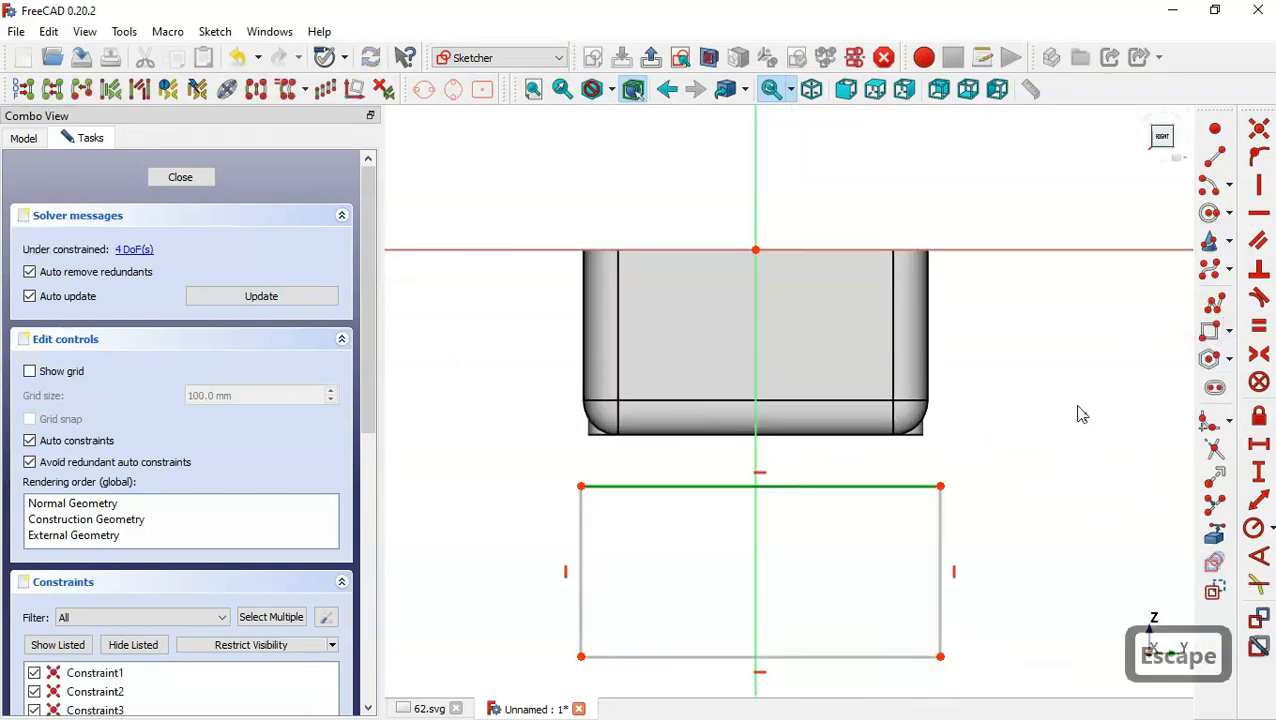
key(Delete)
- Draw two centre-point arcs curving inward from the open upper ends of the rectangle's vertical sides
click(1210, 185)
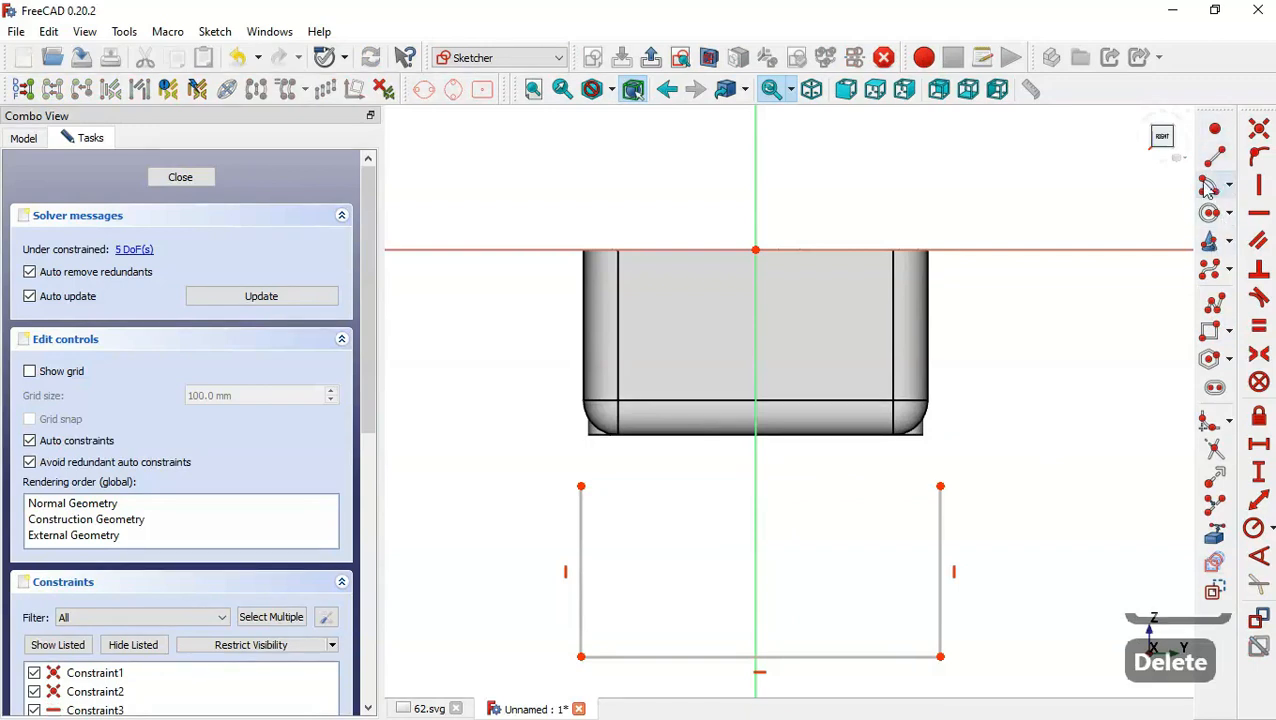
click(652, 435)
click(581, 486)
click(646, 523)
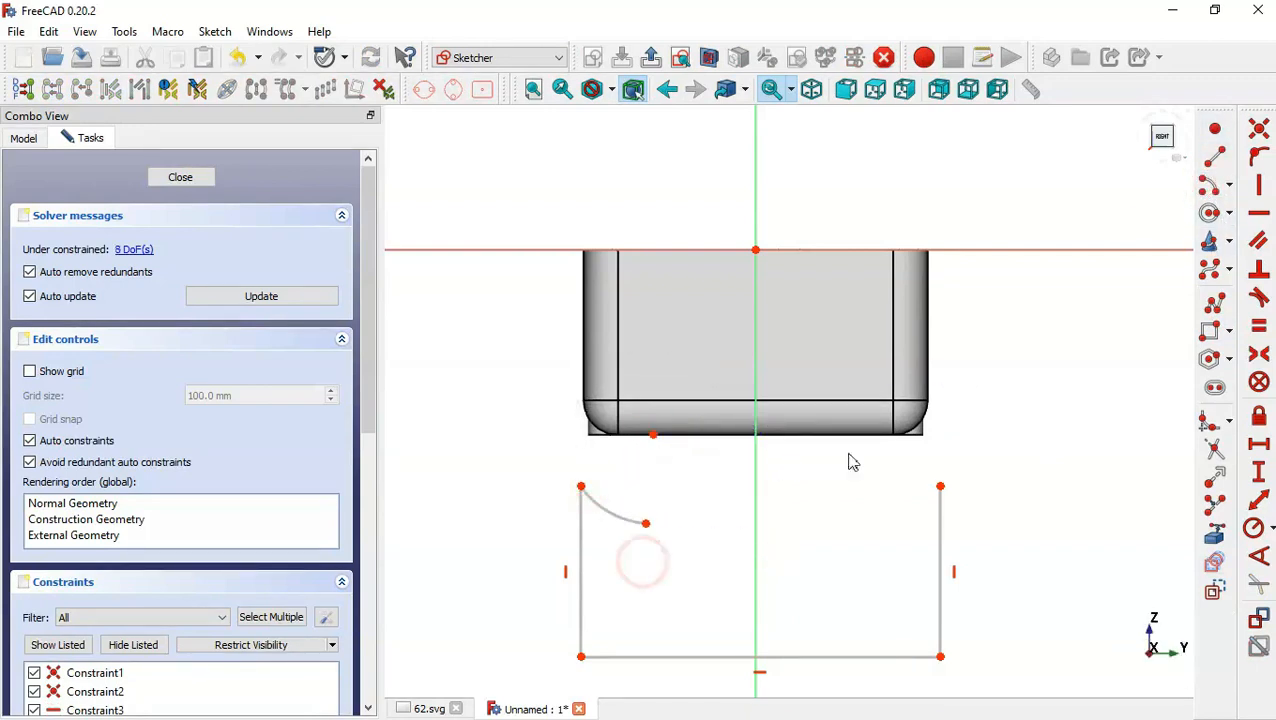
click(877, 413)
click(940, 486)
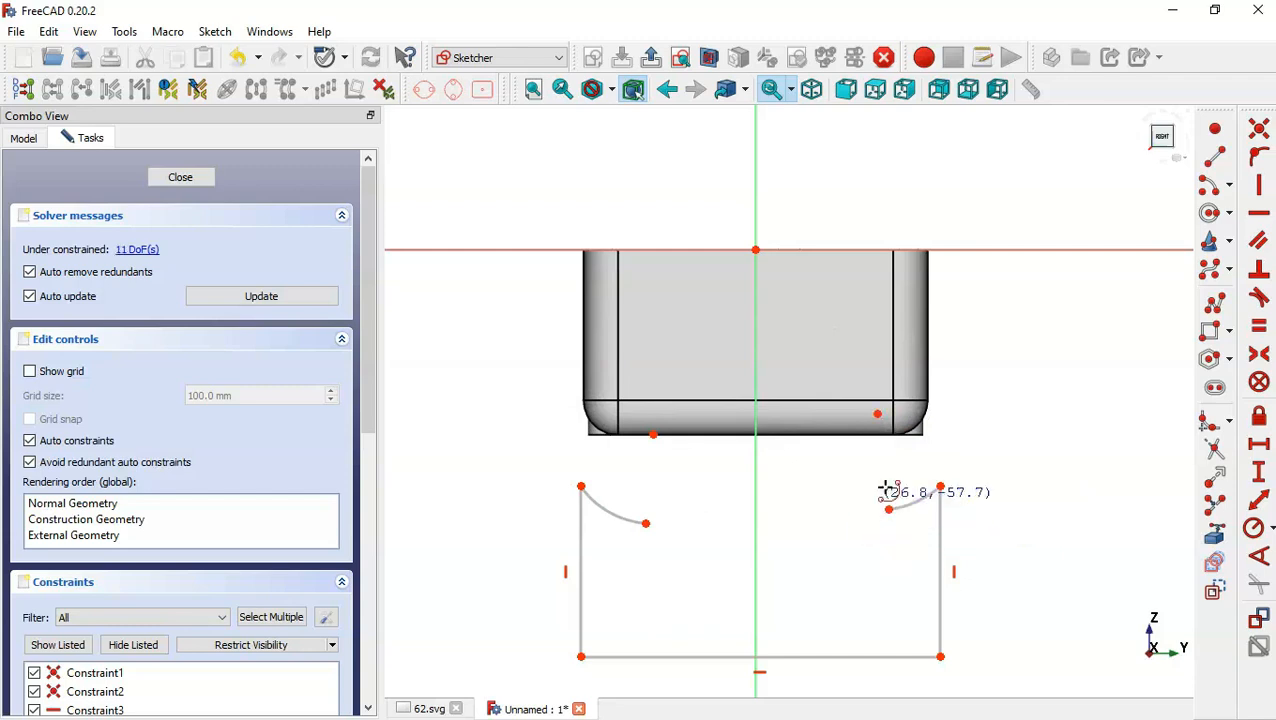
click(889, 509)
- Draw a line connecting the free inner ends of the two arcs
click(648, 524)
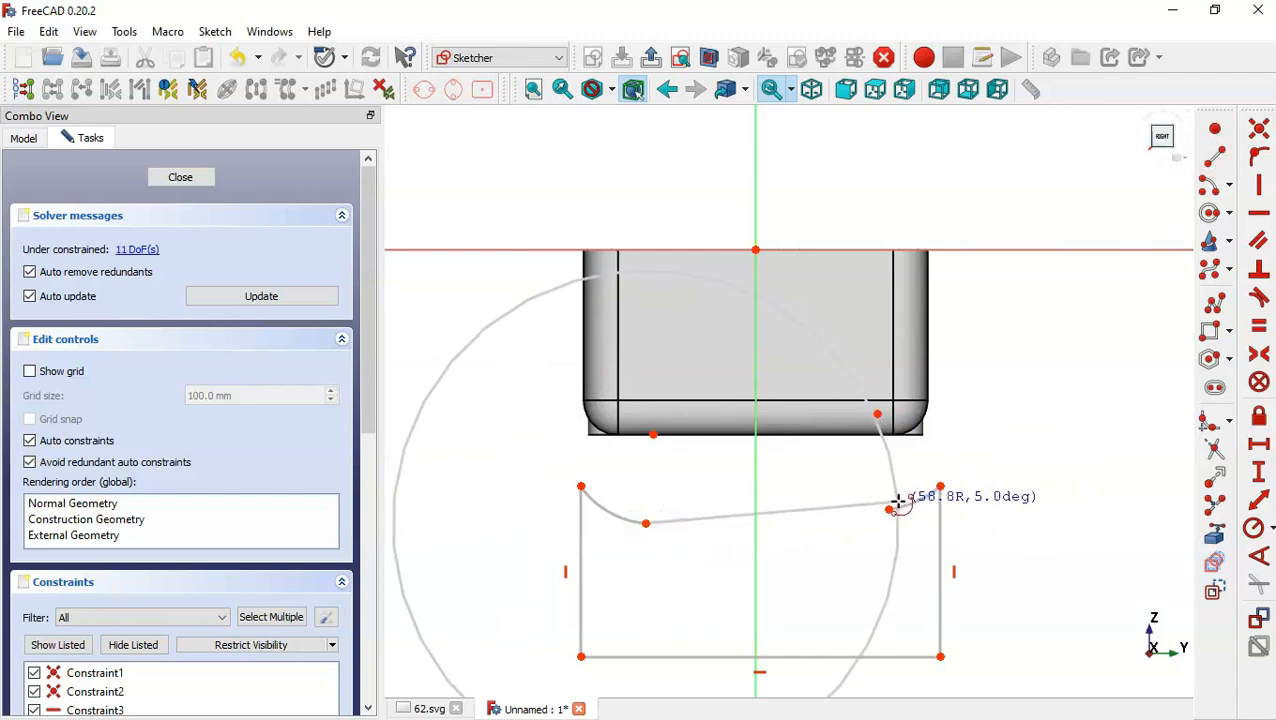
click(1216, 158)
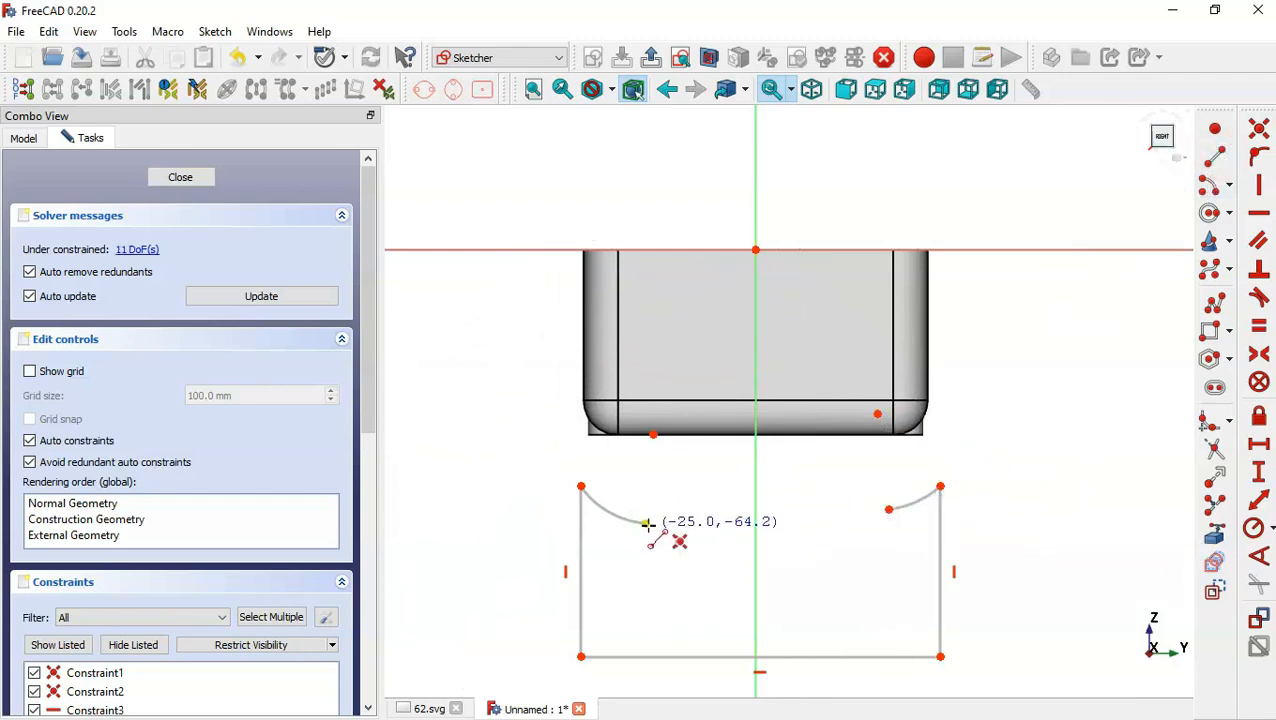
click(646, 523)
click(889, 509)
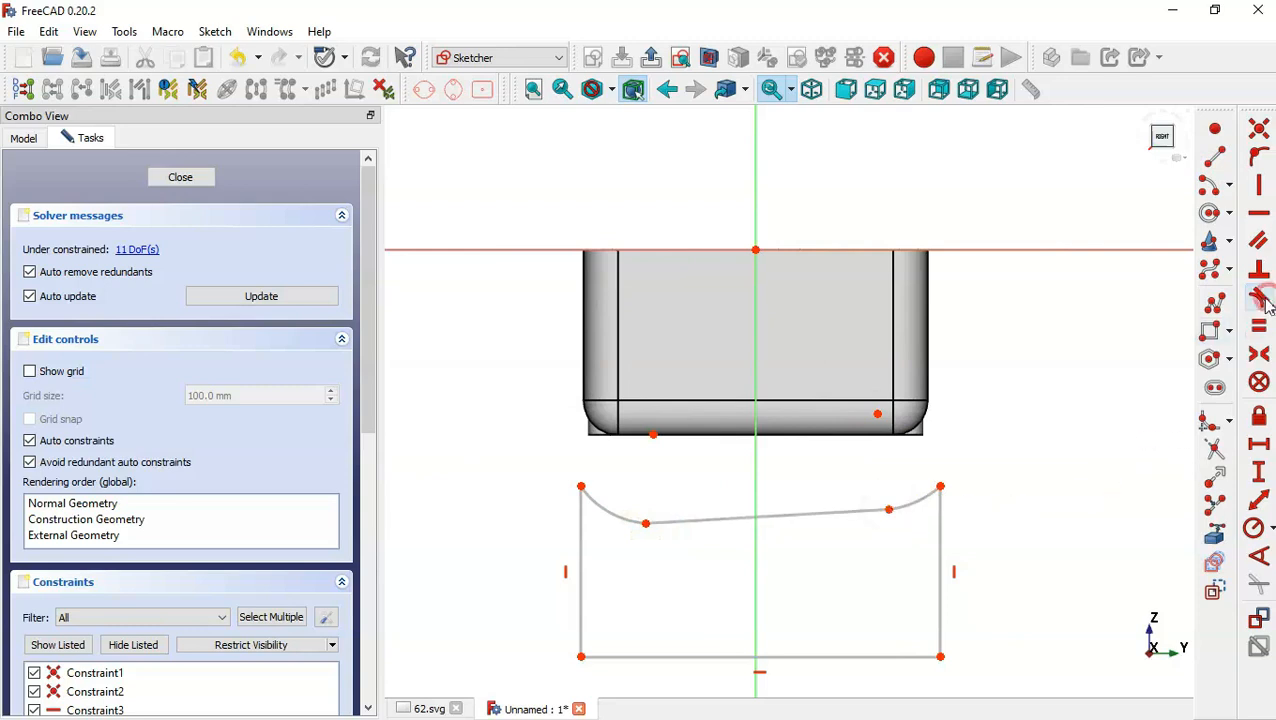
- Make the connecting line tangent to both arcs and constrain it to be horizontal
click(857, 512)
click(905, 504)
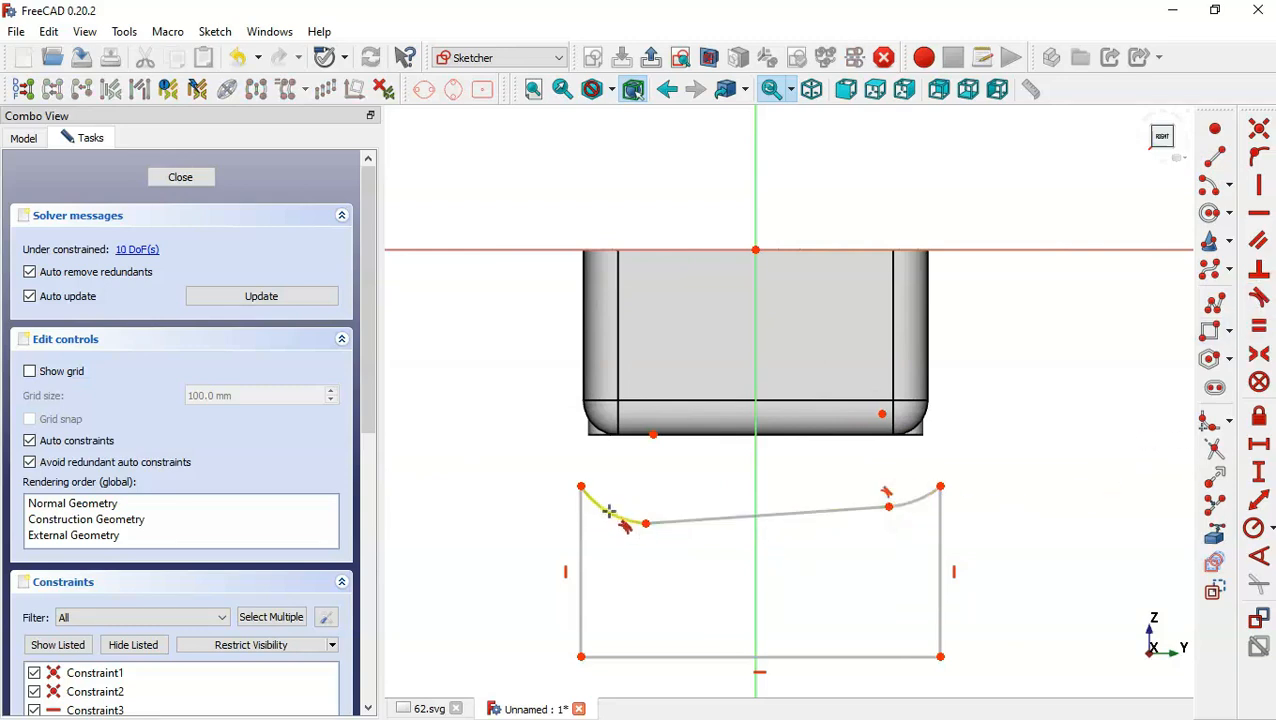
click(607, 510)
click(674, 521)
click(1259, 212)
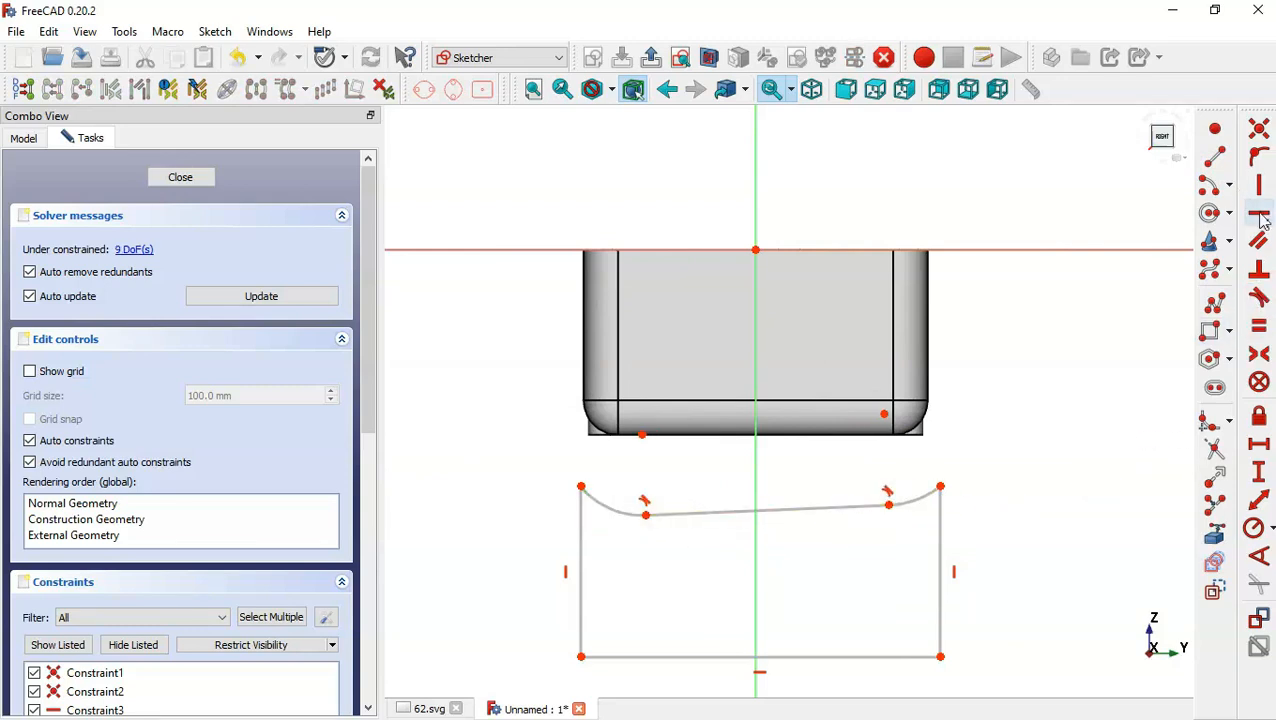
click(821, 506)
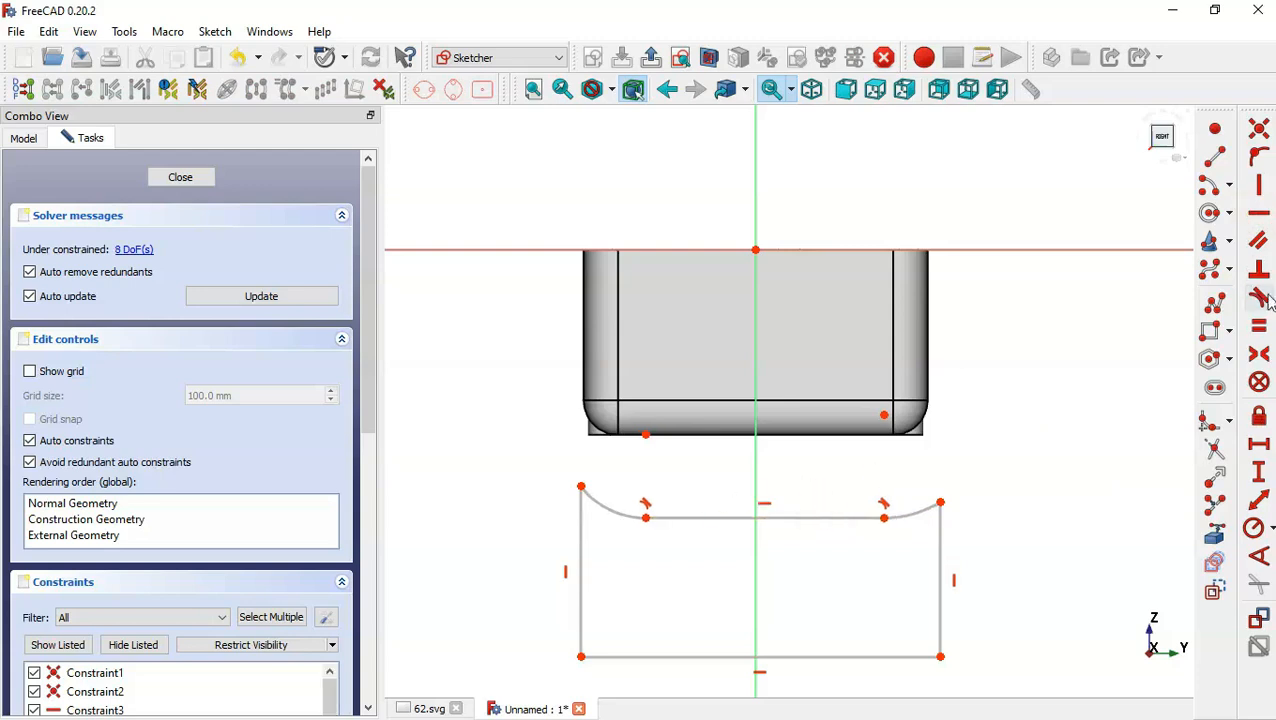
- Make the two corner arcs equal and their outer endpoints symmetric about the vertical axis
click(1259, 325)
click(611, 514)
click(912, 514)
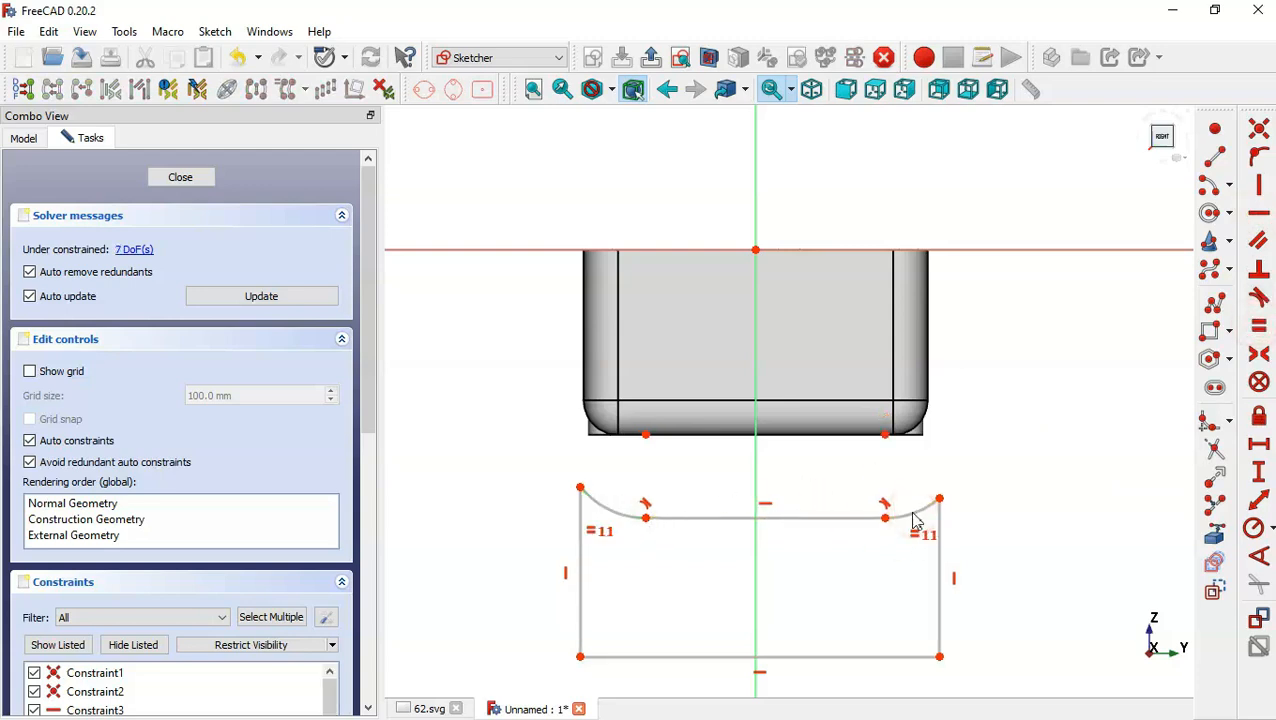
click(1259, 353)
click(939, 498)
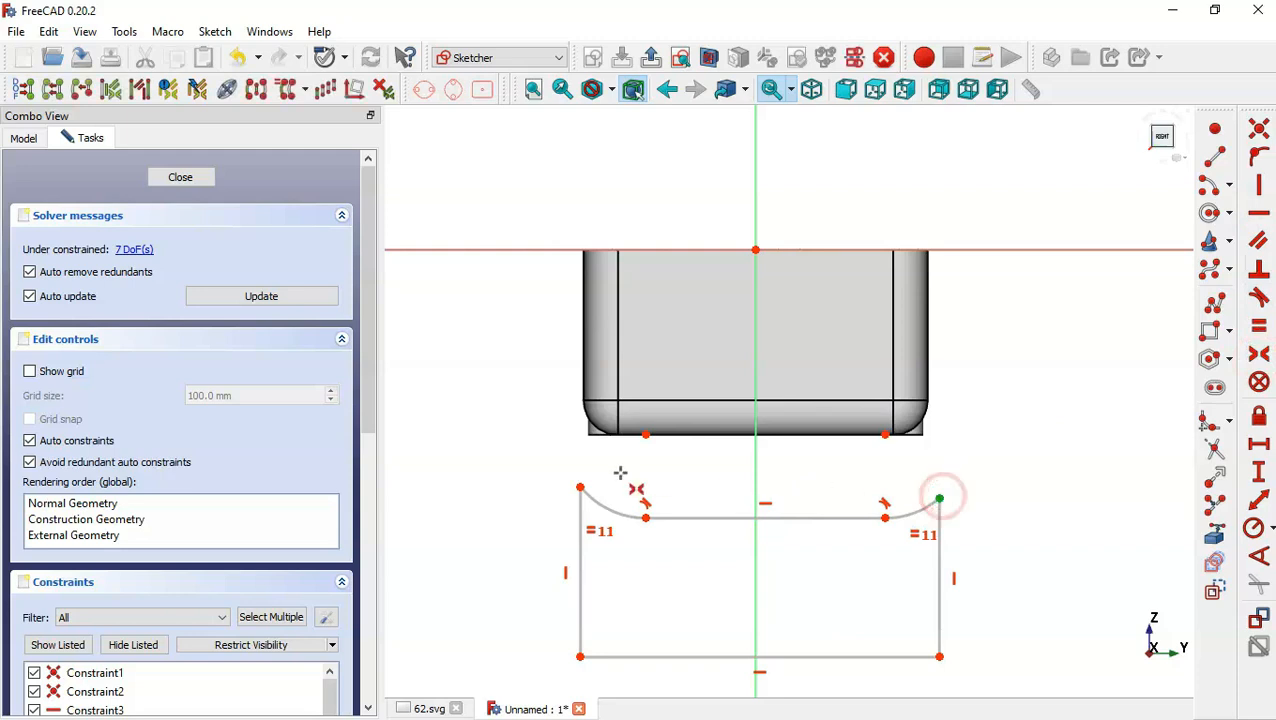
click(579, 487)
click(757, 463)
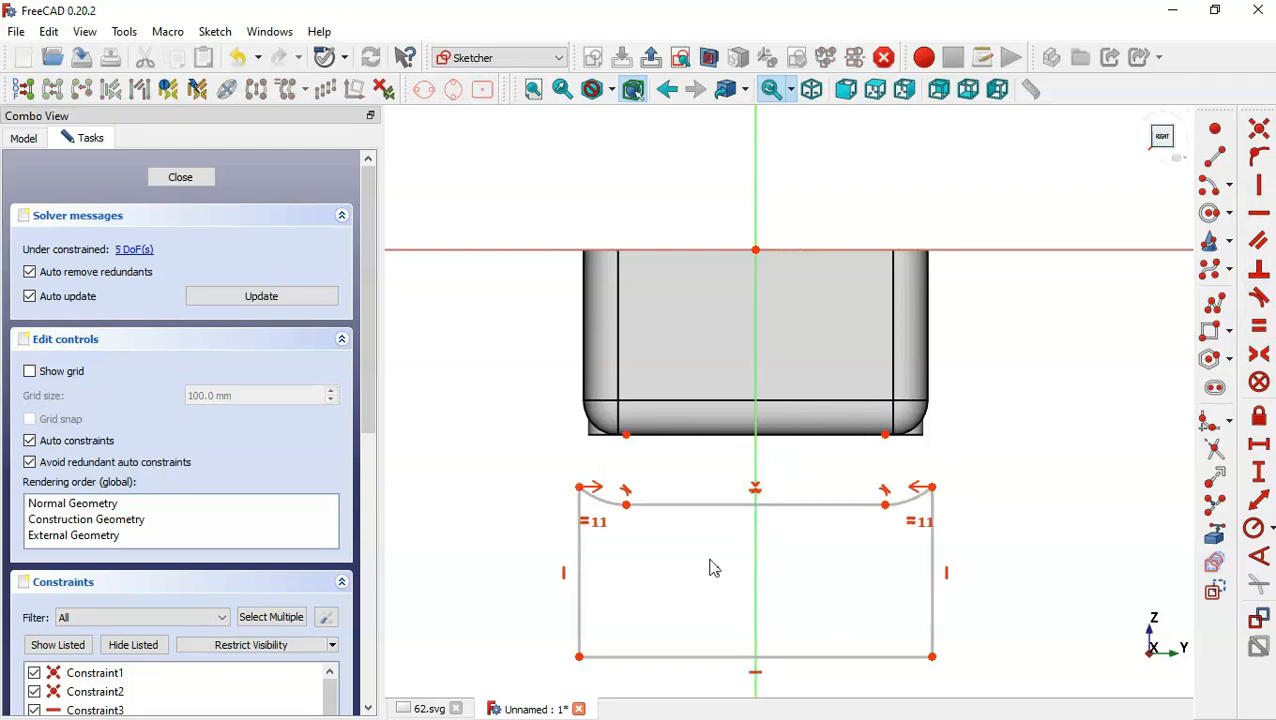
- Import the housing's right inner vertical edge as external geometry and make the right arc's centre coincident with its lower endpoint
click(1218, 536)
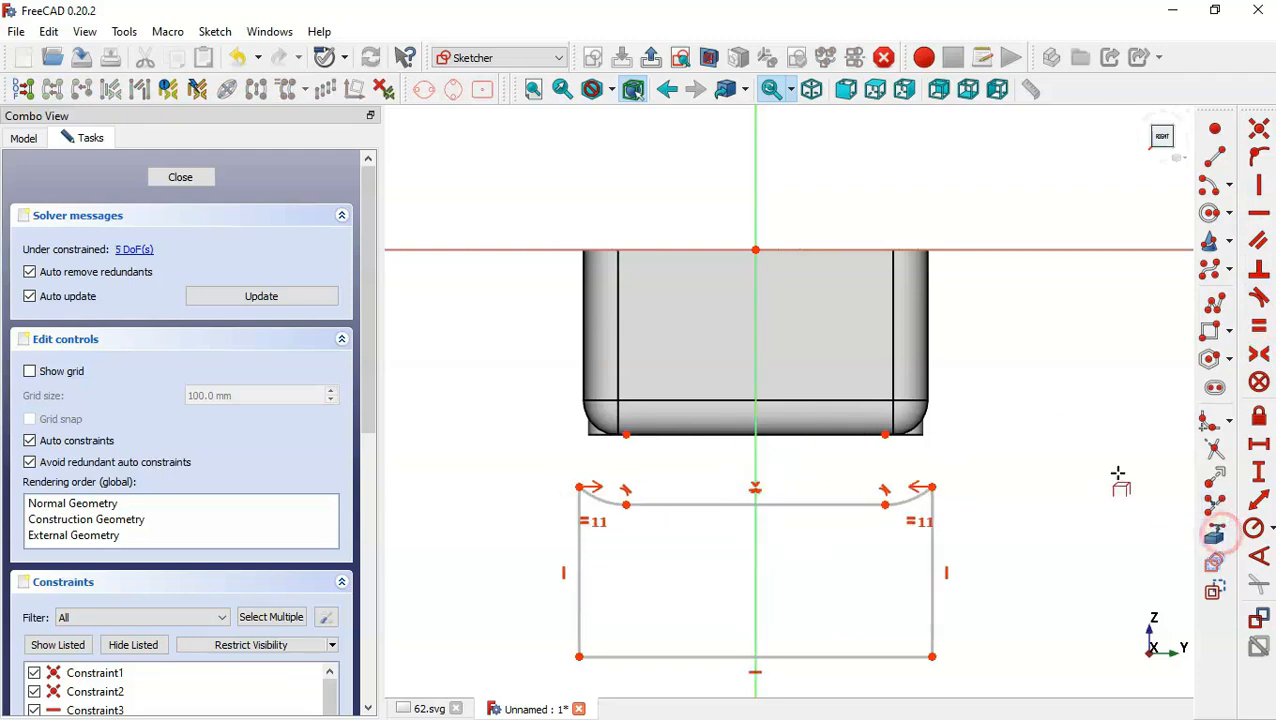
click(892, 378)
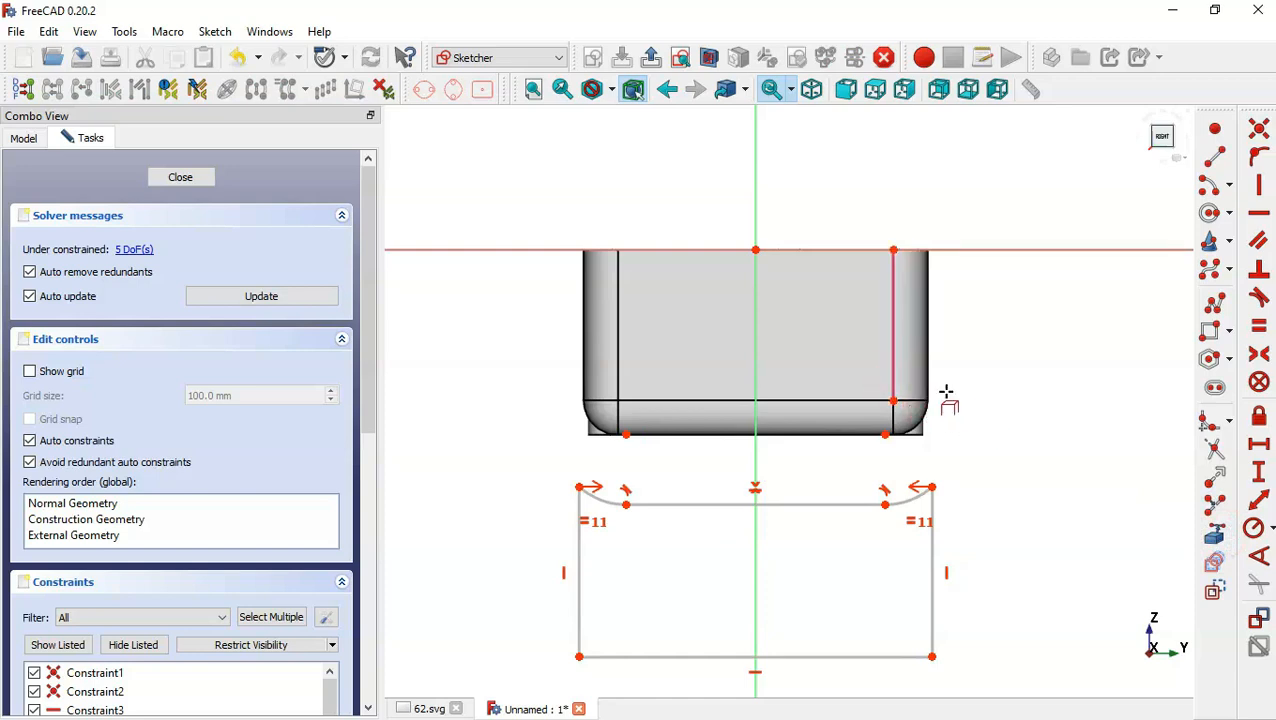
key(Escape)
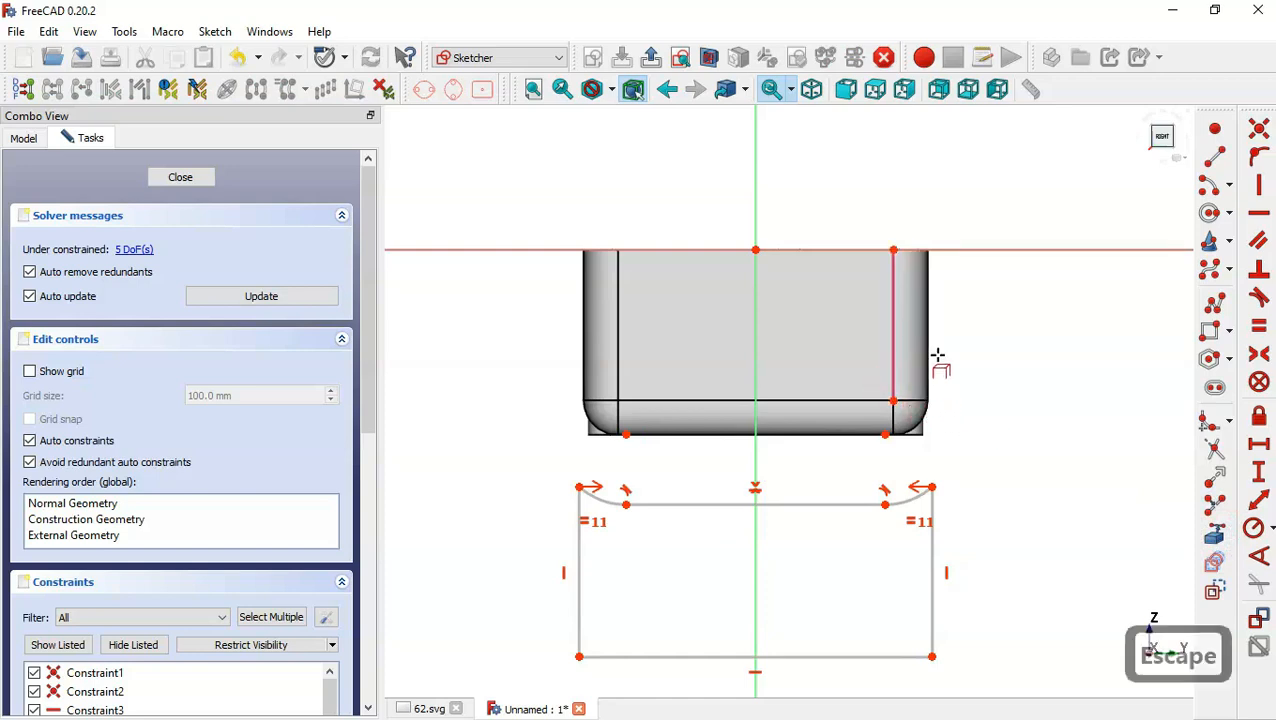
click(895, 403)
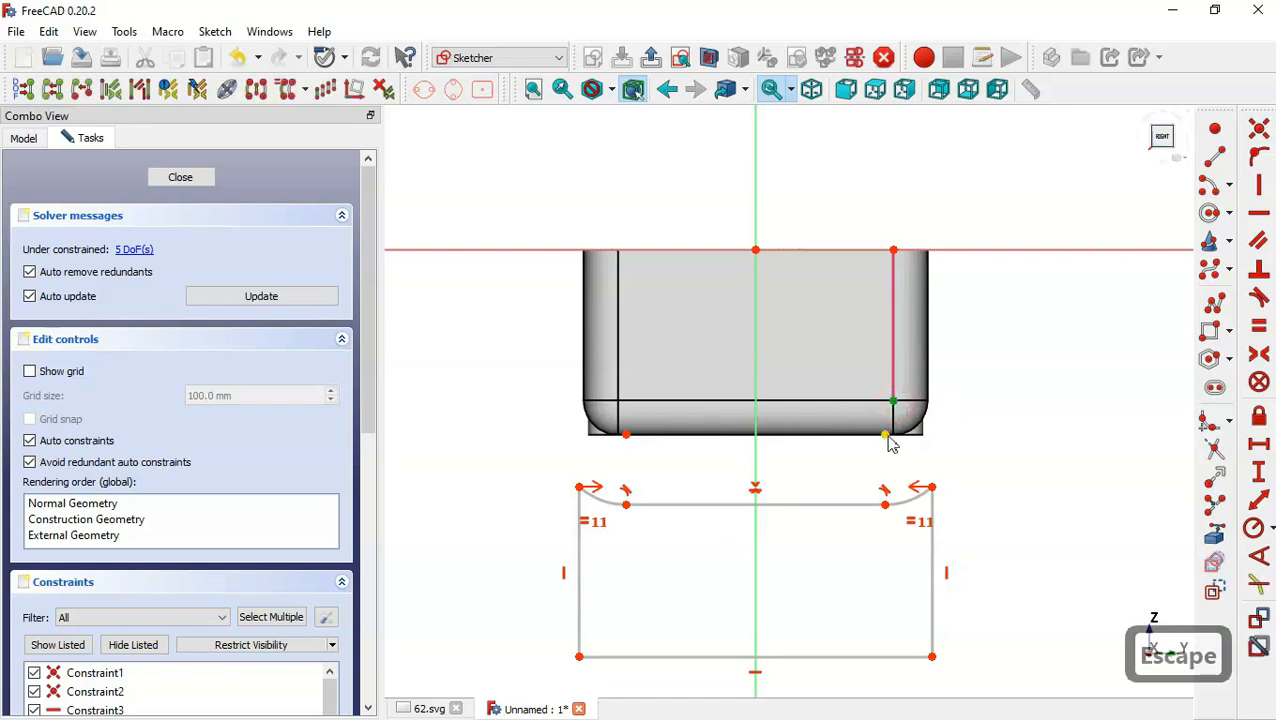
click(886, 436)
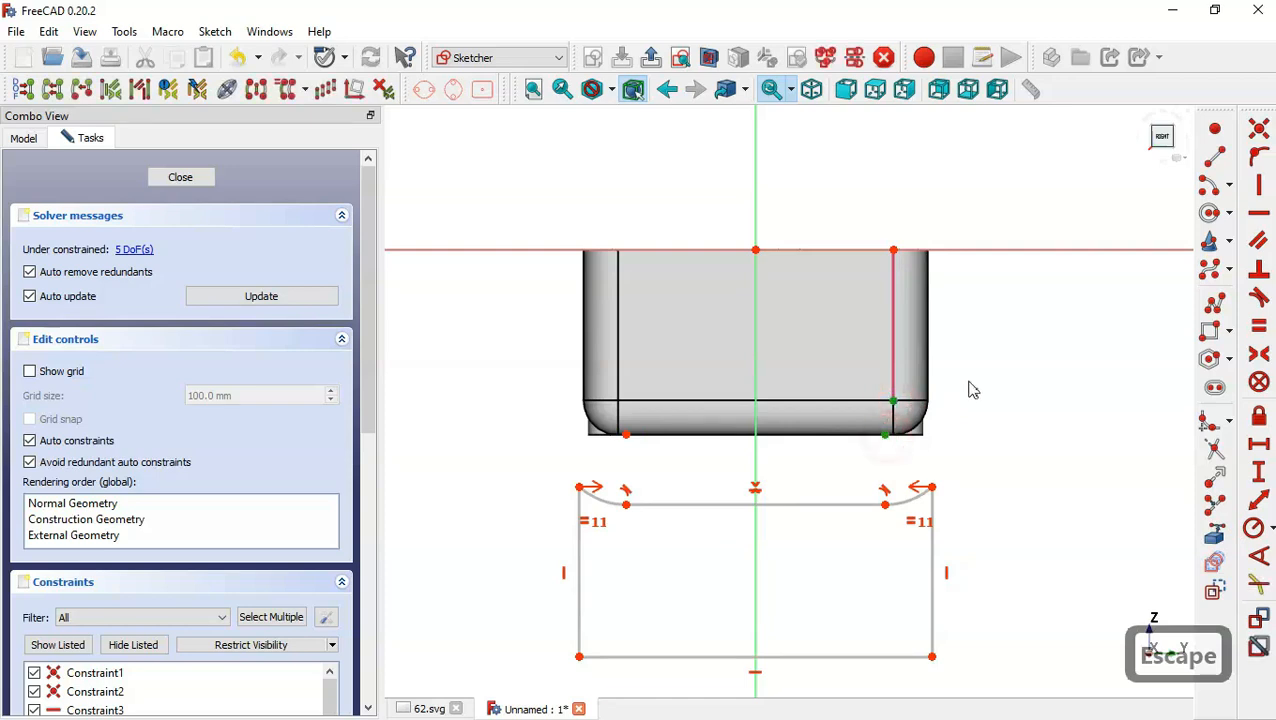
click(1262, 133)
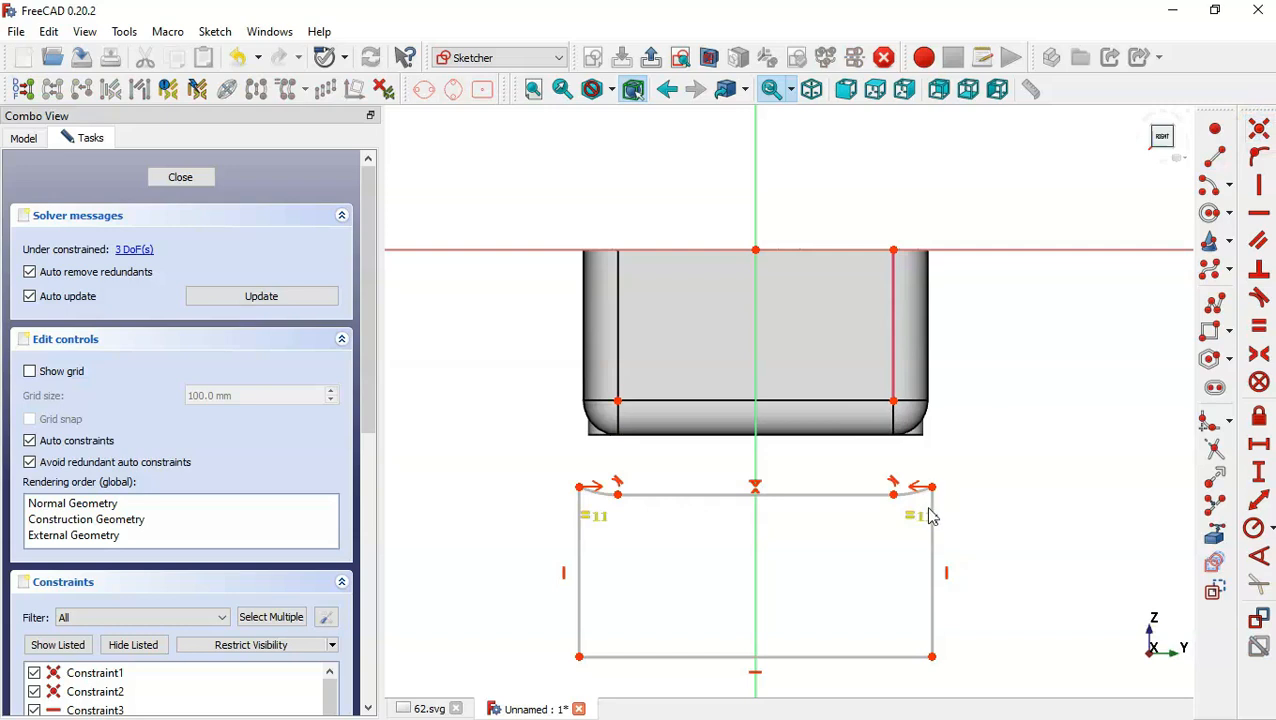
- Move the right arc's outer endpoint up beside the housing and constrain it horizontally level with the arc's centre
scroll(906, 447, up, 2)
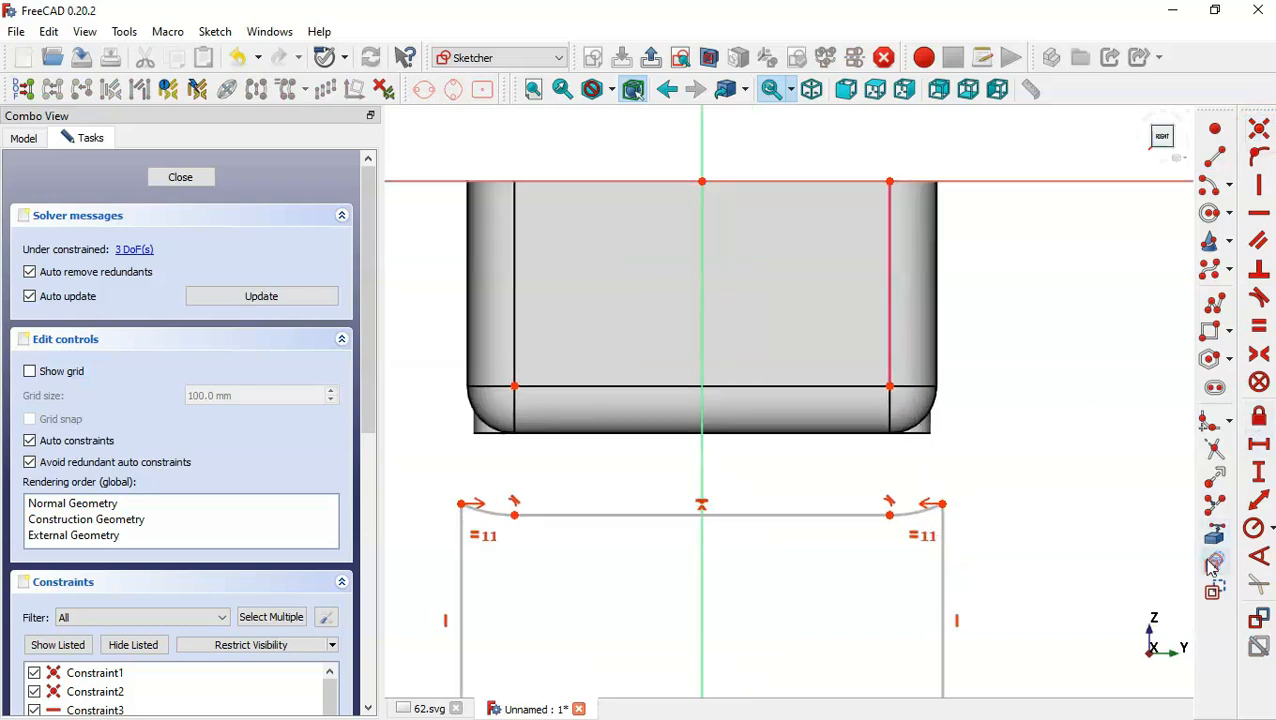
key(ctrl+z)
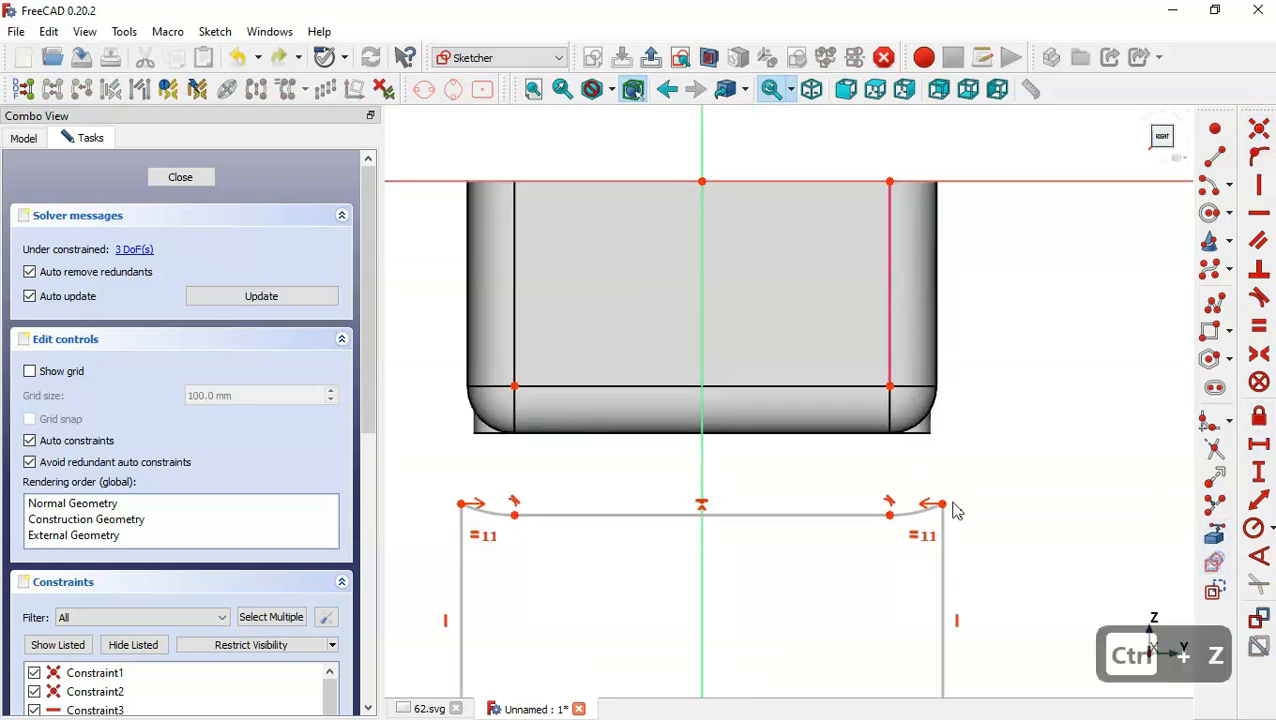
mouse_move(944, 510)
mouse_down()
mouse_move(985, 365)
mouse_move(960, 369)
mouse_up()
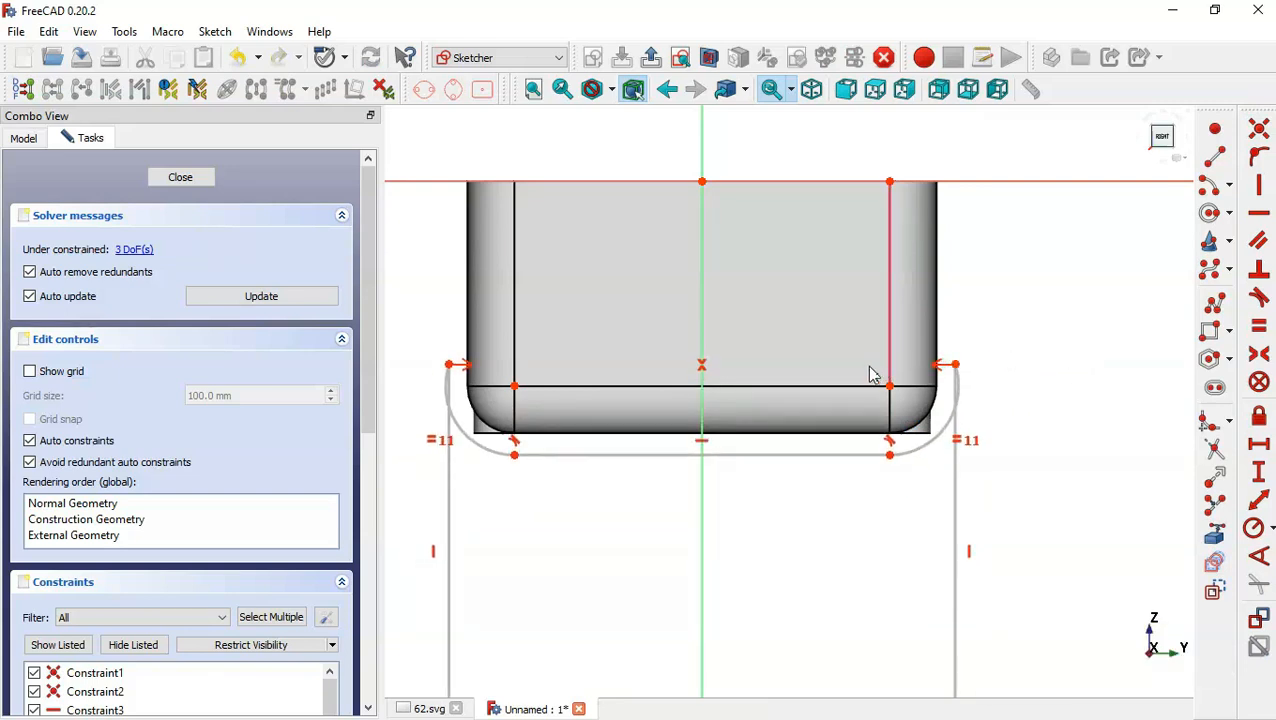
drag(866, 367, 952, 372)
click(954, 366)
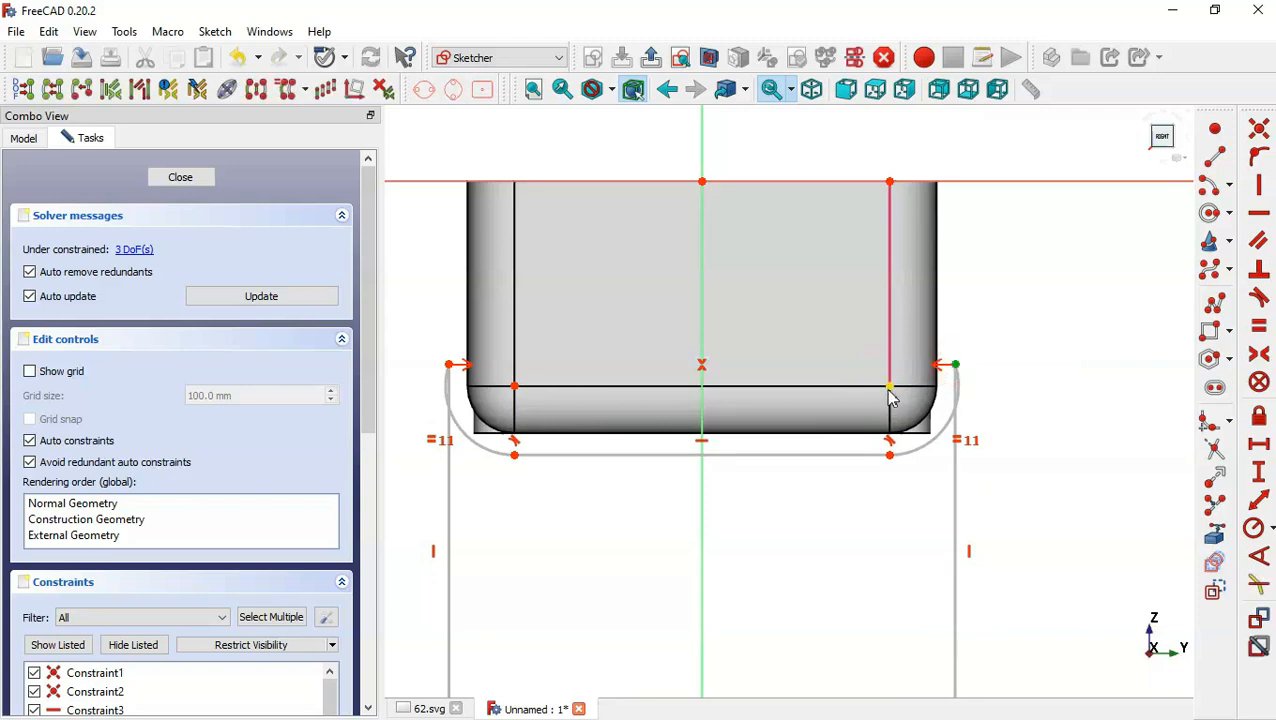
click(889, 389)
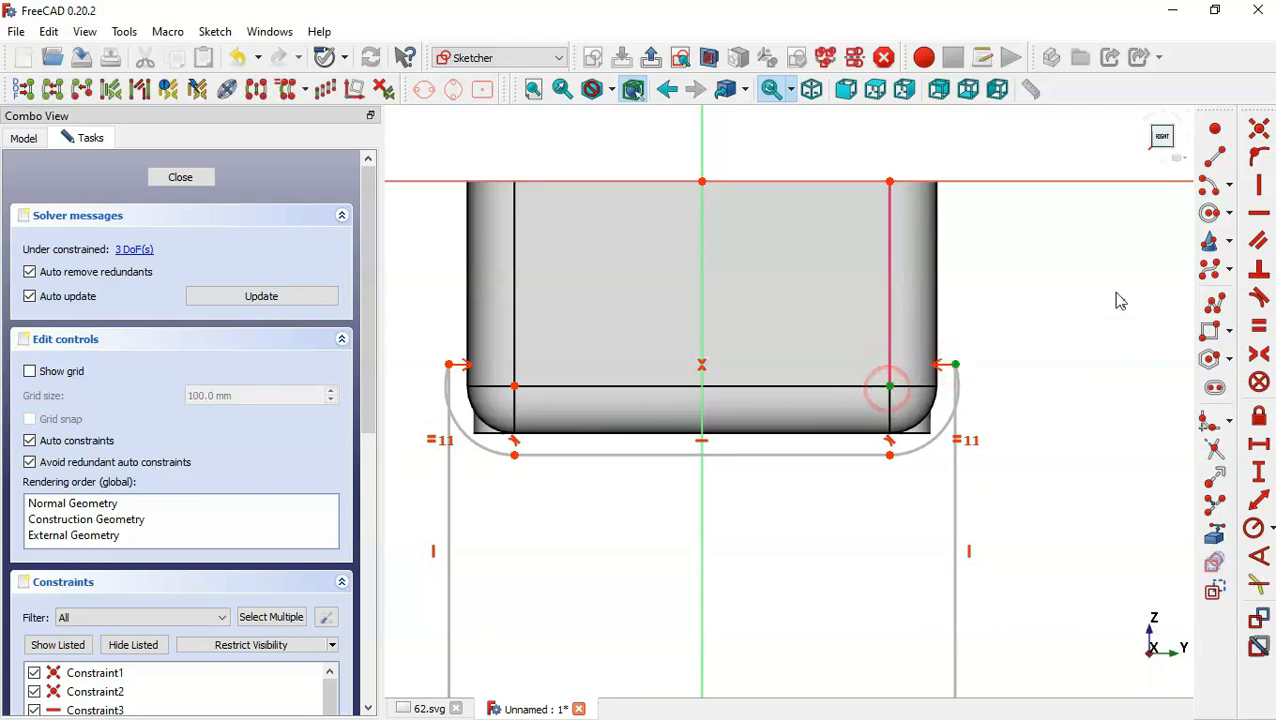
click(1266, 207)
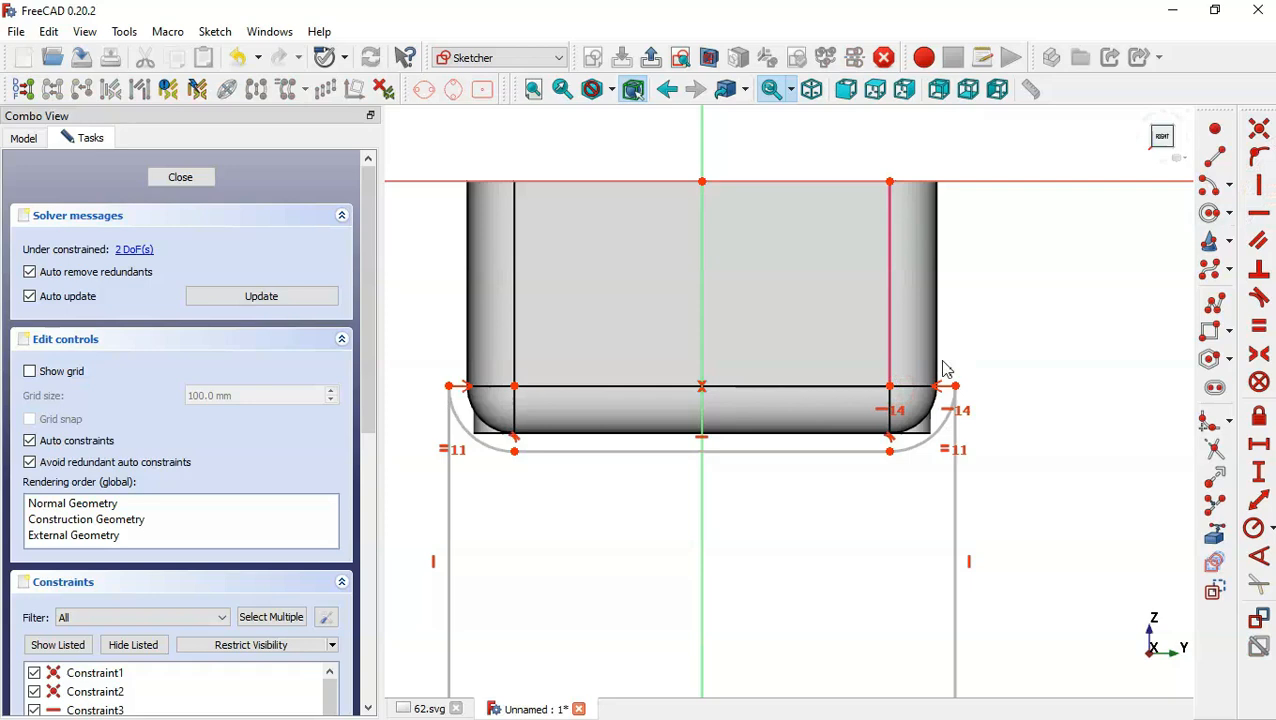
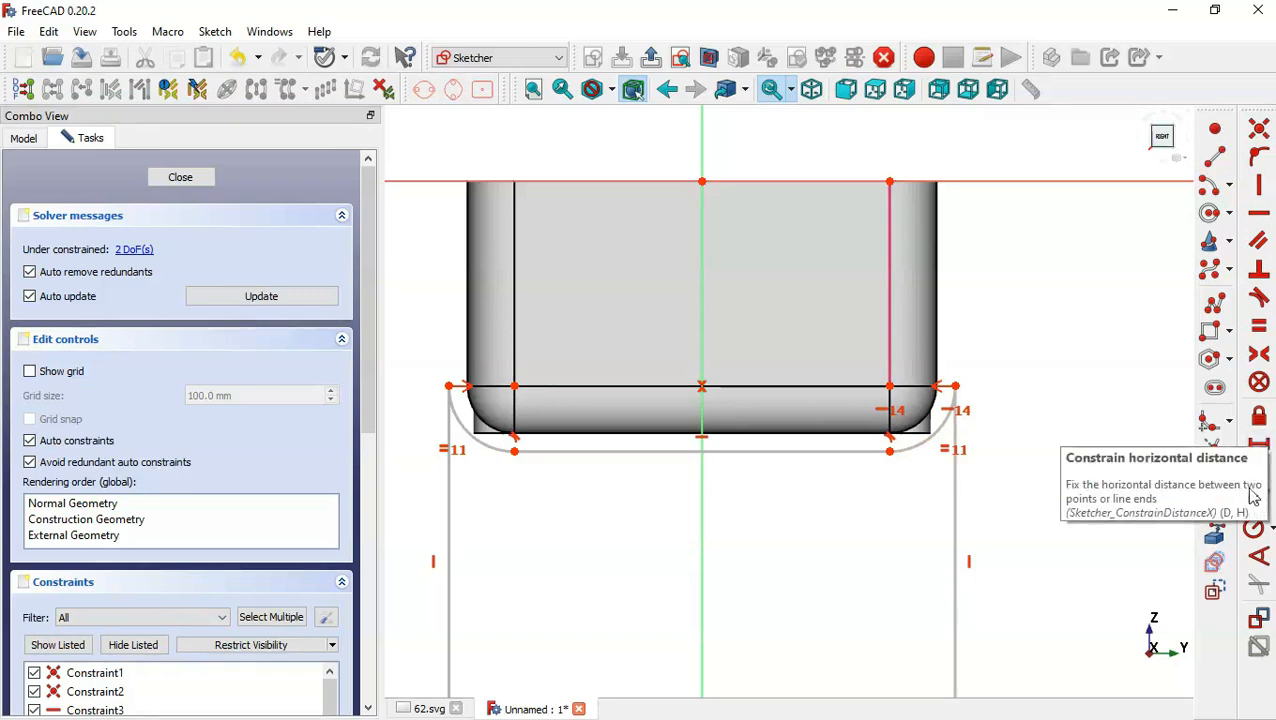
- Set the right corner arc's radius to 8 mm and finish the sketch
click(1254, 528)
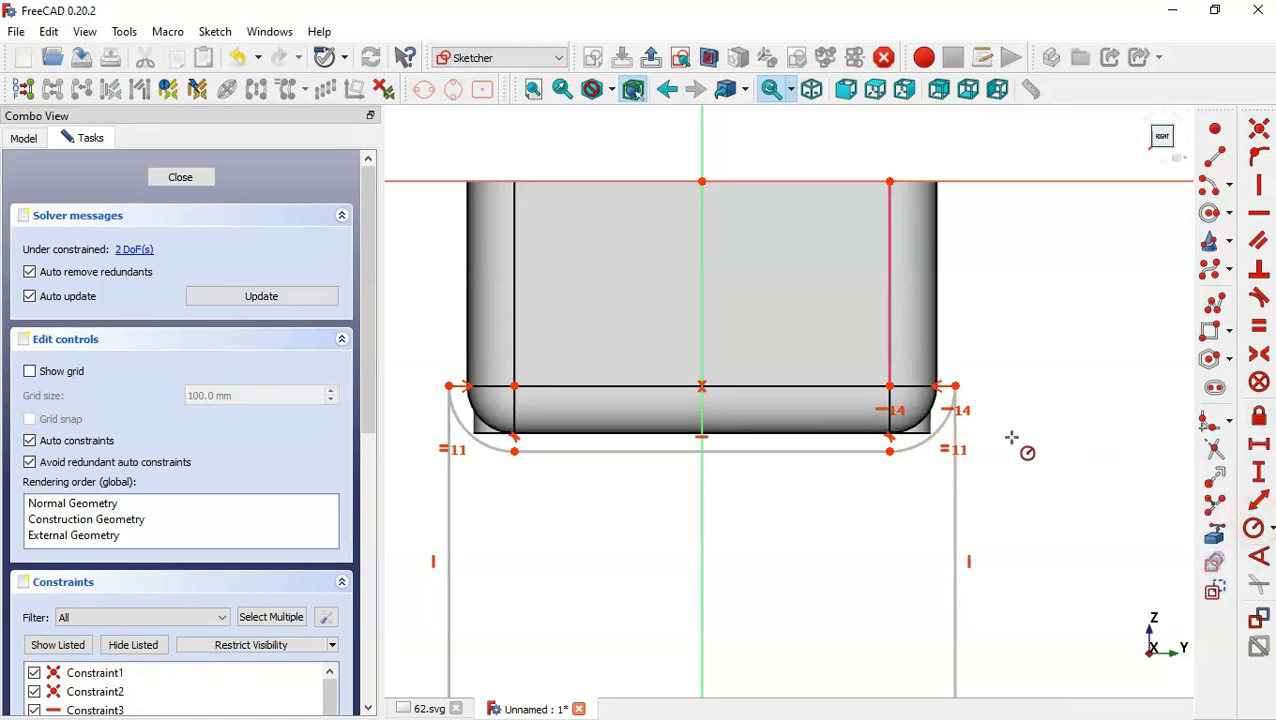
click(932, 438)
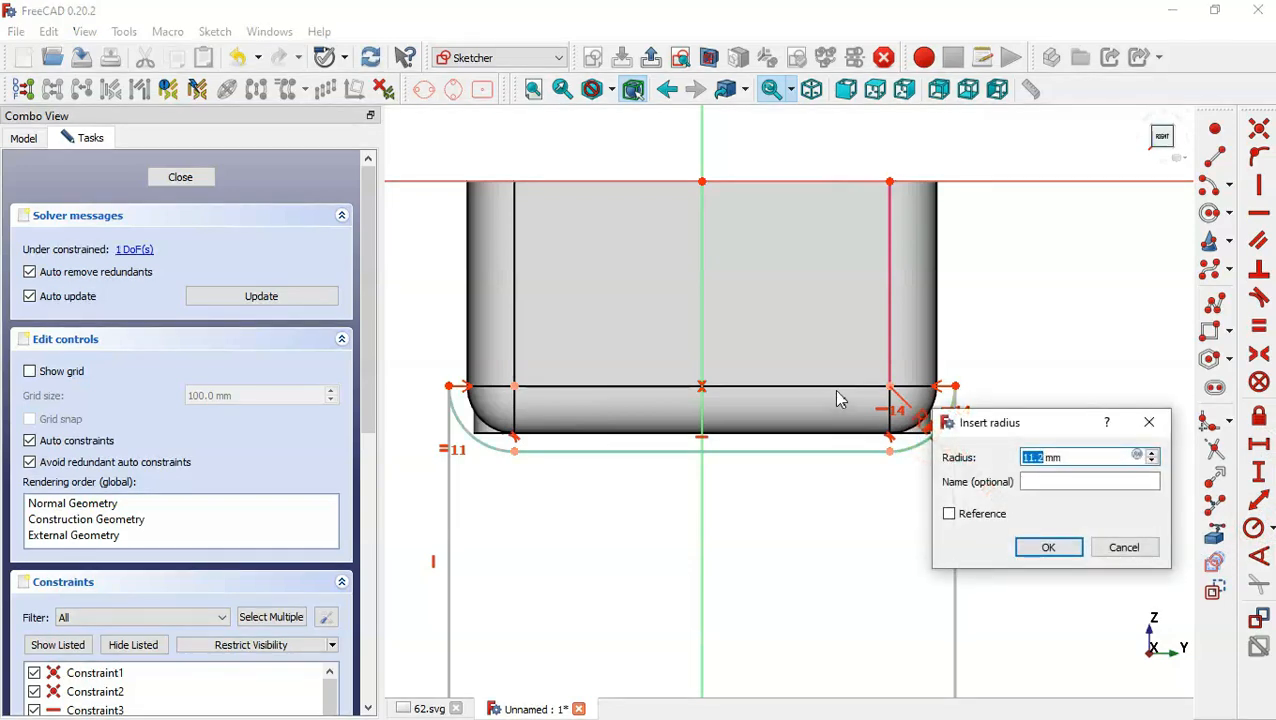
text(8)
key(Return)
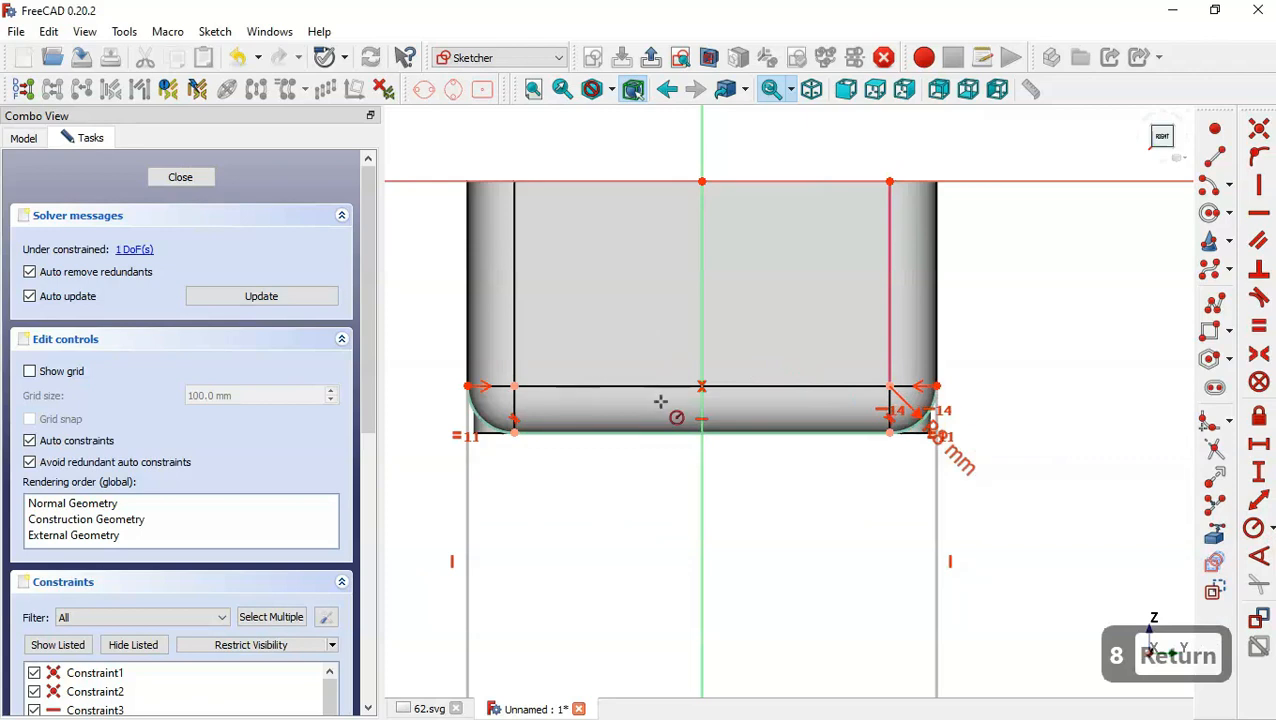
scroll(738, 385, down, 5)
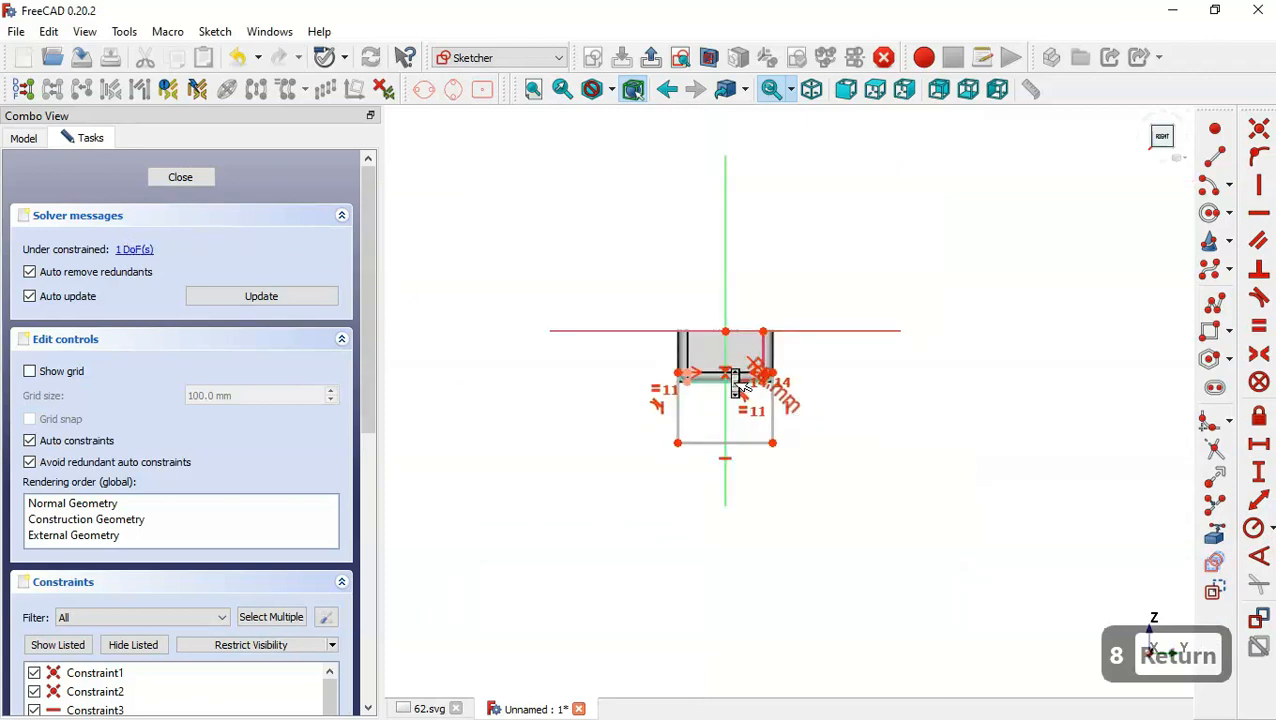
scroll(740, 381, up, 4)
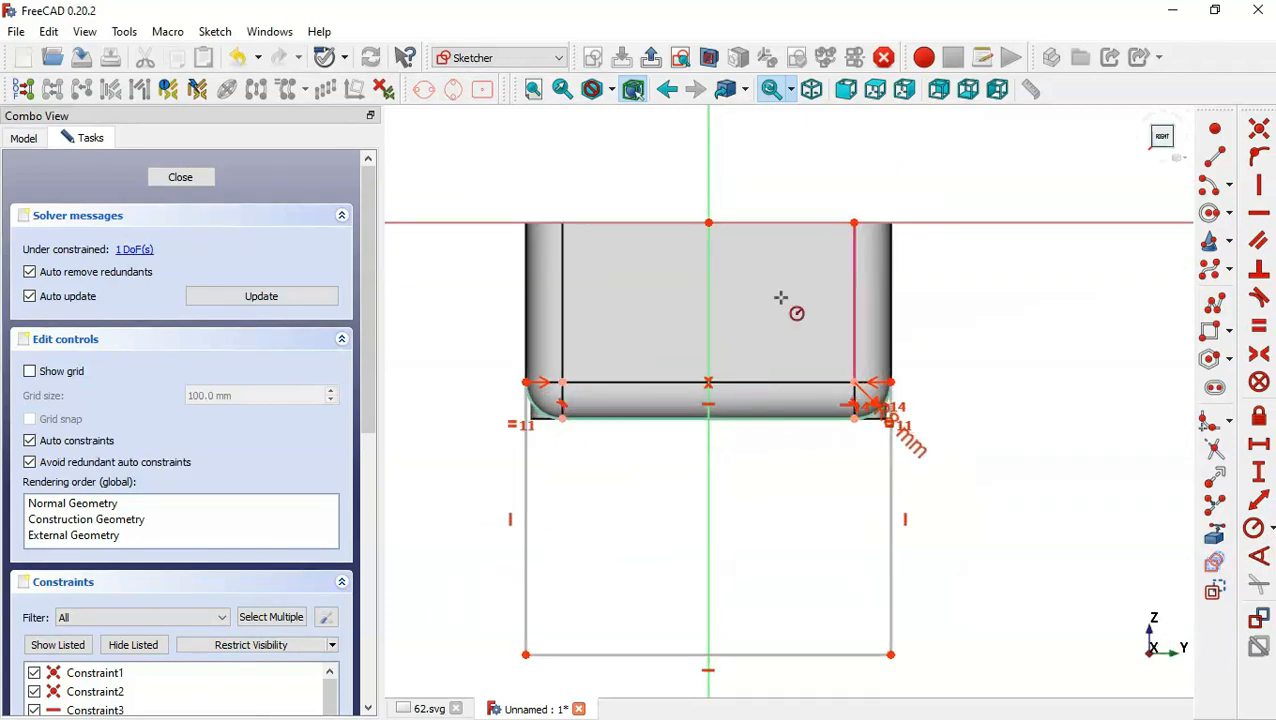
click(651, 58)
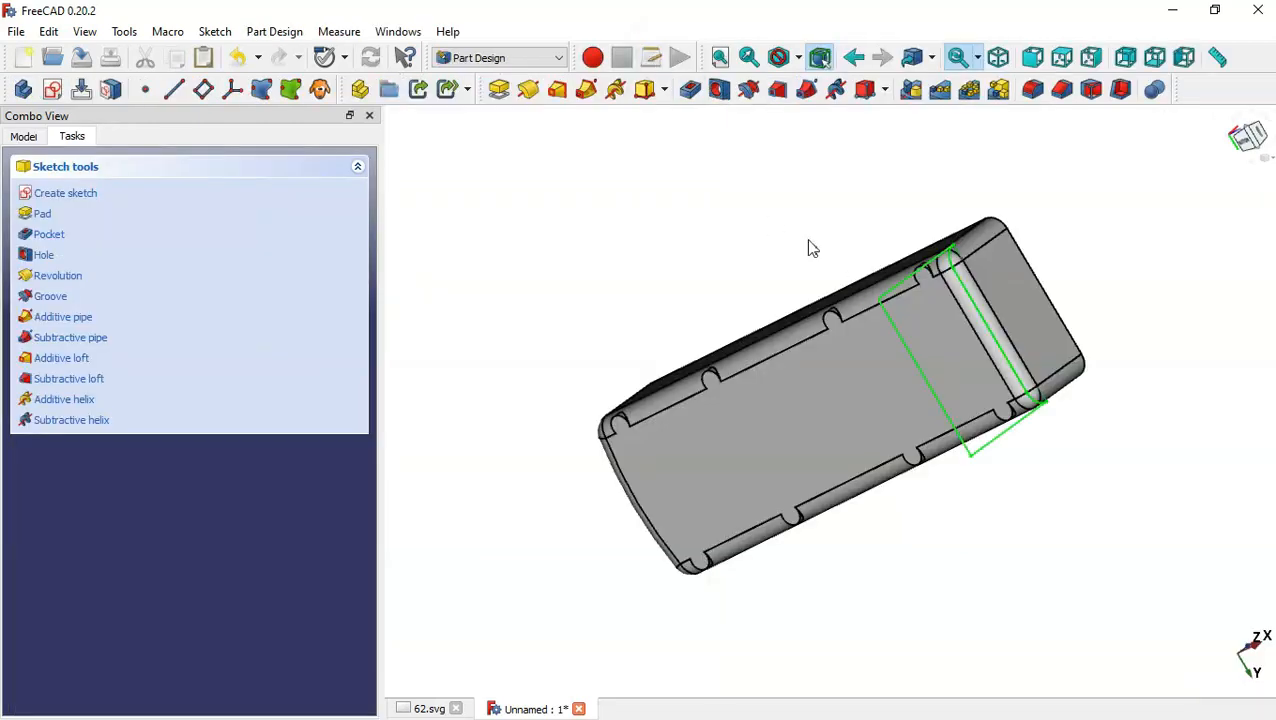
- Pocket the profile with type Through all to trim the boss material protruding past the rounded underside
click(692, 92)
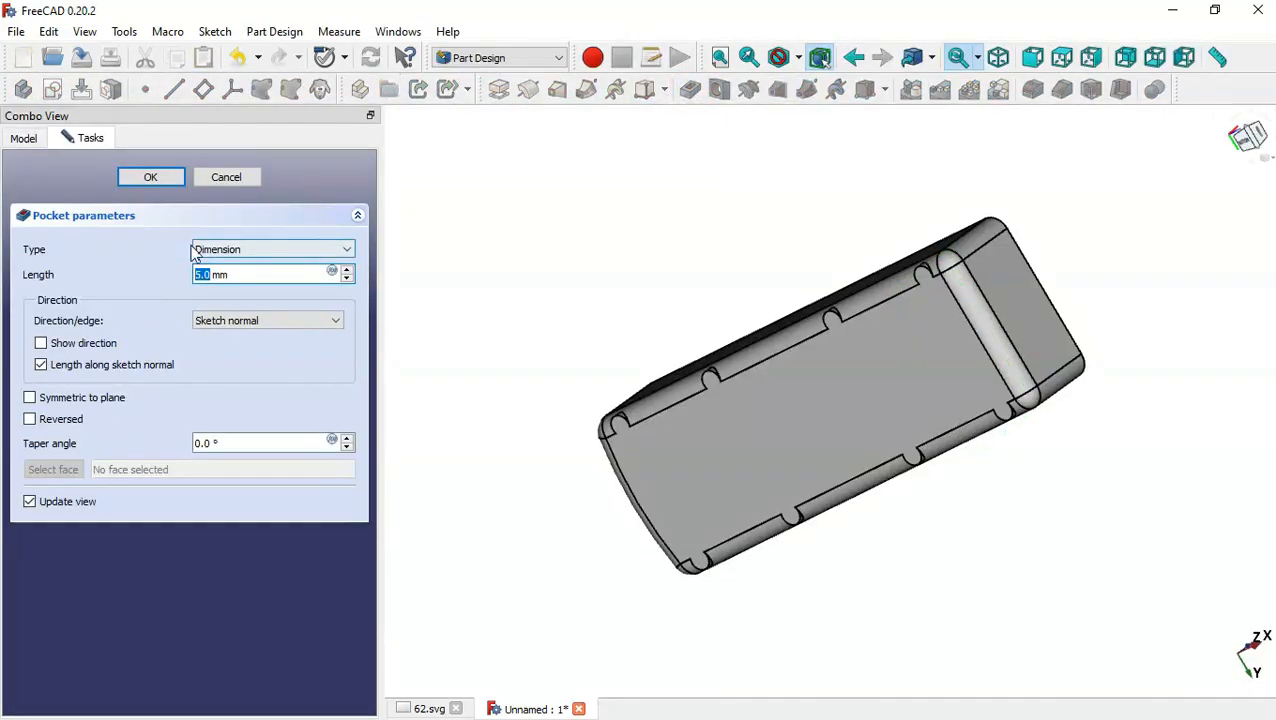
click(250, 250)
click(293, 278)
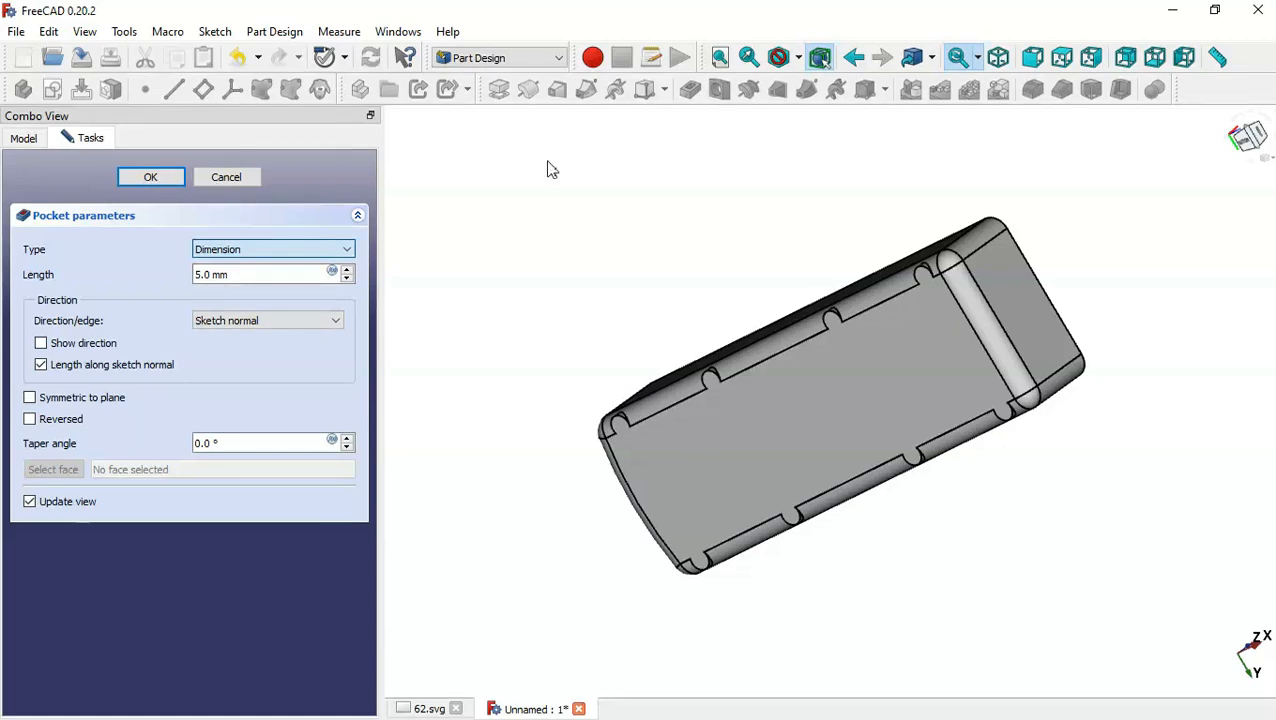
middle_drag(548, 161, 560, 234)
click(172, 178)
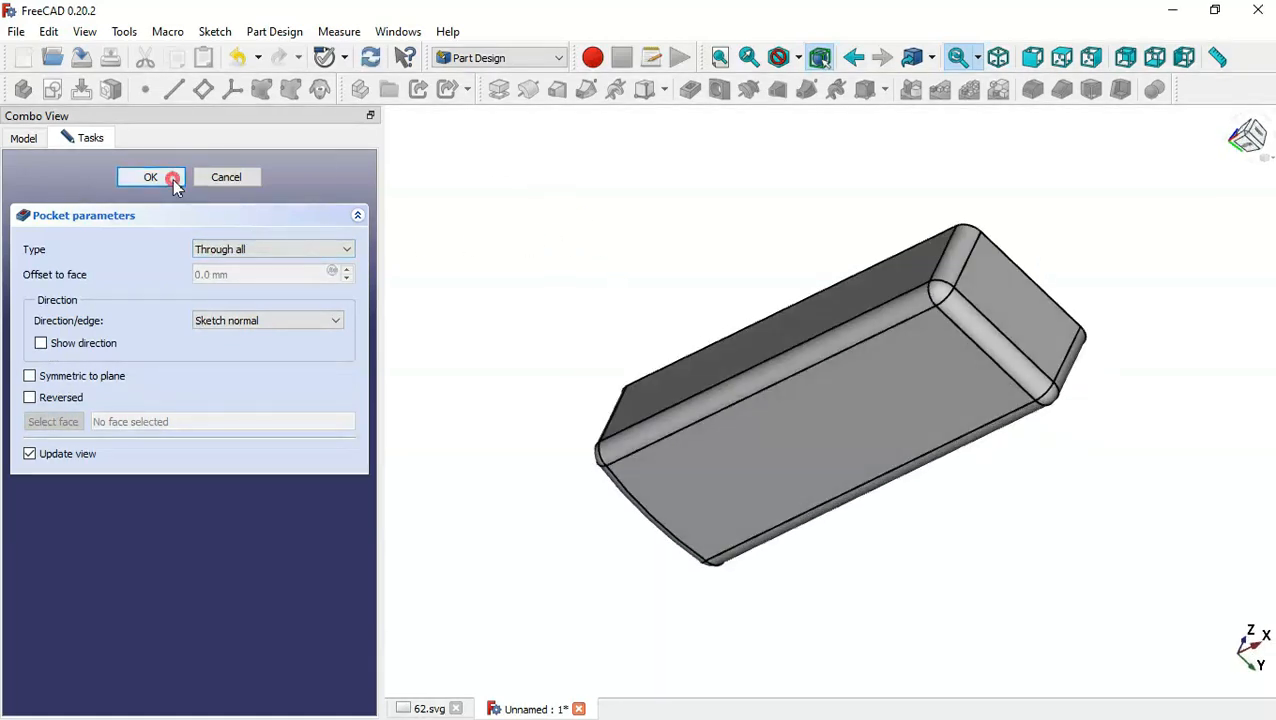
click(788, 232)
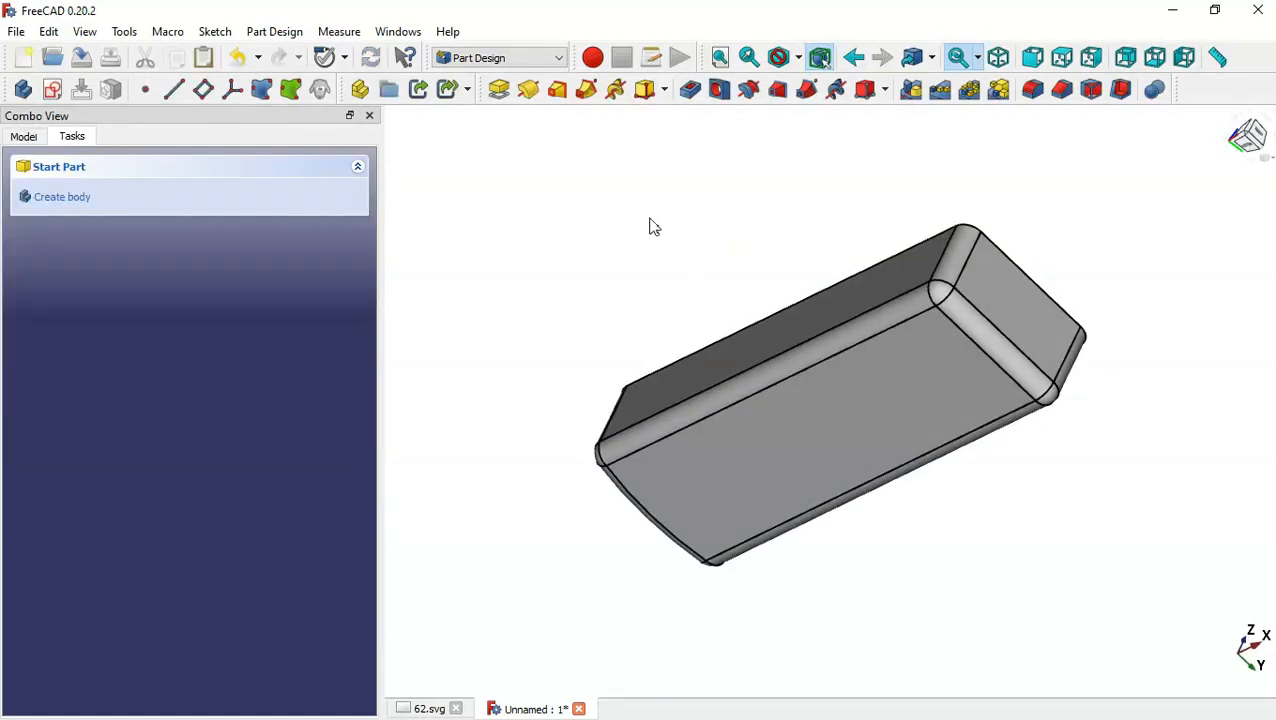
- Inspect the housing's interior and compare it with the plan view and Section A-A in the 62.svg drawing
middle_drag(650, 222, 632, 475)
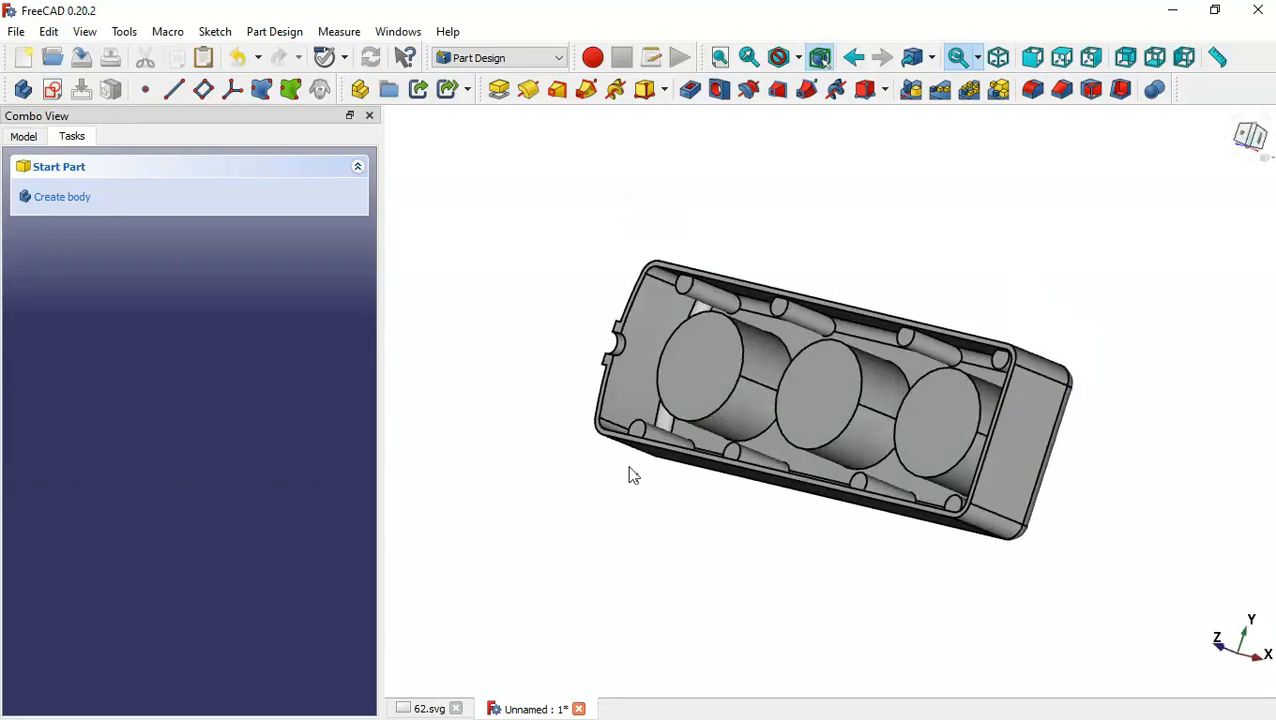
key(Home)
key(ctrl+Tab)
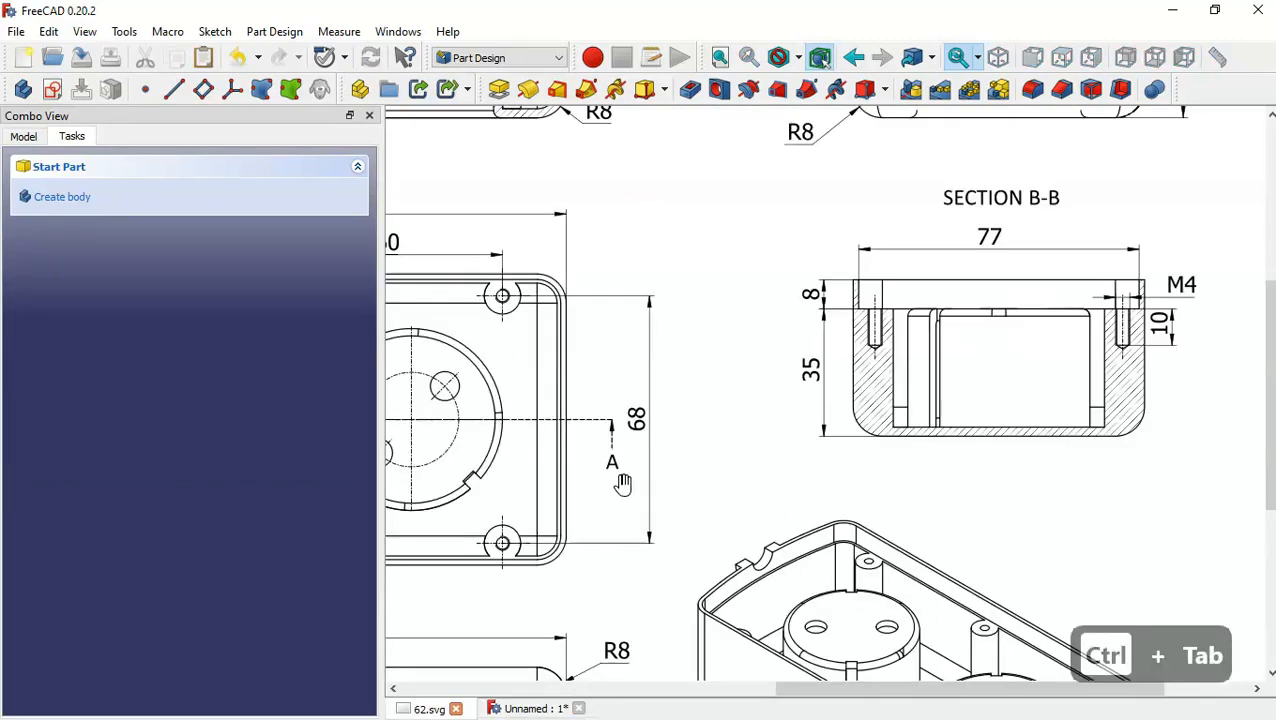
scroll(878, 364, down, 3)
drag(629, 287, 837, 459)
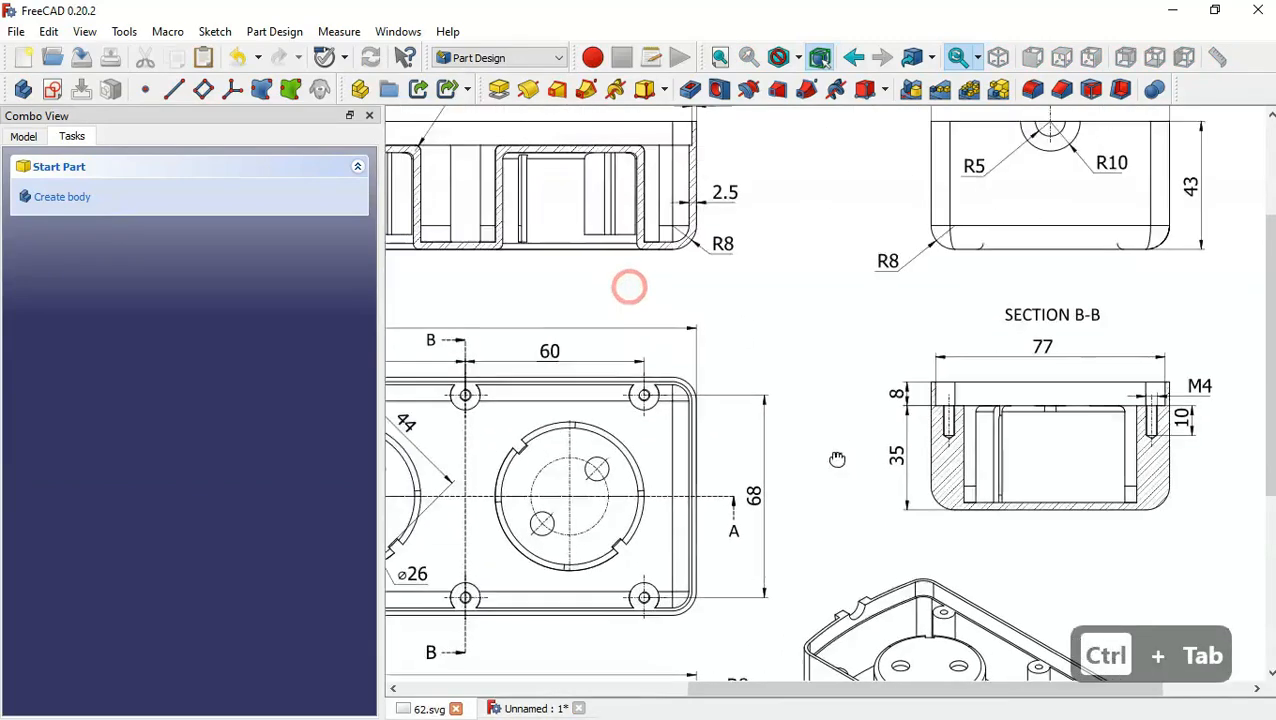
drag(532, 204, 664, 297)
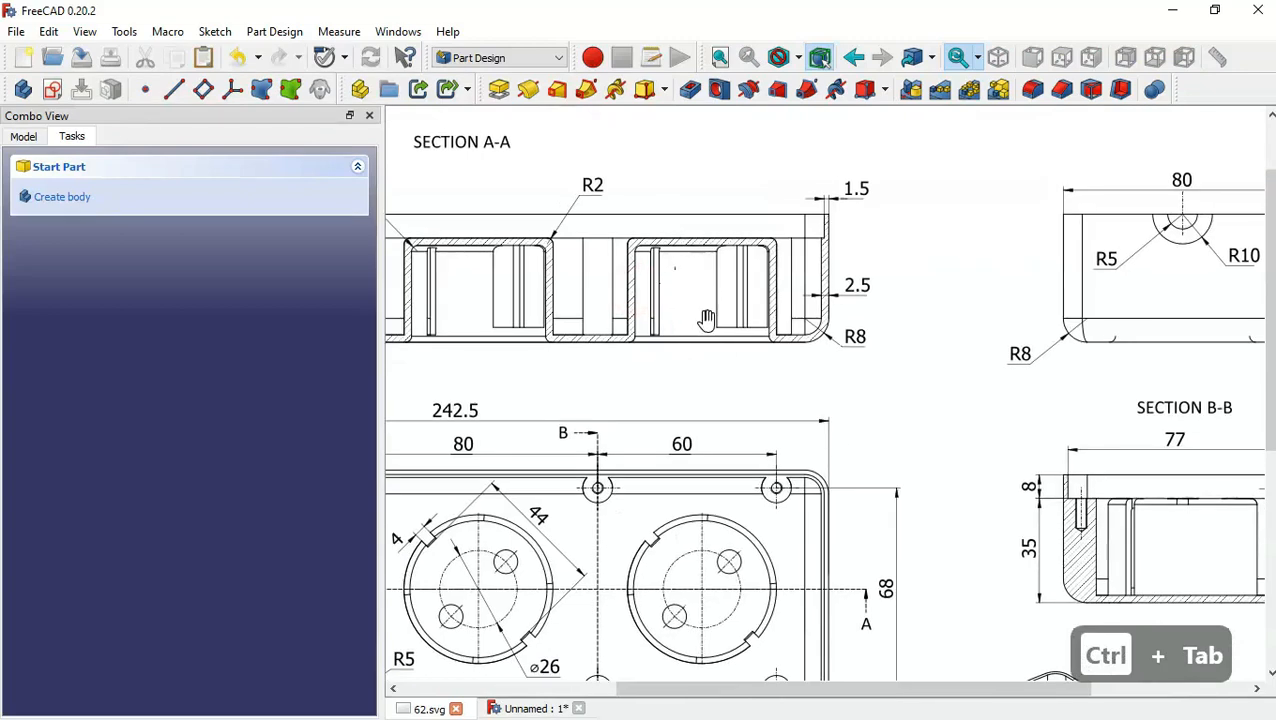
key(ctrl+Tab)
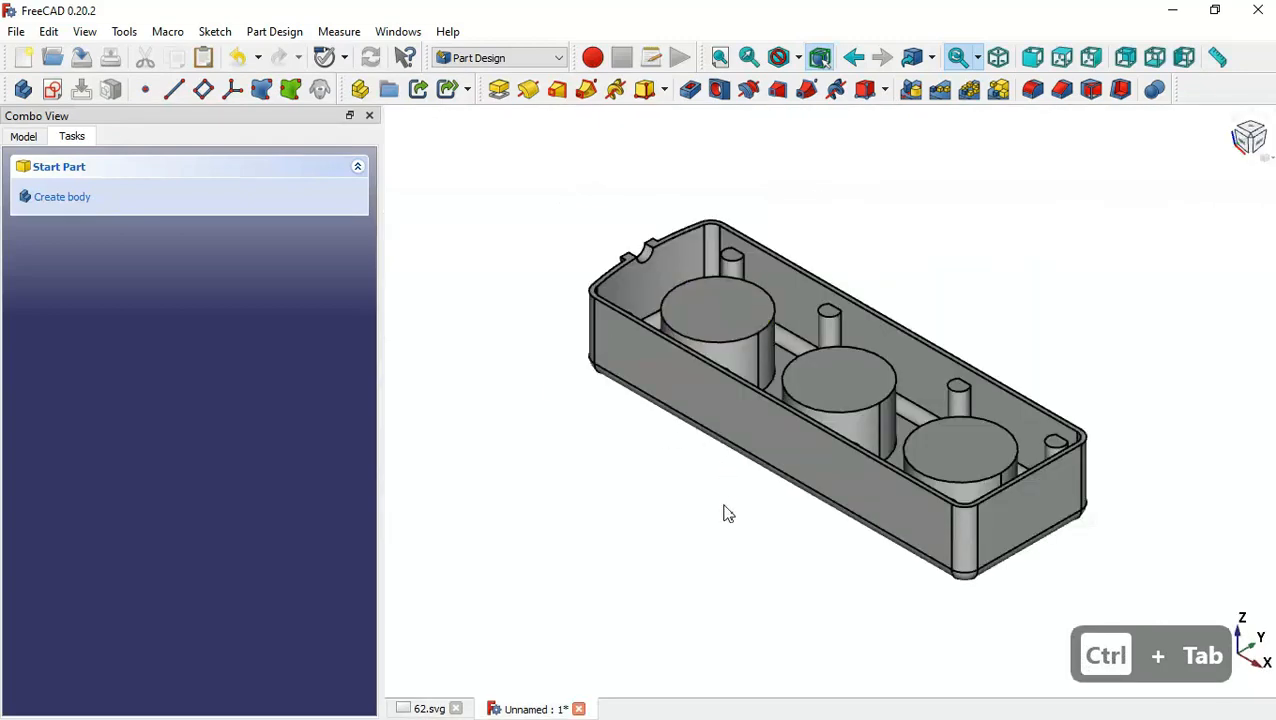
middle_drag(723, 504, 206, 214)
key(Home)
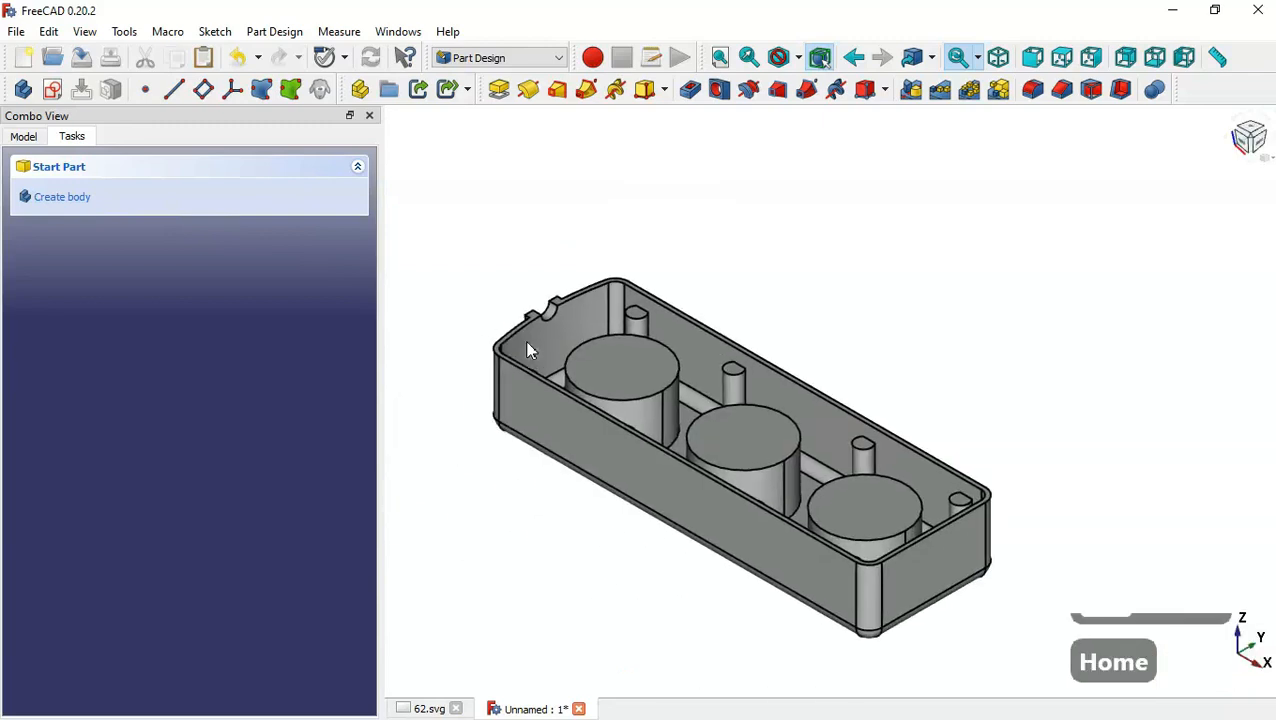
- Copy the boss sketch Sketch003 of Pad002 without any of its dependencies and paste the duplicate into the document
click(30, 137)
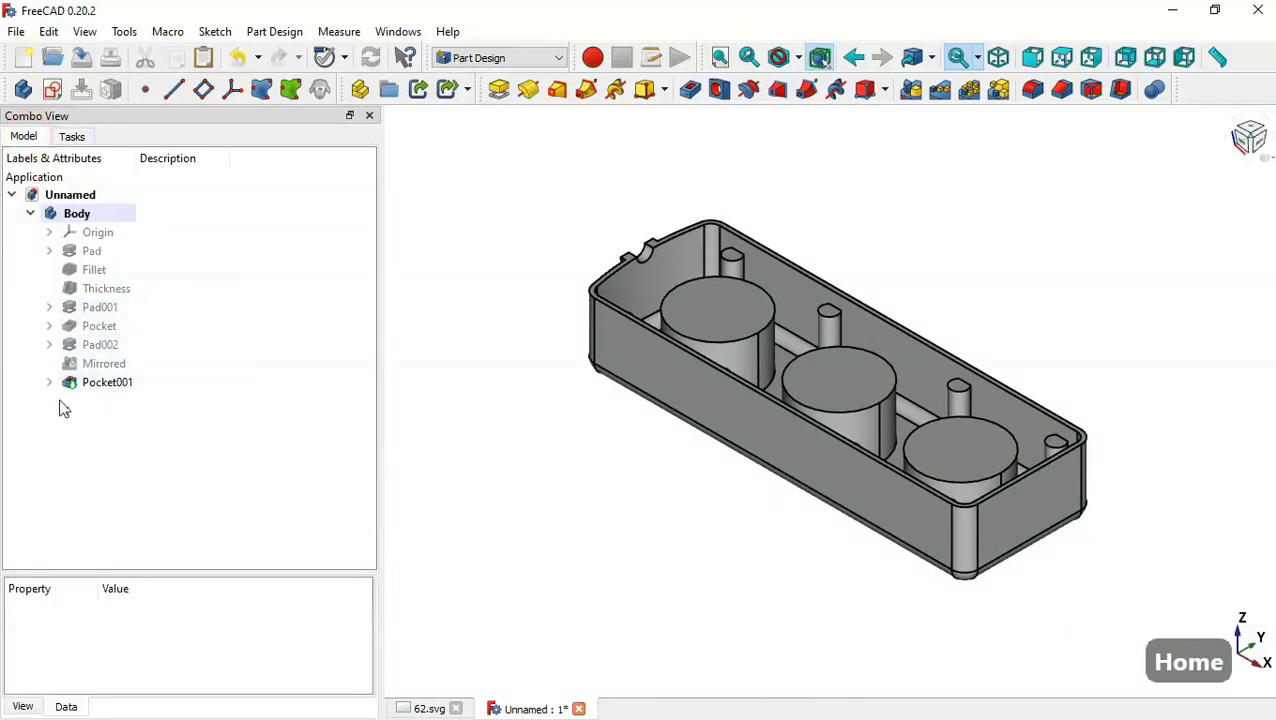
click(49, 345)
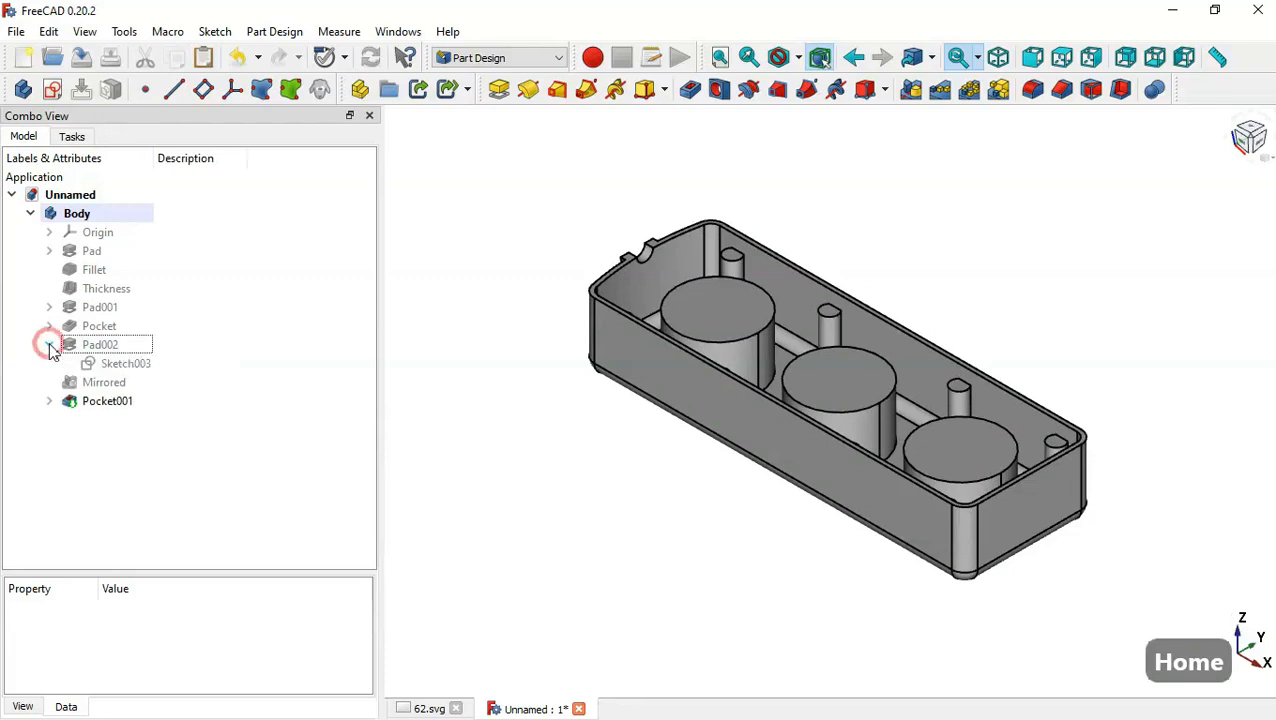
click(126, 364)
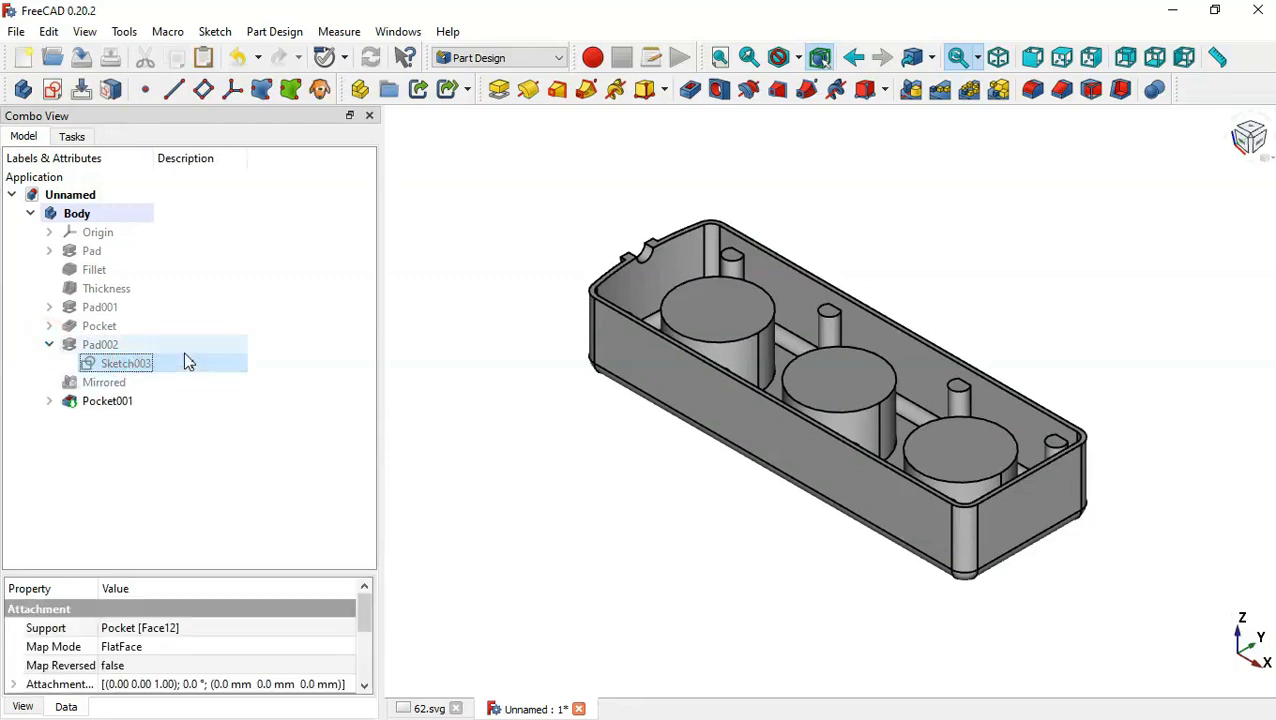
right_click(197, 368)
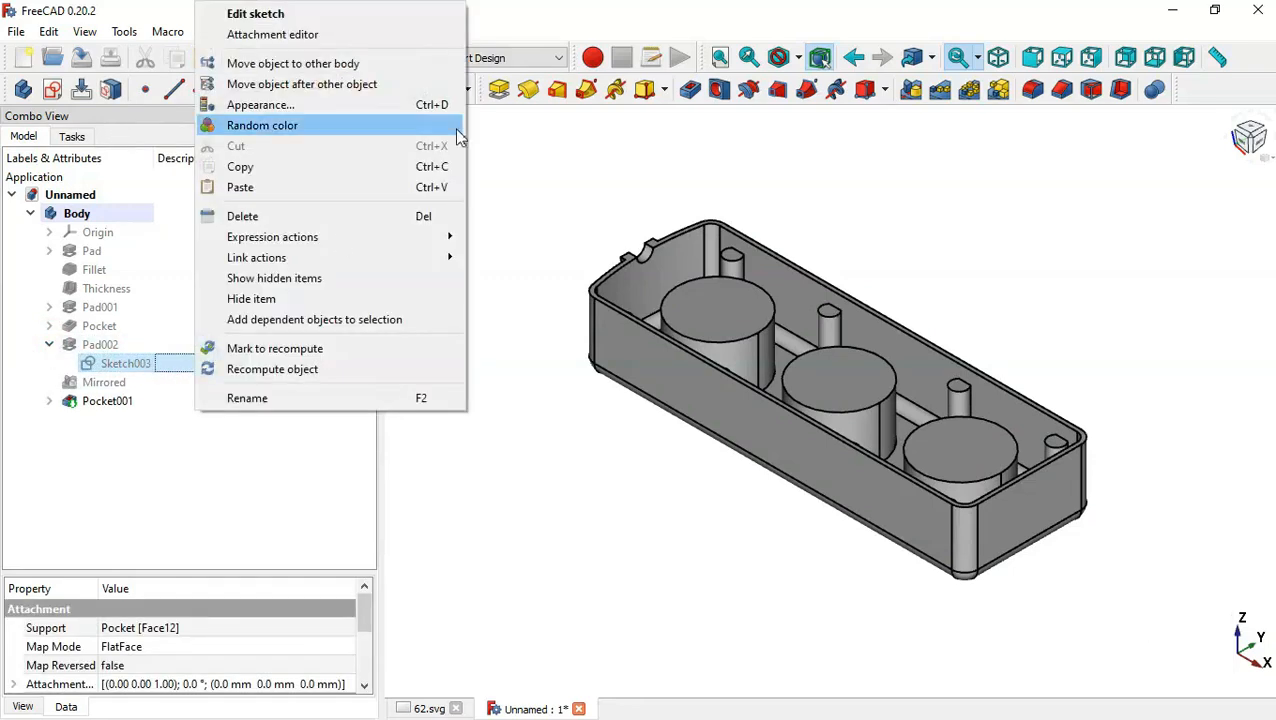
click(366, 180)
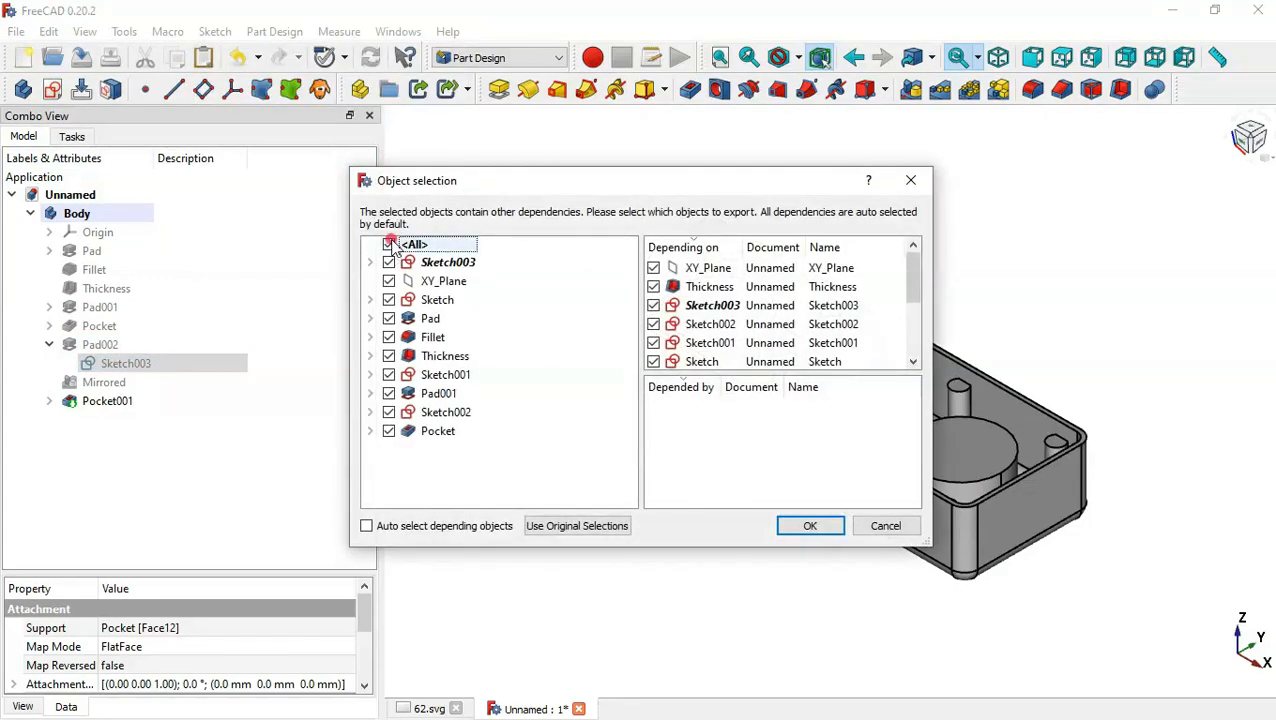
click(389, 245)
click(389, 262)
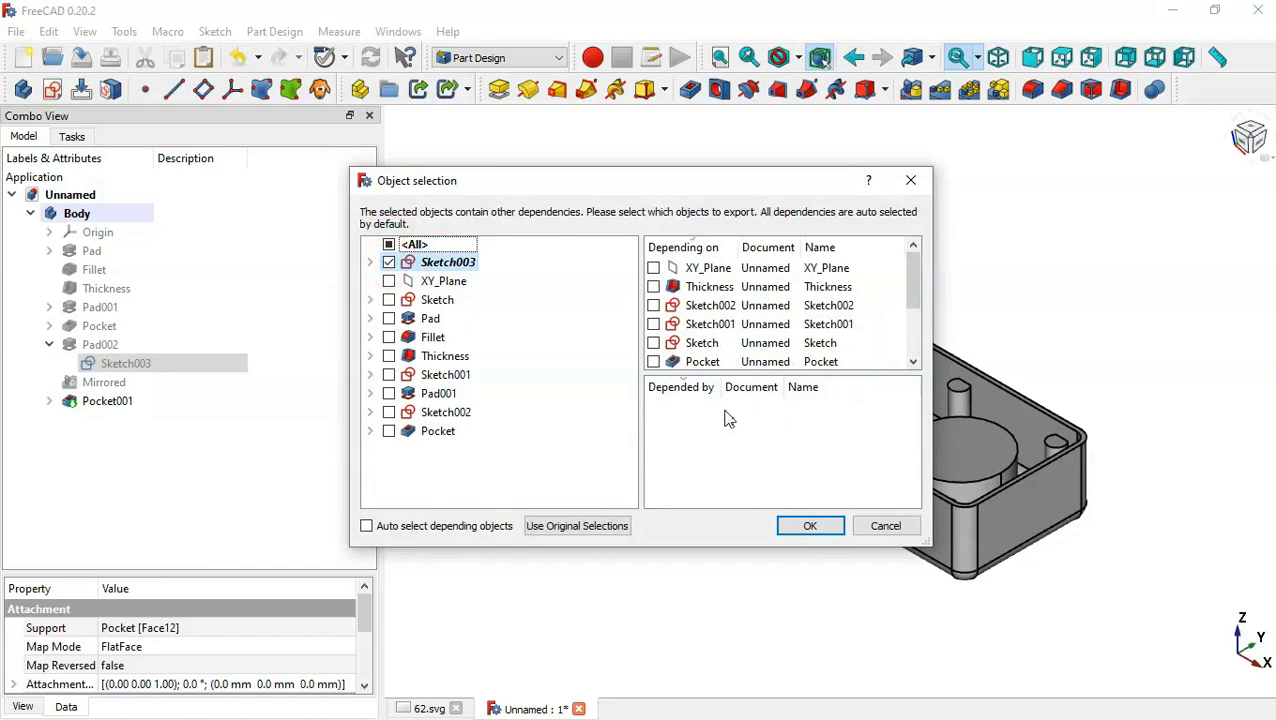
click(806, 532)
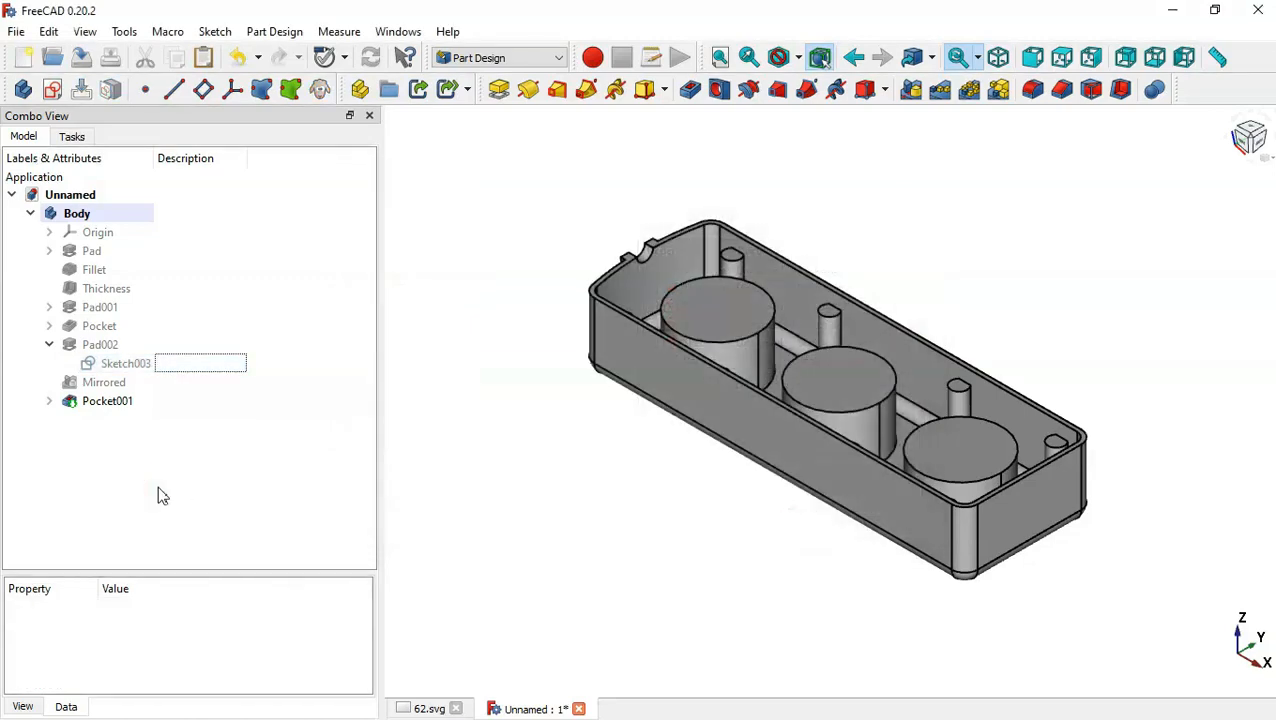
click(203, 58)
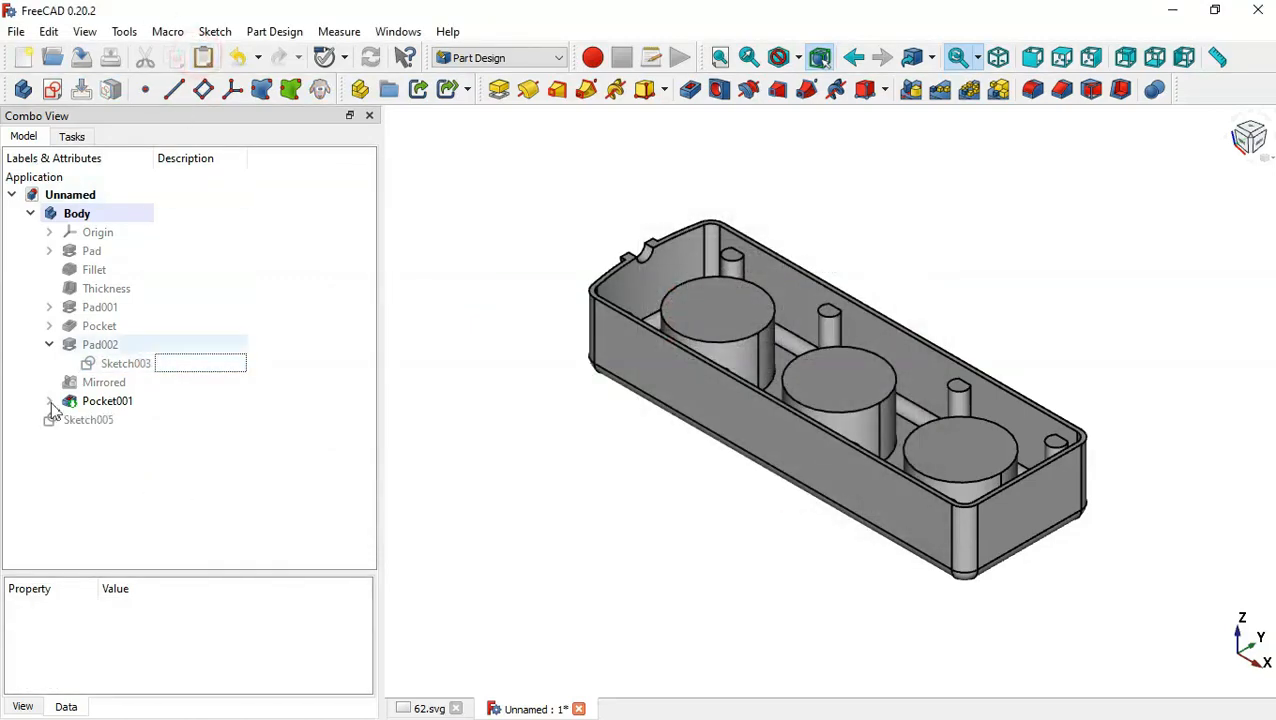
- Move the pasted Sketch005 into the Body and make it visible on the housing's underside
click(99, 421)
mouse_move(99, 425)
mouse_down()
mouse_move(188, 421)
mouse_move(228, 239)
mouse_move(162, 228)
mouse_move(162, 414)
mouse_move(128, 427)
mouse_move(148, 428)
mouse_up()
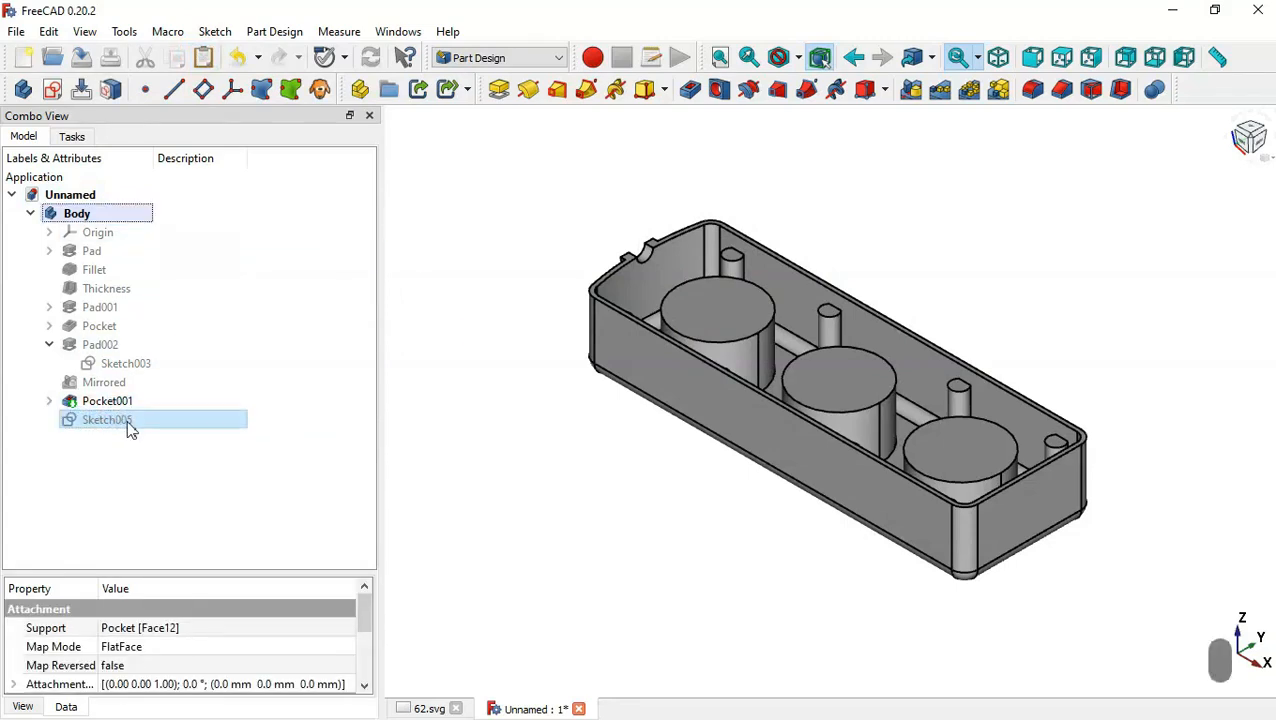
key(space)
middle_drag(647, 521, 750, 350)
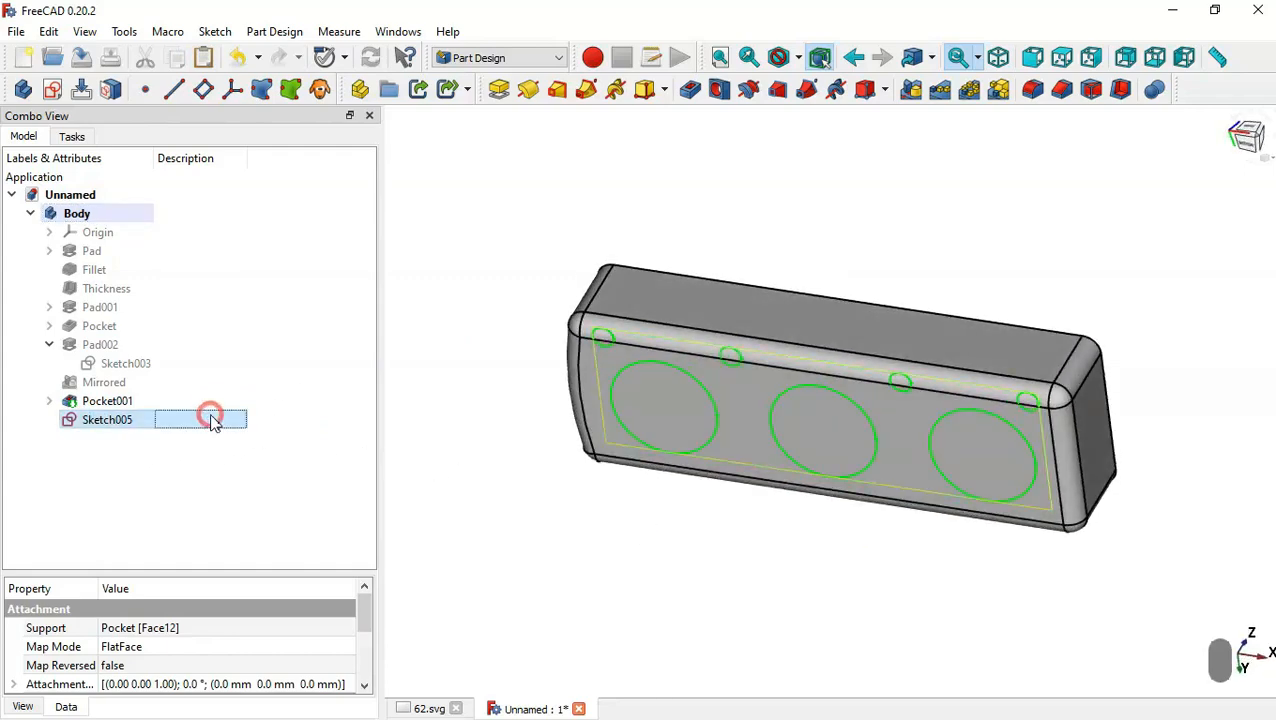
- Edit Sketch005 and delete the four small circles with their dimensions and the external edge at the housing's notched end
double_click(717, 328)
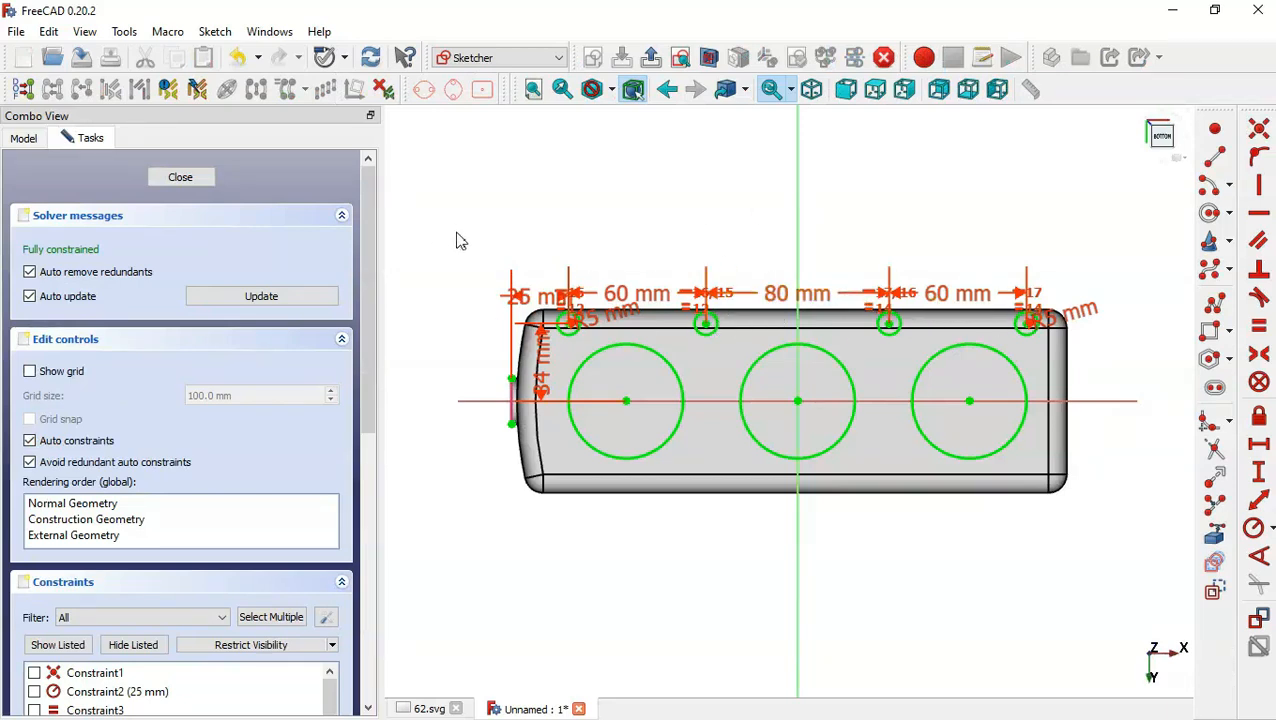
mouse_move(455, 232)
mouse_down()
mouse_move(904, 355)
mouse_move(1058, 340)
mouse_up()
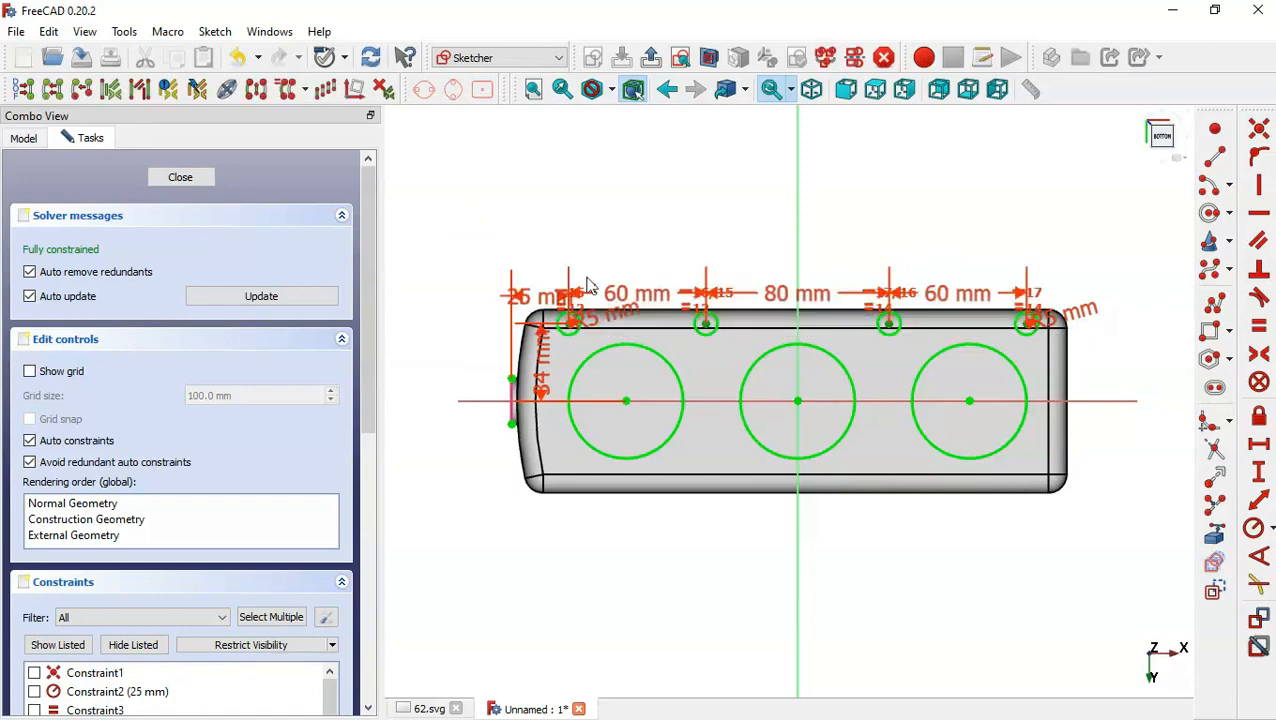
mouse_move(454, 250)
mouse_down()
mouse_move(1162, 416)
mouse_move(1150, 307)
mouse_move(1139, 359)
mouse_move(1134, 344)
mouse_up()
key(Delete)
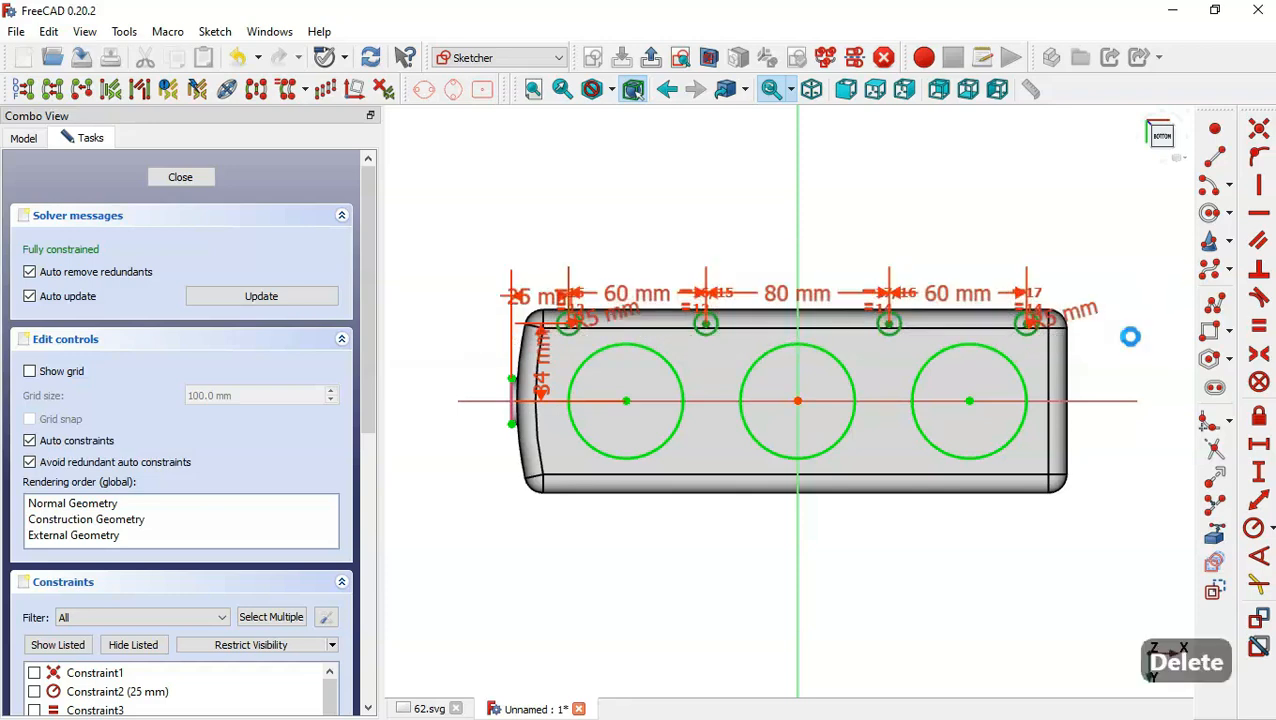
drag(476, 340, 556, 492)
key(Delete)
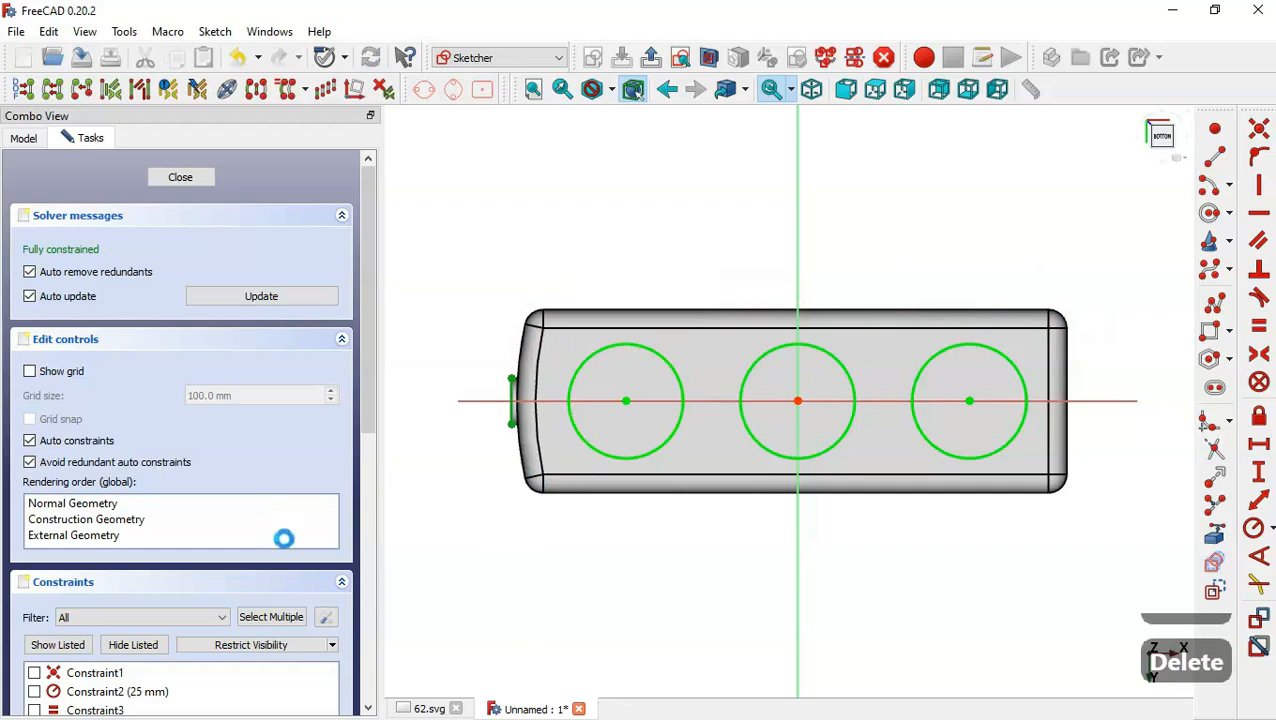
- Show all listed constraints and move the middle circle's radius dimension clear of the spacing dimension
click(60, 645)
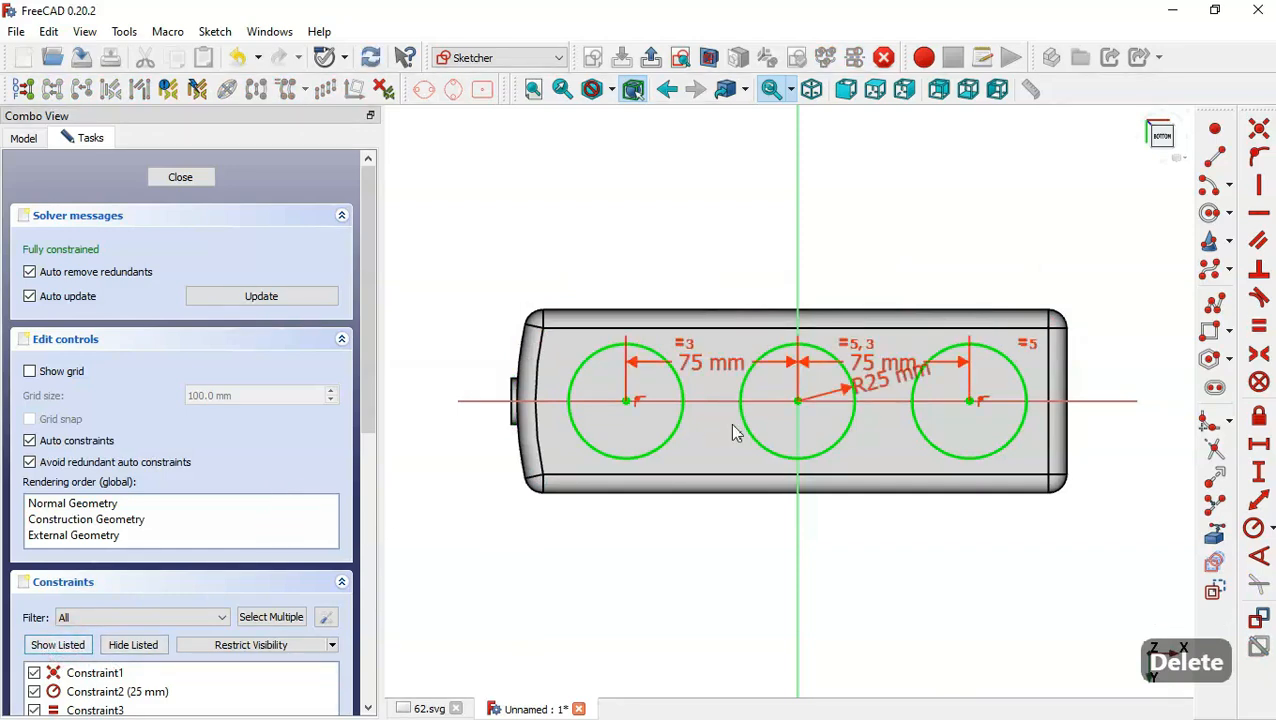
click(884, 372)
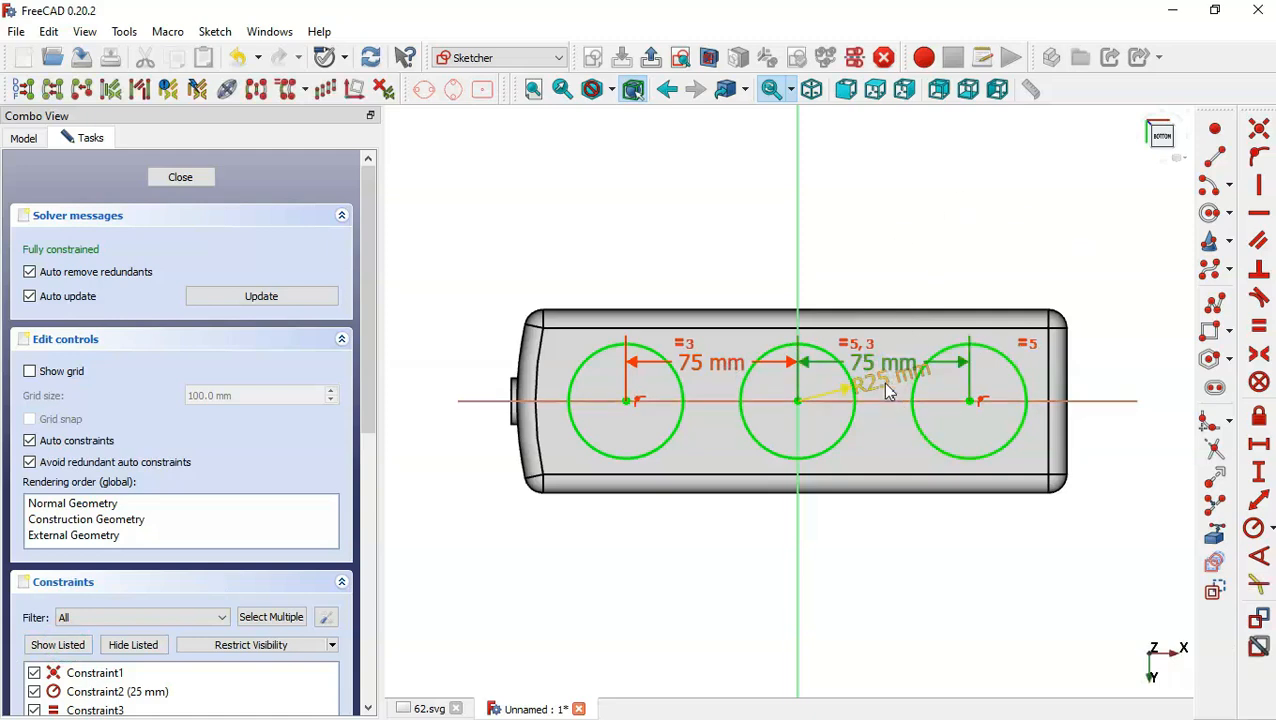
drag(879, 378, 870, 508)
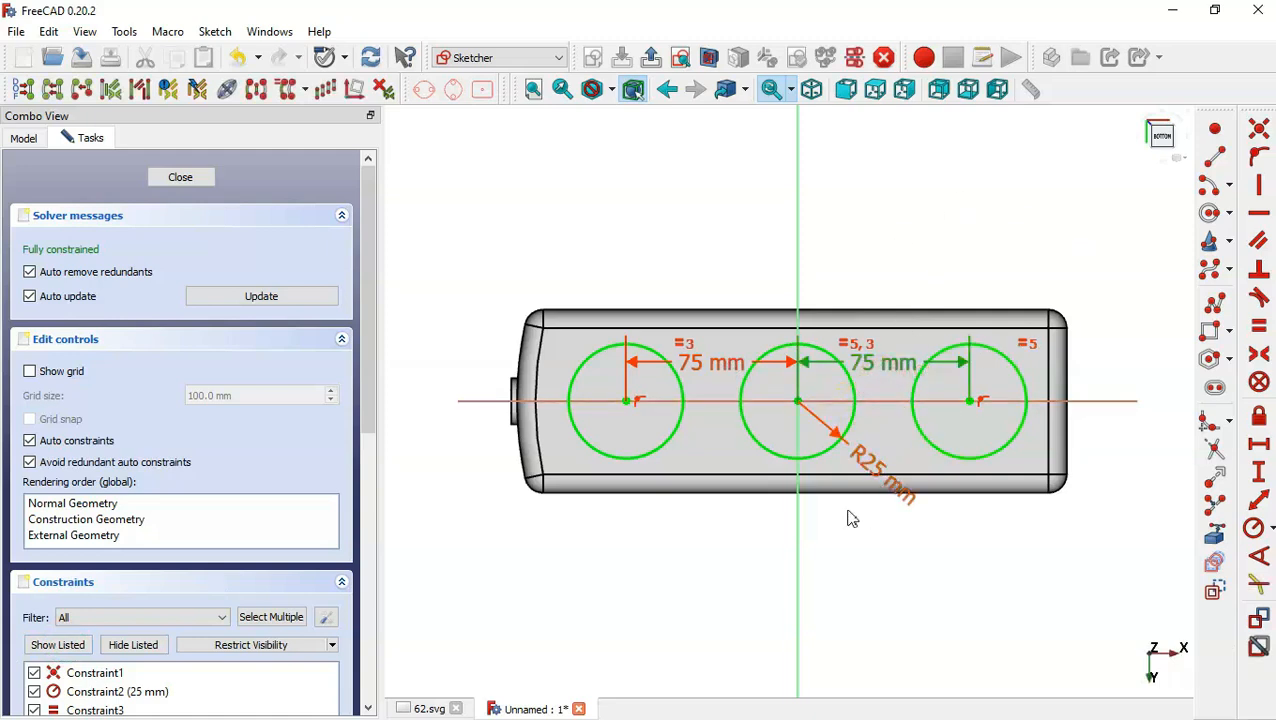
- Check the wall thickness in Section A-A of 62.svg, set the middle circle's radius to 25-2.5 mm and close the sketch
key(ctrl+Tab)
mouse_move(876, 314)
mouse_down()
mouse_move(843, 406)
mouse_move(735, 372)
mouse_move(820, 356)
mouse_move(870, 320)
mouse_up()
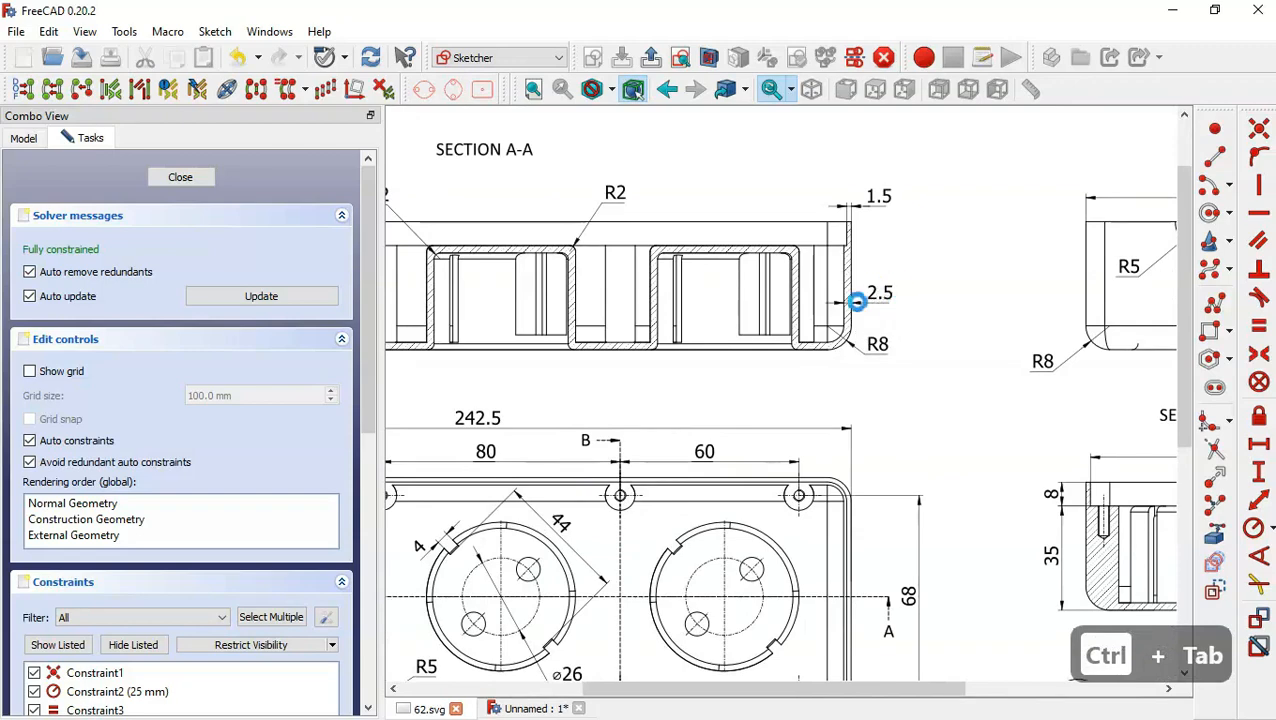
key(ctrl+Tab)
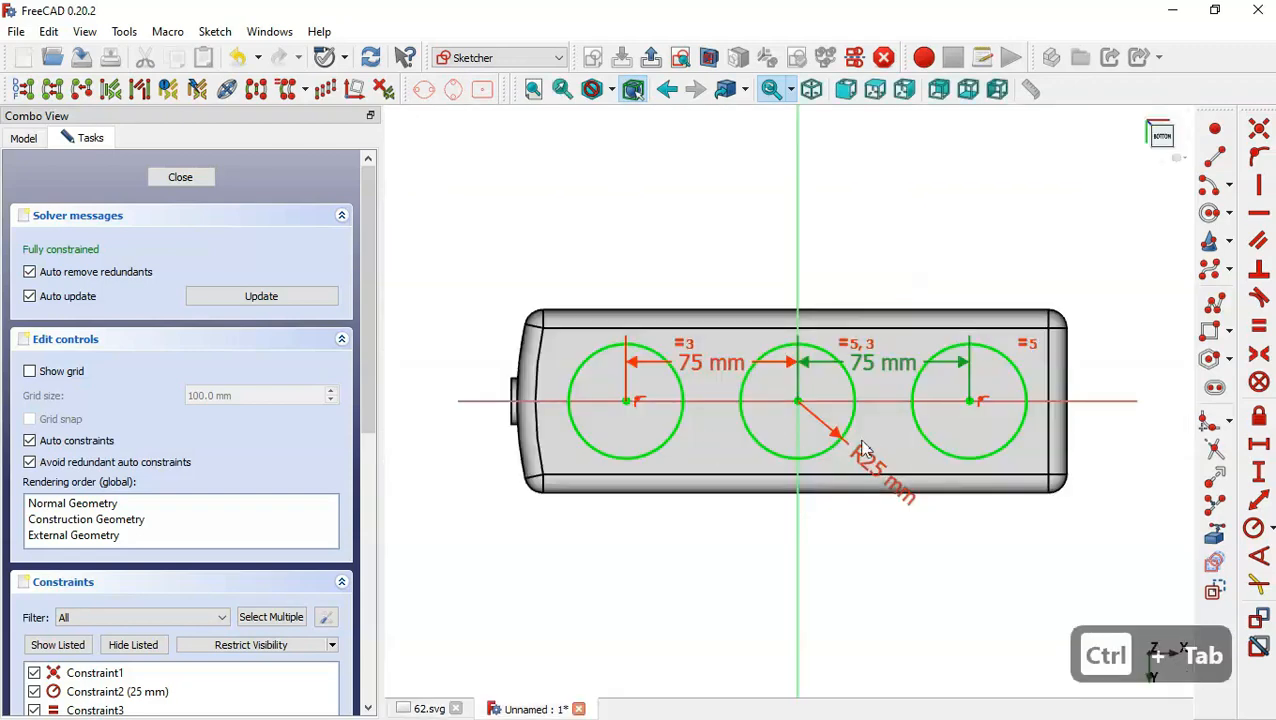
double_click(869, 459)
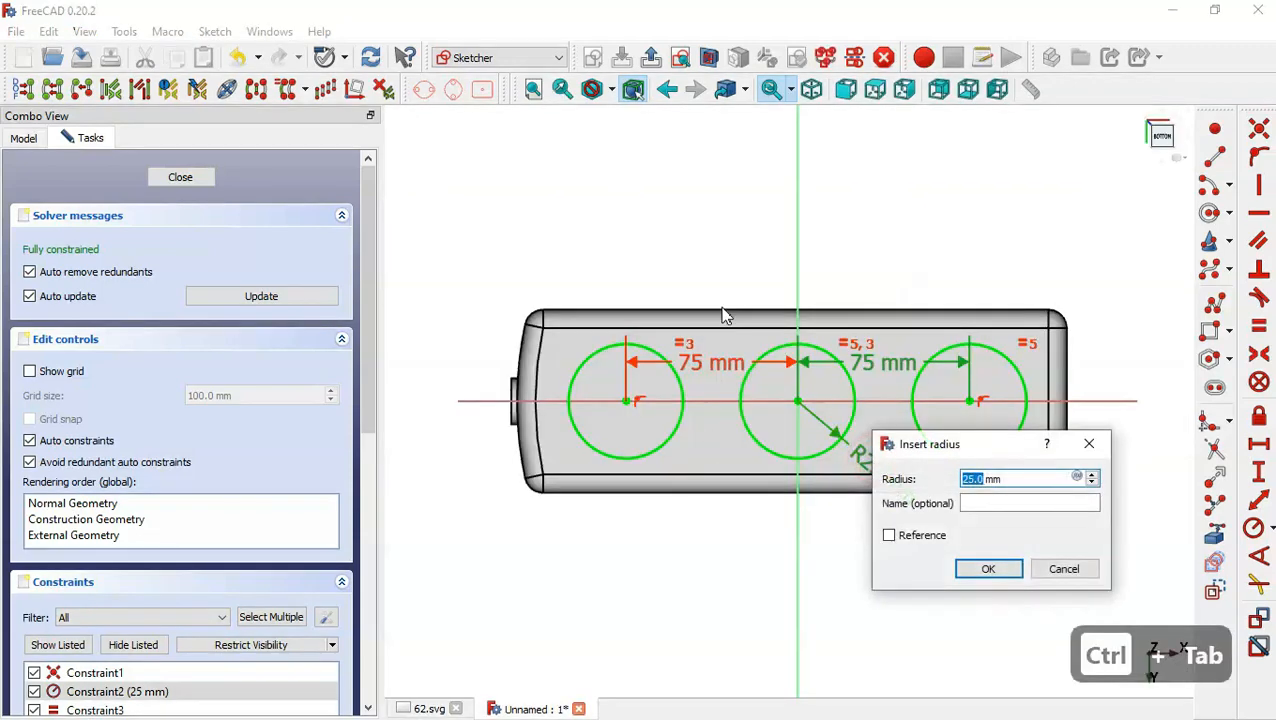
text(25-2.5)
key(Return)
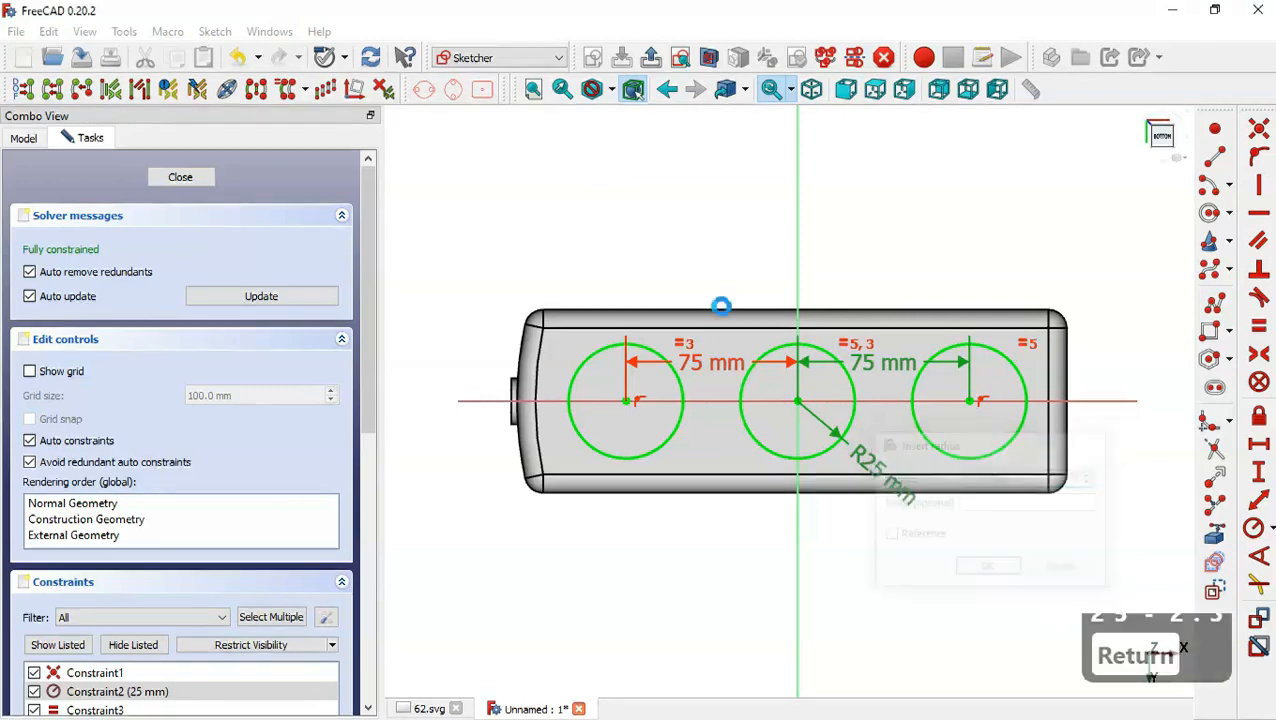
click(197, 188)
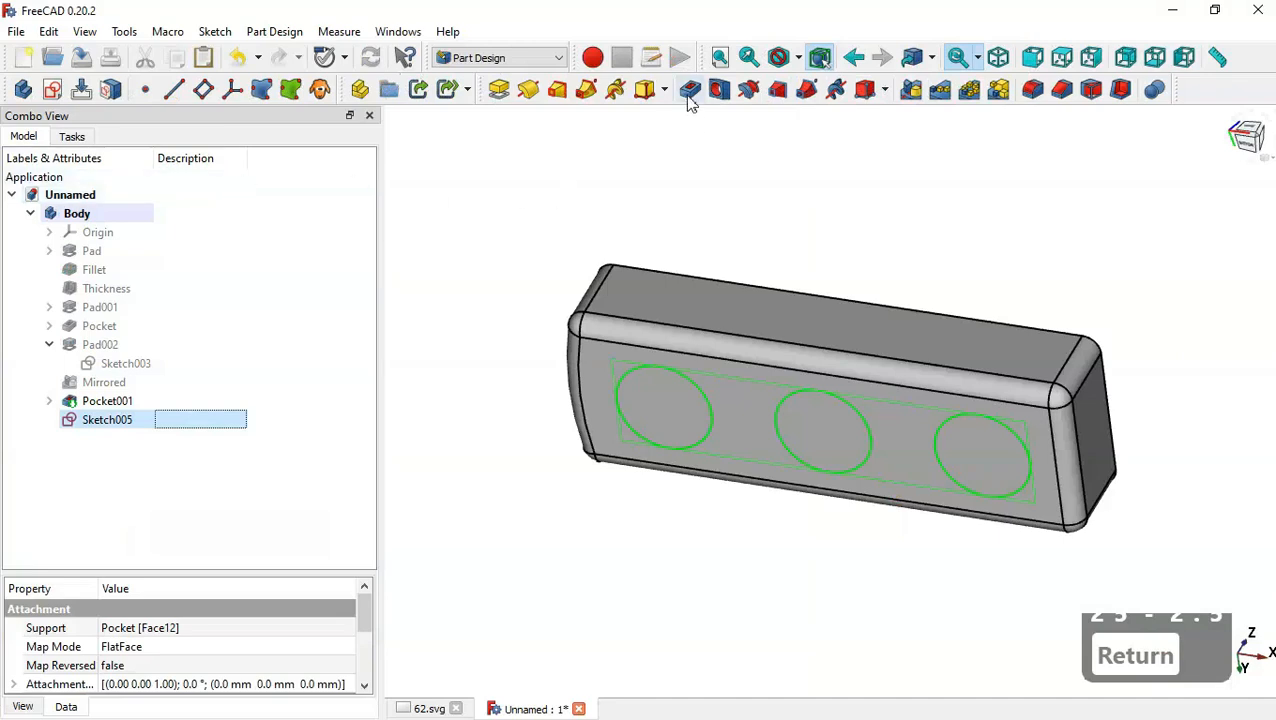
- Pocket the three circles from the underside to a length of 35-2.5 mm to hollow out the large bosses
click(688, 98)
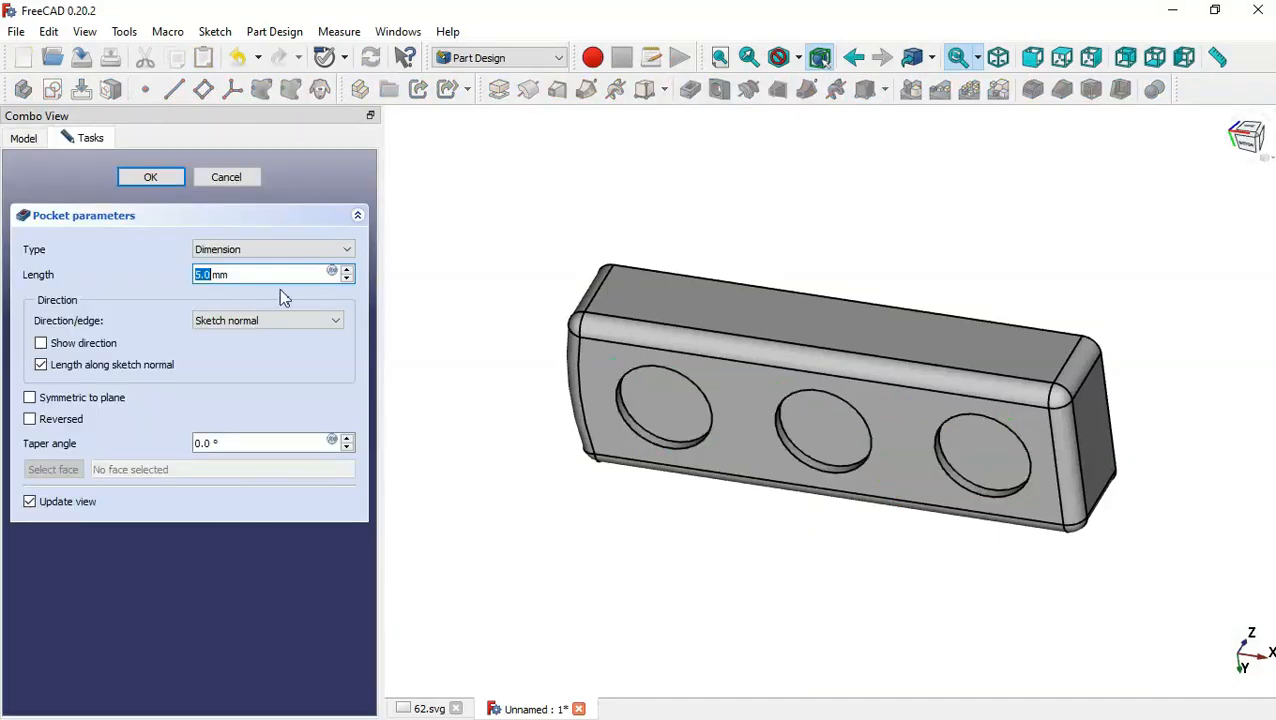
triple_click(281, 277)
text(35)
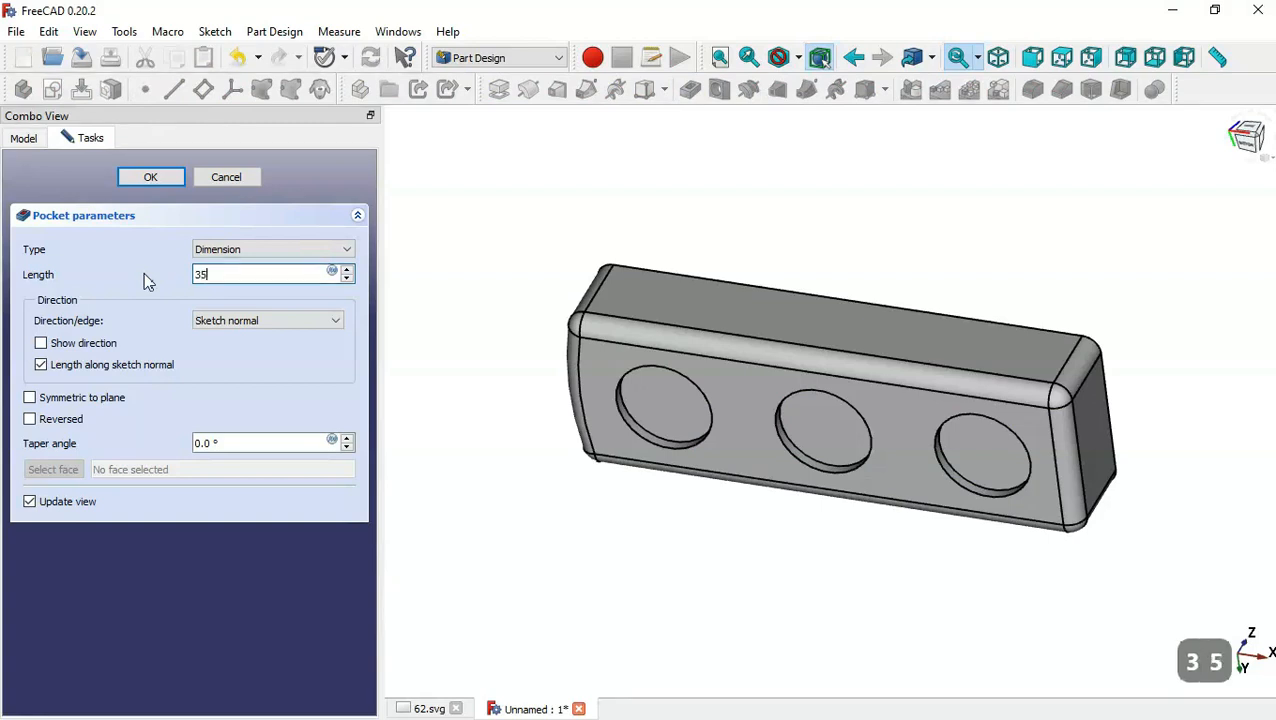
text(-2.5)
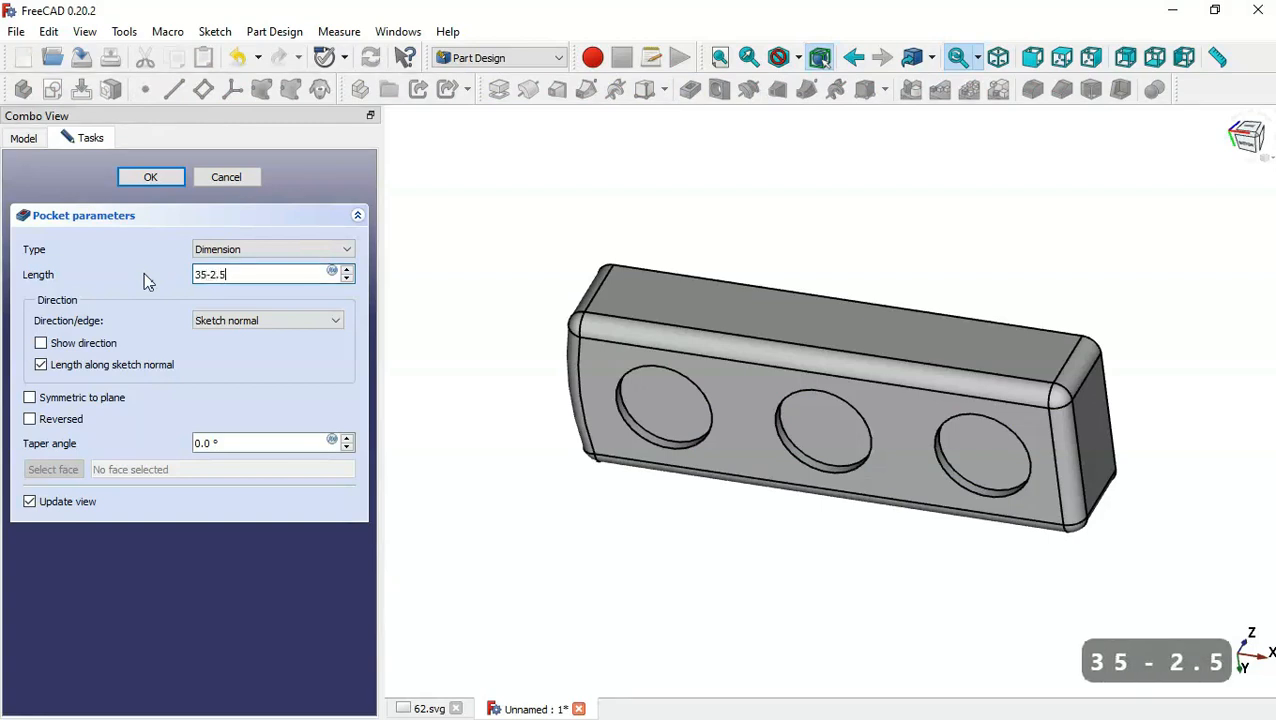
click(150, 178)
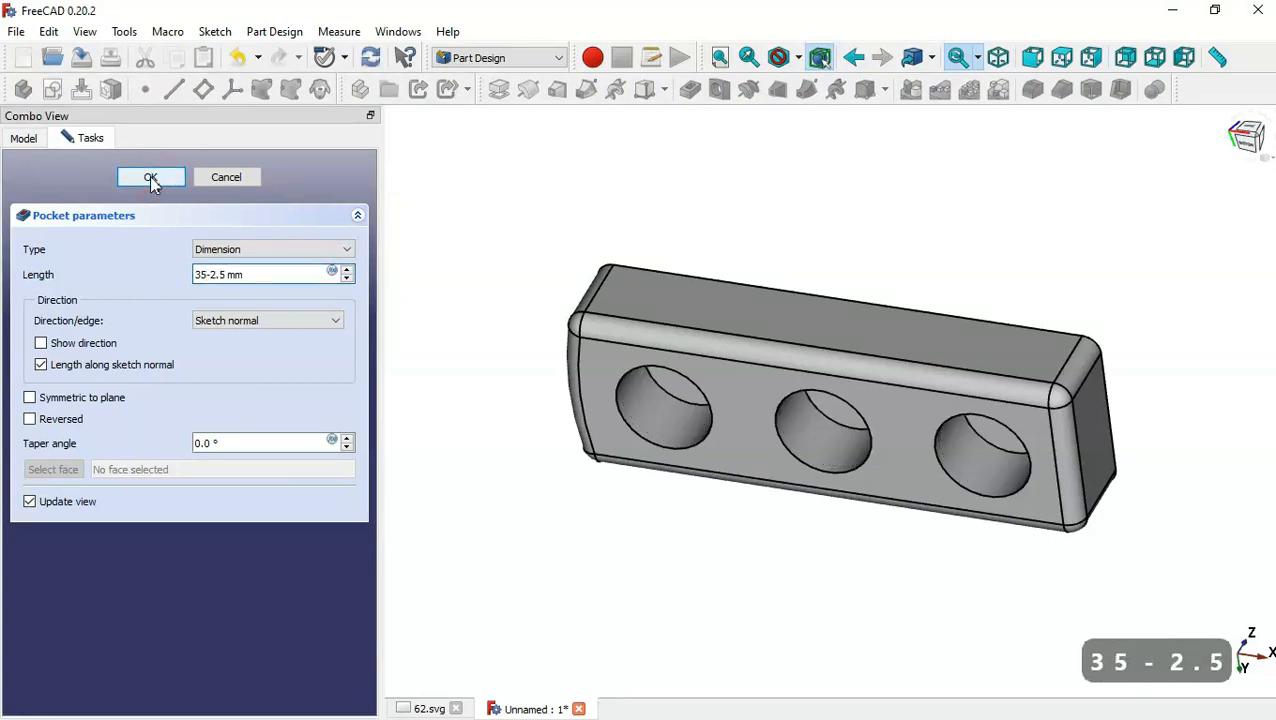
middle_drag(708, 172, 625, 346)
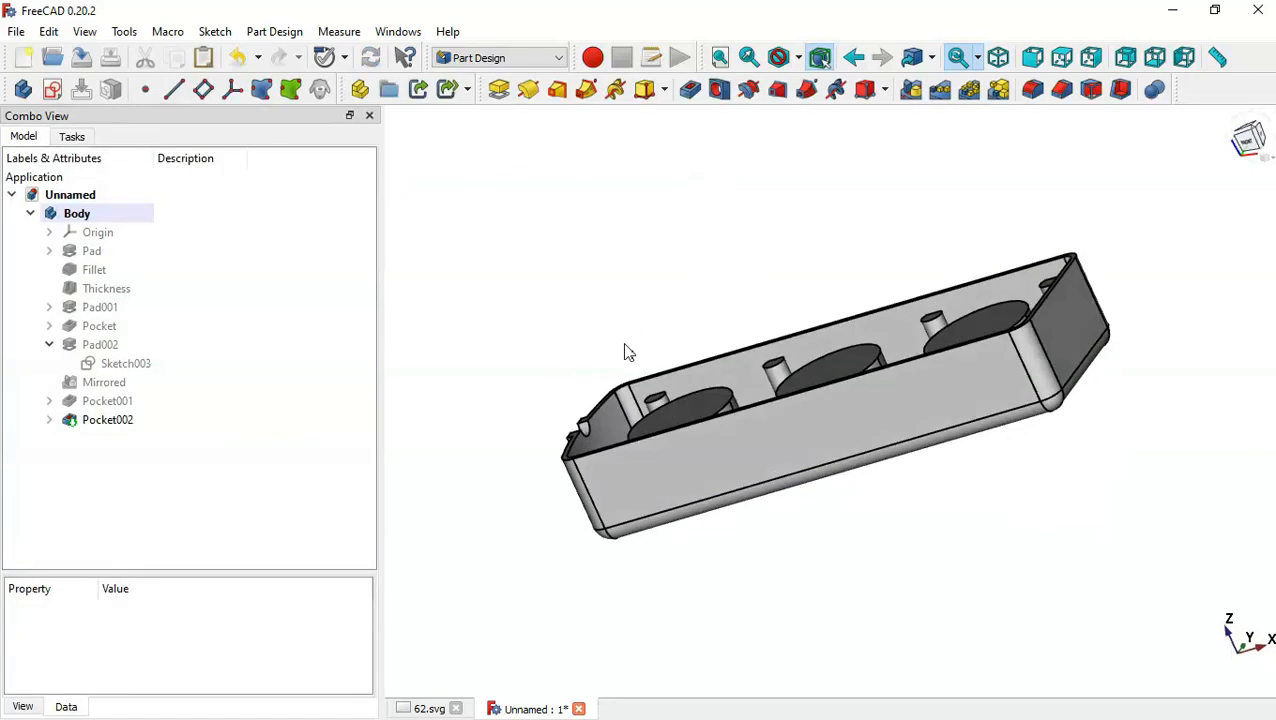
key(Home)
mouse_move(531, 575)
middle_down()
mouse_move(595, 561)
mouse_move(541, 594)
middle_up()
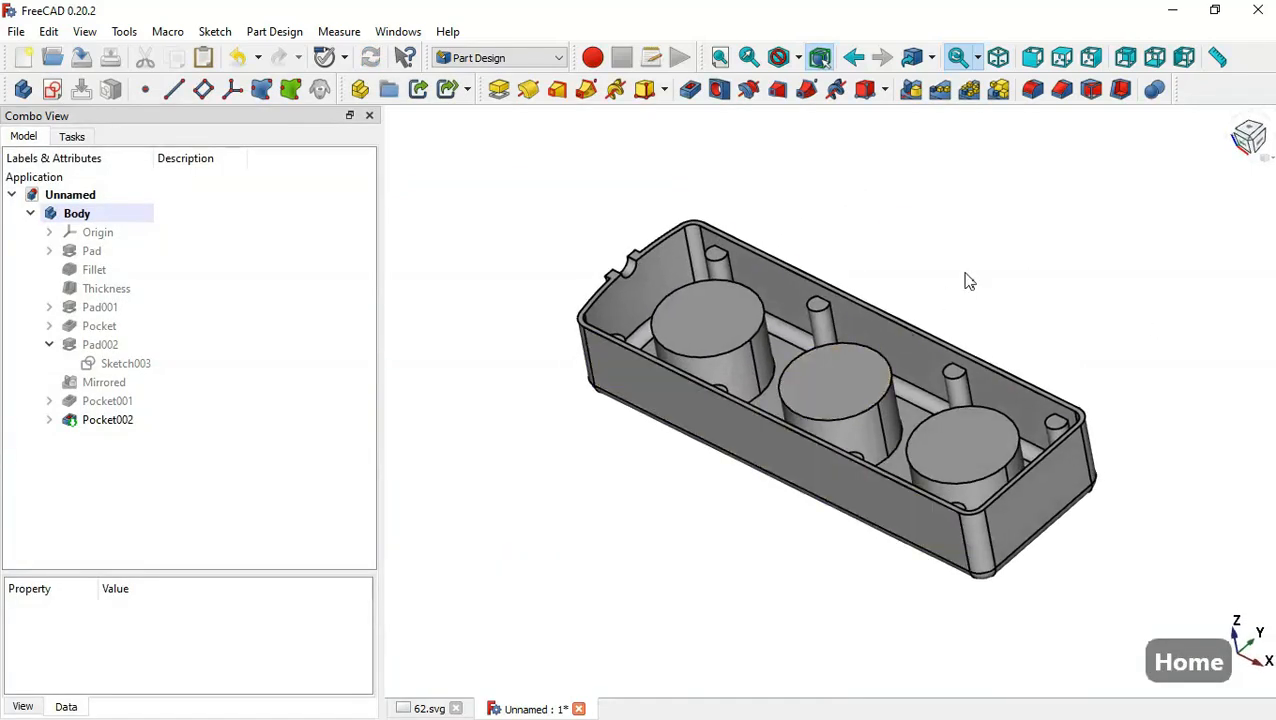
- Examine section B-B in the 62.svg drawing for the thread size and depth of the screw post holes
key(ctrl+Tab)
mouse_move(955, 319)
mouse_down()
mouse_move(753, 403)
mouse_move(643, 430)
mouse_up()
key(ctrl+Tab)
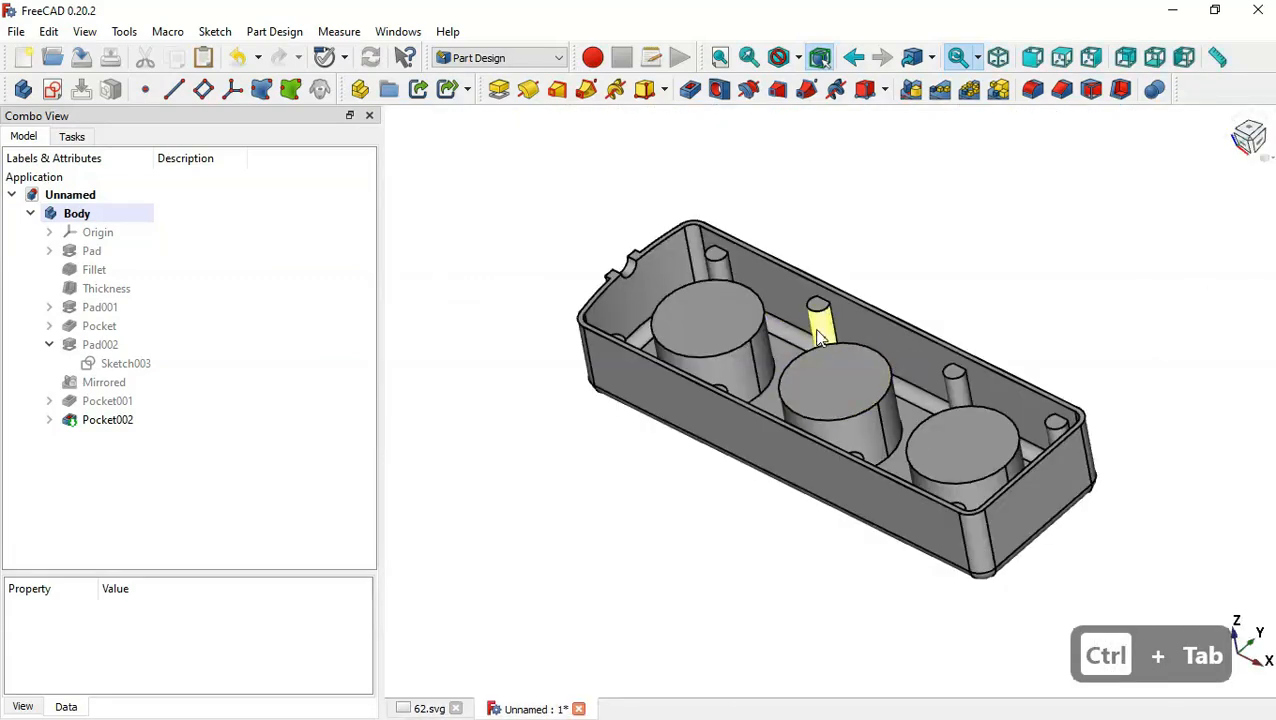
key(ctrl+Tab)
scroll(977, 470, down, 3)
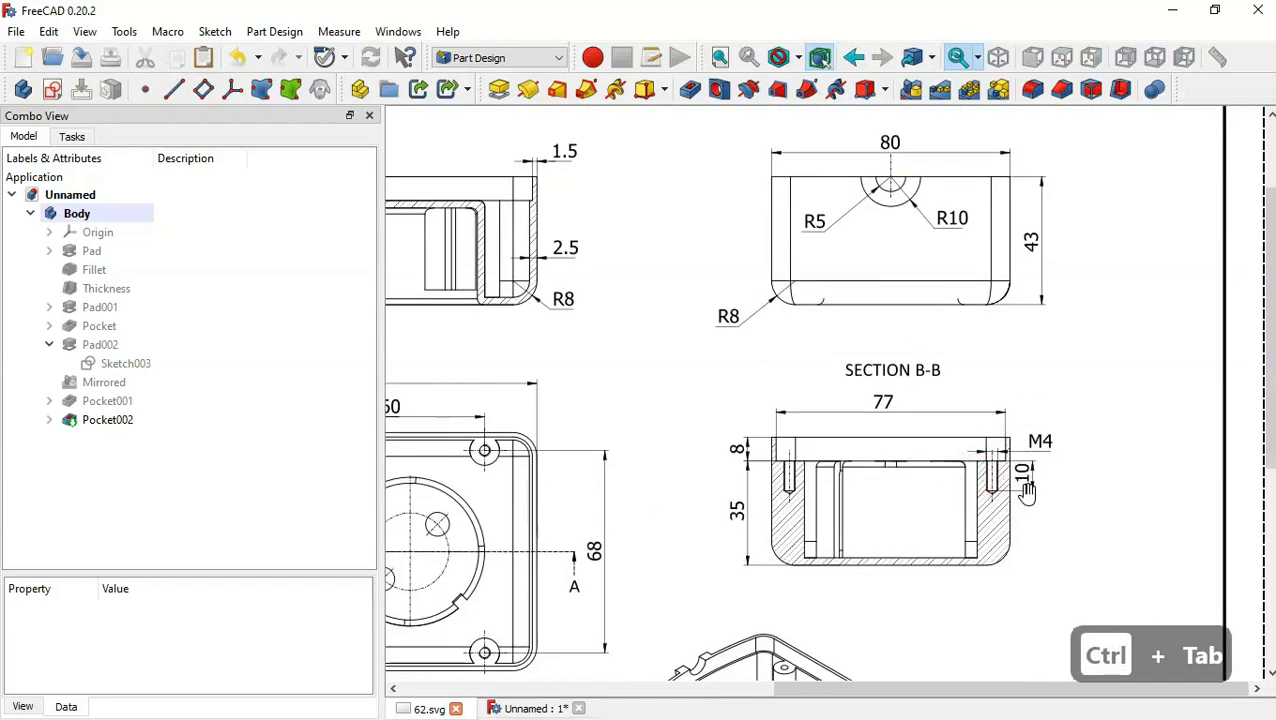
scroll(1027, 490, up, 1)
scroll(1019, 478, up, 1)
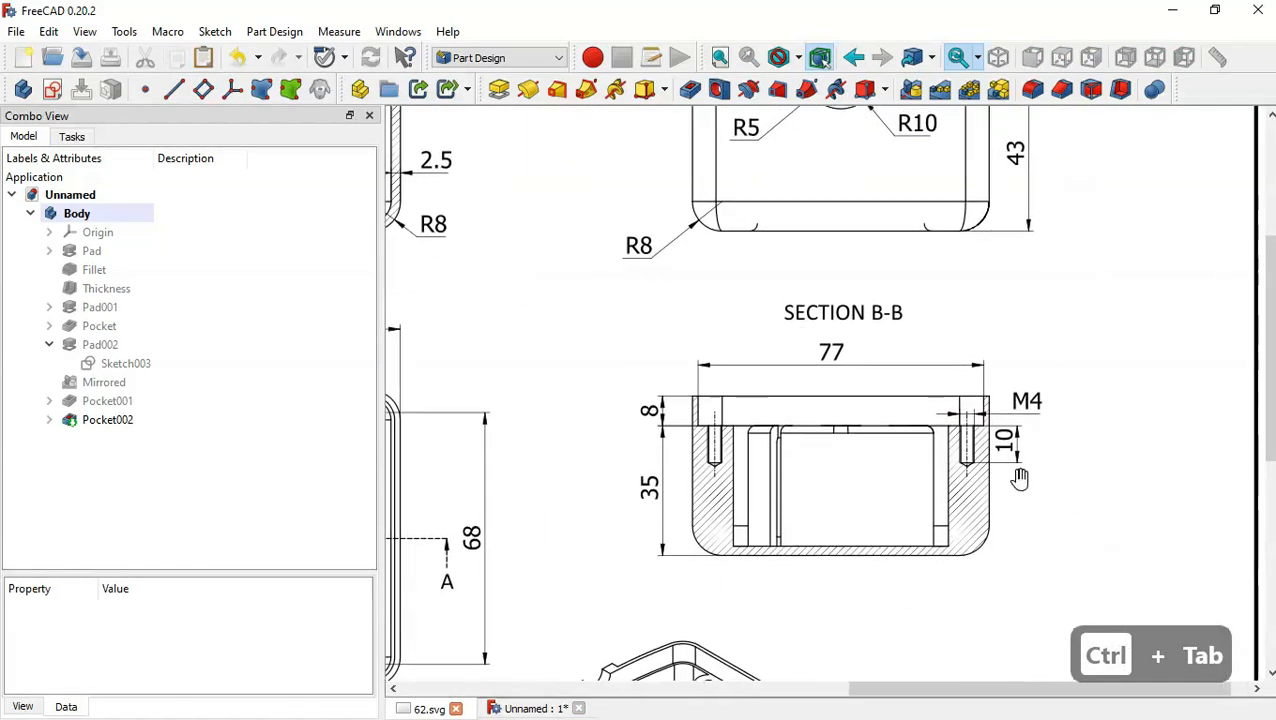
key(ctrl+Tab)
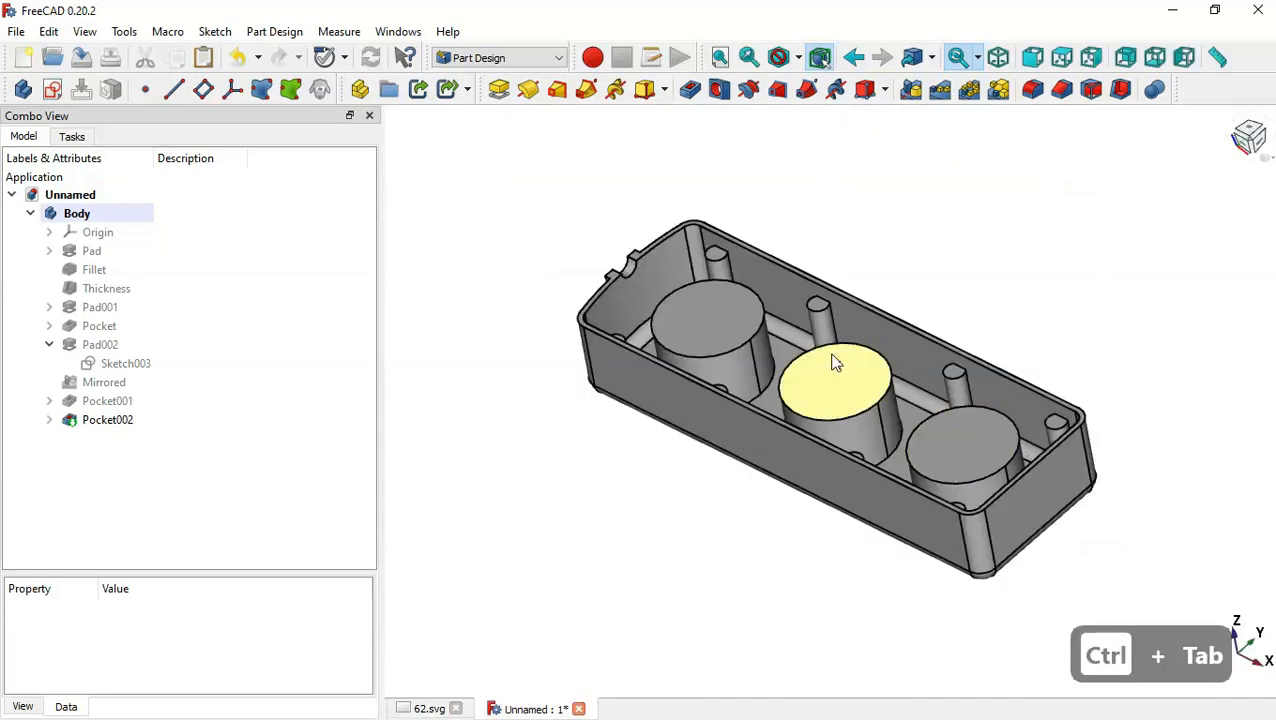
- Start a Hole feature on the top faces of all eight screw posts inside the box
scroll(792, 320, up, 2)
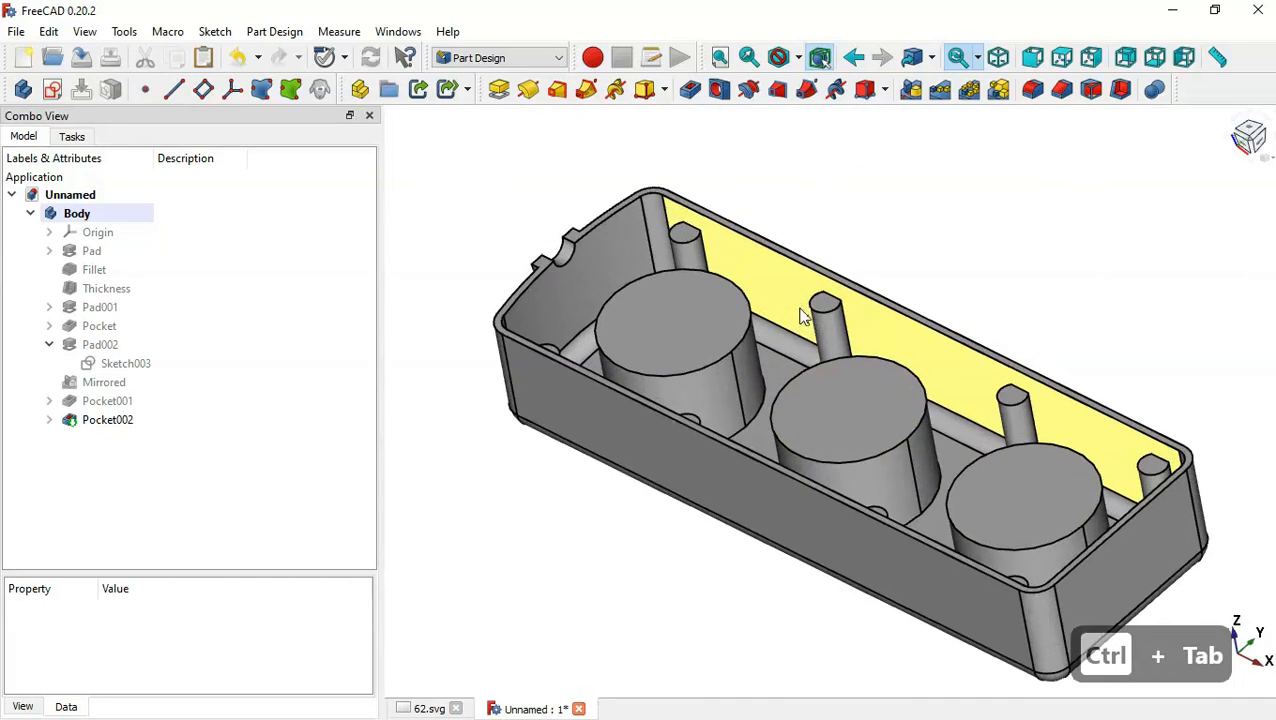
click(684, 234)
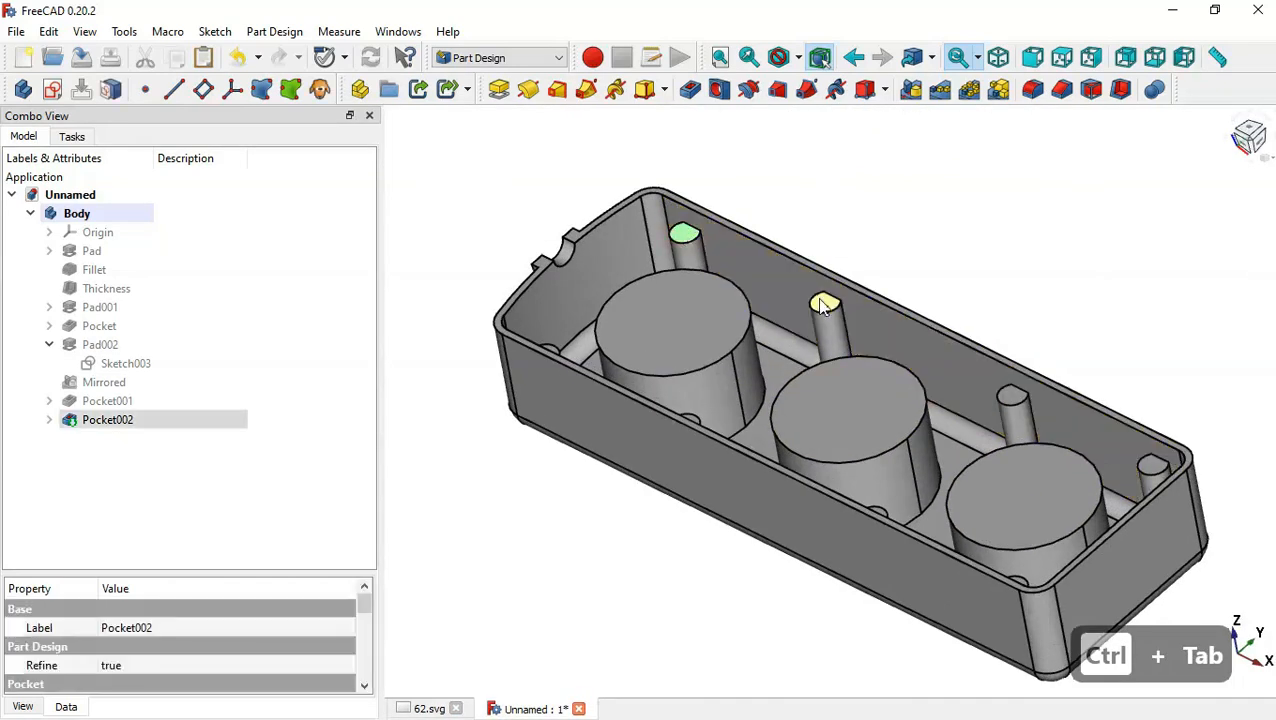
ctrl+click(1012, 397)
ctrl+click(1150, 462)
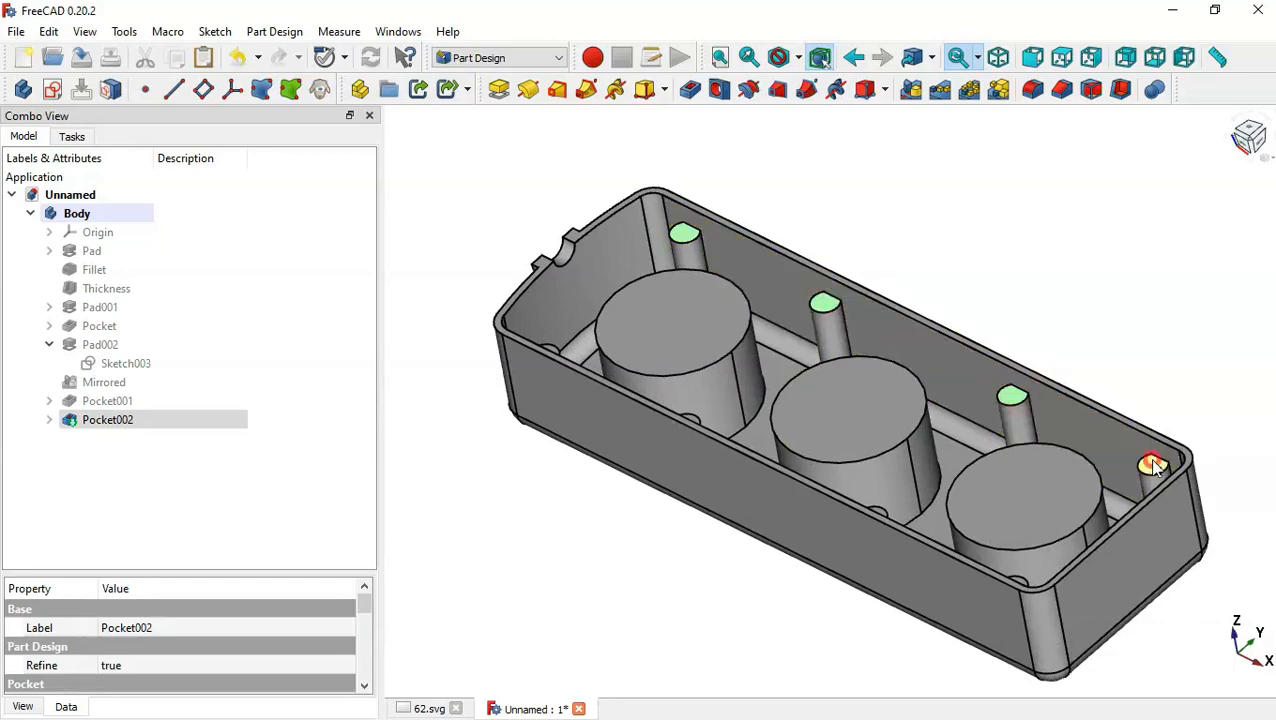
drag(1192, 436, 1082, 520)
ctrl+click(644, 189)
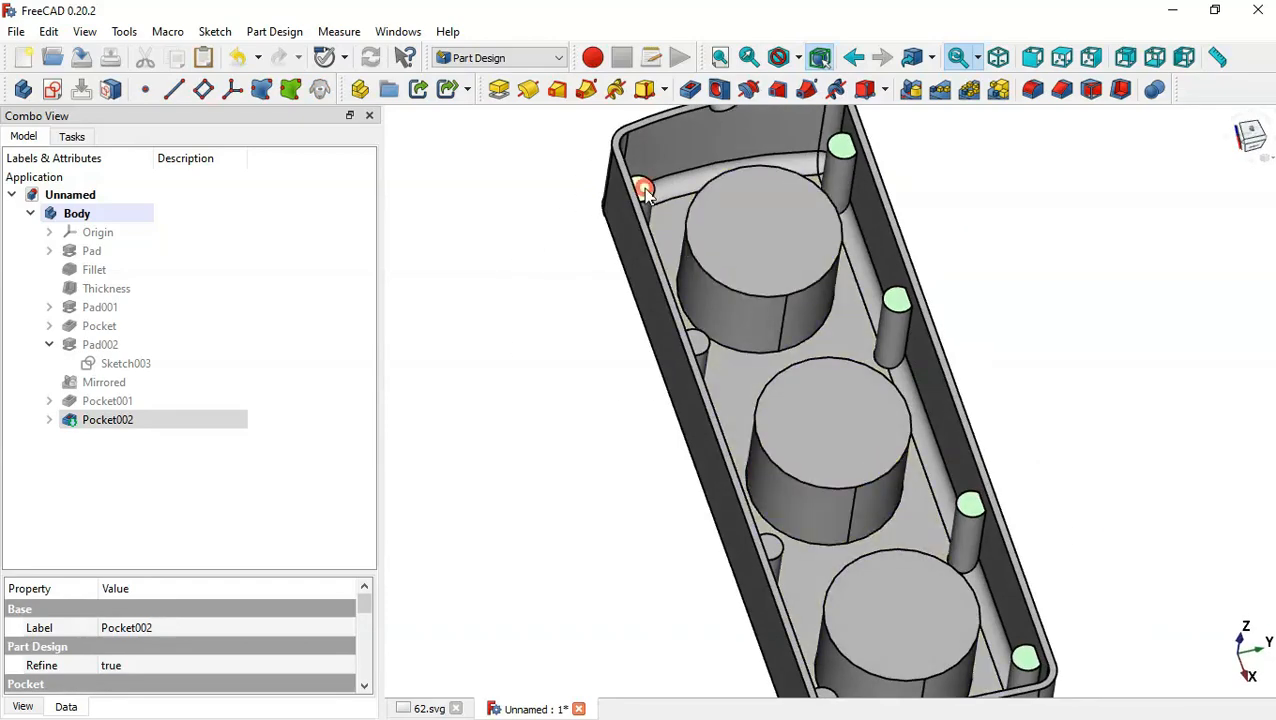
ctrl+click(696, 343)
scroll(648, 366, down, 4)
scroll(748, 550, up, 4)
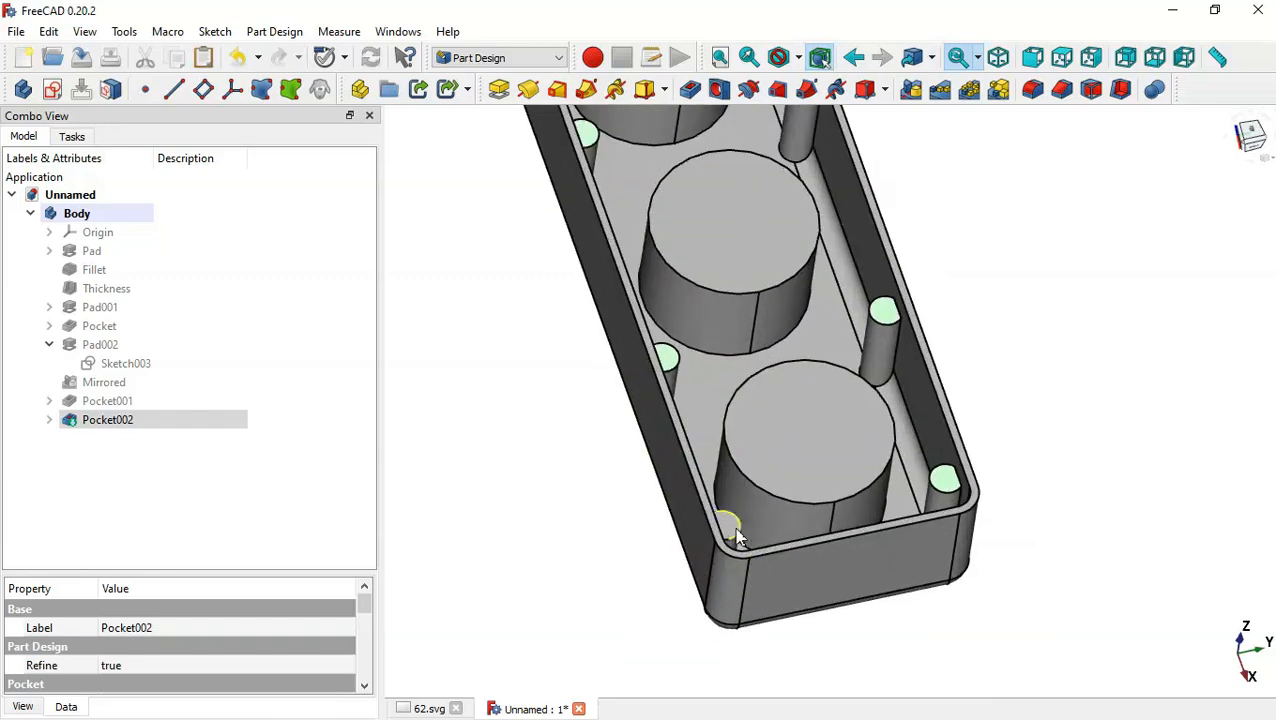
ctrl+click(731, 530)
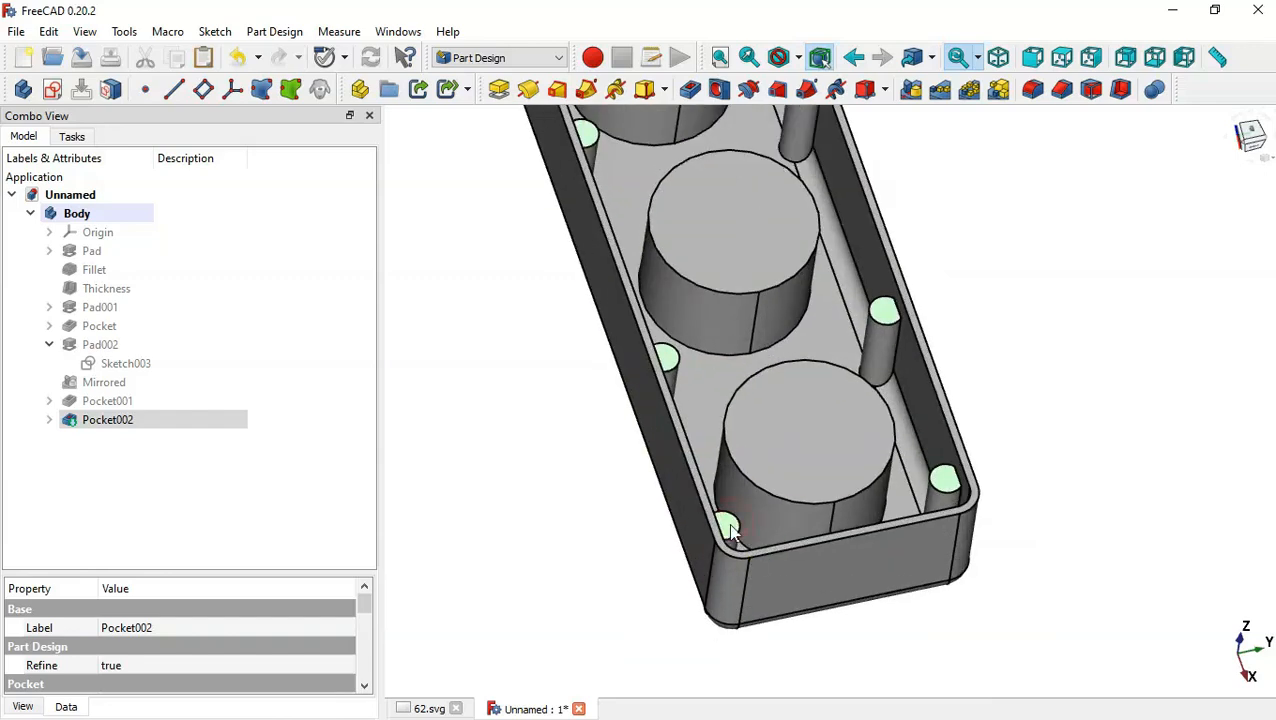
click(724, 93)
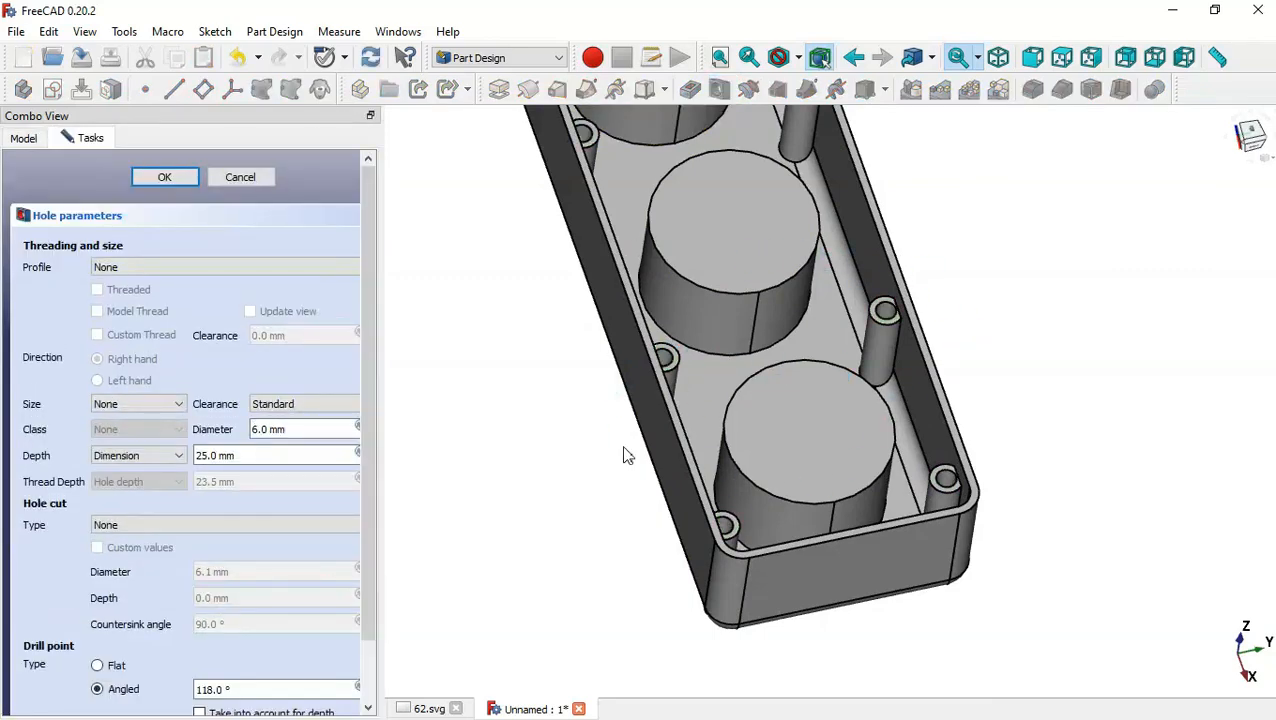
- Set the hole's profile to ISO metric regular profile and its size to M4, checking the callouts in the 62.svg drawing
key(Home)
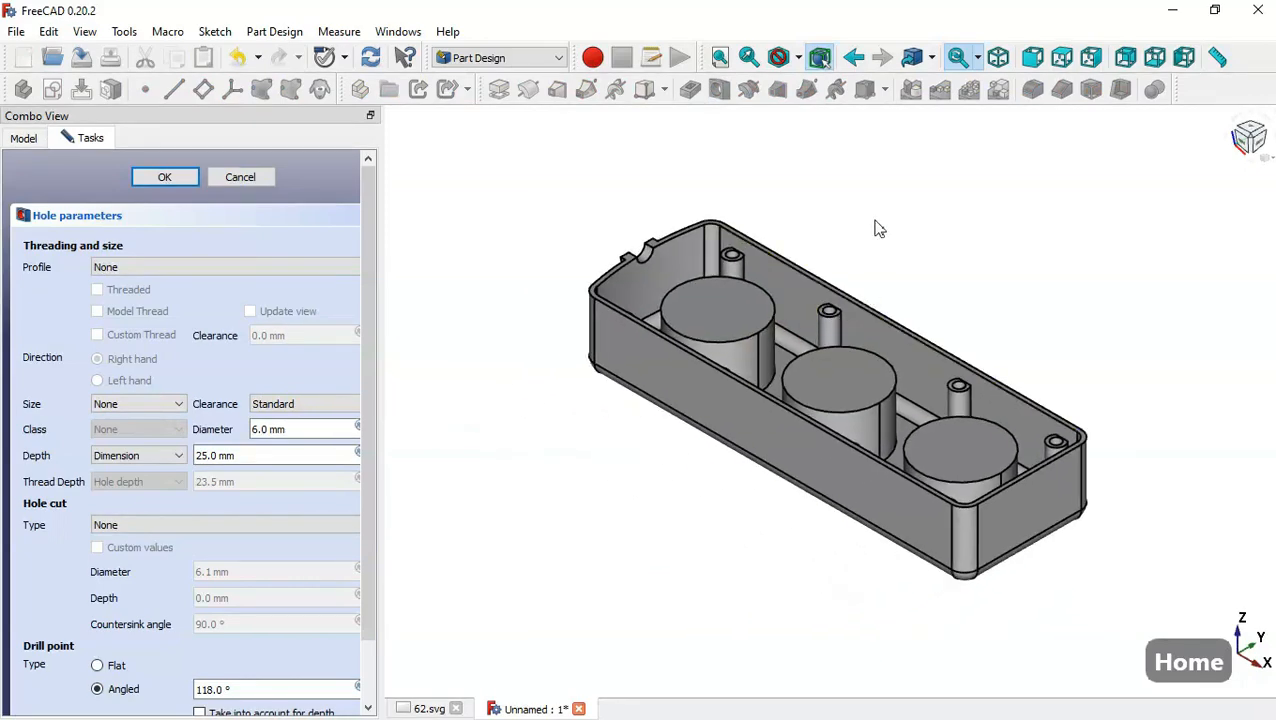
scroll(875, 228, up, 2)
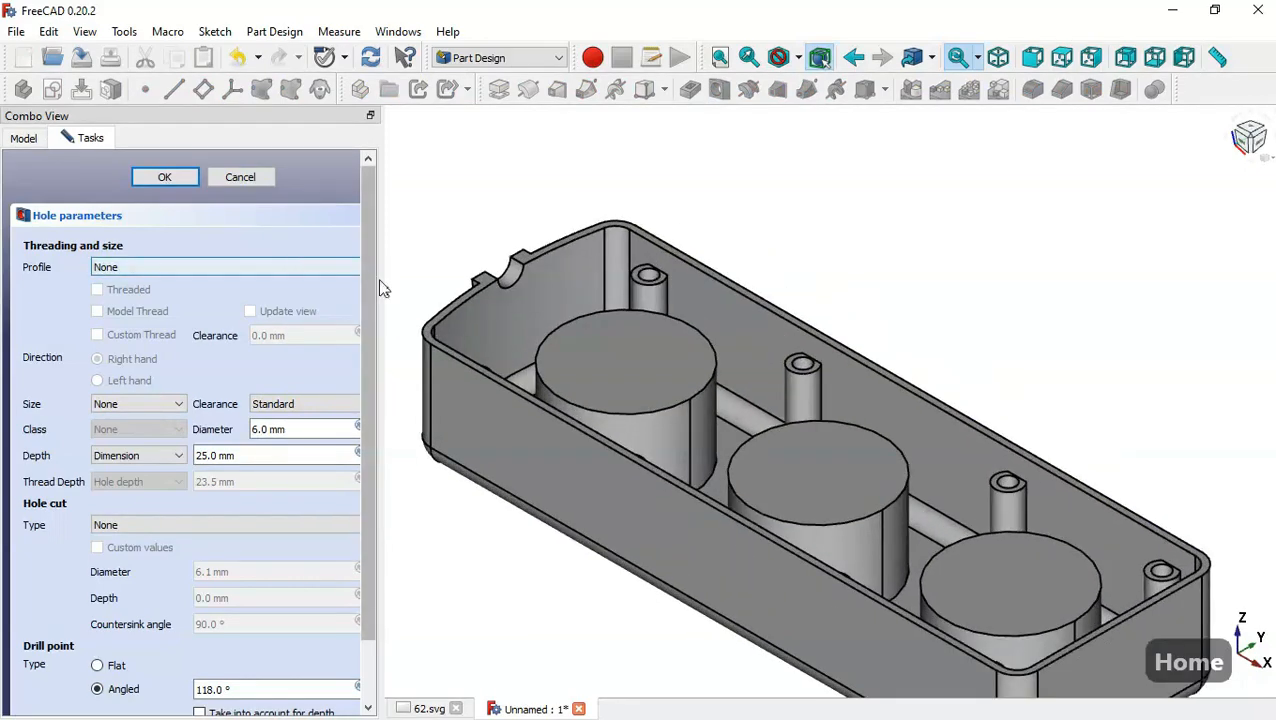
drag(379, 280, 441, 280)
click(350, 267)
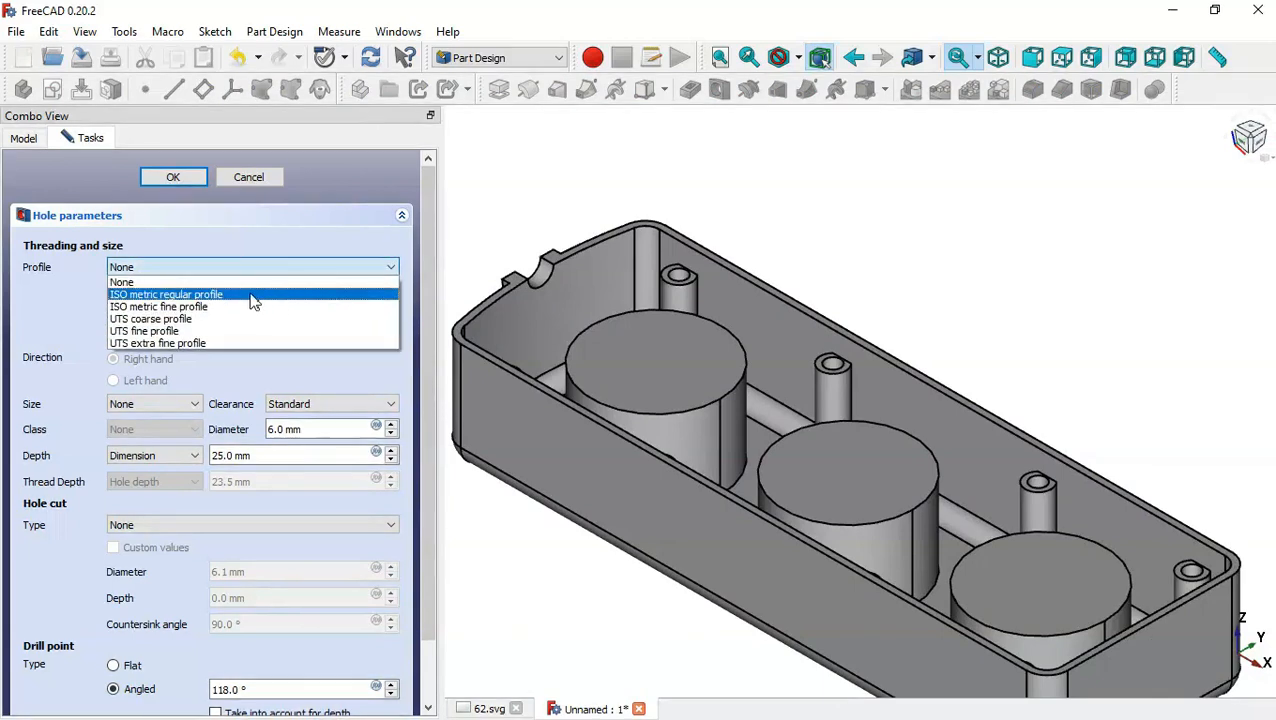
click(291, 295)
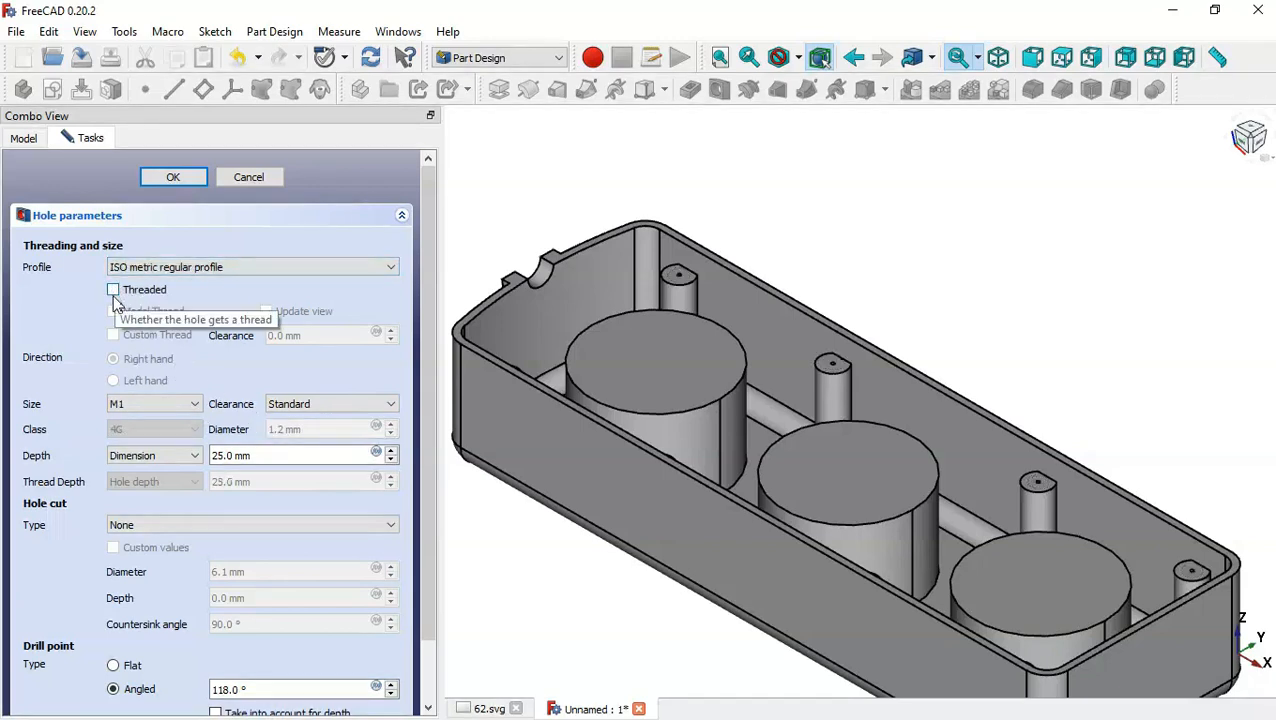
click(154, 406)
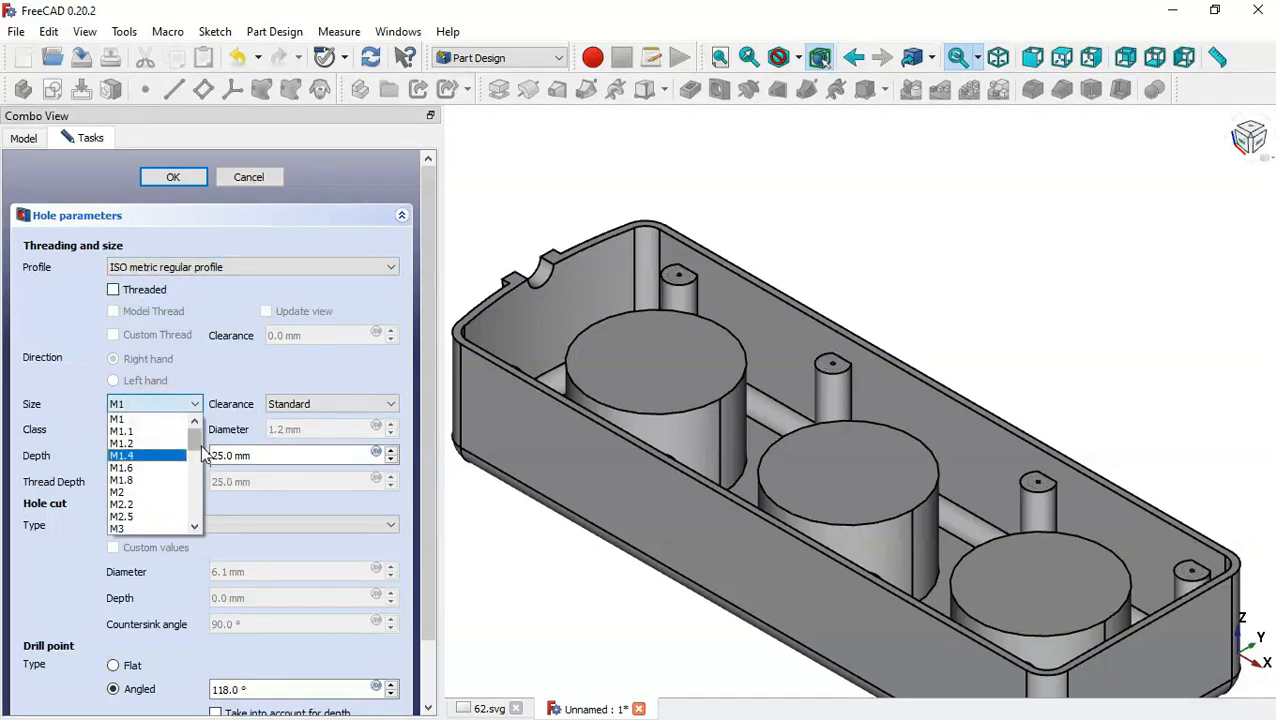
scroll(193, 448, down, 2)
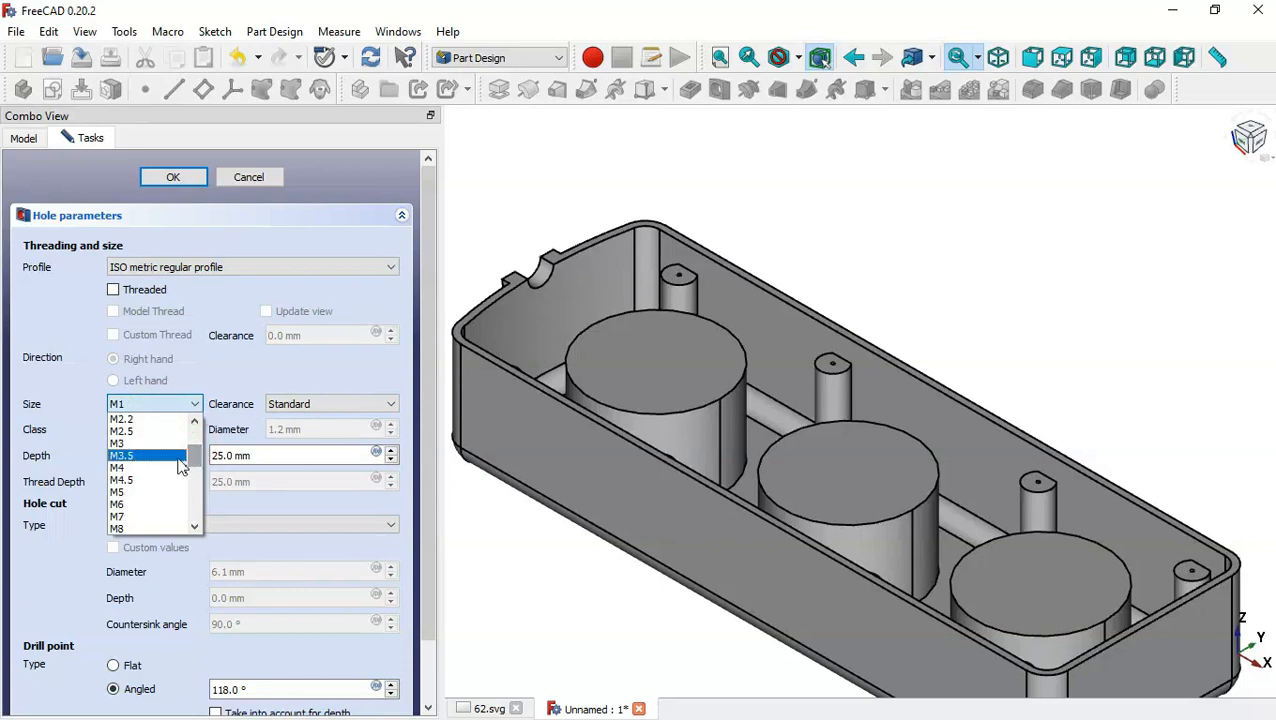
key(ctrl+Tab)
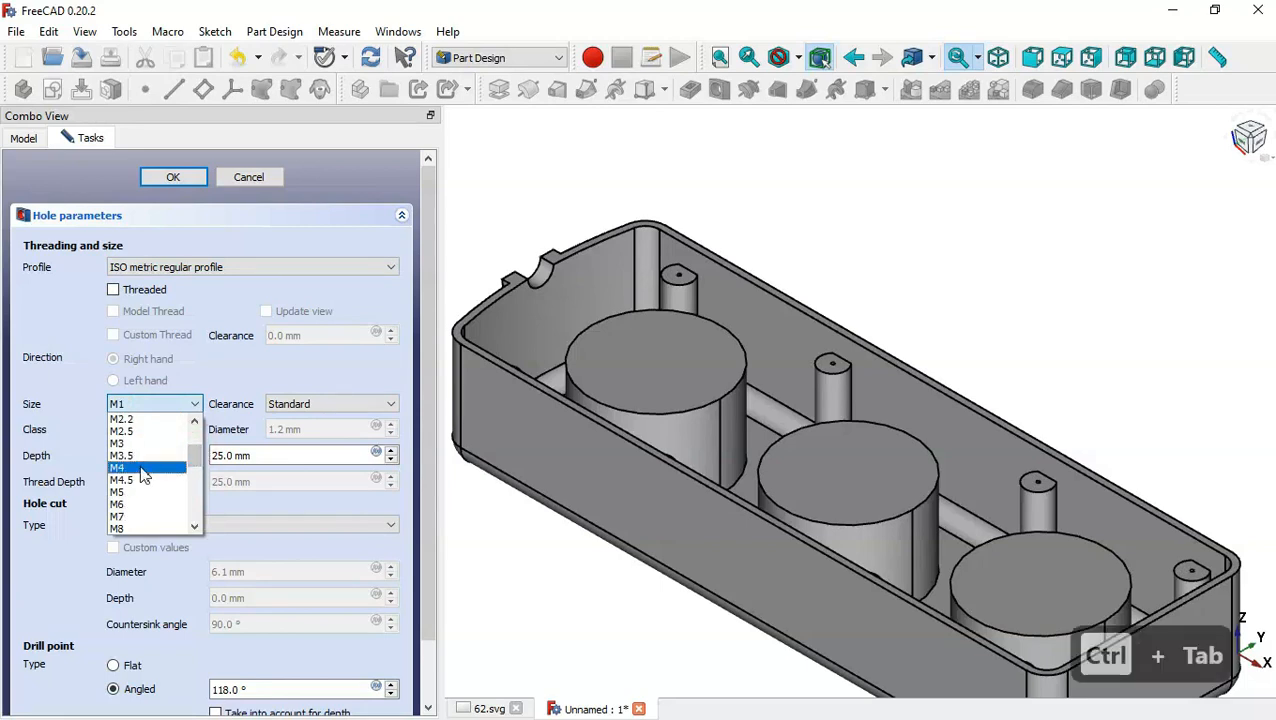
key(Escape)
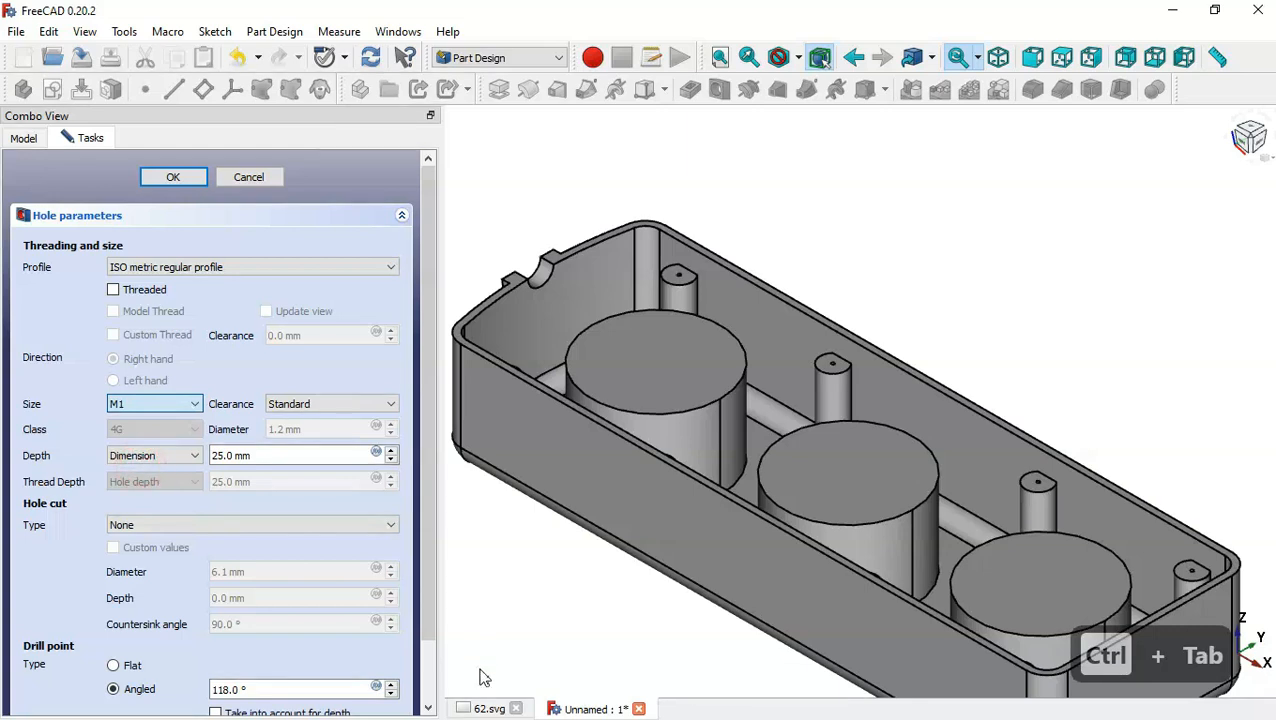
click(486, 709)
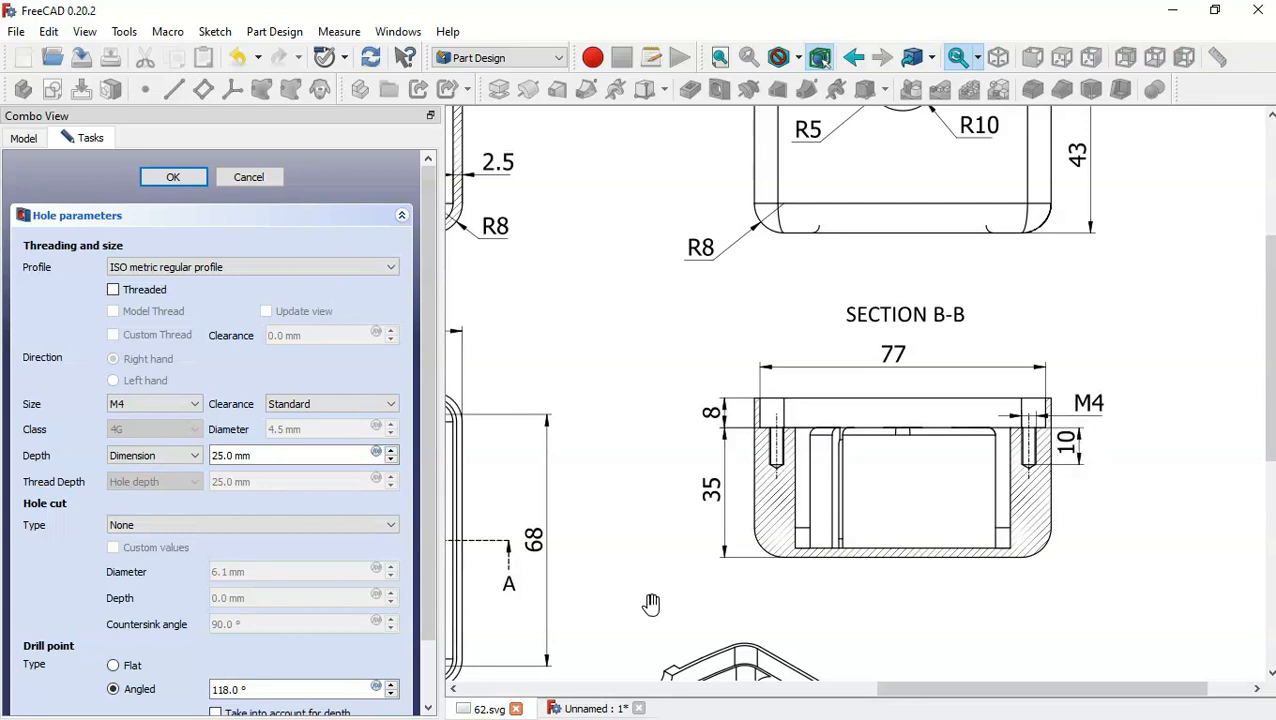
click(580, 708)
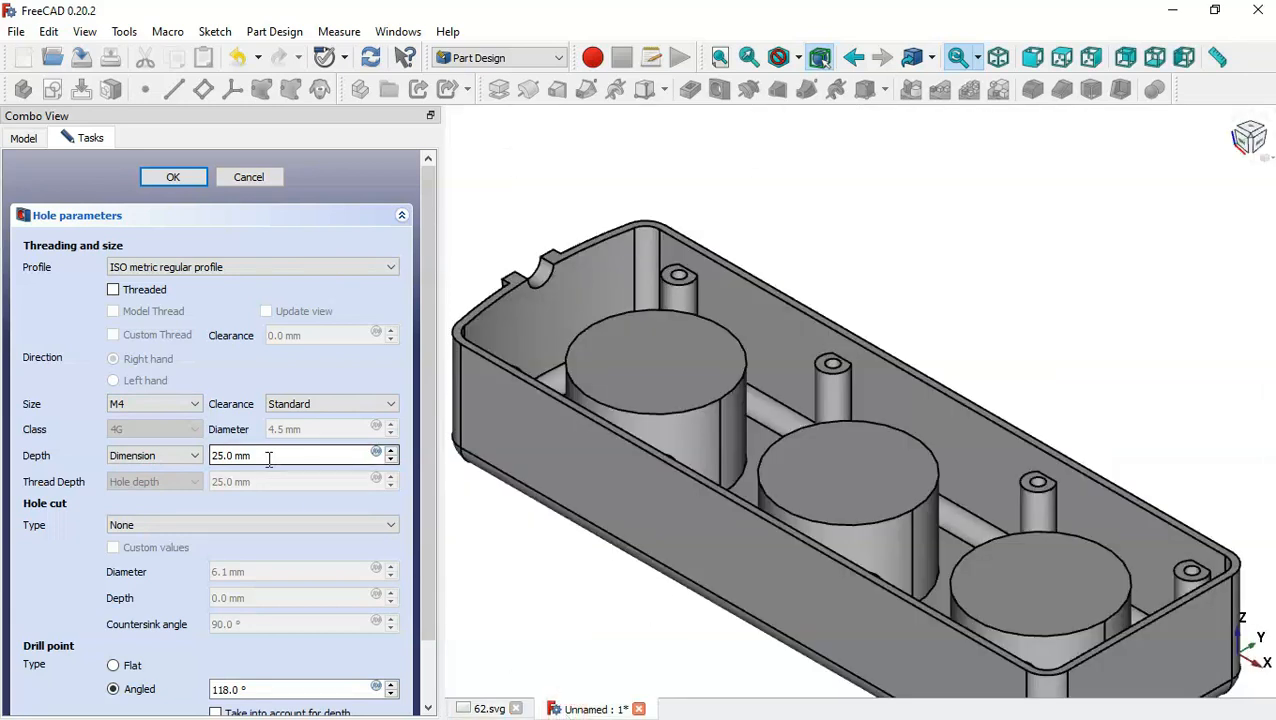
- Set the depth of the screw post holes to 10 mm and finish the Hole feature
drag(269, 458, 169, 452)
text(10)
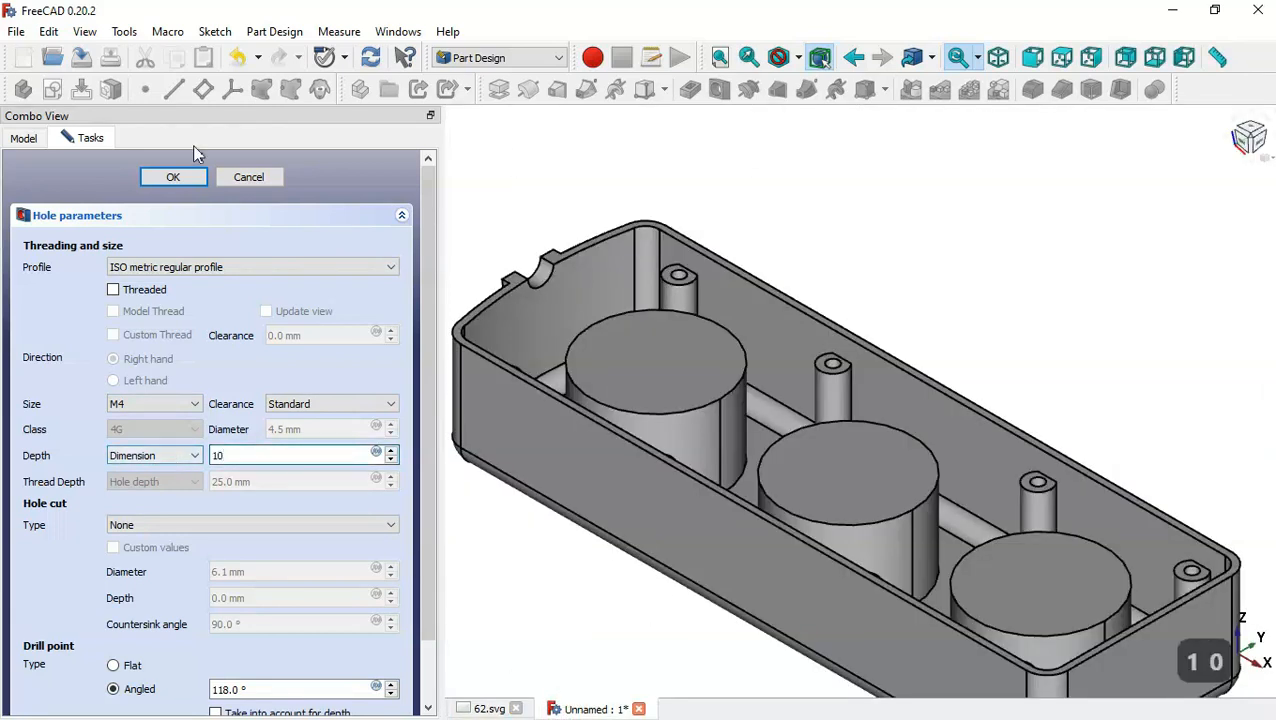
click(174, 178)
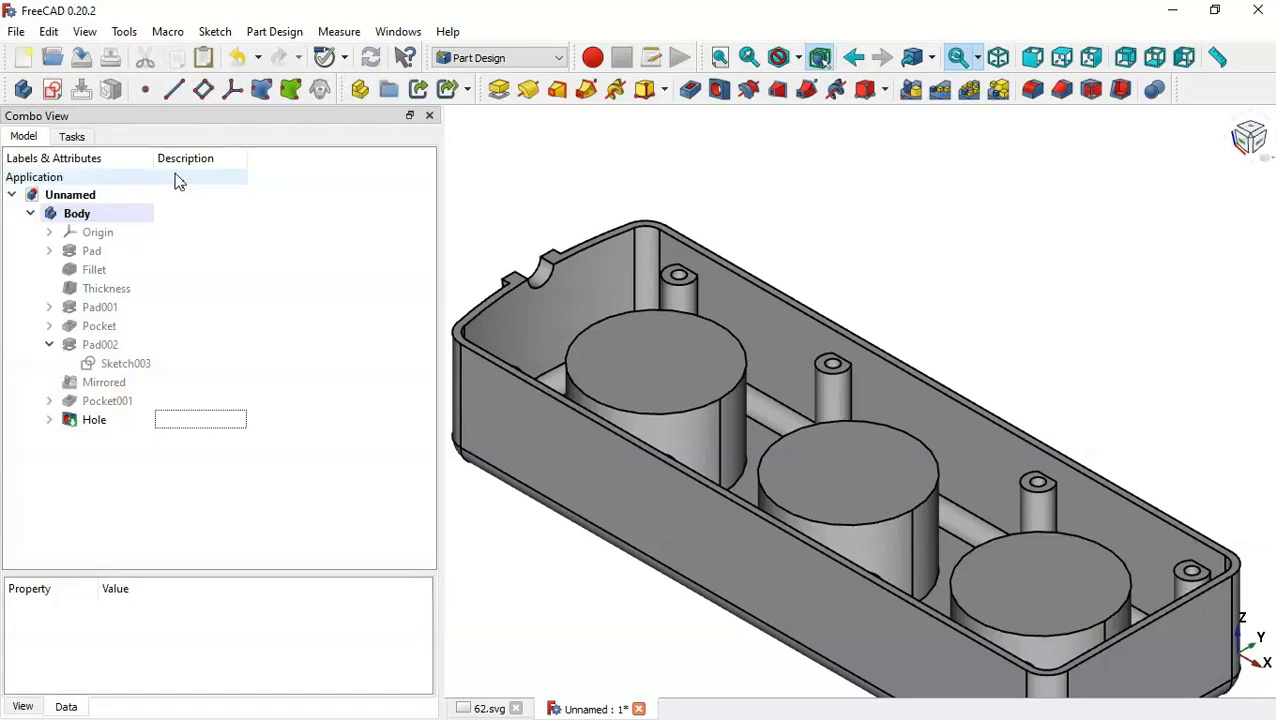
middle_drag(925, 290, 906, 319)
key(Home)
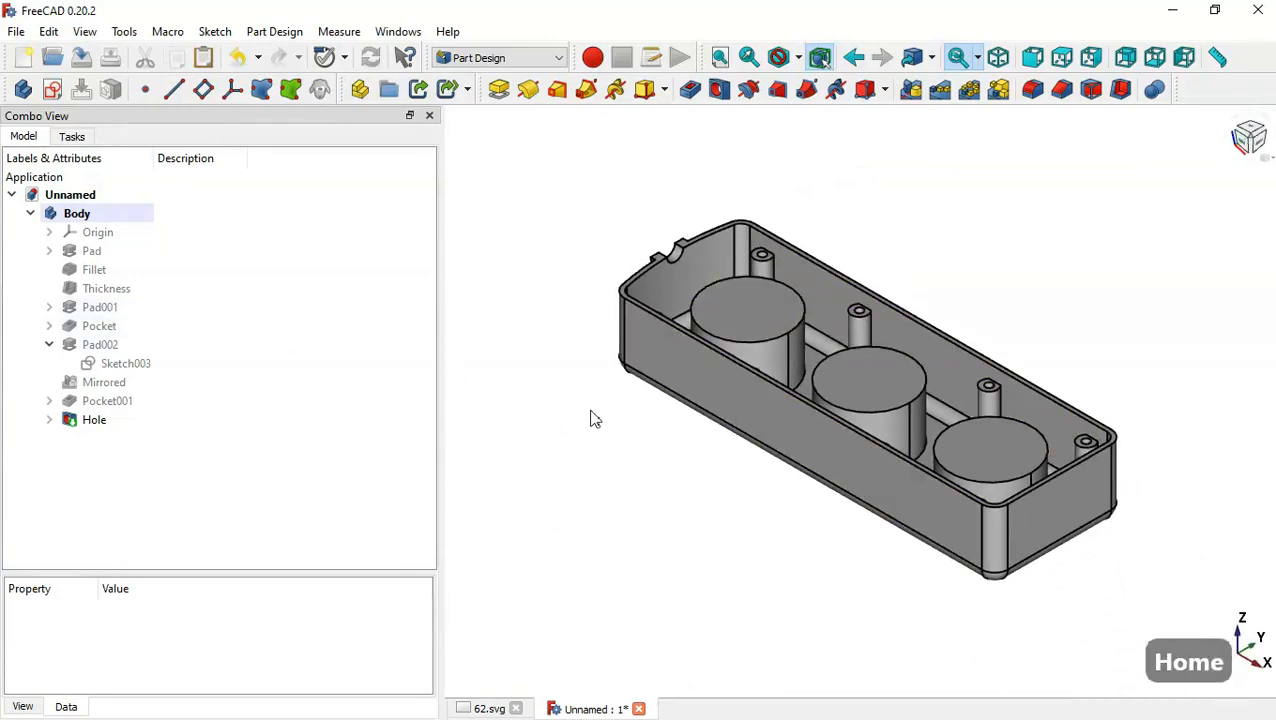
- Duplicate the first Pad's sketch by copying only Sketch, without its XY_Plane dependency, and pasting it into the document
click(49, 251)
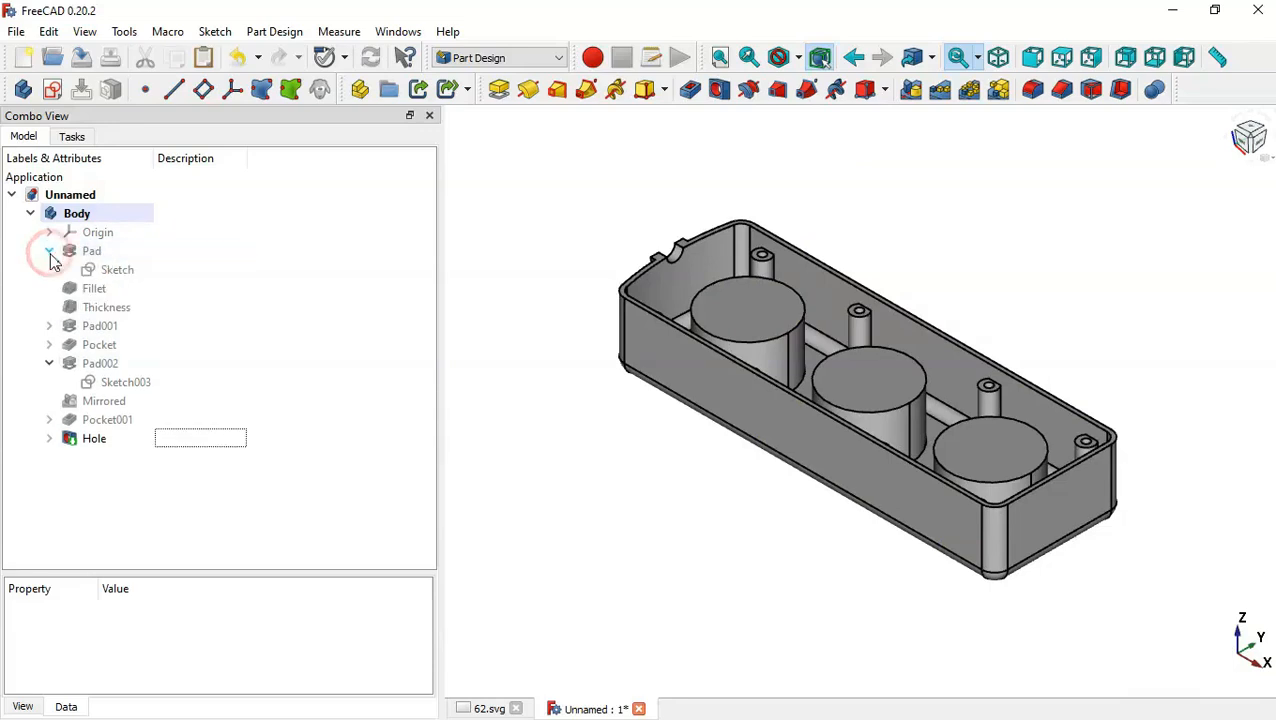
click(136, 272)
right_click(134, 271)
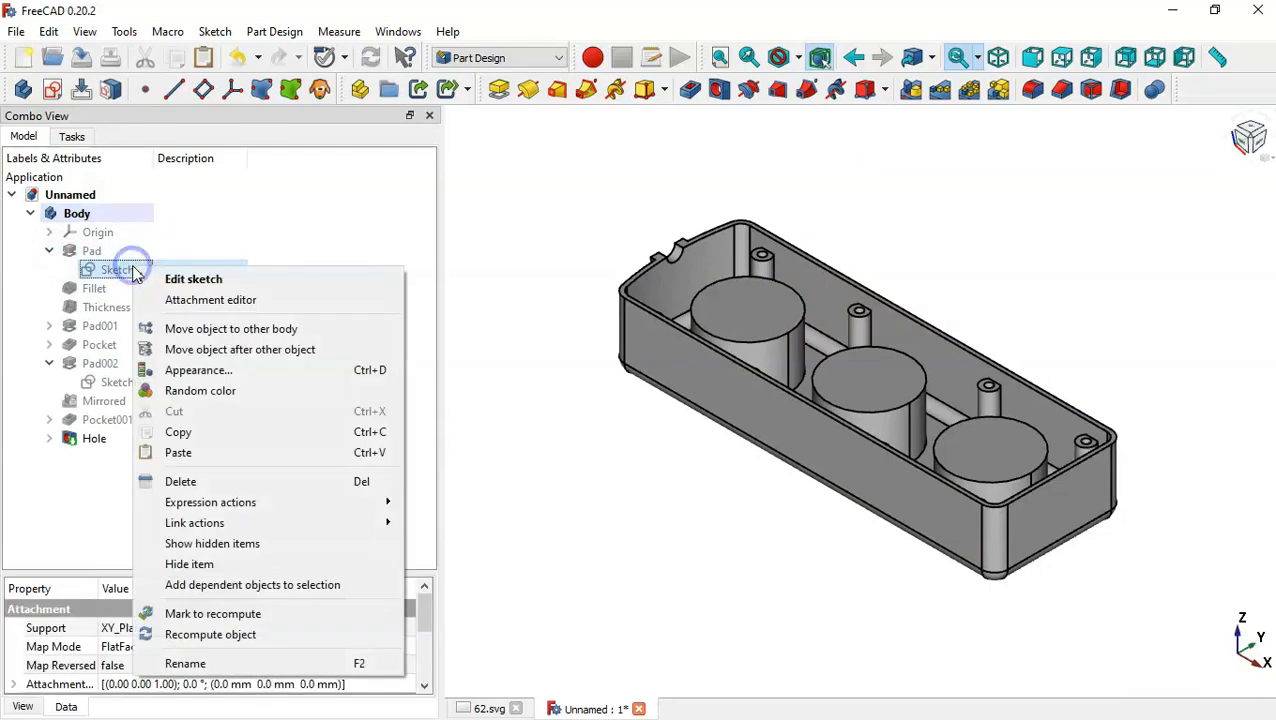
click(245, 436)
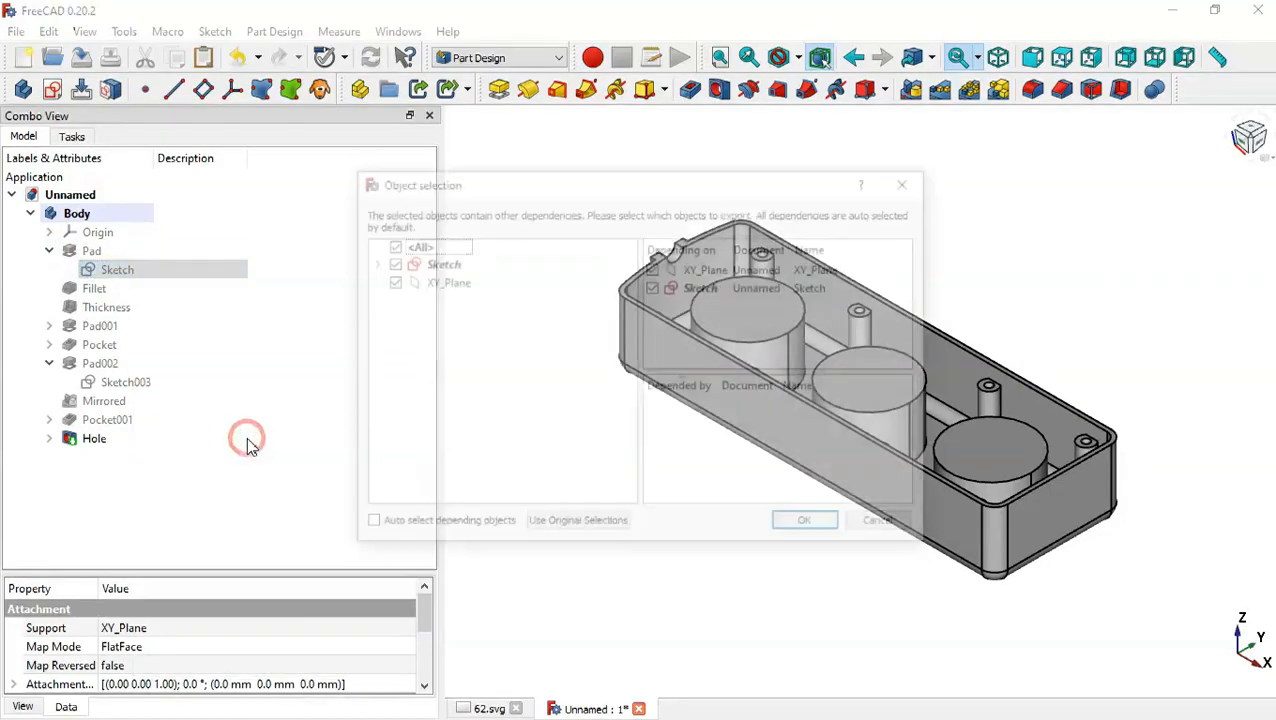
click(389, 244)
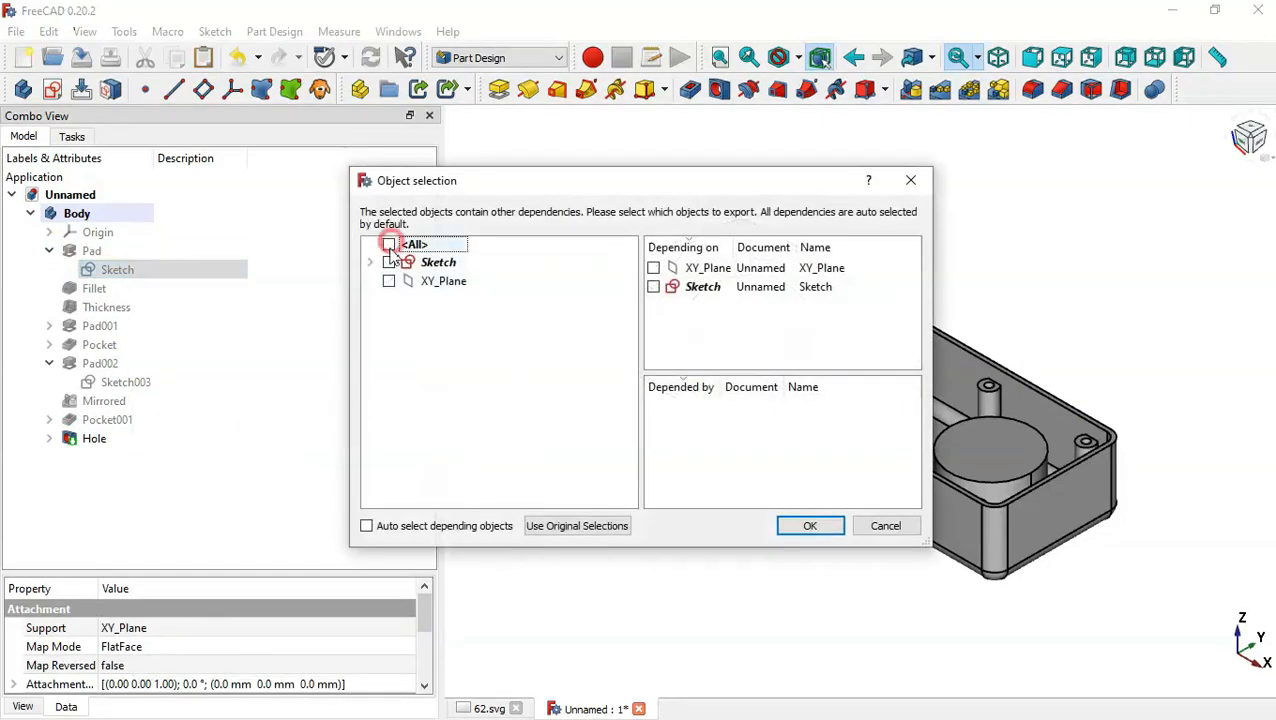
click(389, 262)
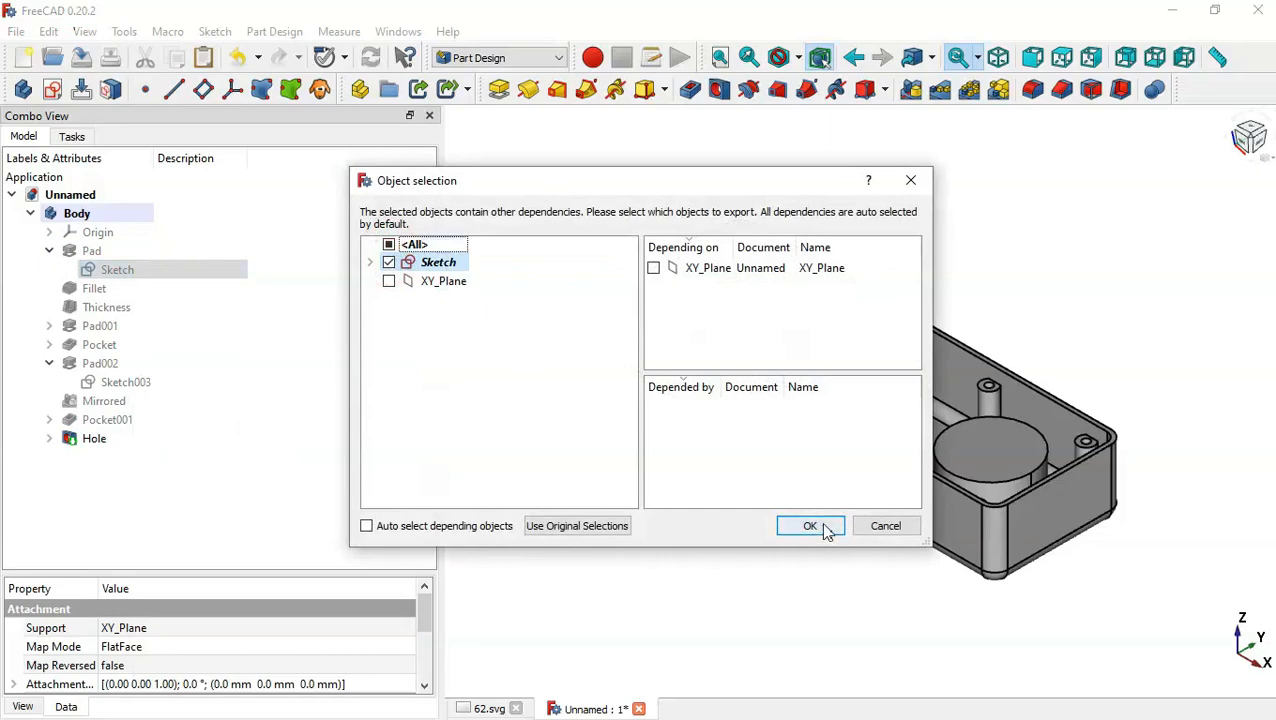
click(808, 526)
click(202, 58)
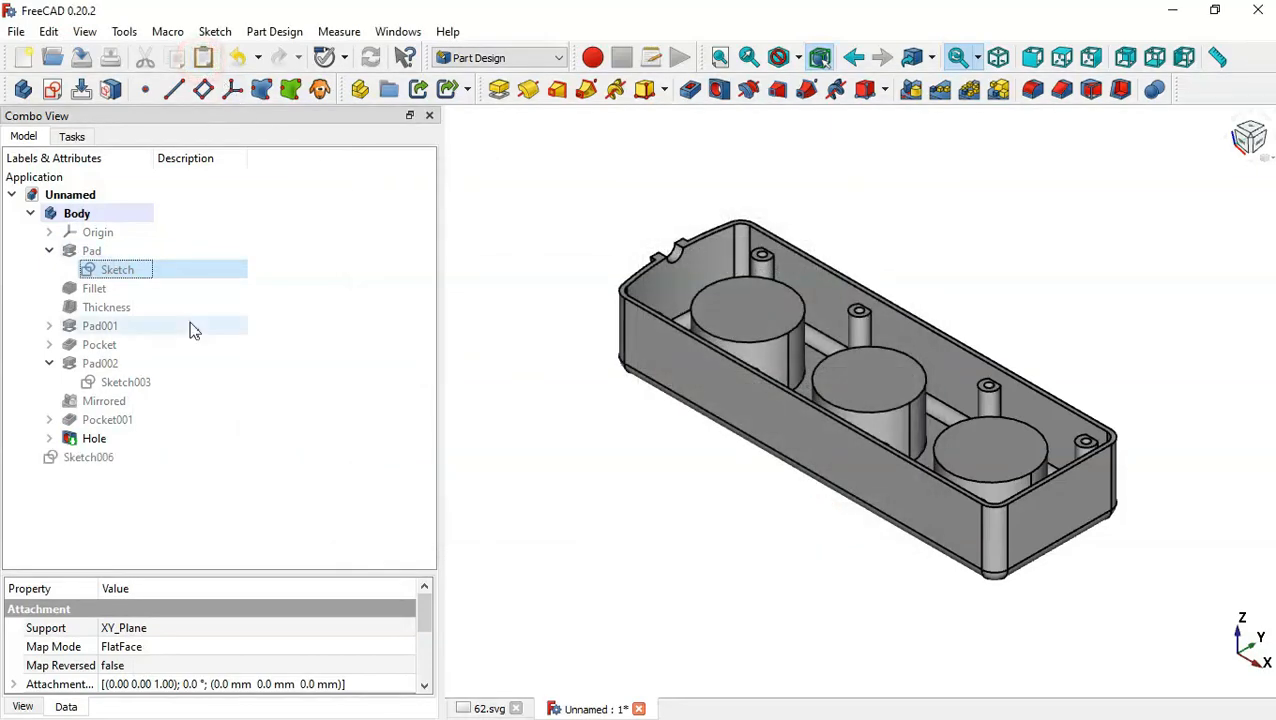
- Move the duplicated sketch, Sketch006, into Body and make it visible
click(145, 459)
mouse_move(145, 463)
mouse_down()
mouse_move(88, 464)
mouse_move(242, 324)
mouse_move(105, 208)
mouse_move(127, 222)
mouse_move(194, 384)
mouse_move(168, 458)
mouse_up()
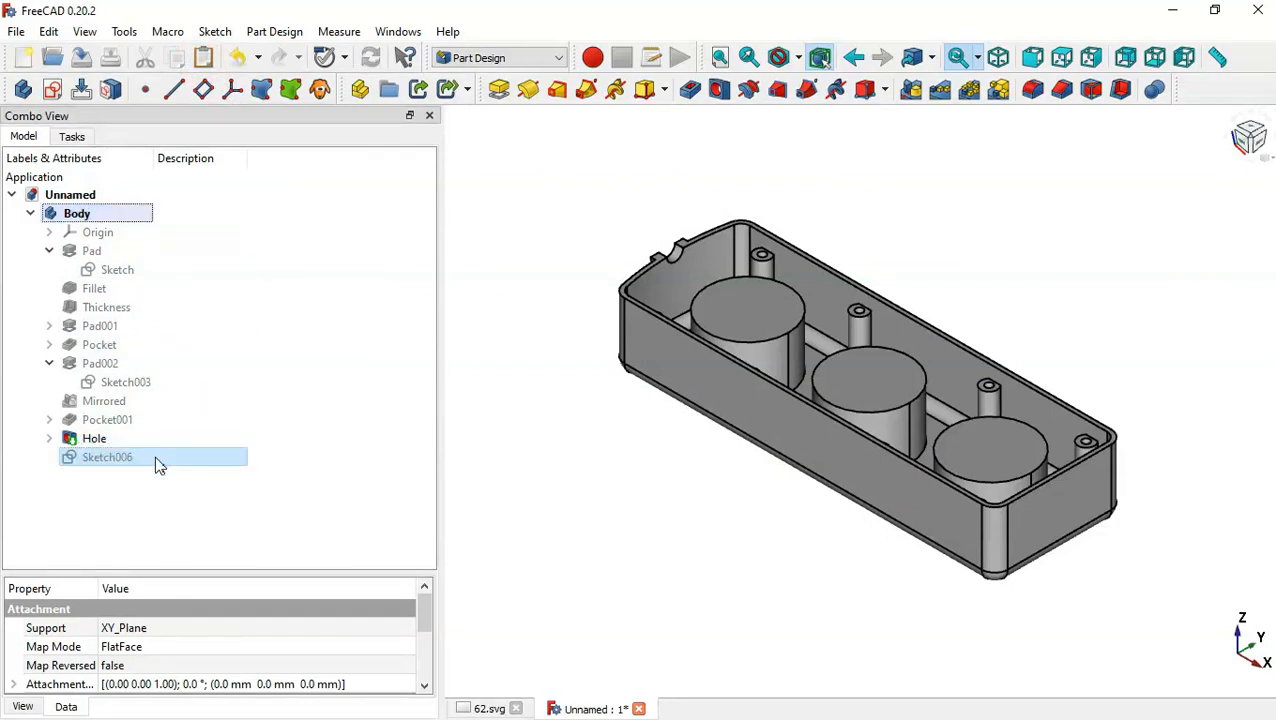
key(space)
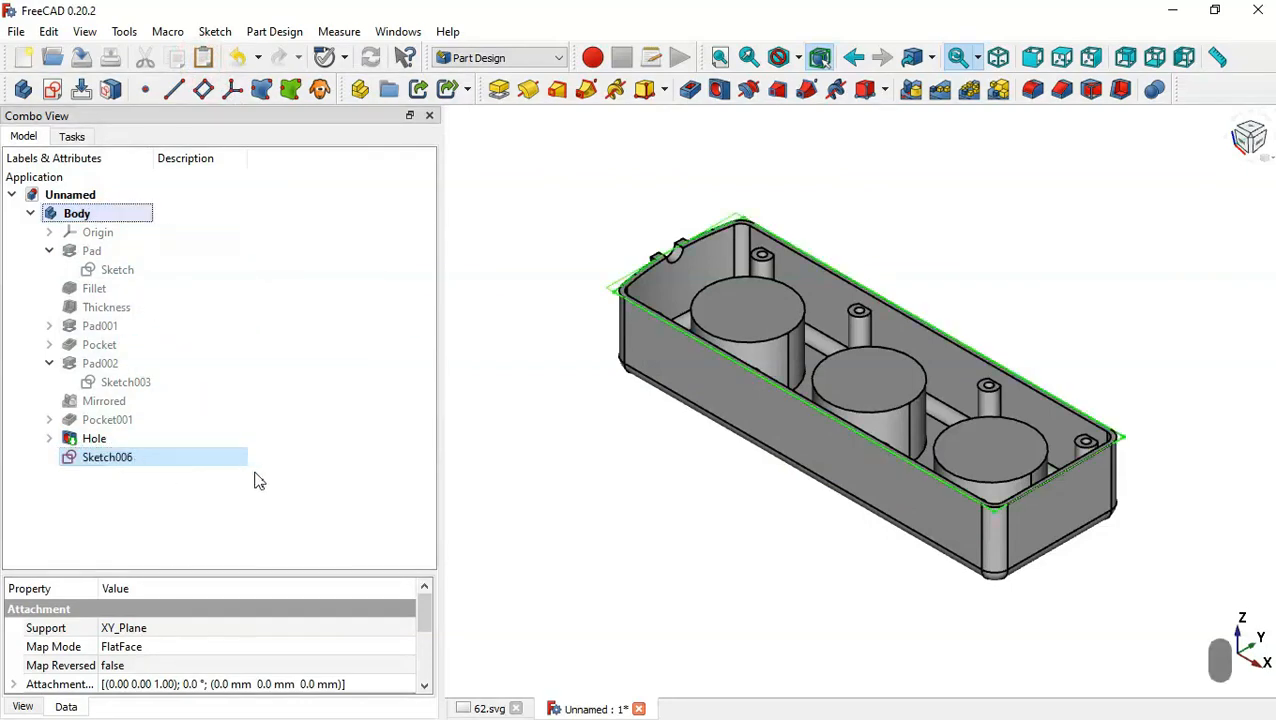
- Open Sketch006 for editing and fillet the two corners at the straight right end of its outline
double_click(173, 459)
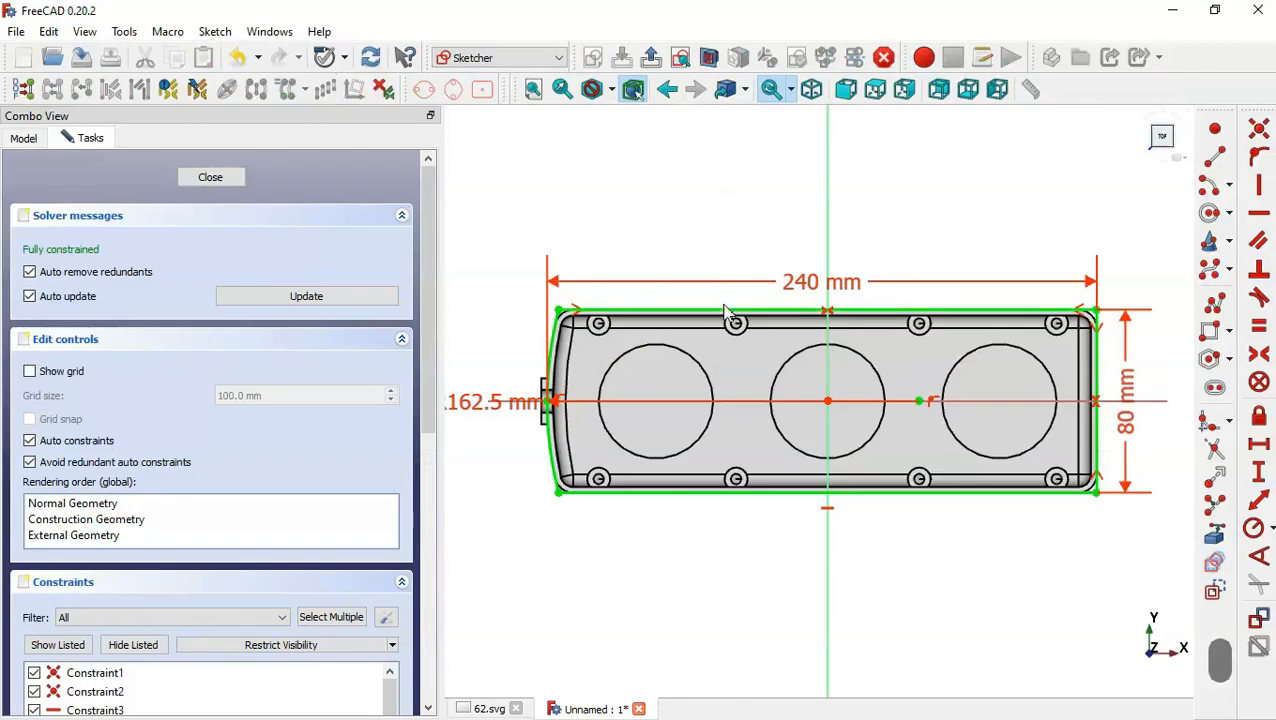
click(1208, 422)
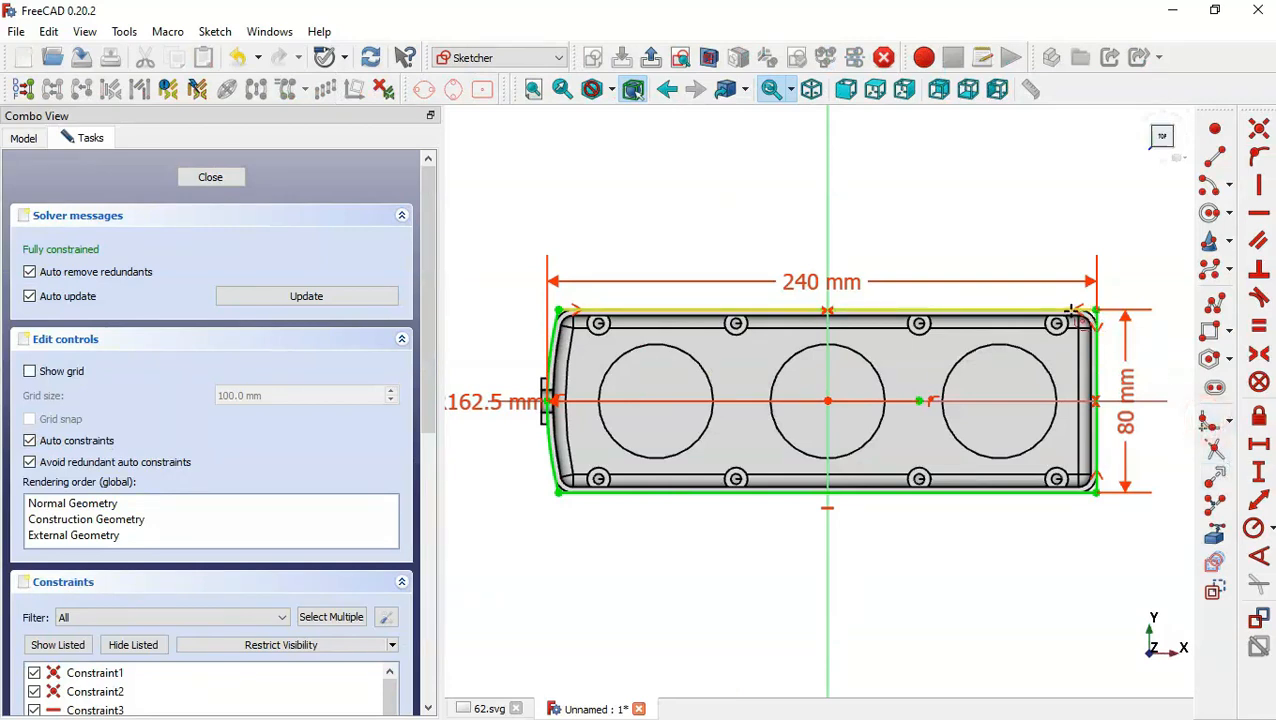
click(1072, 311)
click(1100, 341)
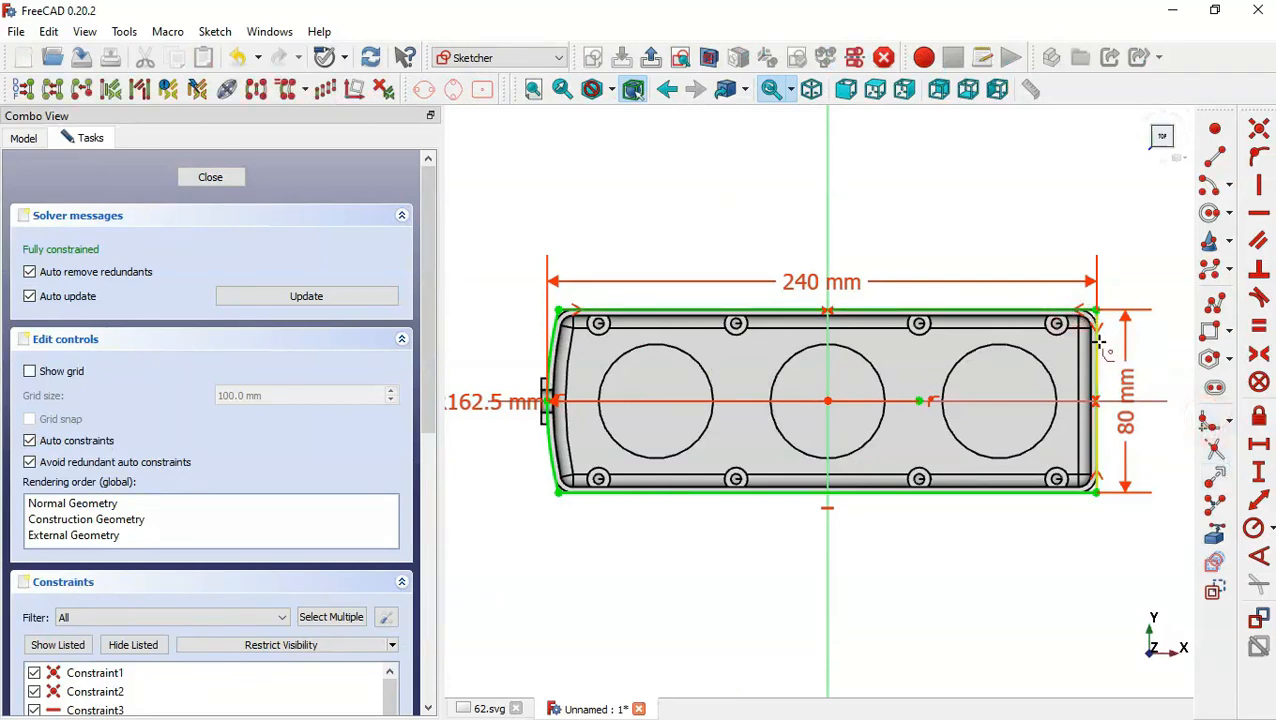
click(1096, 444)
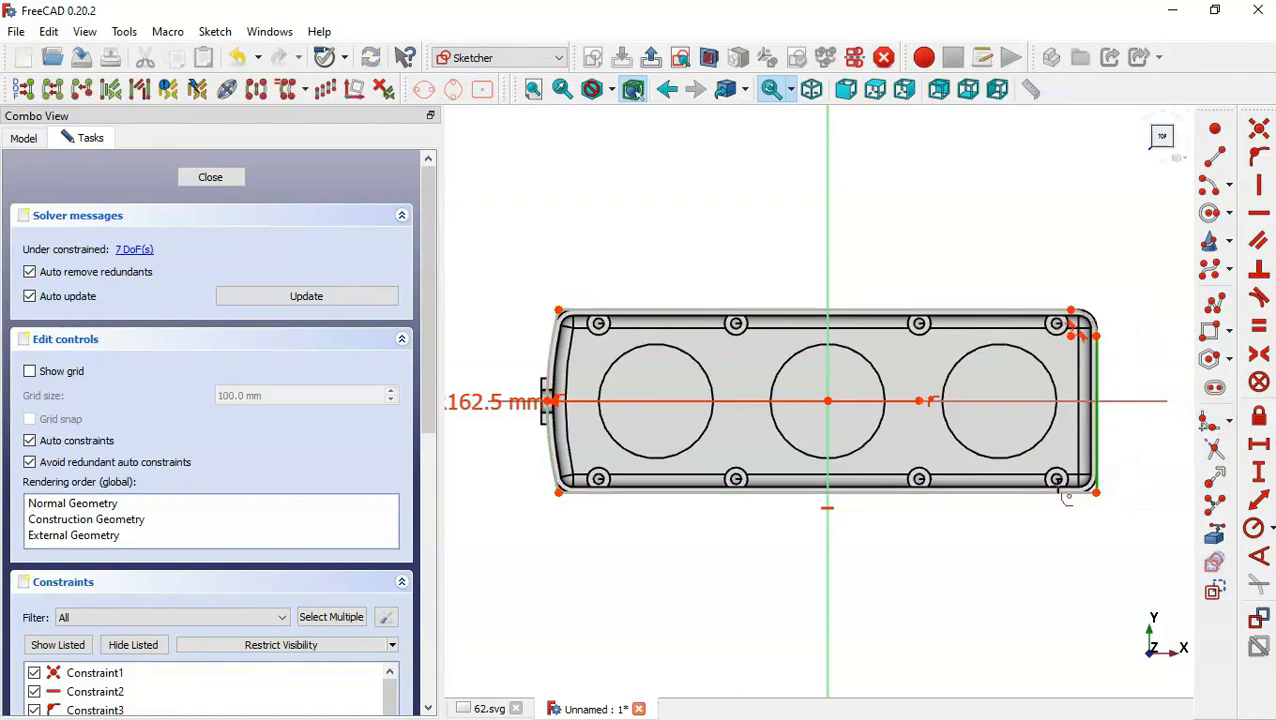
click(1097, 442)
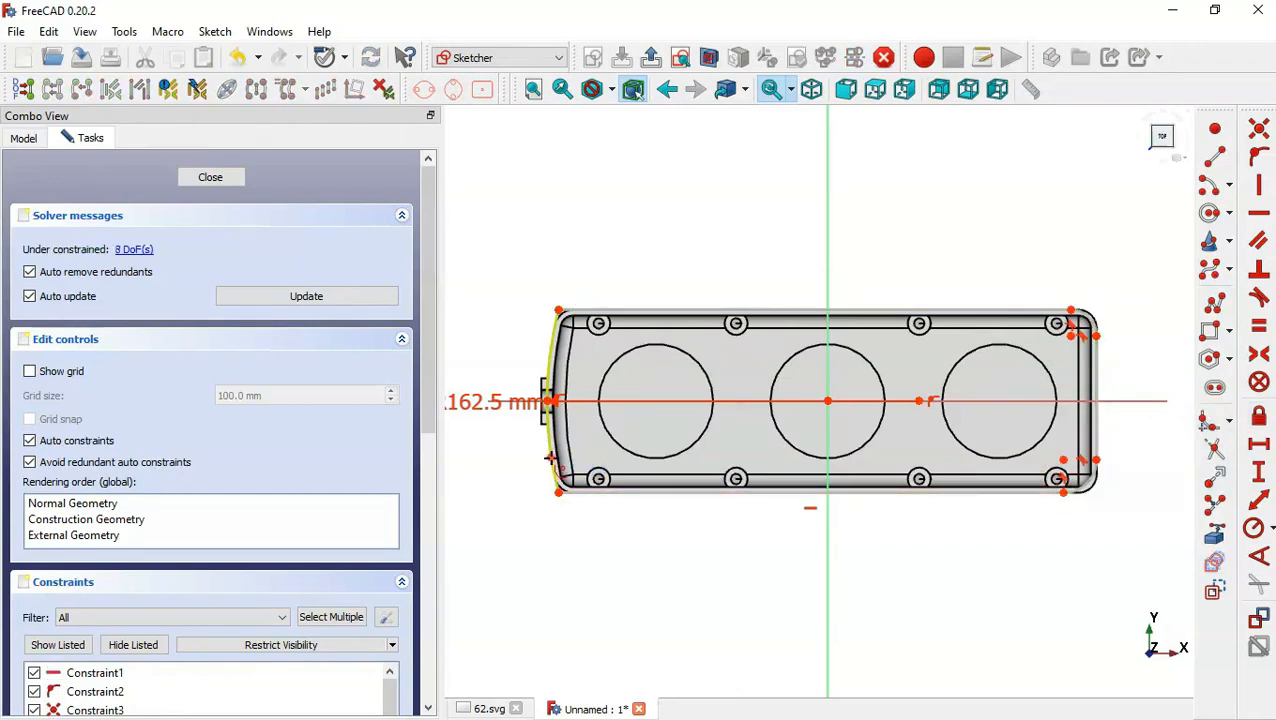
- Fillet the two corners where the outline's curved left end meets the long edges
click(549, 440)
key(Delete)
click(628, 305)
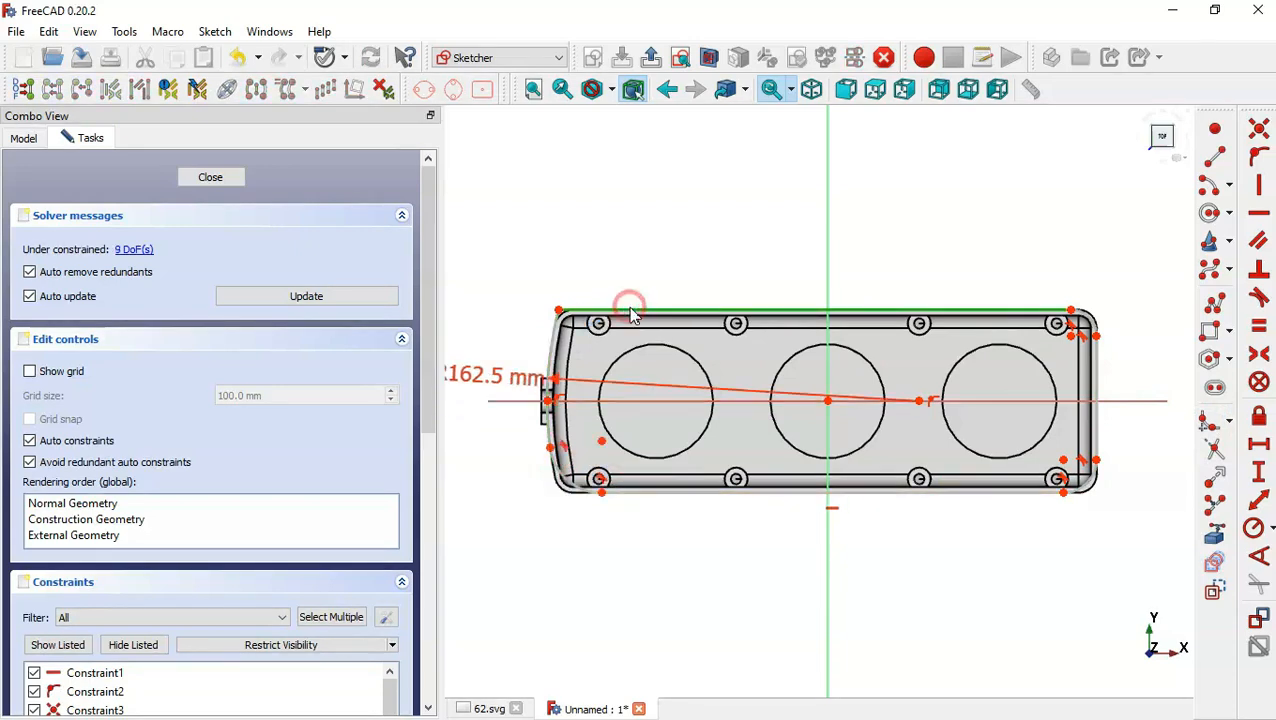
key(Delete)
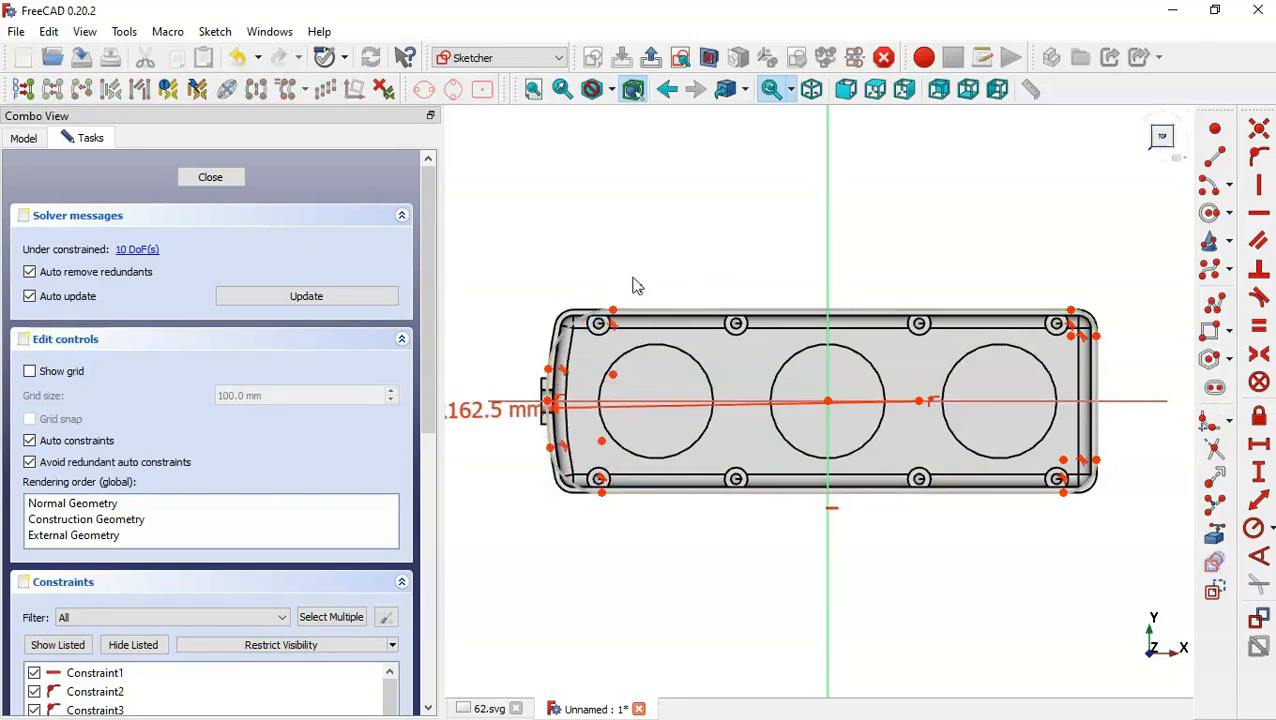
key(Escape)
- Delete the 162.5 mm radius constraint from the curved left end of the sketch
click(527, 416)
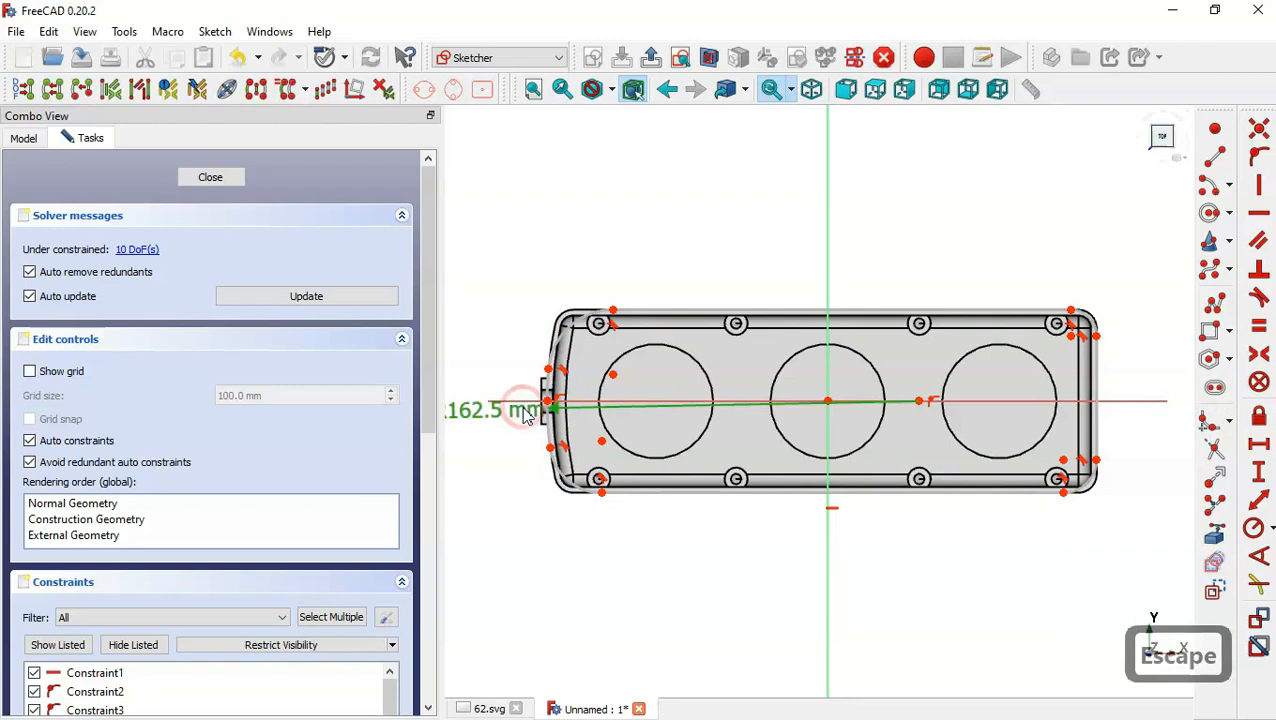
click(534, 463)
key(Delete)
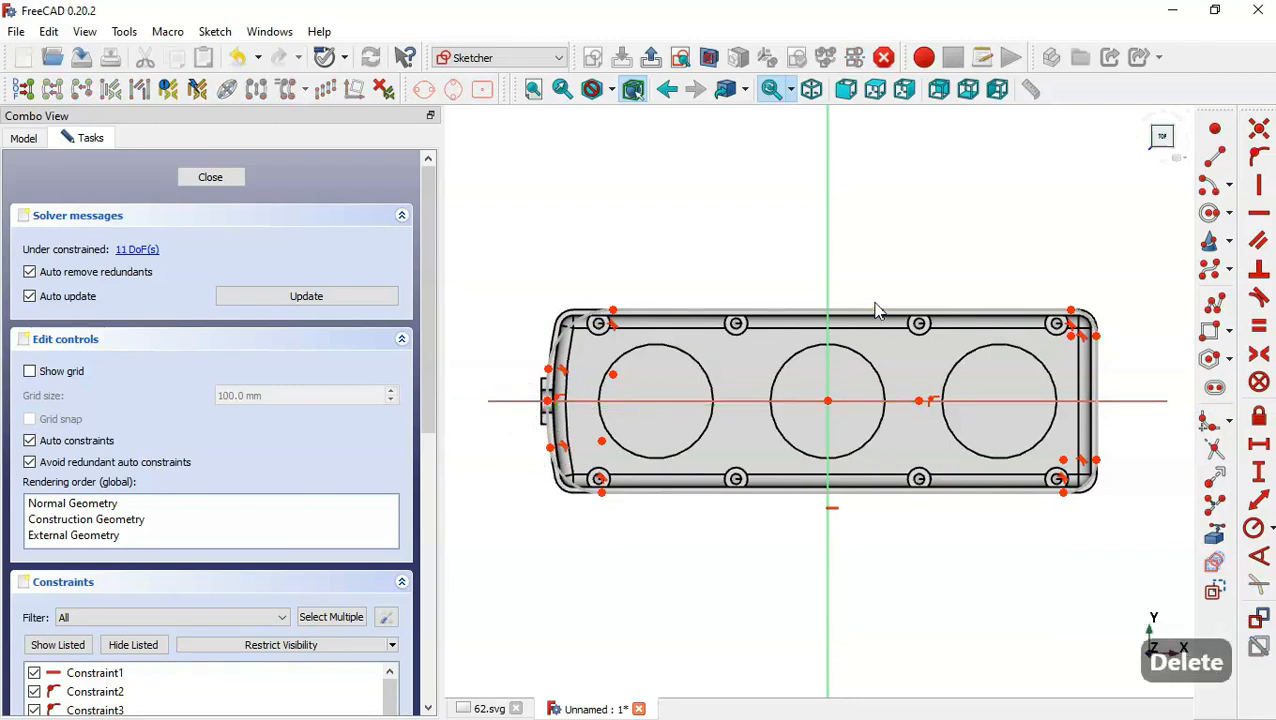
- Constrain the four corner fillet arcs of the sketch to equal radii
scroll(877, 308, up, 1)
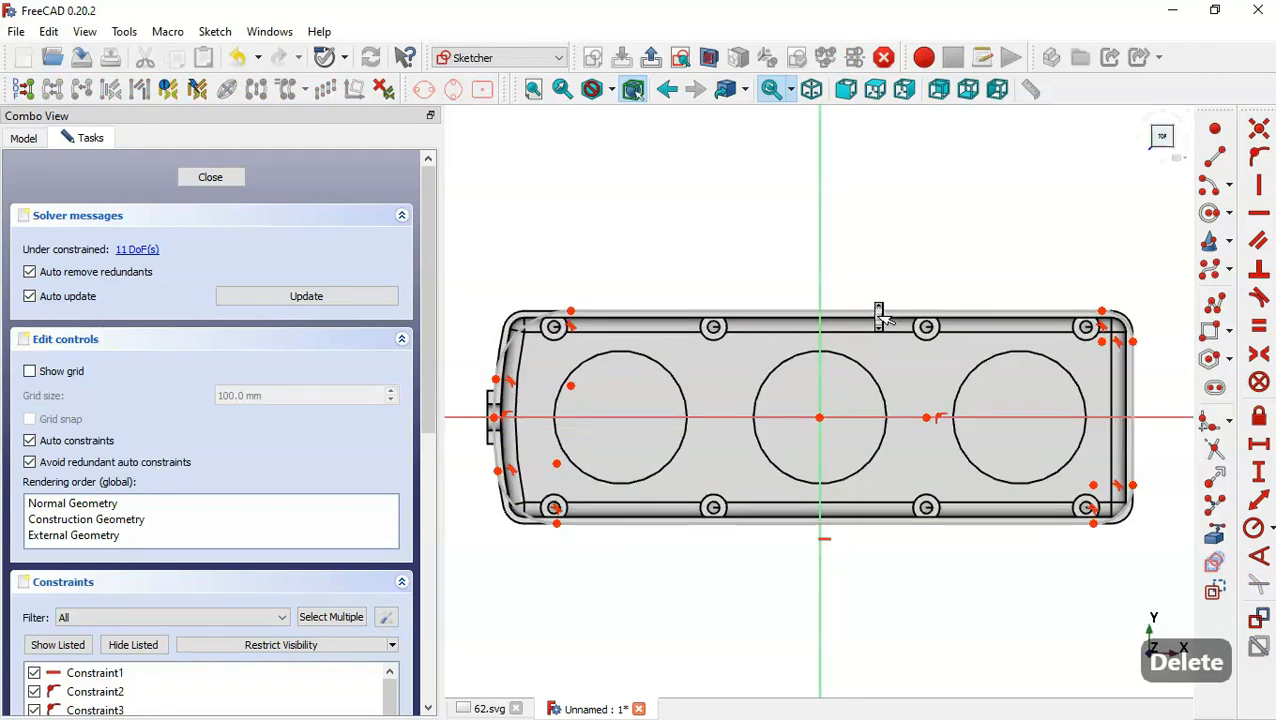
click(1120, 323)
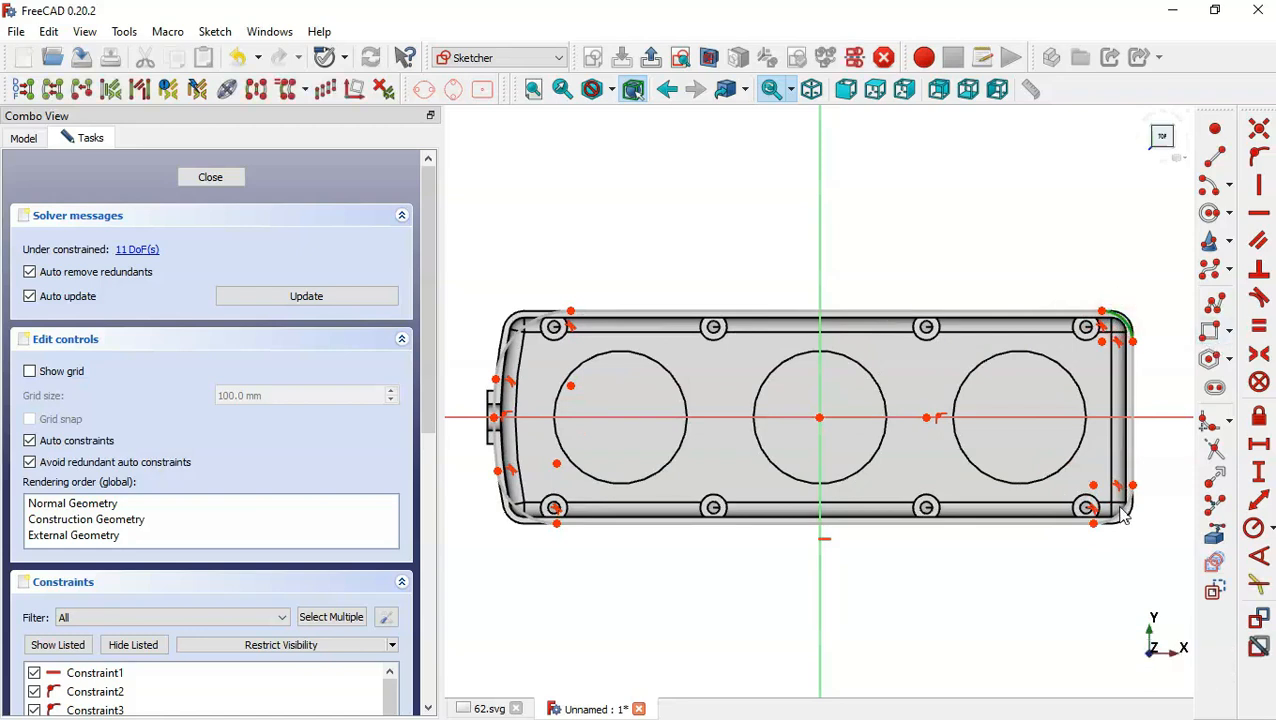
click(1122, 520)
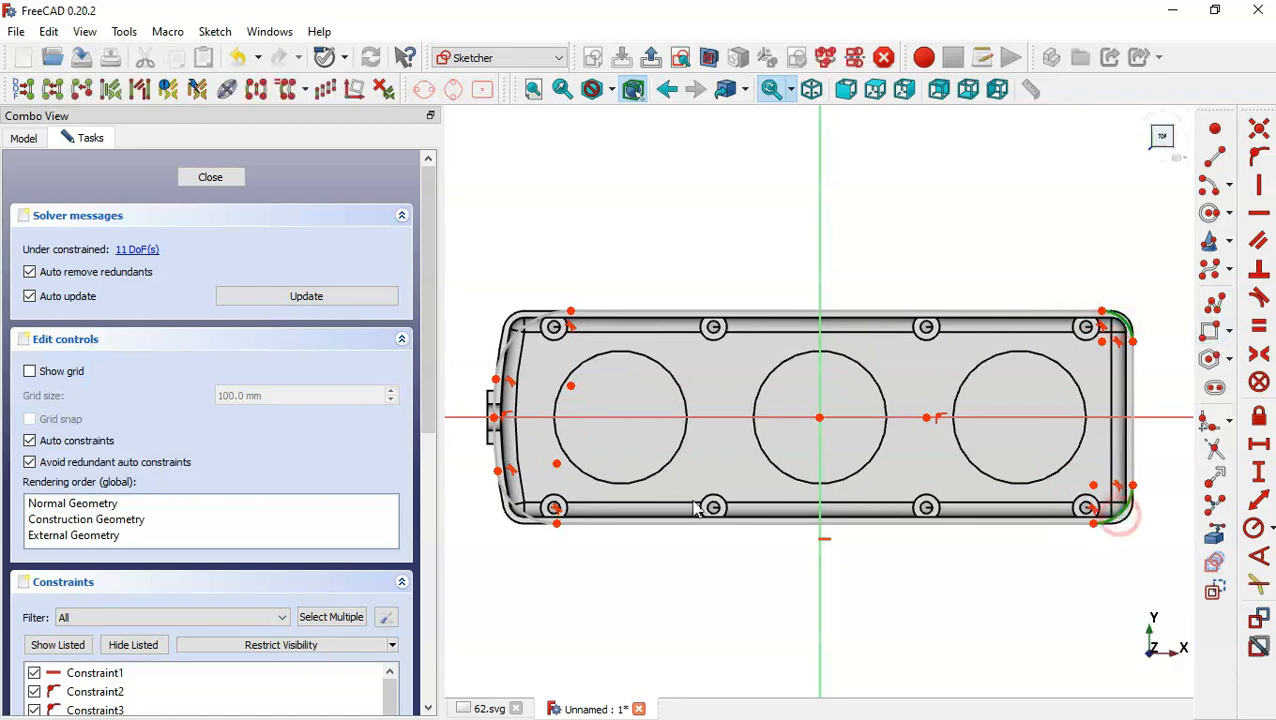
click(522, 518)
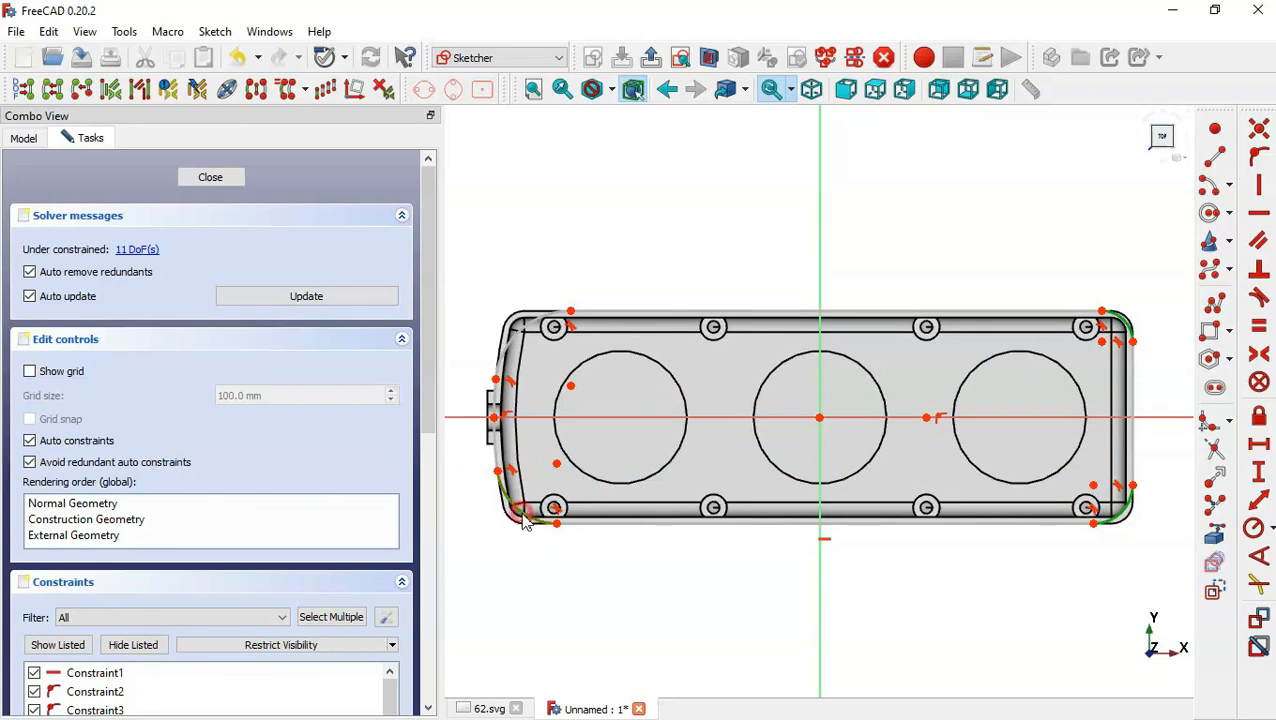
click(519, 341)
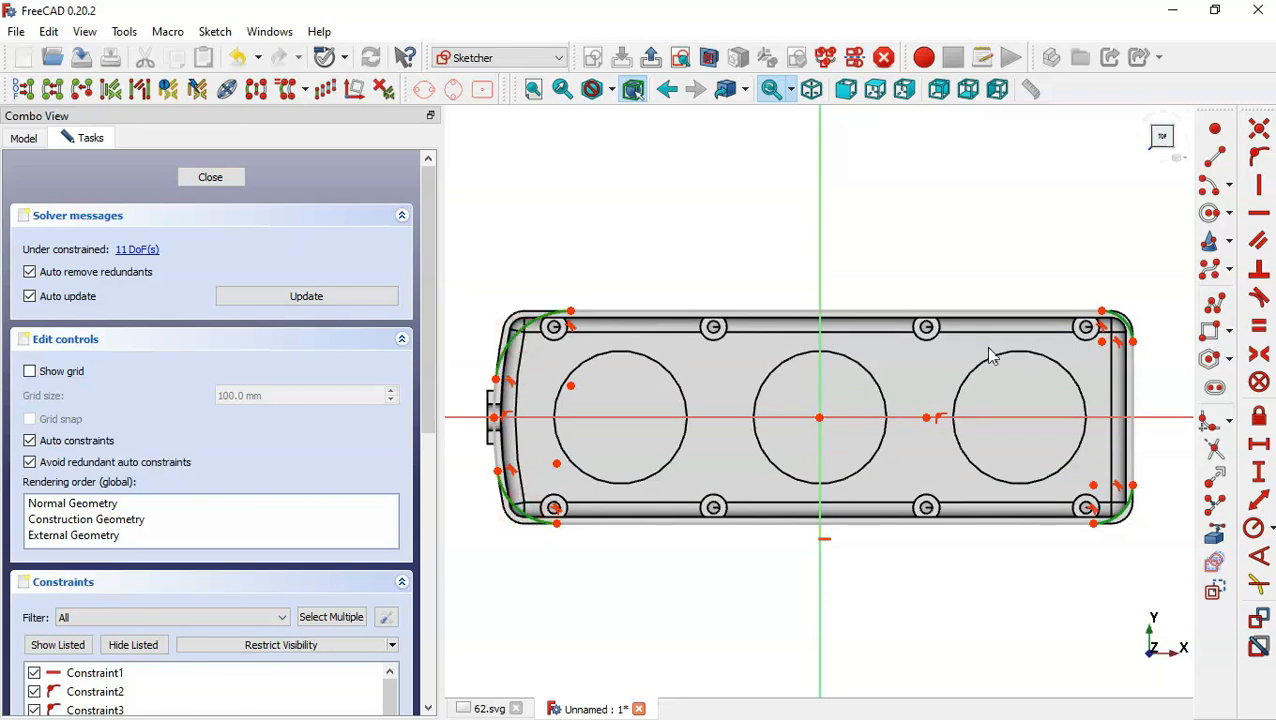
click(1259, 325)
click(1259, 325)
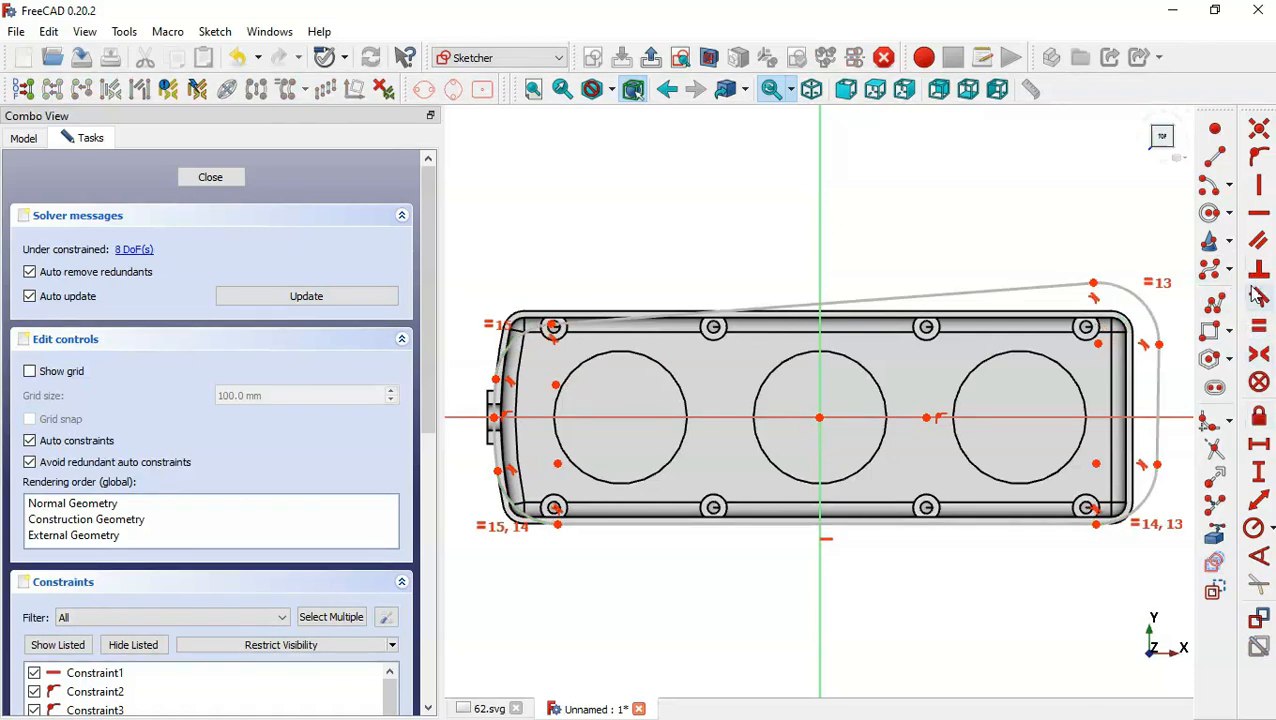
- Constrain the outline's upper long edge to be horizontal and its right end edge to be vertical
click(1257, 216)
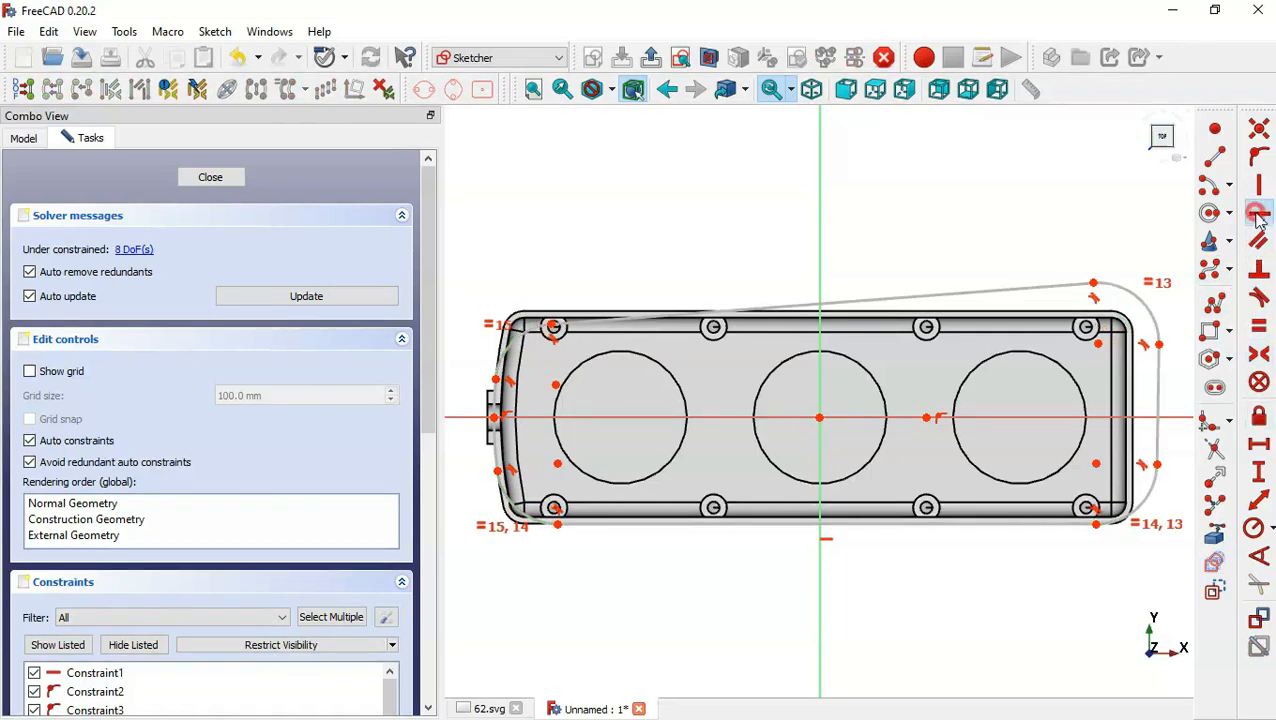
click(950, 293)
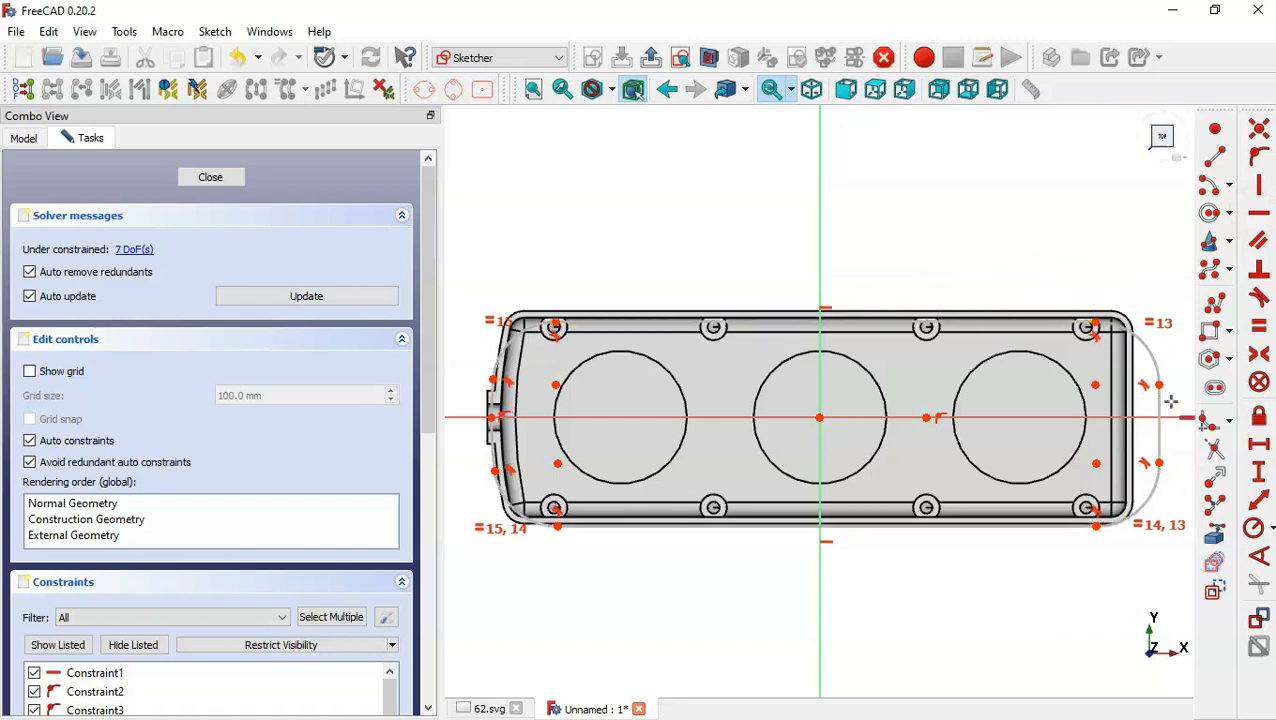
click(1259, 185)
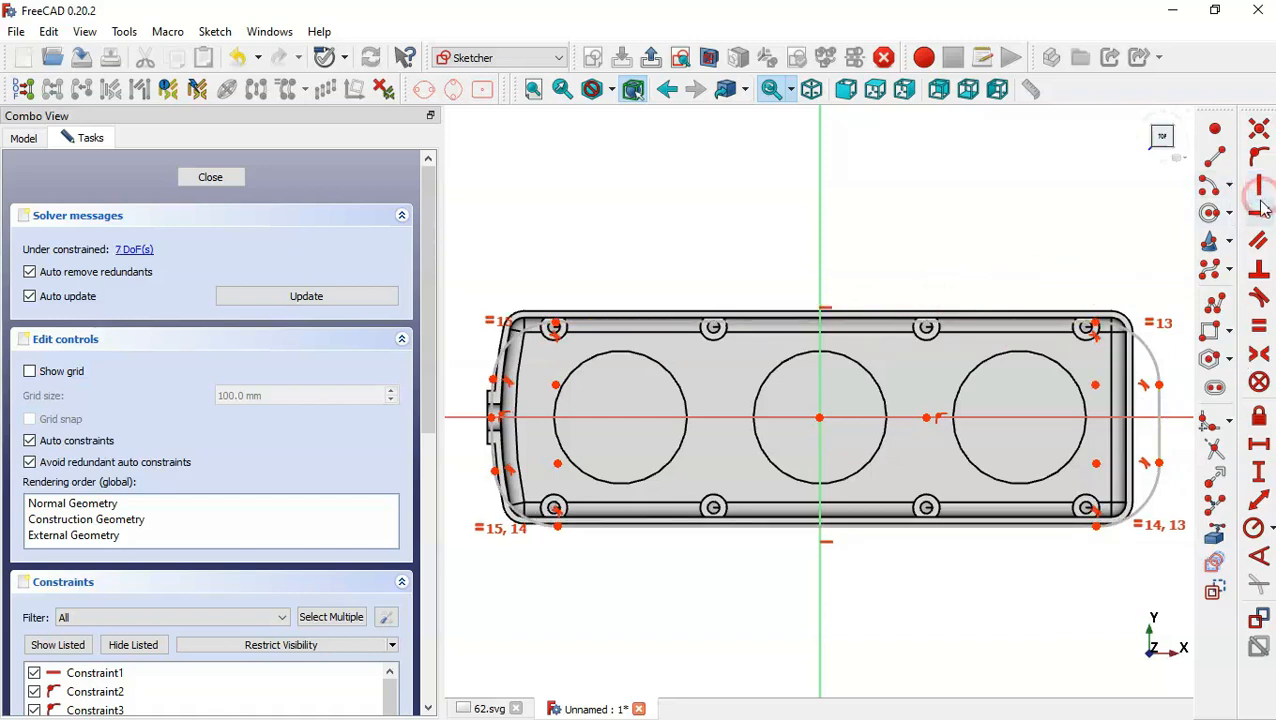
click(1159, 410)
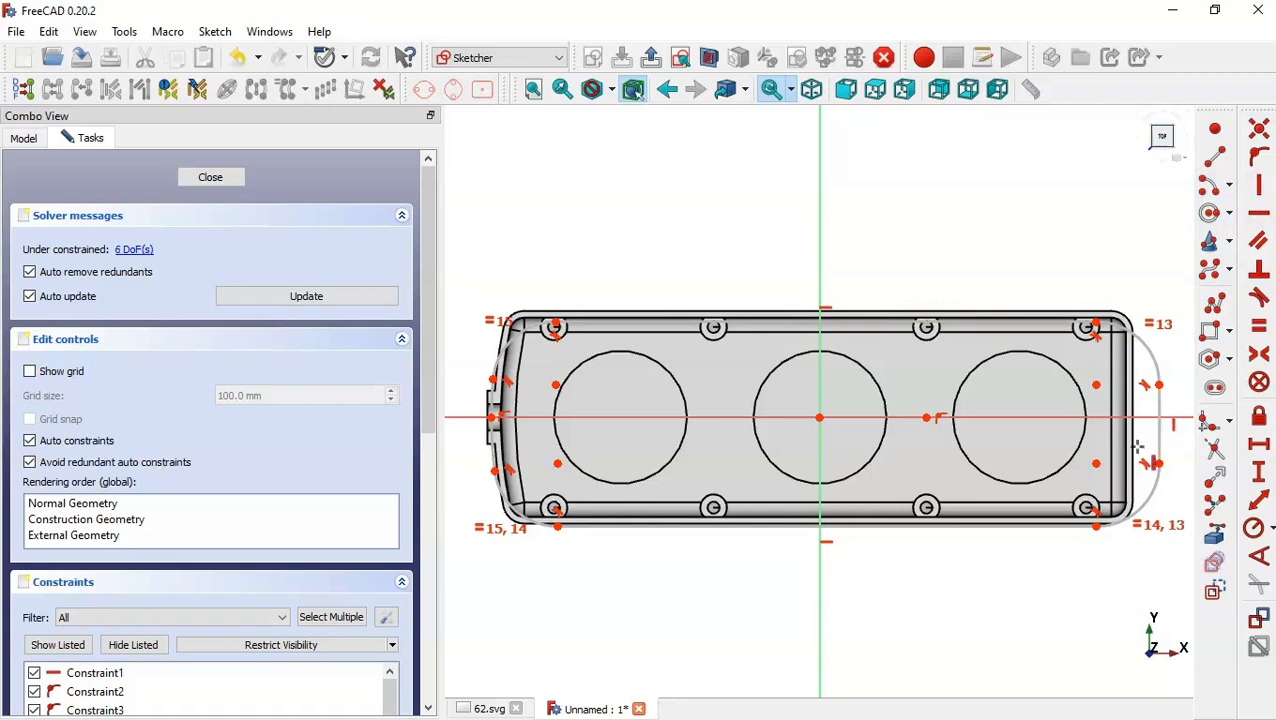
- Project the box's outer lower-right corner arc as external geometry, make the matching fillet's centre coincident with its centre, and pull the fillet inside the wall
scroll(1166, 453, up, 2)
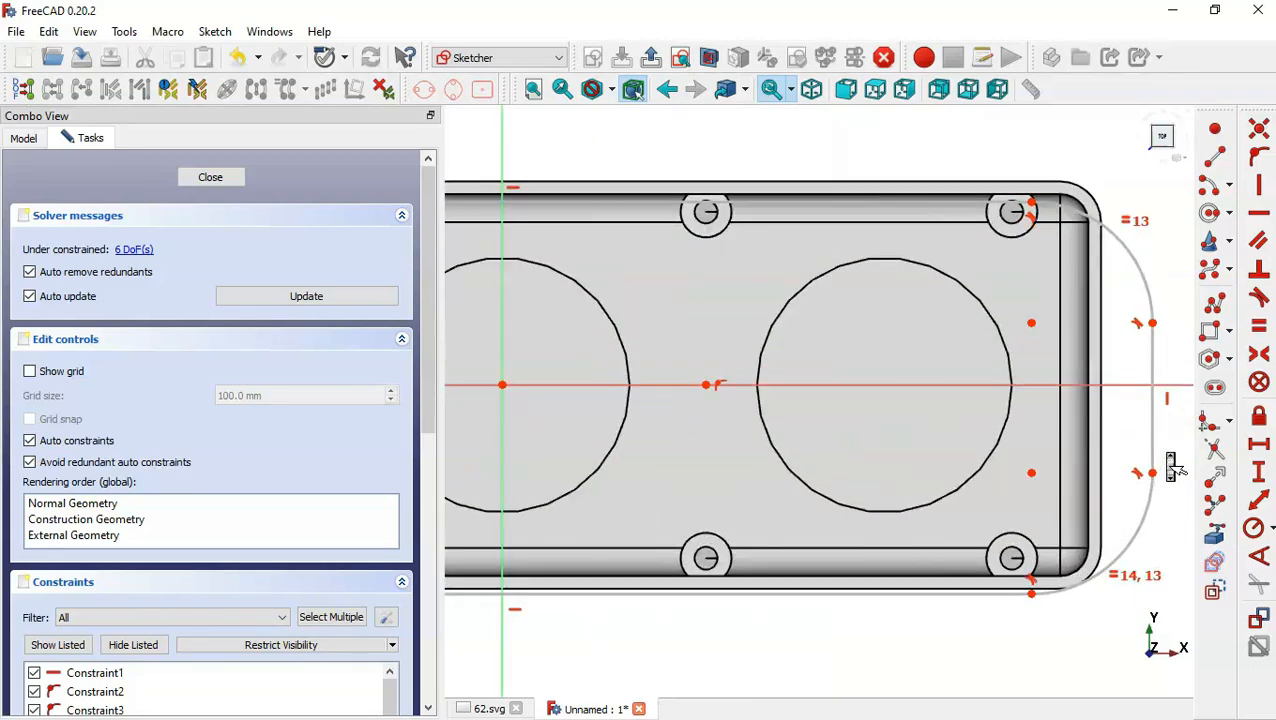
click(1213, 541)
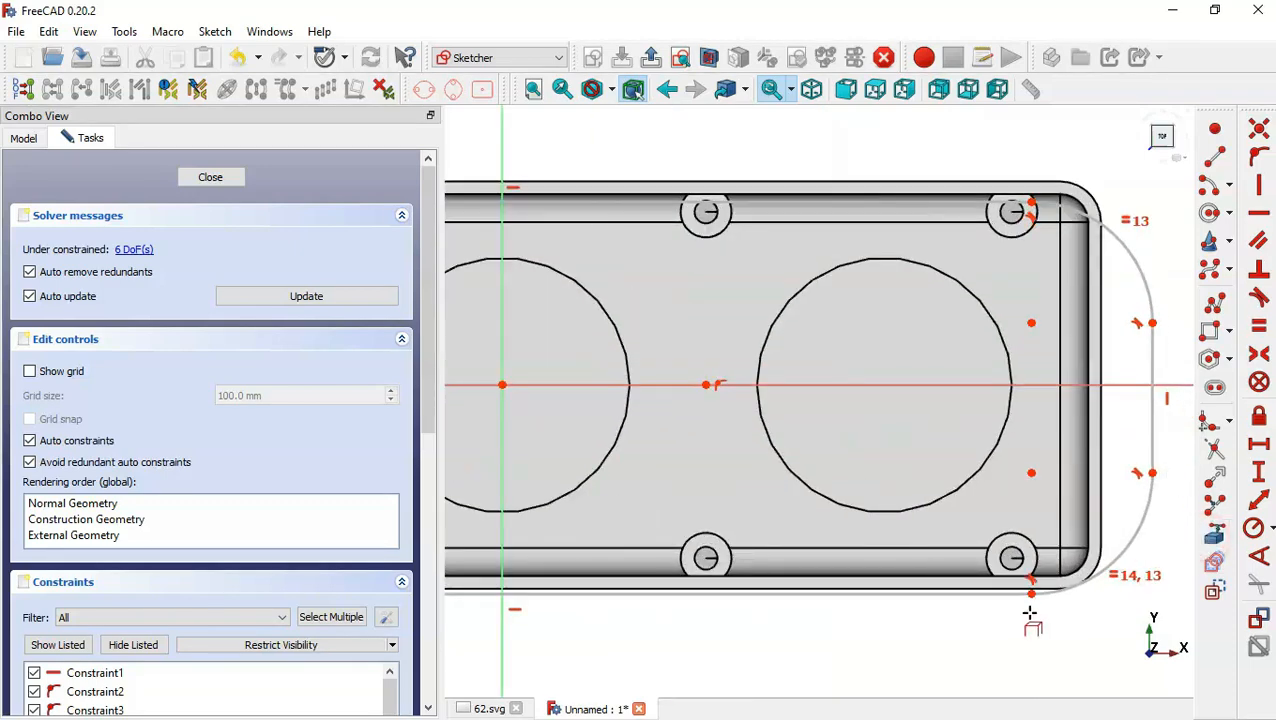
click(1097, 567)
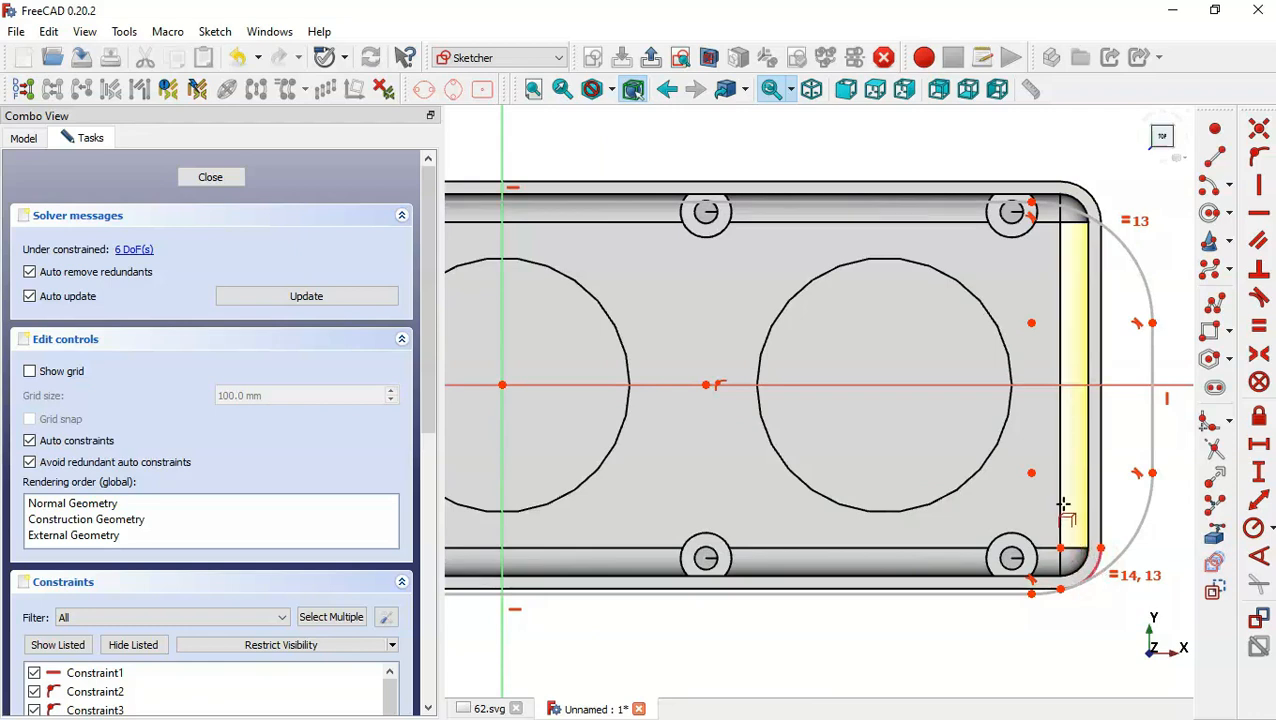
key(Escape)
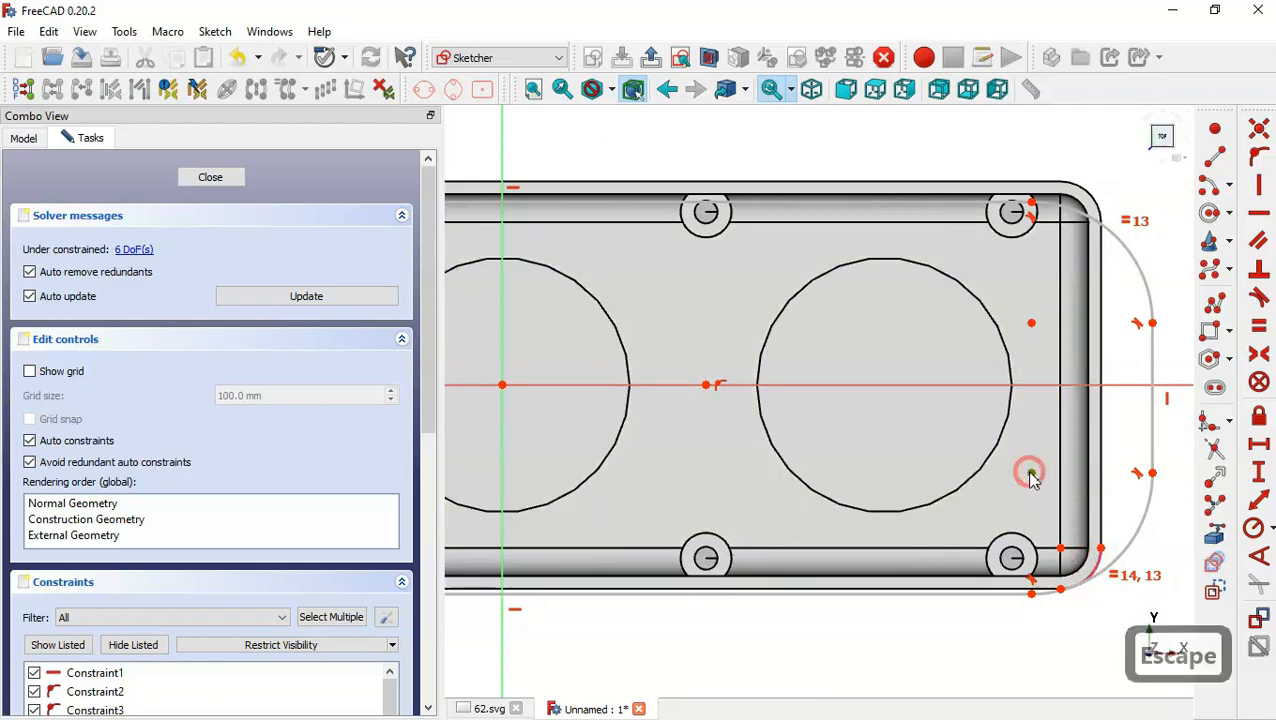
click(1031, 472)
click(1061, 549)
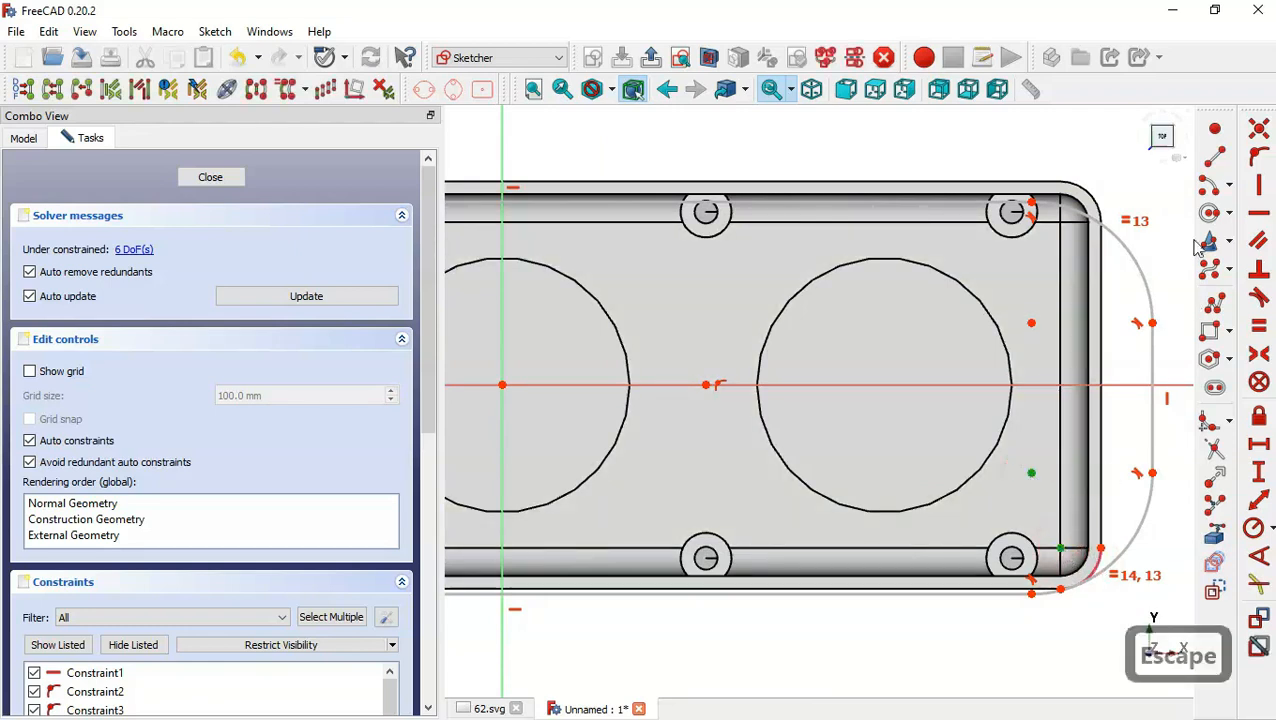
click(1260, 126)
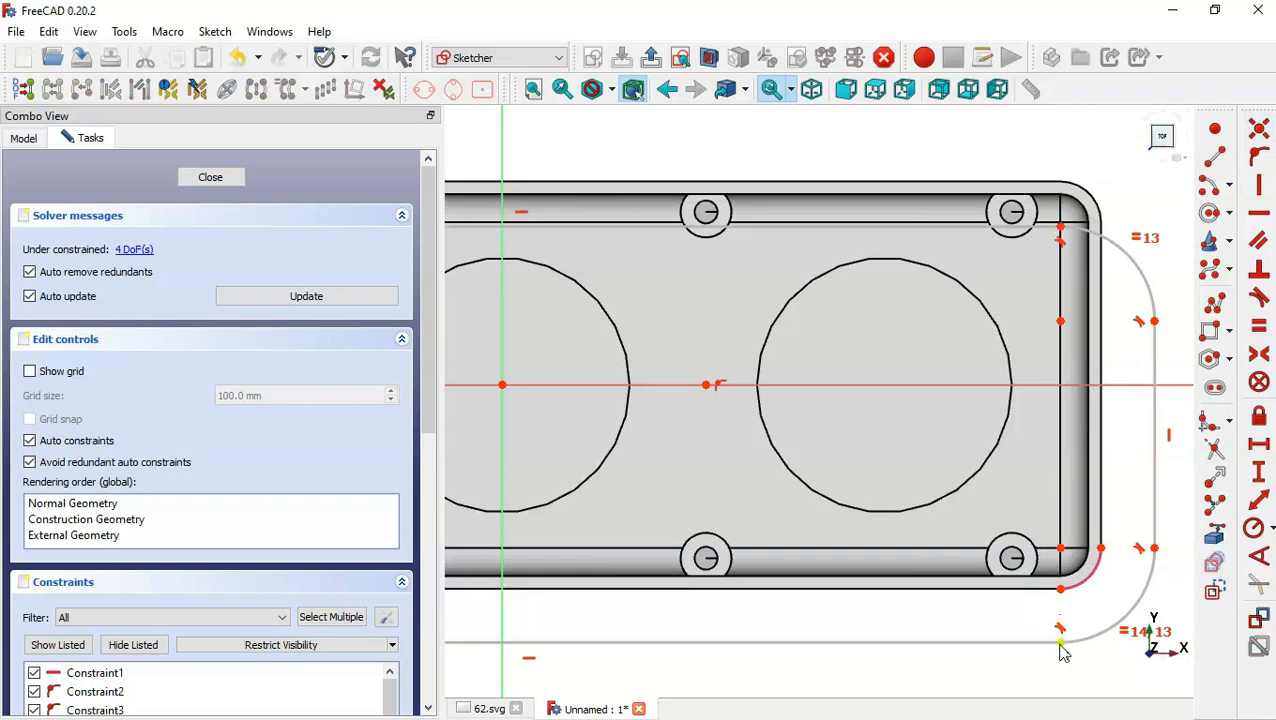
drag(1061, 646, 1061, 571)
- Check the rim thickness in the 62.svg drawing and set the vertical distance between the lower endpoints of the projected arc and fillet to 1.5 mm
click(489, 708)
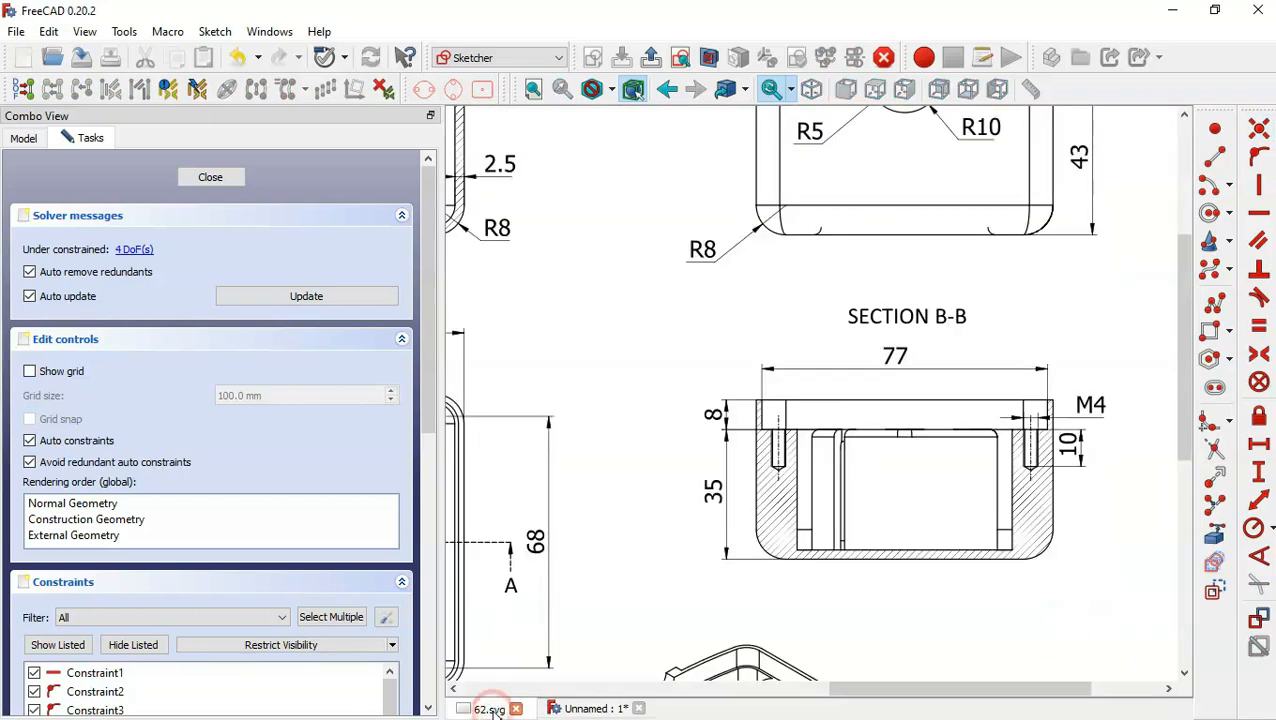
scroll(783, 498, down, 2)
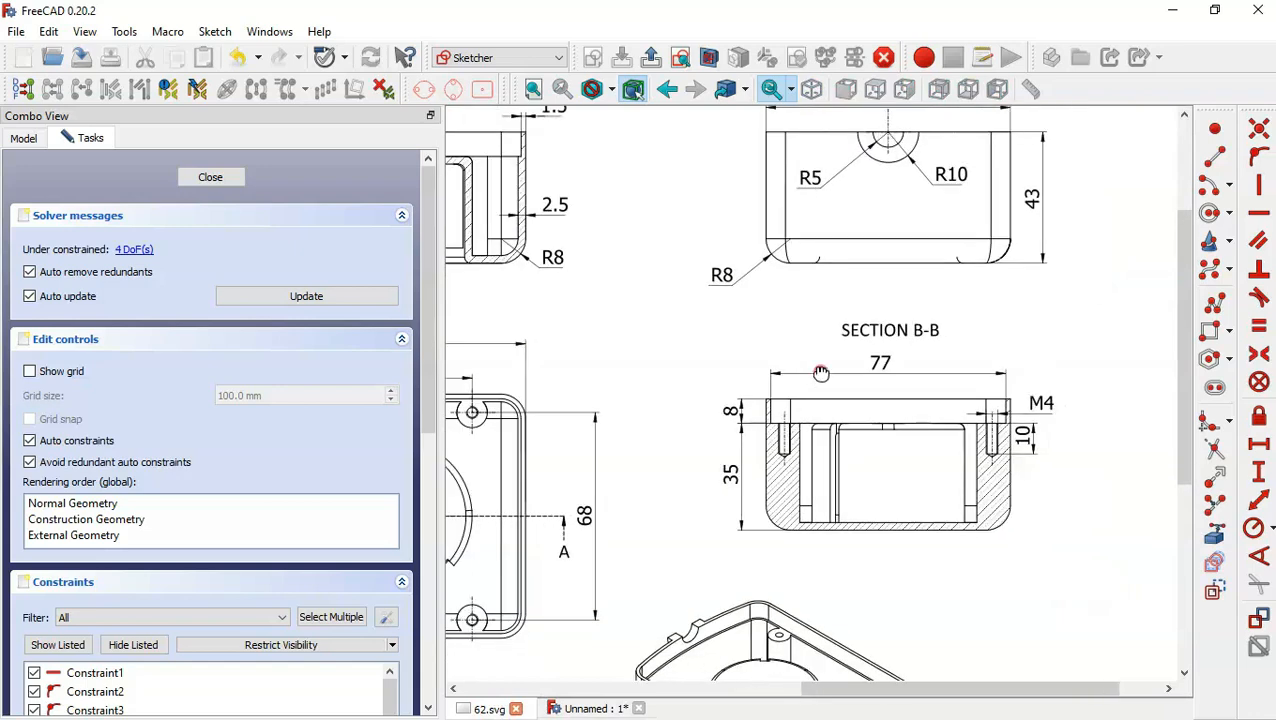
drag(818, 372, 885, 449)
drag(678, 333, 845, 391)
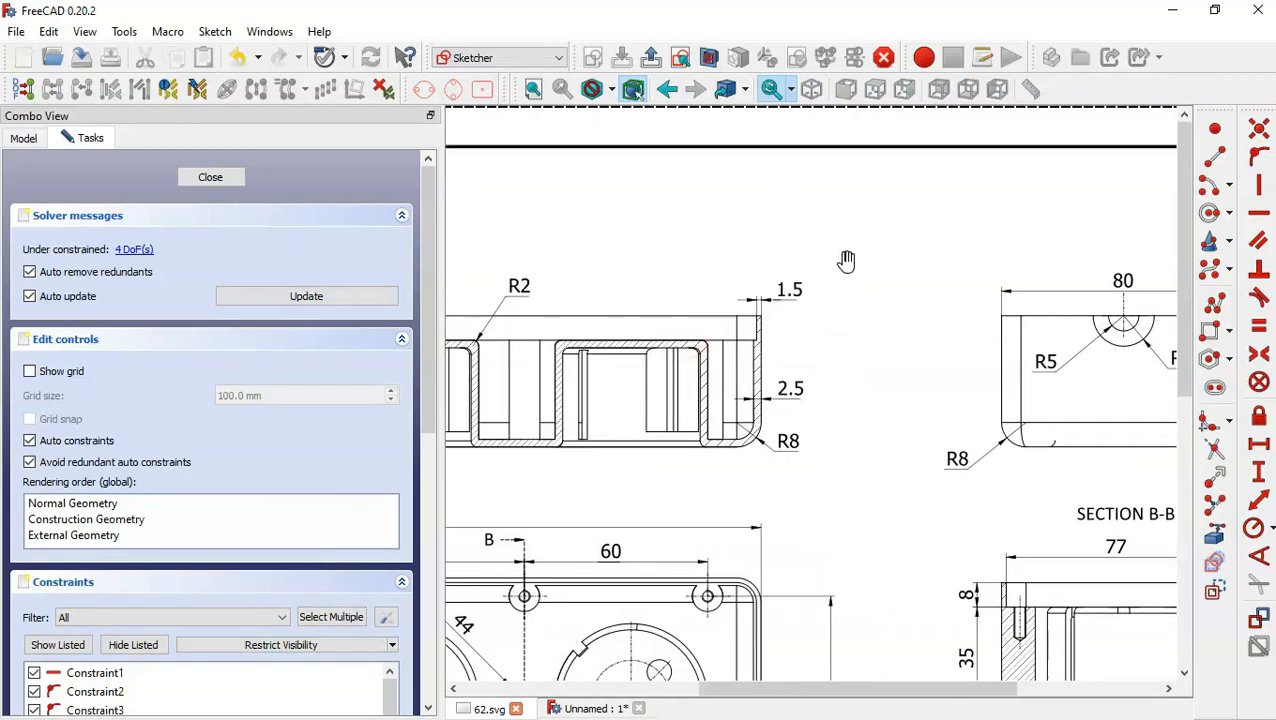
key(ctrl+Tab)
scroll(1117, 590, up, 4)
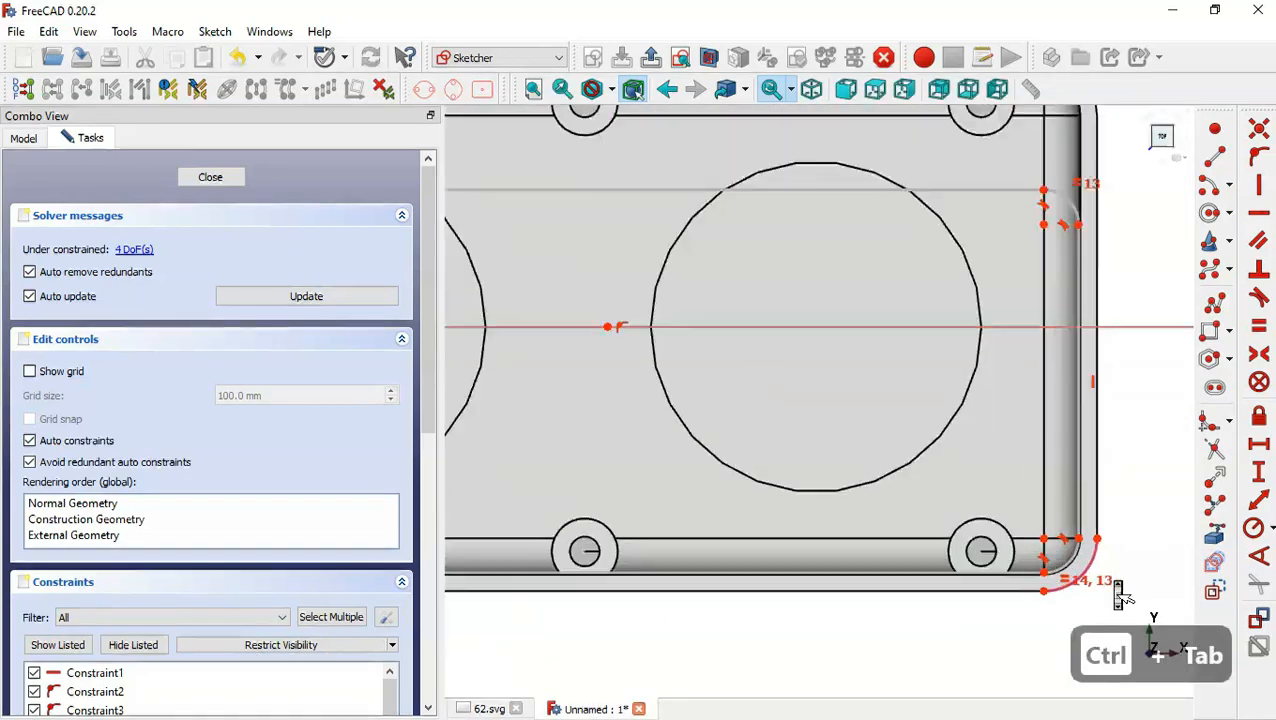
click(1256, 476)
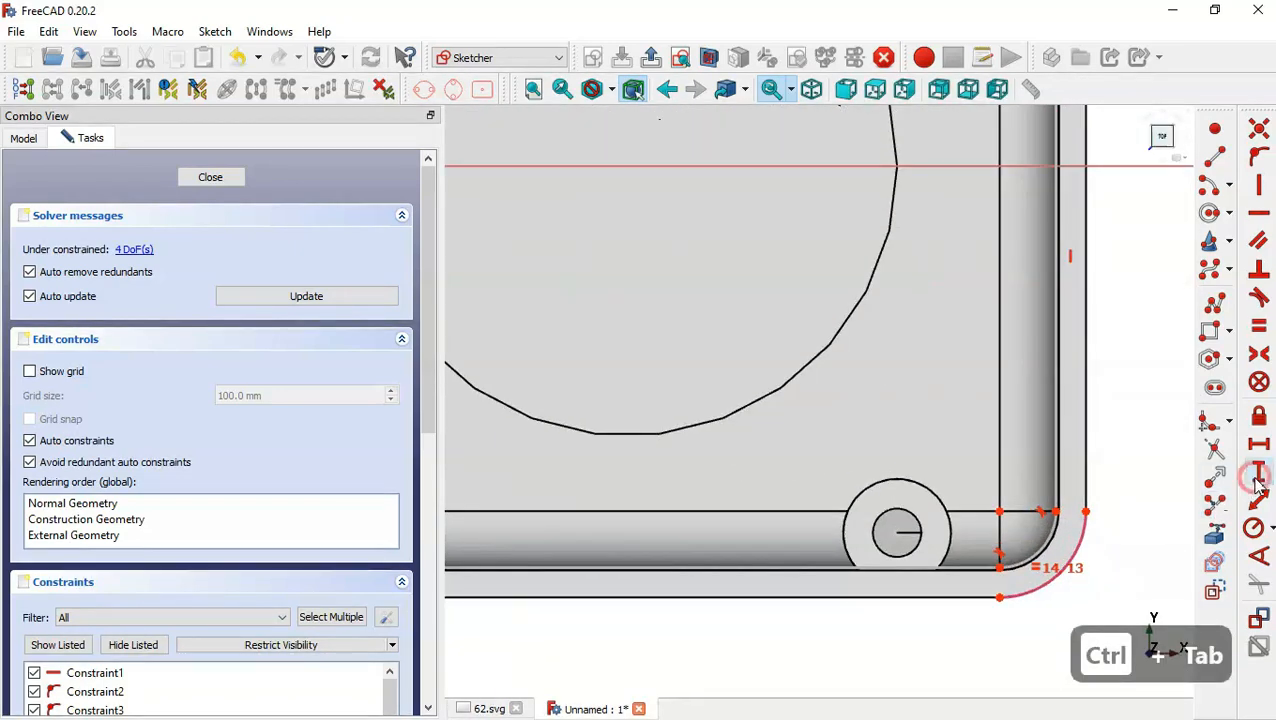
click(998, 597)
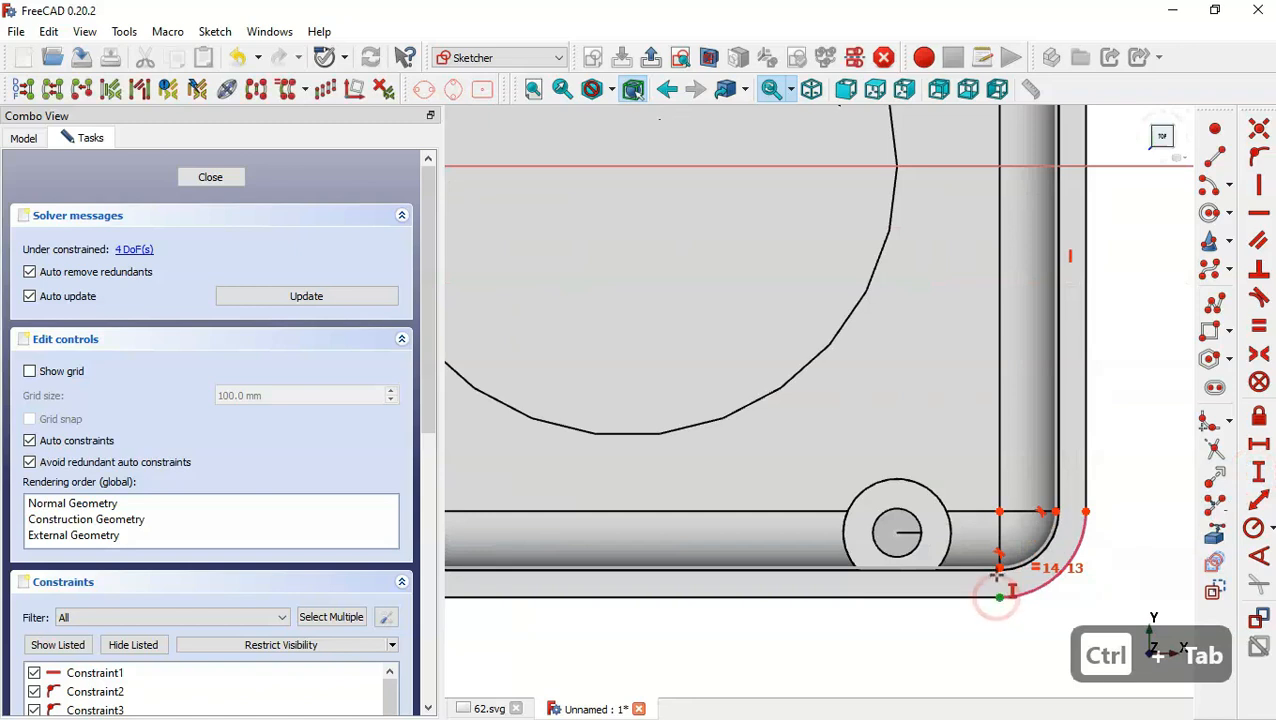
click(997, 568)
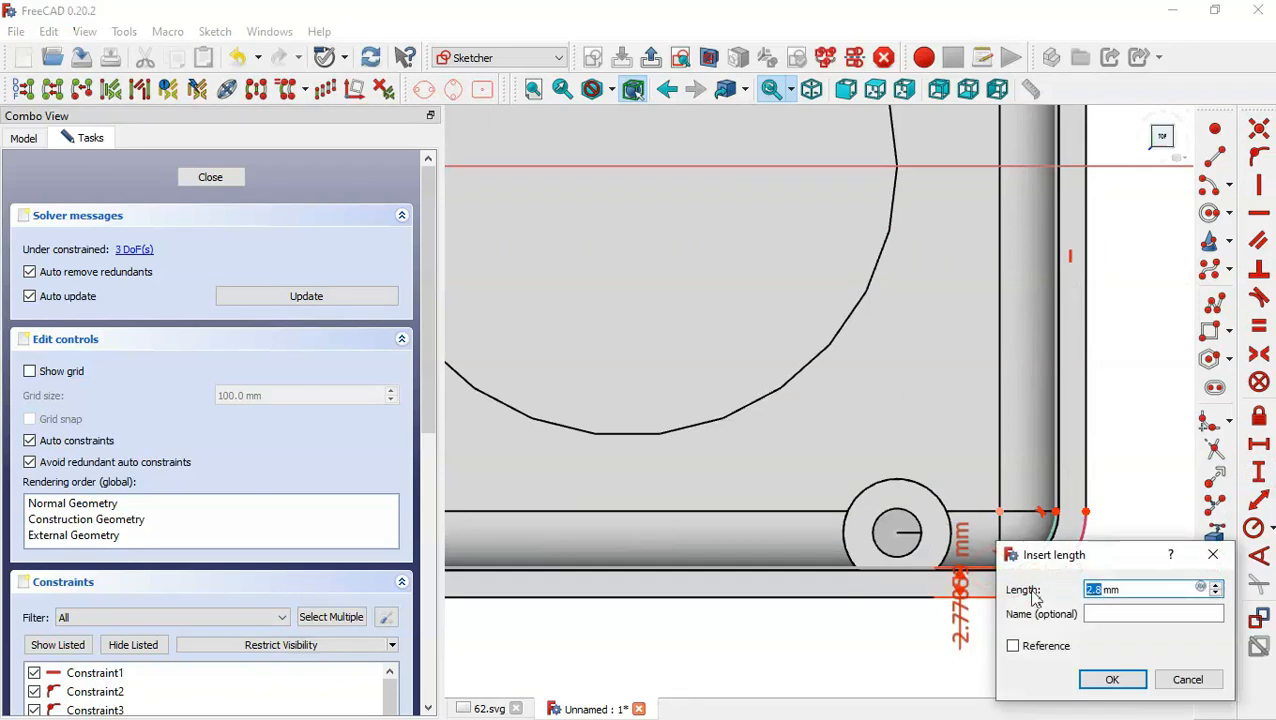
text(1.5)
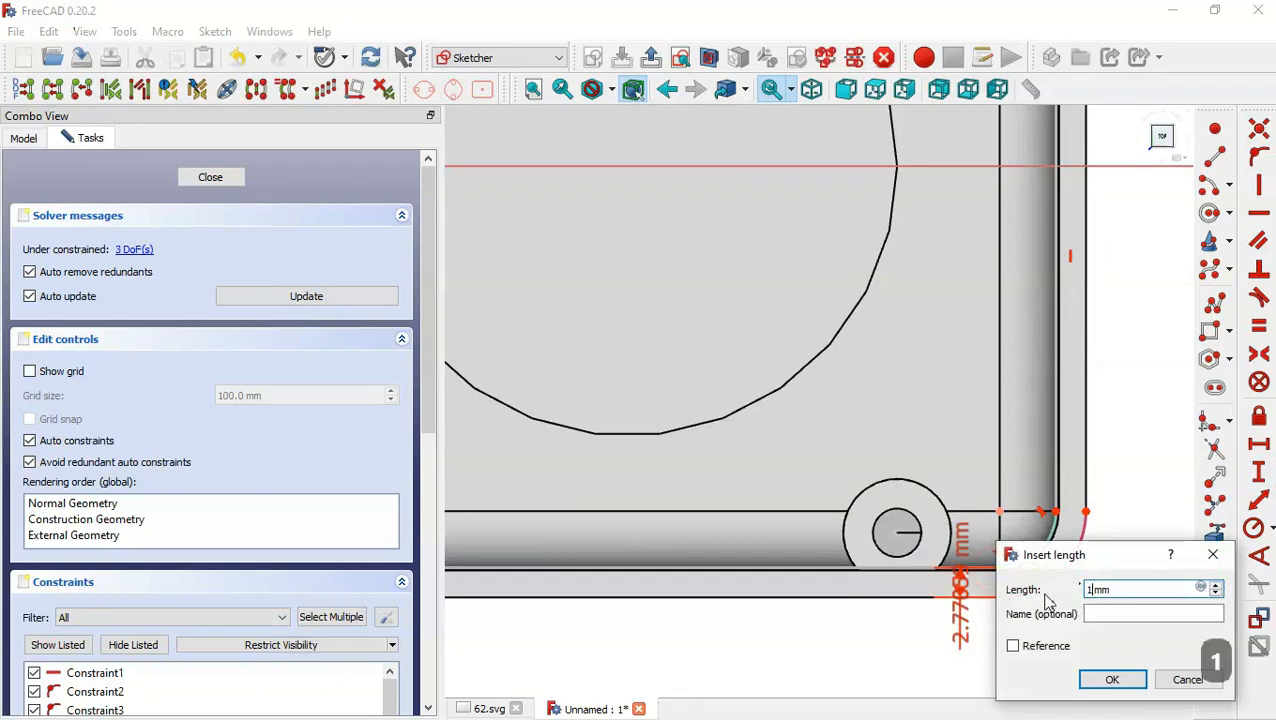
key(Return)
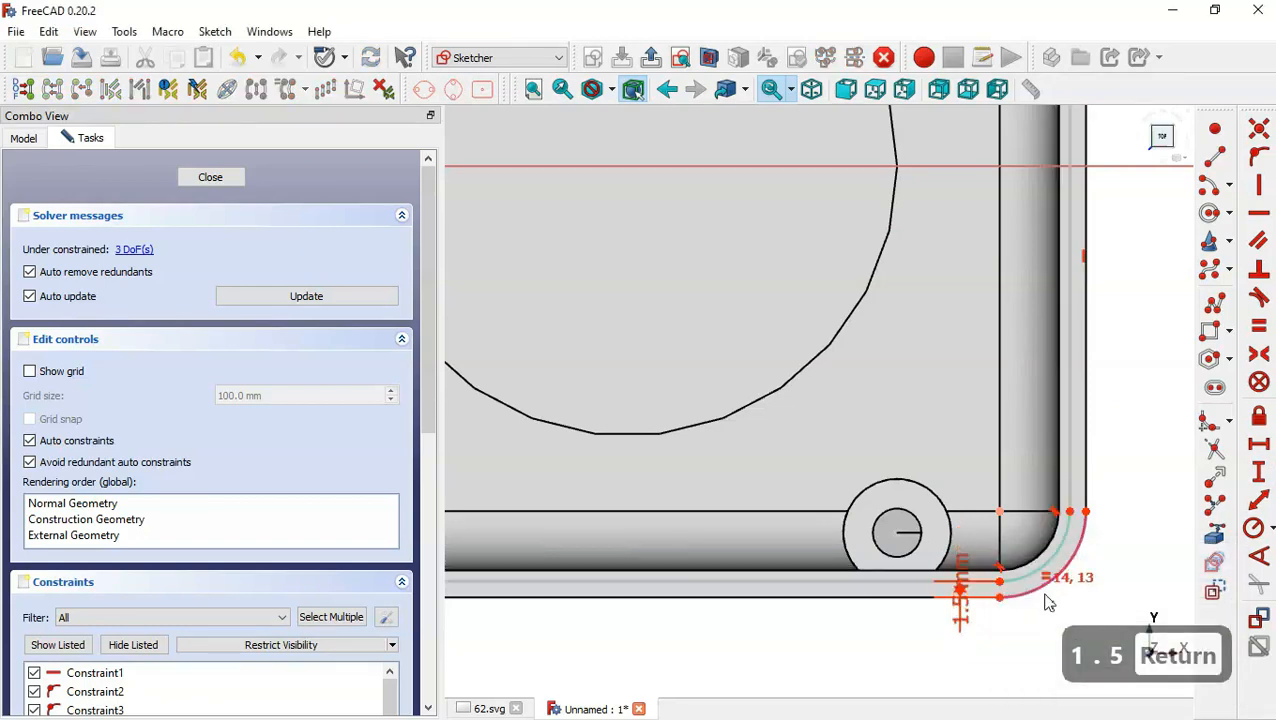
scroll(1005, 594, down, 4)
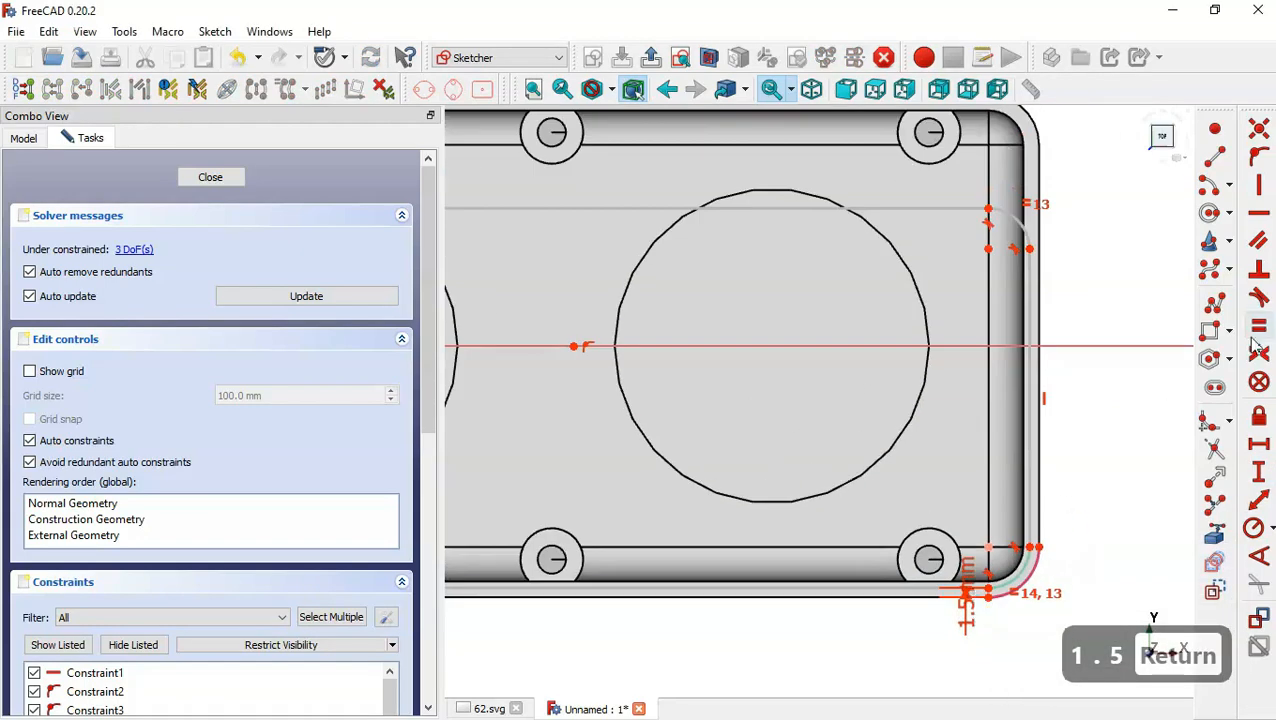
- Constrain the centres of the two right-end corner fillets to be symmetric about the horizontal axis
click(1257, 302)
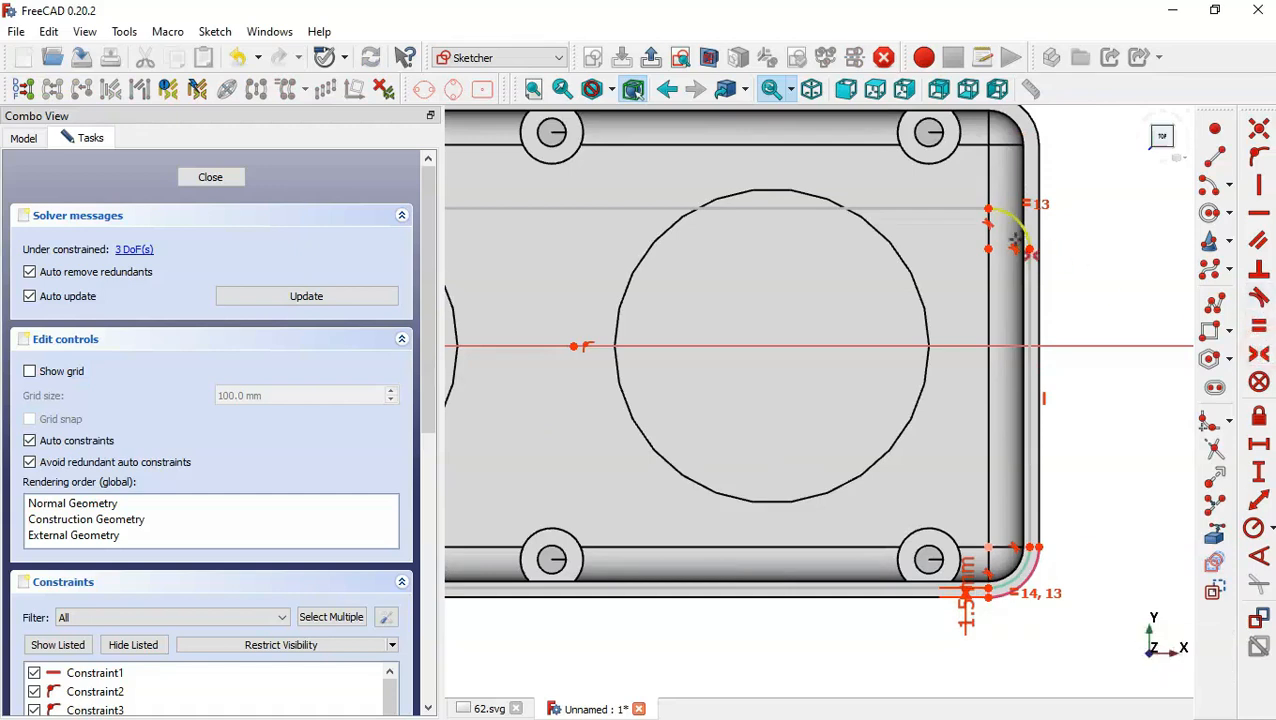
click(988, 248)
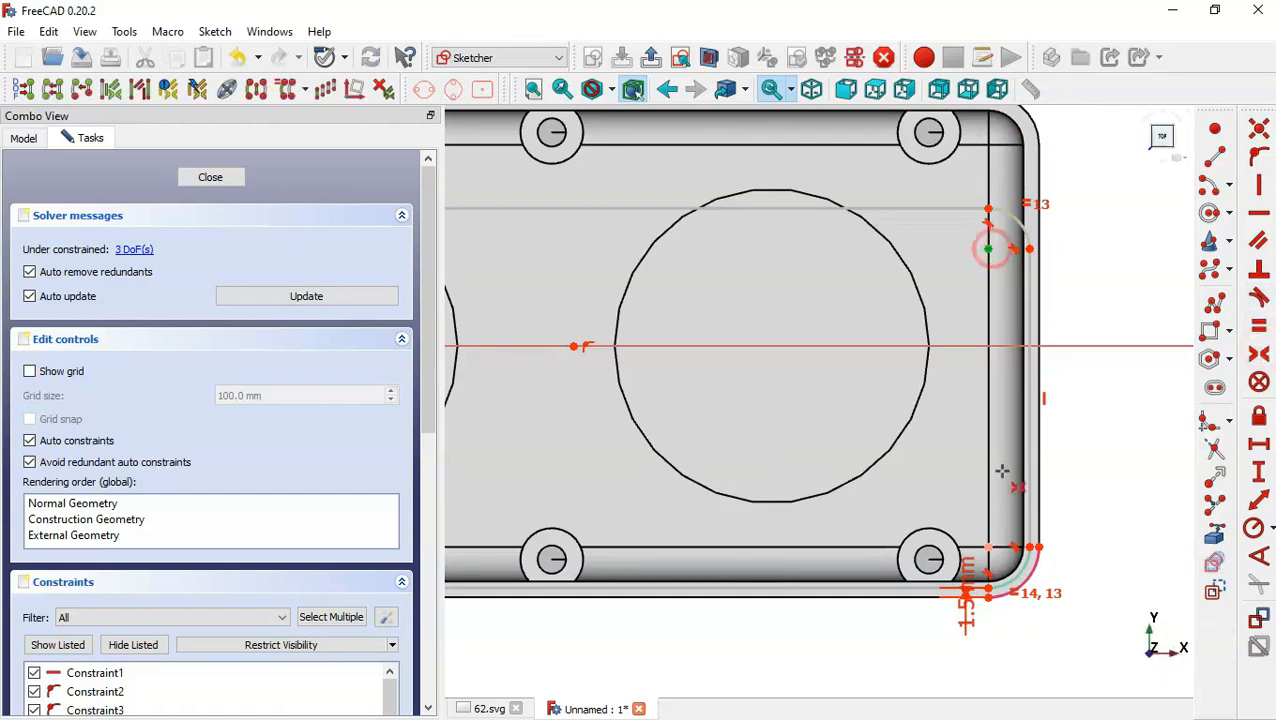
click(987, 547)
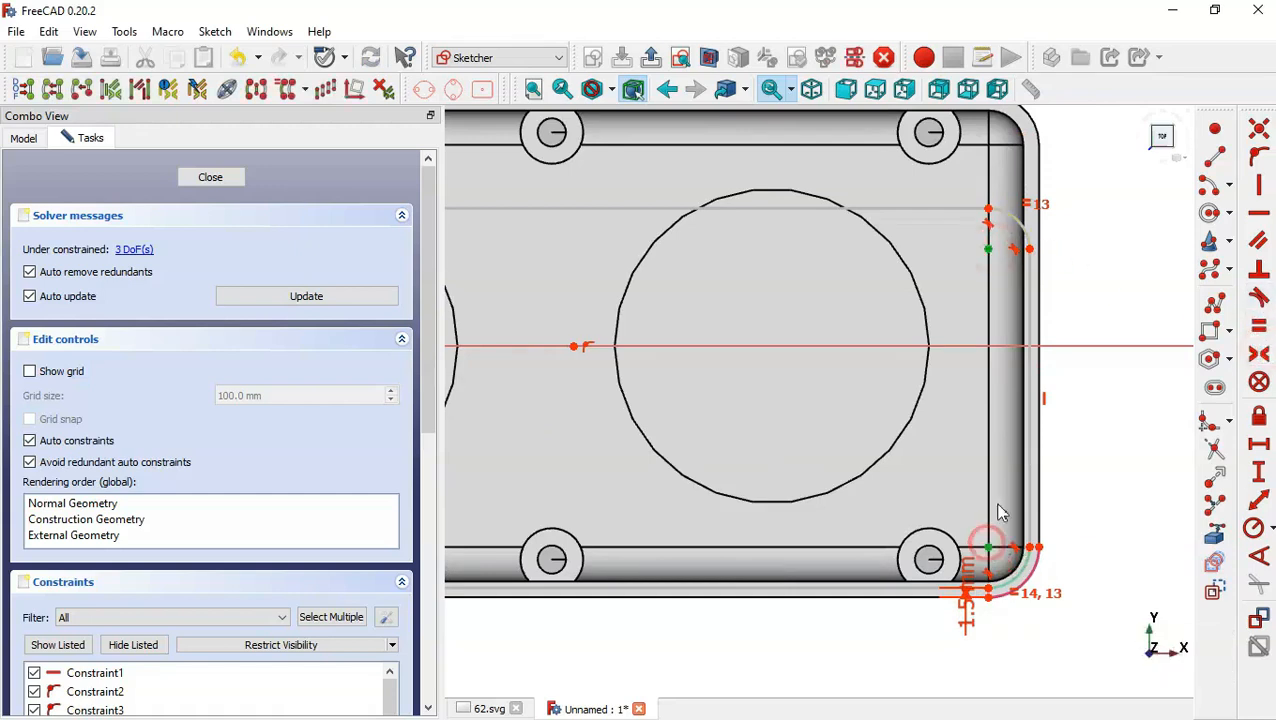
click(1069, 345)
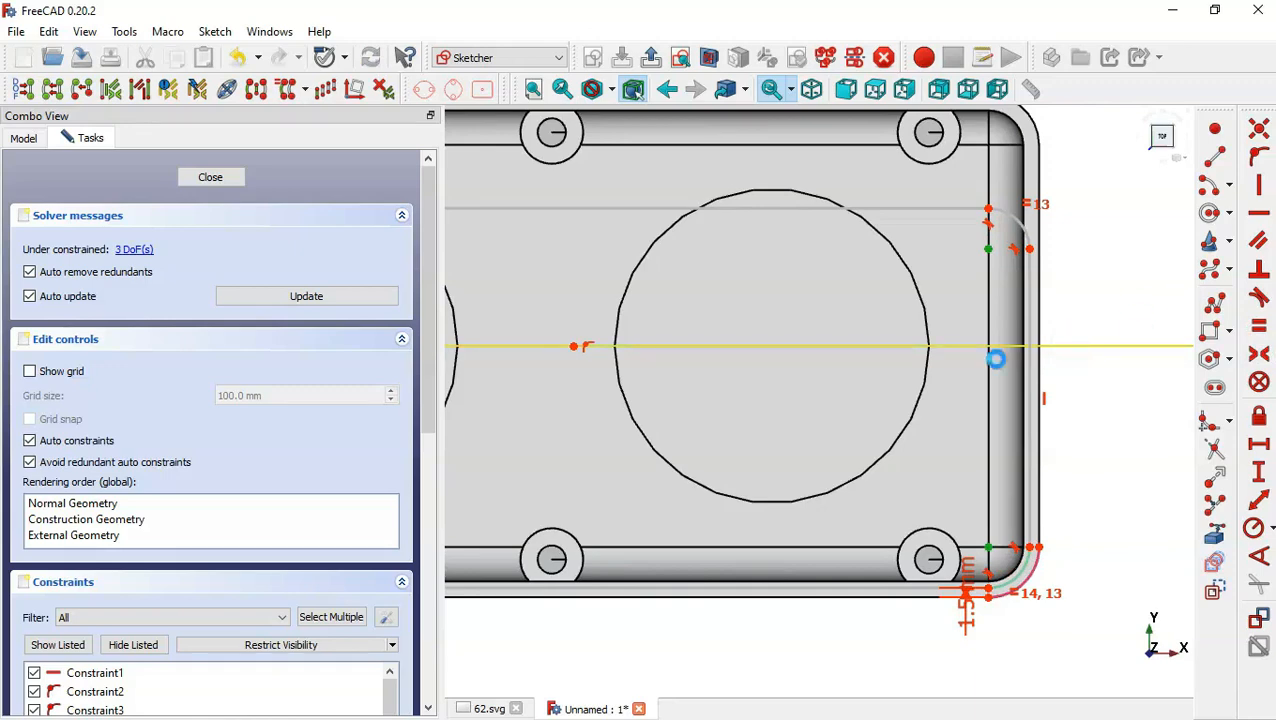
- Project the box's outer upper-left corner arc as external geometry and make the matching fillet's centre coincident with its centre
scroll(1002, 355, down, 5)
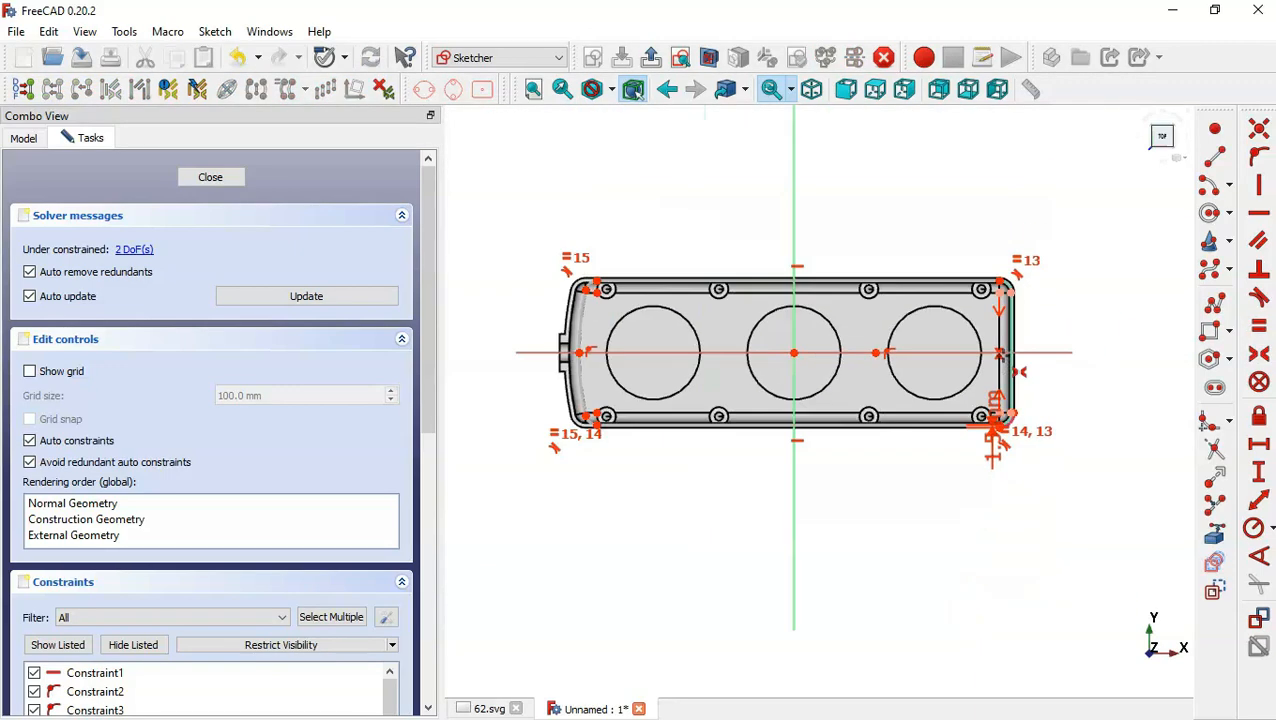
scroll(566, 292, up, 5)
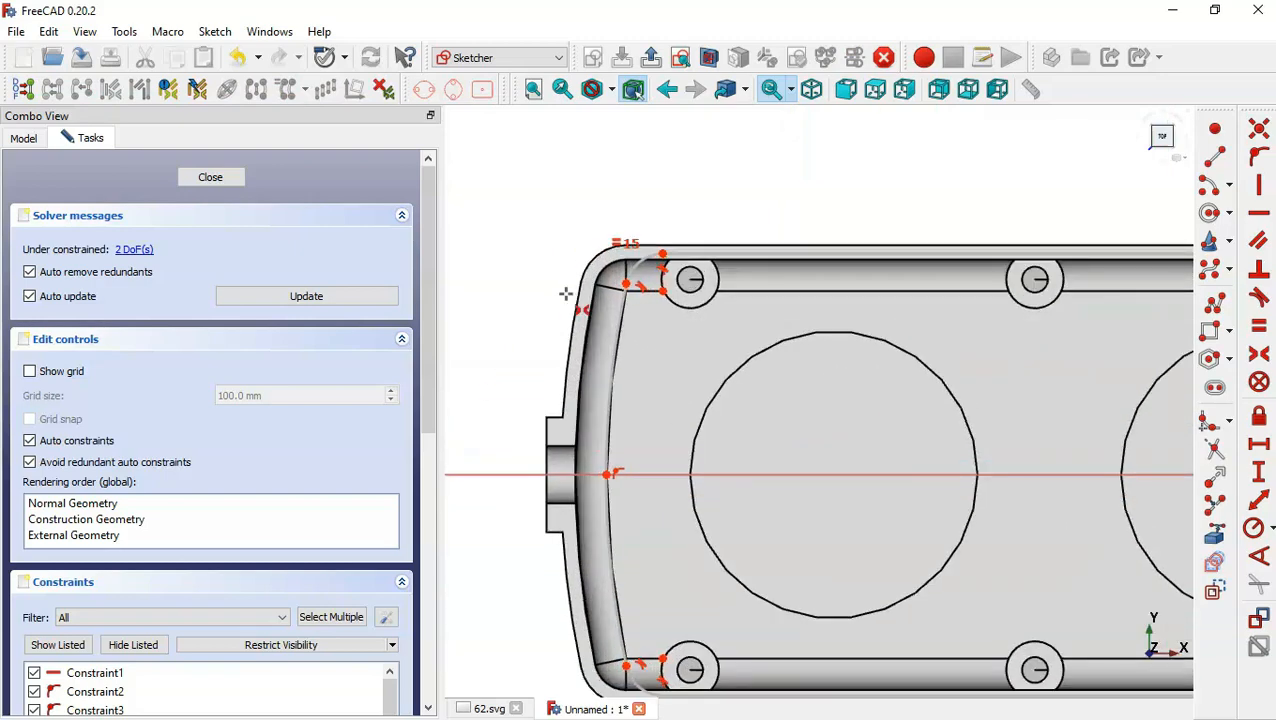
click(1216, 535)
click(600, 250)
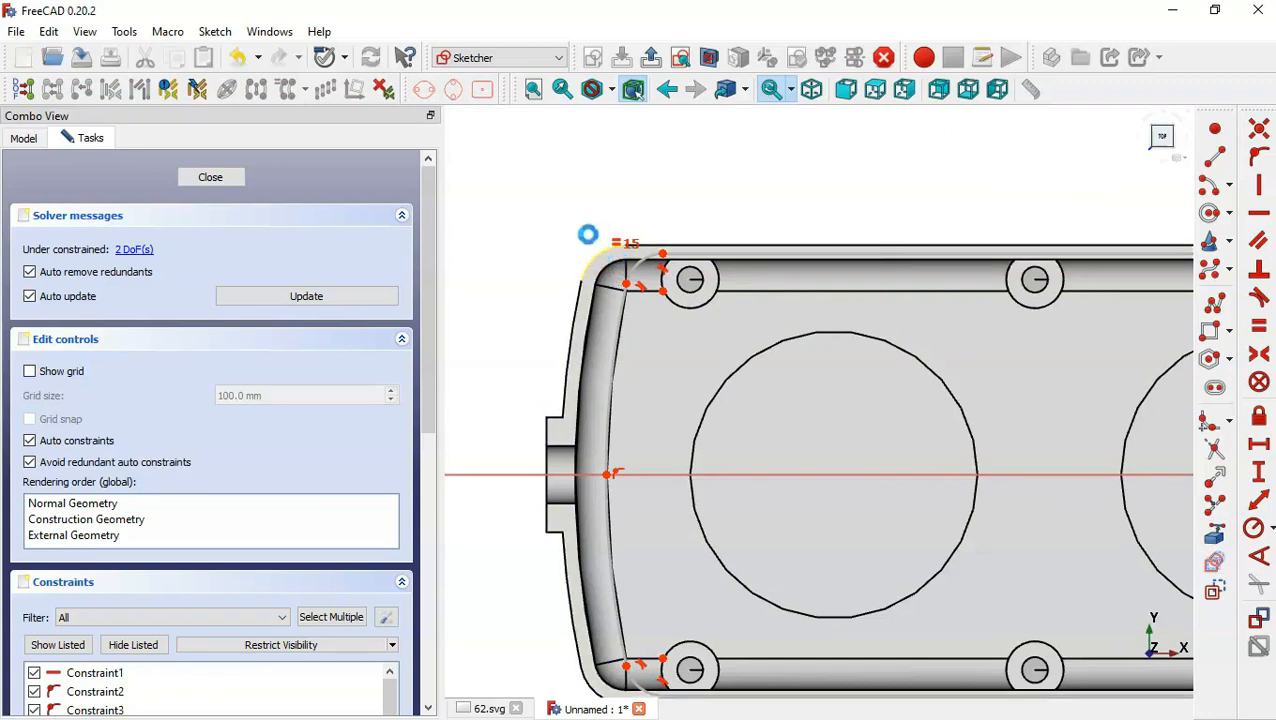
scroll(587, 245, up, 2)
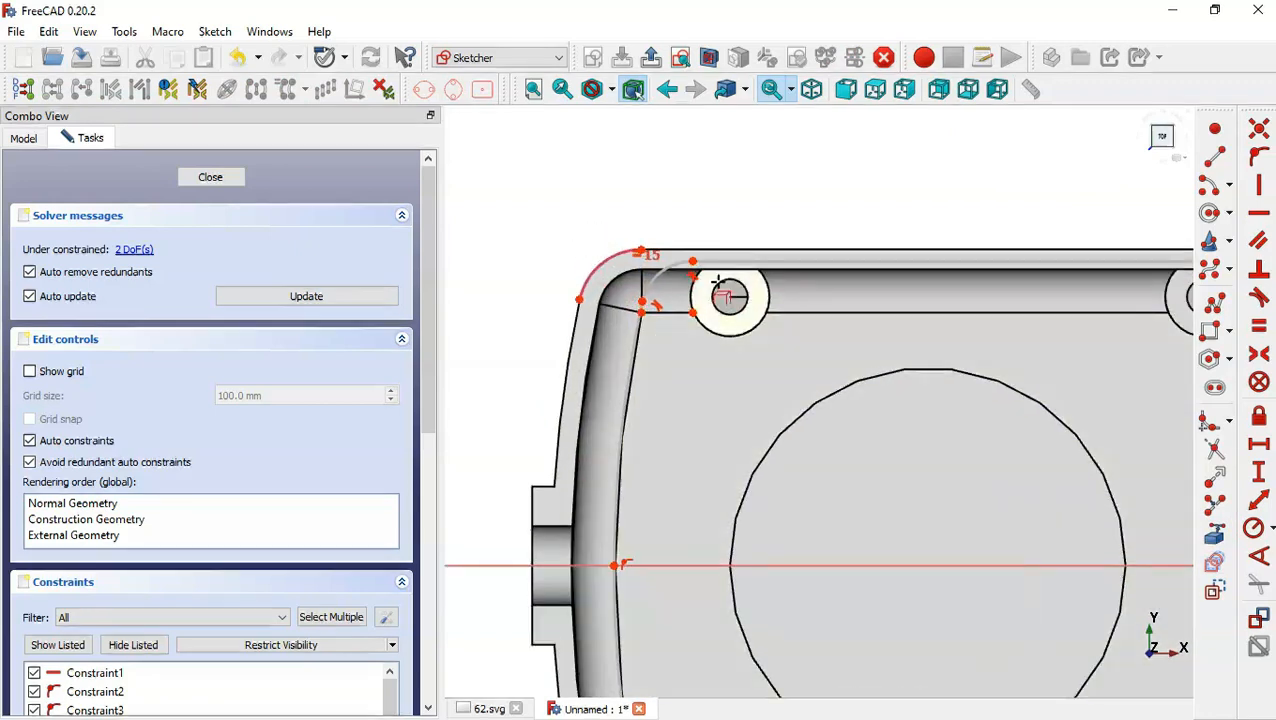
key(Escape)
click(642, 312)
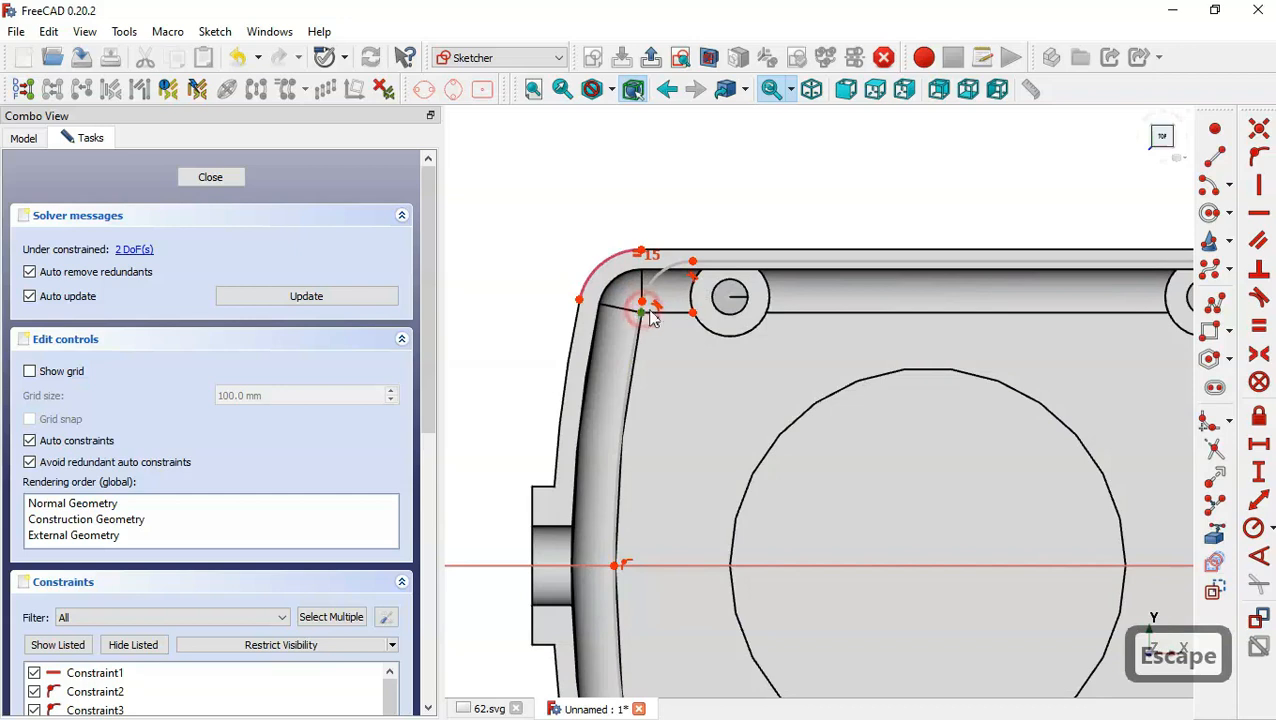
click(693, 313)
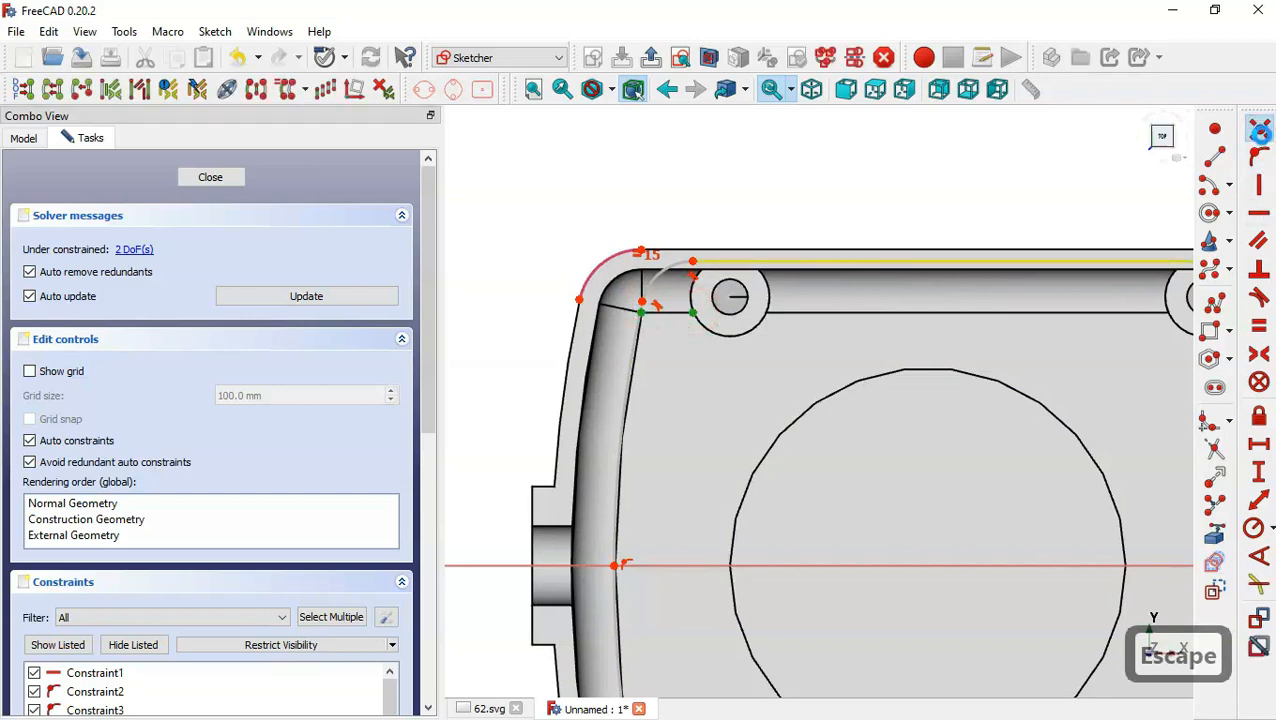
click(1259, 130)
scroll(818, 141, down, 3)
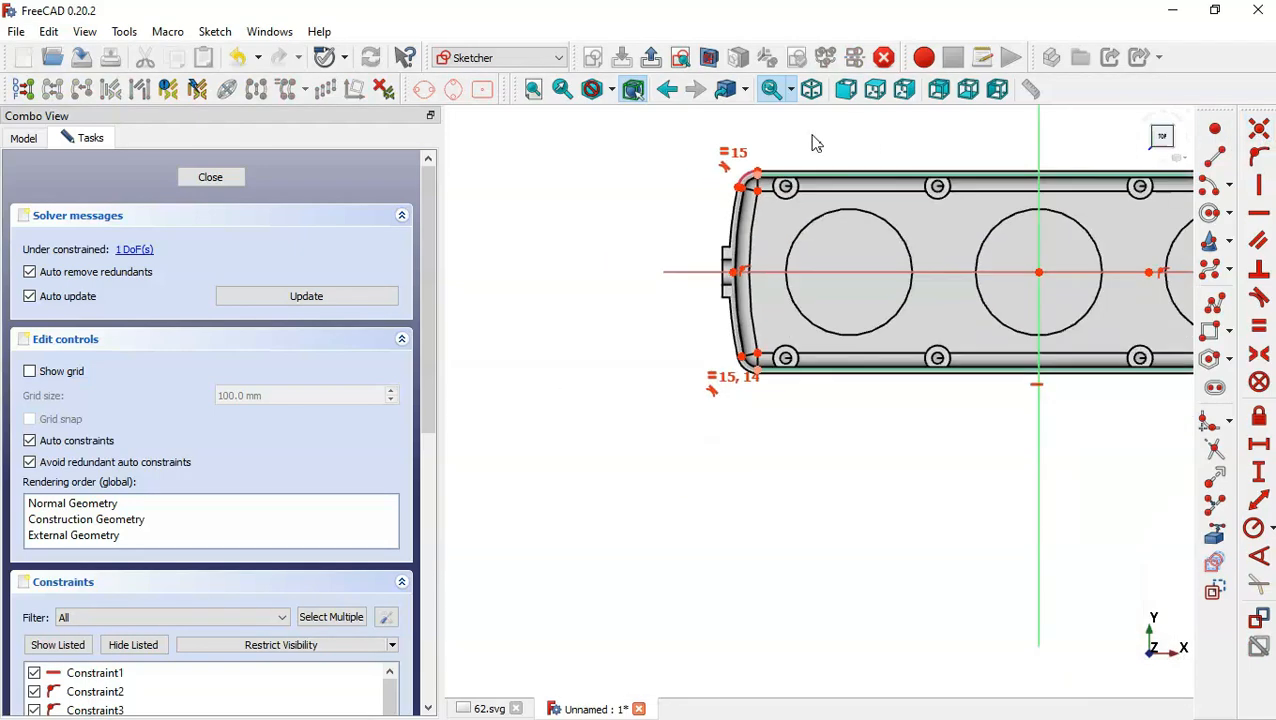
- Project the inner edge of the curved left end wall as external geometry and make the outline's left arc centre coincident with its centre
scroll(528, 287, down, 3)
scroll(728, 172, up, 3)
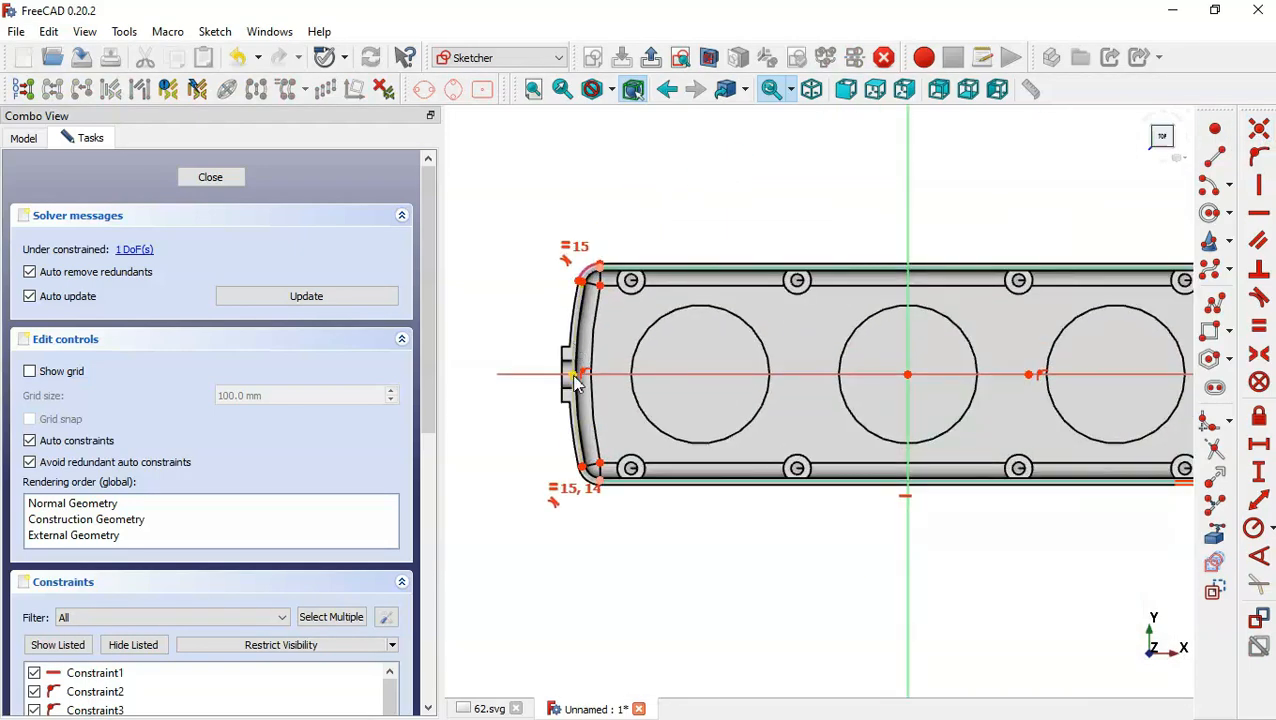
scroll(576, 395, up, 2)
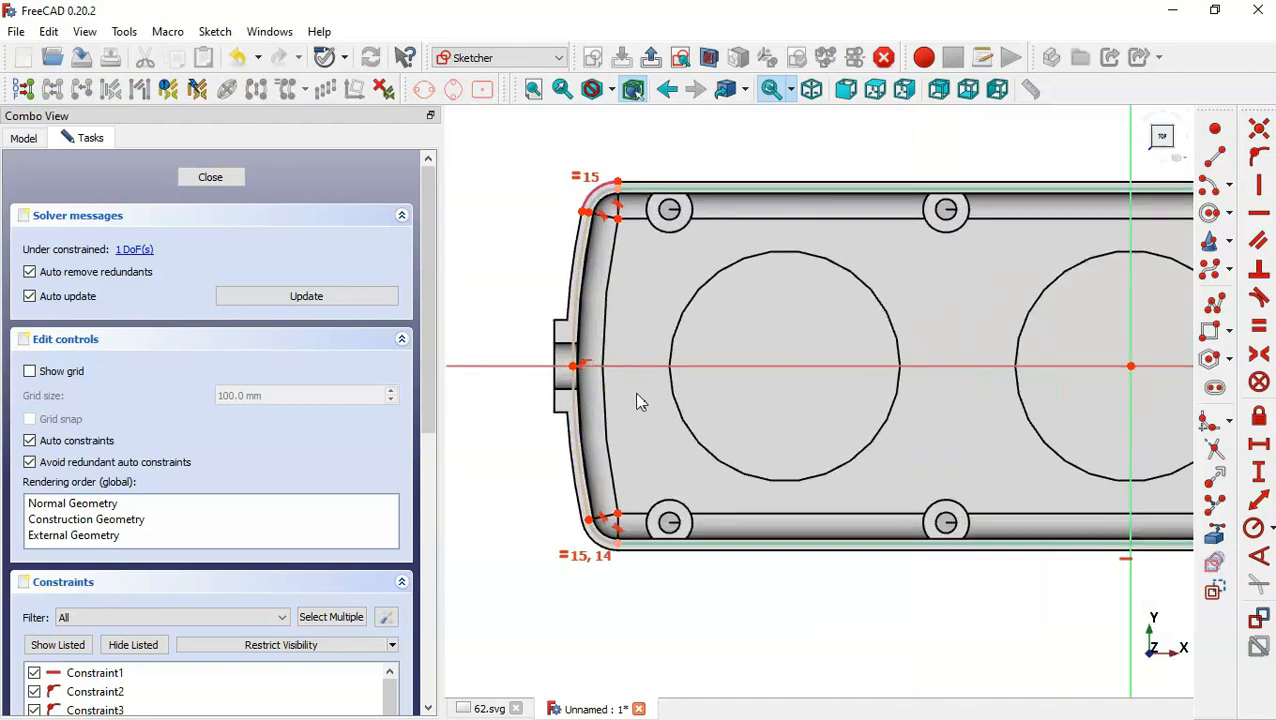
click(1215, 540)
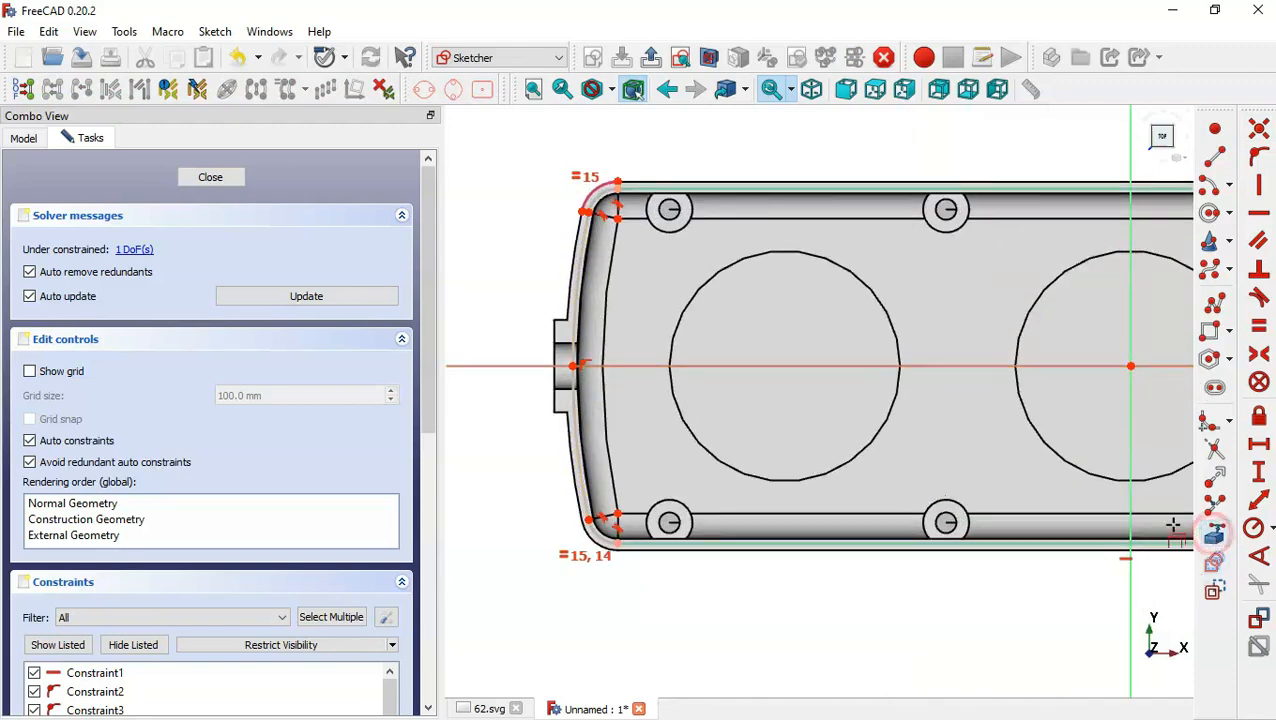
click(579, 408)
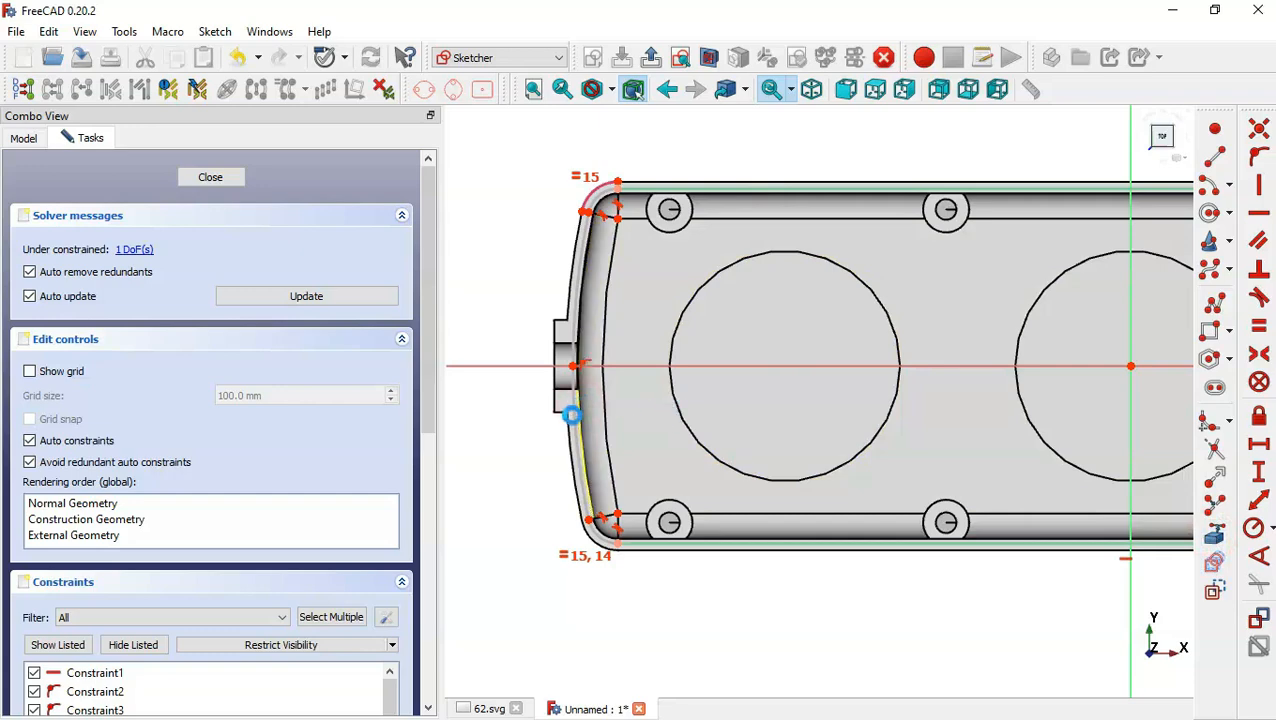
scroll(580, 413, down, 2)
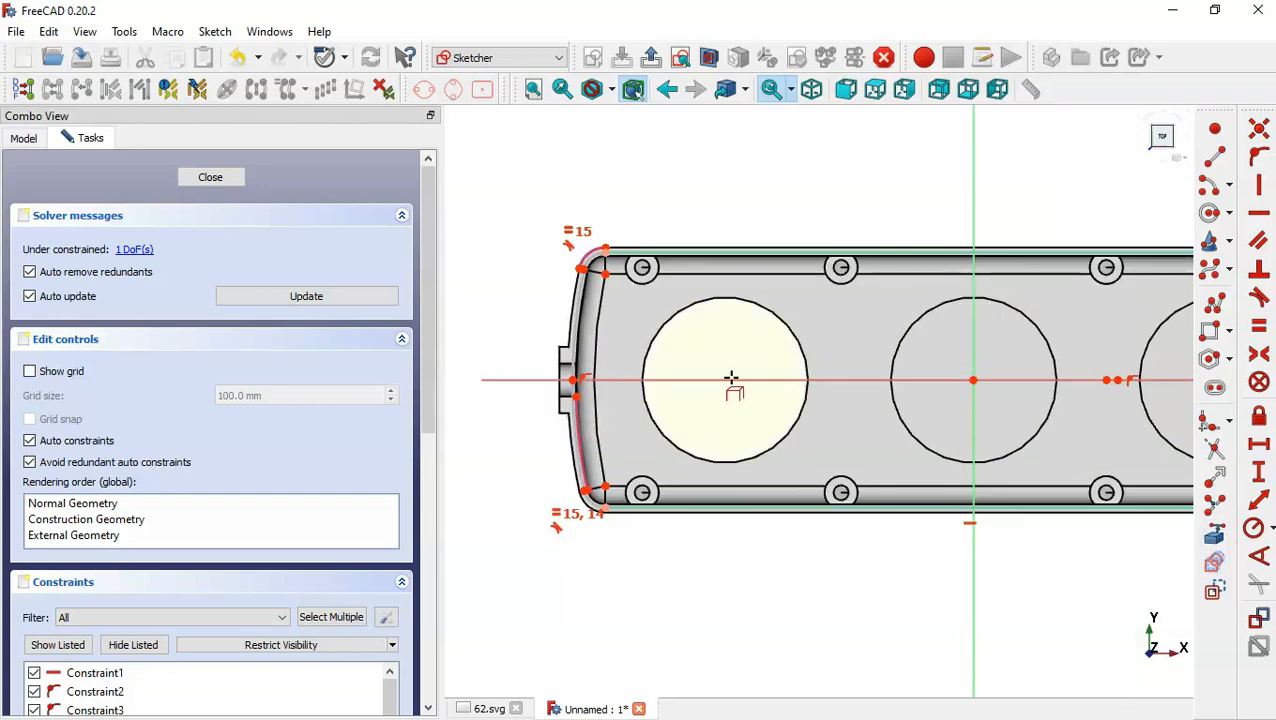
scroll(740, 376, down, 2)
scroll(1015, 380, up, 3)
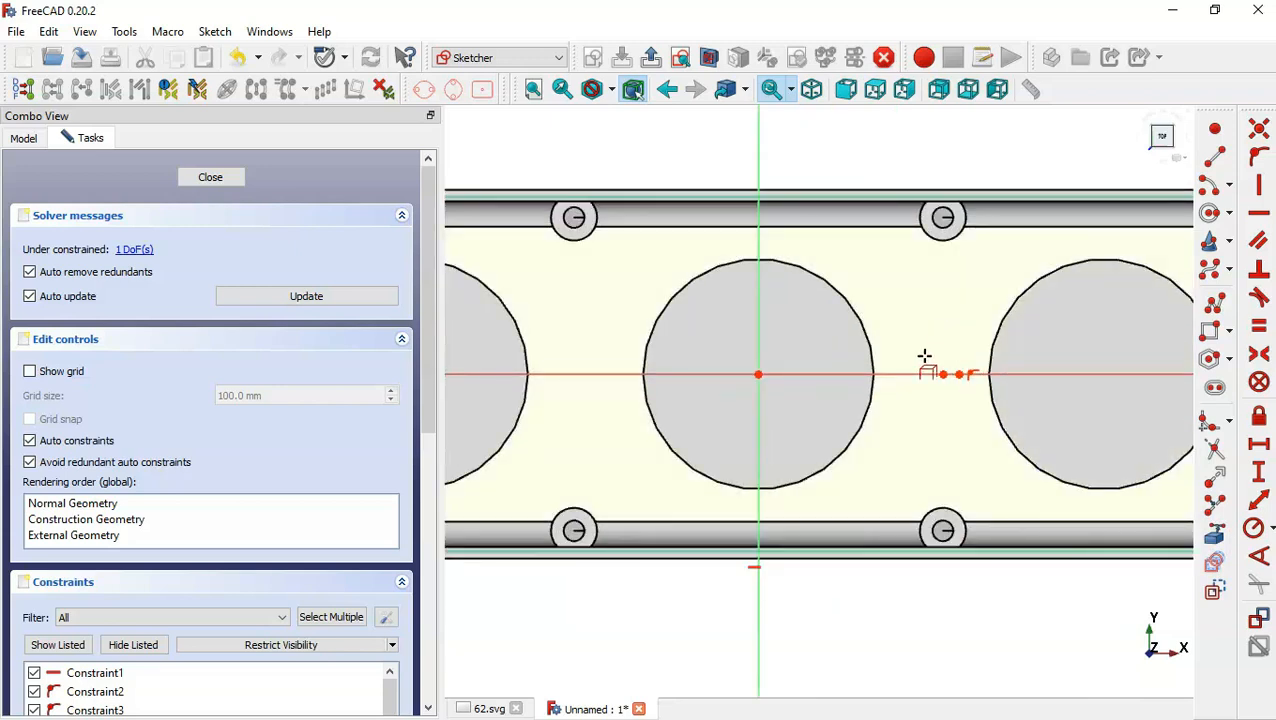
key(Escape)
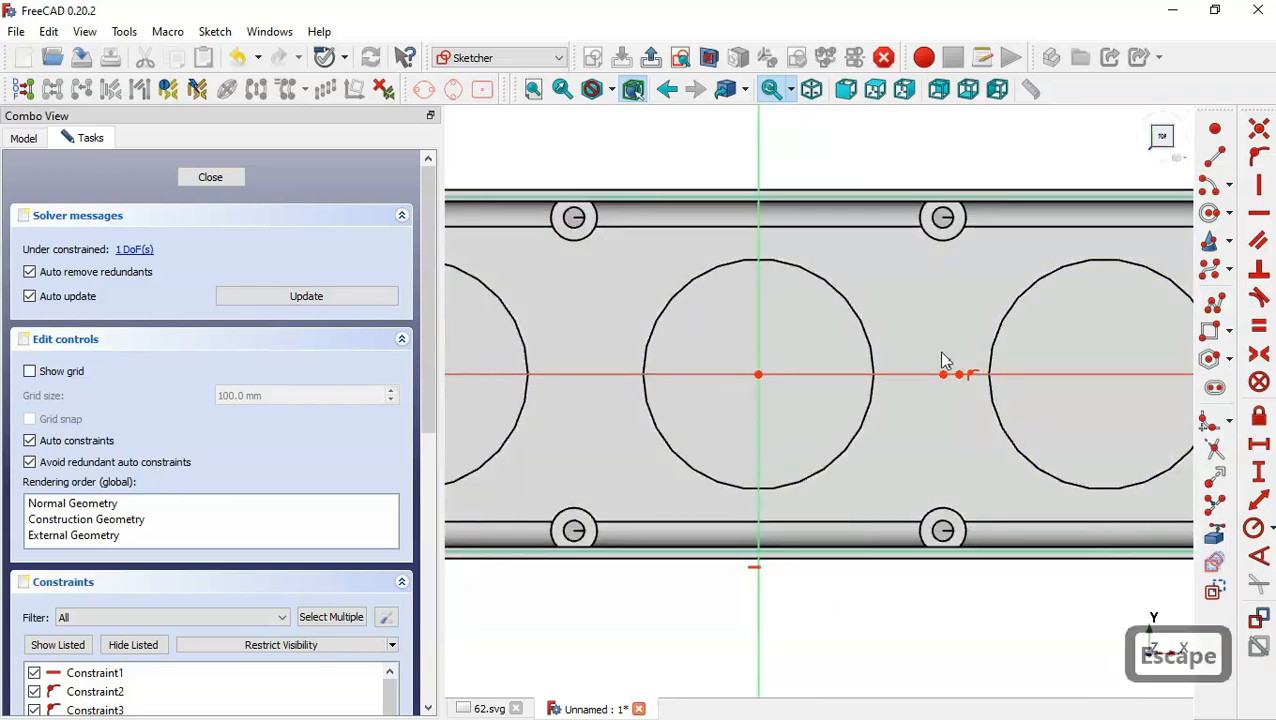
drag(926, 340, 970, 398)
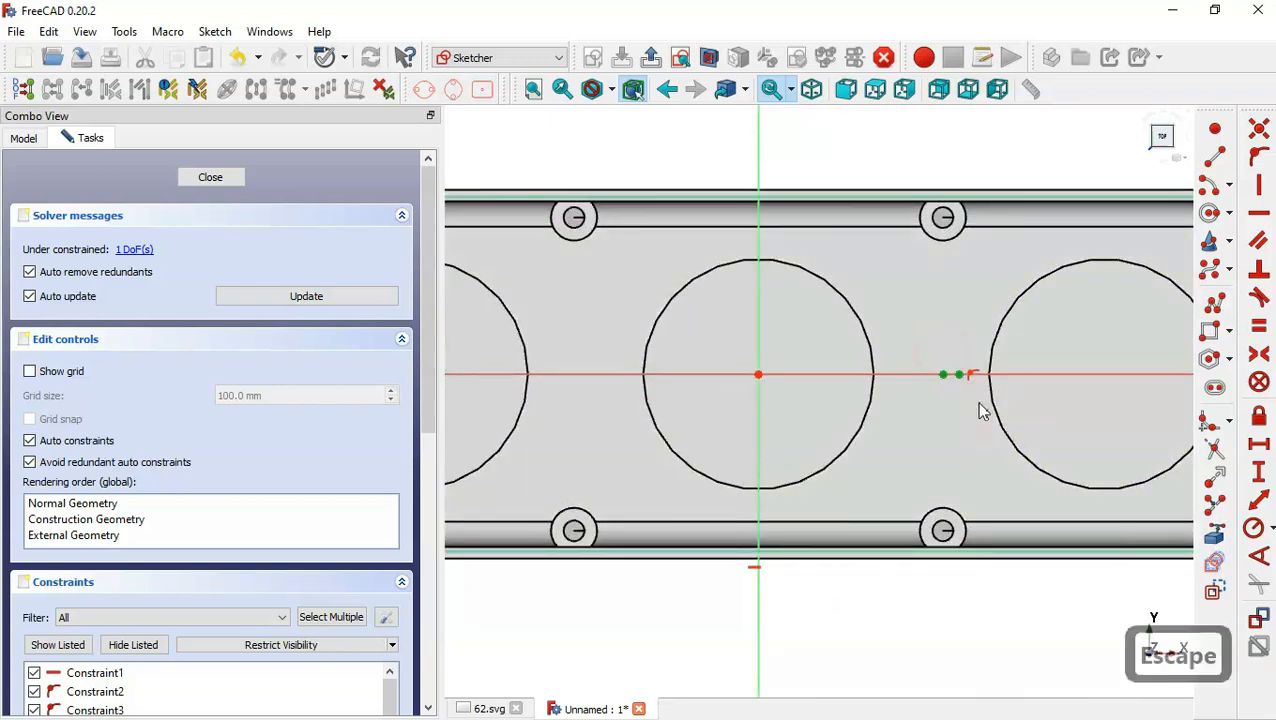
click(1261, 129)
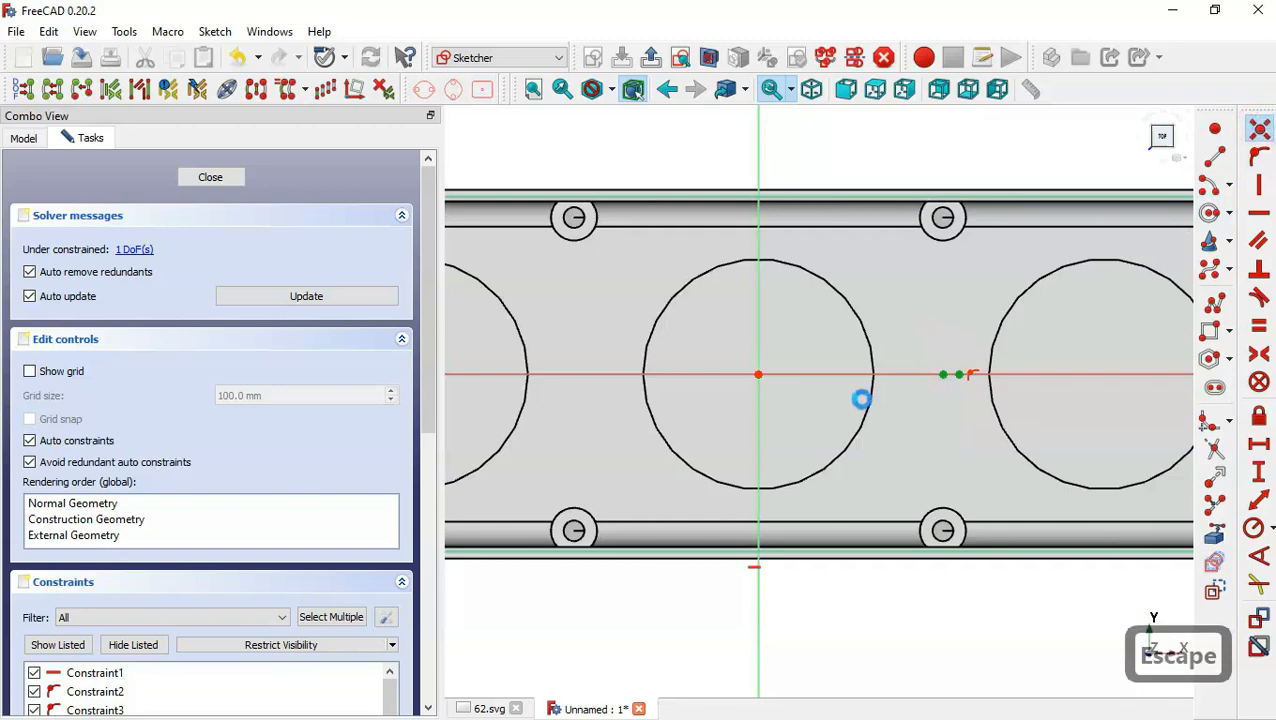
scroll(729, 432, down, 3)
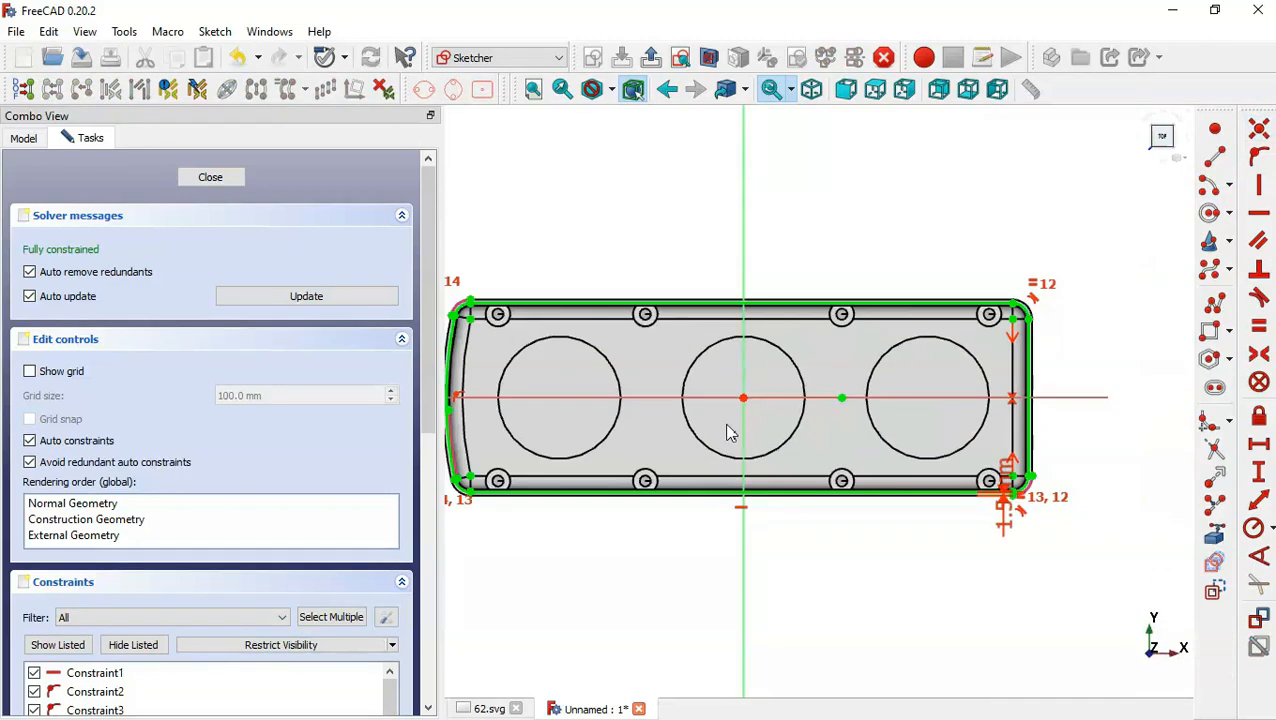
- Finish the rim sketch, check the rim depth in the 62.svg drawing, and pocket the sketch 8 mm deep
click(650, 56)
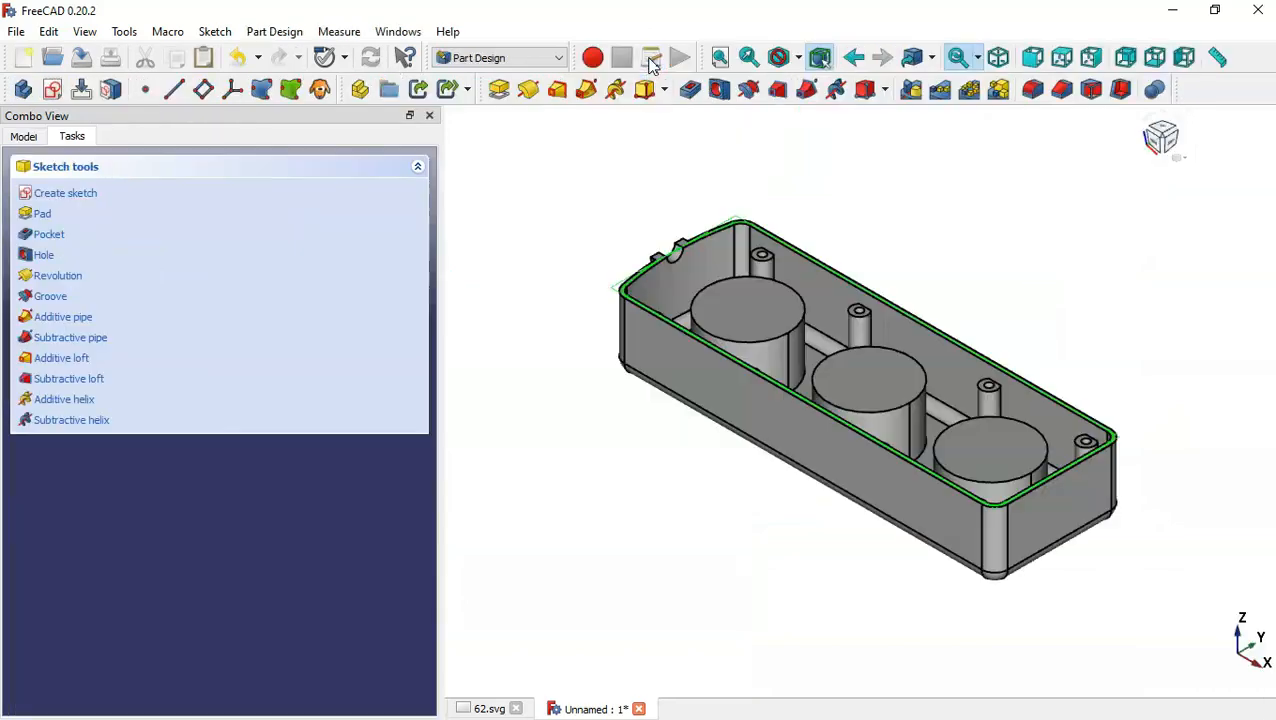
click(690, 89)
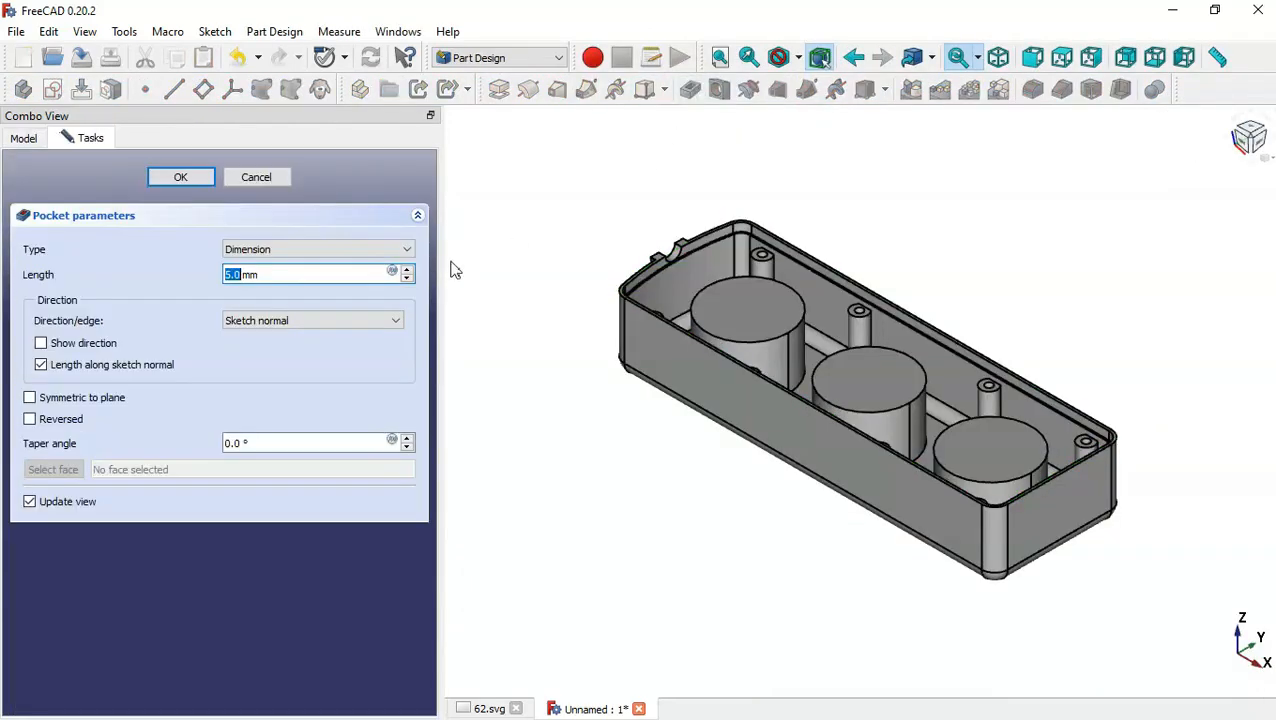
key(ctrl+Tab)
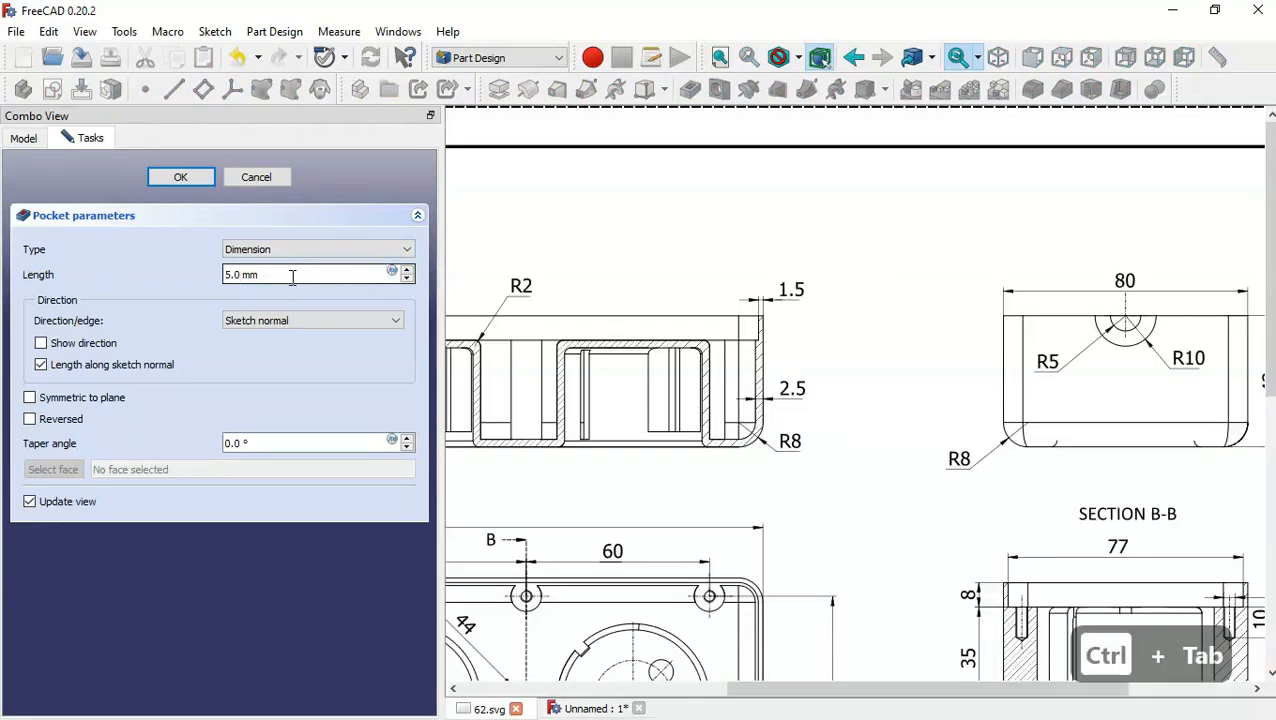
drag(985, 435, 830, 332)
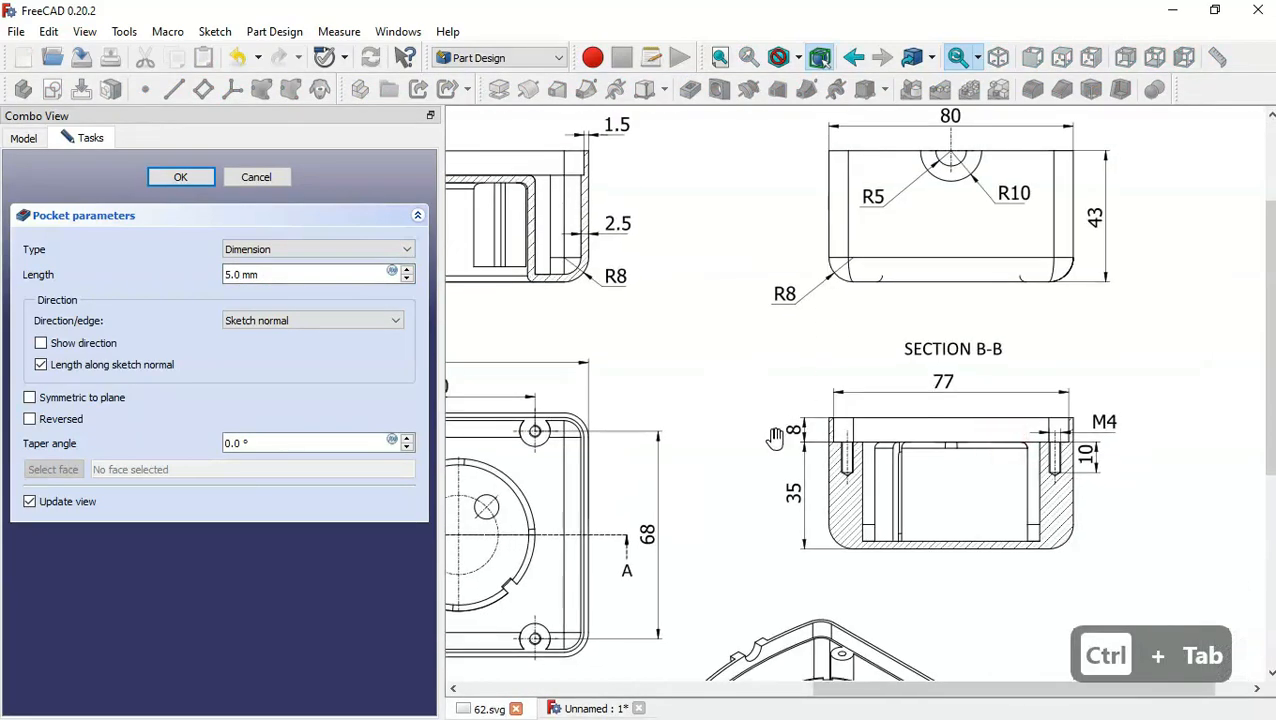
key(ctrl+Tab)
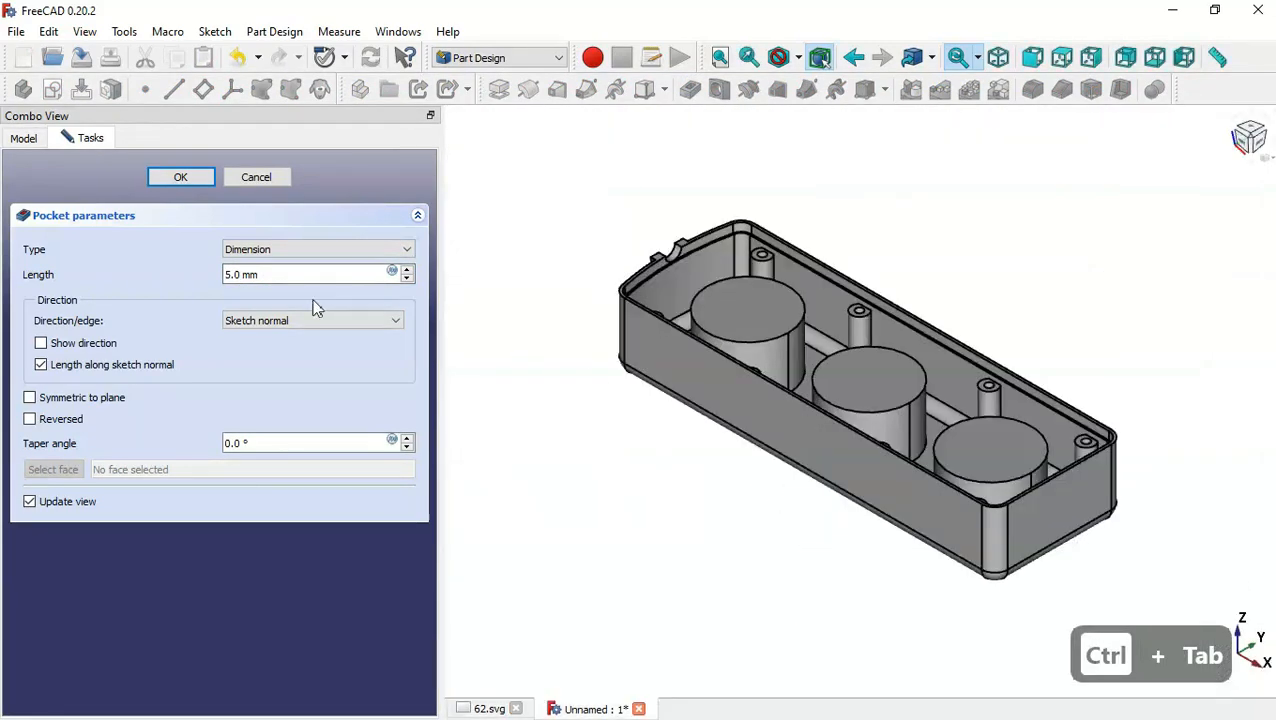
drag(280, 273, 190, 268)
text(8)
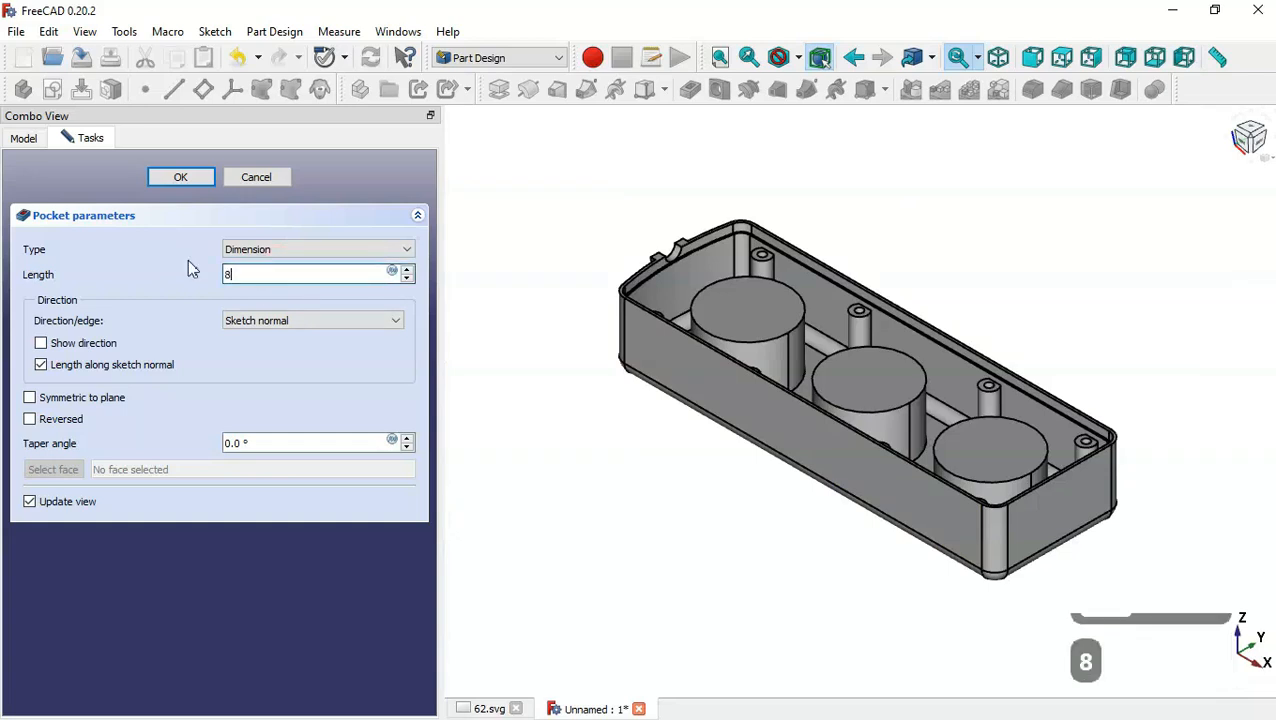
key(Return)
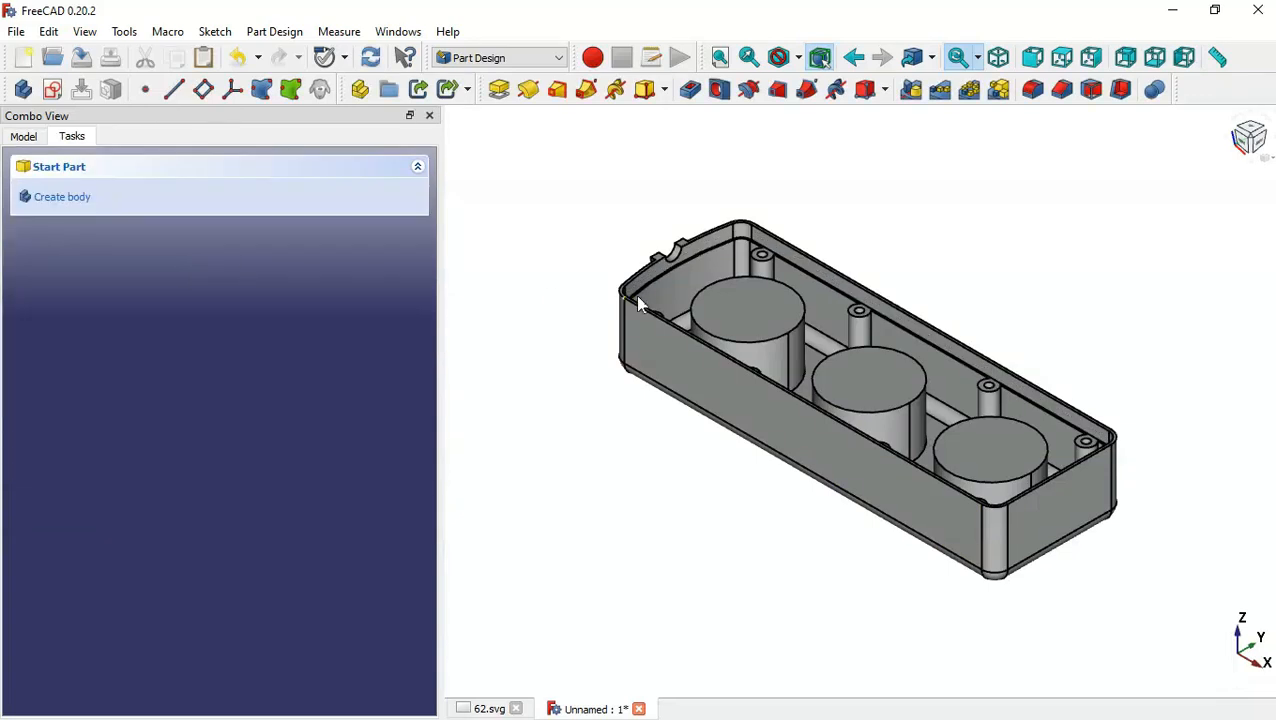
scroll(828, 257, up, 3)
middle_drag(952, 277, 1032, 250)
middle_drag(713, 571, 675, 532)
key(Home)
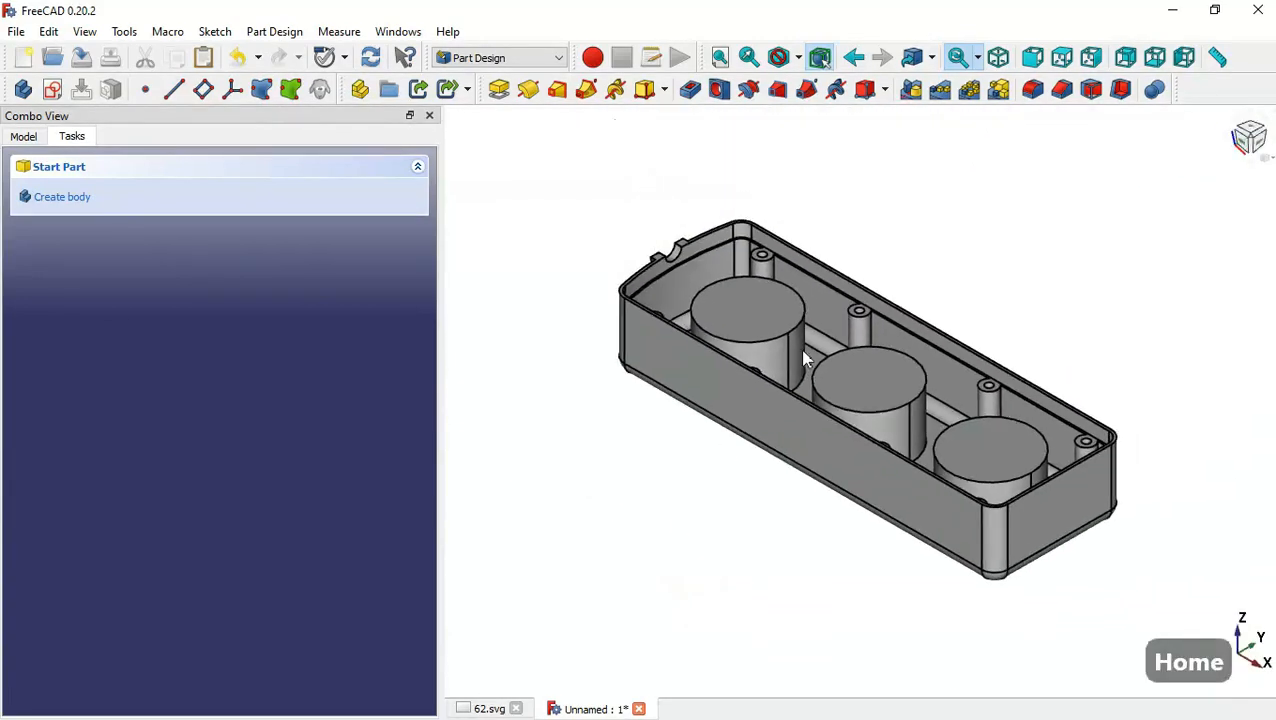
- Create a sketch on the top face of the leftmost cylinder and project its circular edge as external geometry
click(738, 319)
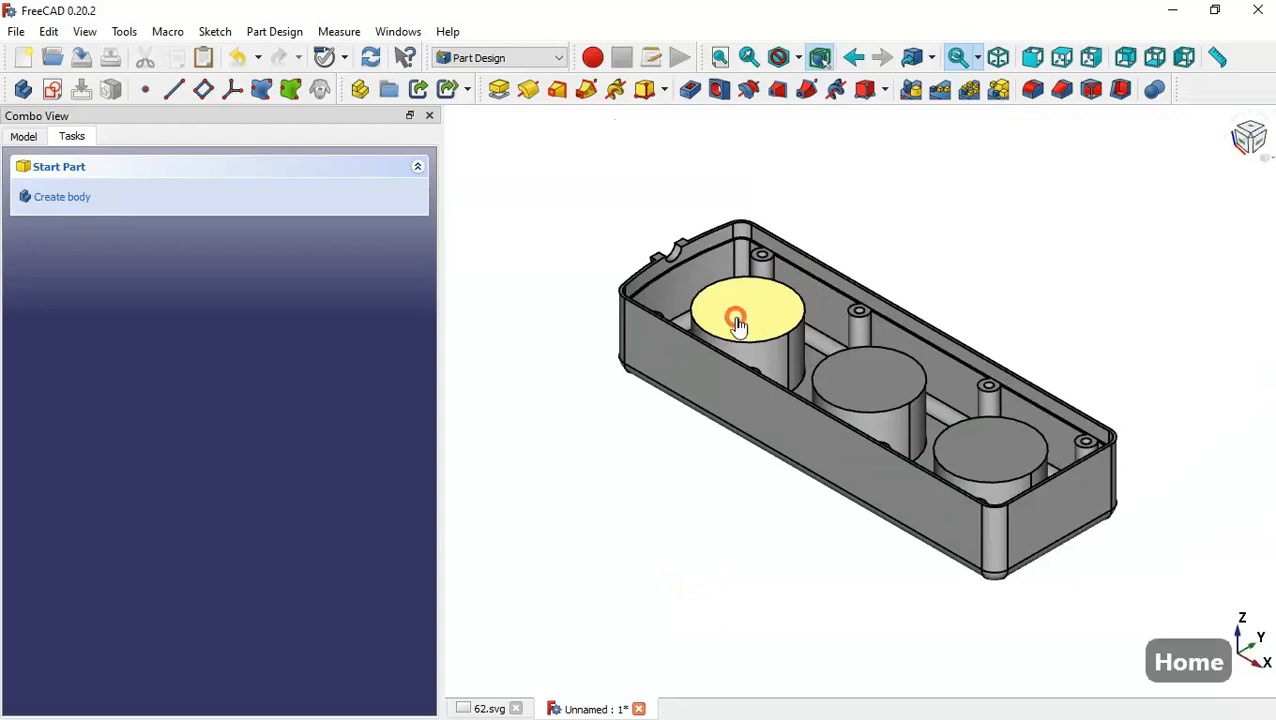
click(53, 90)
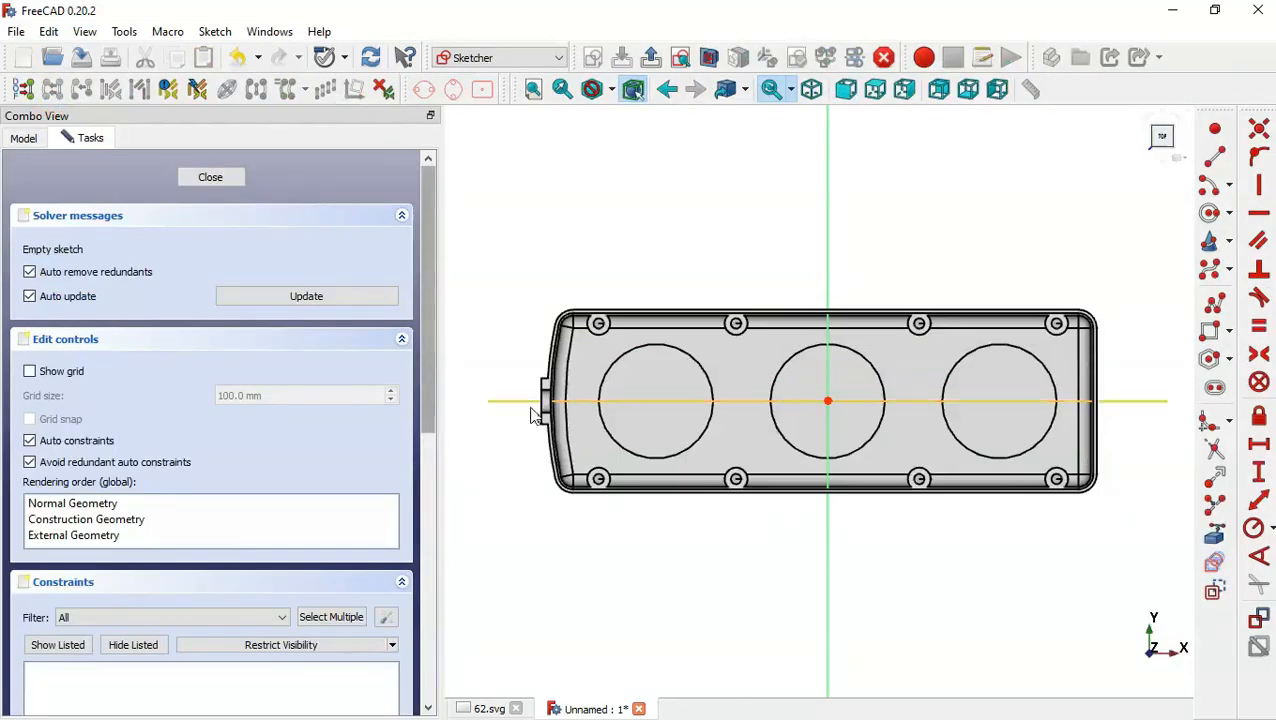
scroll(685, 413, up, 2)
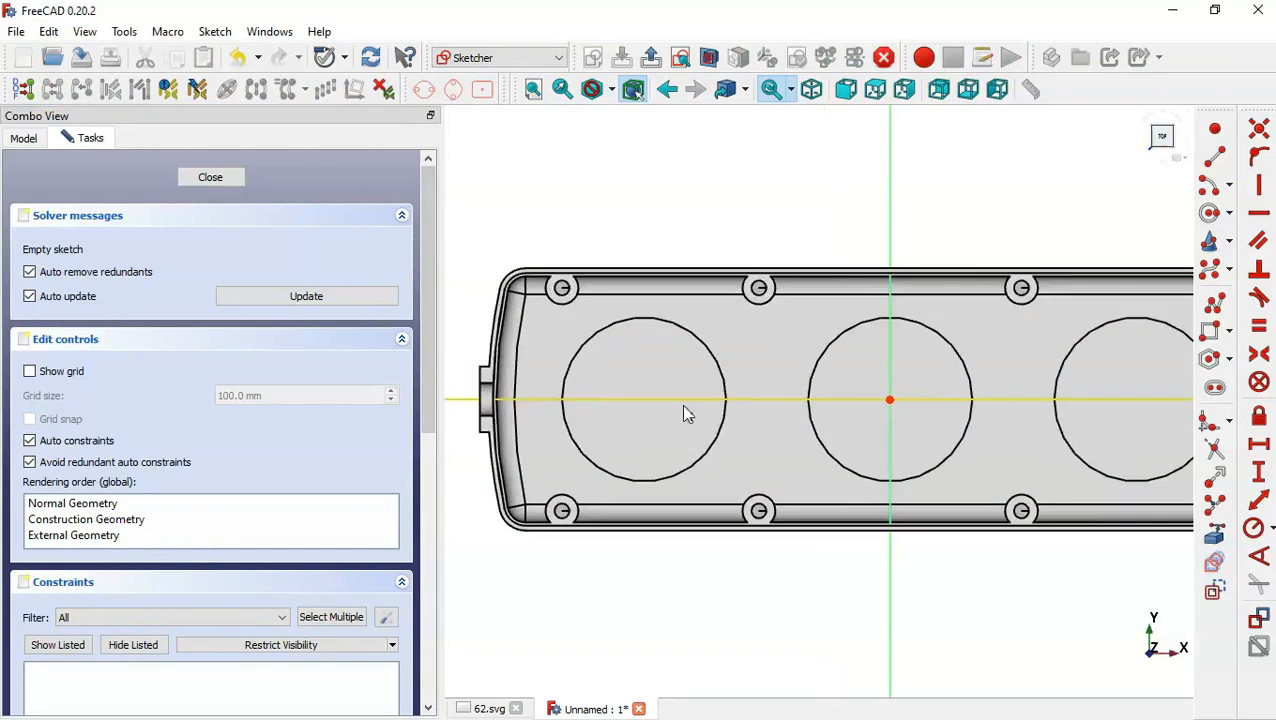
click(1213, 538)
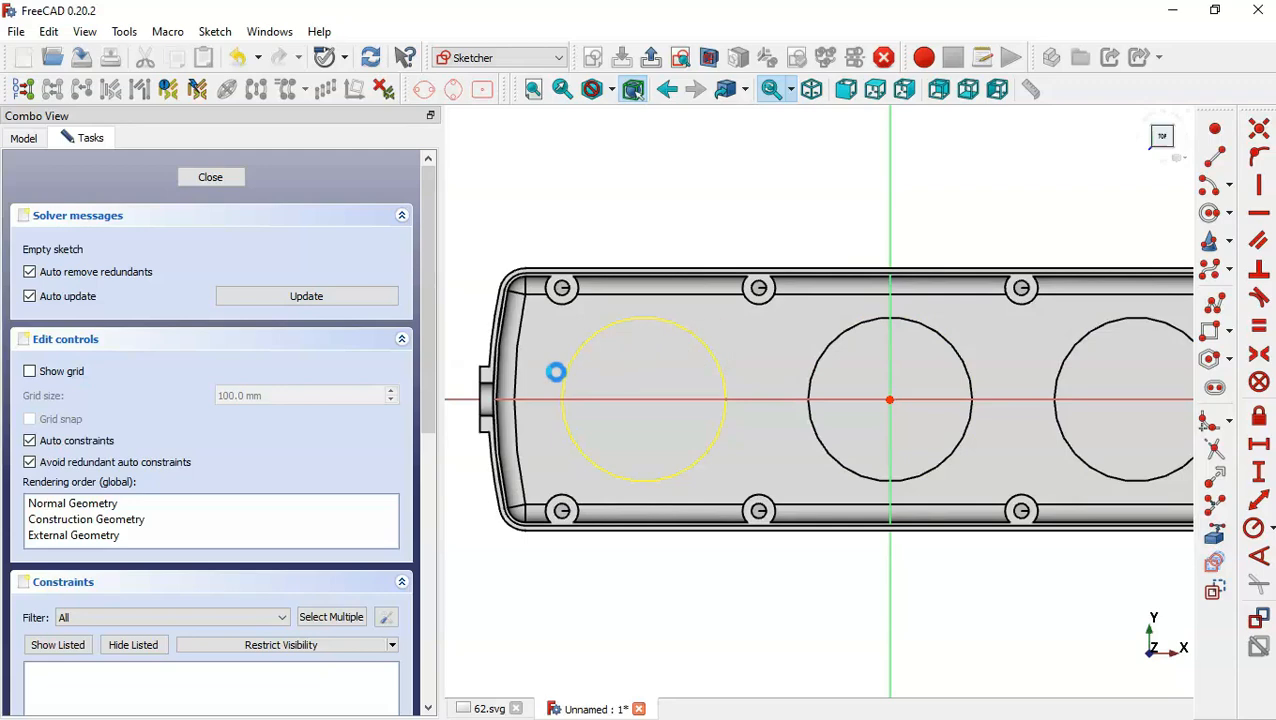
click(561, 388)
scroll(560, 381, up, 1)
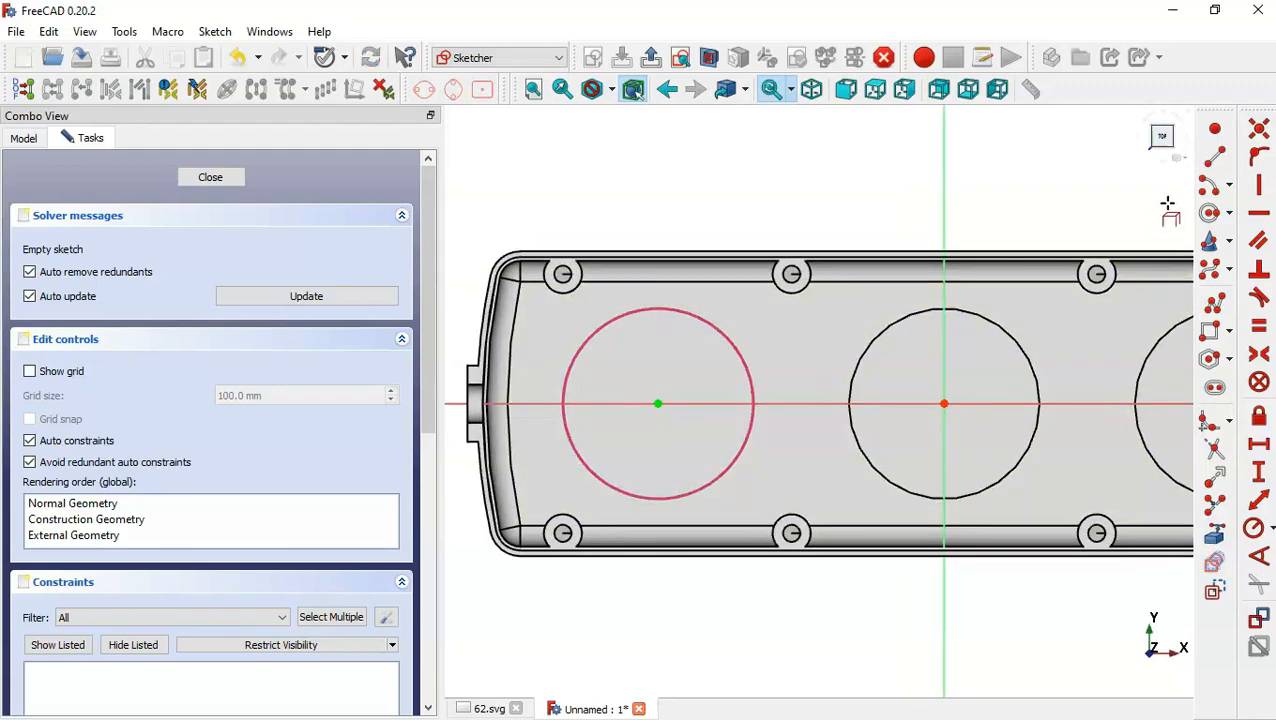
- Draw a diagonal line about 36.5 mm long inside the projected left circle, rising at about 39.3°, and convert it to construction geometry
click(1215, 155)
click(609, 450)
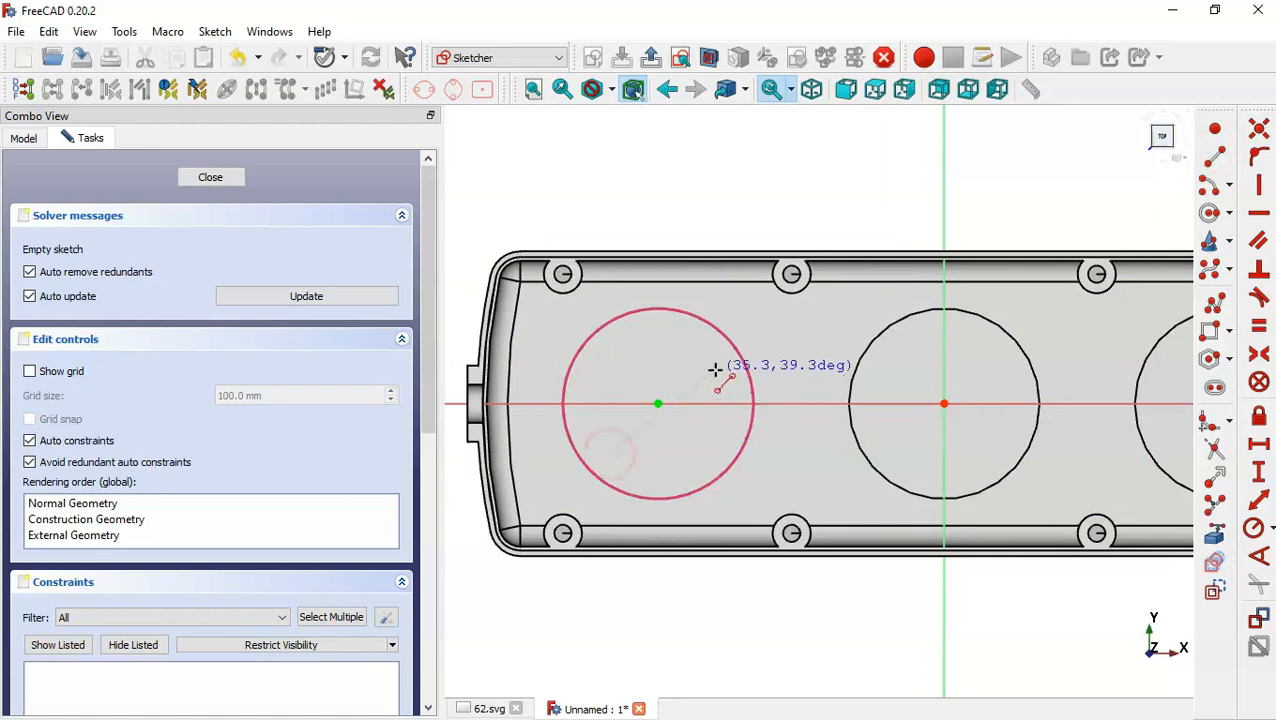
click(717, 367)
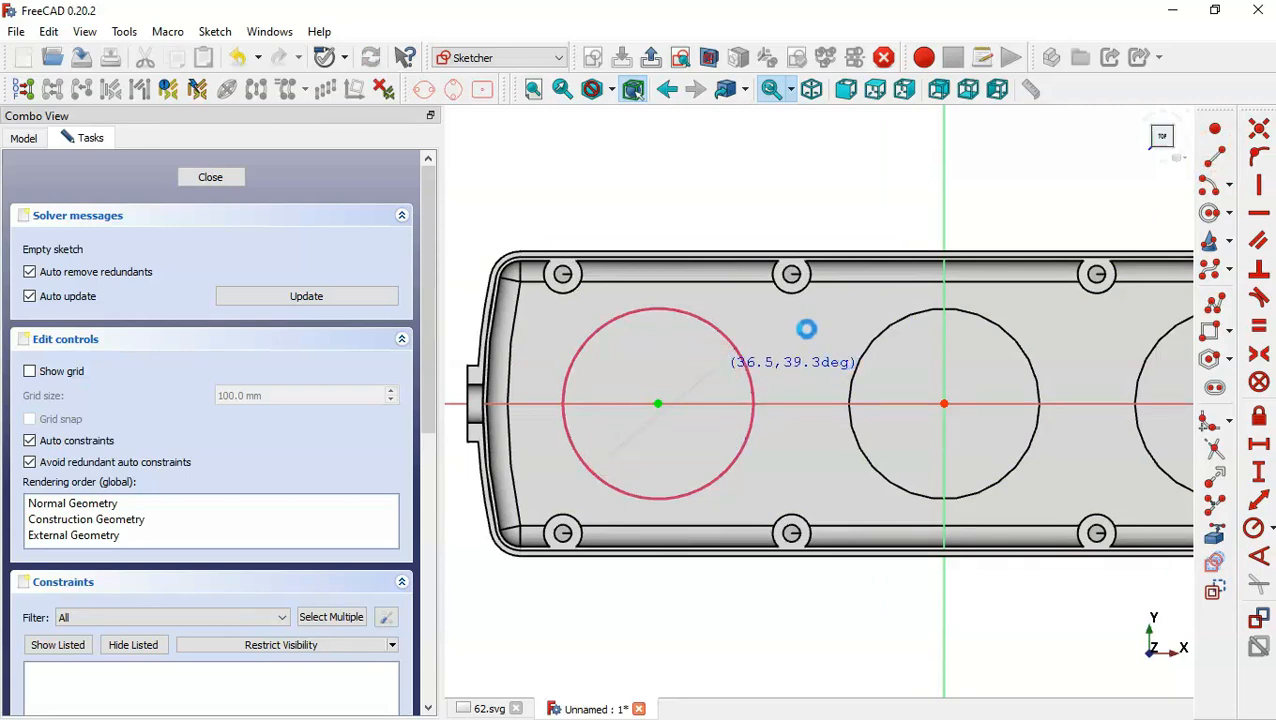
key(Escape)
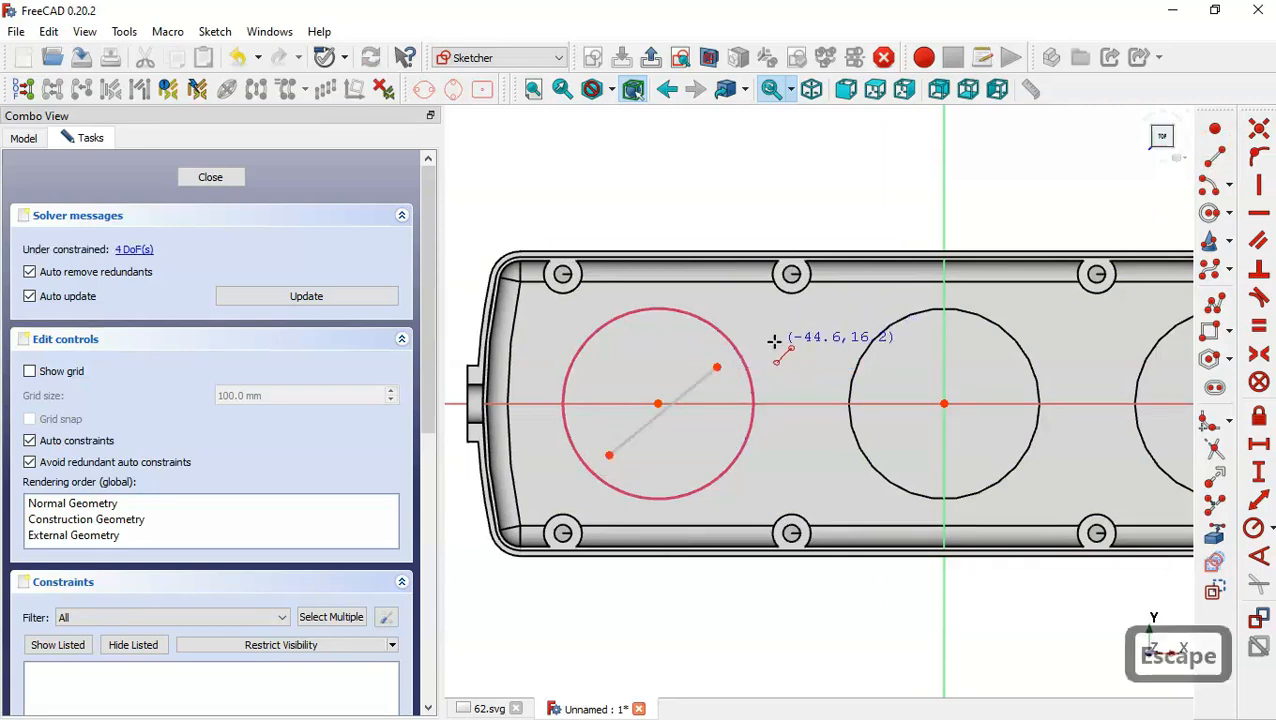
click(688, 396)
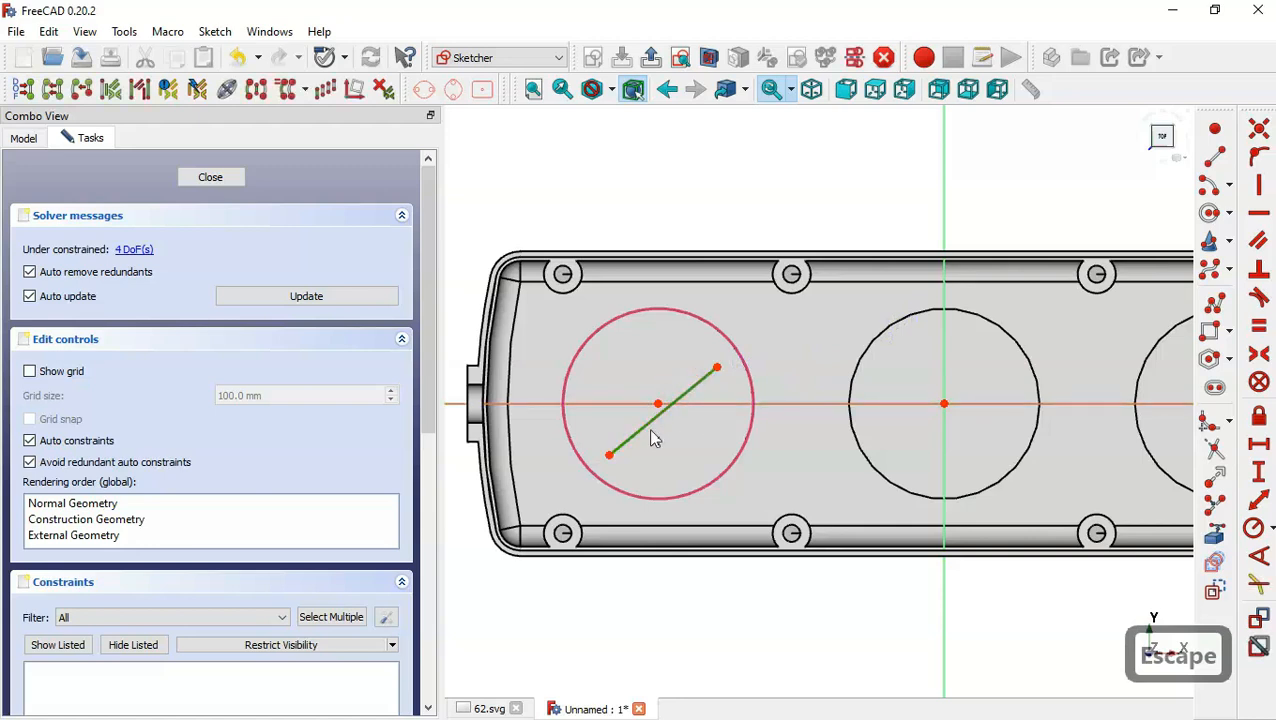
click(1215, 590)
key(Escape)
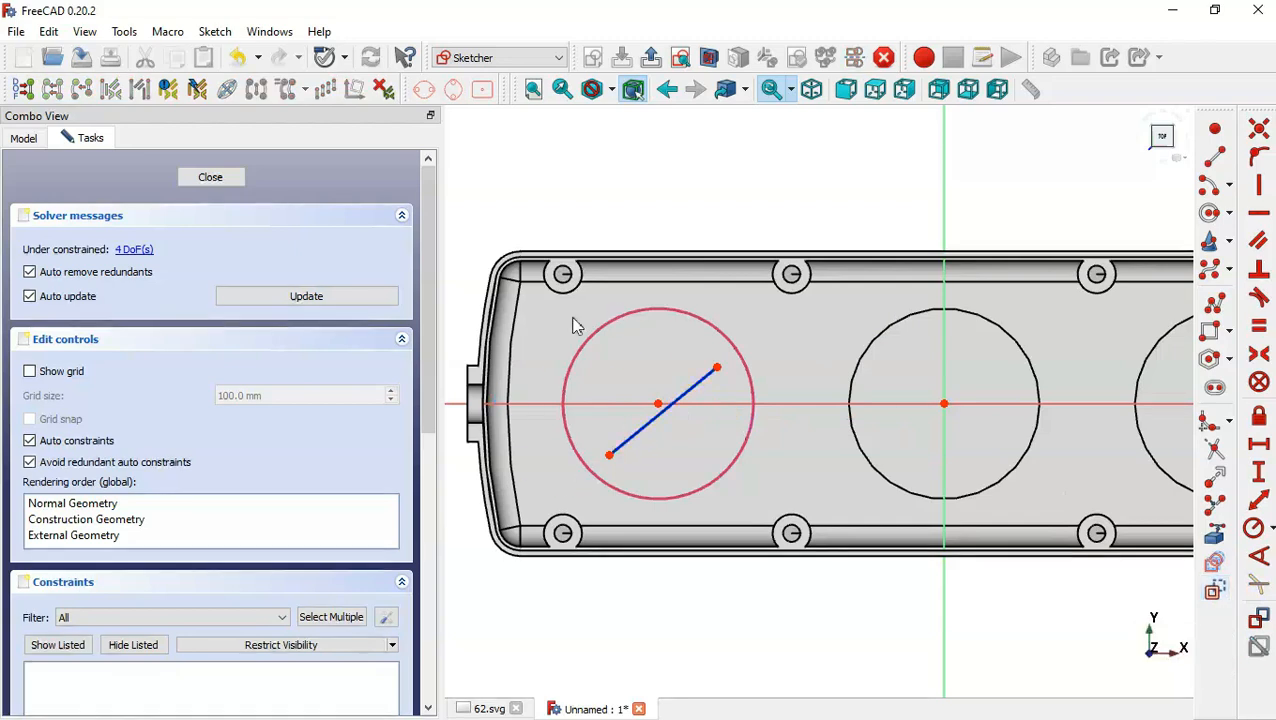
- Constrain the circle's centre onto the construction line and make the line's endpoints symmetric about that centre
click(666, 414)
click(661, 405)
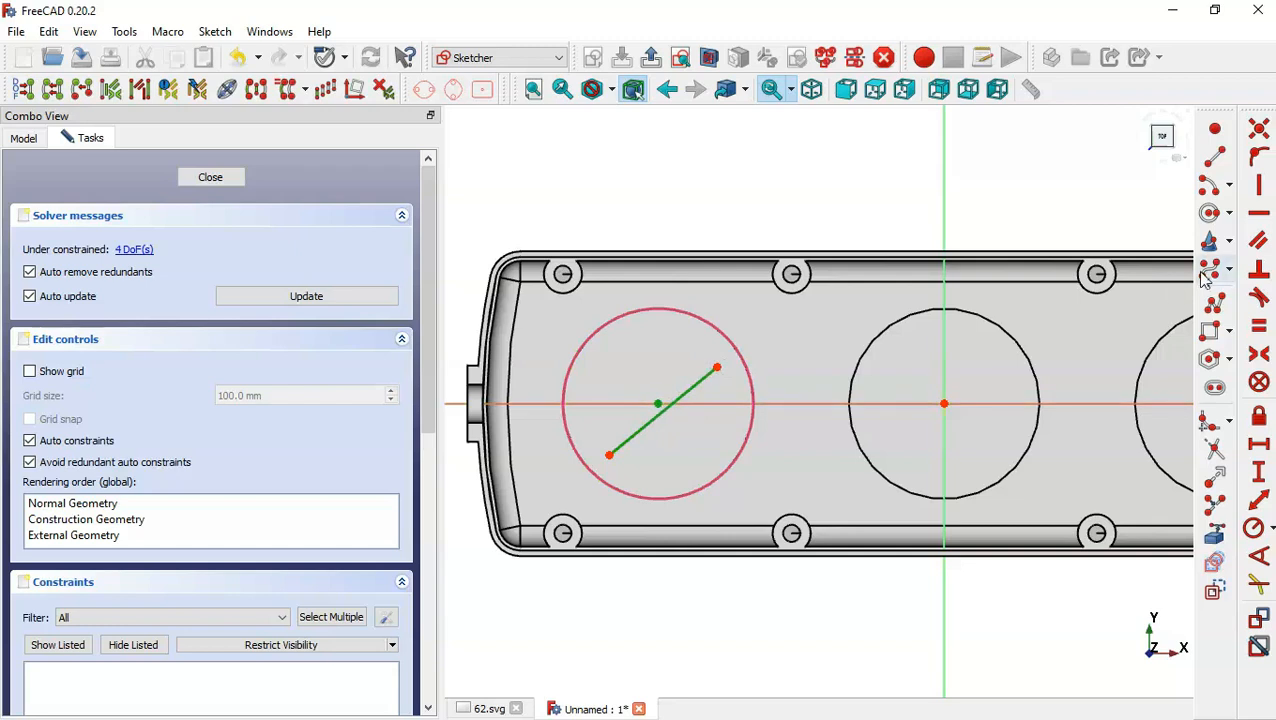
click(1257, 158)
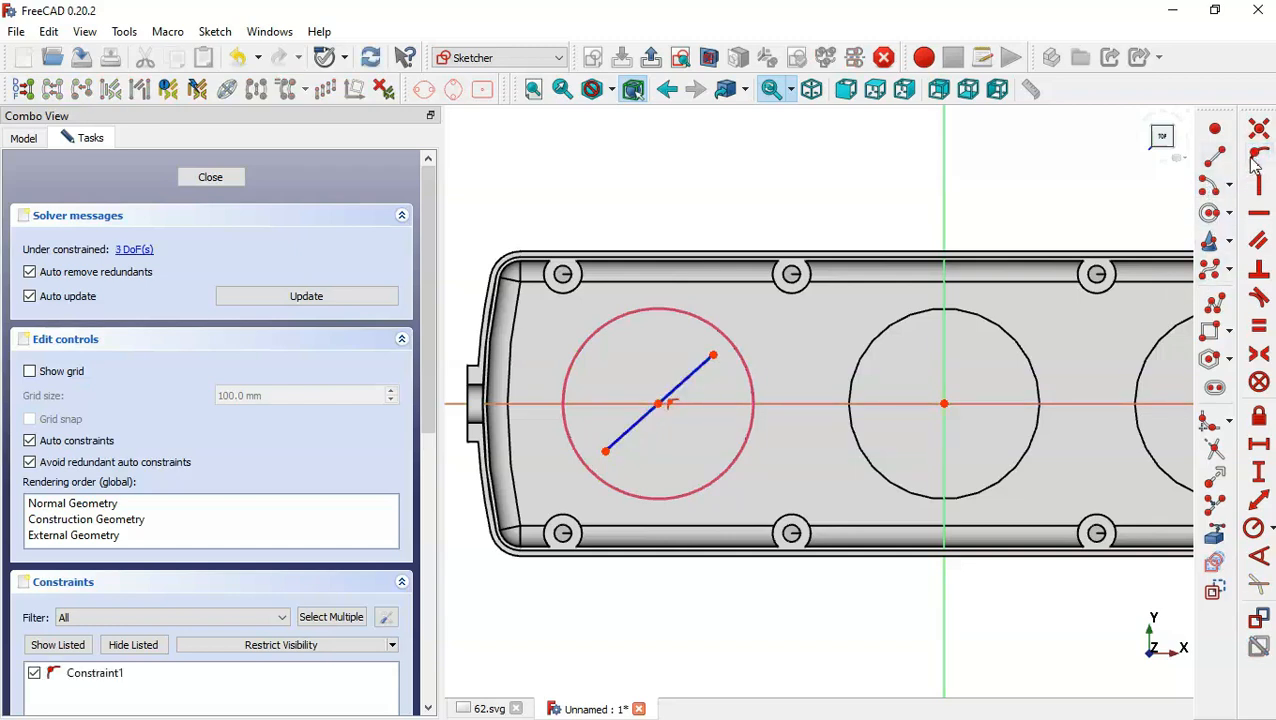
click(1260, 354)
click(604, 451)
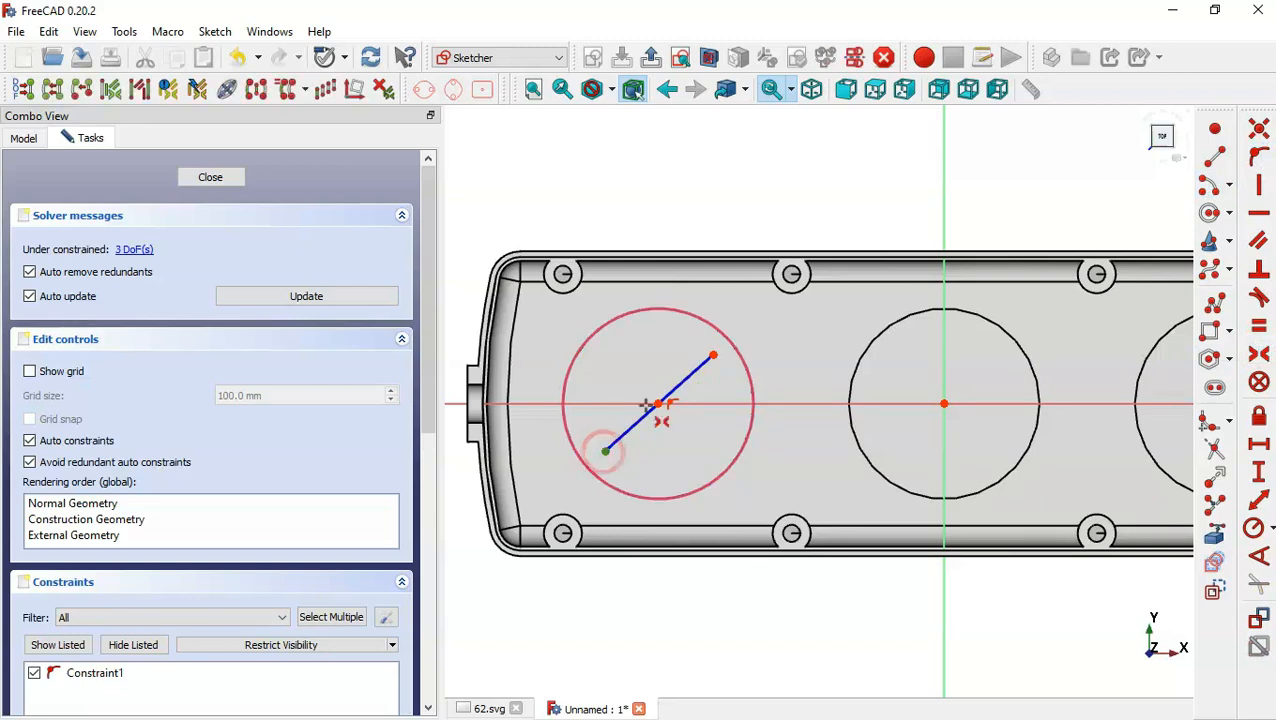
click(712, 356)
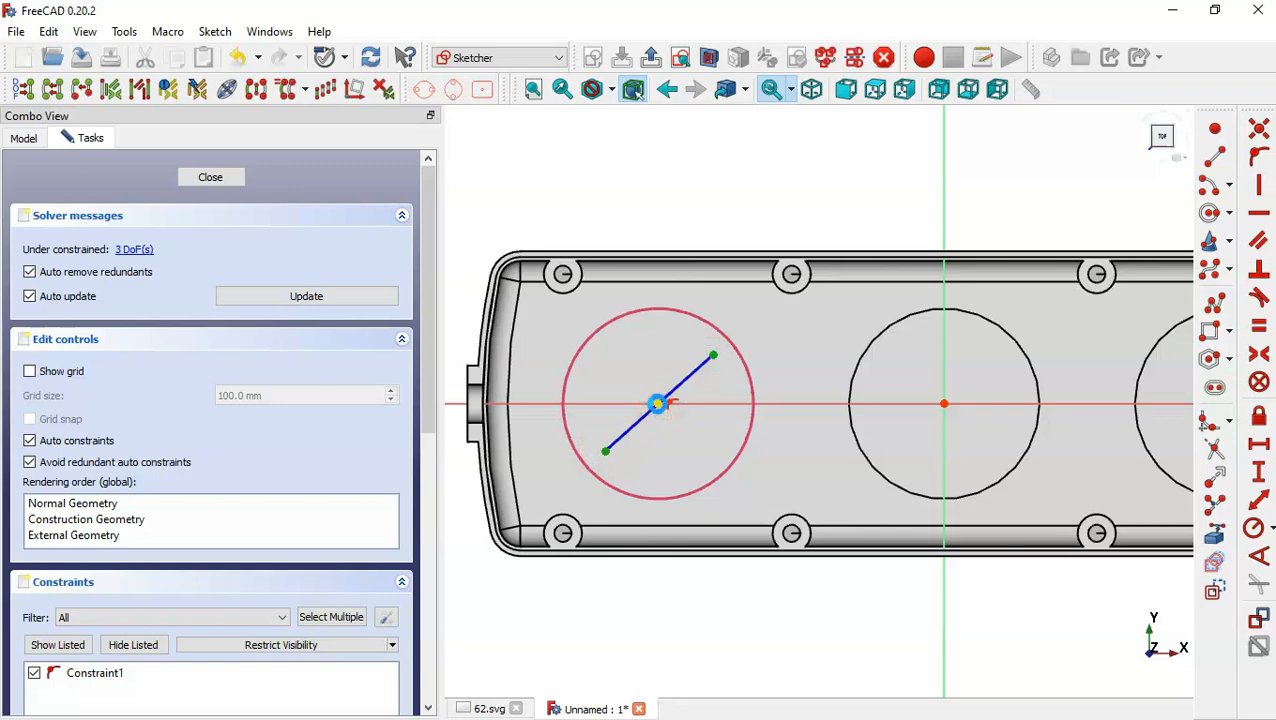
click(657, 404)
- Check the hole spacing in the 62.svg top view and set the construction line's length to 26 mm
key(ctrl+Tab)
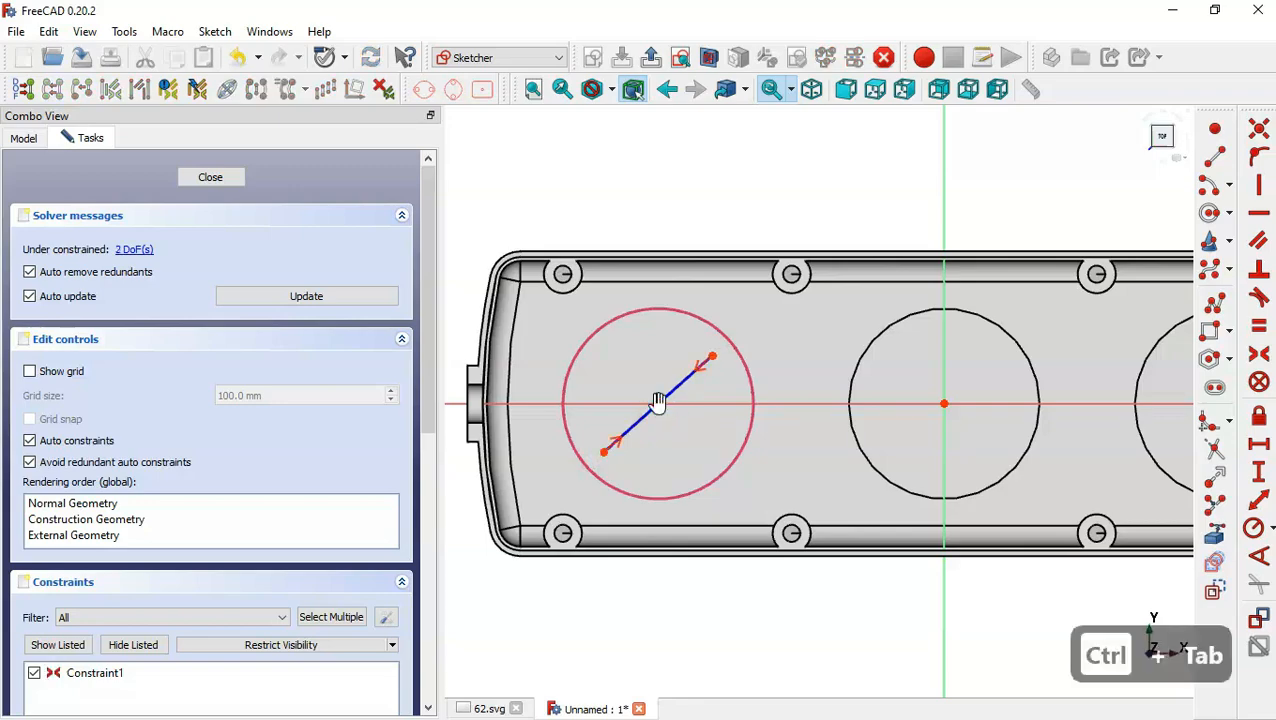
drag(692, 404, 1008, 337)
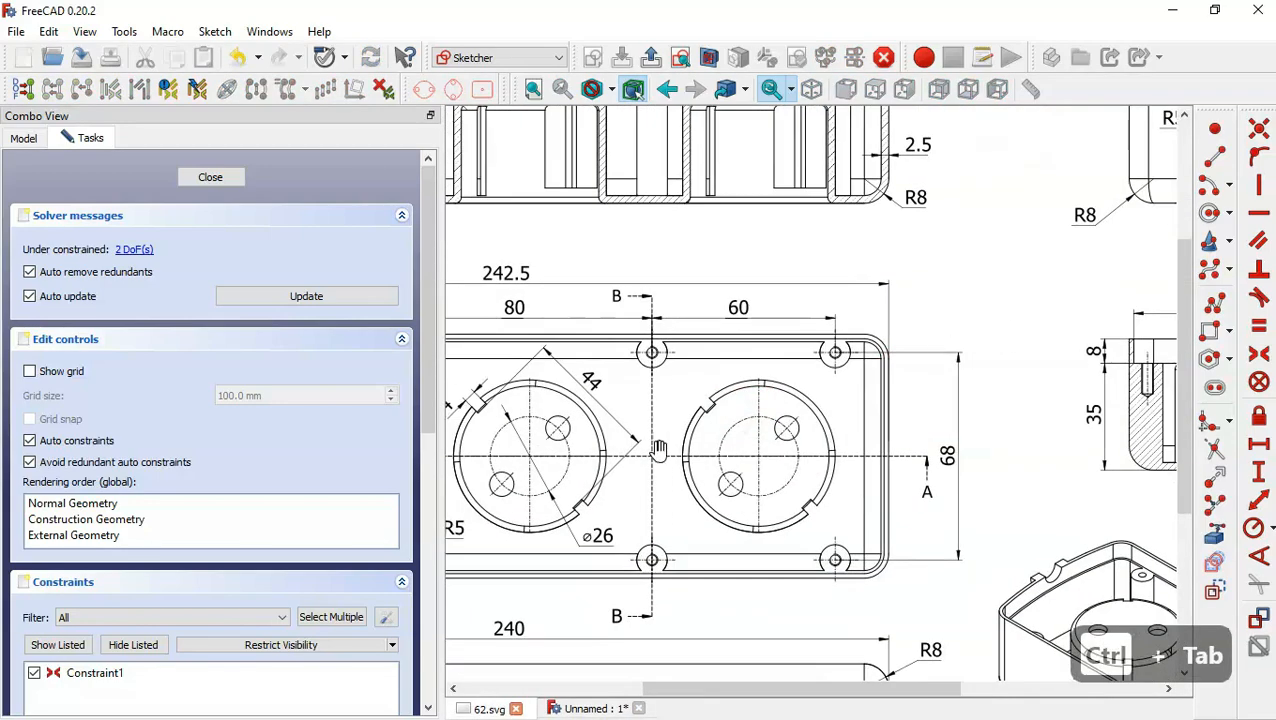
mouse_move(664, 450)
mouse_down()
mouse_move(873, 423)
mouse_move(688, 462)
mouse_move(727, 452)
mouse_up()
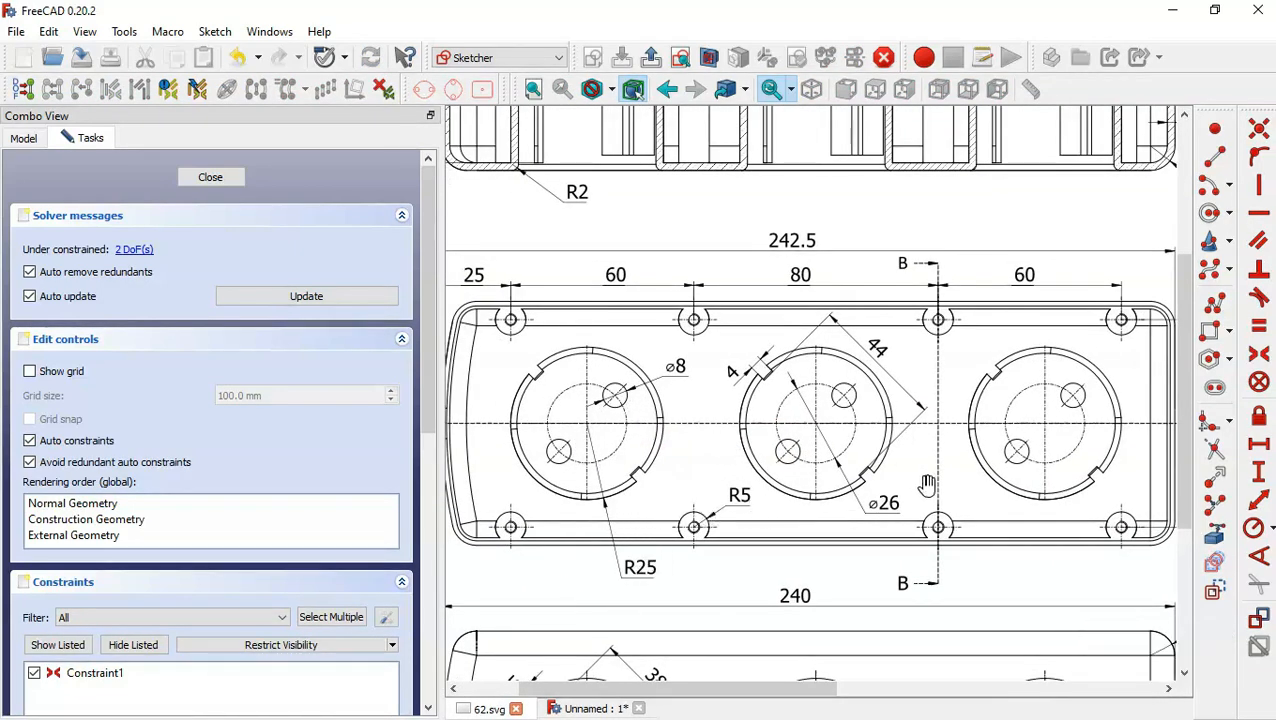
key(ctrl+Tab)
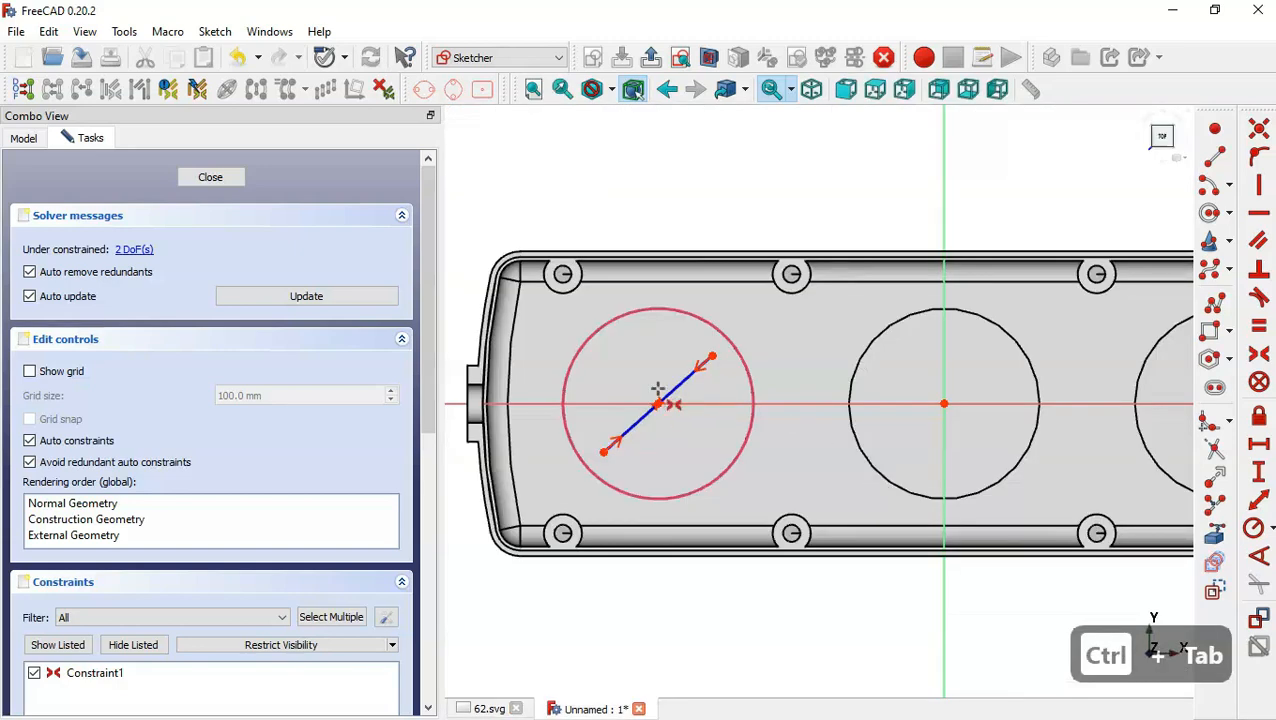
click(1256, 500)
click(683, 381)
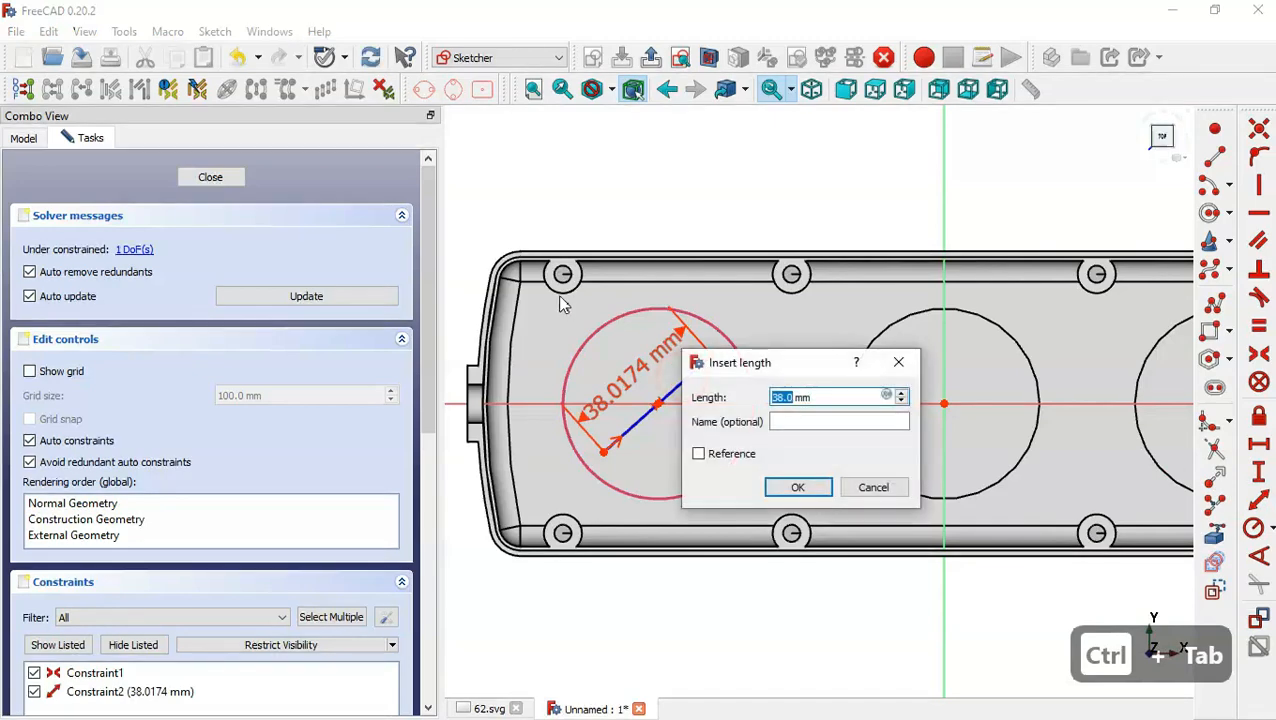
text(26)
key(Return)
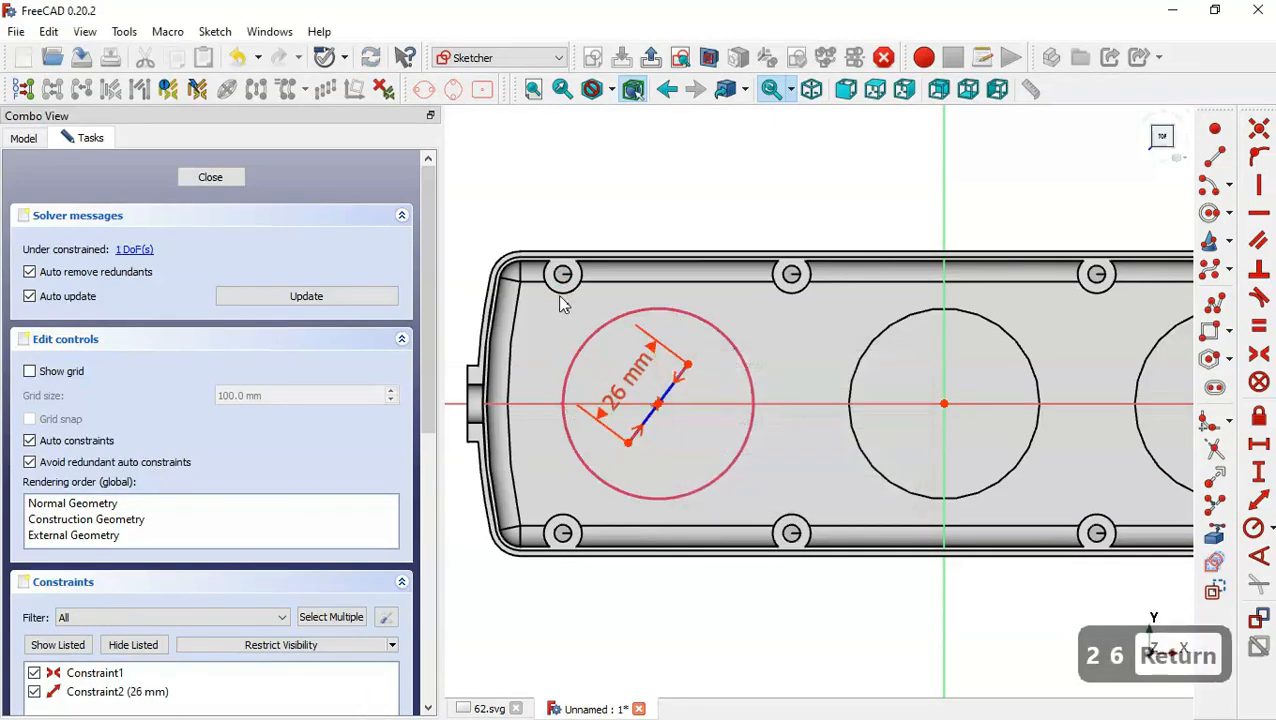
- Check the holes in the 62.svg drawing and draw circles of about 6.8 mm and 7.5 mm radius centred on the construction line's upper and lower endpoints
key(ctrl+Tab)
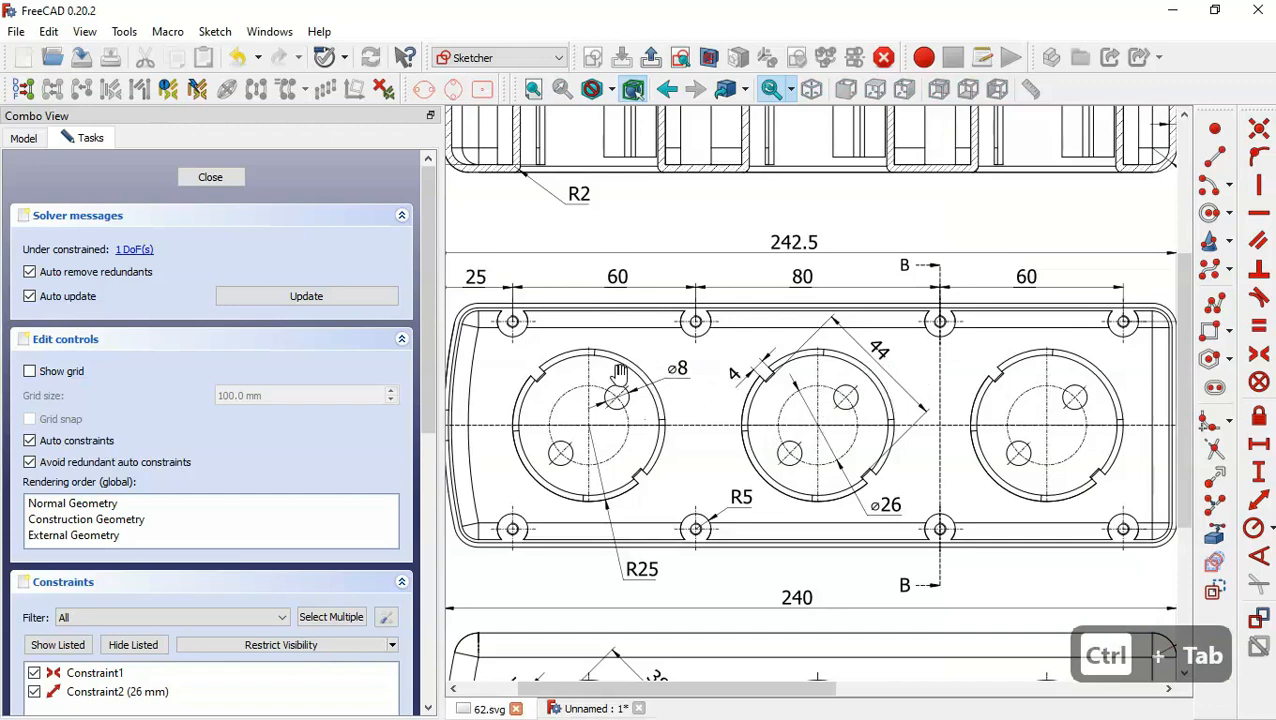
key(ctrl+Tab)
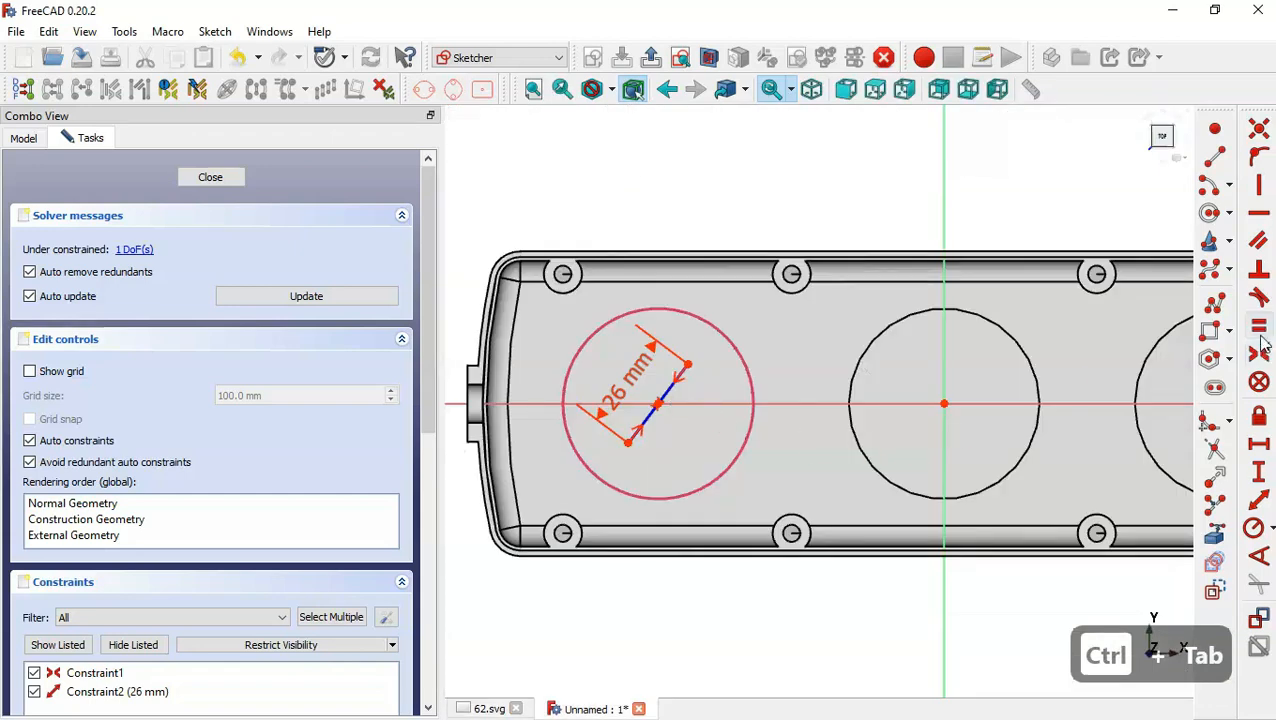
click(1209, 212)
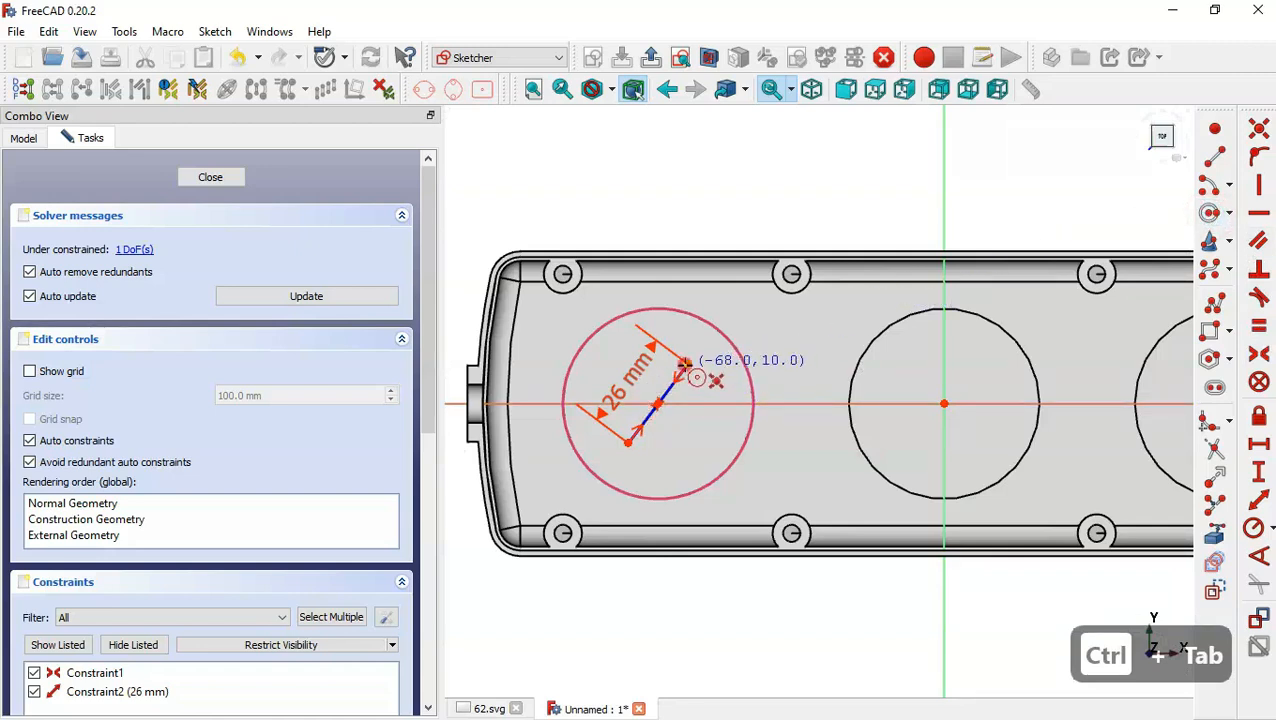
click(686, 364)
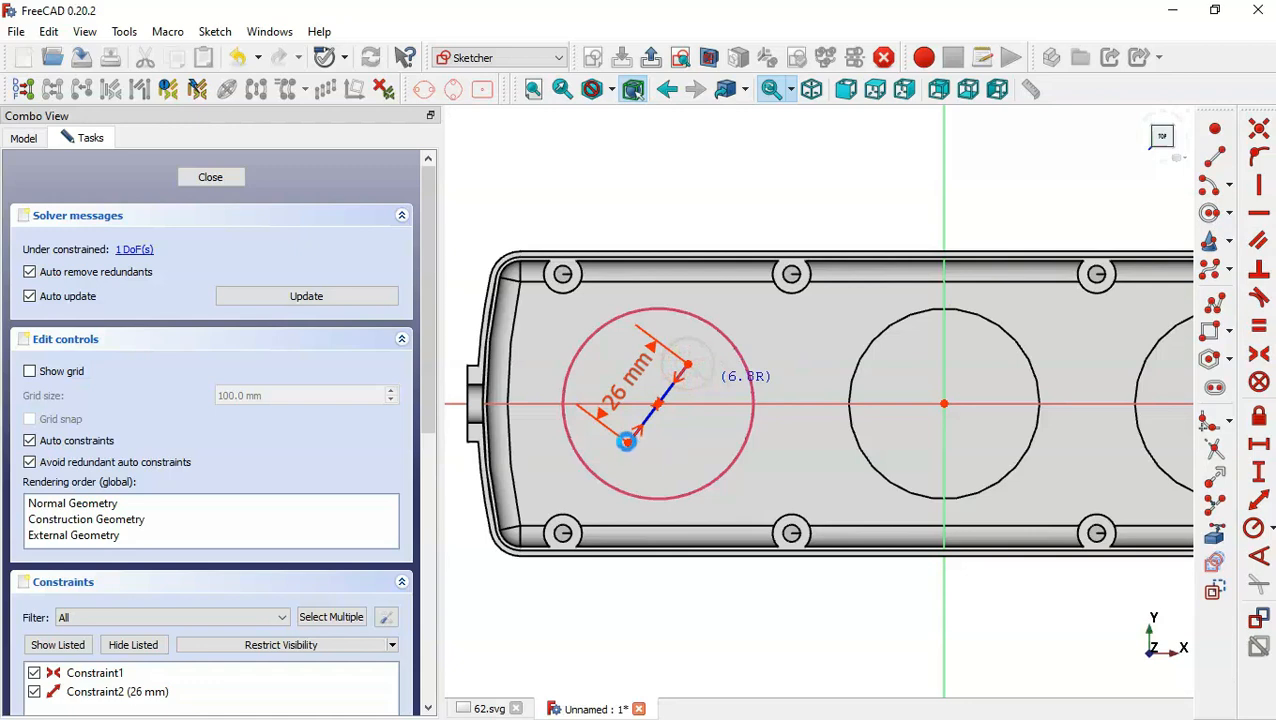
click(707, 381)
click(626, 441)
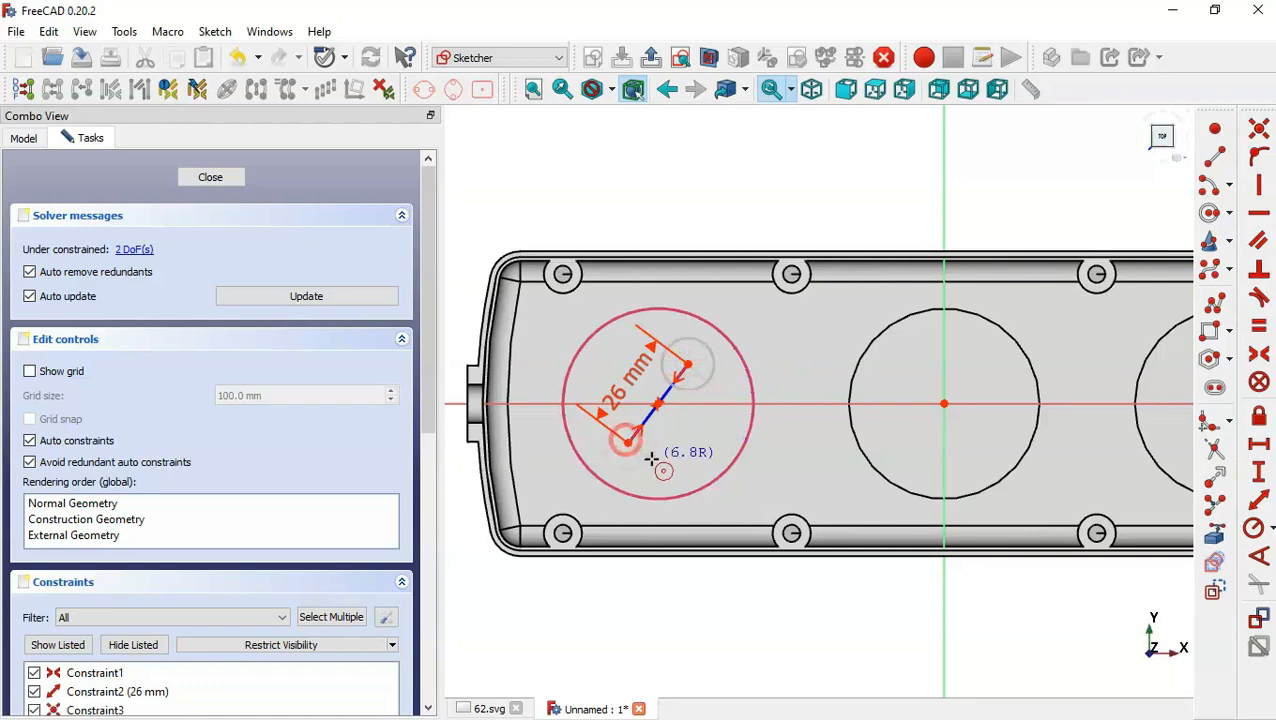
click(654, 460)
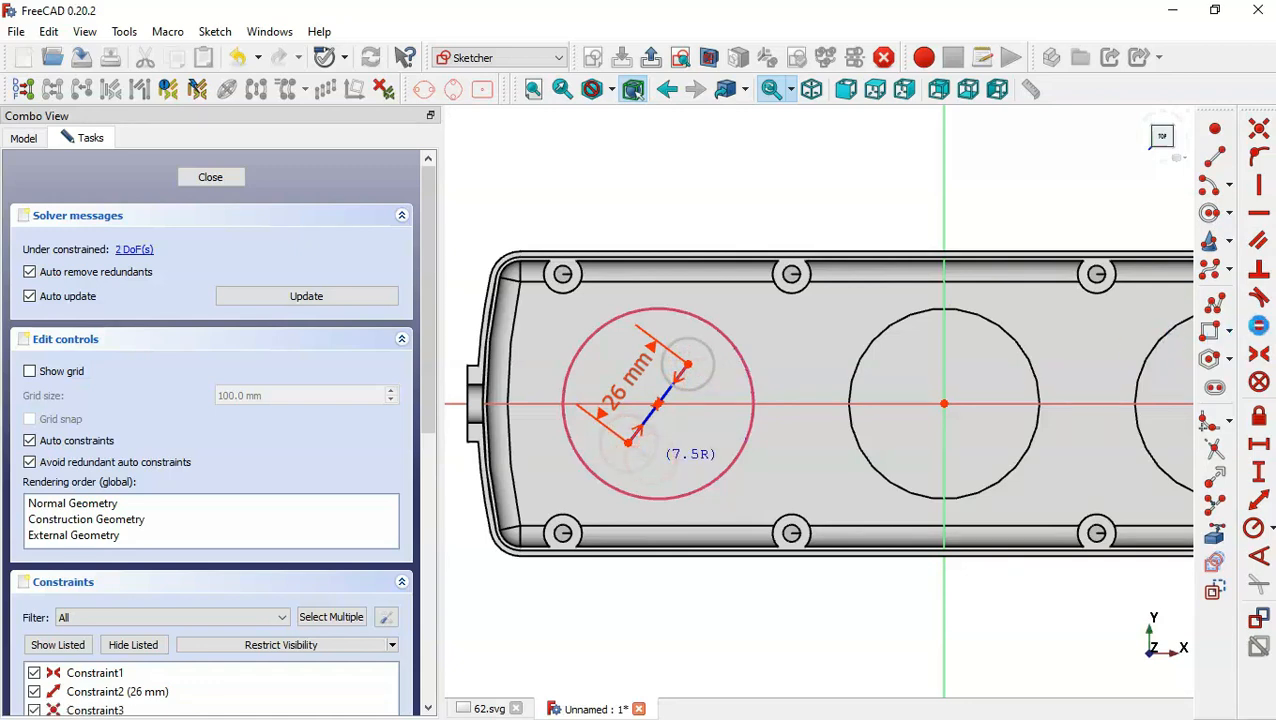
- Make the two small circles equal and set the upper one's diameter to 8 mm
click(1258, 325)
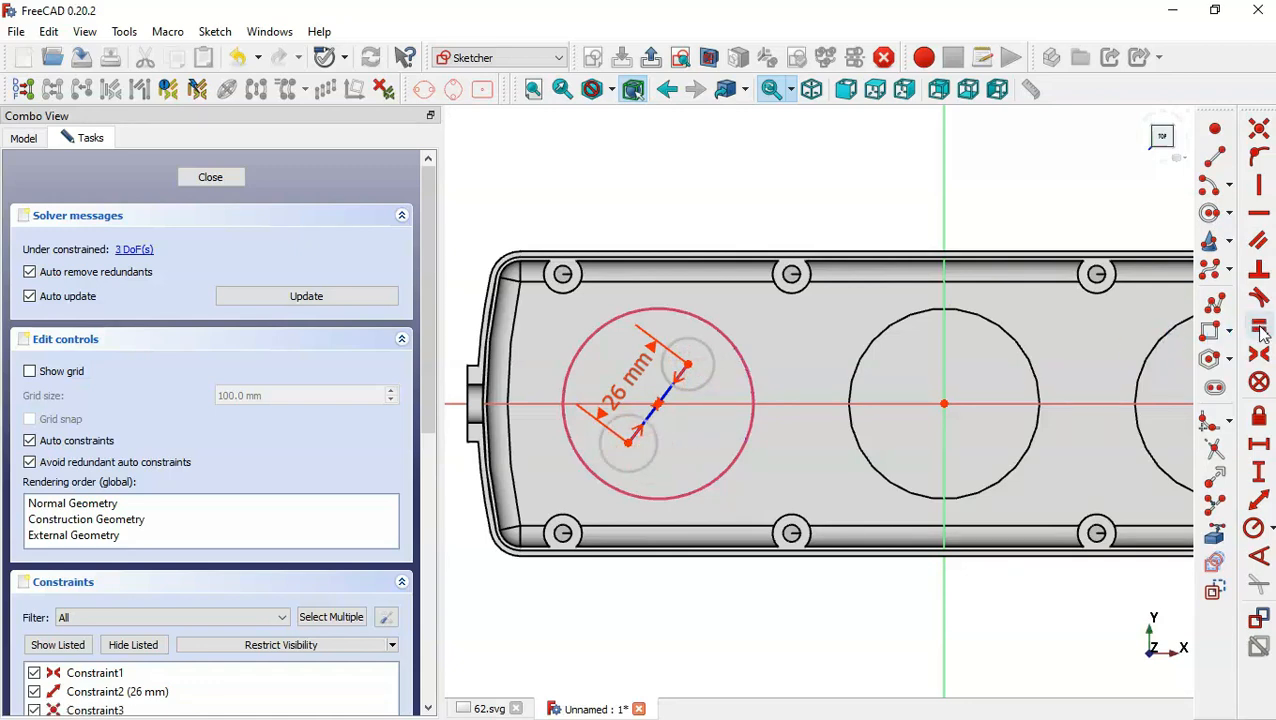
click(713, 377)
click(659, 433)
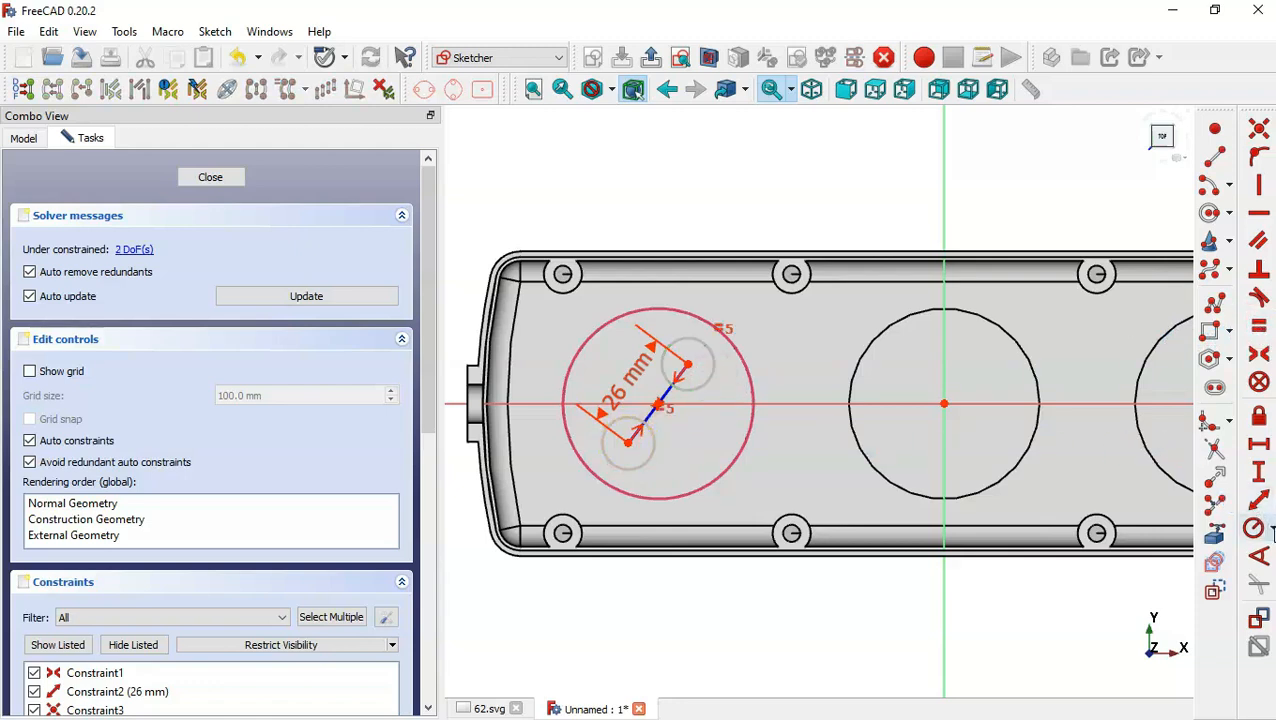
click(1271, 530)
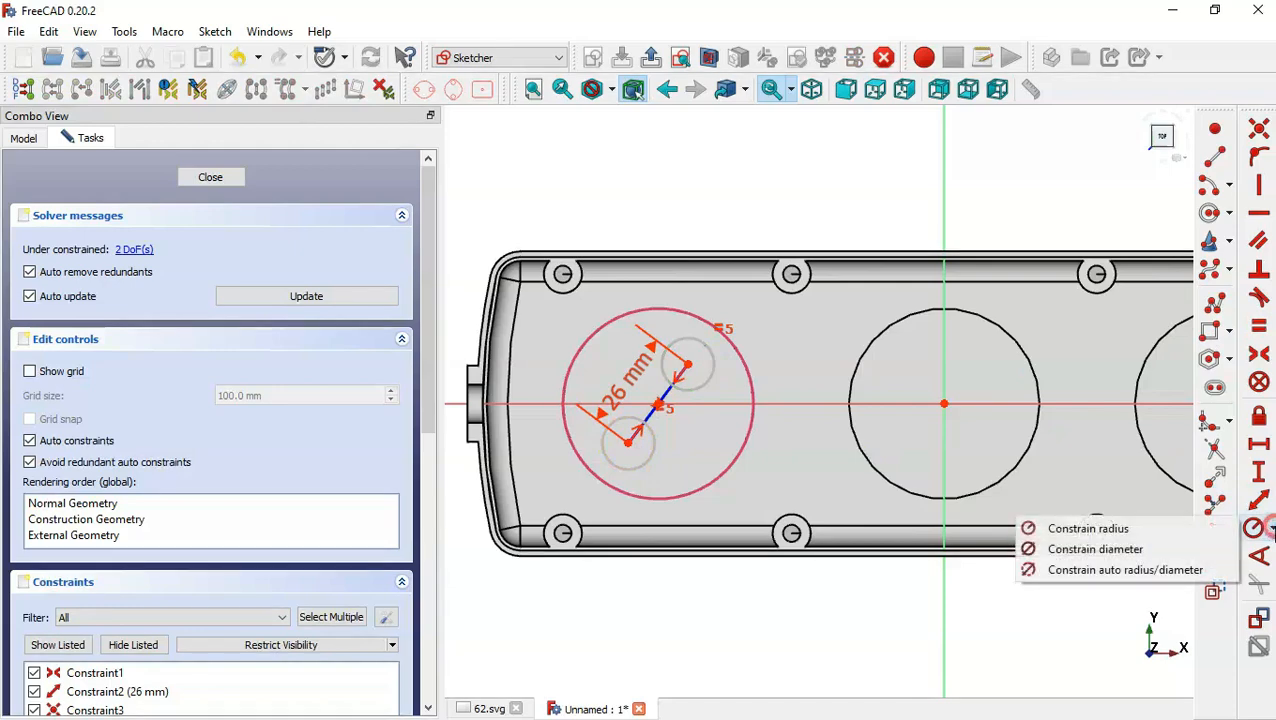
click(1134, 570)
click(694, 383)
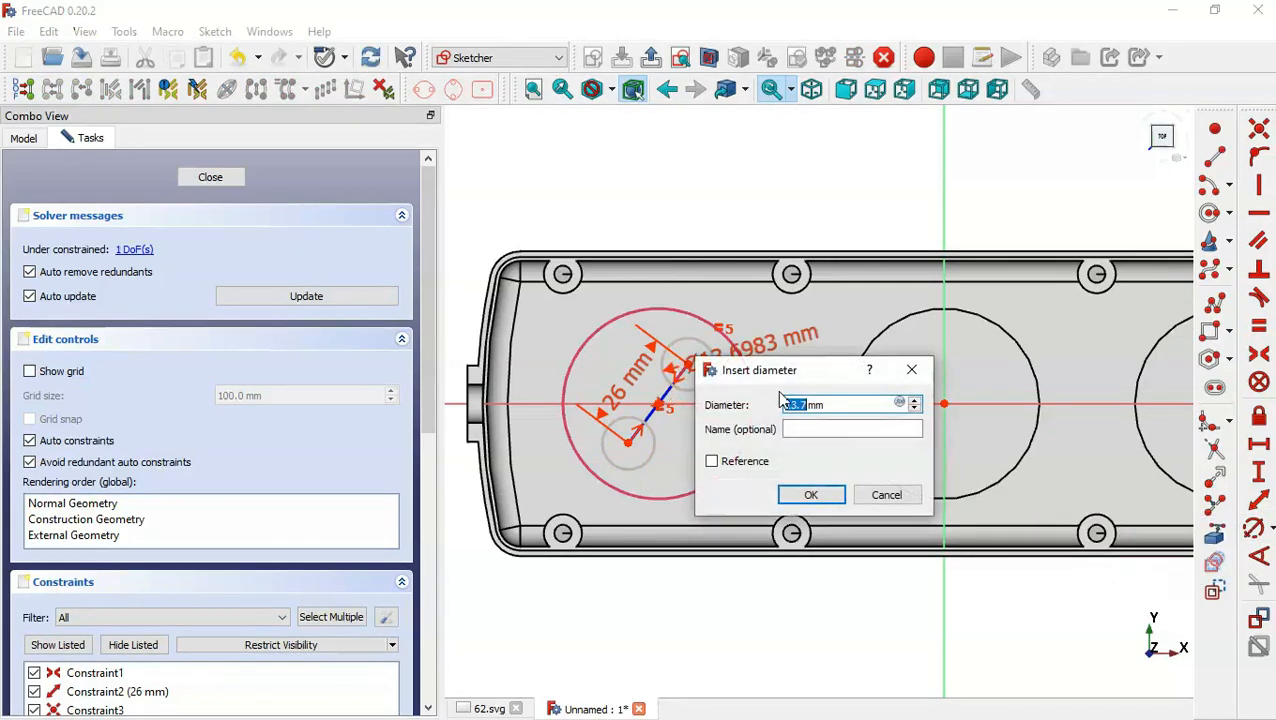
text(8)
key(Return)
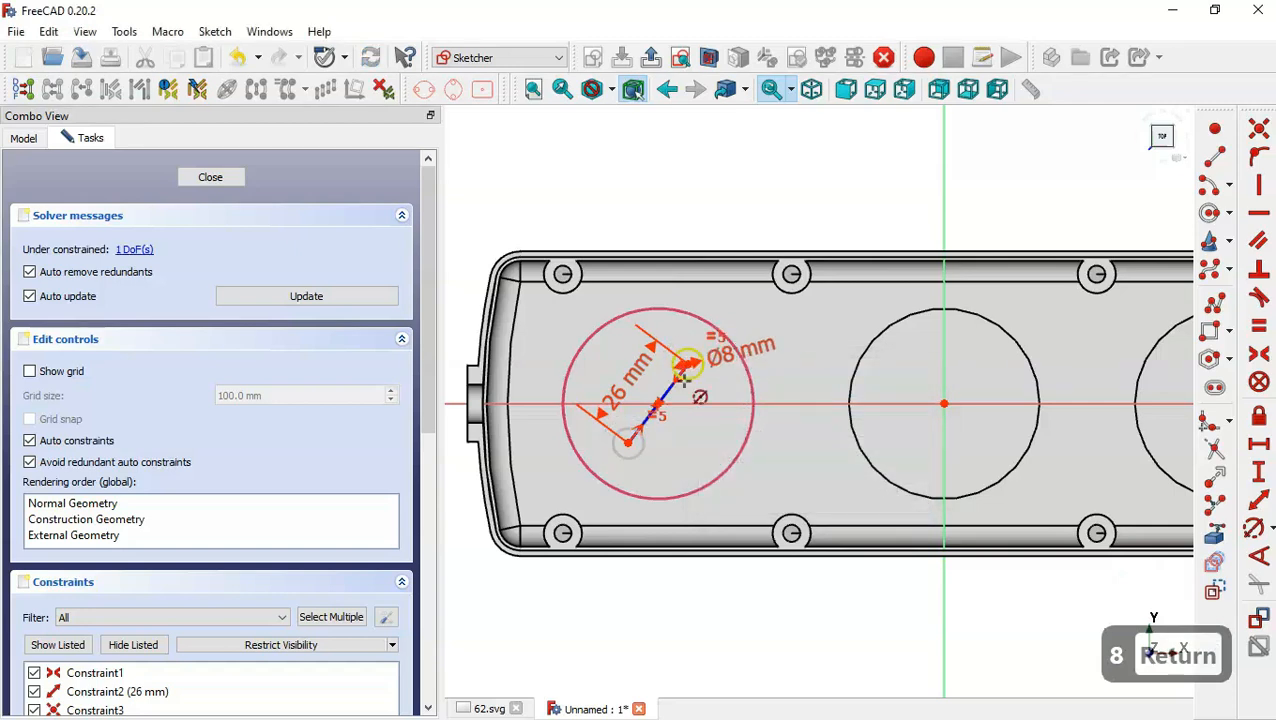
- Set the angle between the construction line and the horizontal axis to 45° and hide all listed constraints
scroll(684, 385, up, 2)
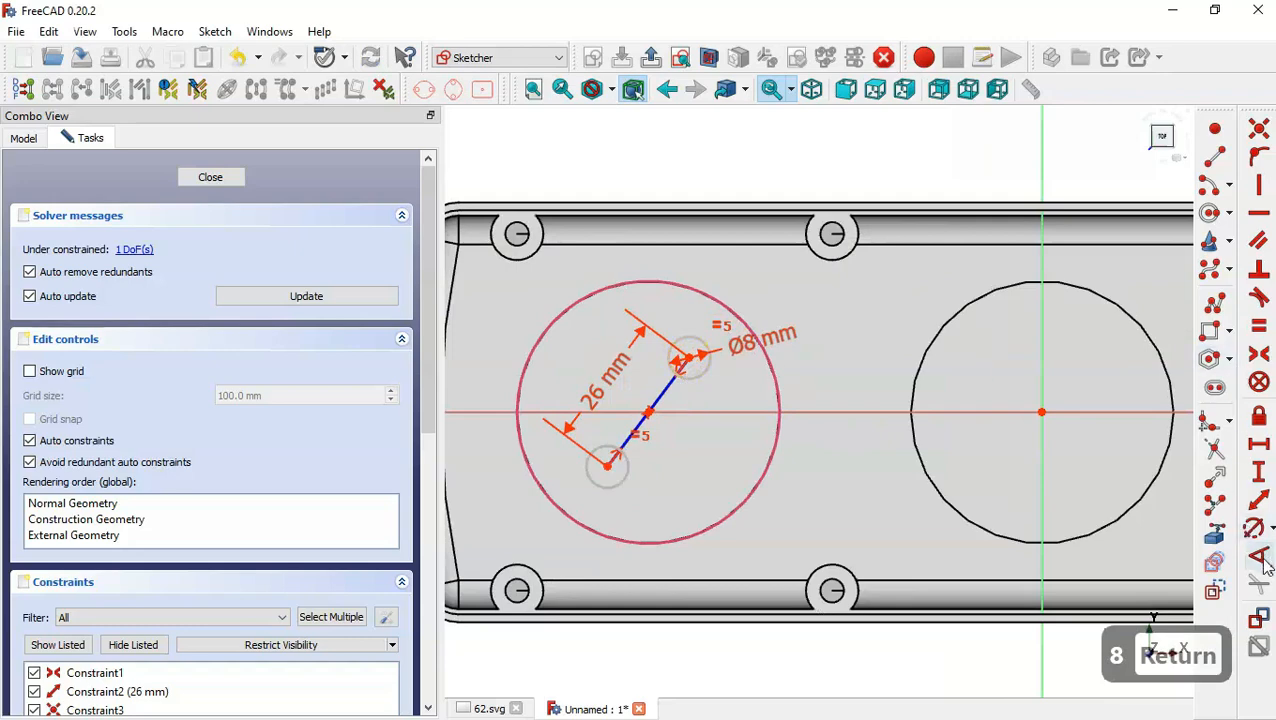
click(1259, 556)
click(670, 386)
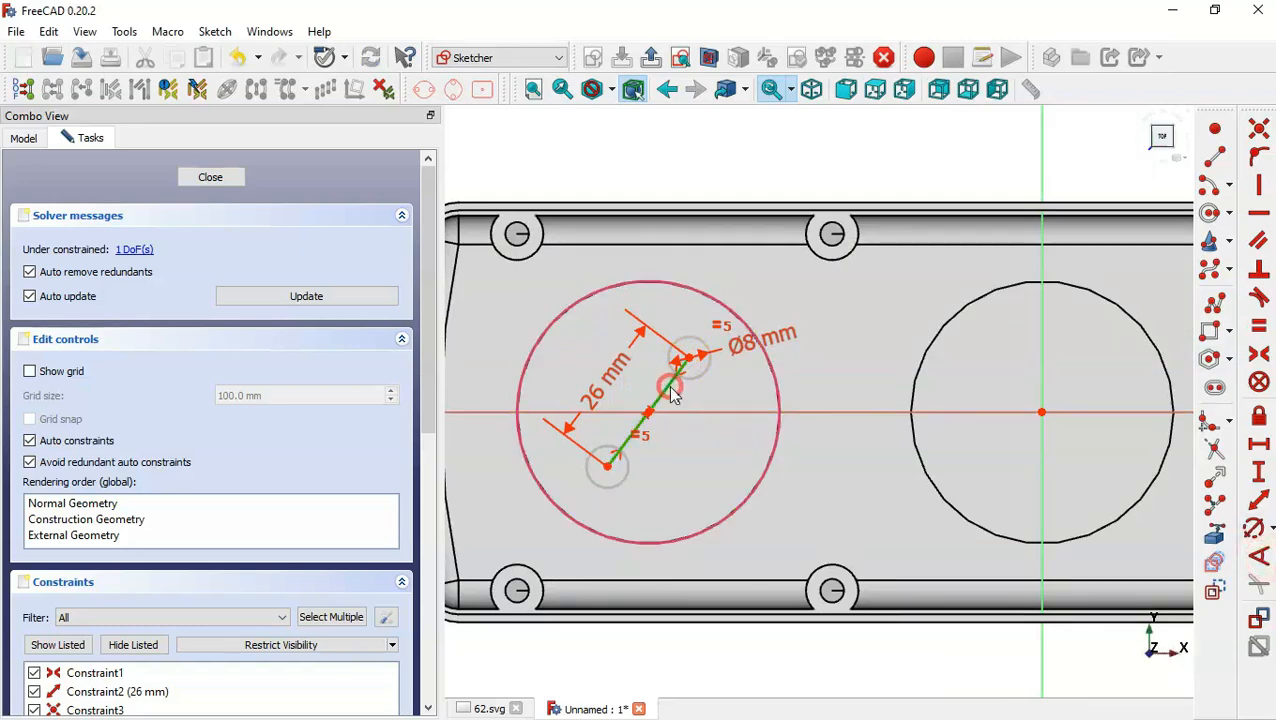
click(700, 410)
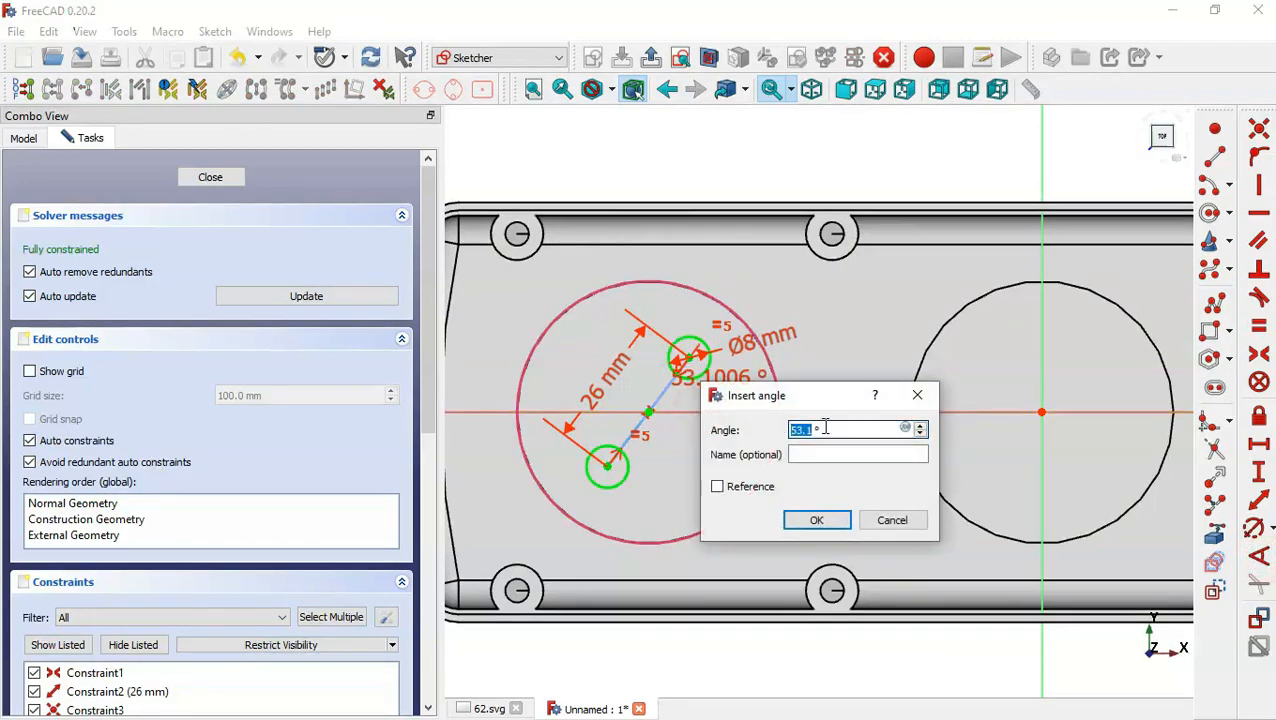
text(45)
key(Return)
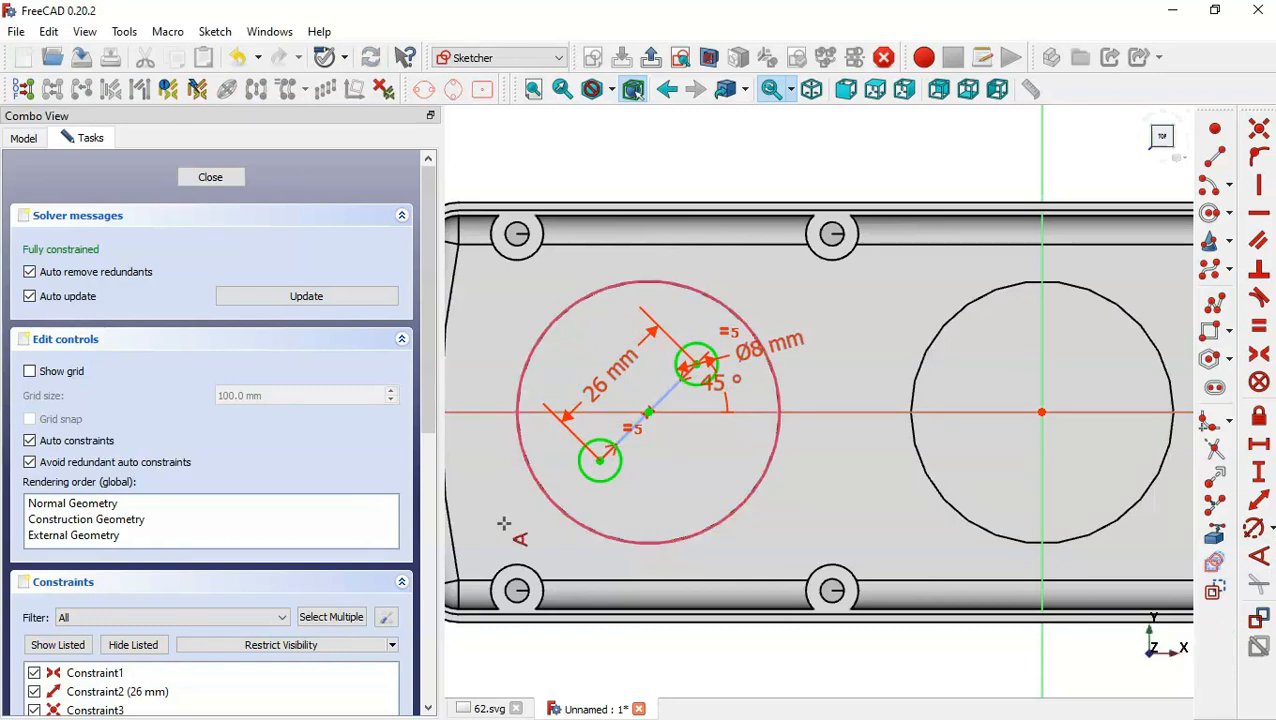
click(140, 645)
- Draw a second diagonal line about 44 mm long inside the left circle, falling at about 44.3° across the first line
scroll(742, 475, down, 2)
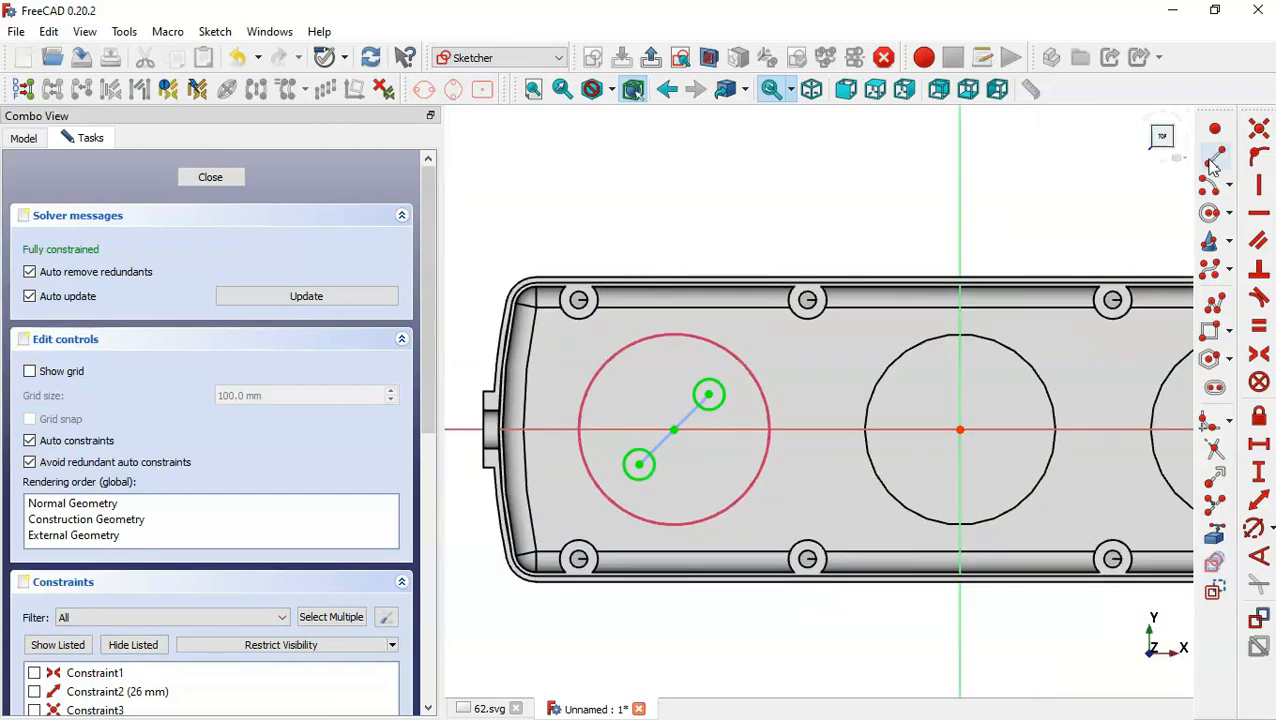
click(1214, 158)
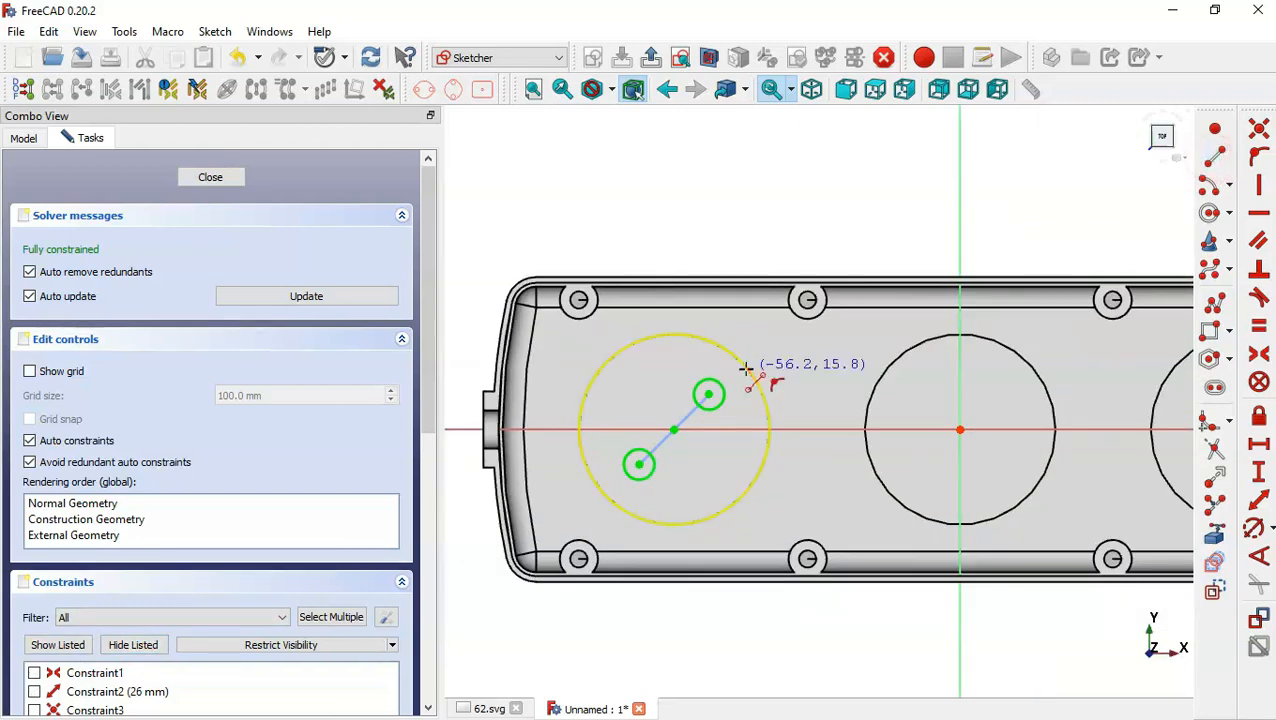
key(ctrl+Tab)
key(ctrl+Tab)
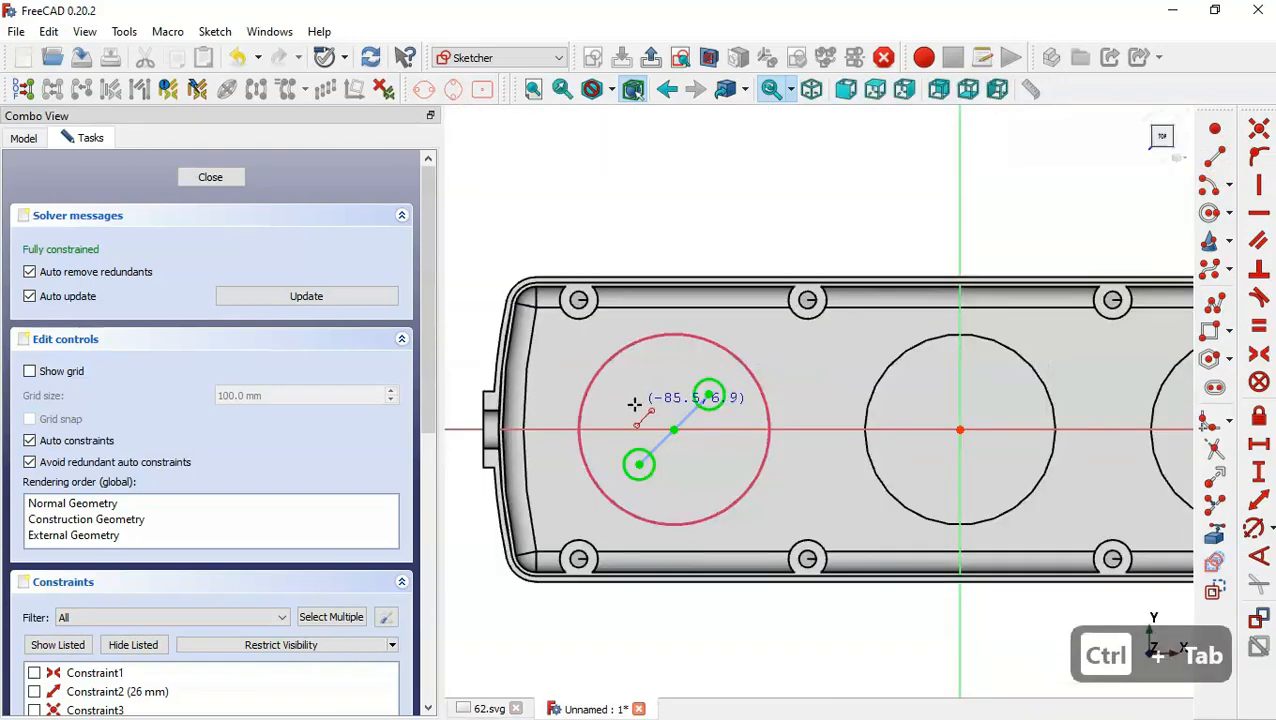
click(614, 370)
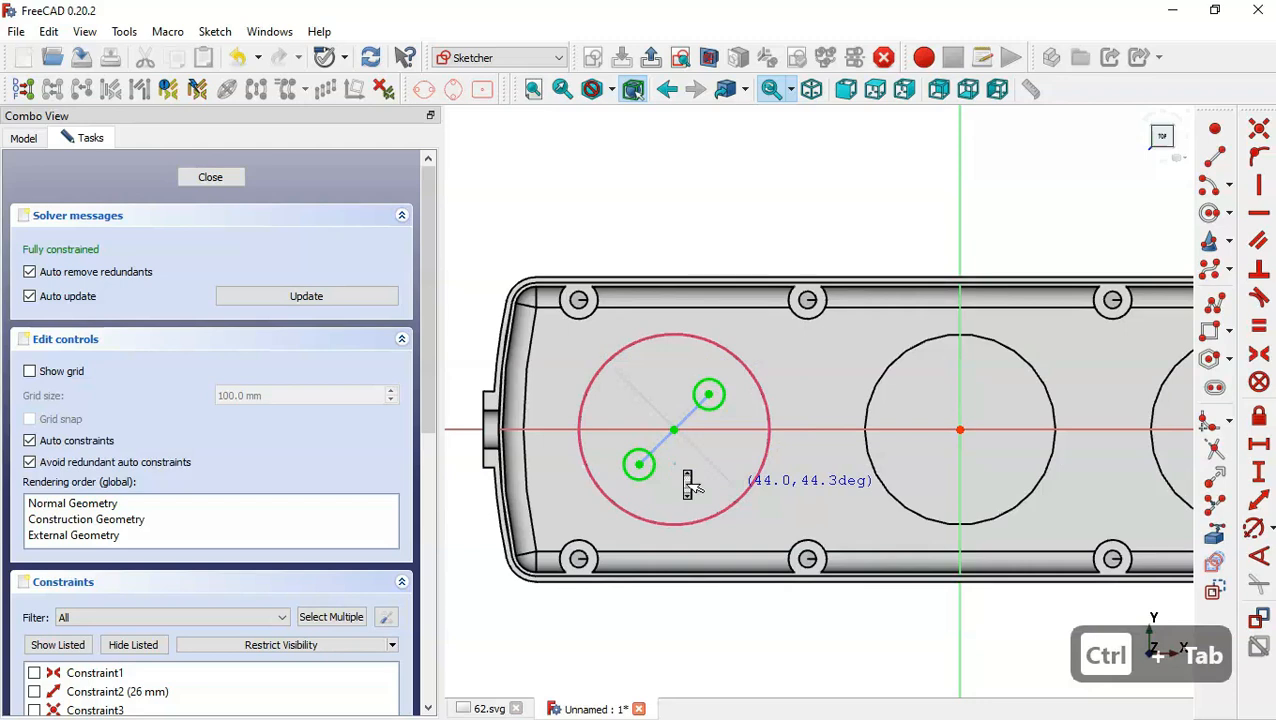
scroll(688, 484, up, 1)
click(732, 485)
key(Escape)
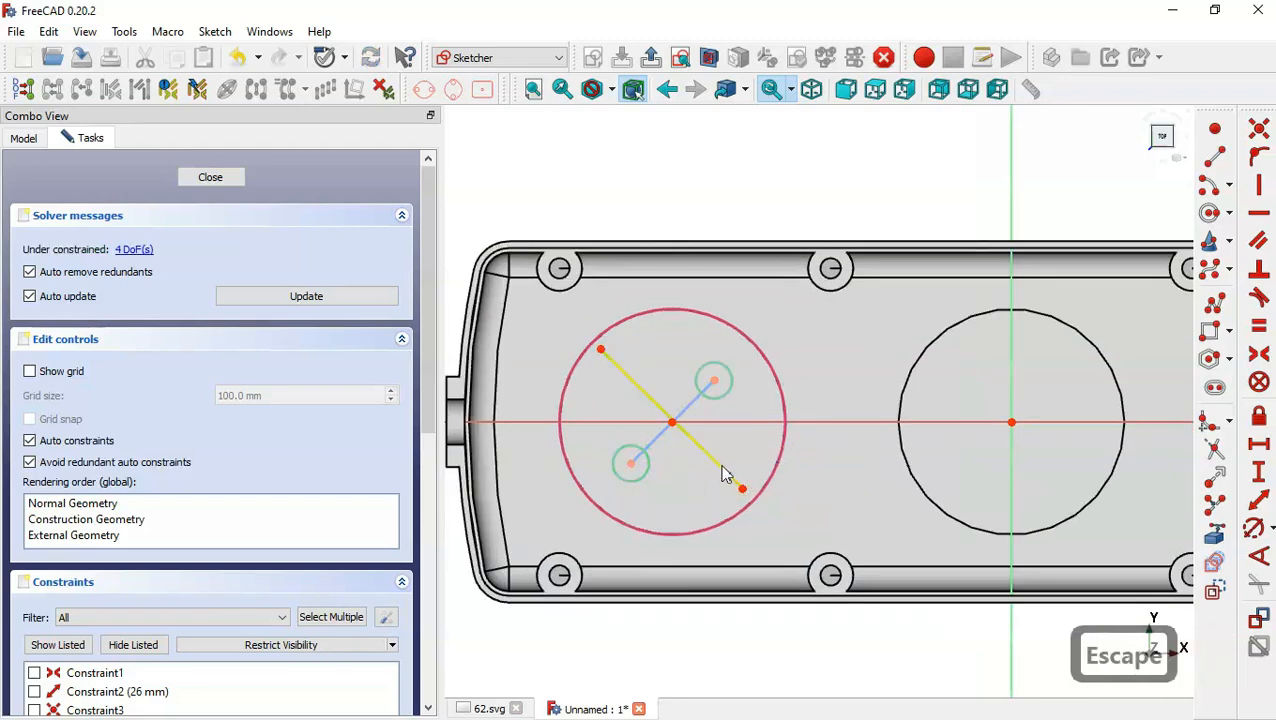
- Turn the second diagonal line into construction geometry and constrain the left circle's centre point onto it
click(725, 475)
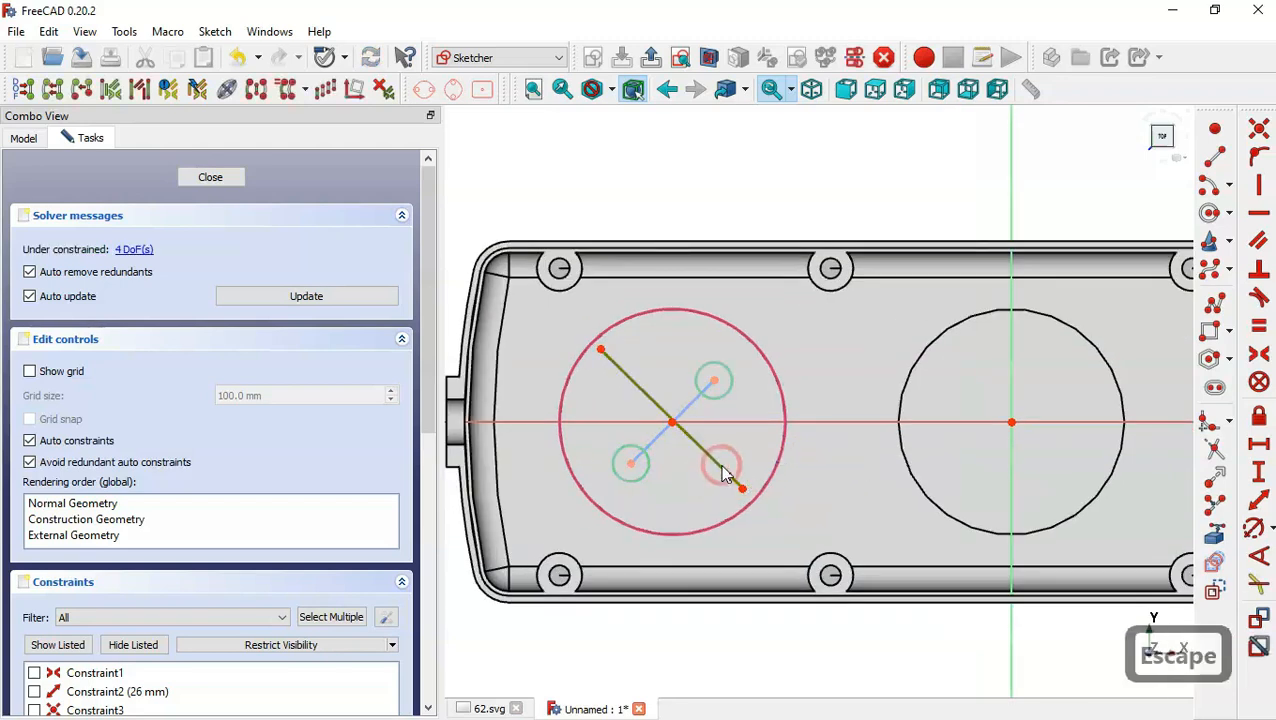
click(1215, 590)
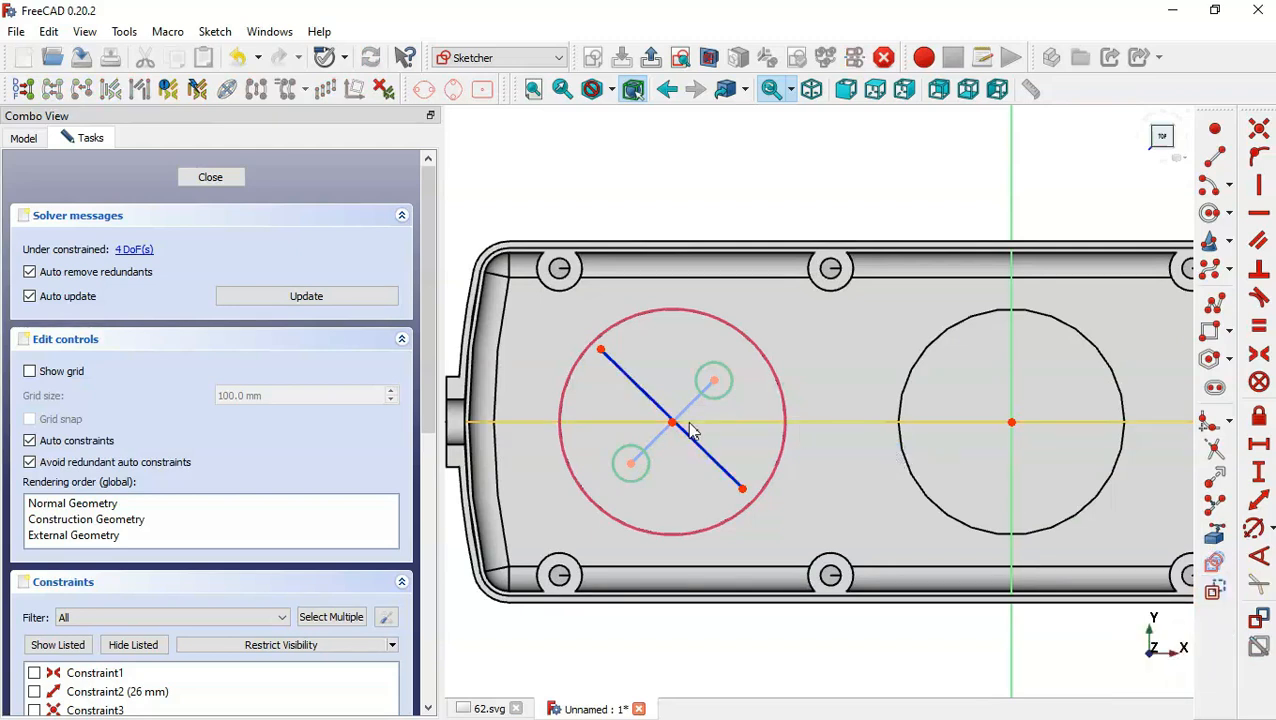
drag(686, 432, 663, 451)
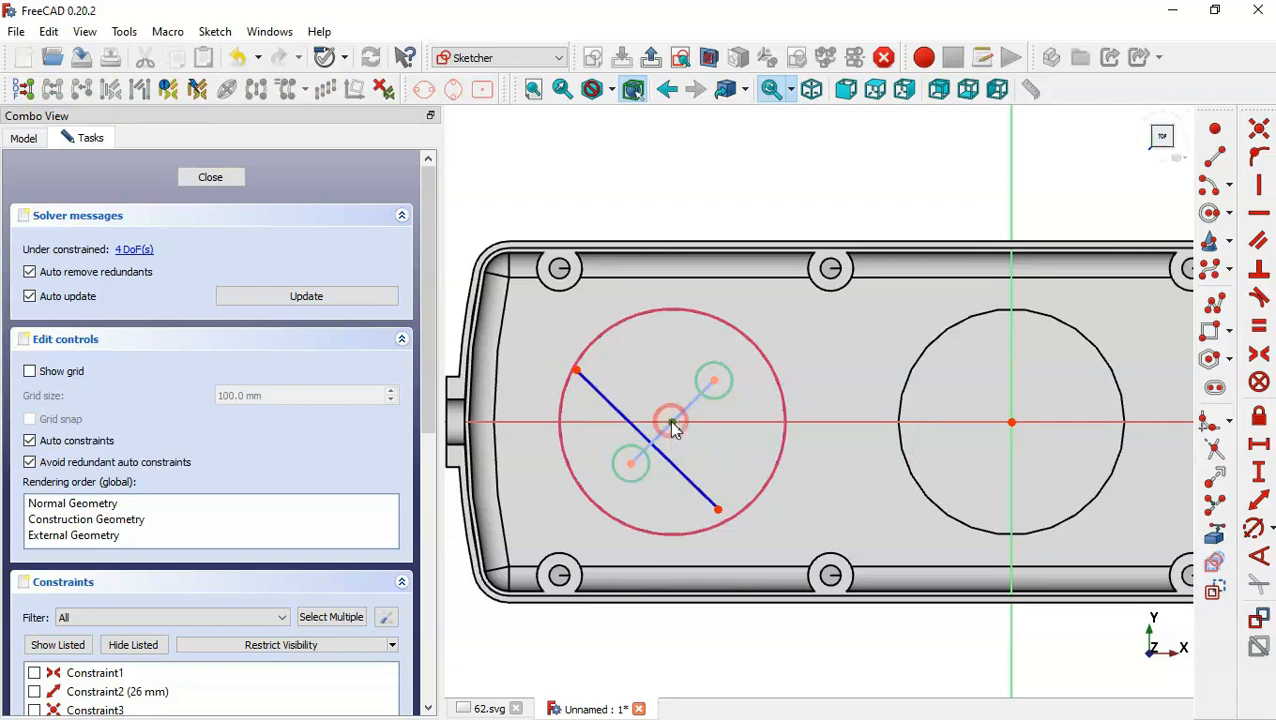
click(671, 421)
click(675, 472)
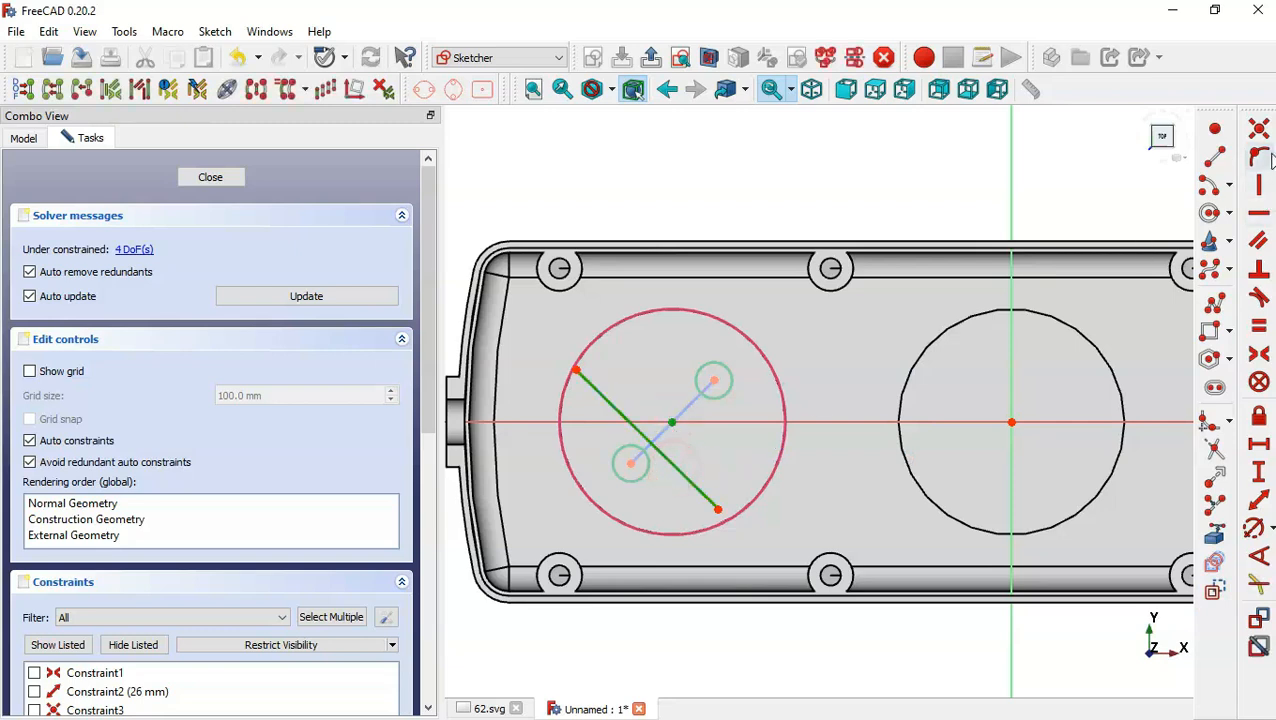
click(1261, 159)
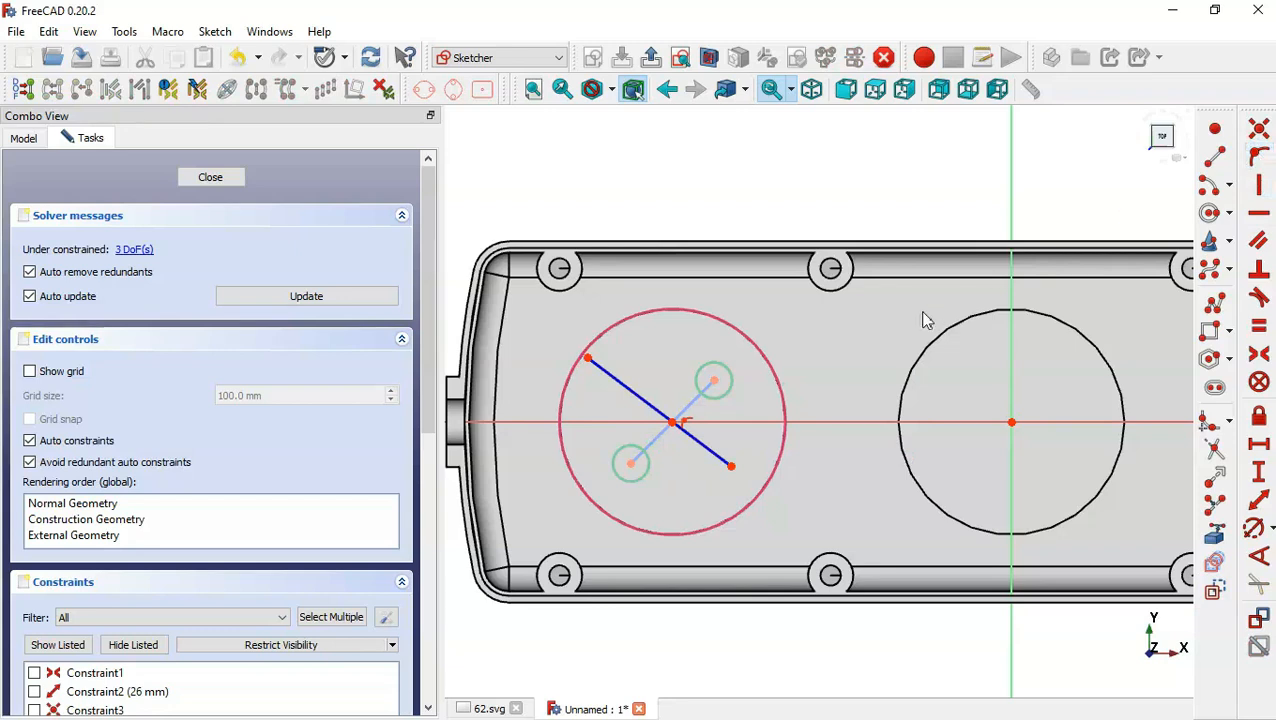
- Make the second diagonal's two endpoints symmetric about the left circle's centre
click(1258, 383)
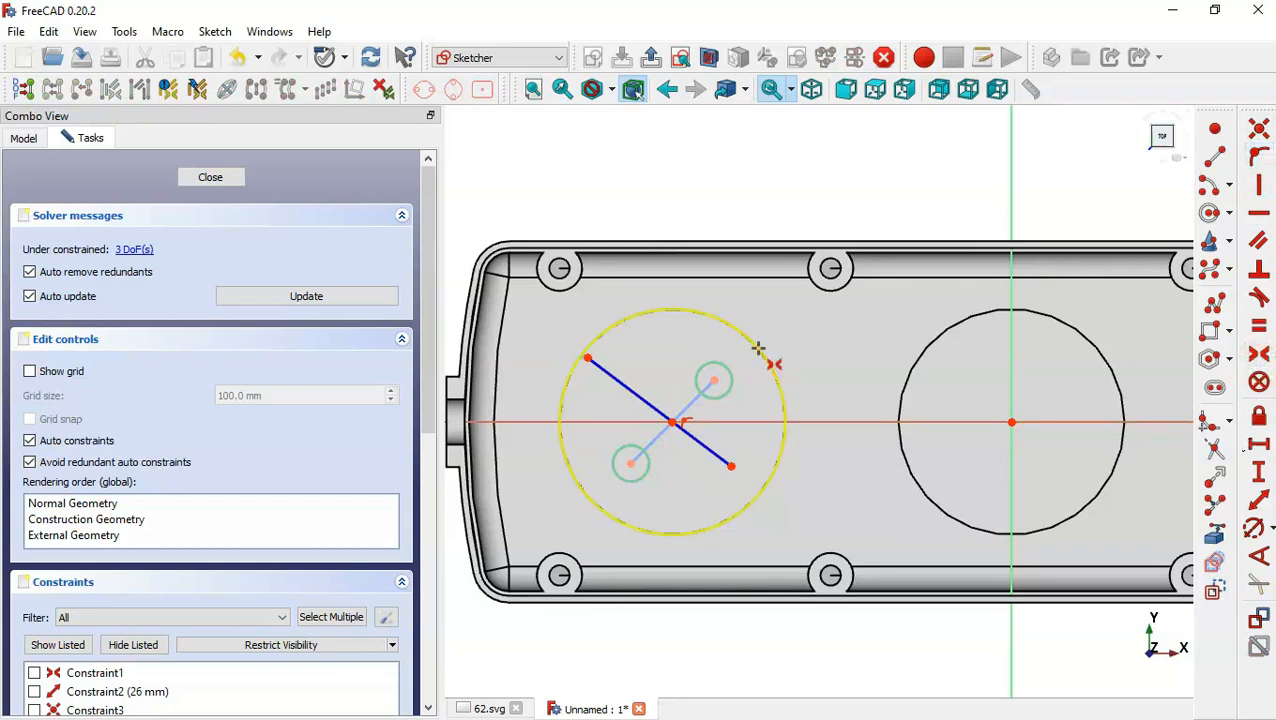
click(589, 358)
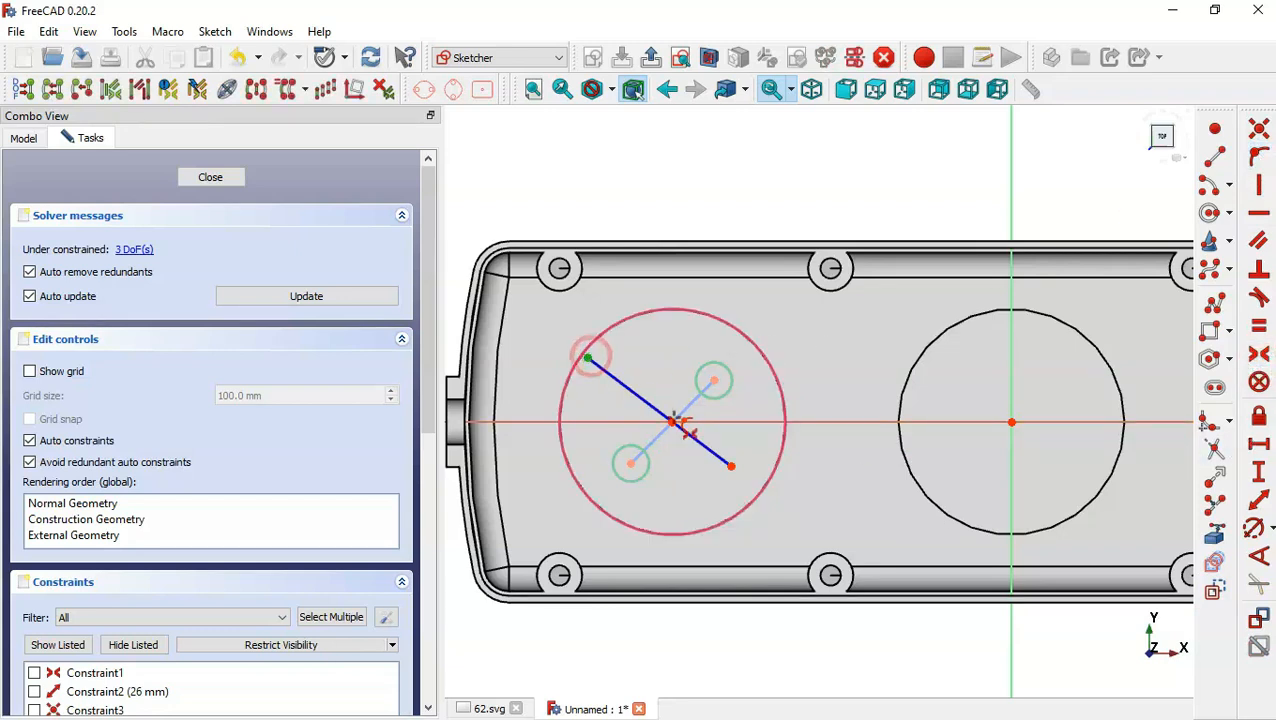
click(731, 466)
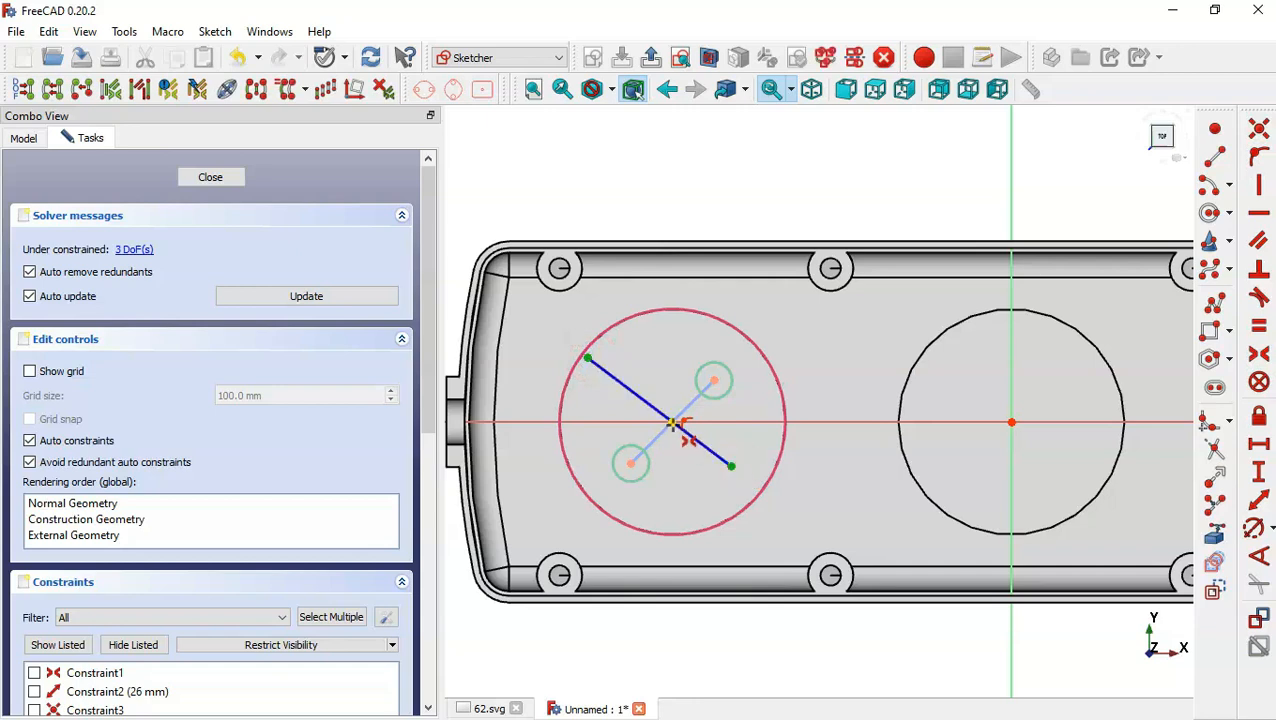
click(673, 424)
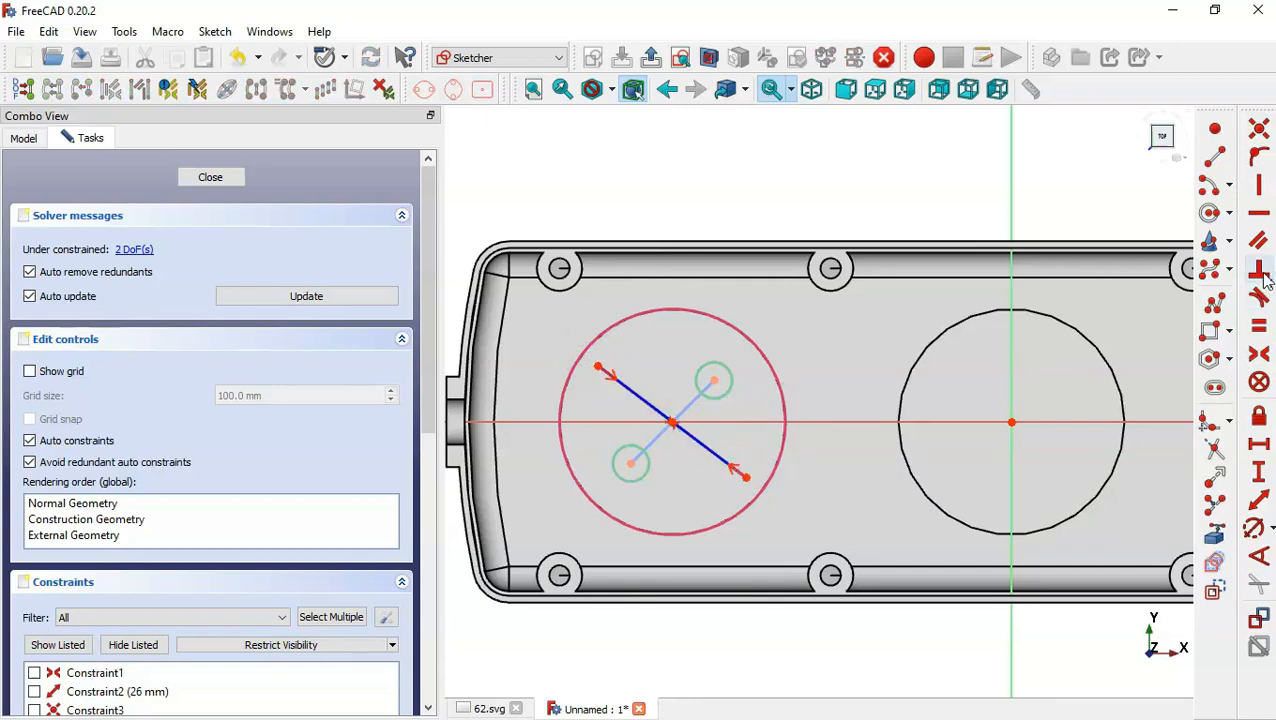
- Constrain the two construction diagonals perpendicular and shorten the second one towards the circle's centre
click(1262, 276)
click(686, 402)
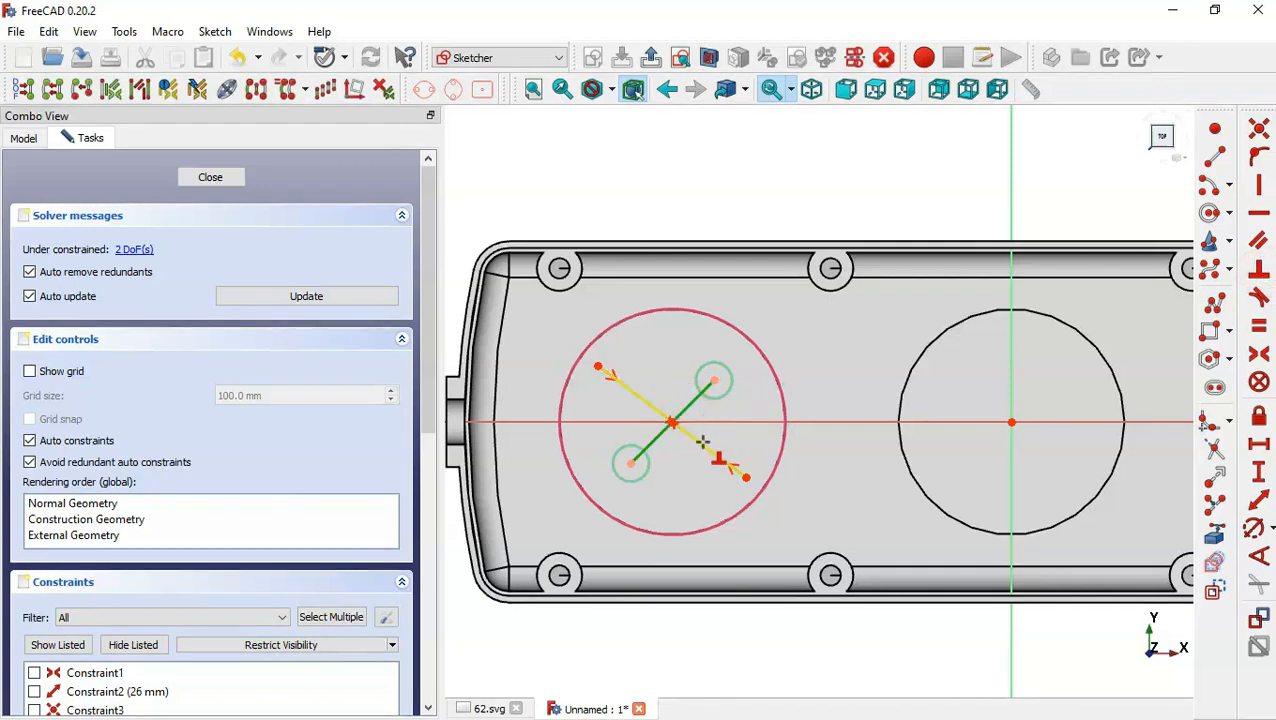
click(702, 441)
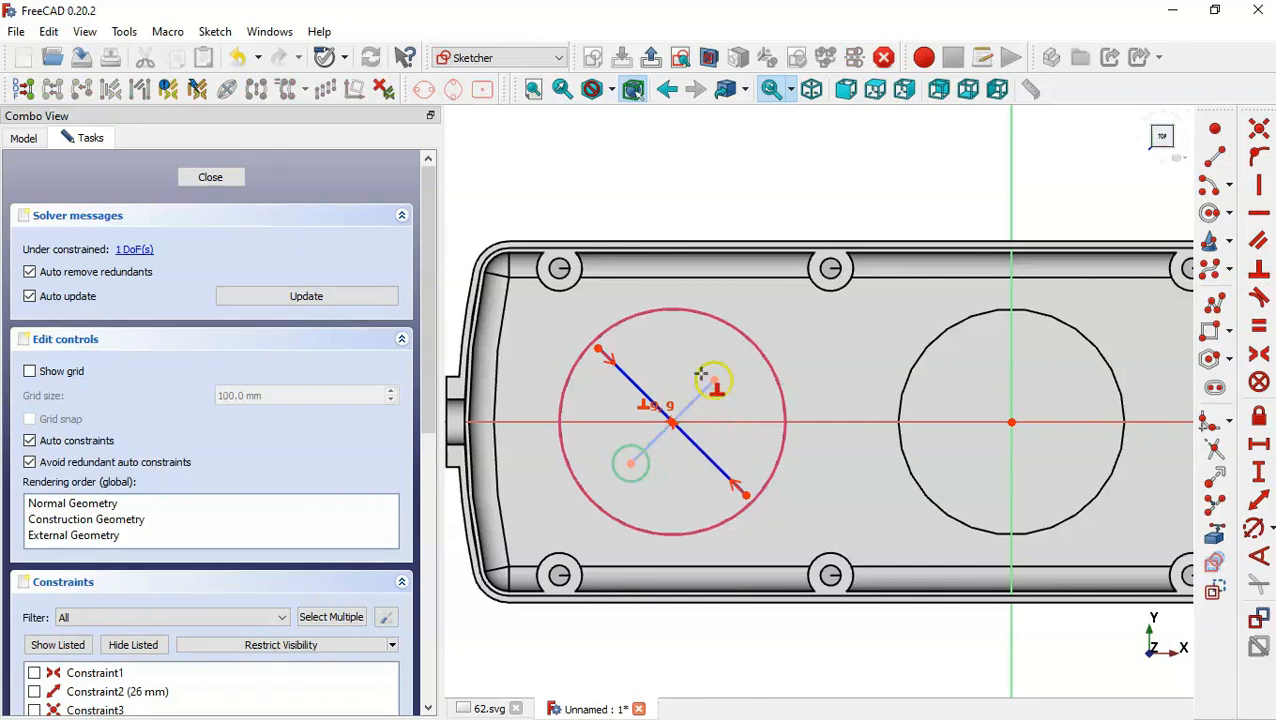
key(Escape)
drag(603, 358, 631, 381)
- Draw a rectangle about 35.7 by 7.5 mm across the upper-left edge of the left circle
click(1214, 330)
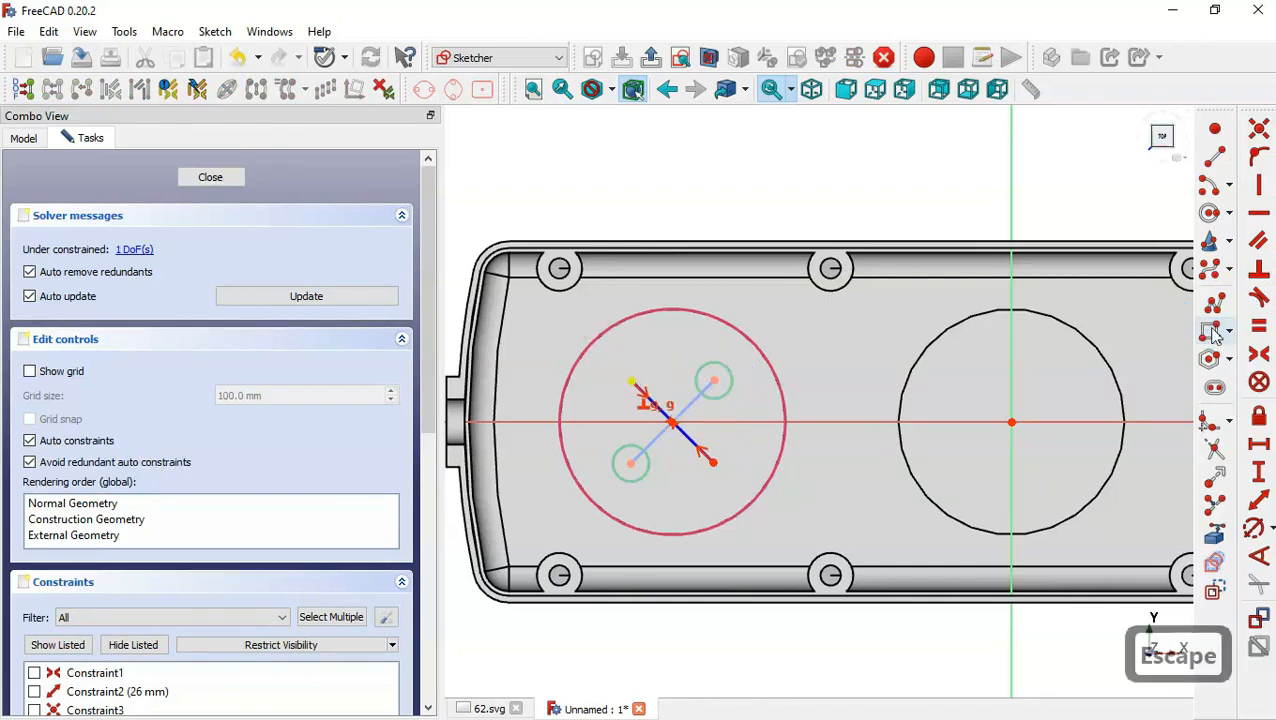
click(508, 317)
click(673, 349)
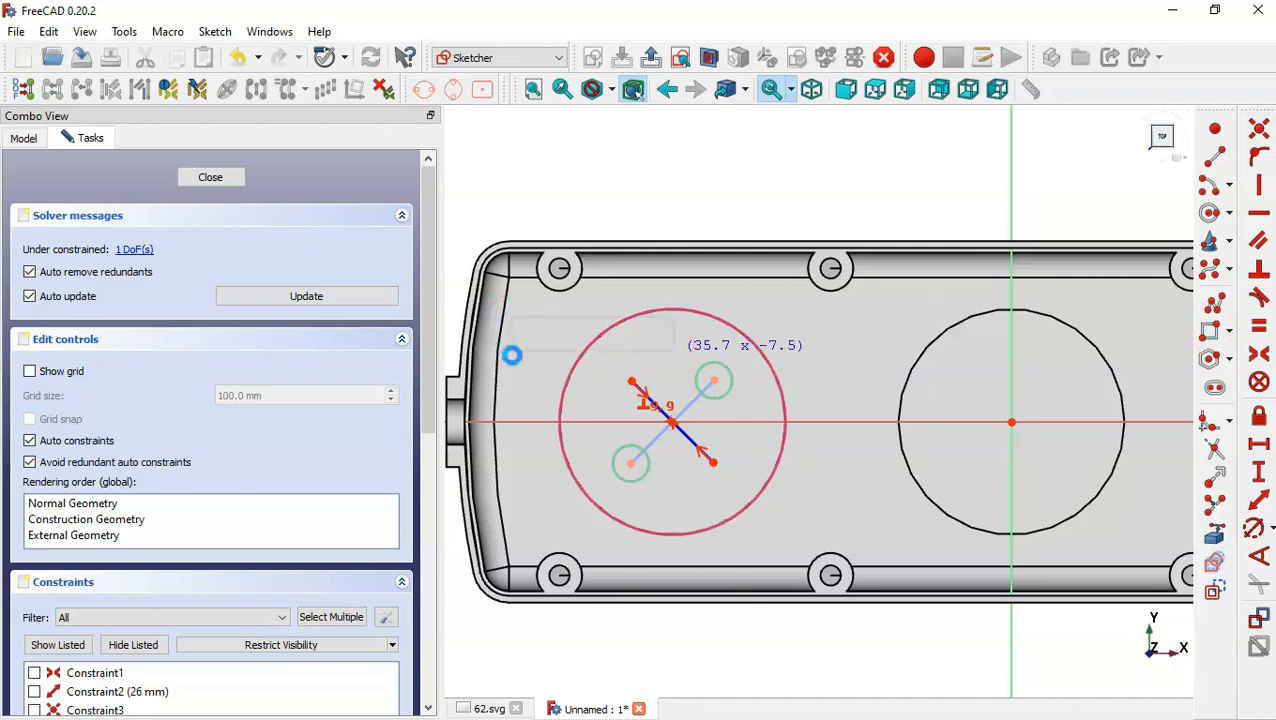
key(Escape)
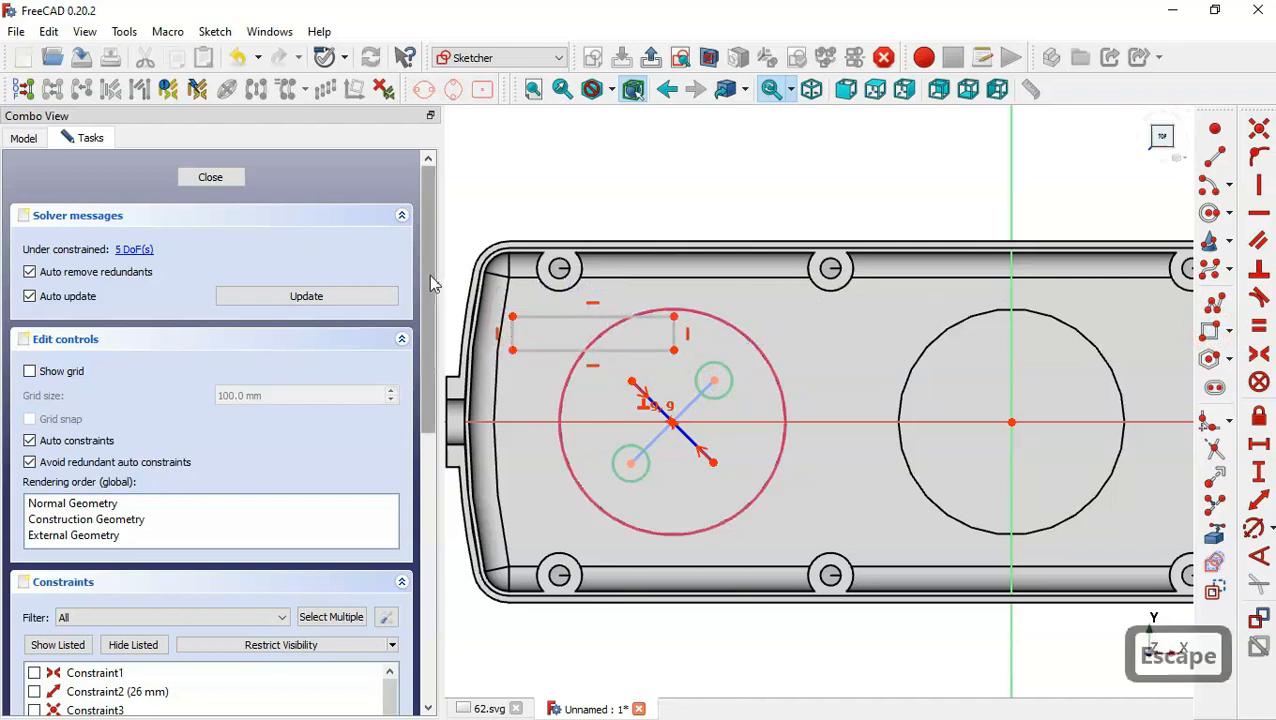
- Delete the rectangle's two horizontal and two vertical constraints
drag(427, 272, 436, 408)
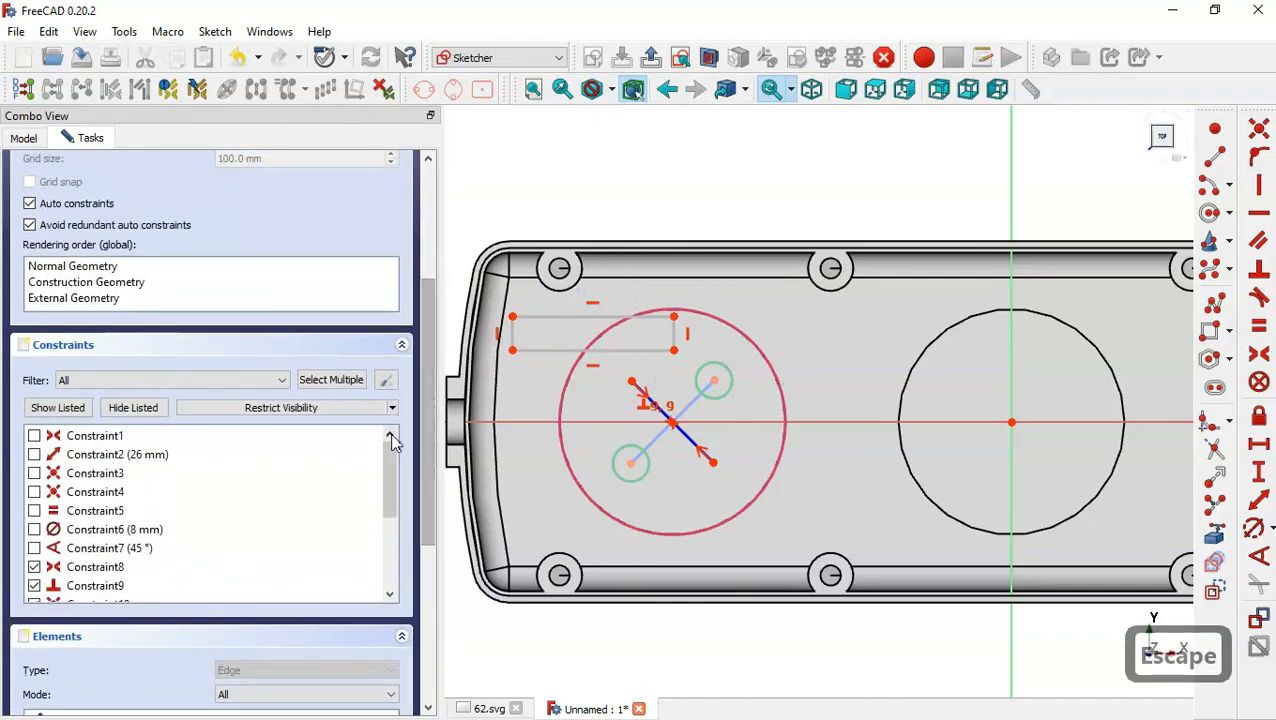
click(390, 452)
drag(392, 458, 390, 575)
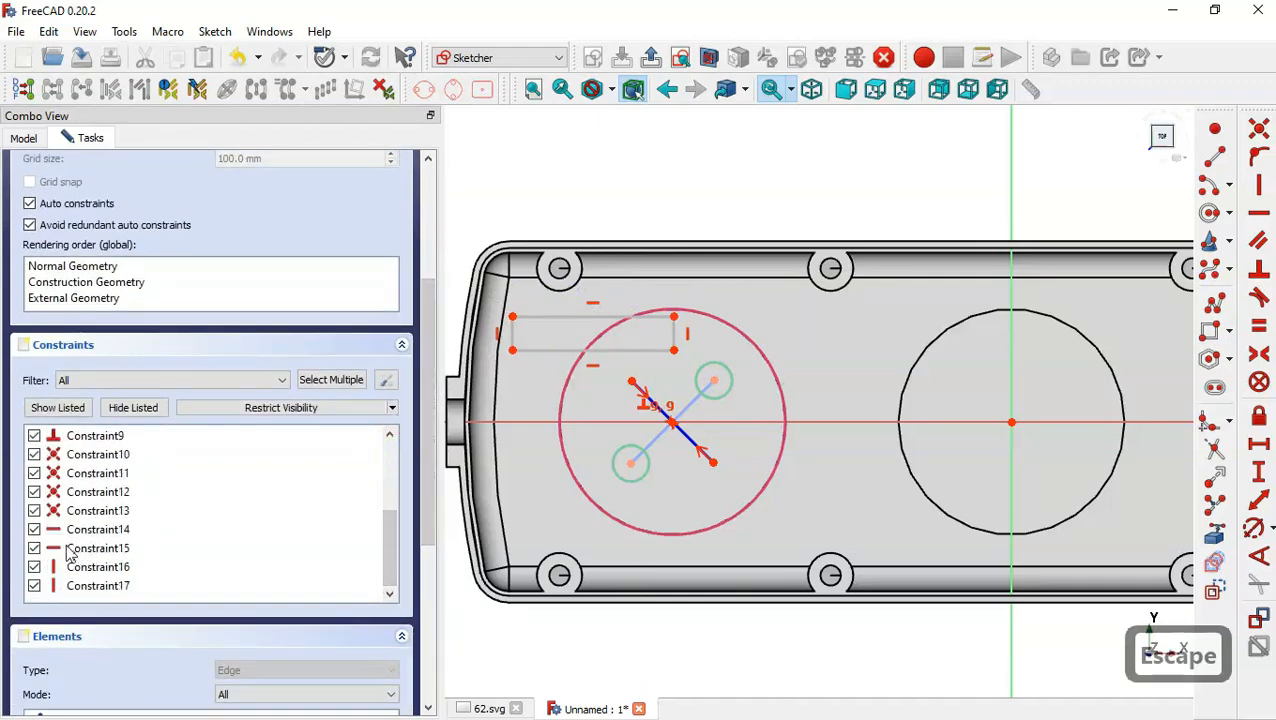
click(113, 536)
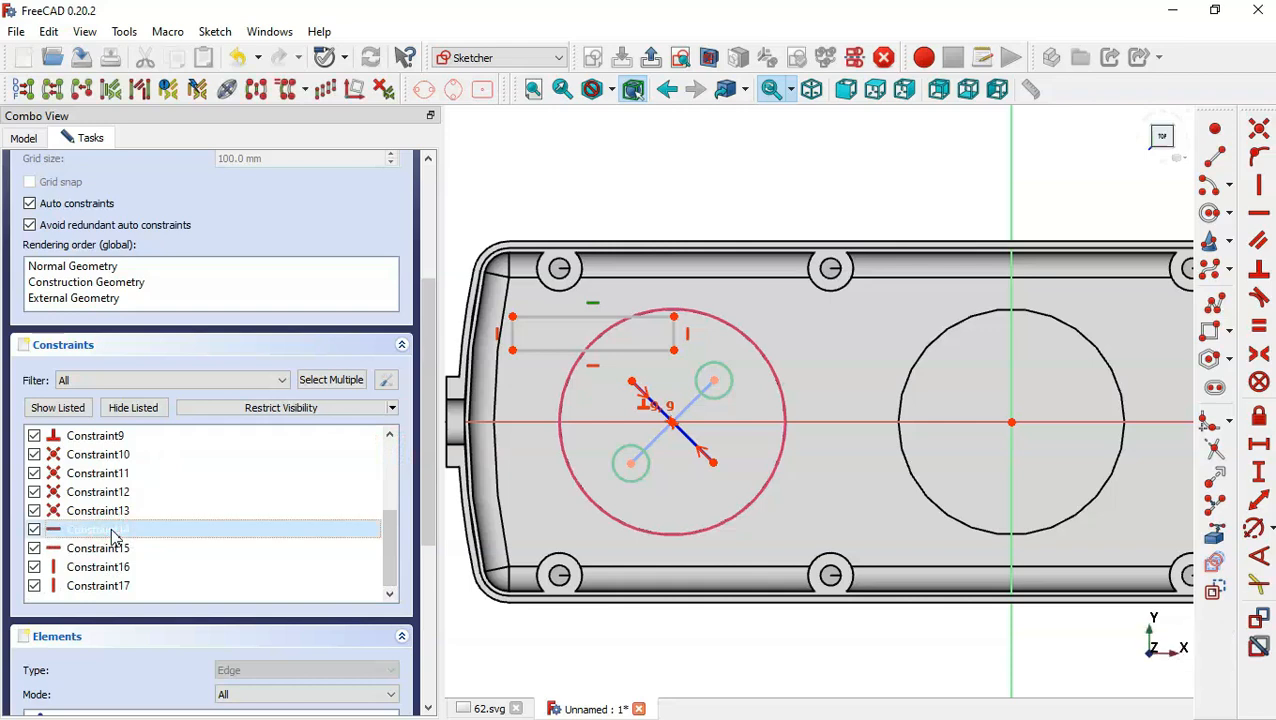
shift+click(133, 580)
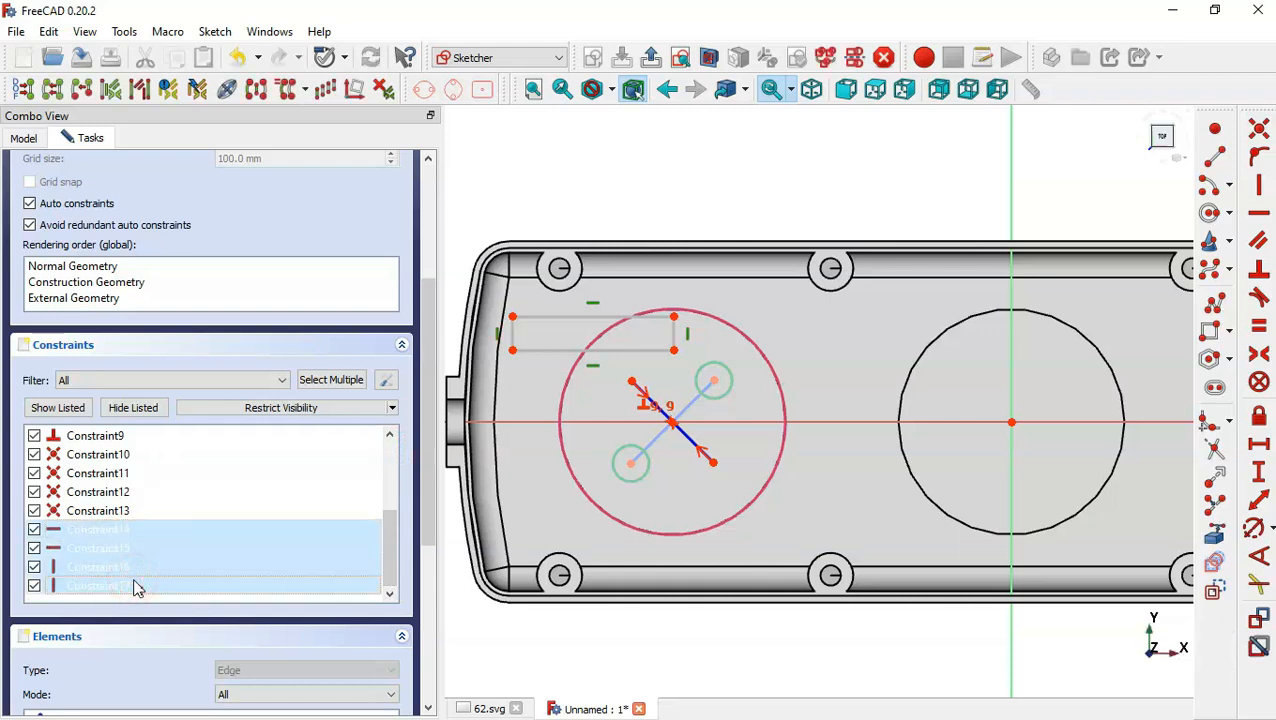
key(Delete)
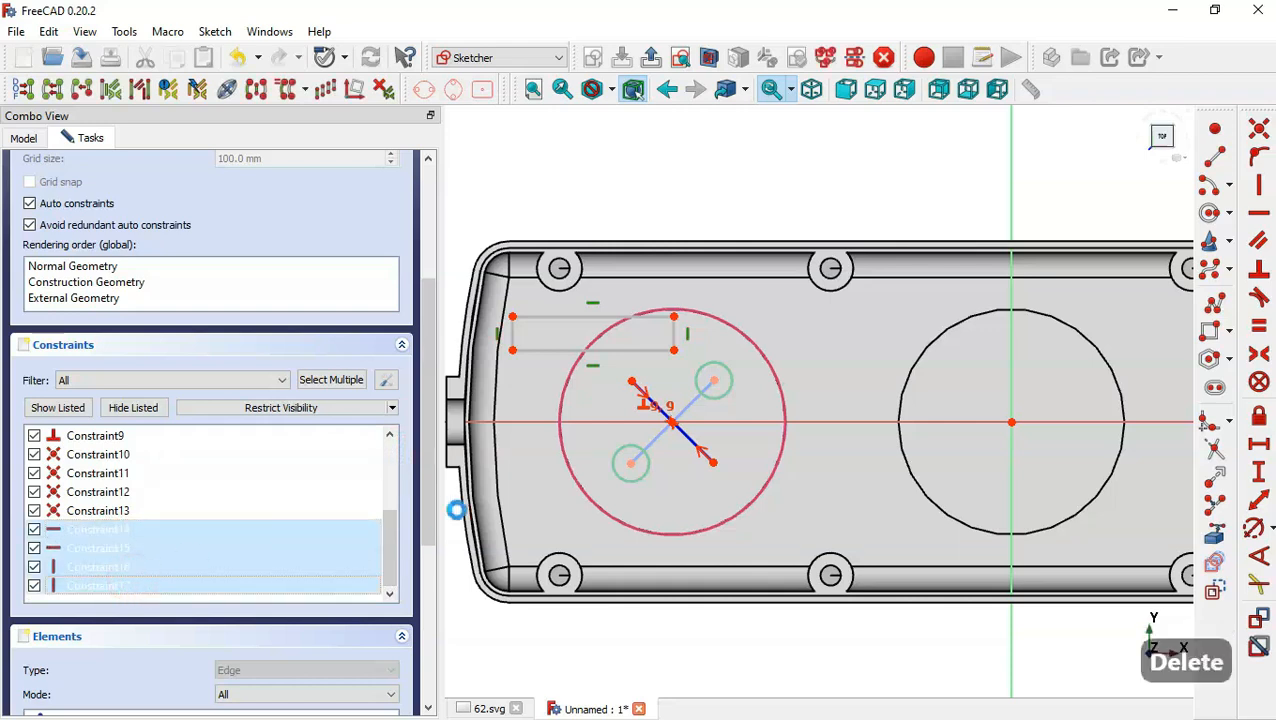
- Tilt the rectangle by moving two opposite corners and constrain its adjacent sides perpendicular at three corners
mouse_move(674, 351)
mouse_down()
mouse_move(632, 407)
mouse_move(607, 399)
mouse_move(620, 410)
mouse_up()
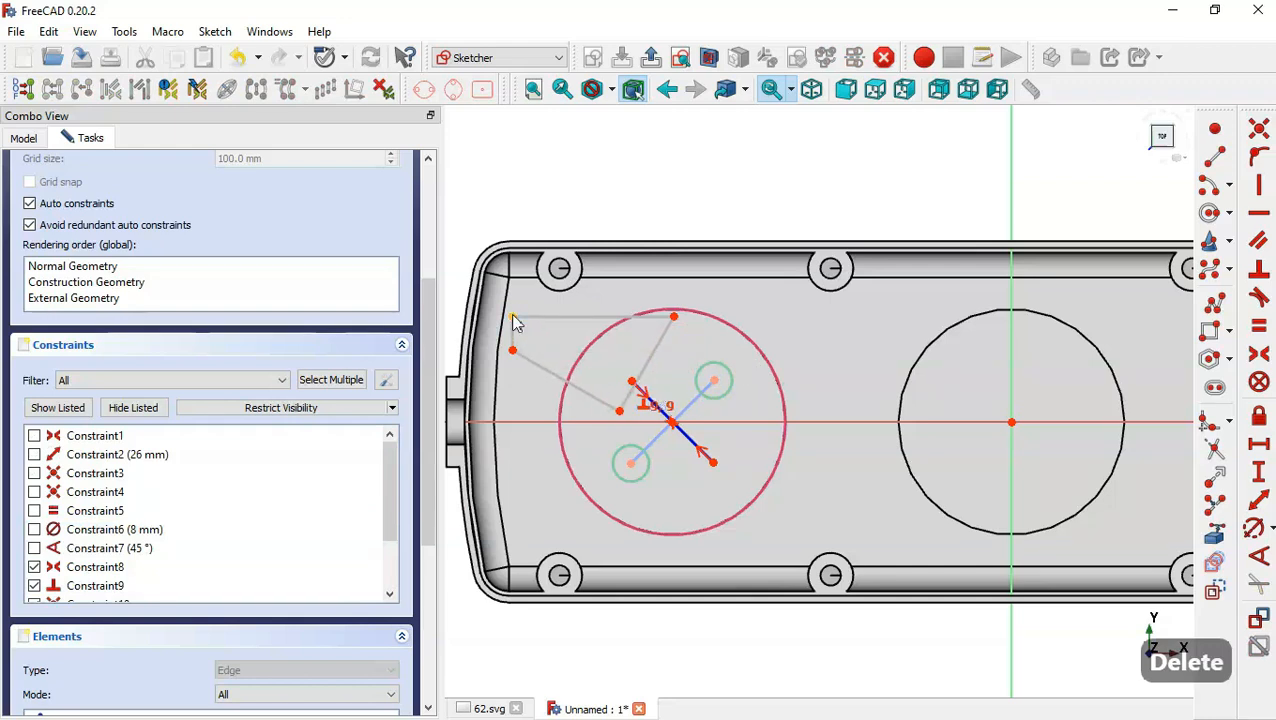
drag(513, 317, 593, 286)
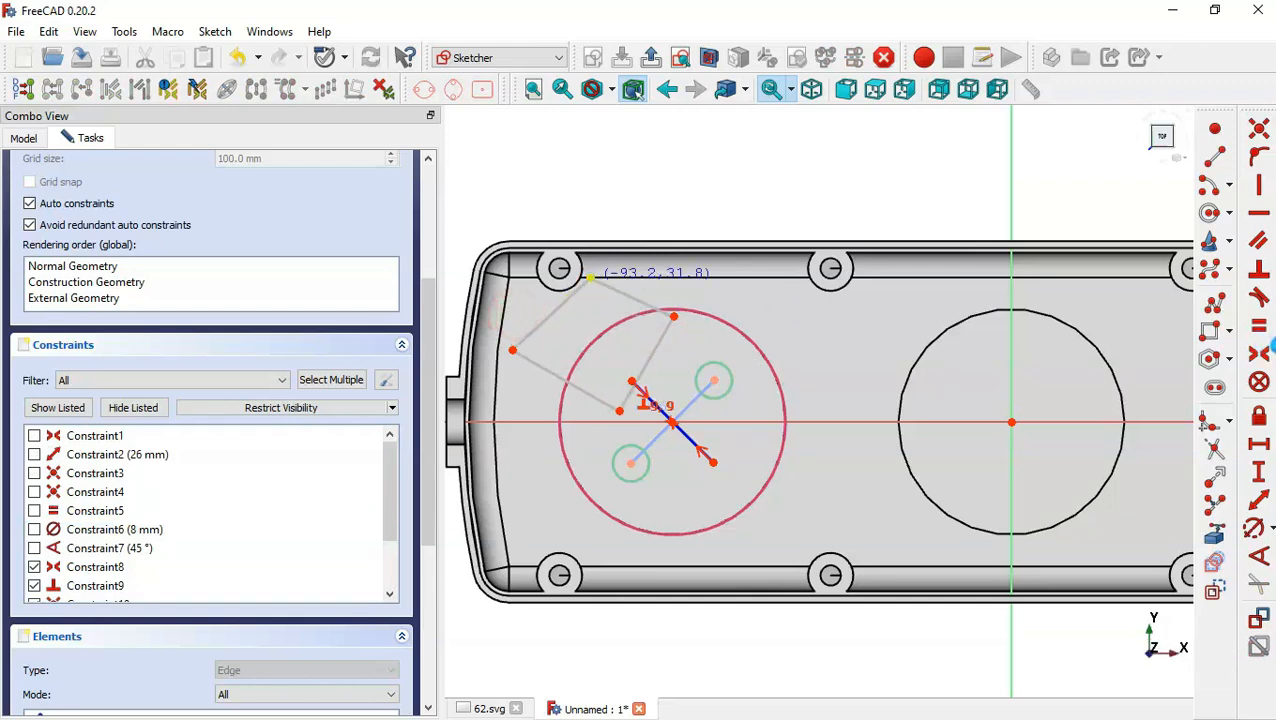
click(1261, 272)
click(644, 299)
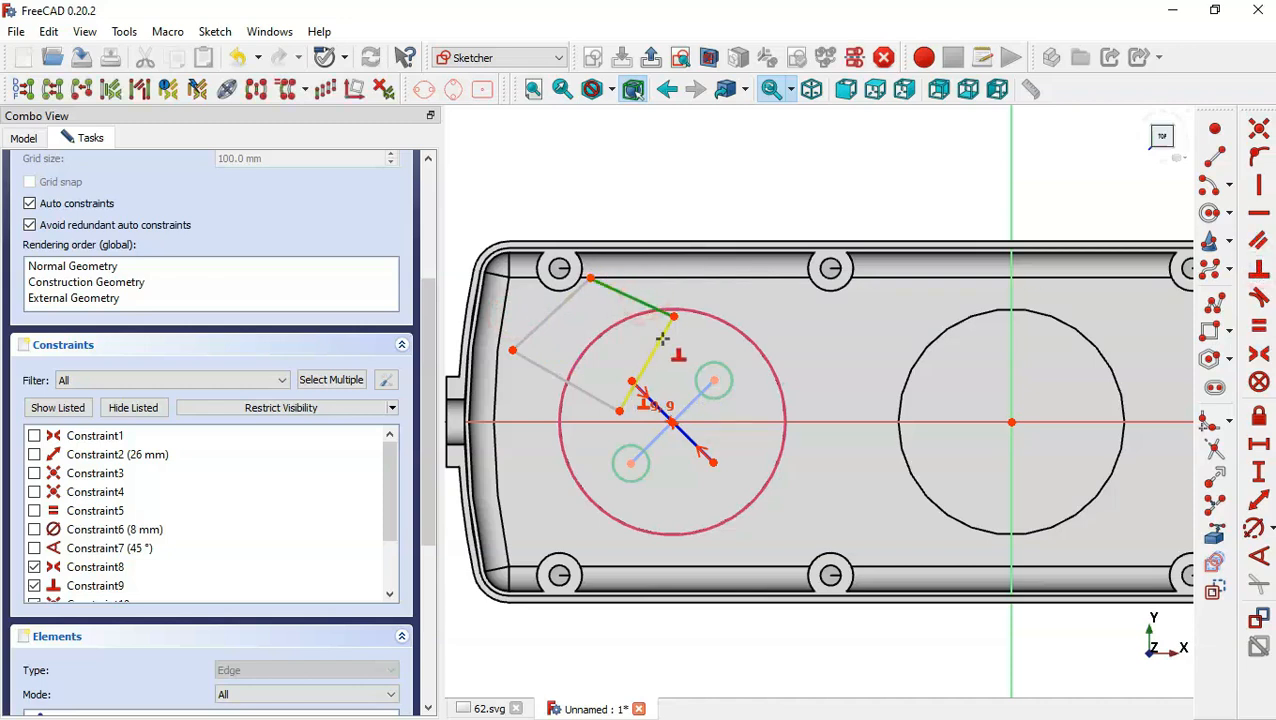
click(661, 336)
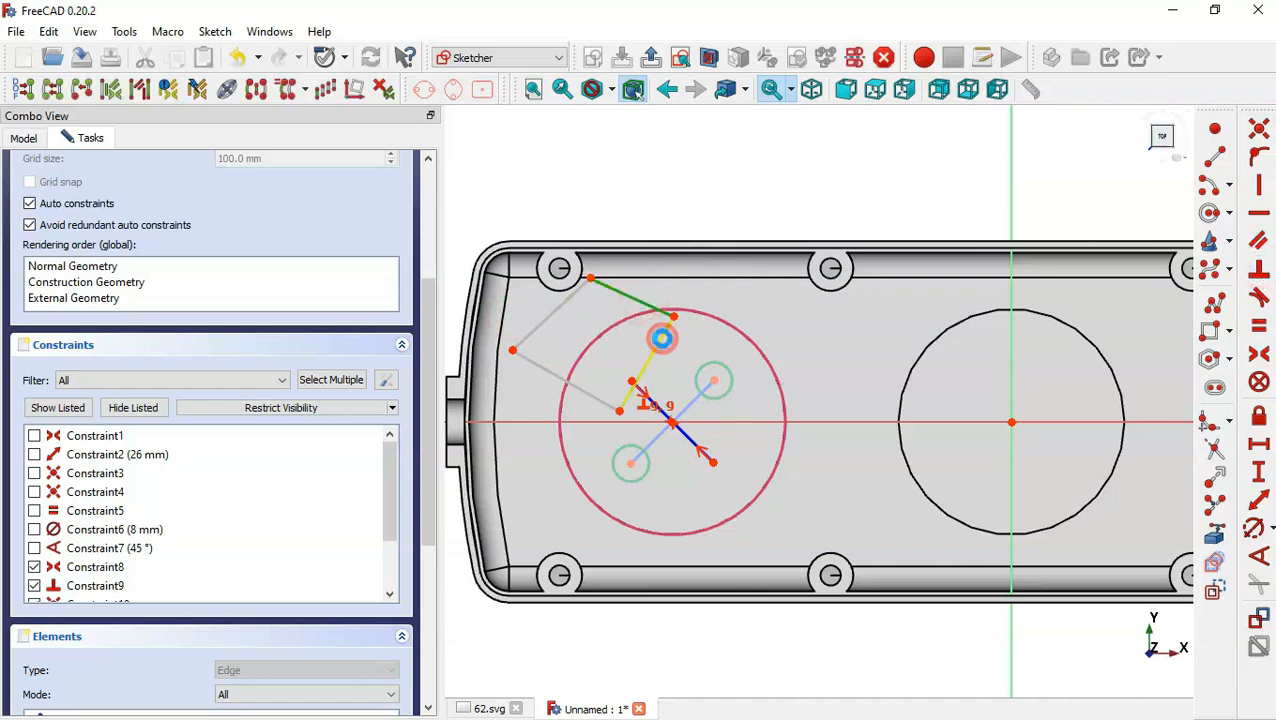
click(539, 321)
click(535, 364)
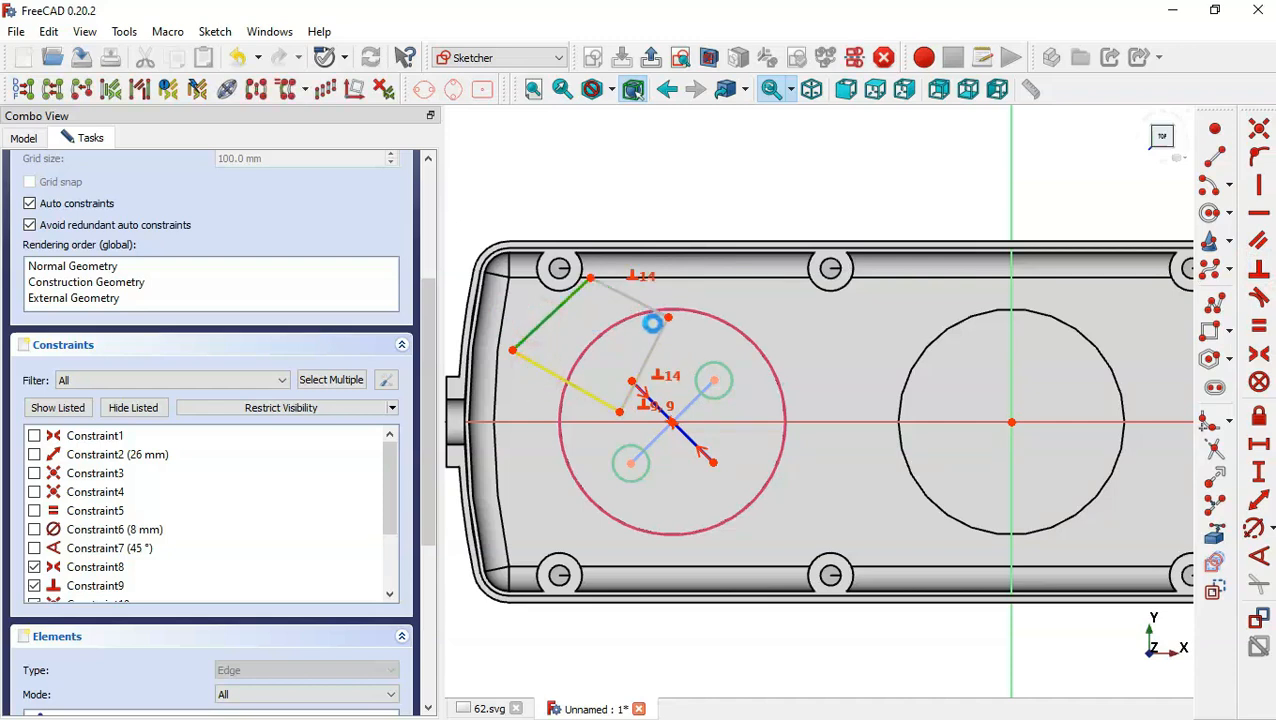
click(651, 307)
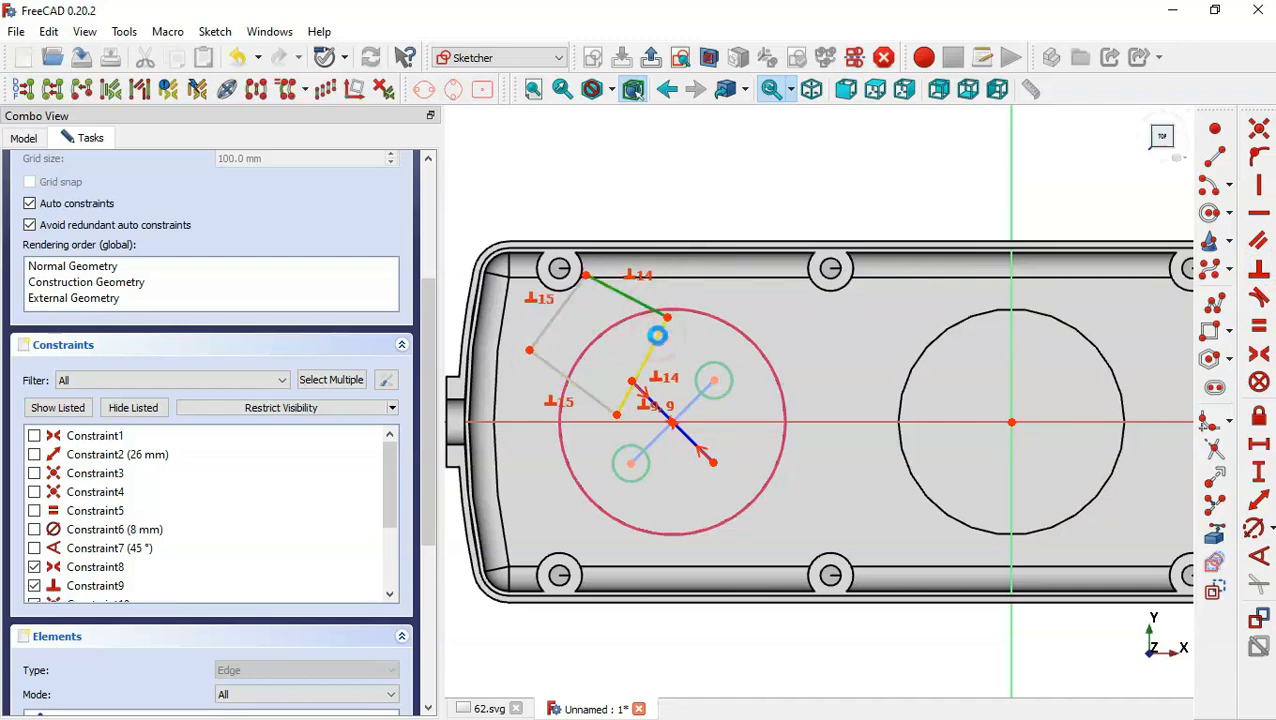
click(656, 336)
click(604, 402)
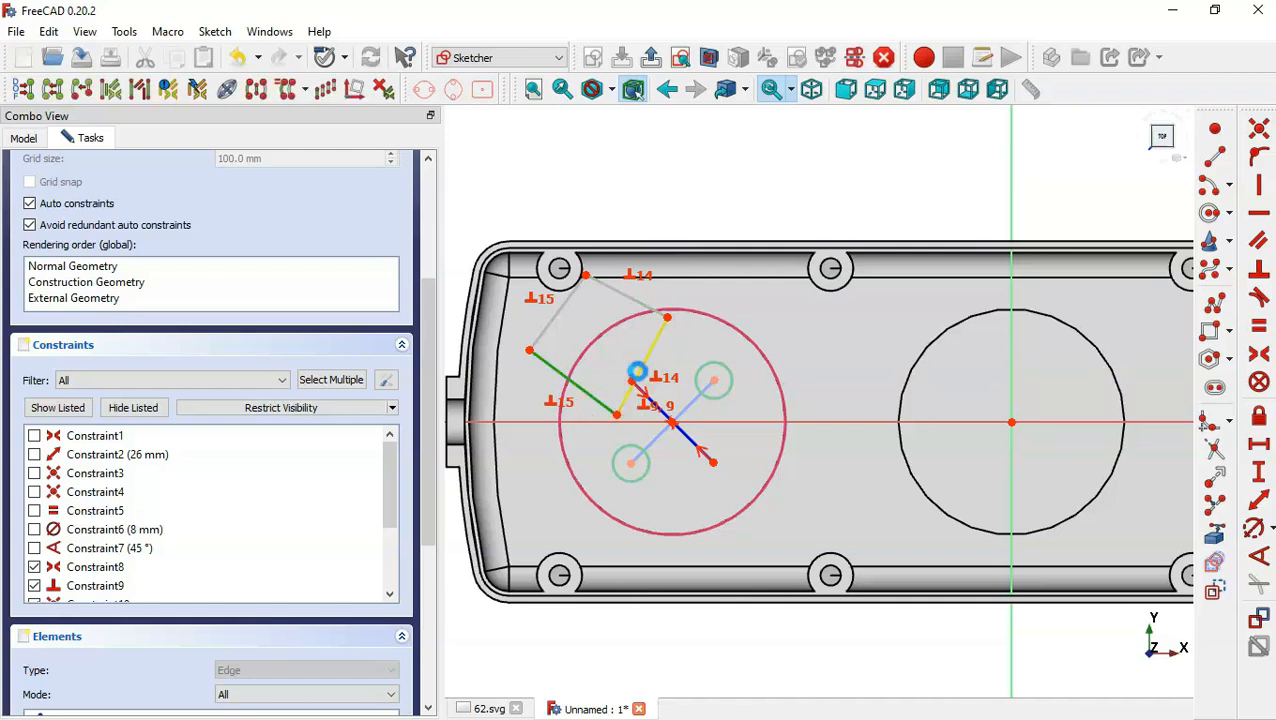
click(640, 382)
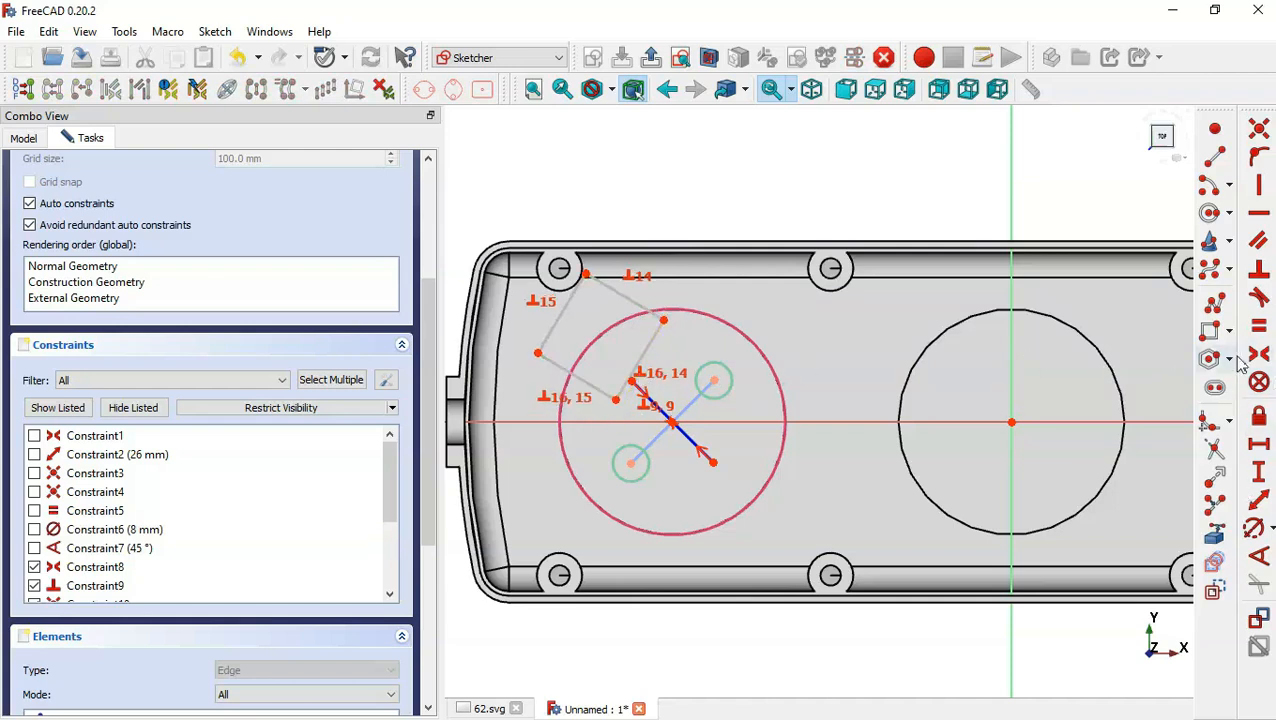
- Make the rectangle's inner end side parallel to the construction line joining the two small circles
click(1259, 241)
click(651, 339)
click(689, 403)
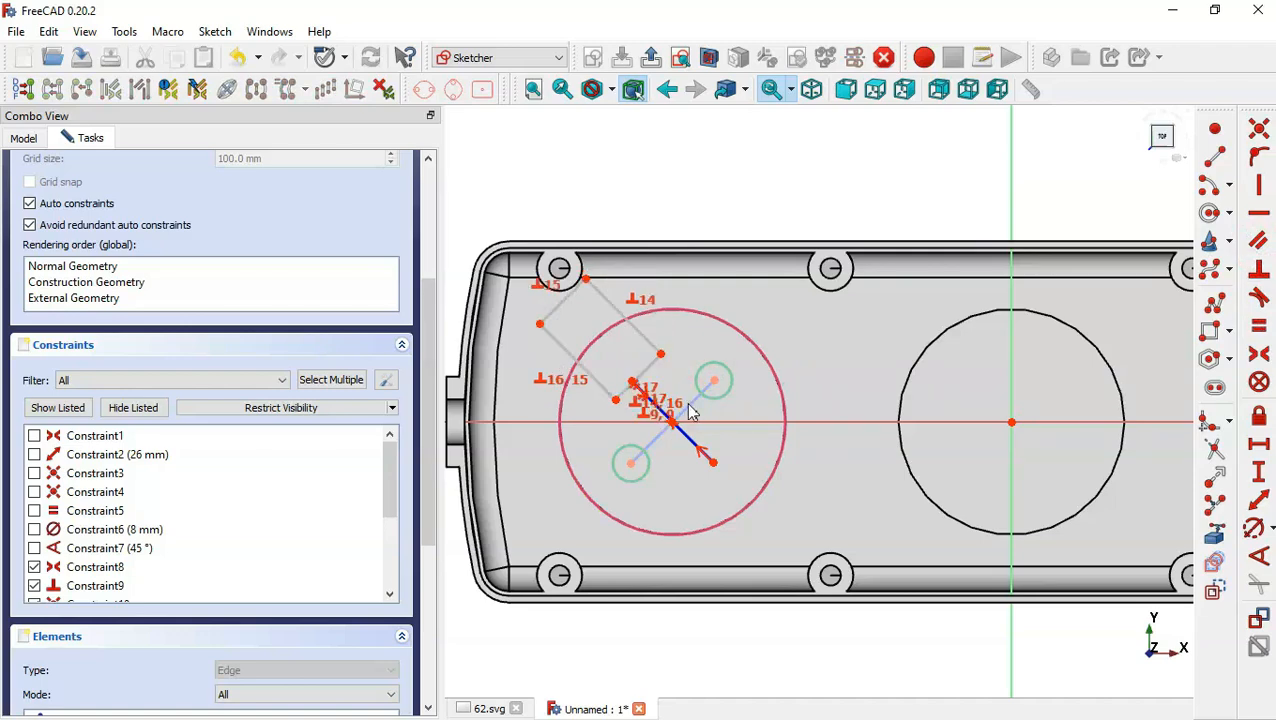
- Check the notch dimensions in the 62.svg drawing and set the rectangle's inner end side to 4 mm
key(ctrl+Tab)
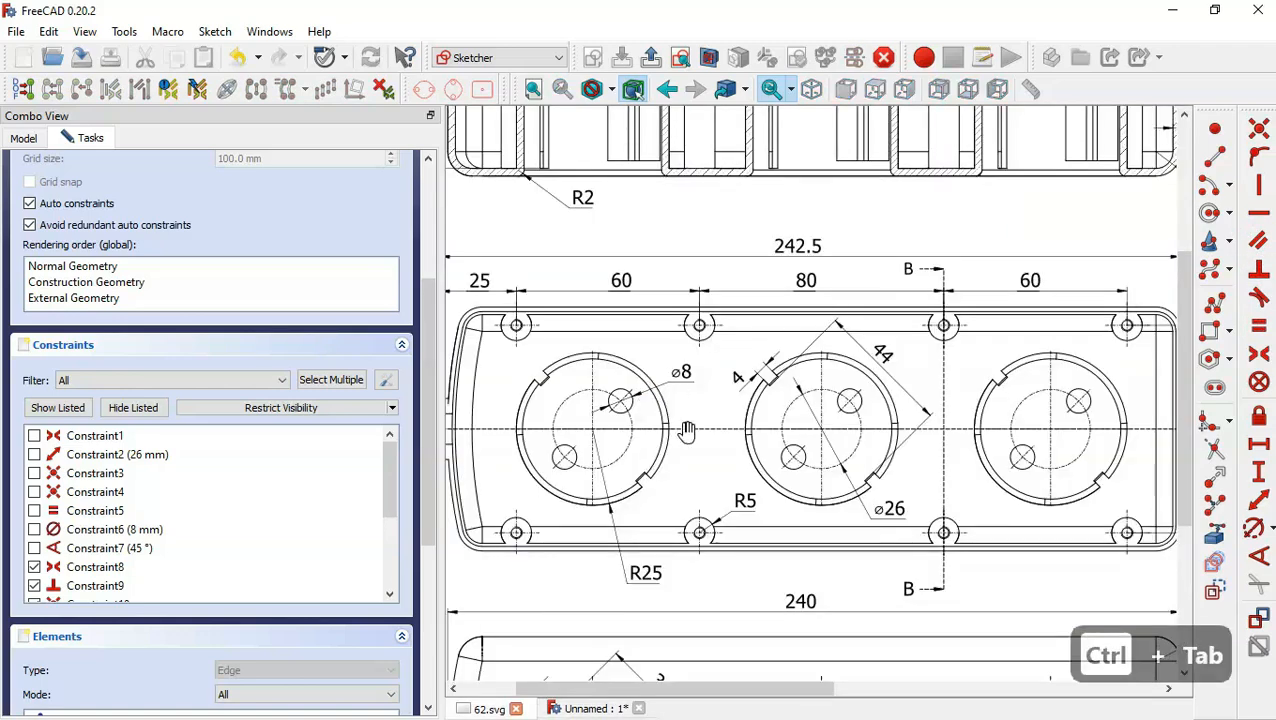
scroll(834, 392, up, 3)
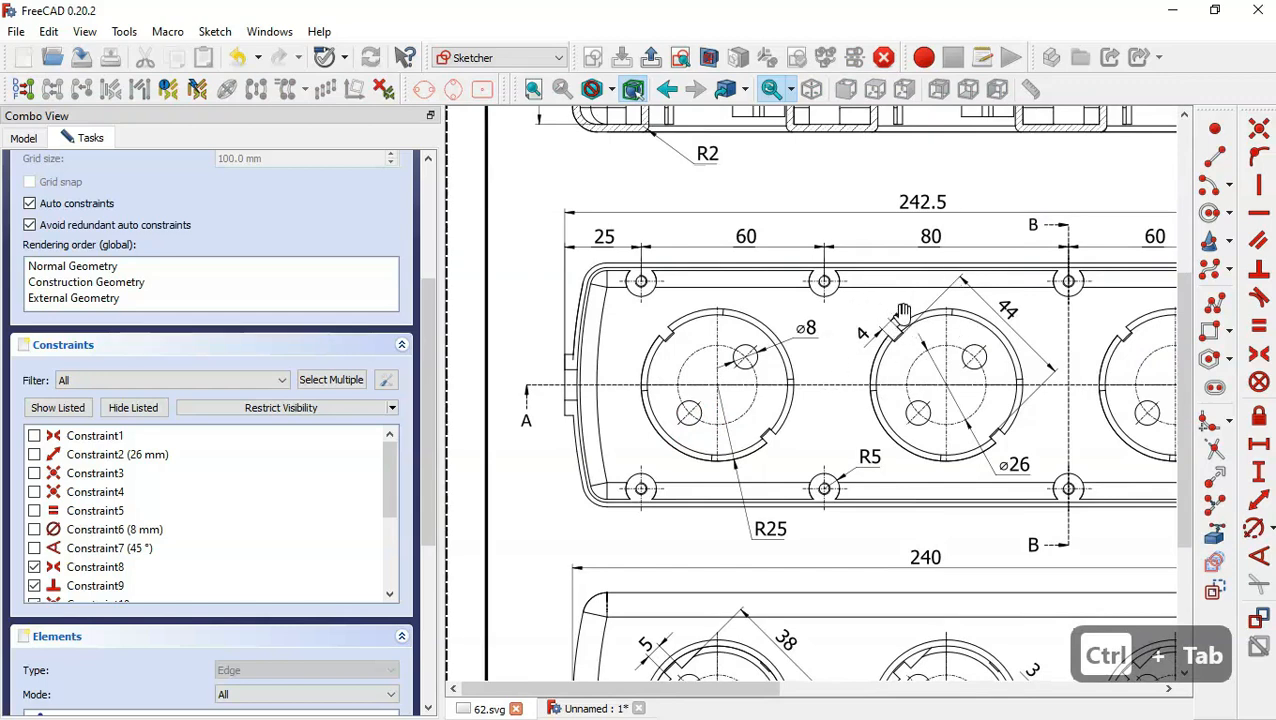
key(ctrl+Tab)
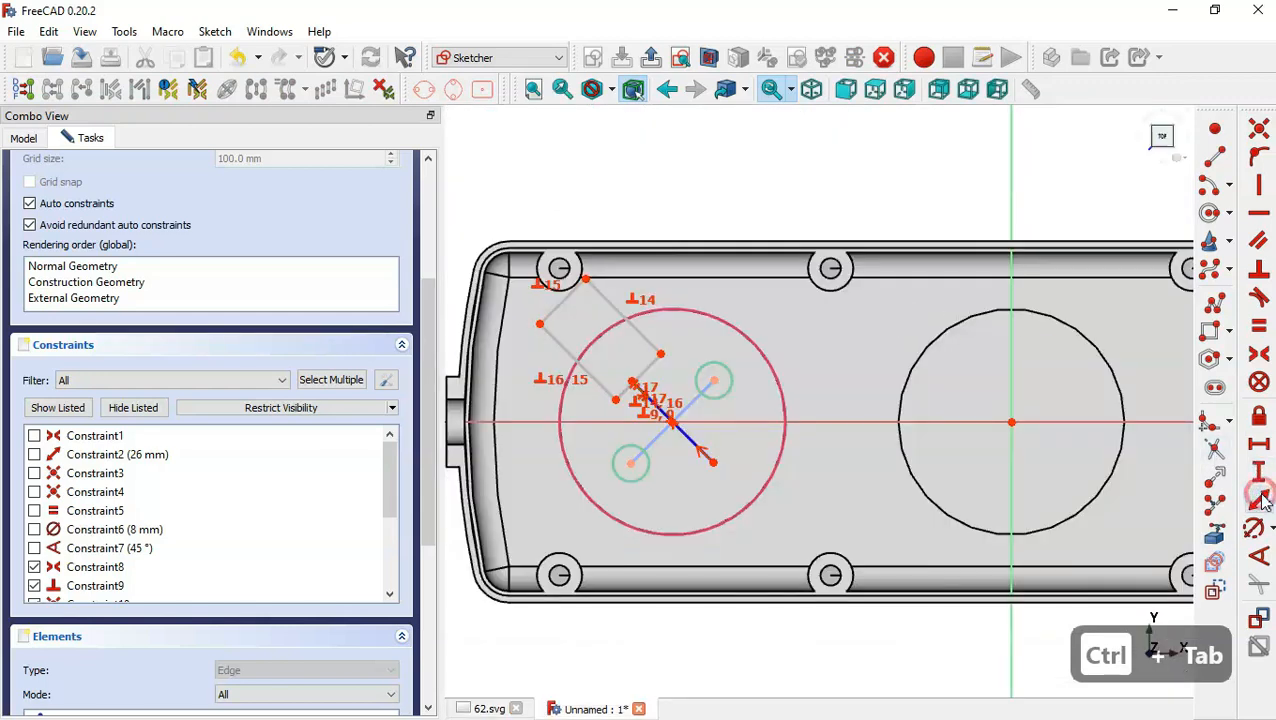
click(648, 369)
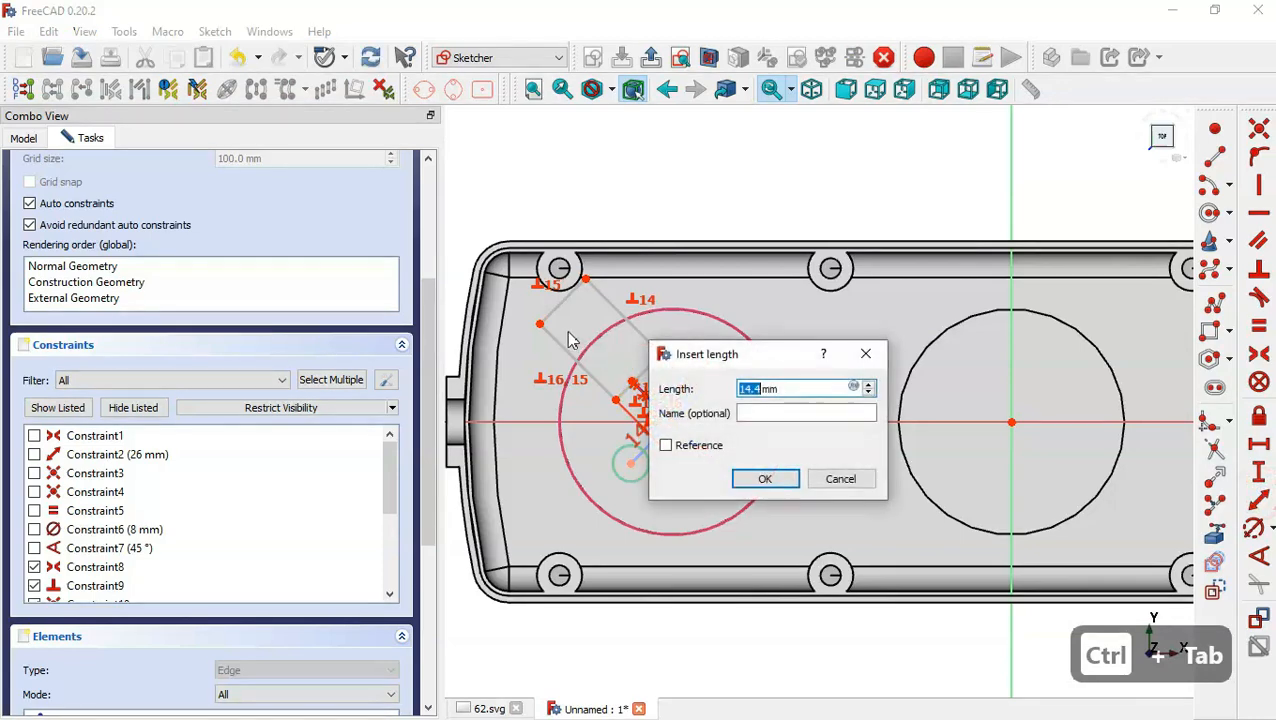
text(4)
key(Return)
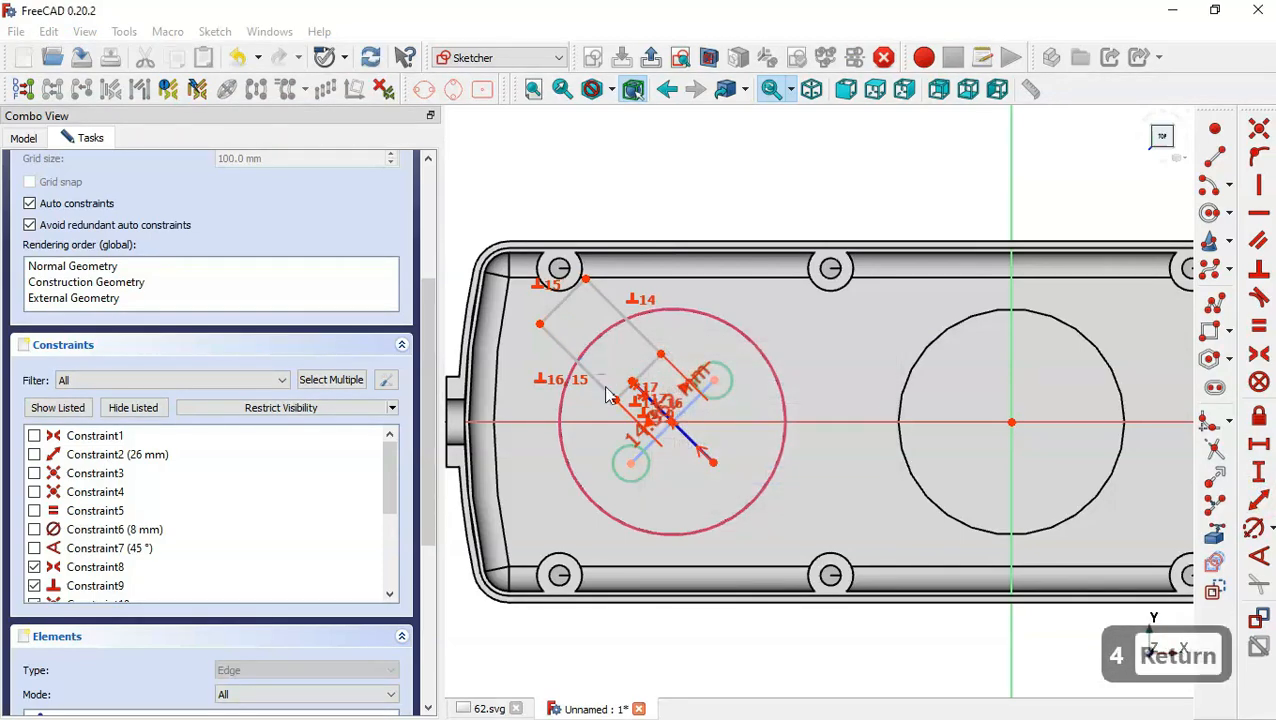
scroll(635, 392, up, 3)
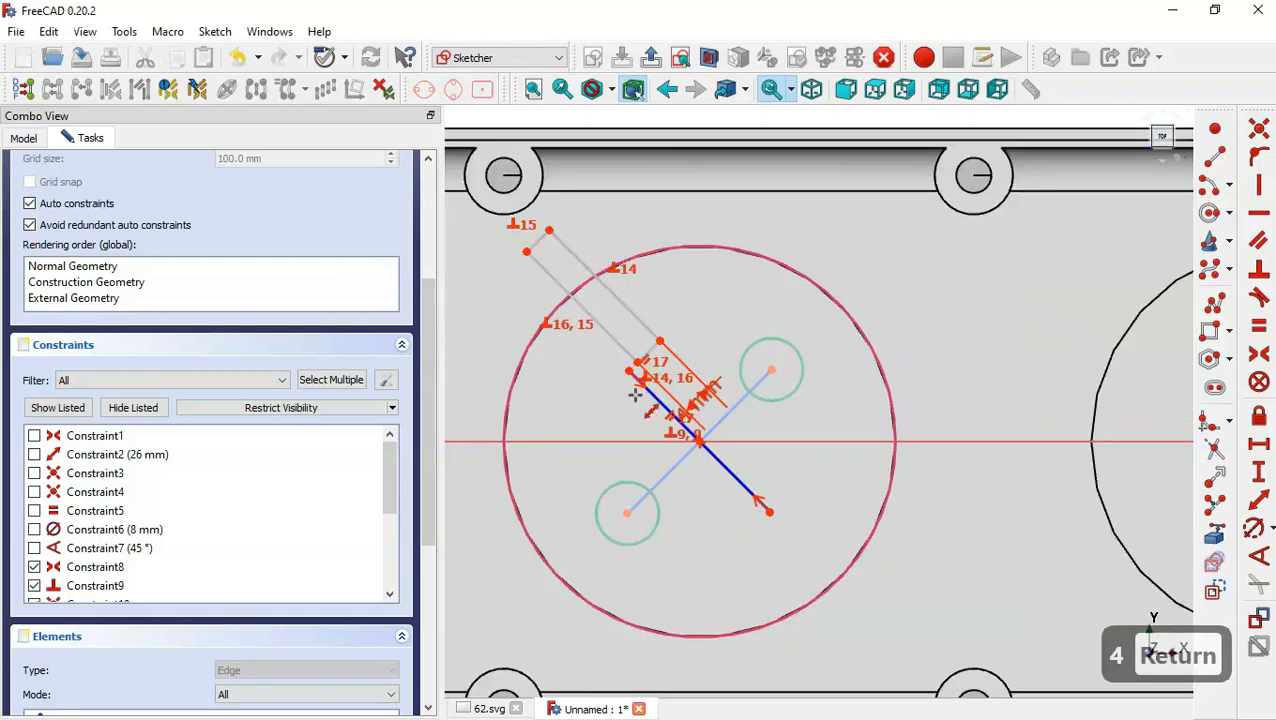
key(Escape)
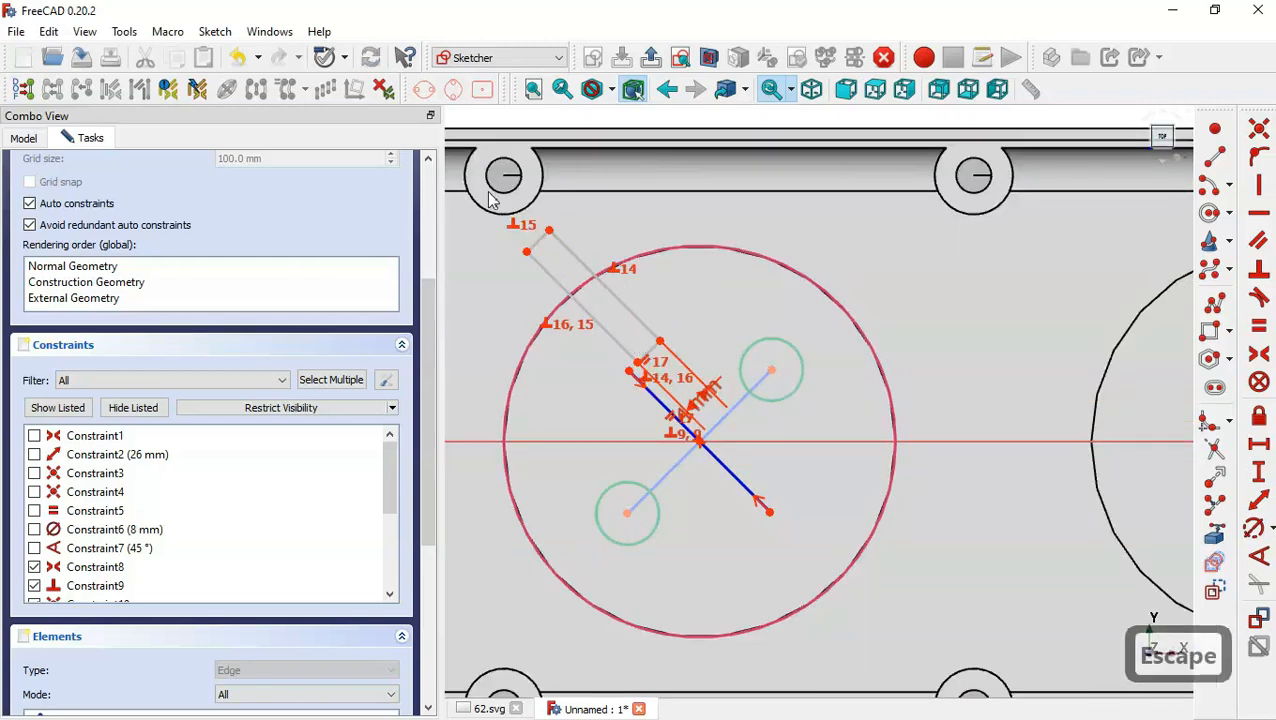
- Clone the tilted 4 mm wide rectangle to the opposite end of the perpendicular construction line, inside the large circle
drag(484, 189, 705, 368)
click(605, 334)
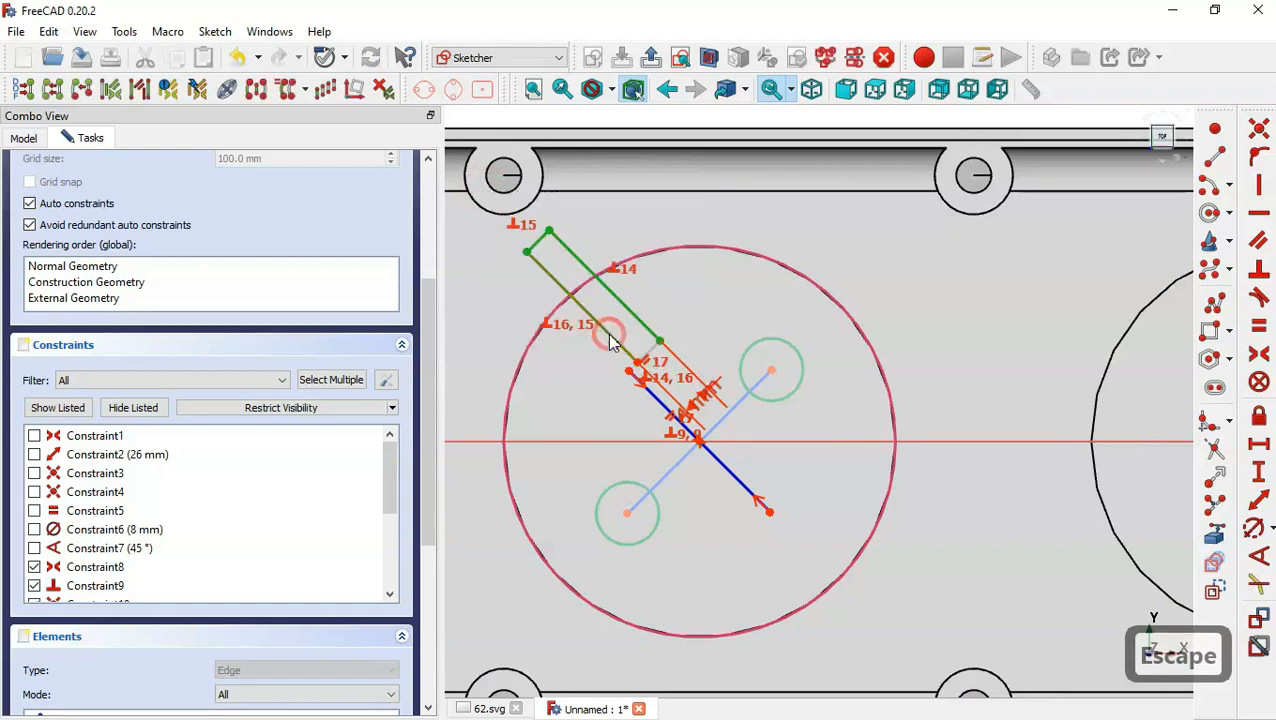
click(660, 354)
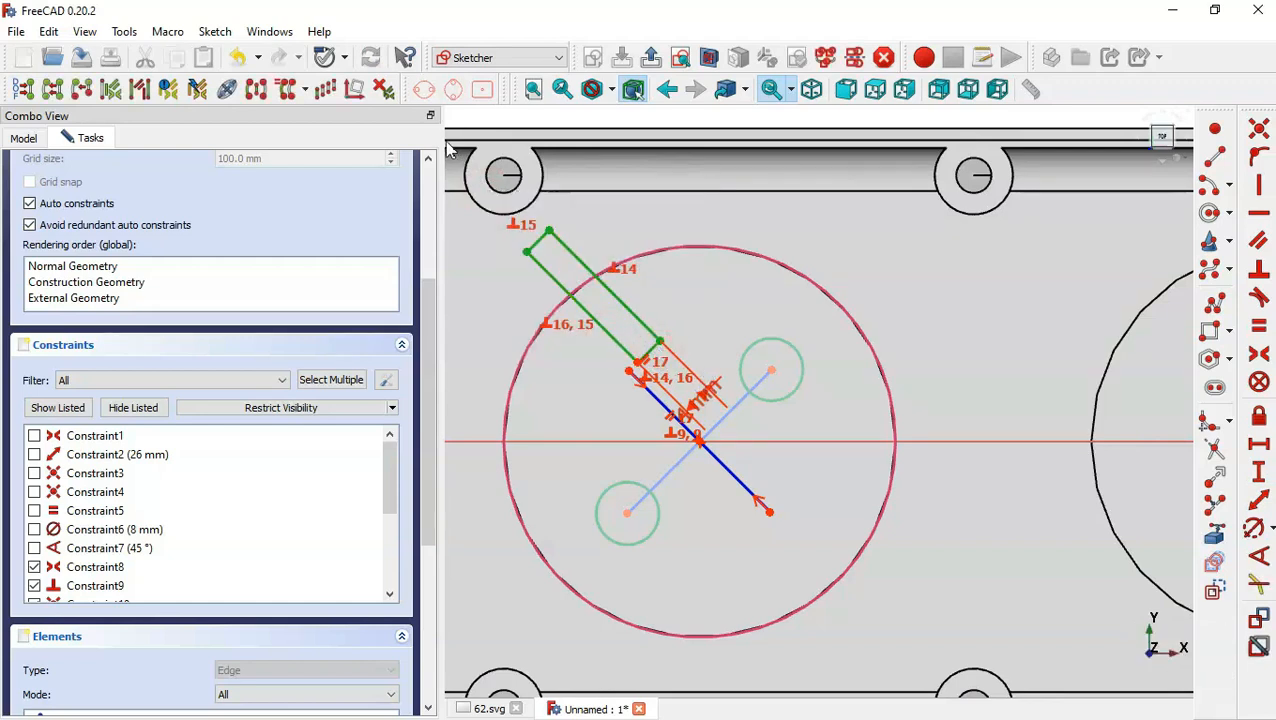
click(307, 92)
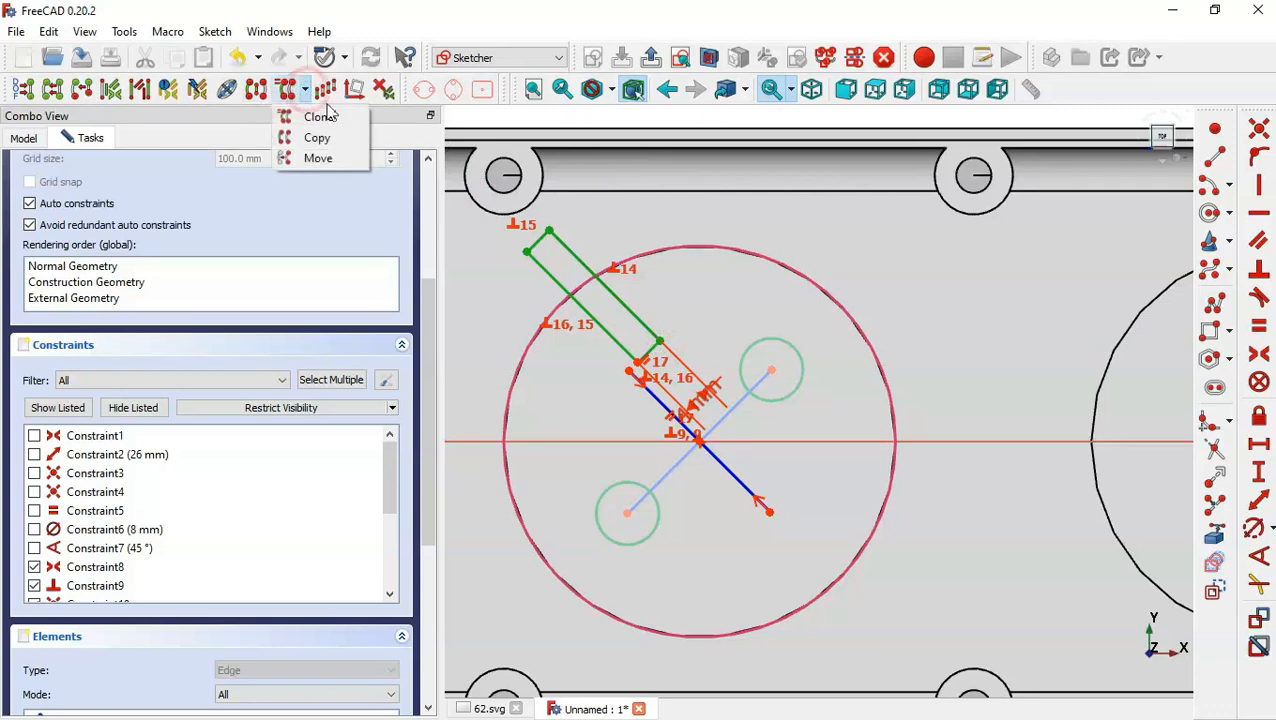
click(320, 115)
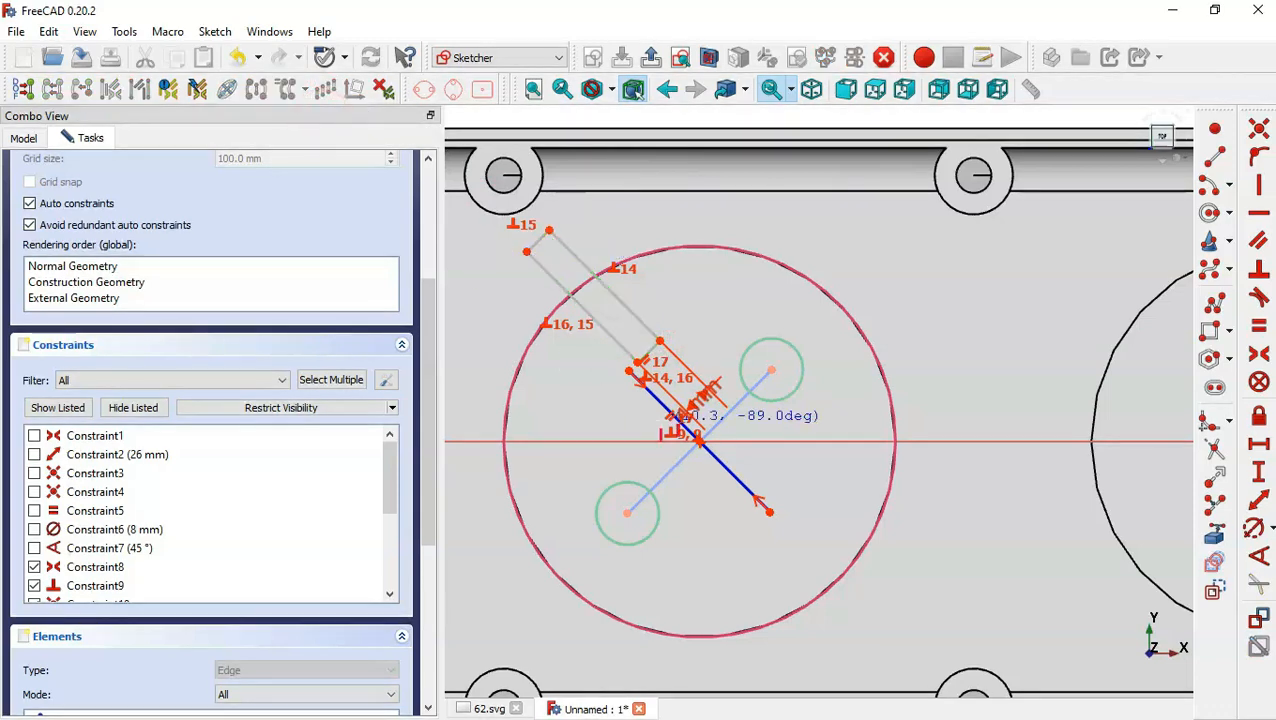
click(801, 546)
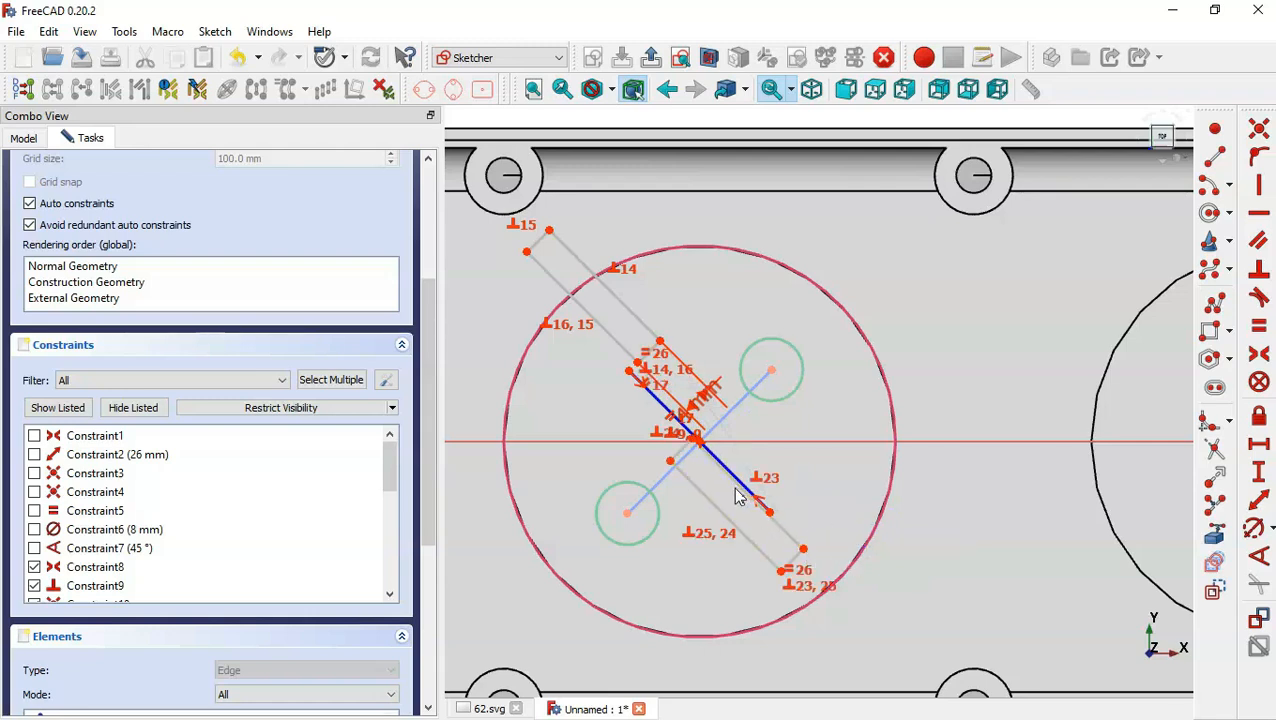
- Move the cloned rectangle outward across the circle's edge and make its long side equal to the original rectangle's
mouse_move(783, 532)
mouse_down()
mouse_move(970, 605)
mouse_move(961, 585)
mouse_move(884, 606)
mouse_up()
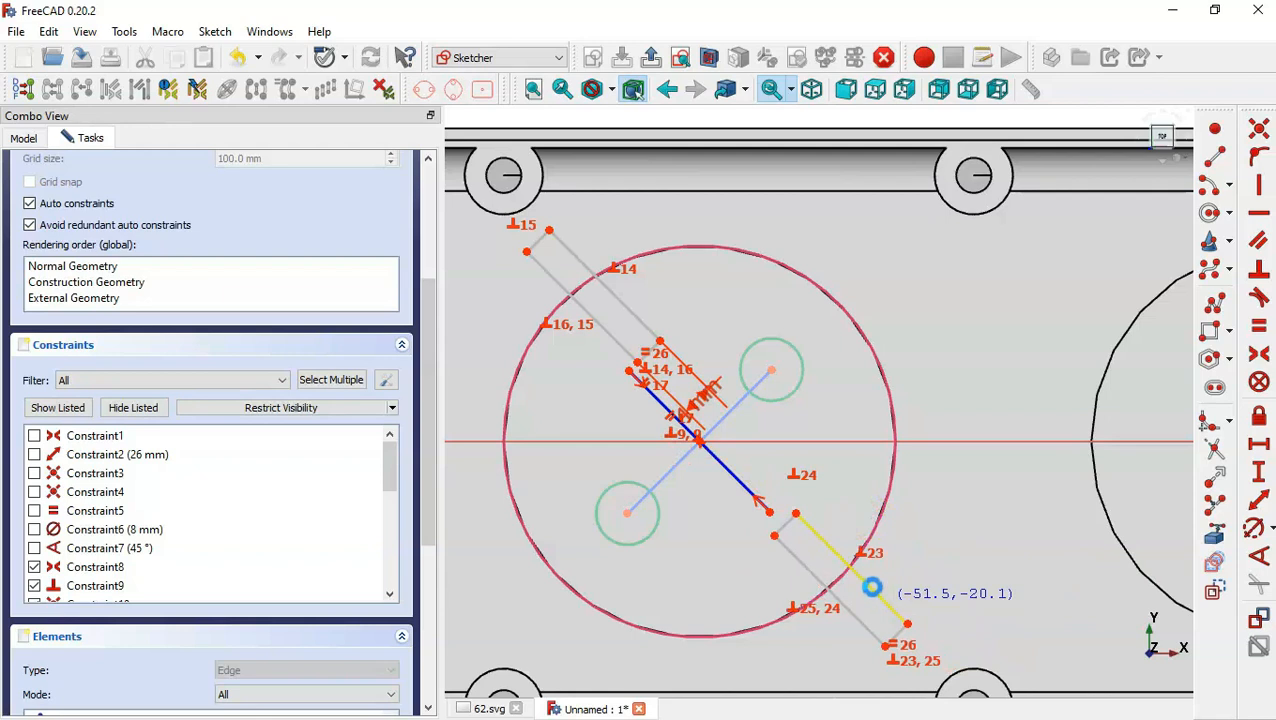
click(868, 590)
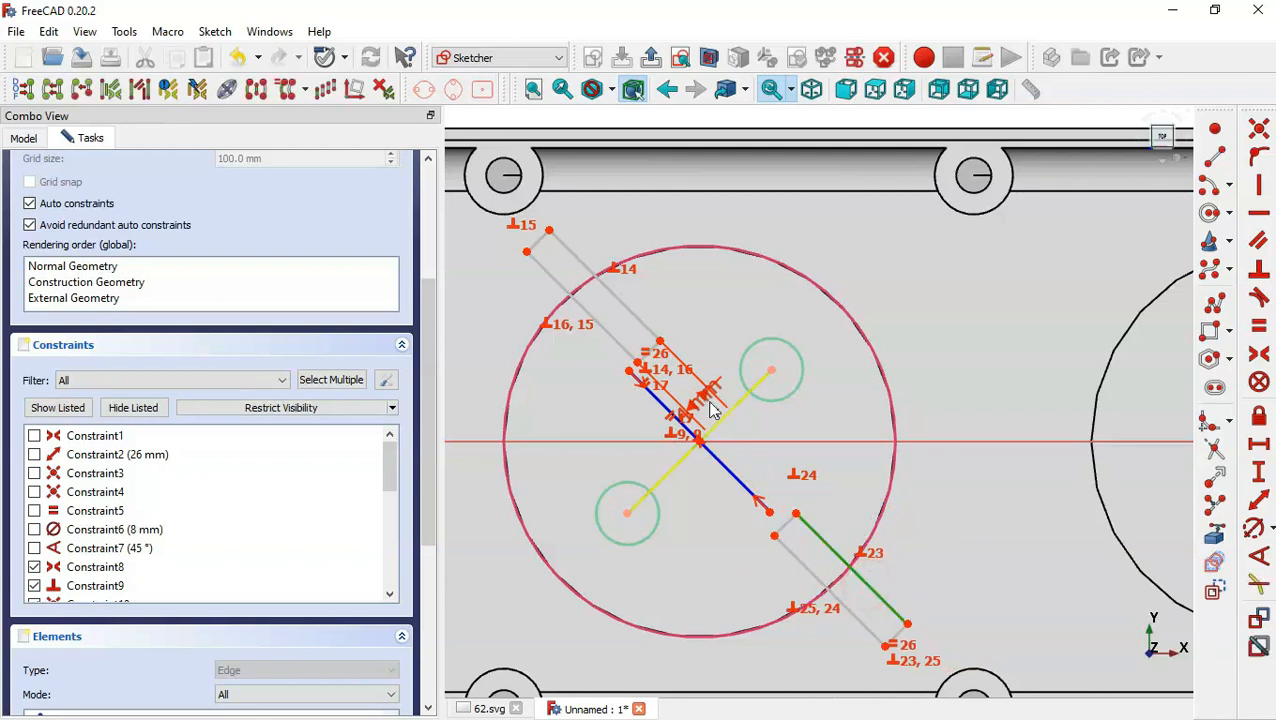
click(627, 316)
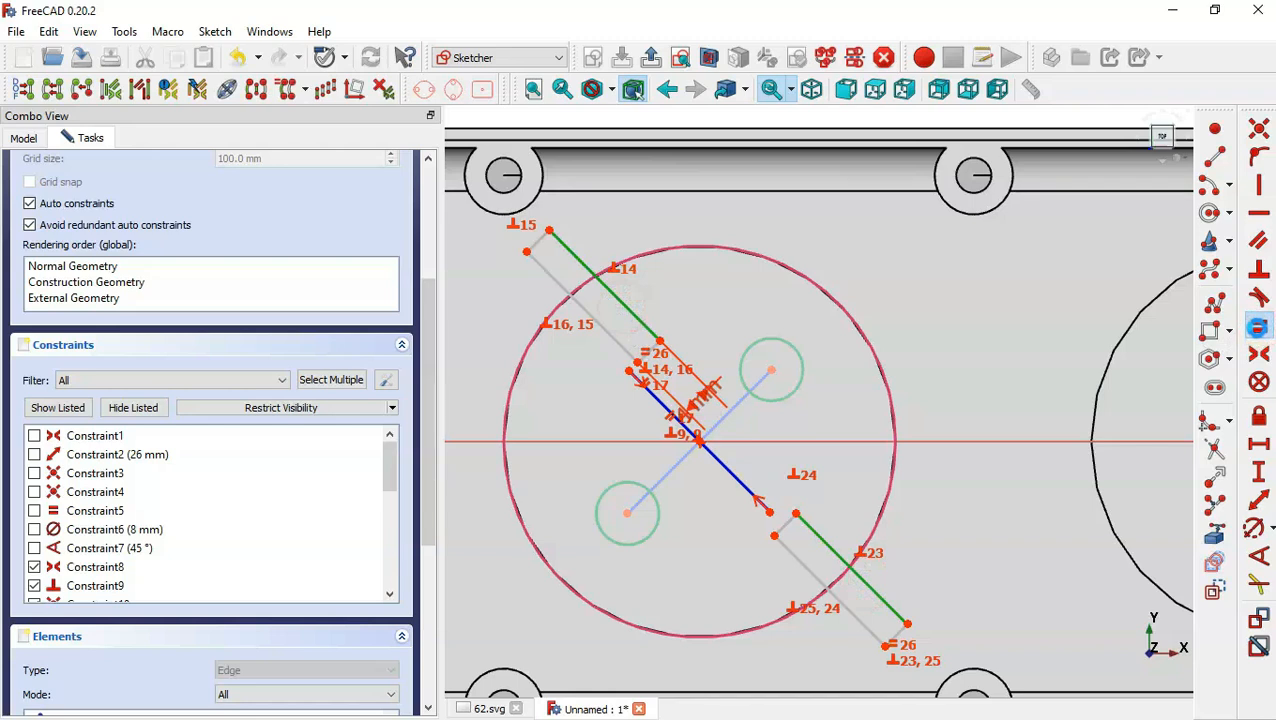
click(1257, 327)
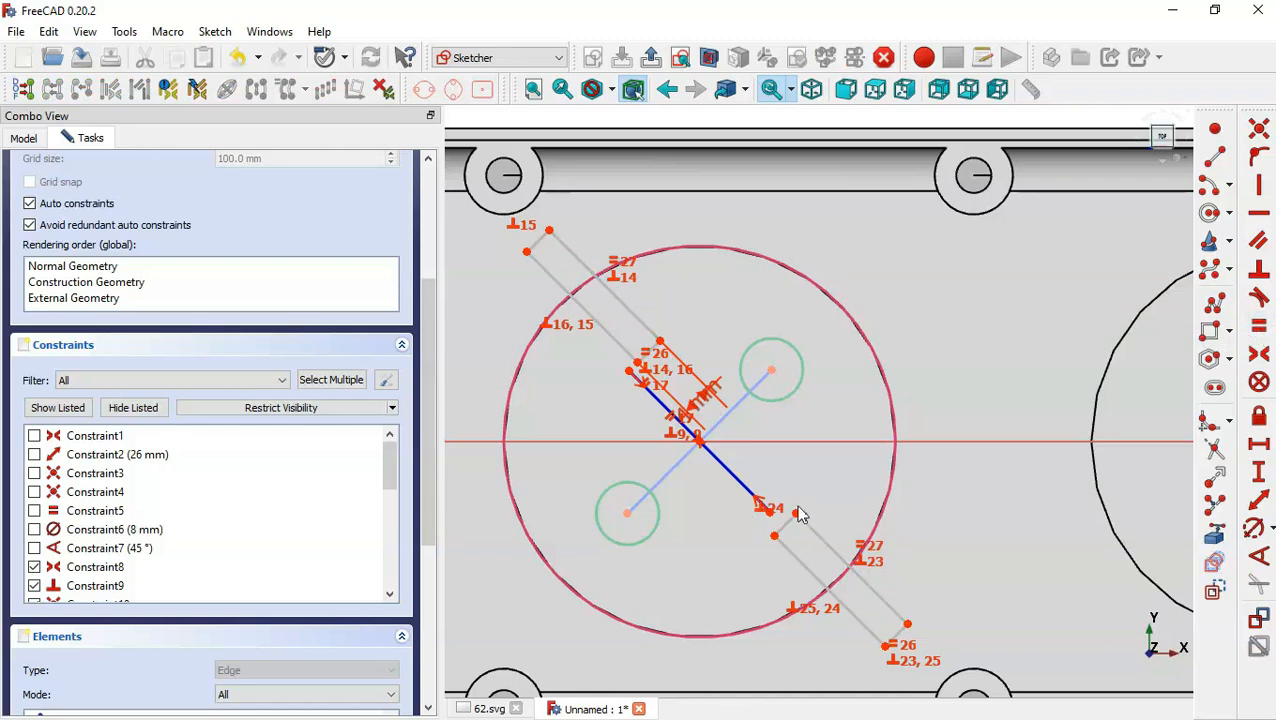
- Make the cloned rectangle's two inner corners symmetric about the nearby endpoint of the perpendicular construction line
click(1262, 356)
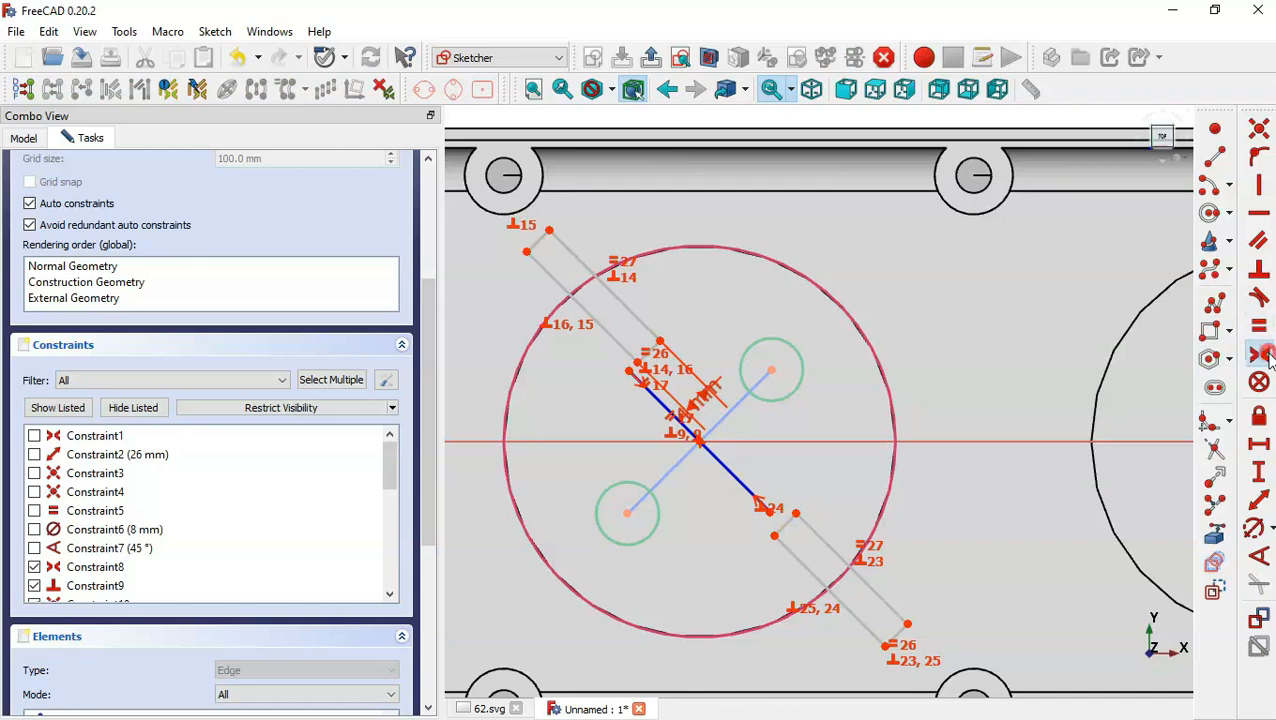
click(797, 513)
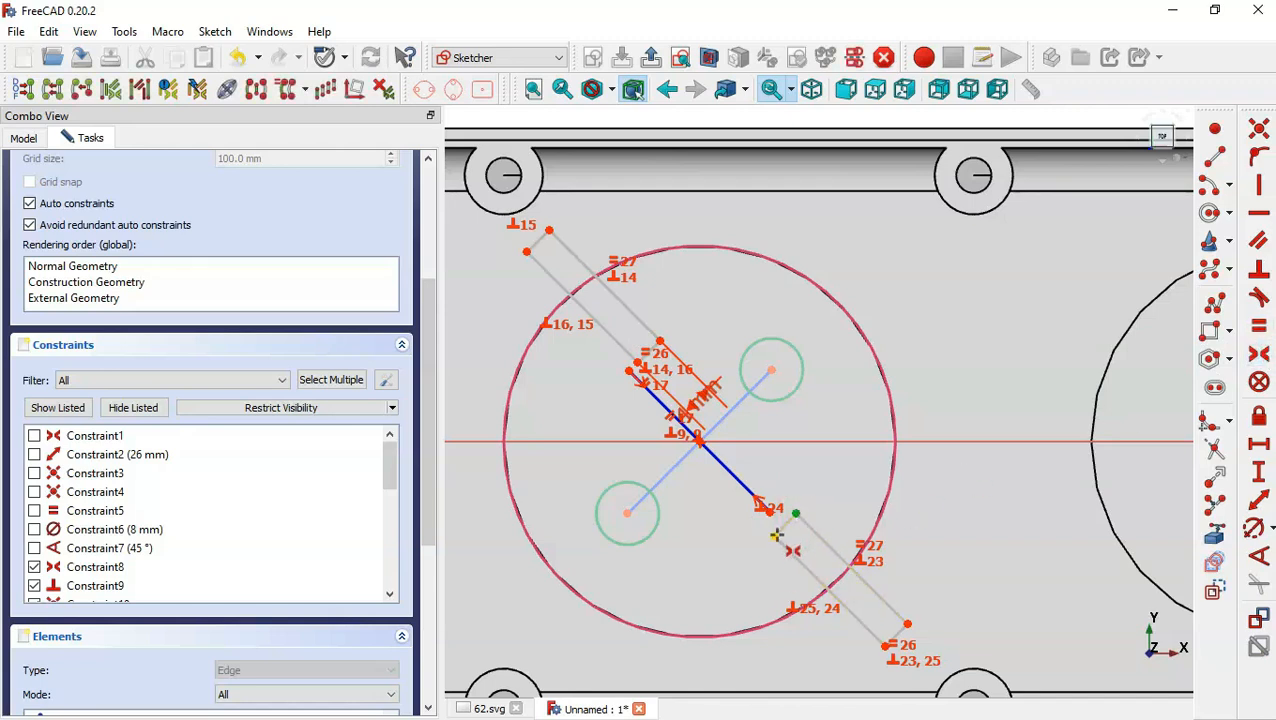
click(775, 535)
click(769, 508)
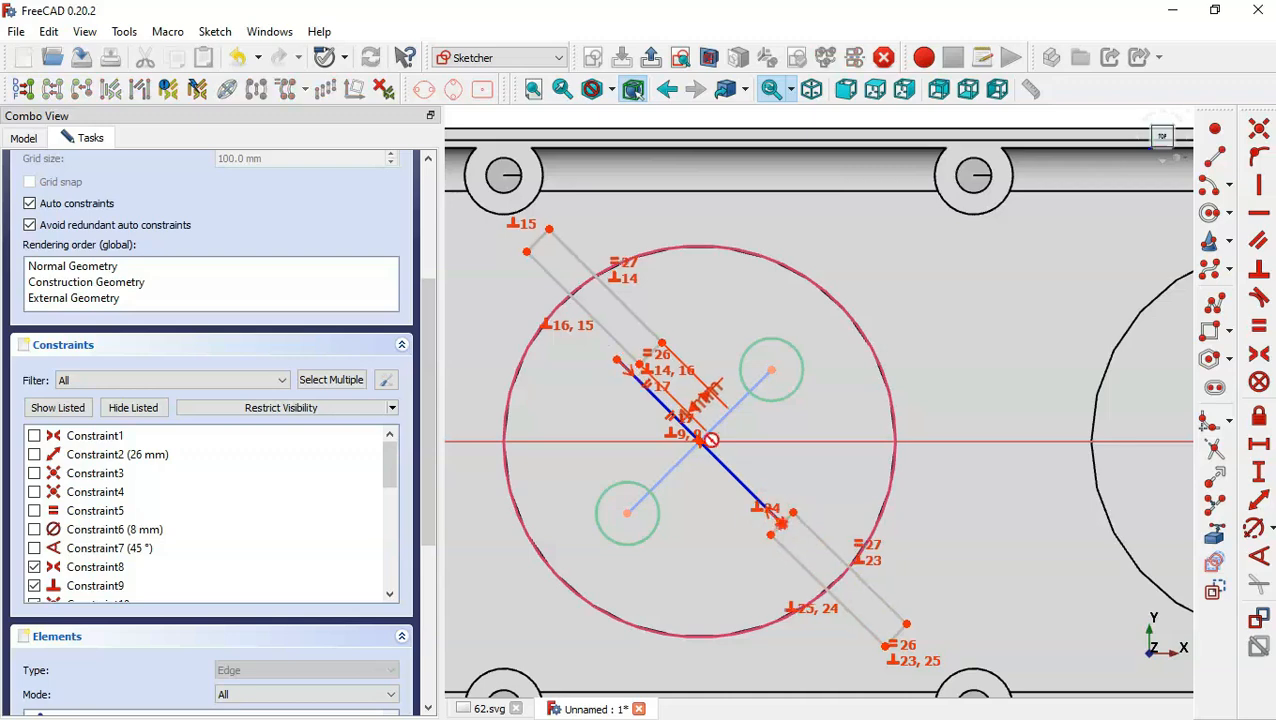
- Make the original rectangle's two inner corners symmetric about the construction line's other endpoint
scroll(632, 335, up, 3)
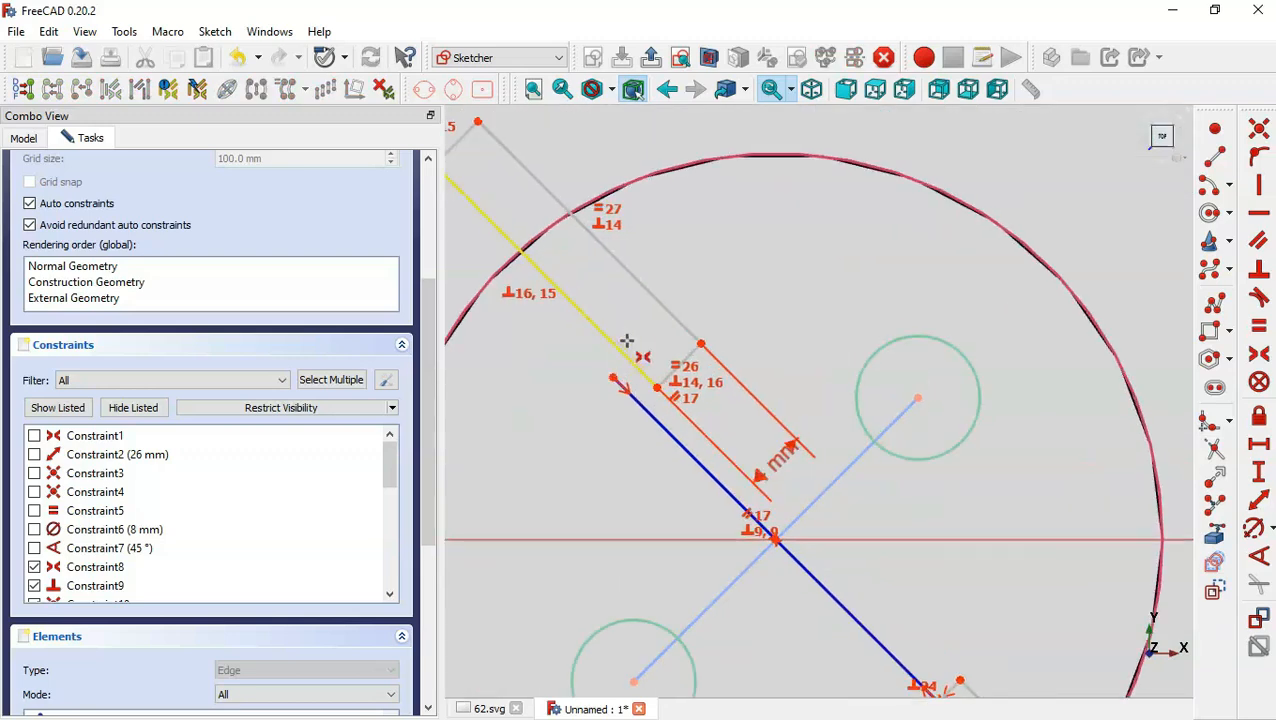
click(700, 342)
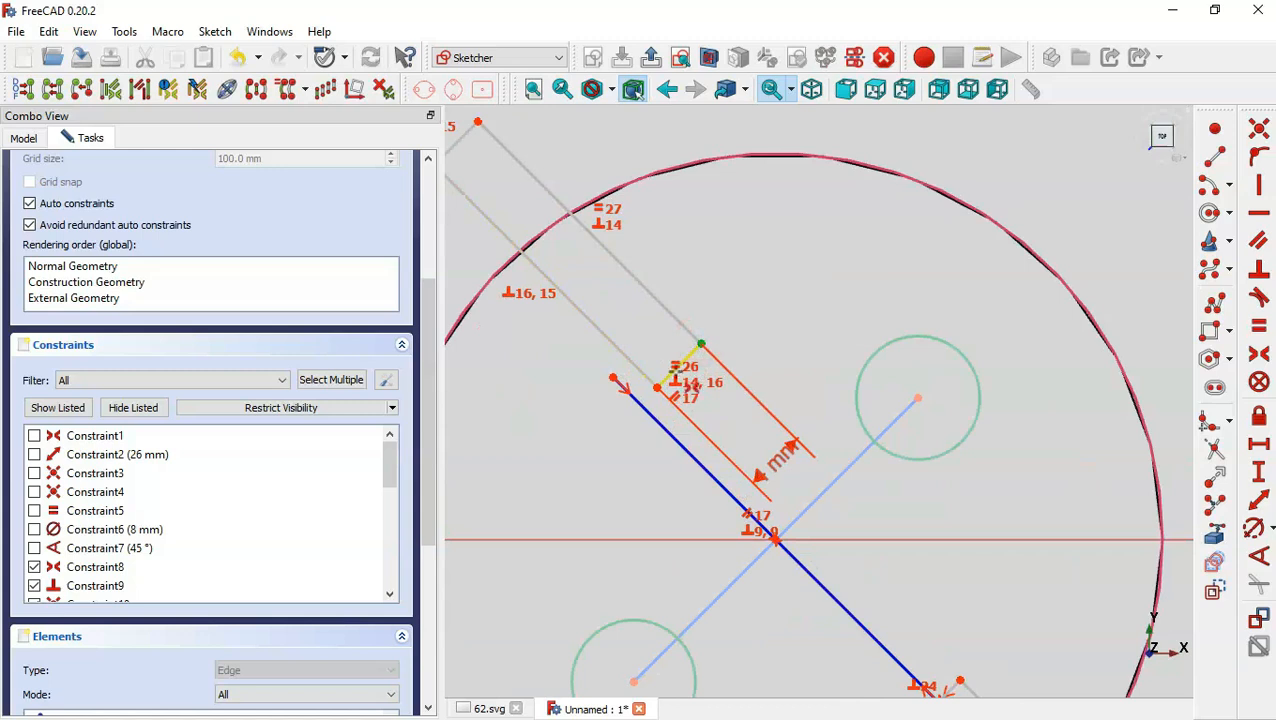
click(656, 387)
click(612, 377)
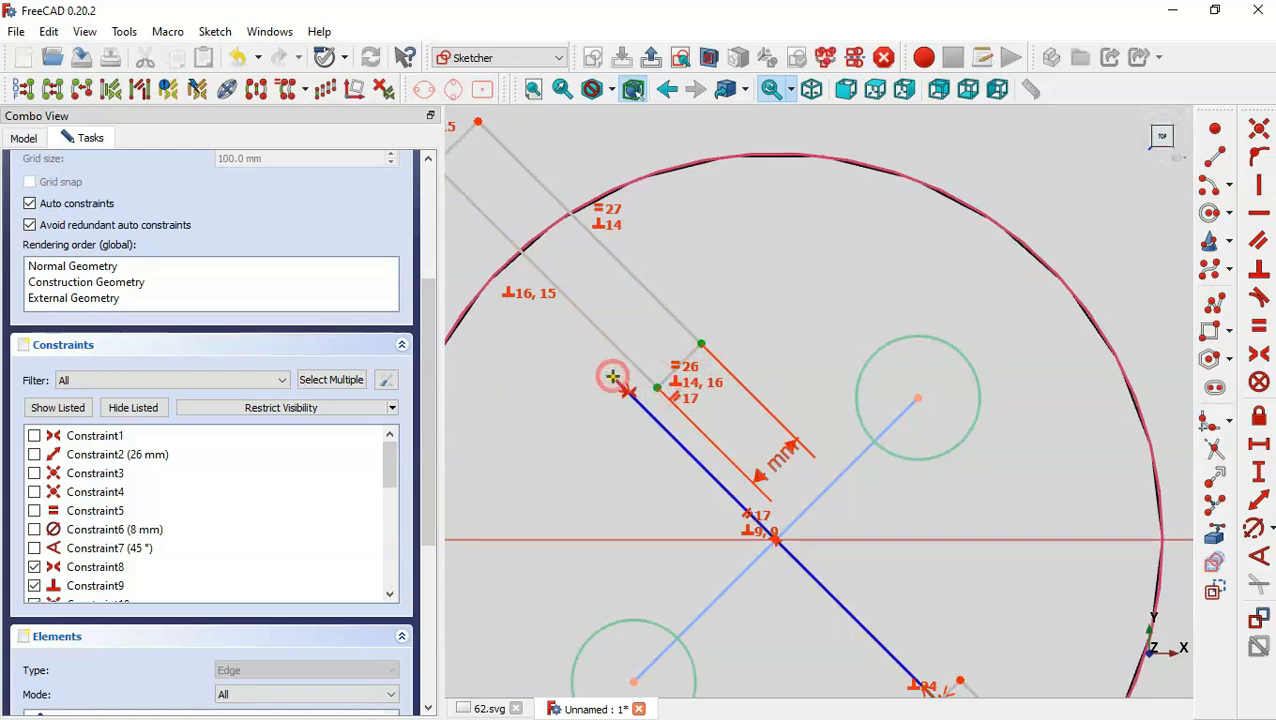
key(s)
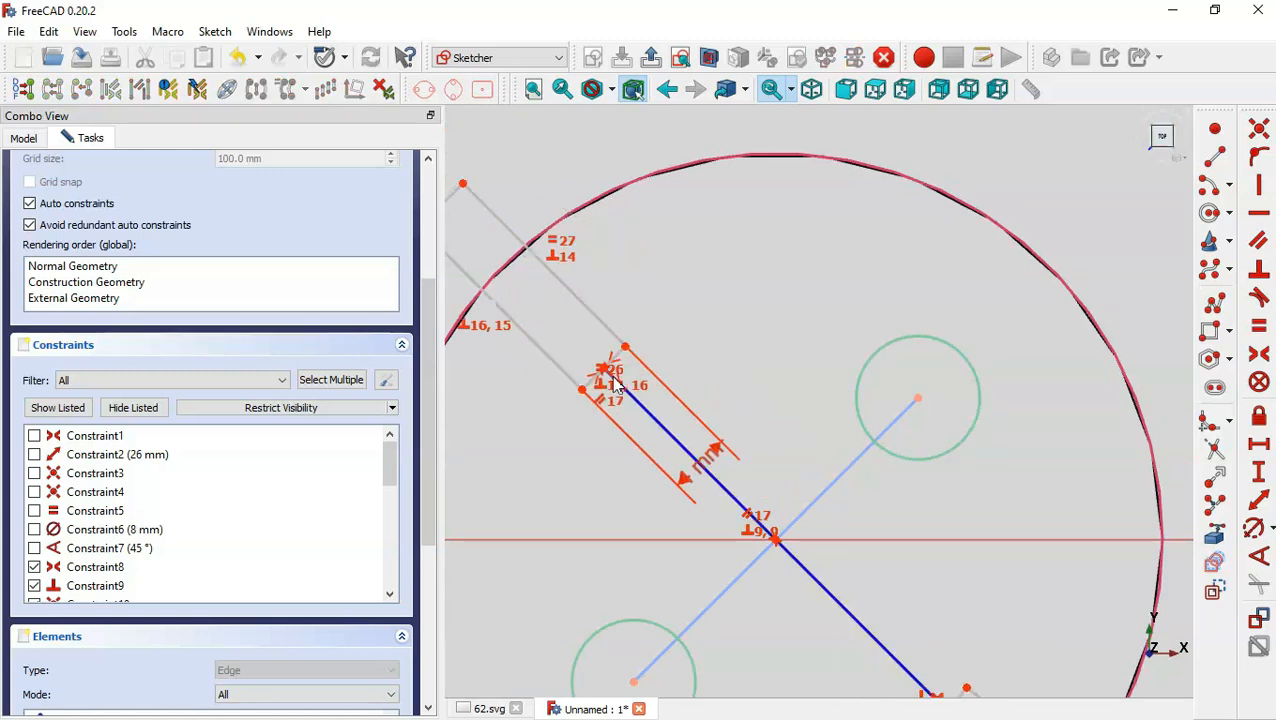
- Make the cloned rectangle's inner end side parallel to the construction line joining the two small circles
scroll(697, 313, down, 3)
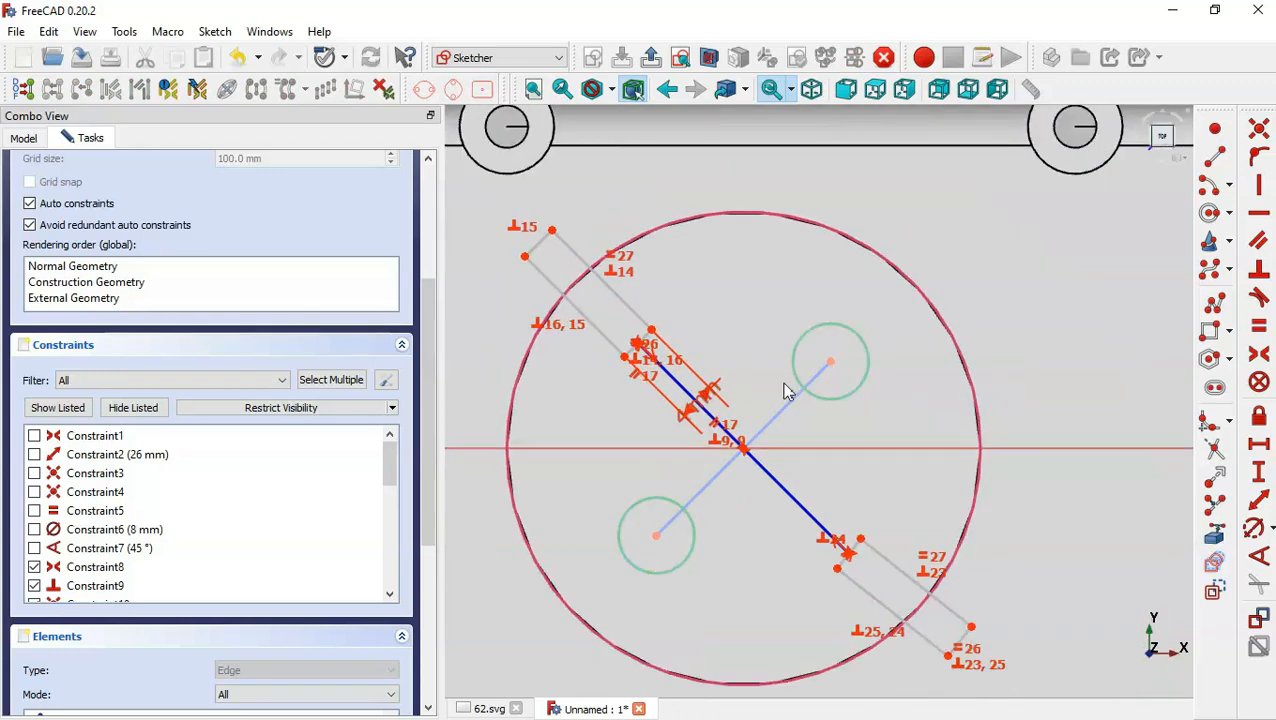
click(1261, 243)
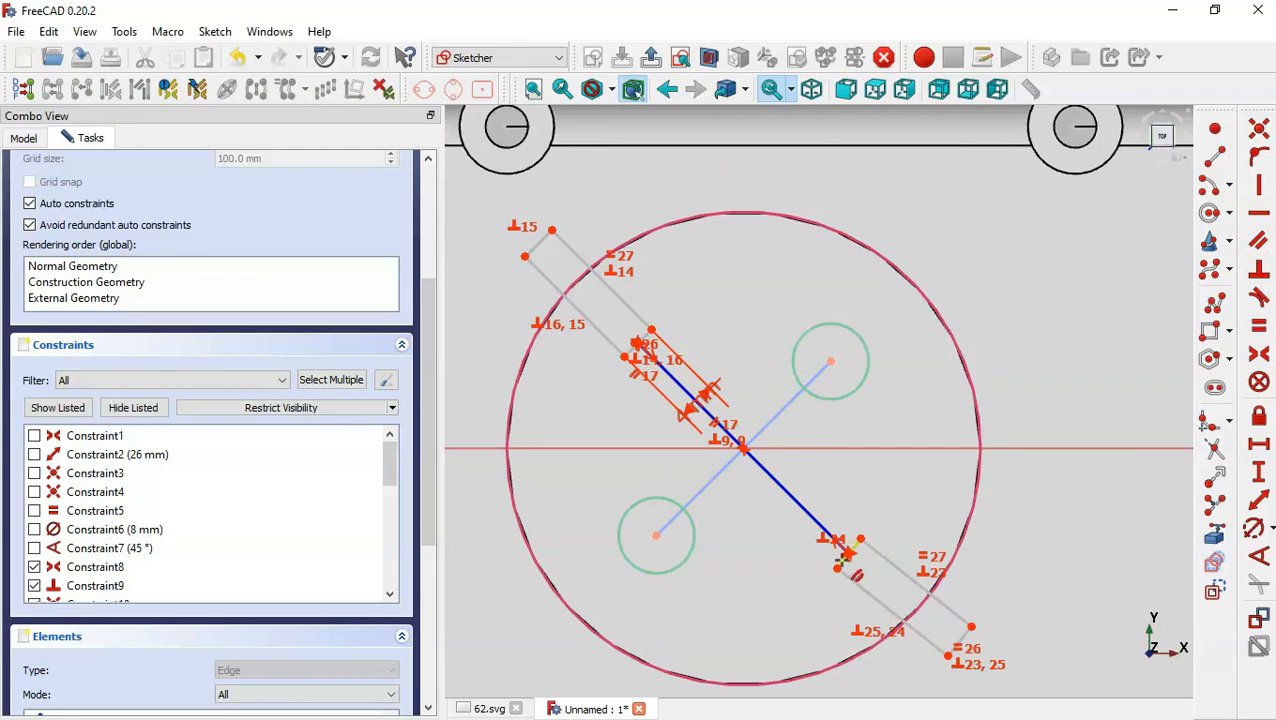
click(843, 556)
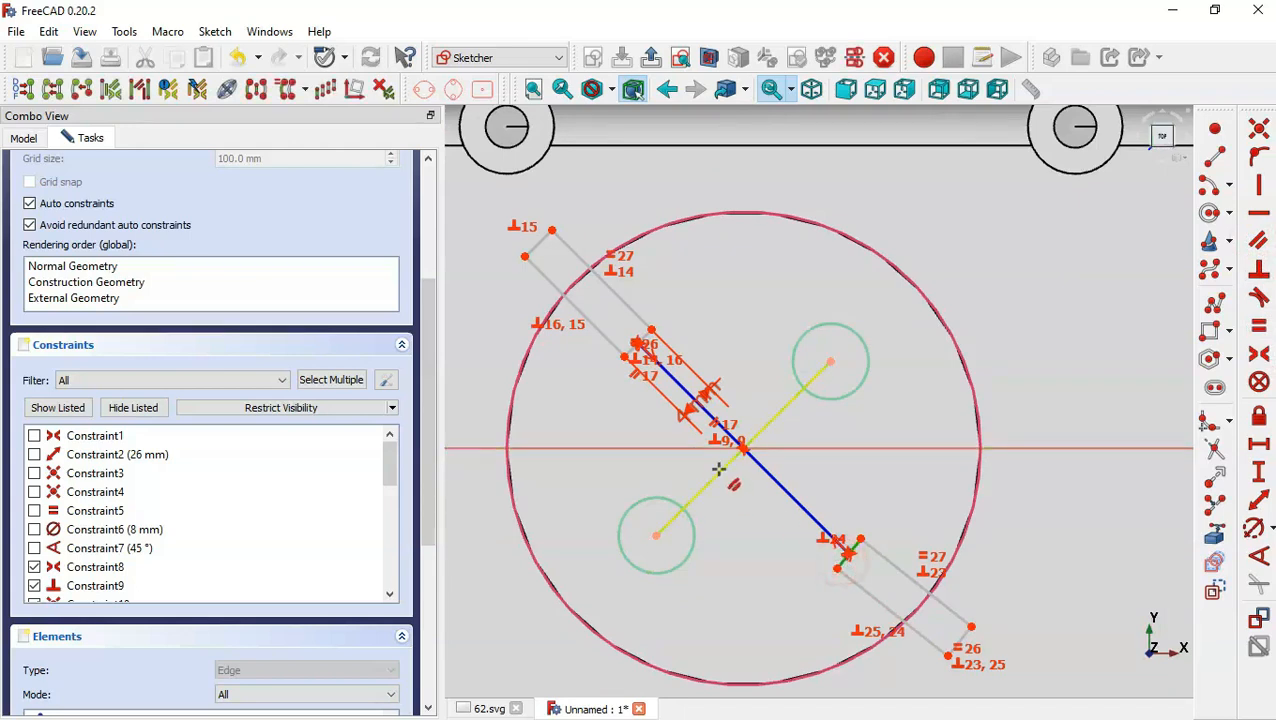
click(718, 469)
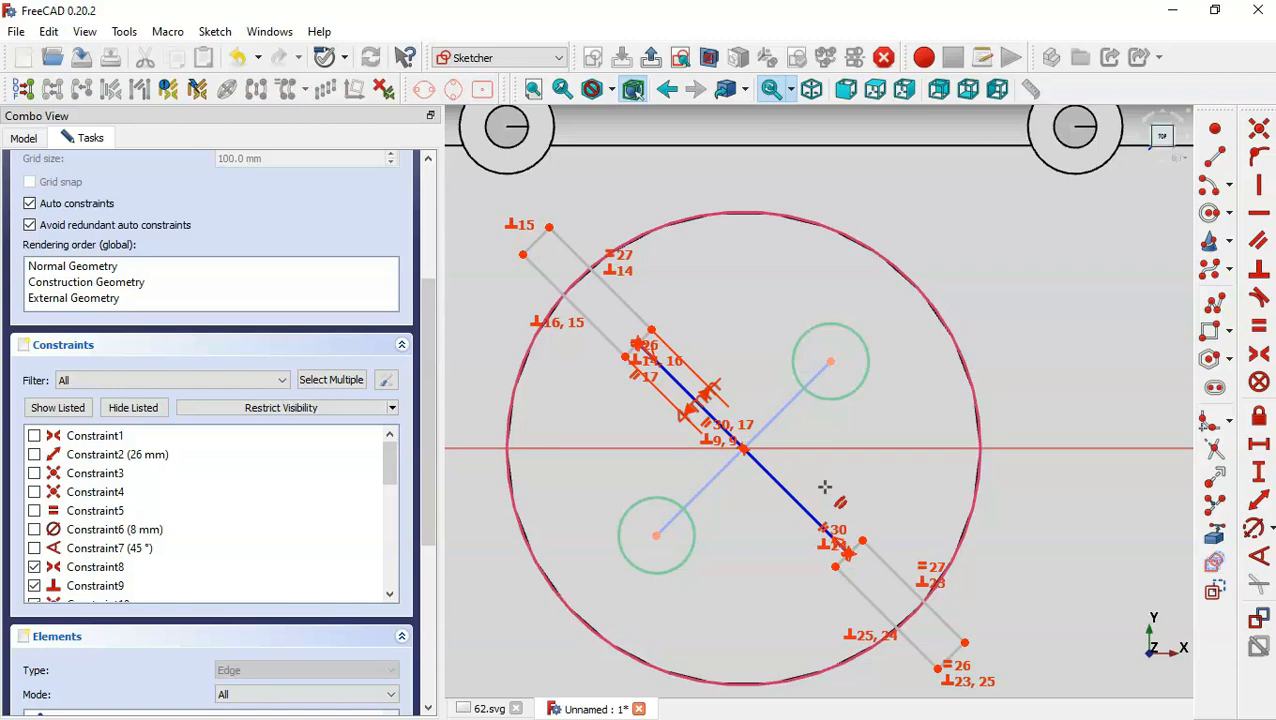
- Check the notch spacing in the 62.svg drawing and set the construction line between the two rectangles to 44 mm
key(ctrl+Tab)
drag(884, 448, 762, 466)
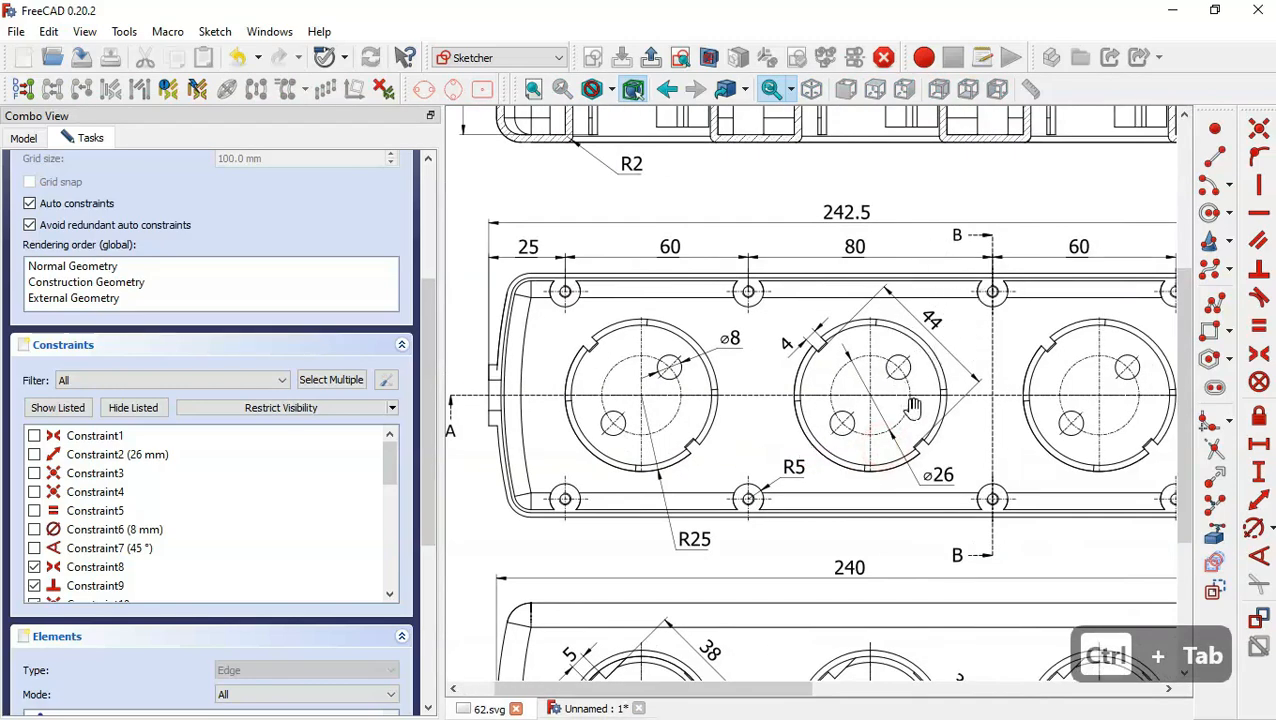
key(ctrl+Tab)
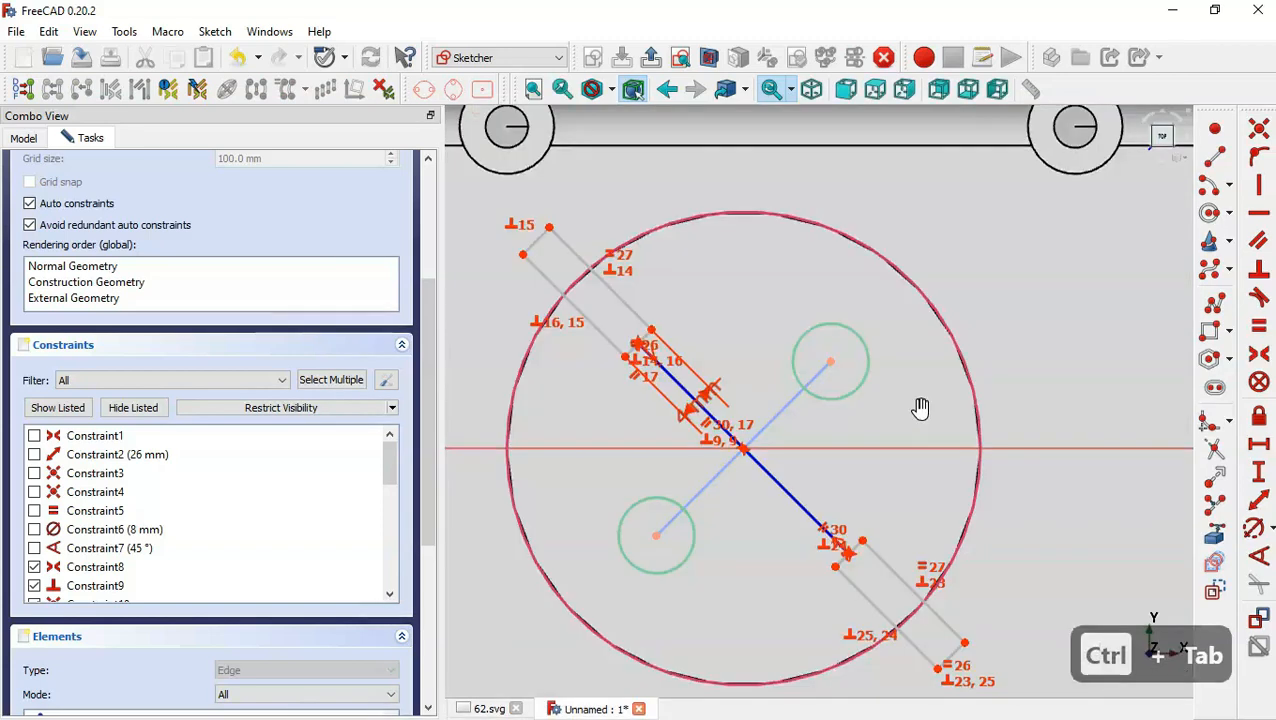
click(1261, 501)
click(790, 496)
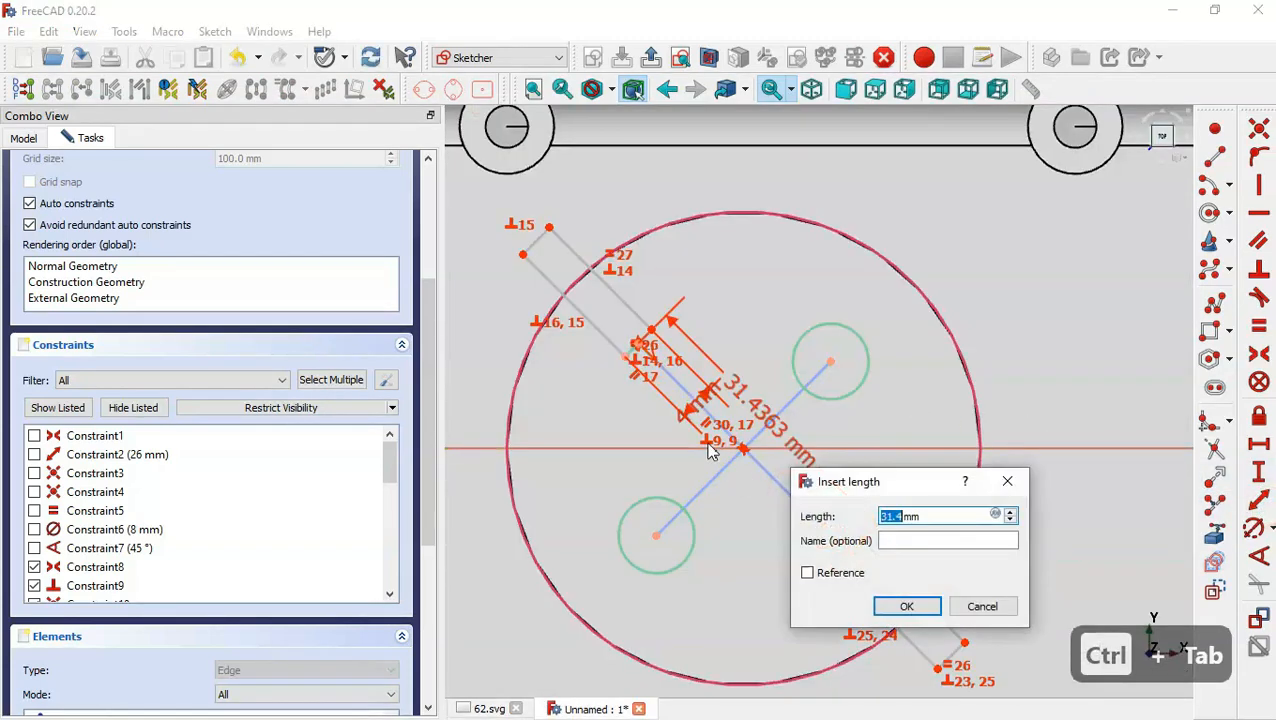
text(44)
key(Return)
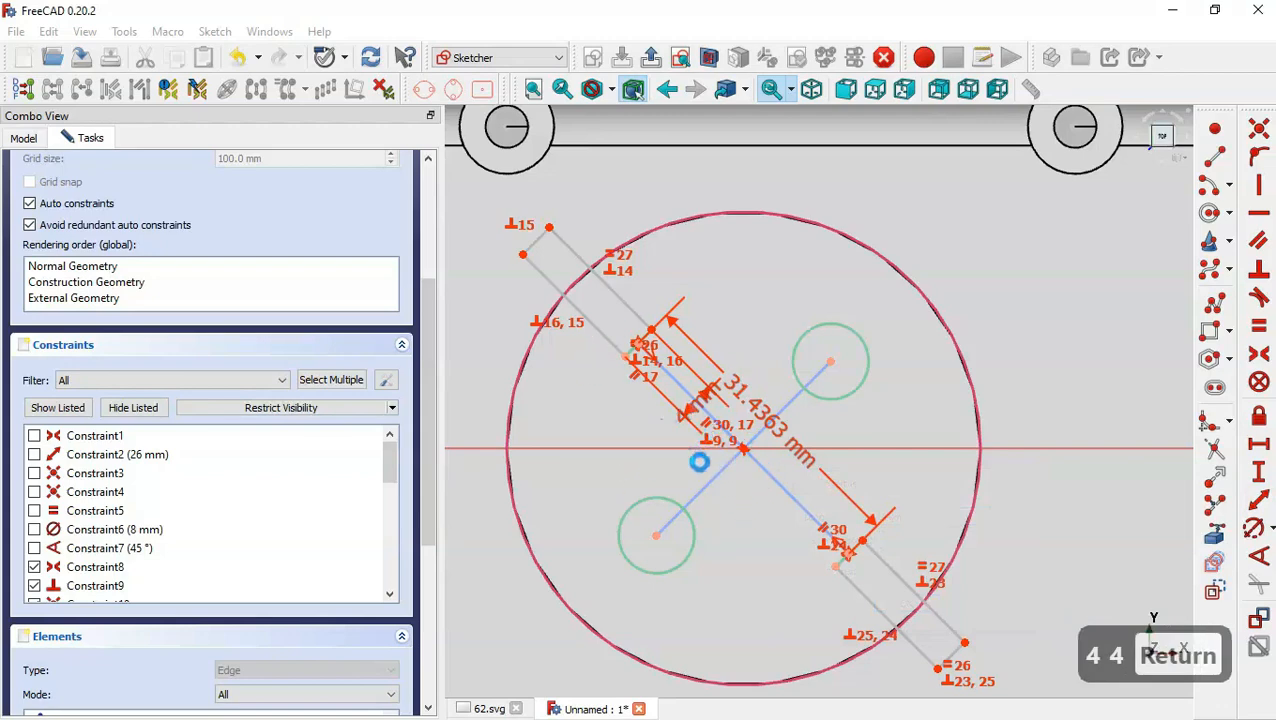
- Close the sketch and cut it as a pocket with a length of 35-2.5 mm
scroll(637, 425, down, 3)
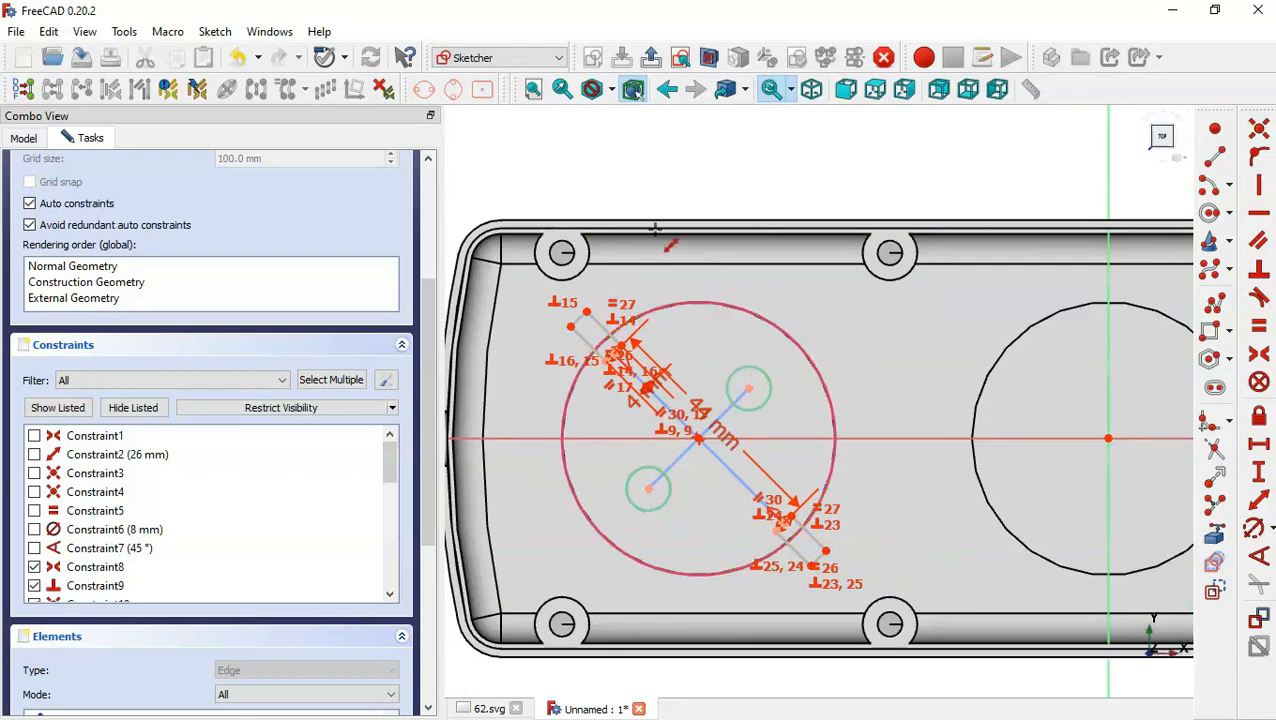
click(651, 56)
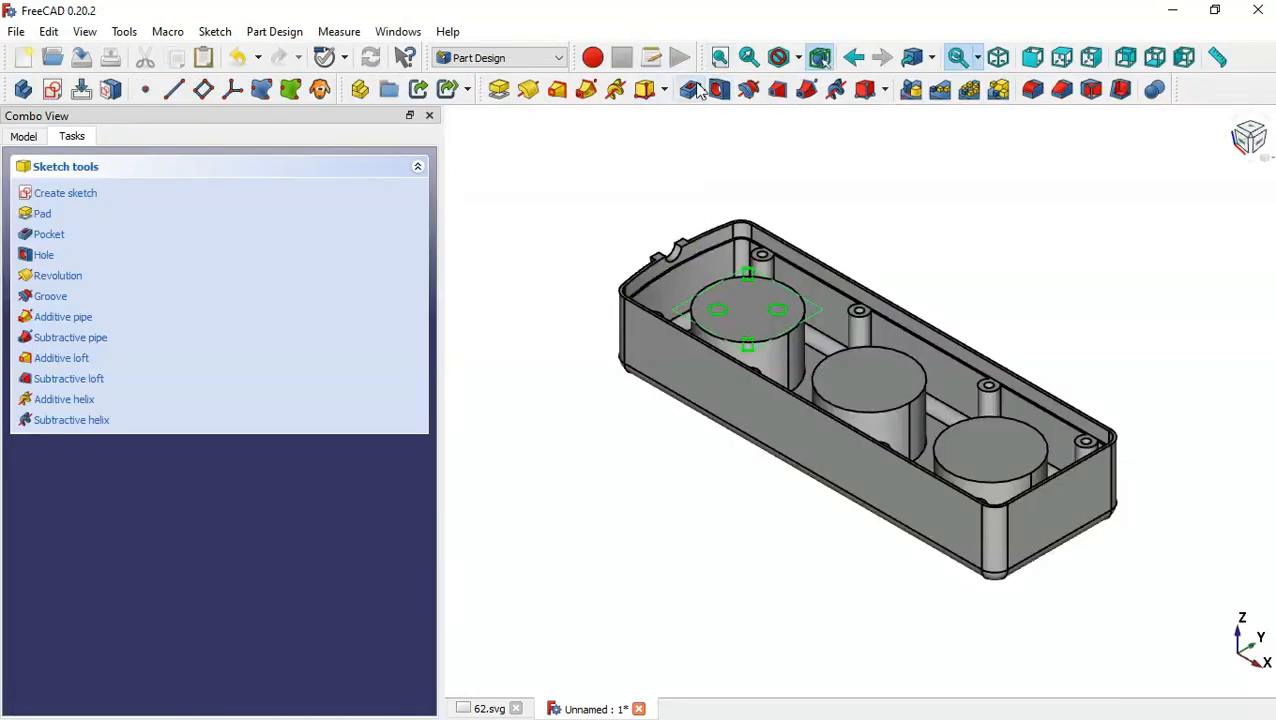
click(691, 88)
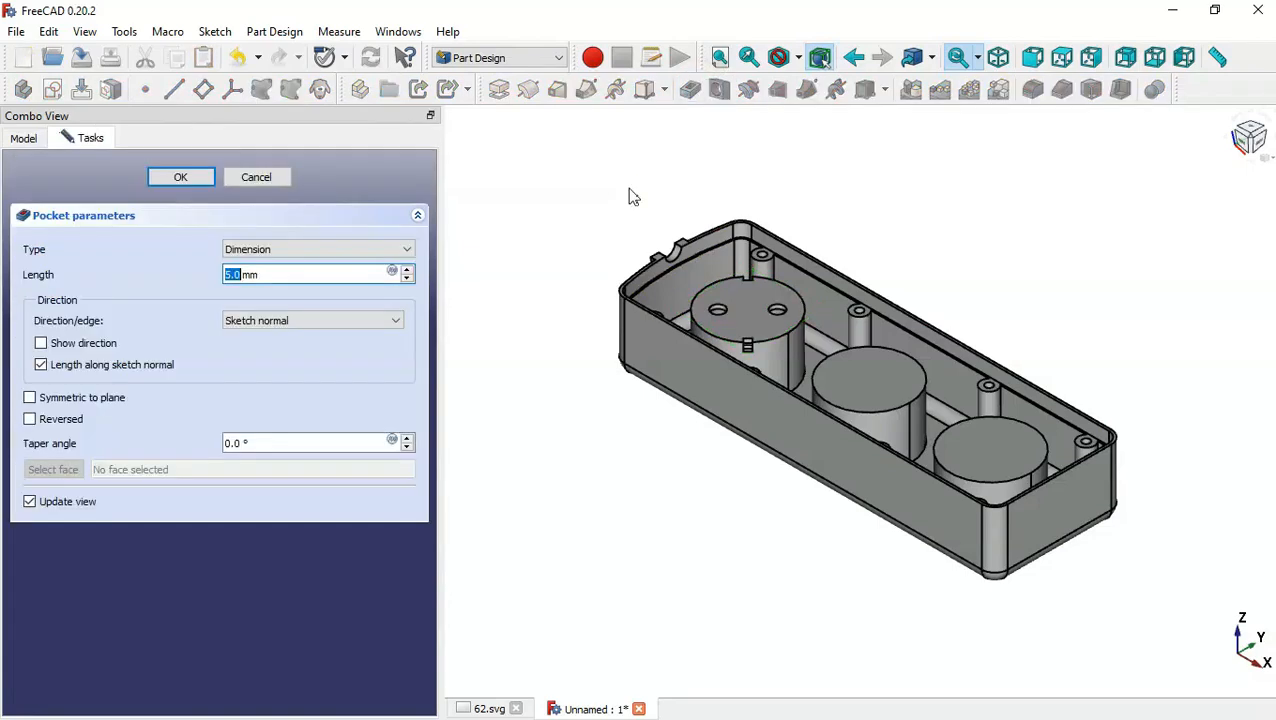
double_click(357, 268)
text(35-2)
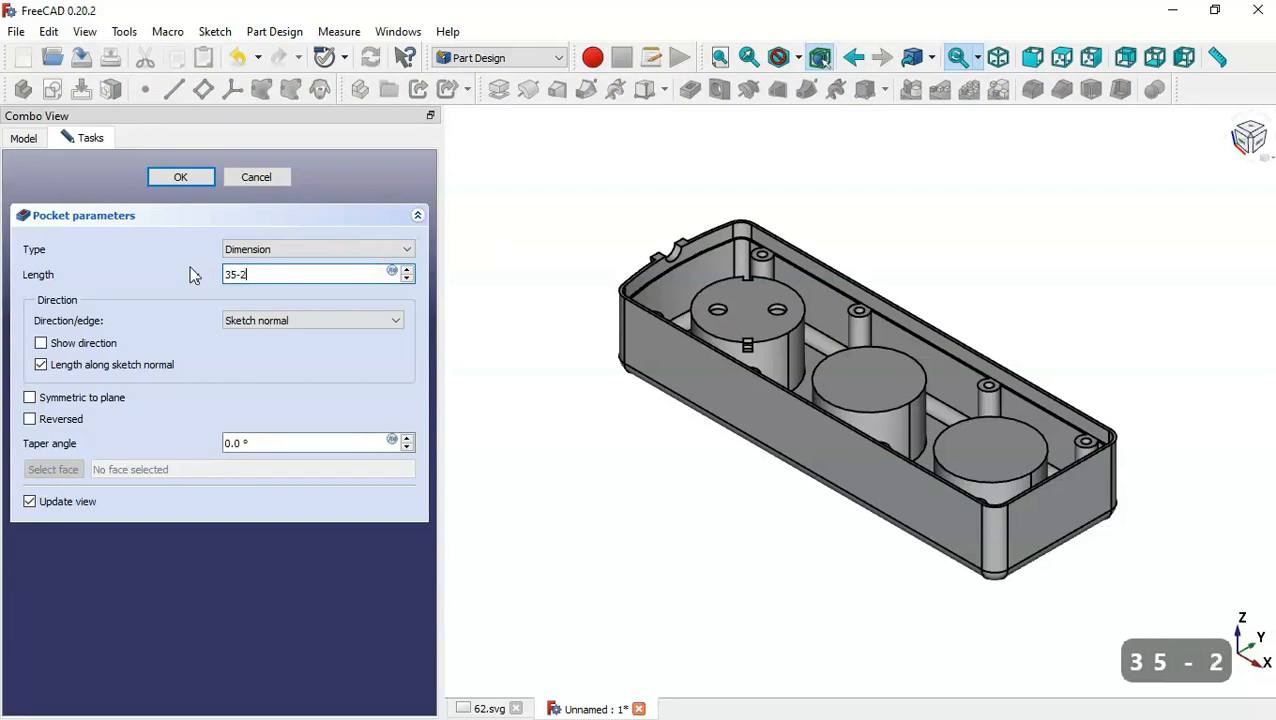
text(.5)
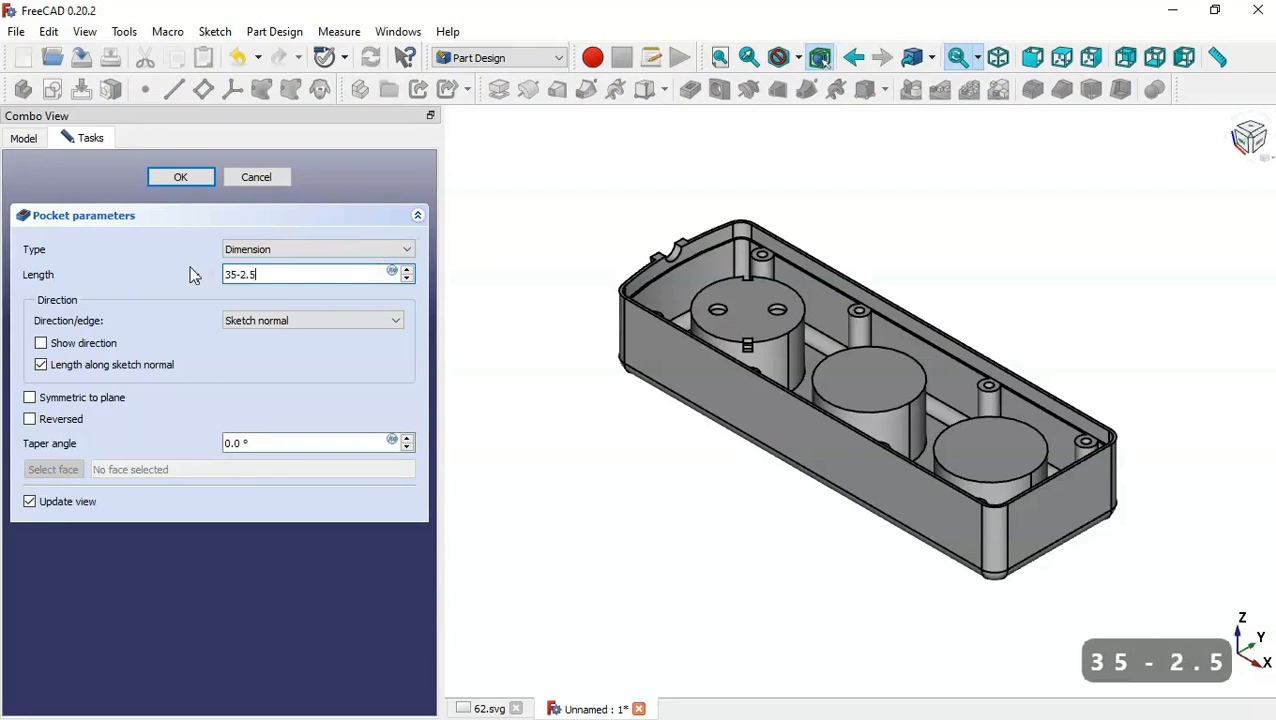
click(181, 177)
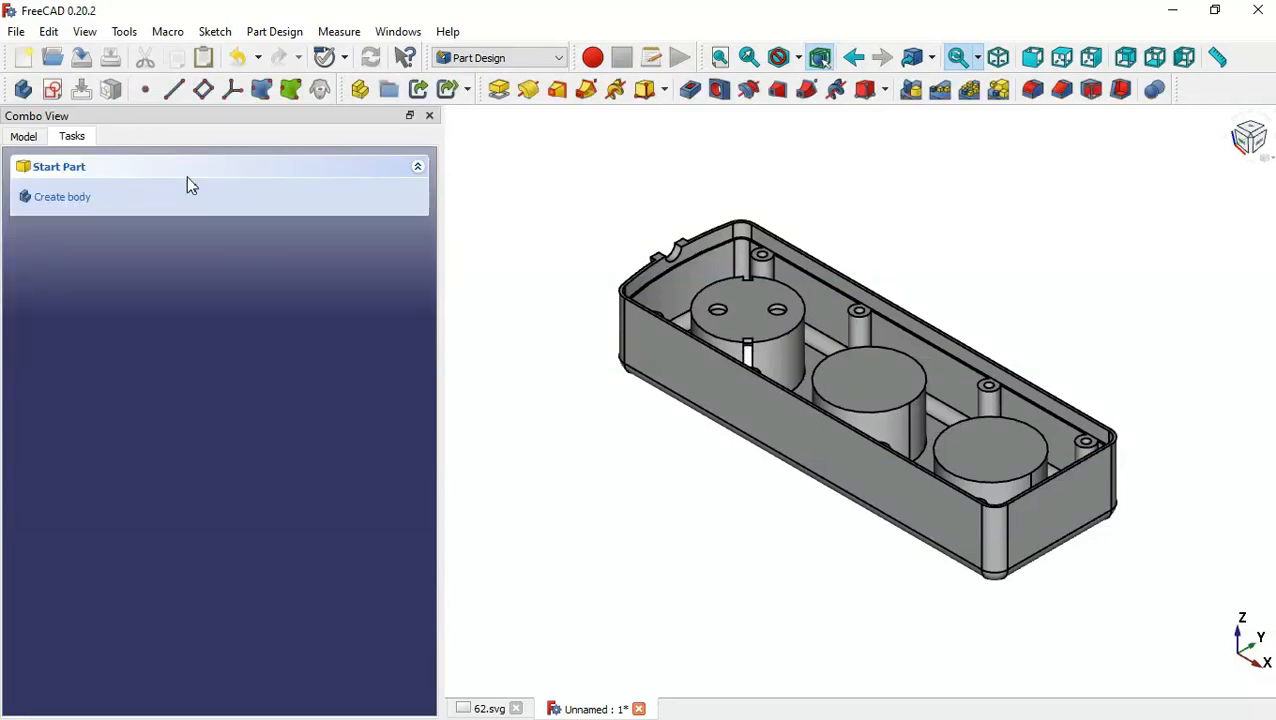
- Start a linear pattern of the socket holes and notches pocket (Pocket004) along the Base X axis
drag(437, 319, 350, 319)
mouse_move(877, 248)
middle_down()
mouse_move(775, 399)
mouse_move(871, 393)
mouse_move(868, 261)
middle_up()
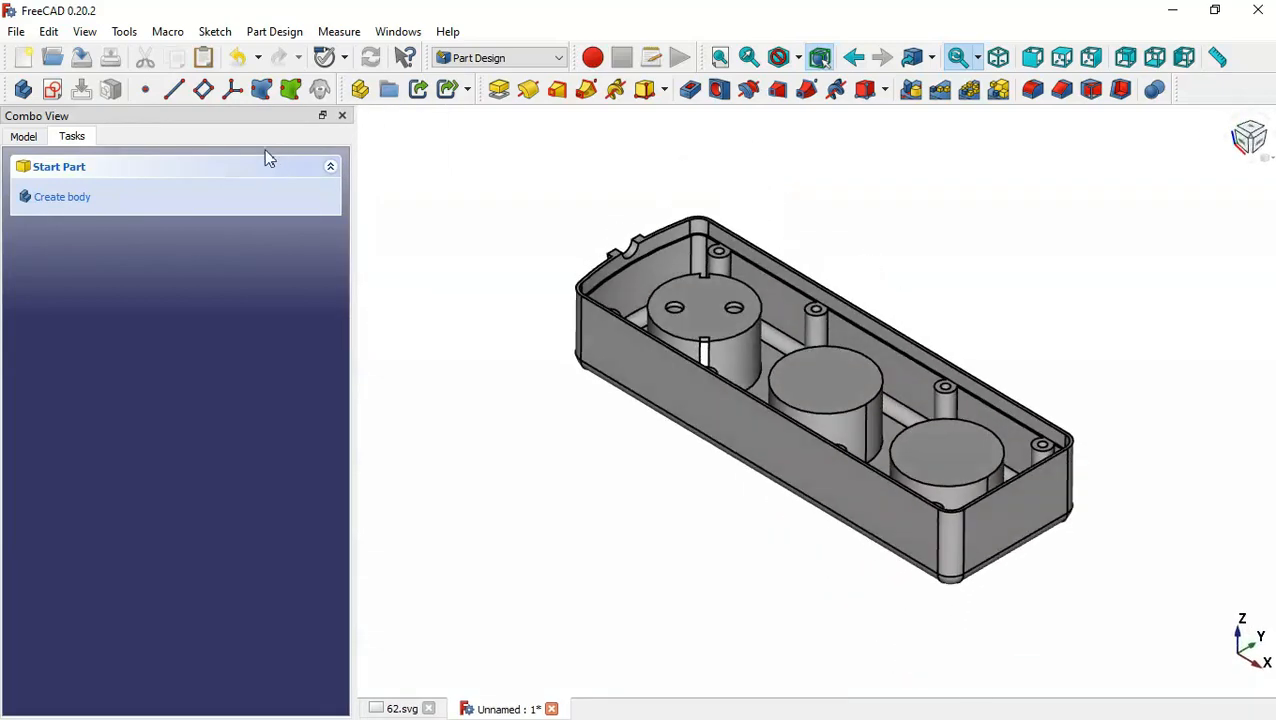
click(30, 137)
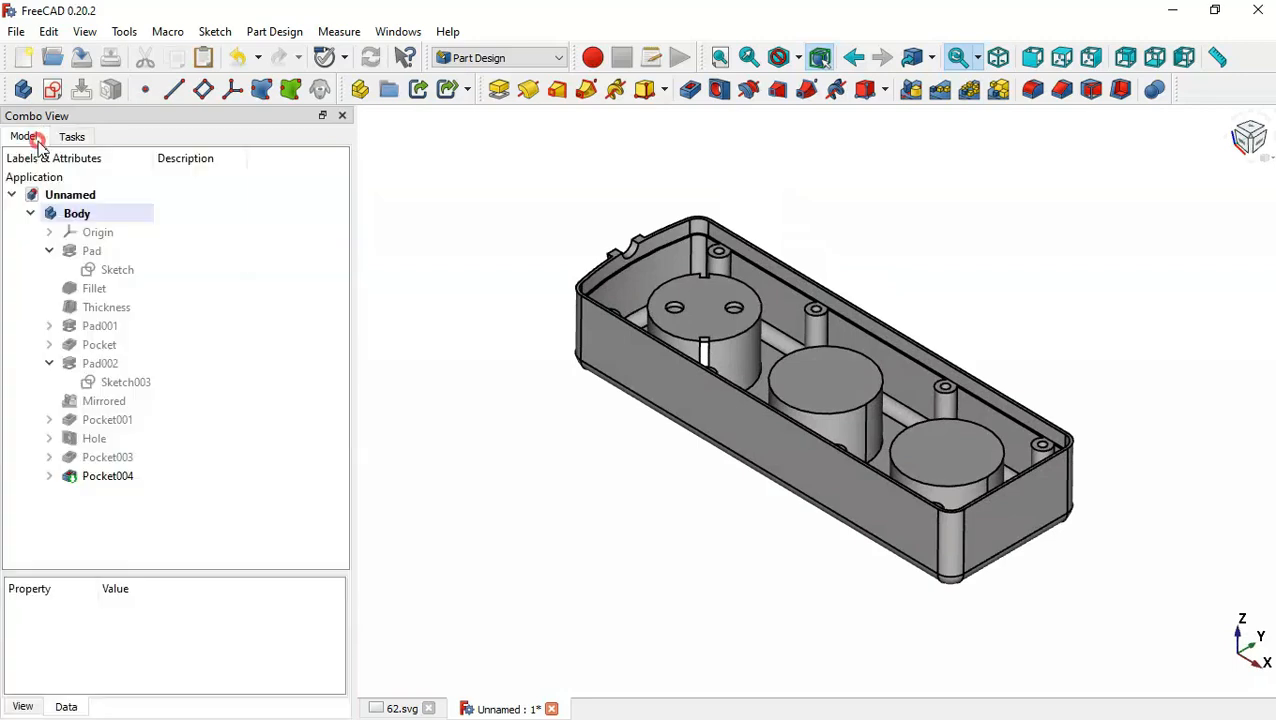
click(130, 481)
click(133, 487)
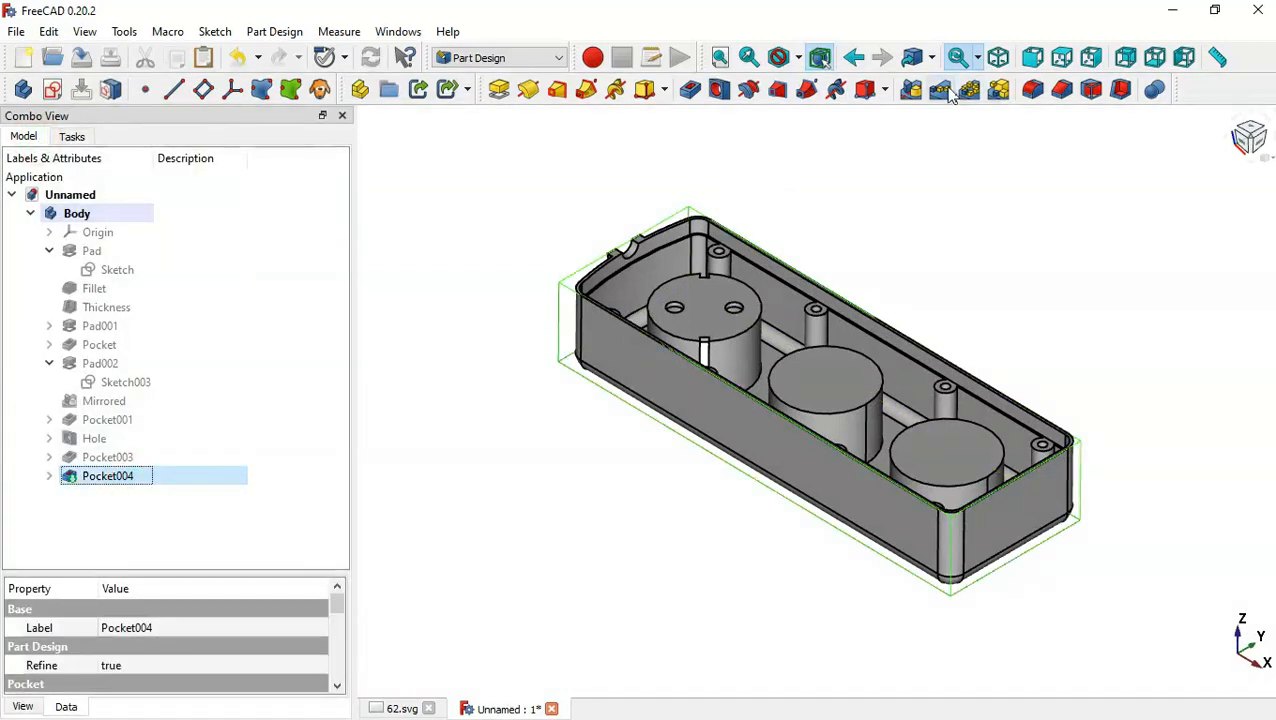
click(940, 92)
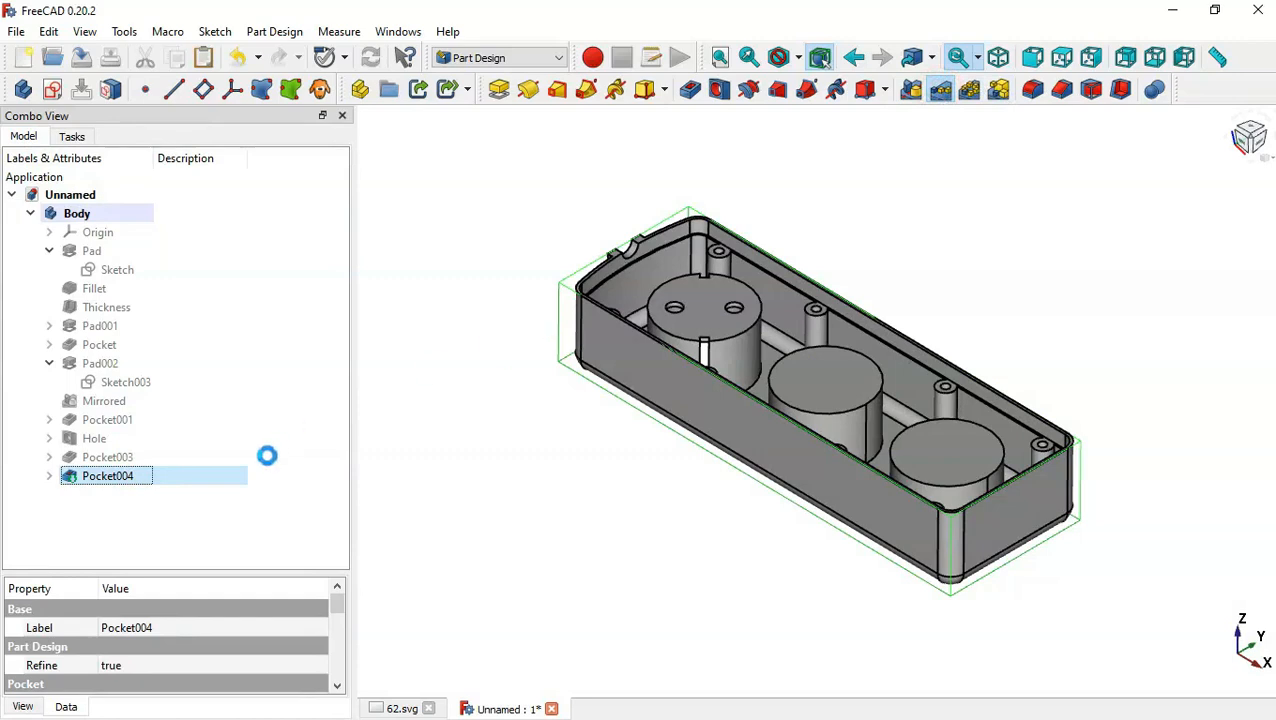
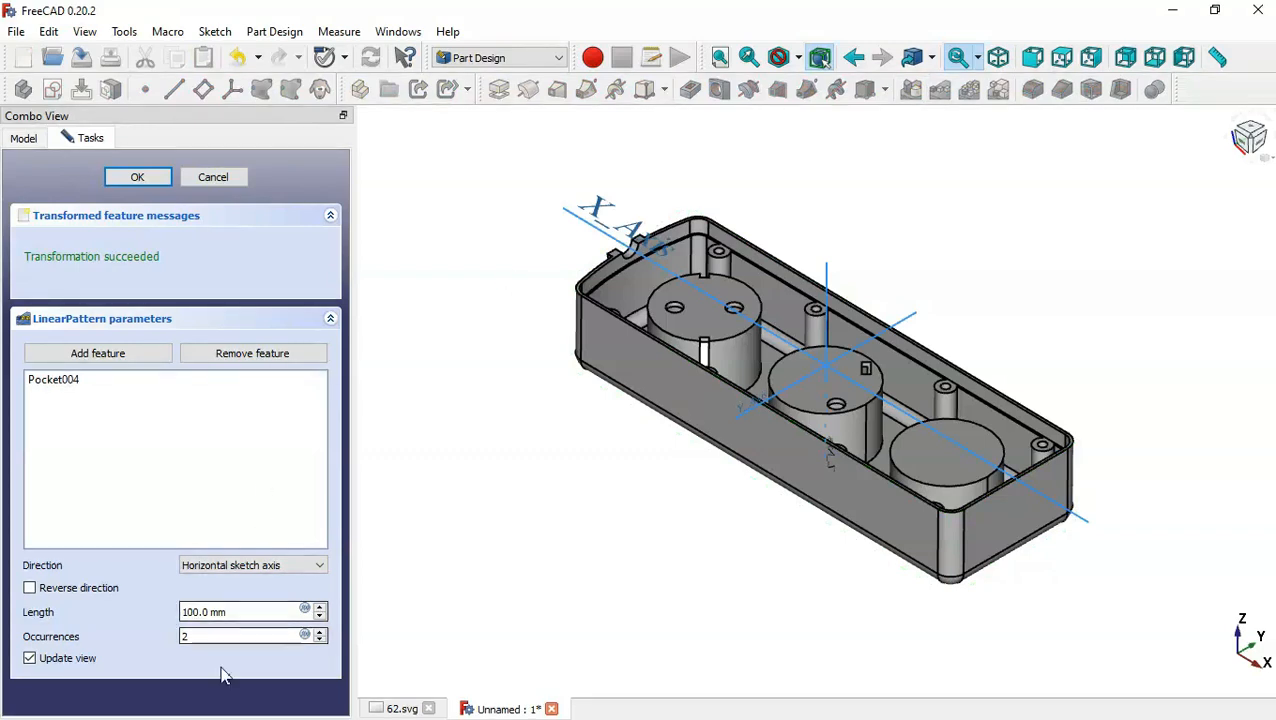
click(263, 567)
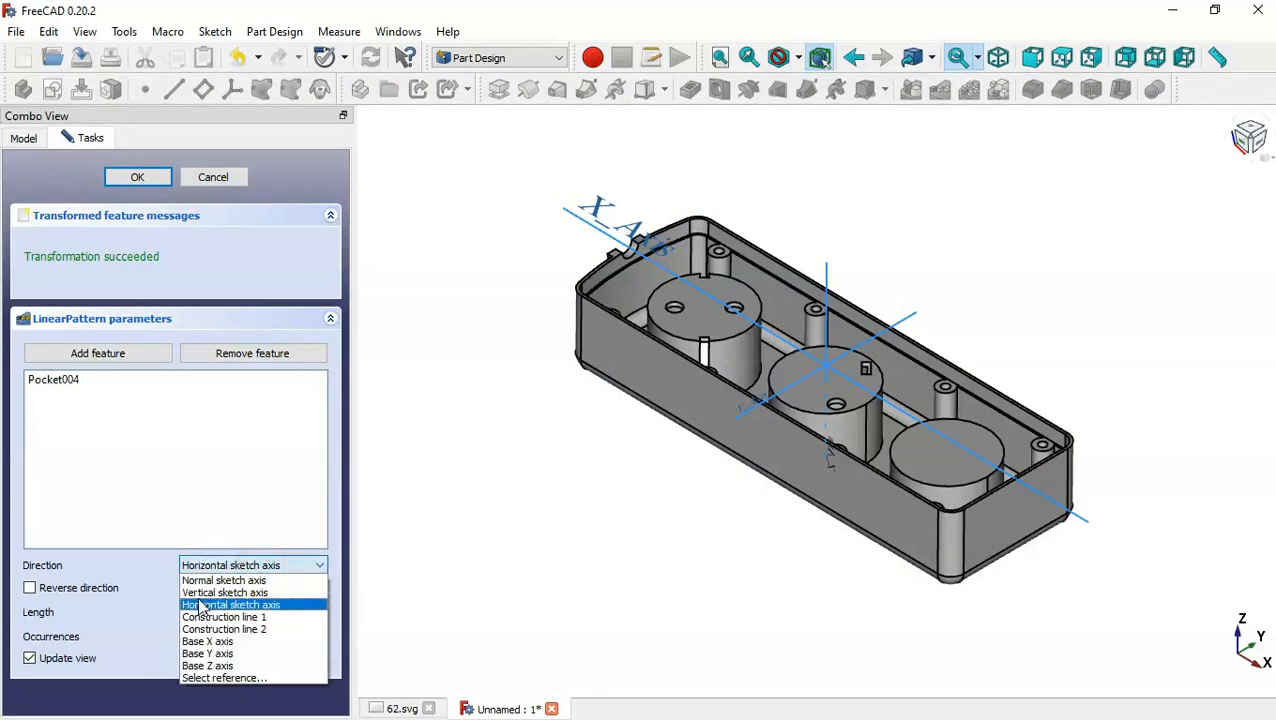
click(243, 641)
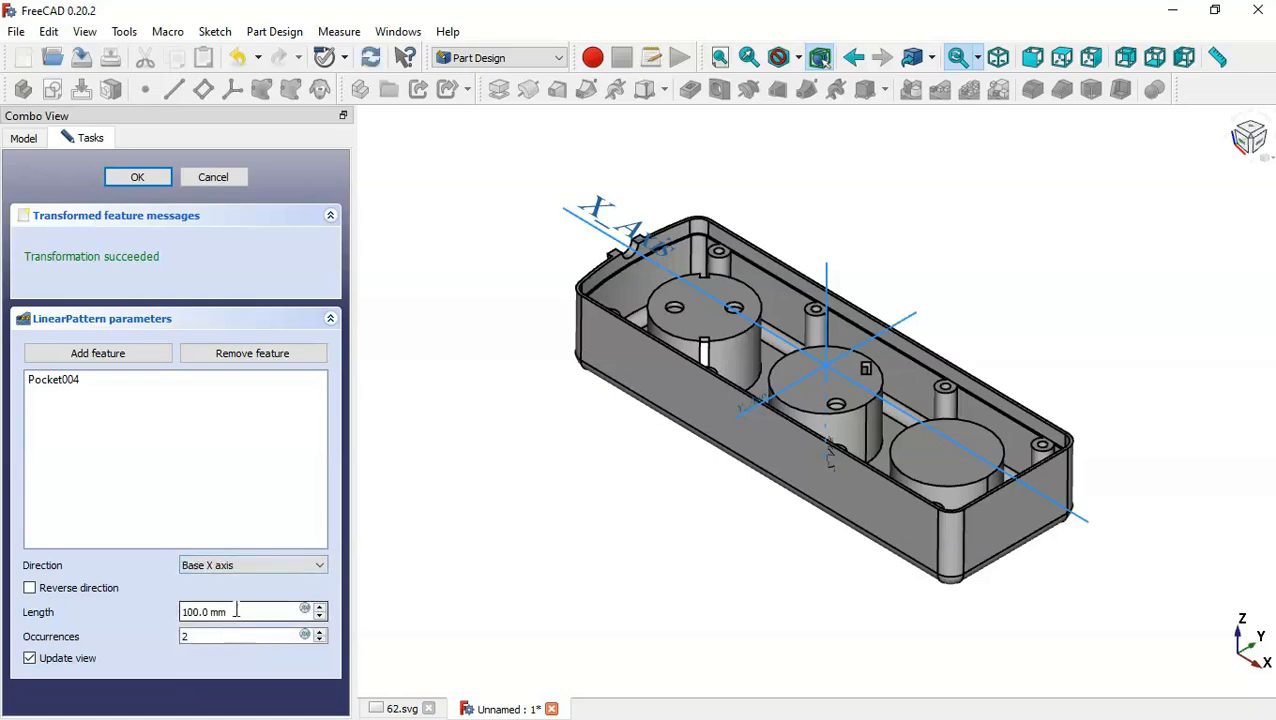
- Check the cylinder spacing in the 62.svg drawing and pattern the pocket over a length of 150 mm with 3 occurrences
key(ctrl+Tab)
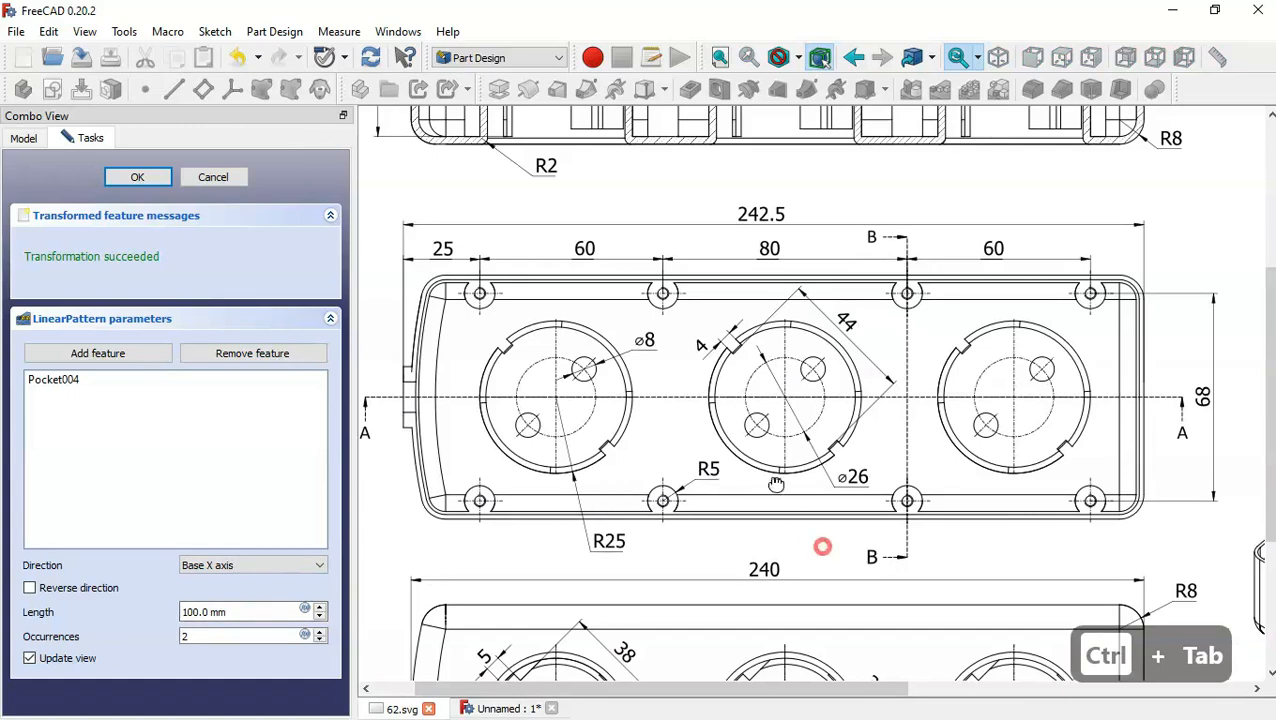
drag(823, 547, 720, 345)
drag(803, 481, 812, 436)
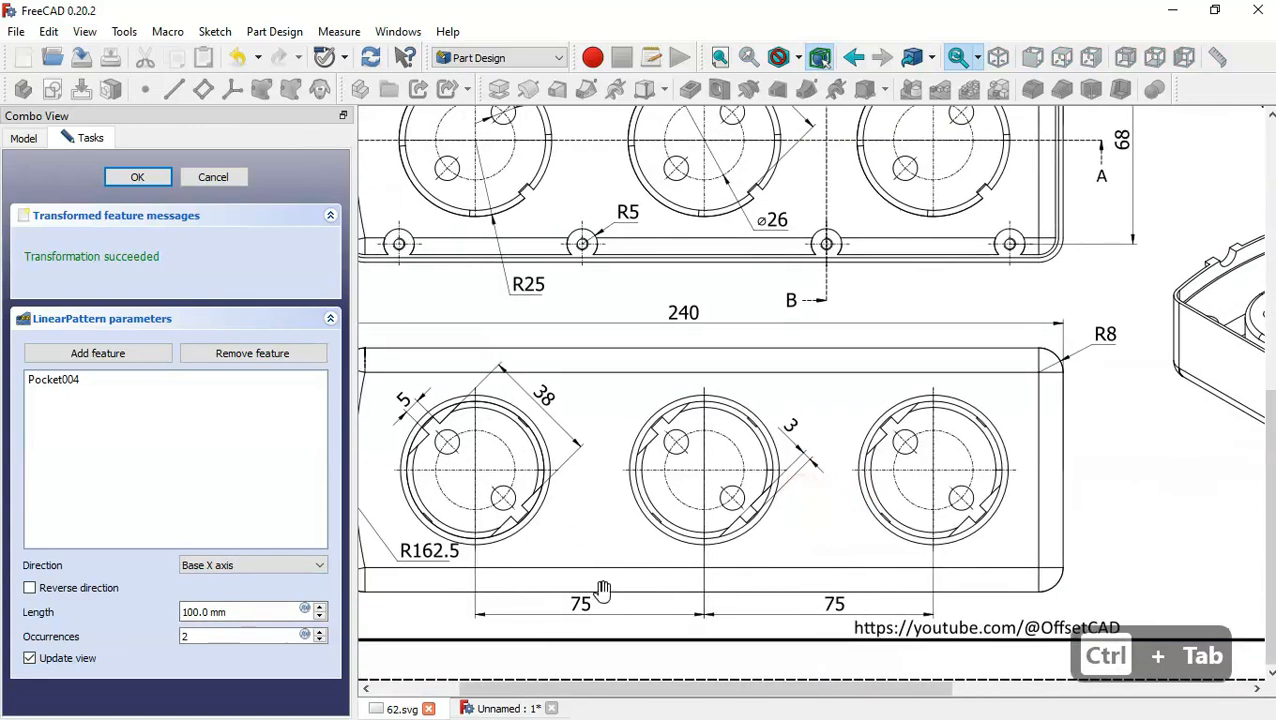
click(500, 708)
double_click(244, 612)
text(150)
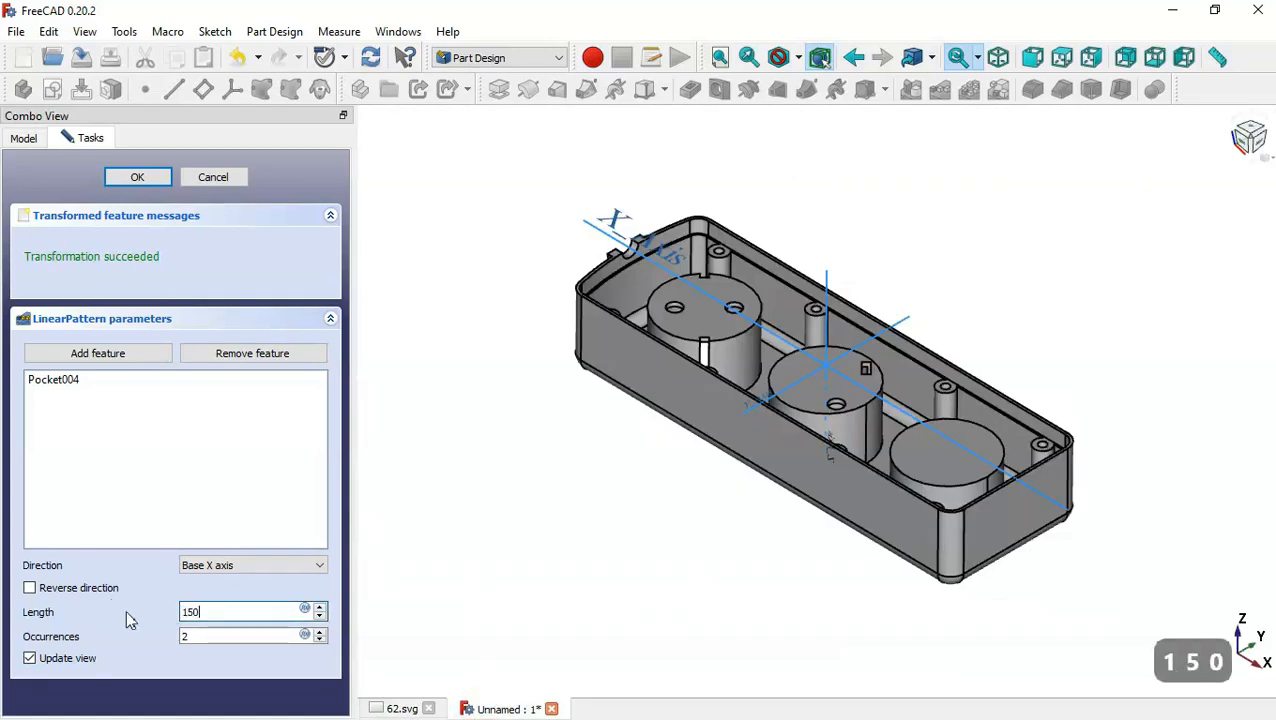
double_click(202, 643)
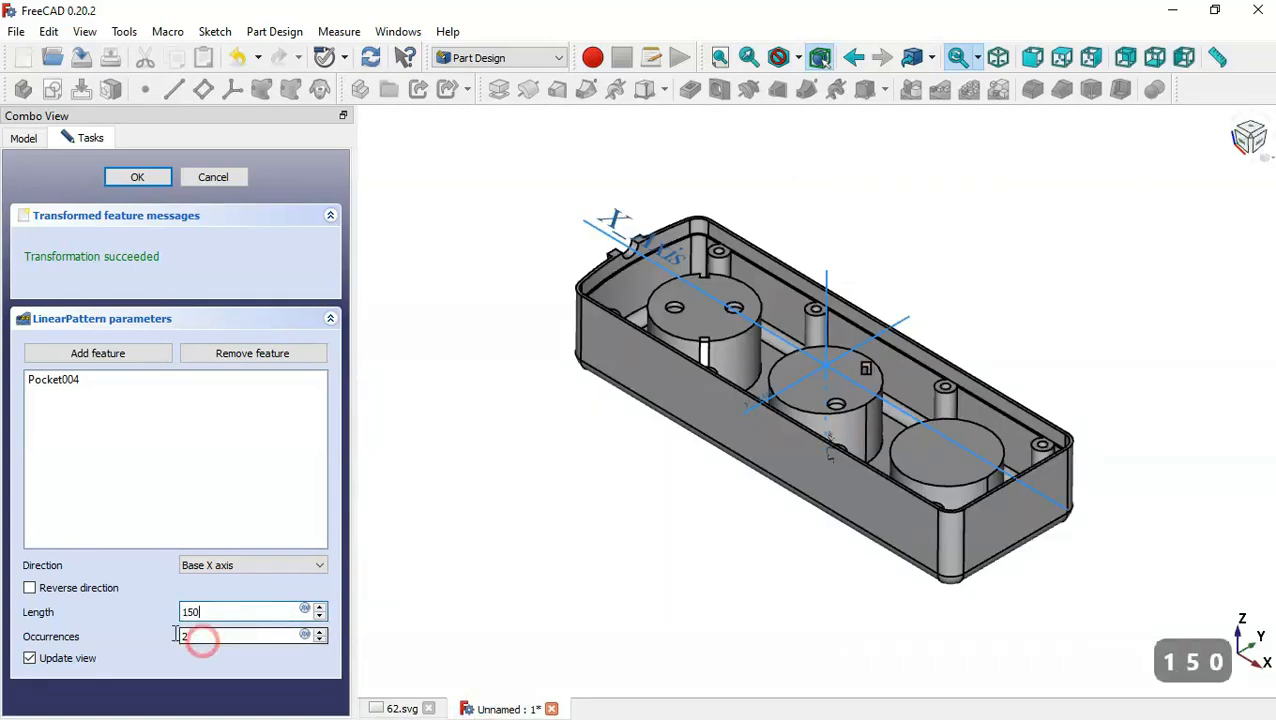
text(3)
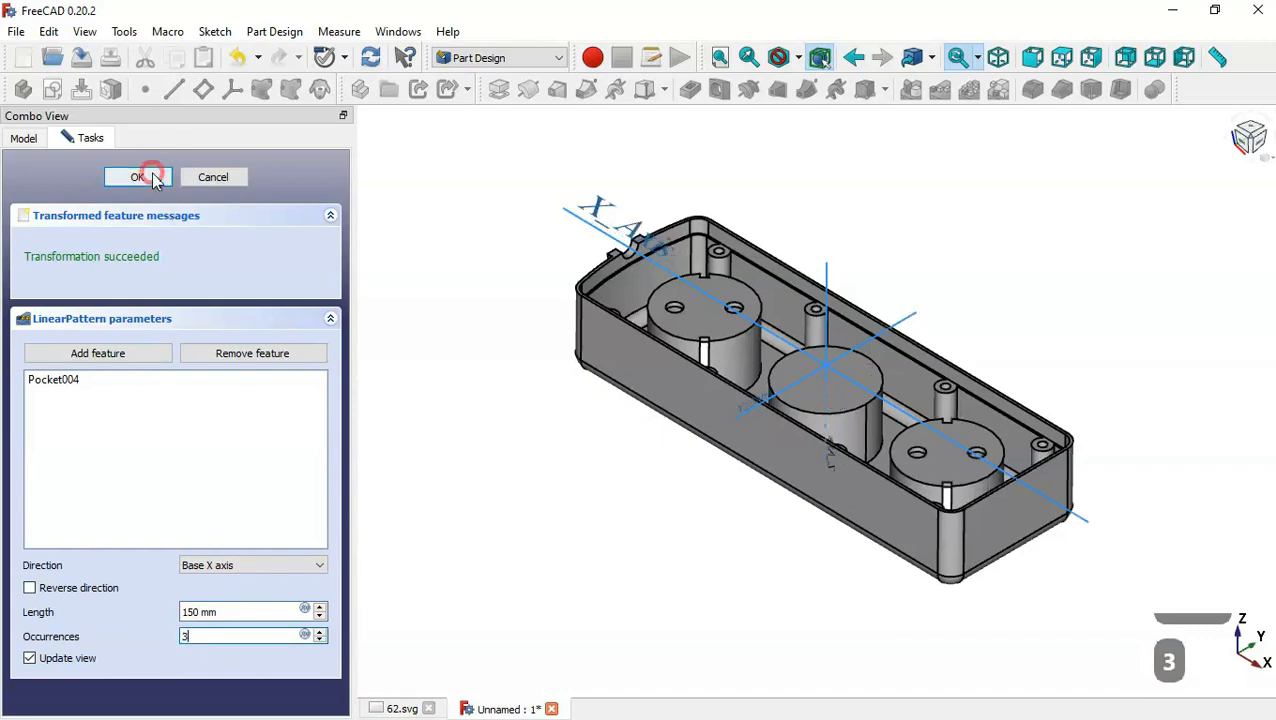
click(140, 177)
middle_drag(873, 220, 762, 296)
key(Home)
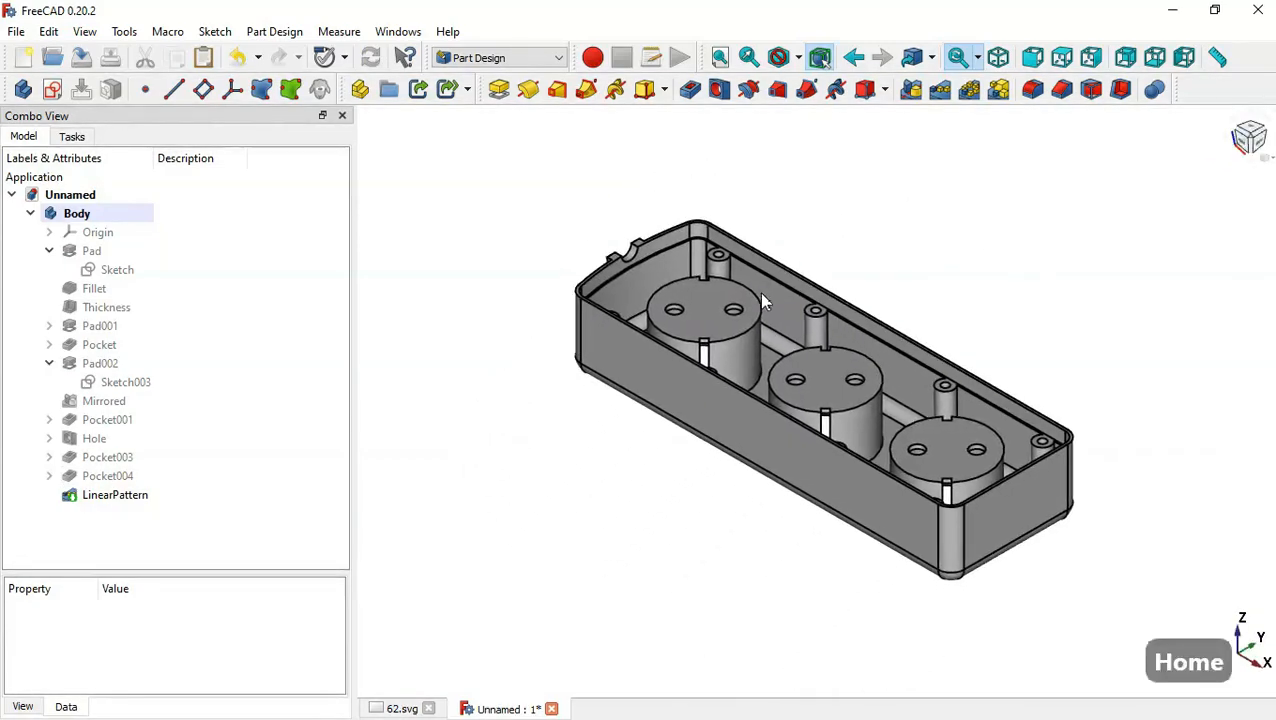
- Create a sketch on the first cylinder's top face and project the upper arc of its rim as external geometry
click(714, 312)
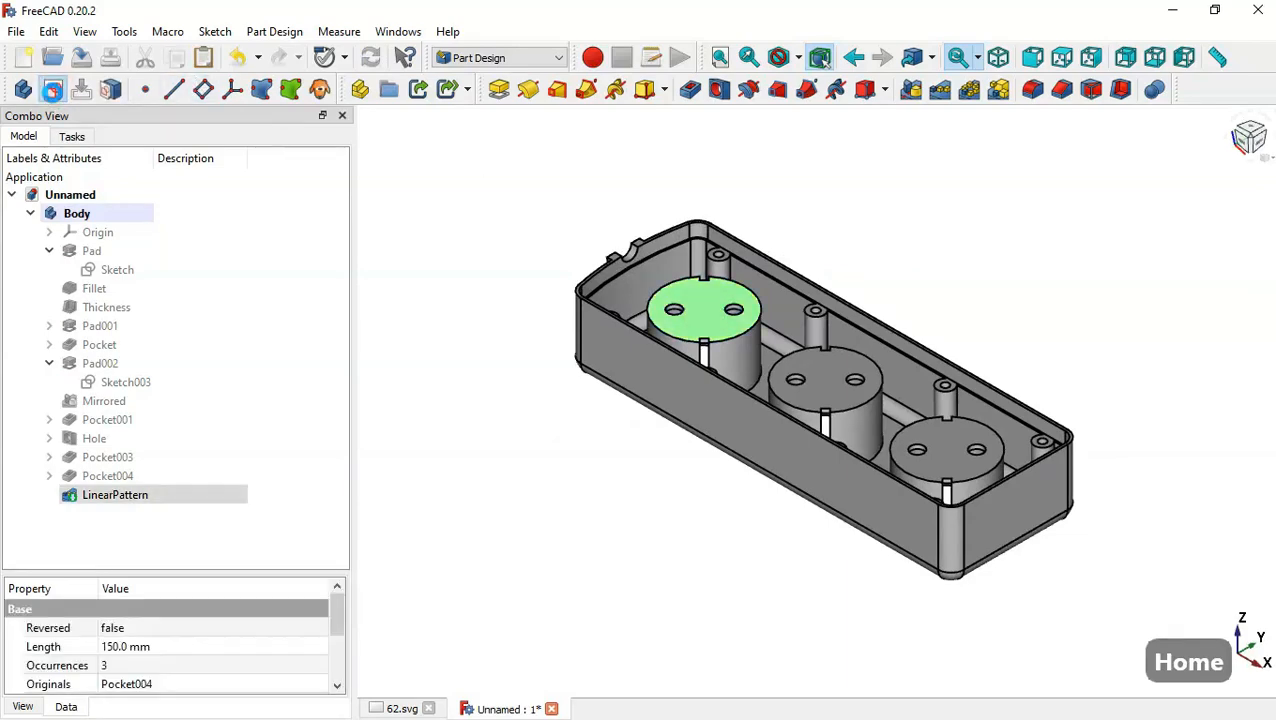
click(53, 90)
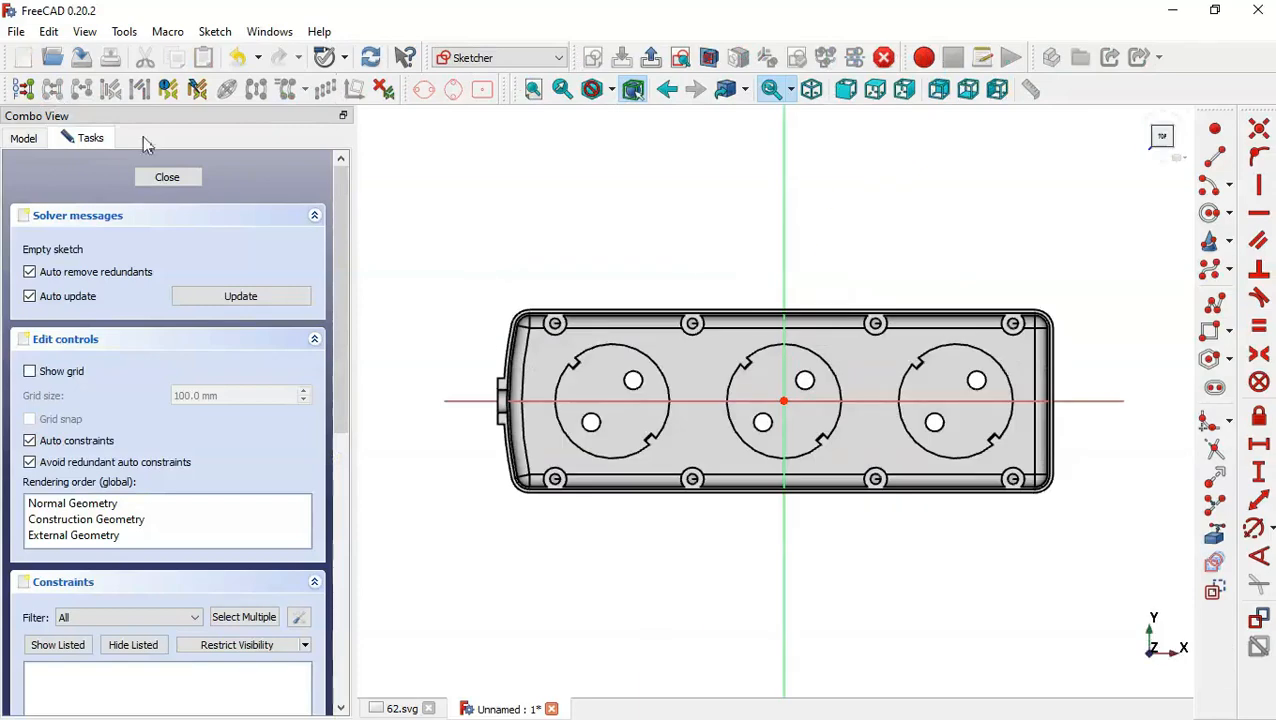
scroll(607, 397, up, 5)
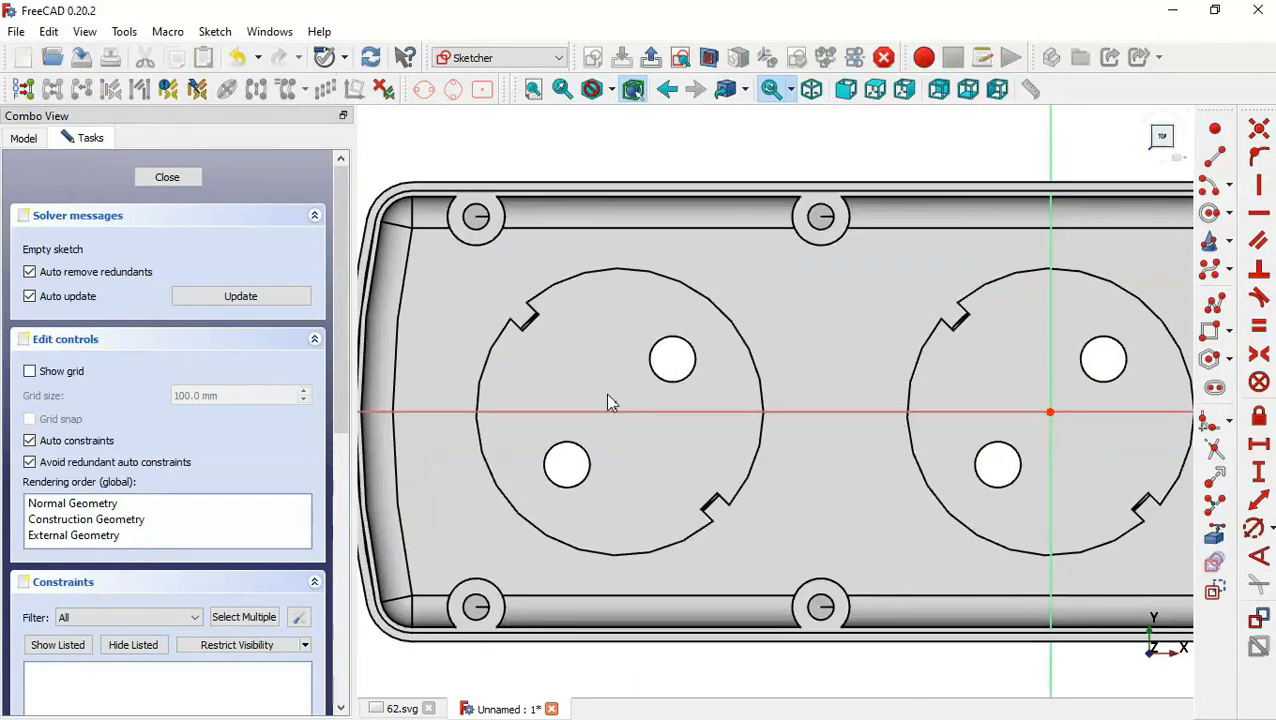
click(1214, 562)
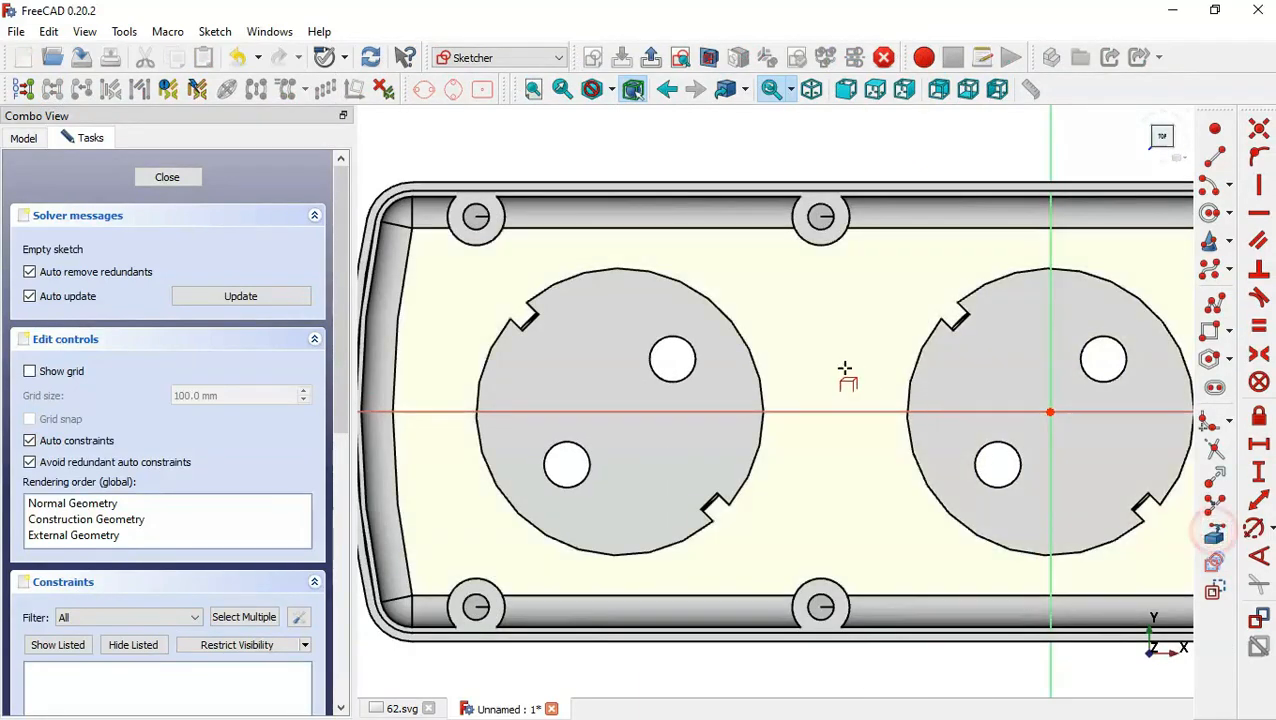
click(757, 371)
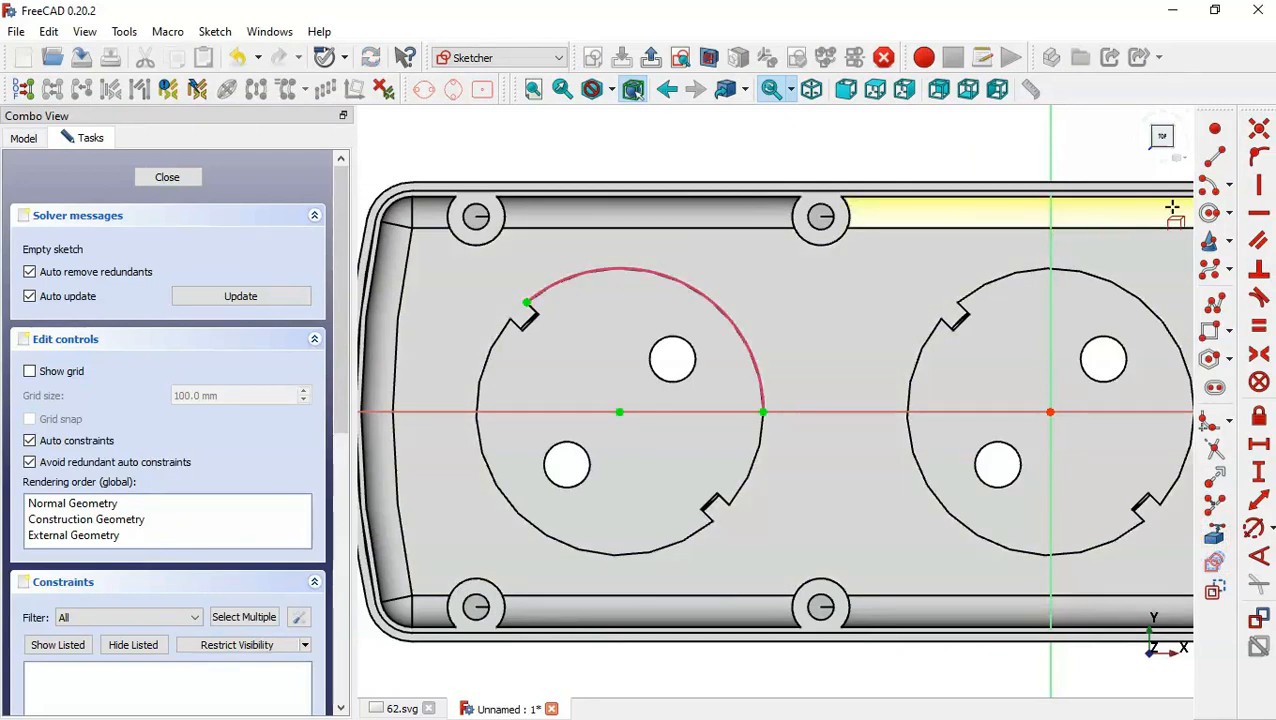
- Draw a stepped polyline of five segments around the first cylinder's upper hole, with both ends on the projected arc
click(1213, 302)
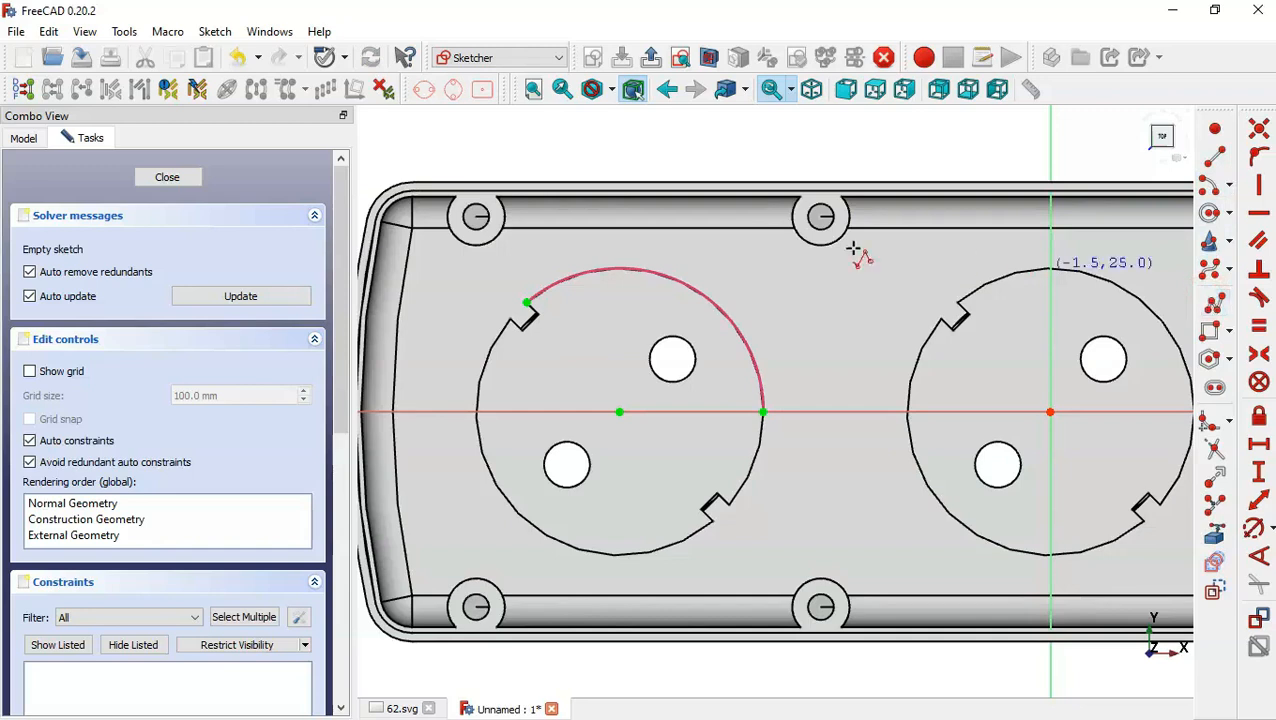
click(596, 268)
click(651, 317)
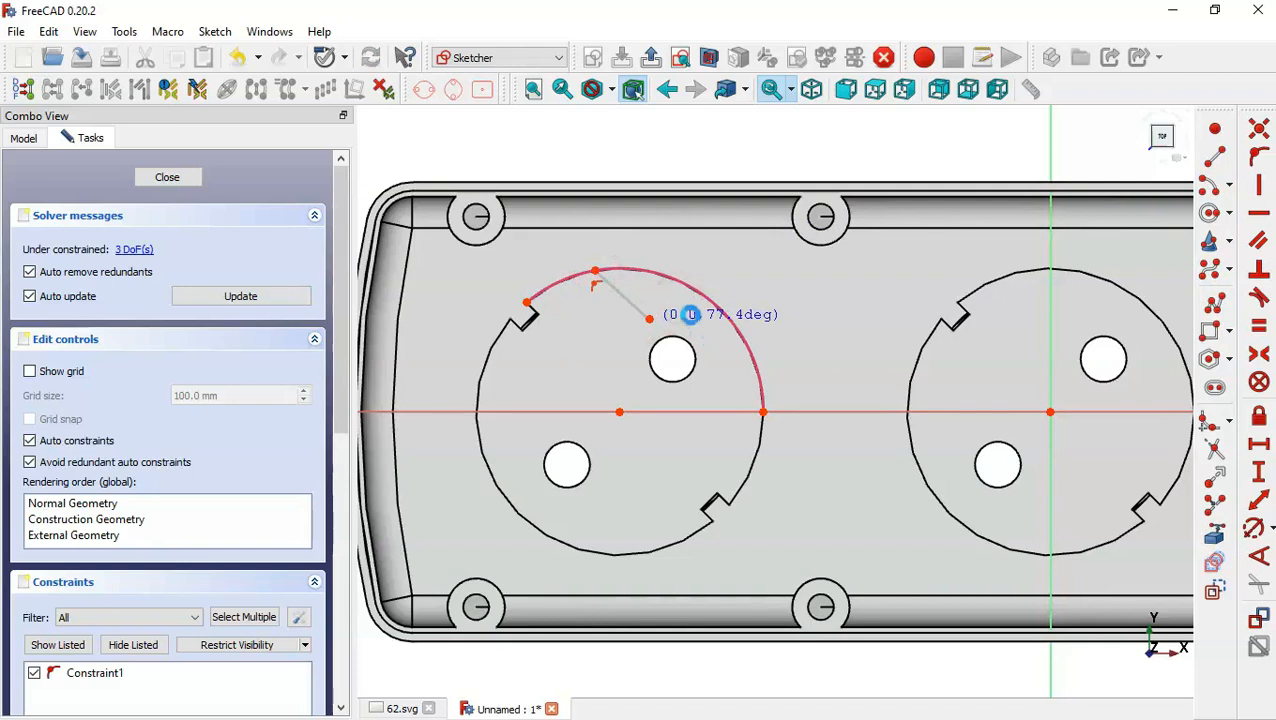
click(680, 299)
click(729, 345)
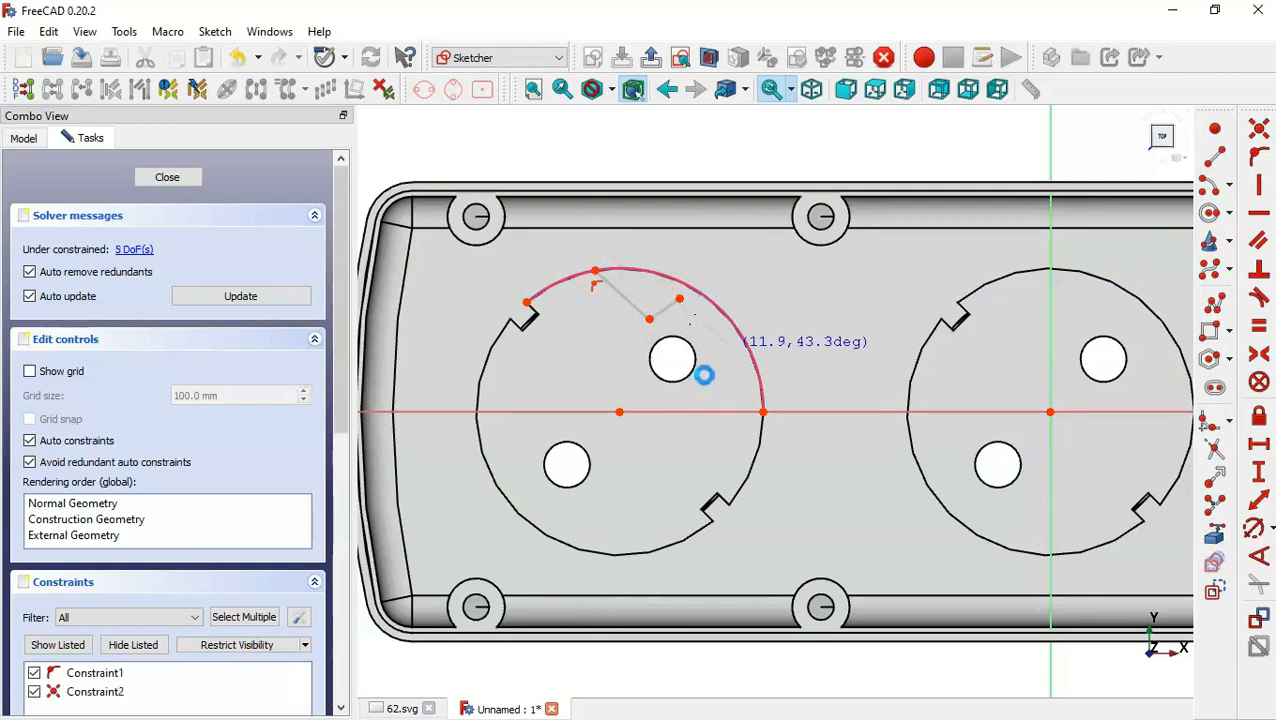
click(705, 374)
click(761, 387)
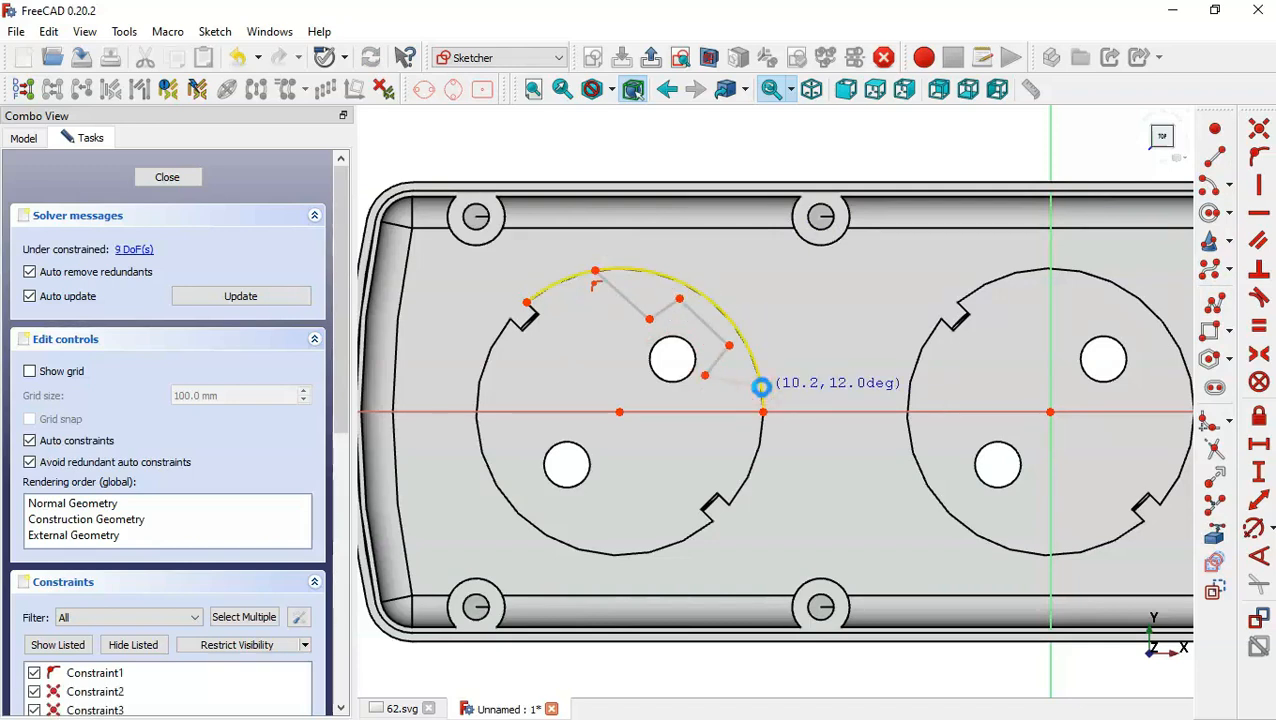
- Close the stepped profile with an arc centred on the first cylinder, joining the polyline's two ends
click(1210, 186)
click(619, 412)
click(595, 271)
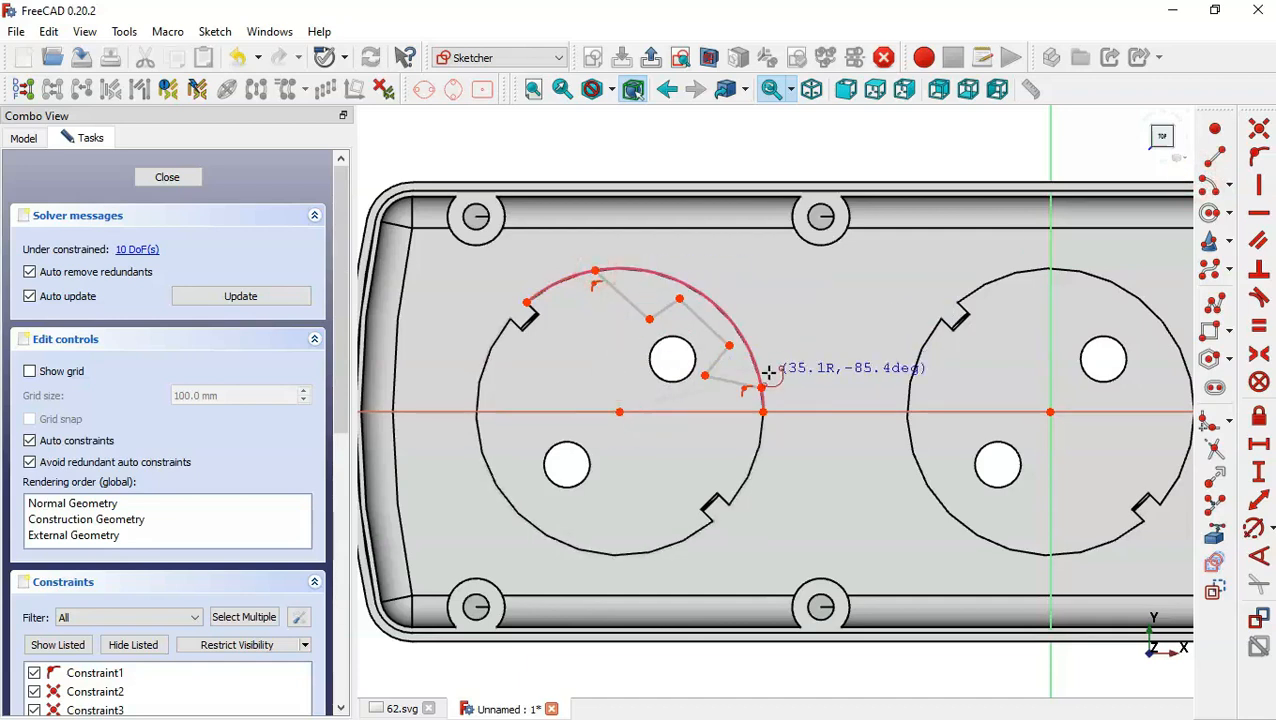
click(761, 386)
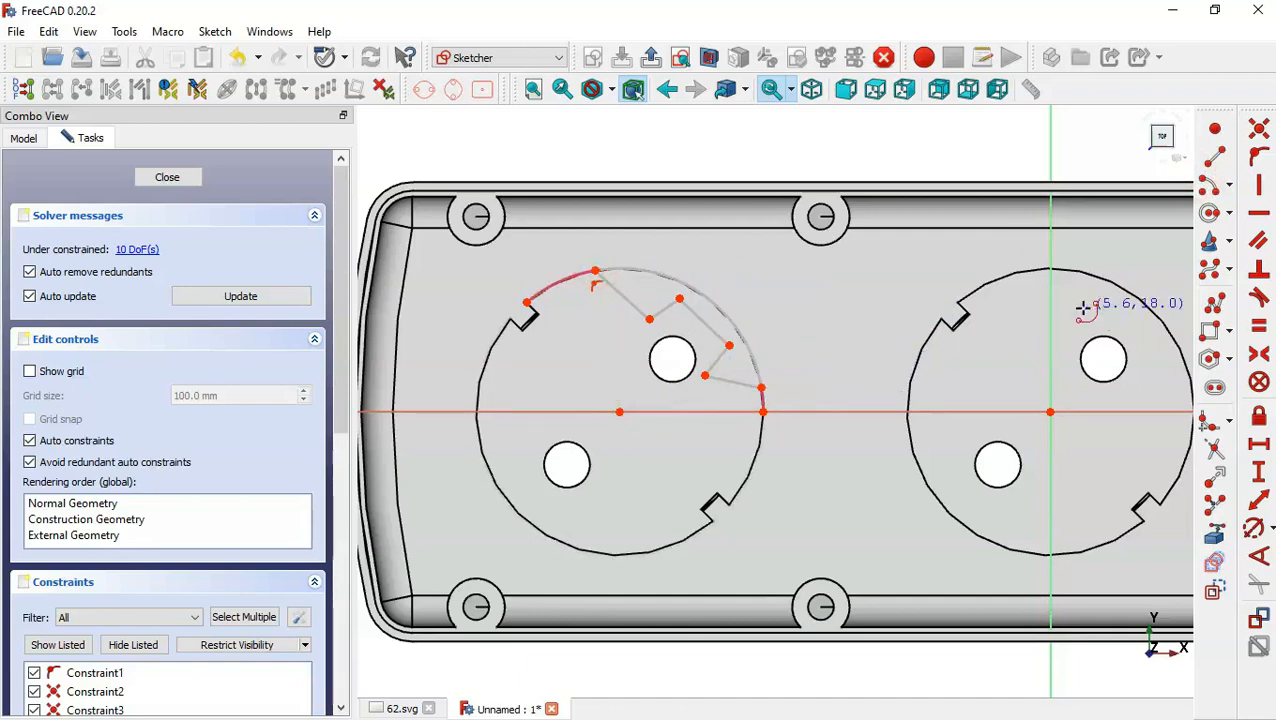
- Make the polyline's first two segments perpendicular, and its short fourth segment perpendicular to both neighbouring segments
click(1259, 283)
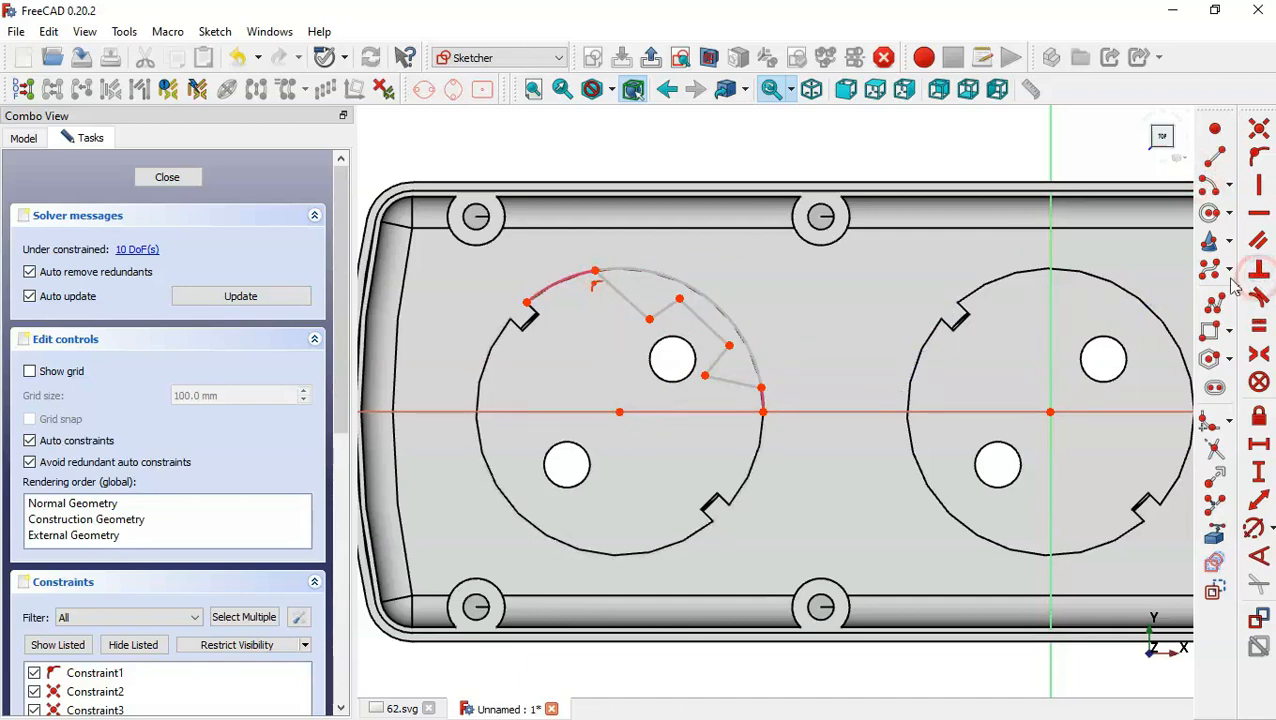
click(662, 310)
click(640, 310)
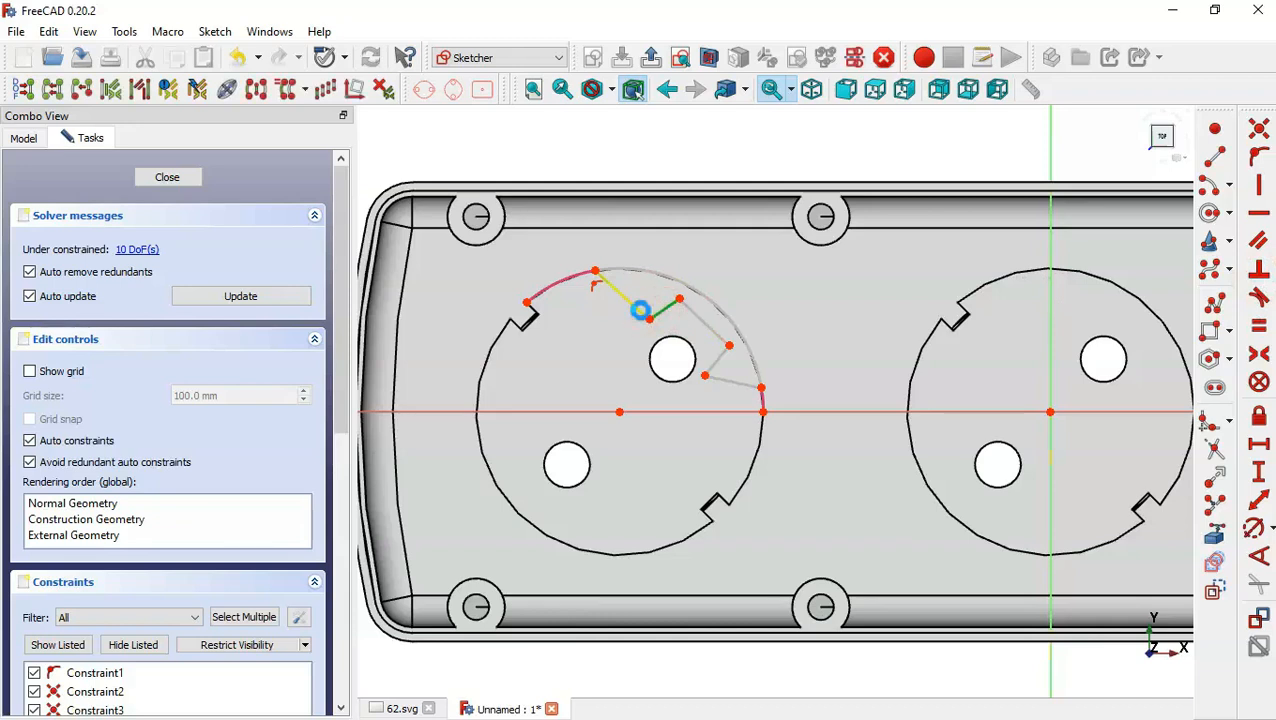
click(720, 337)
click(720, 358)
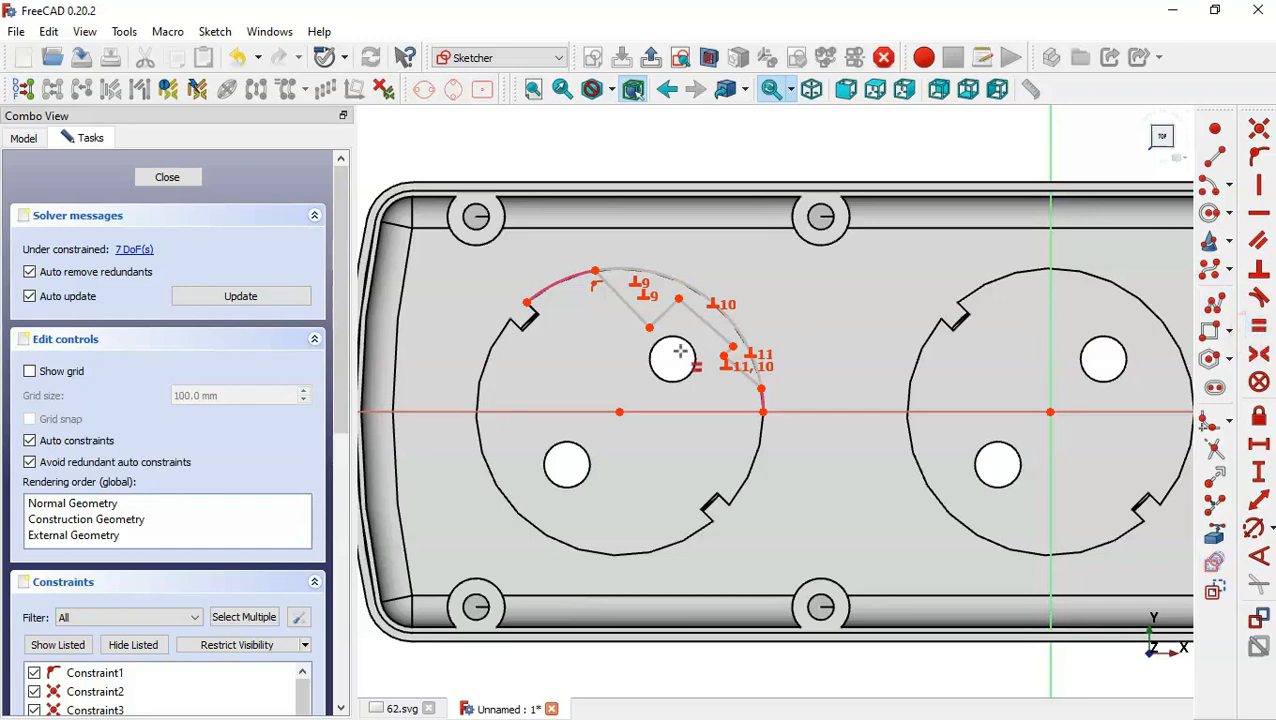
- Make the polyline's two short segments equal in length, and its two end segments equal in length
click(664, 313)
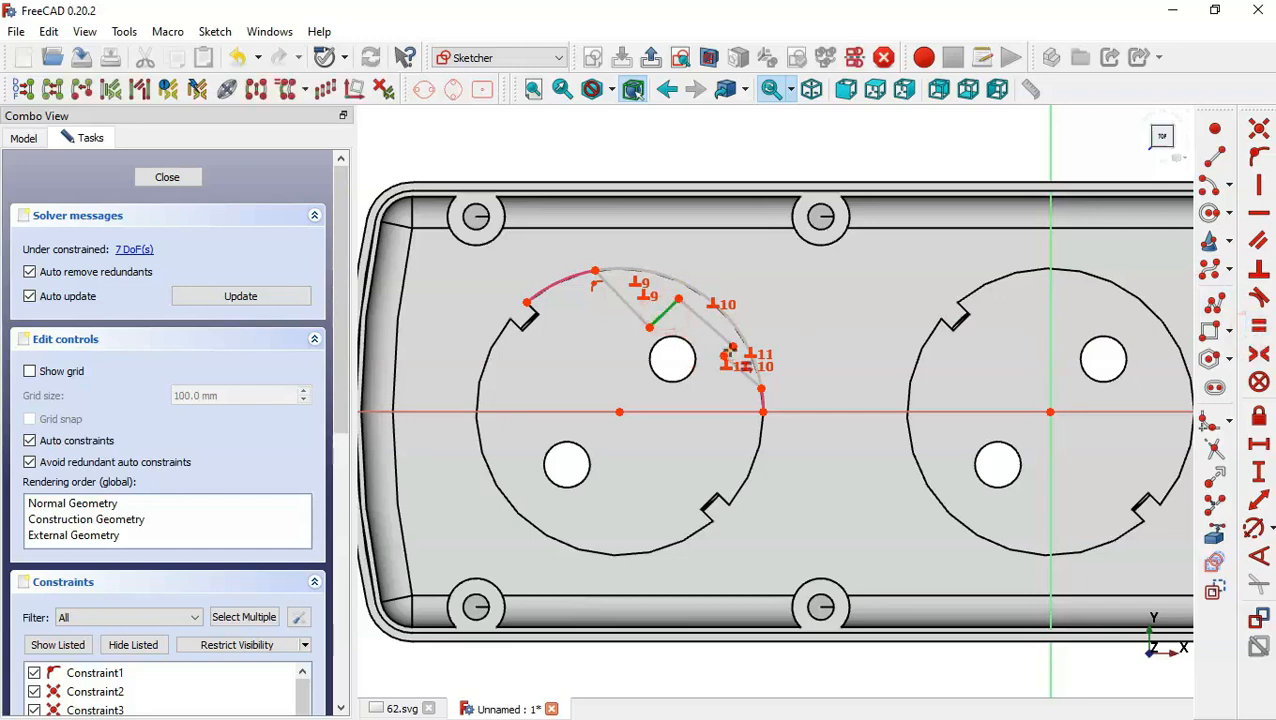
click(729, 349)
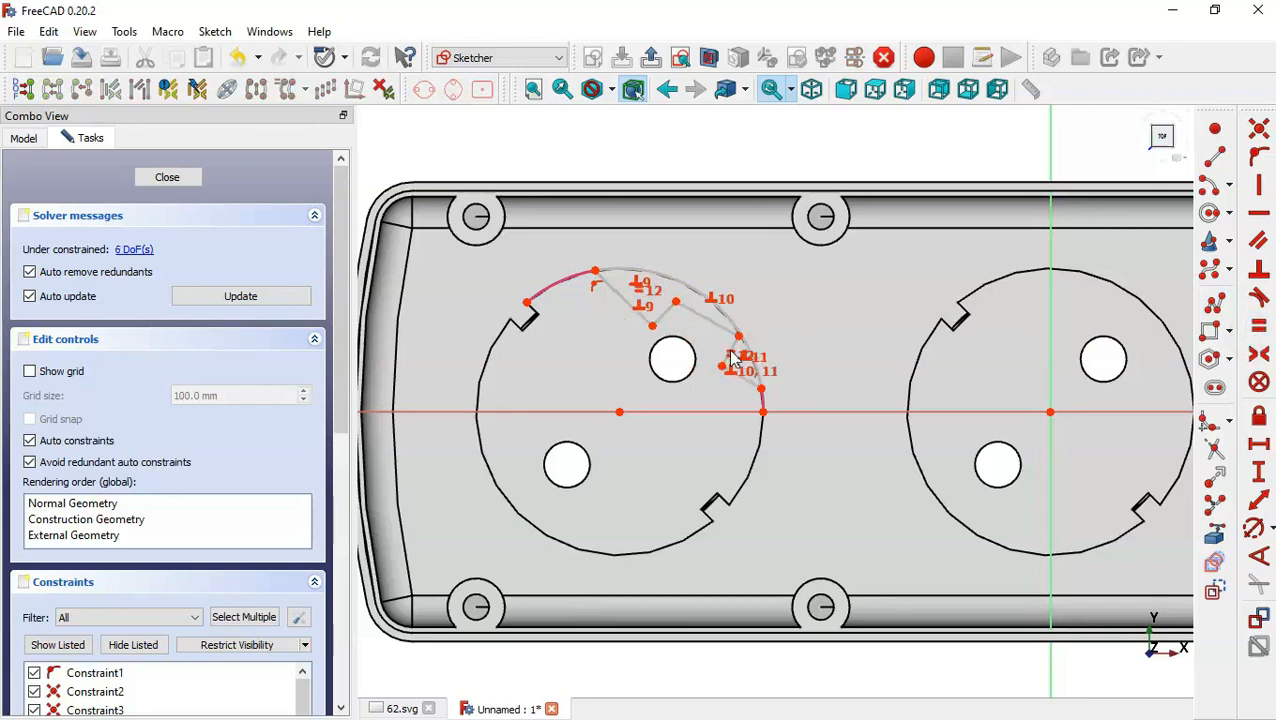
click(738, 376)
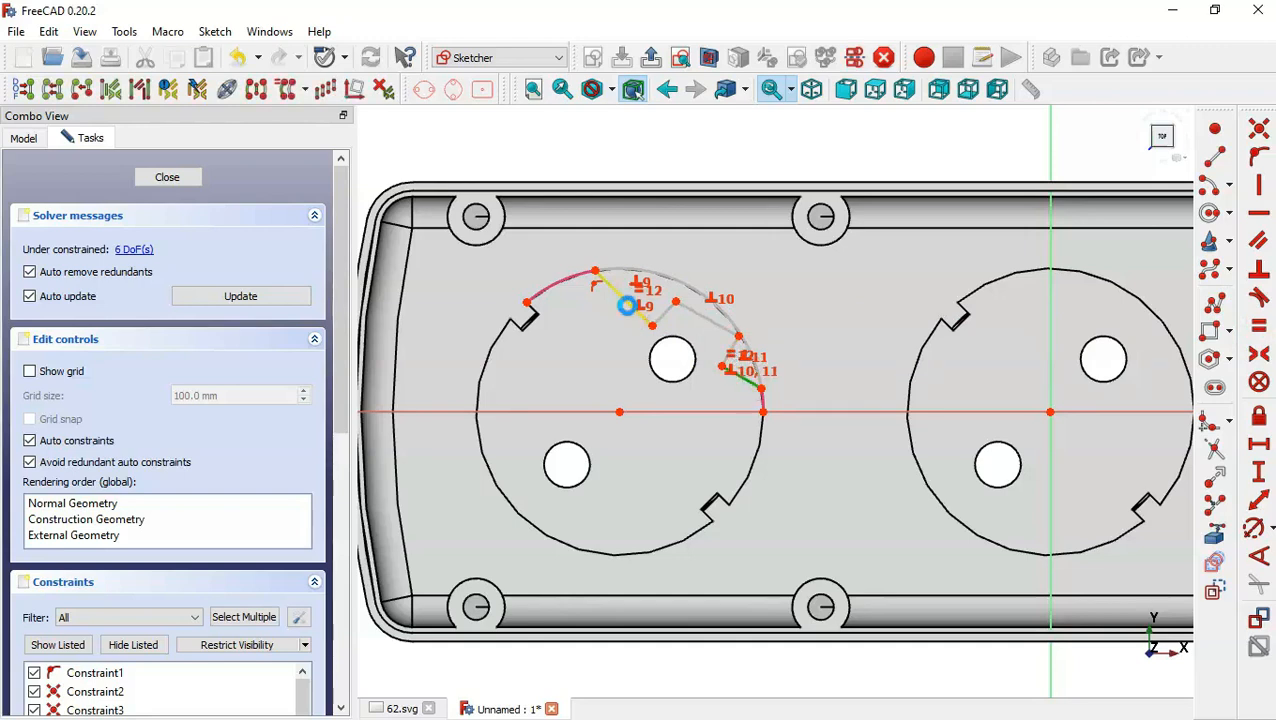
click(626, 305)
- Make the polyline's middle segment perpendicular to the short second segment
scroll(698, 288, up, 1)
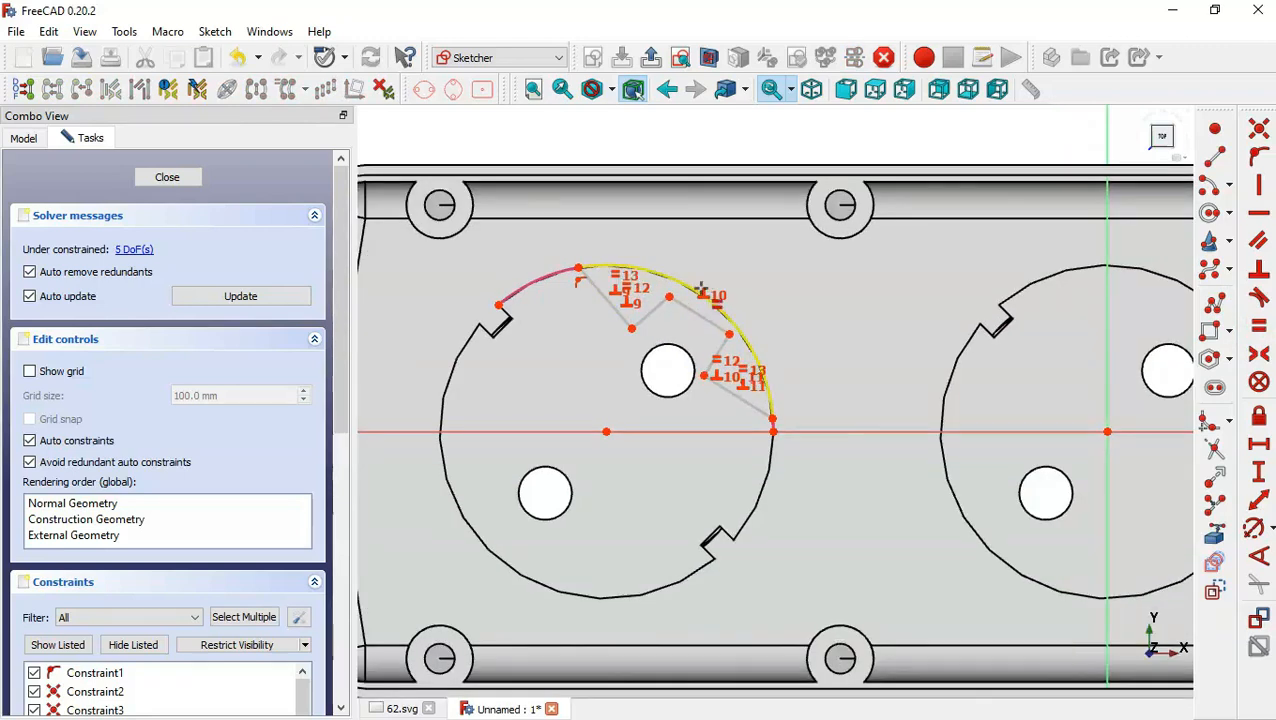
click(1259, 268)
click(699, 315)
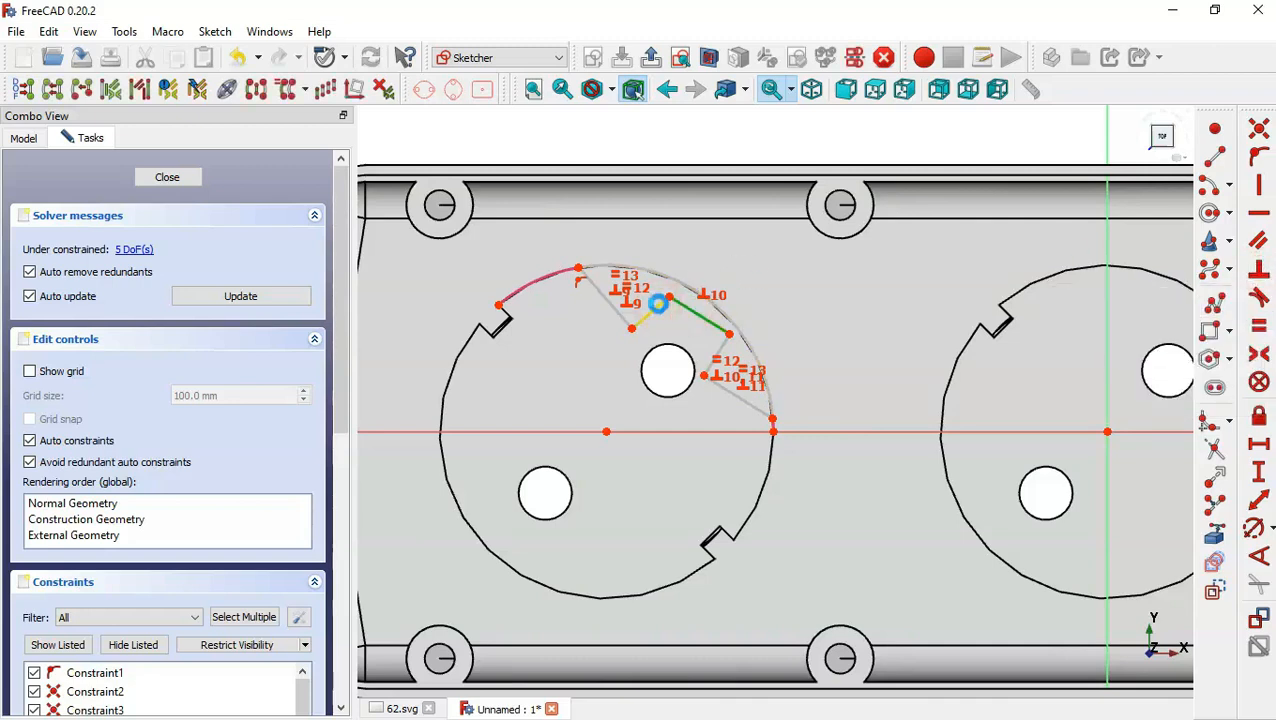
click(658, 305)
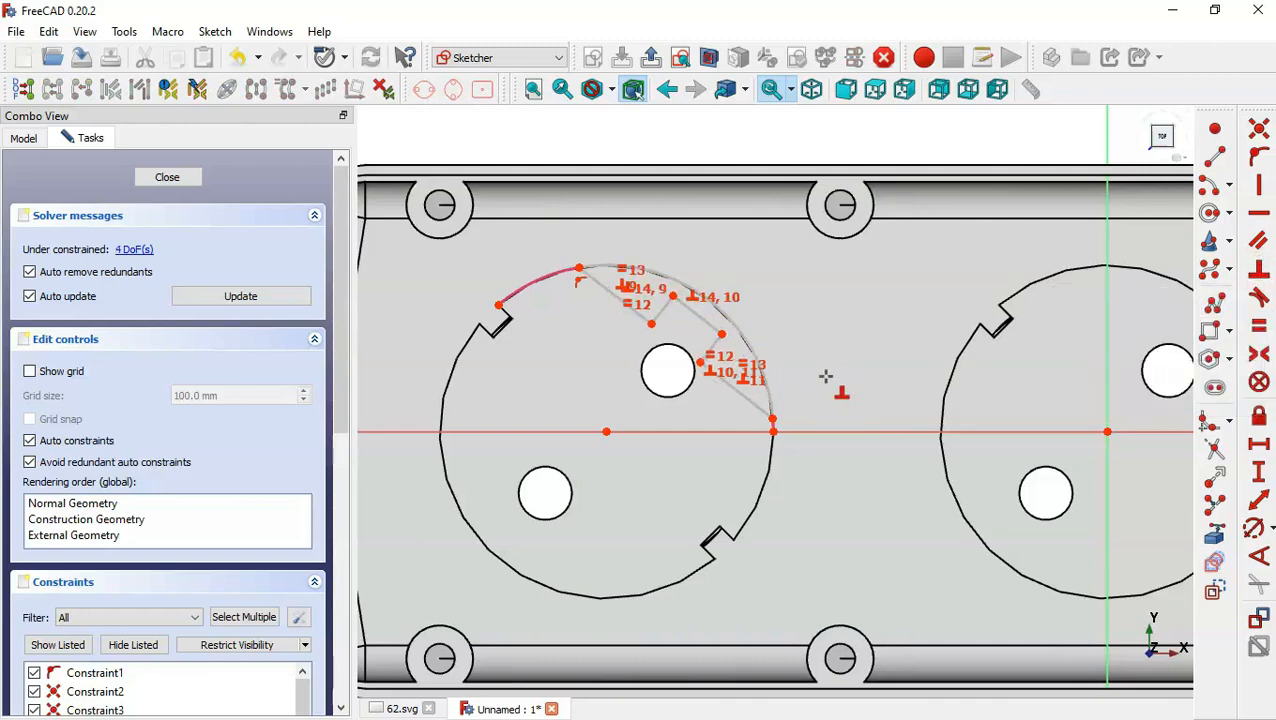
- Draw a diagonal line about 52 mm long between the first cylinder's notches, and an 18.5 mm line from it towards the stepped profile
click(1214, 157)
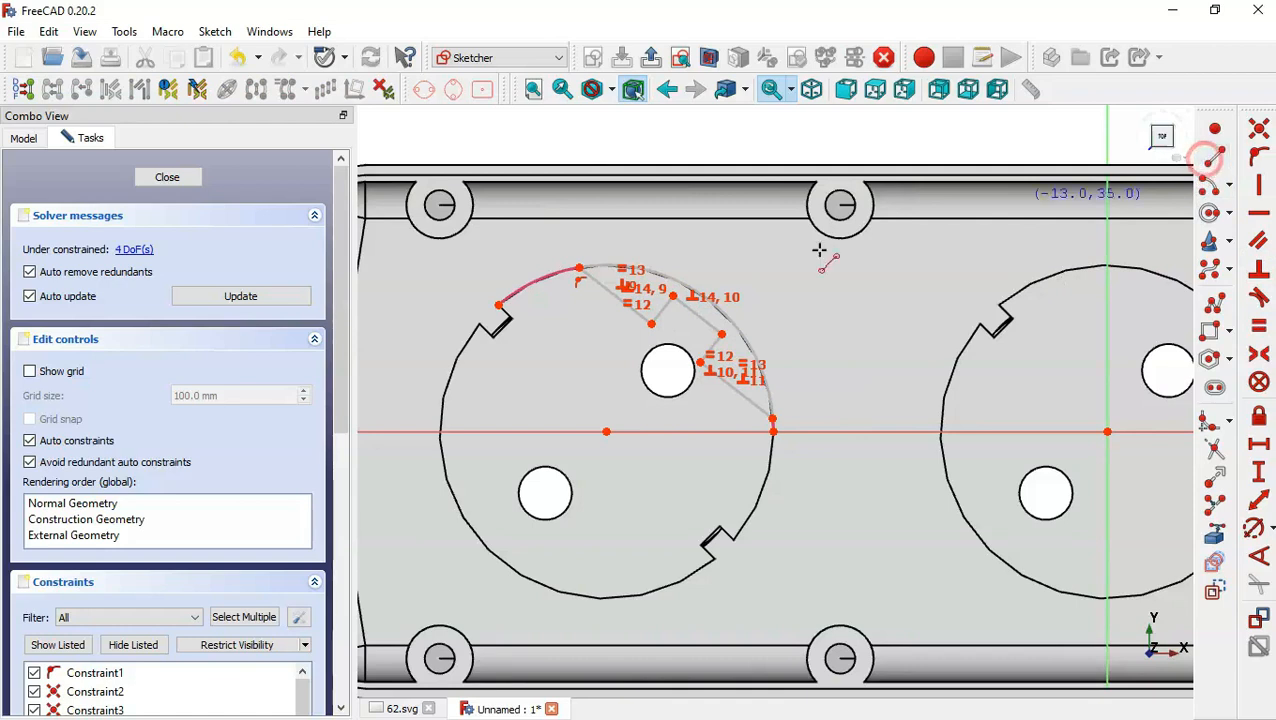
click(466, 304)
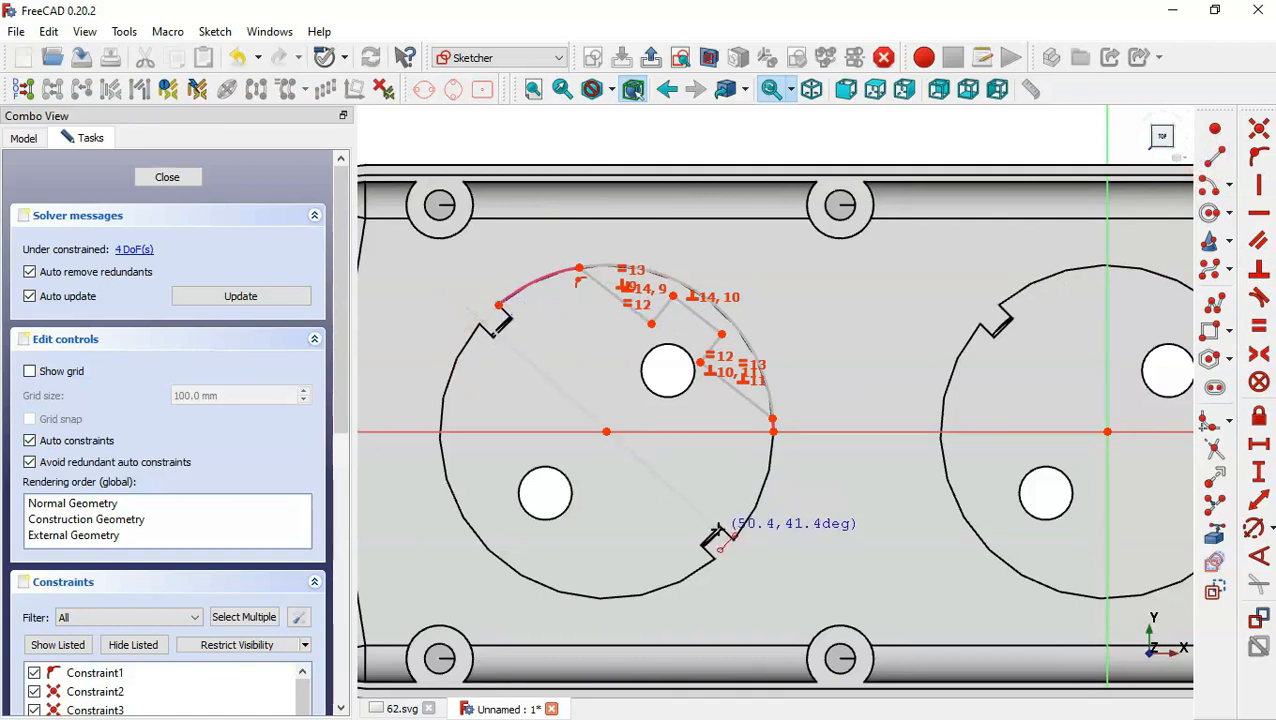
click(720, 541)
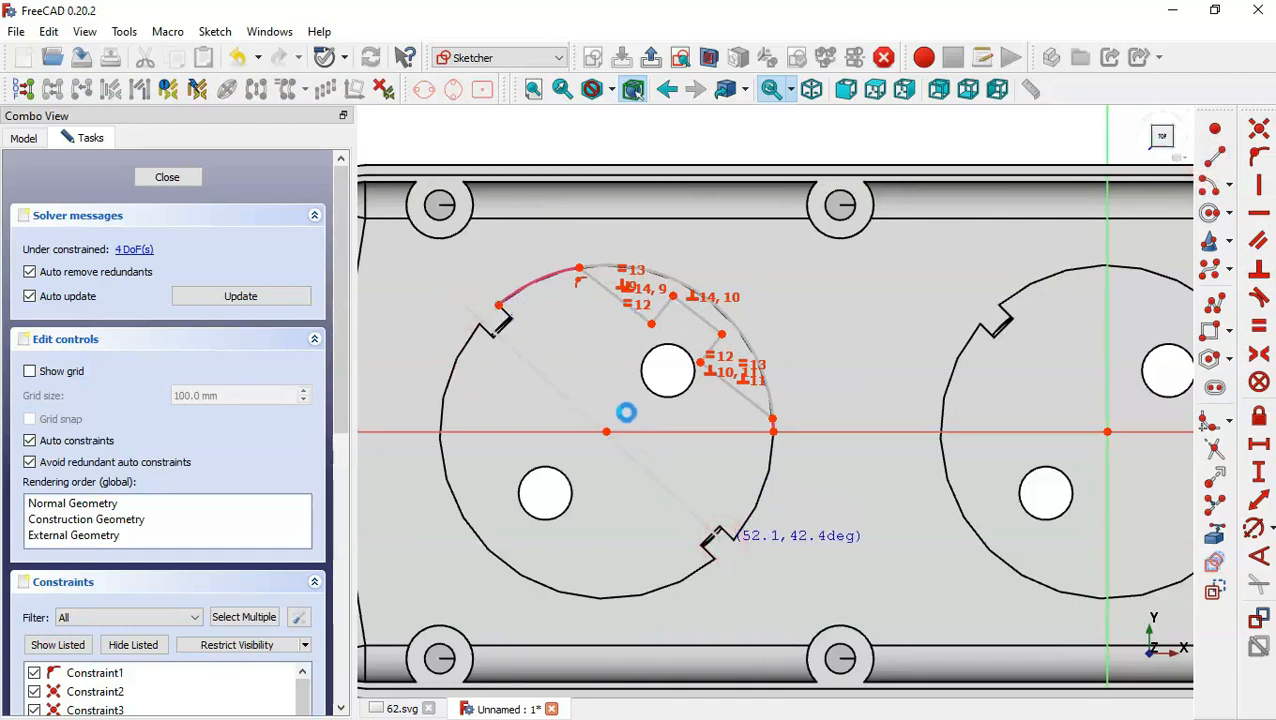
click(622, 449)
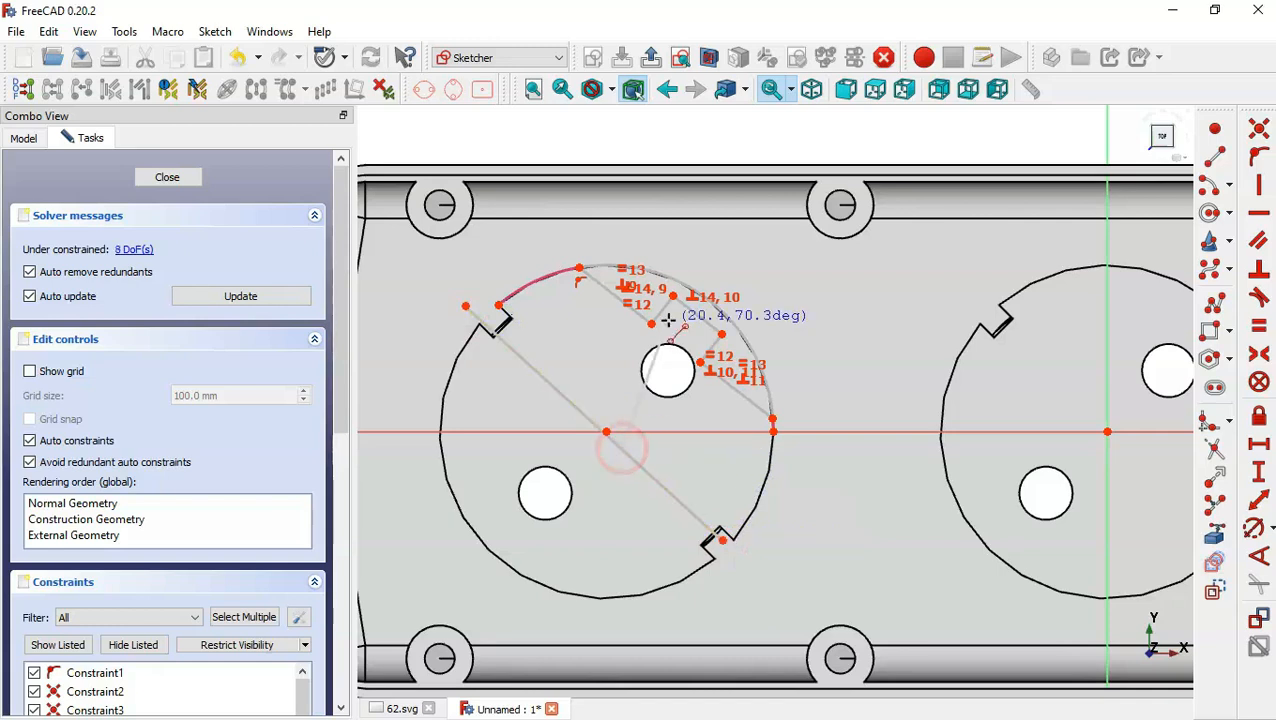
click(676, 338)
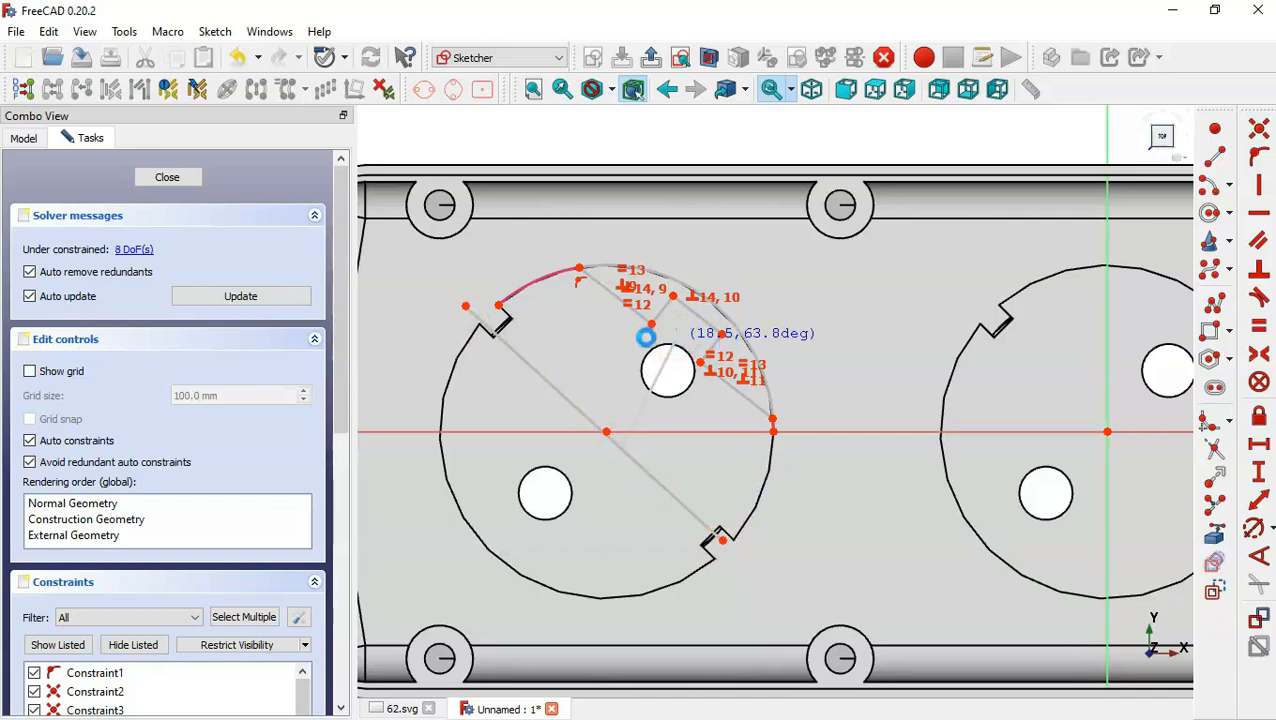
key(Escape)
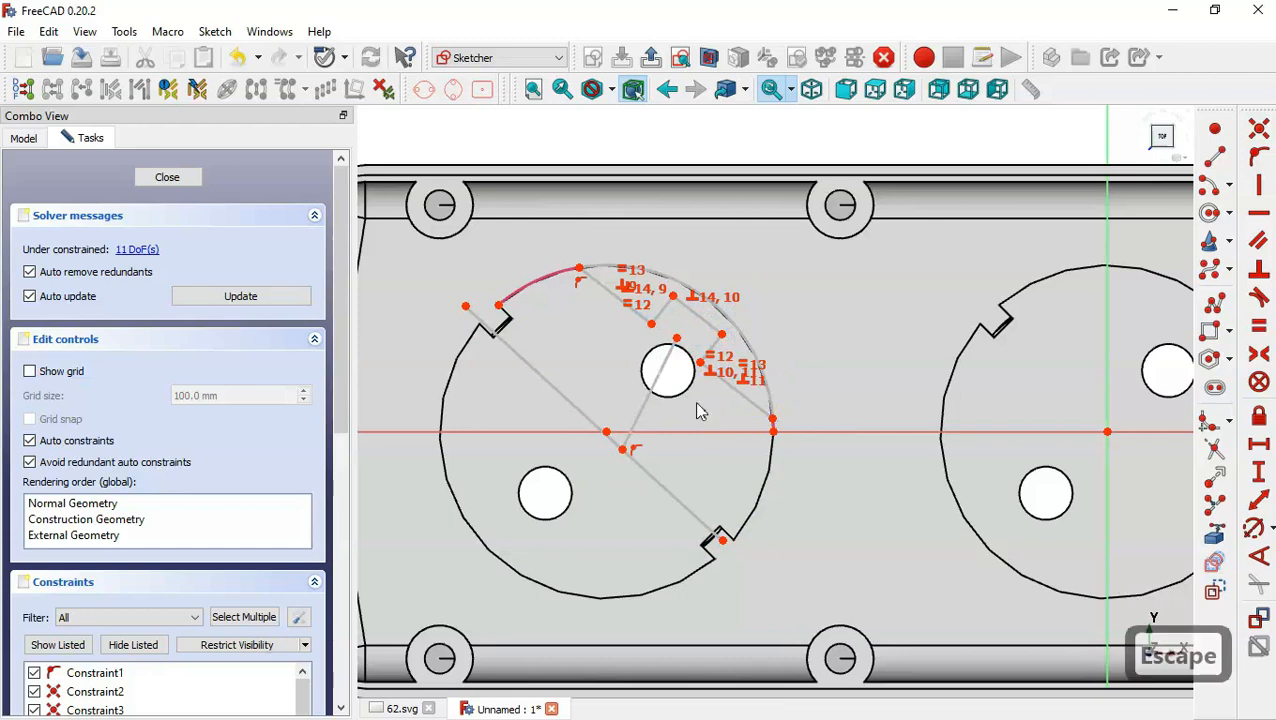
- Convert the long diagonal line and the shorter branching line to construction geometry
click(650, 396)
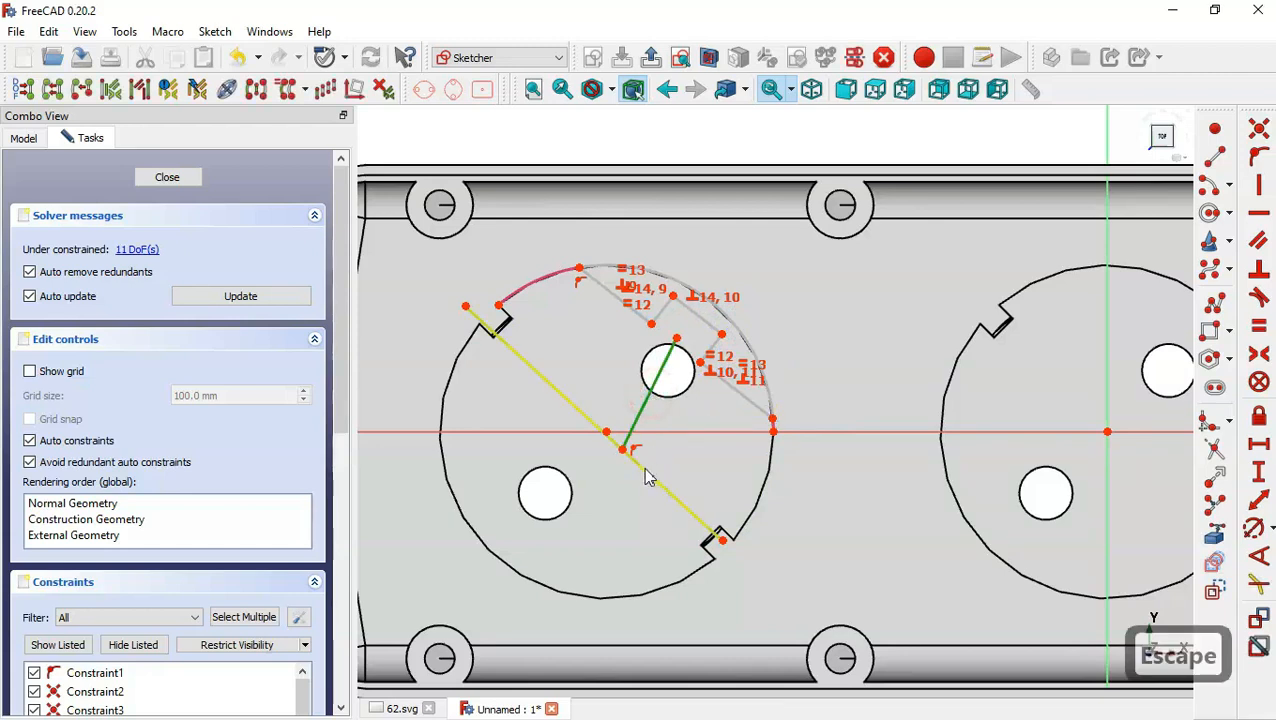
click(646, 472)
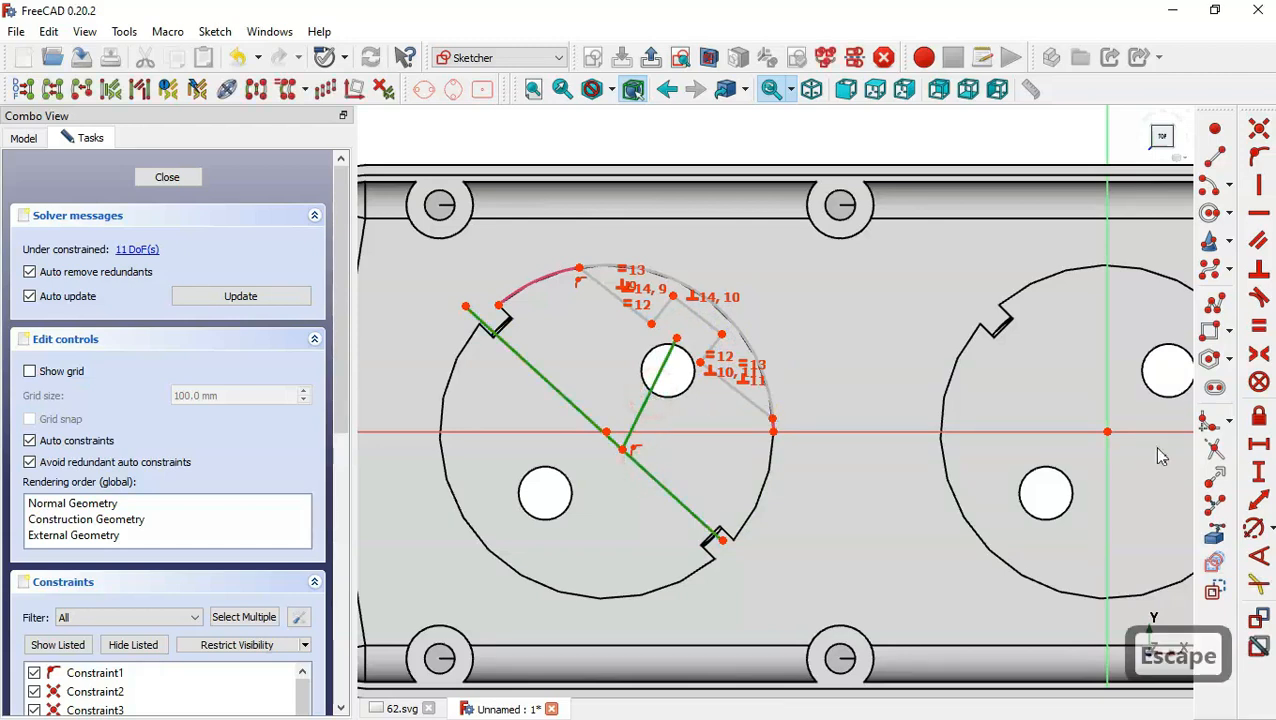
click(1215, 590)
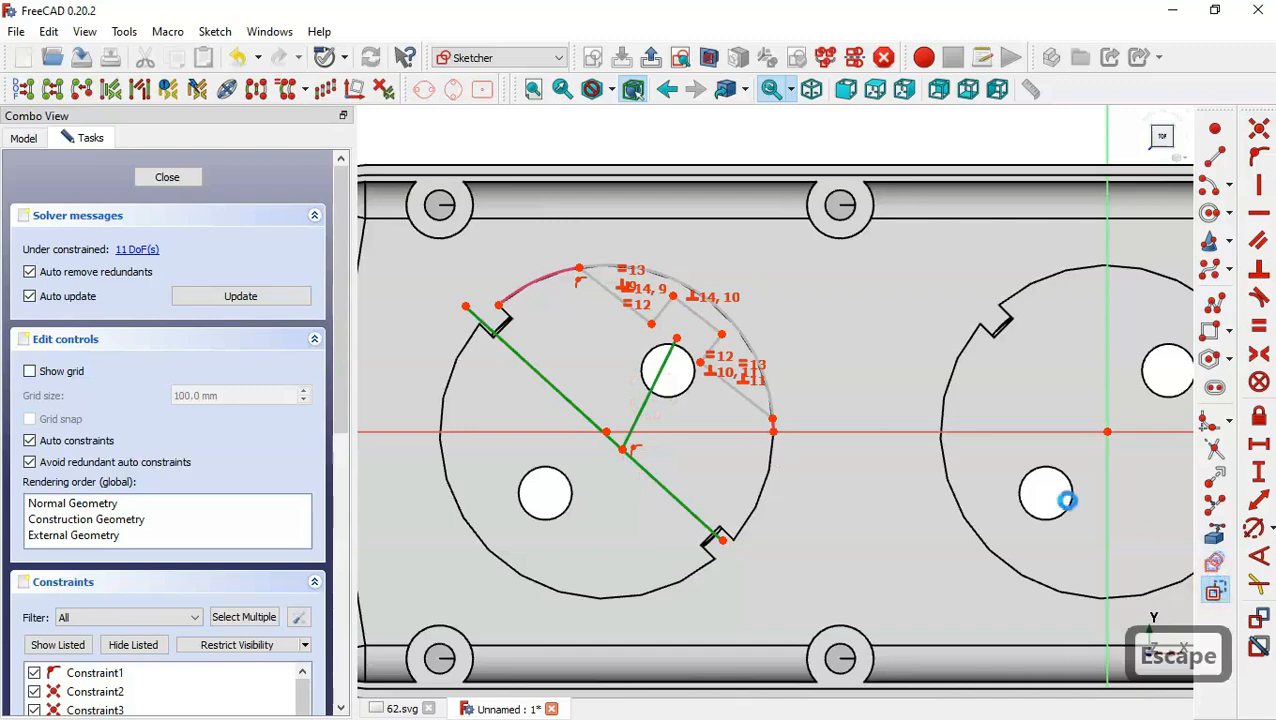
key(ctrl+z)
- Constrain the first cylinder's centre point onto the long diagonal construction line
scroll(615, 461, up, 2)
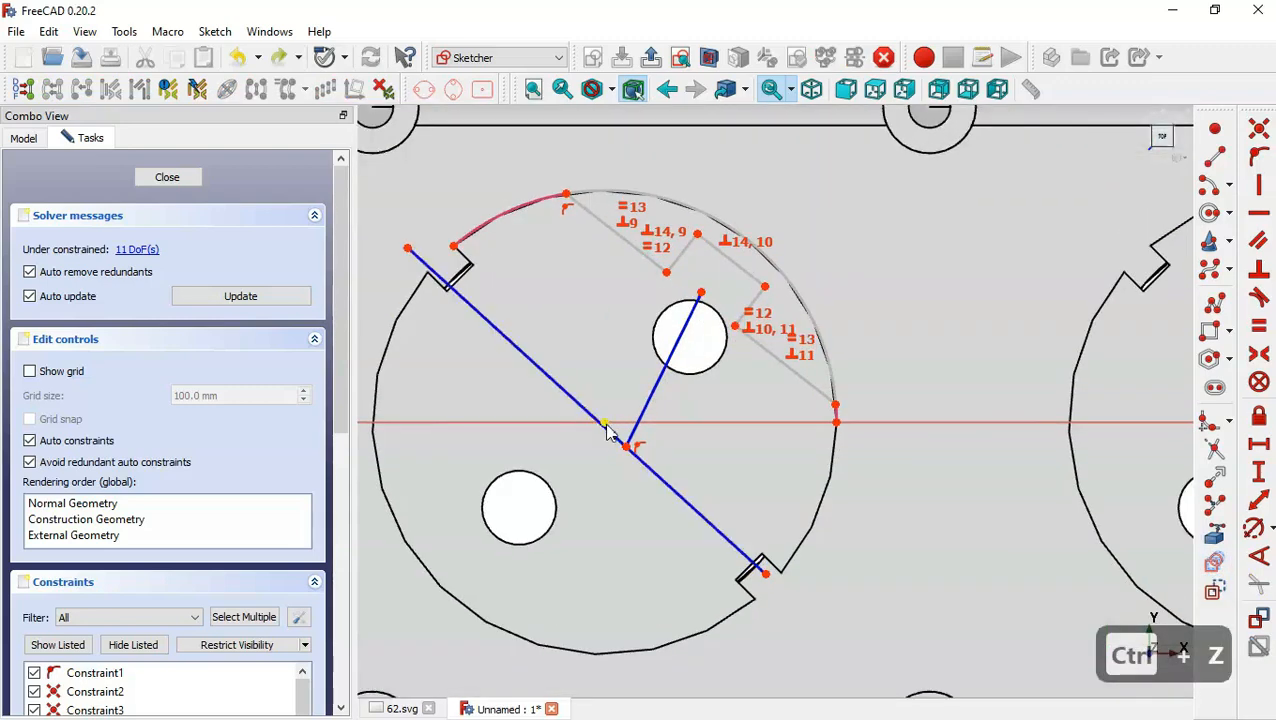
click(605, 422)
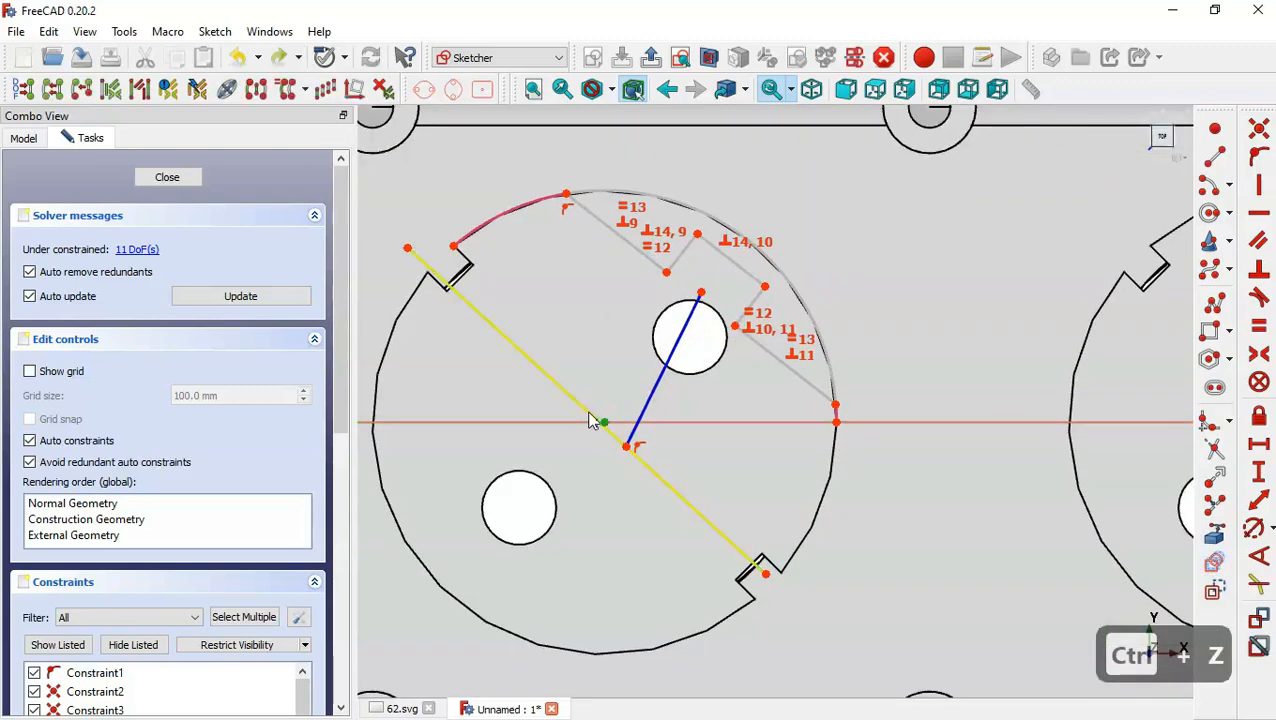
click(589, 413)
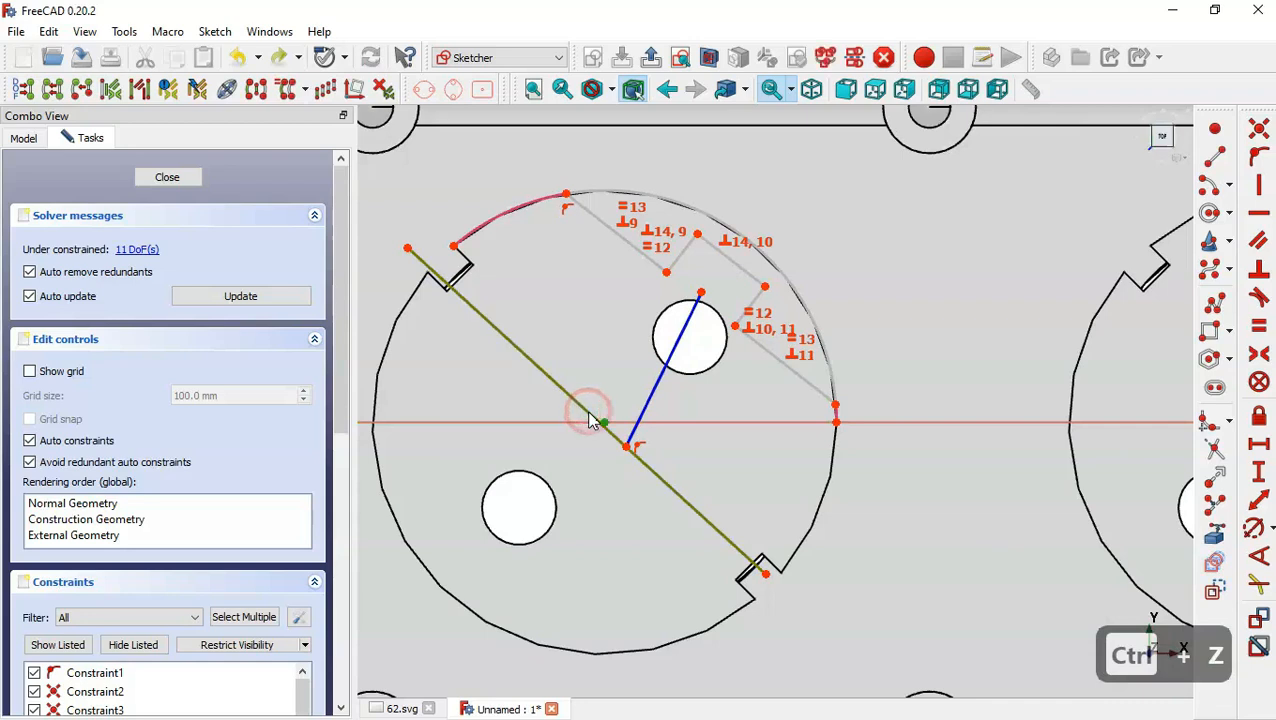
click(1260, 160)
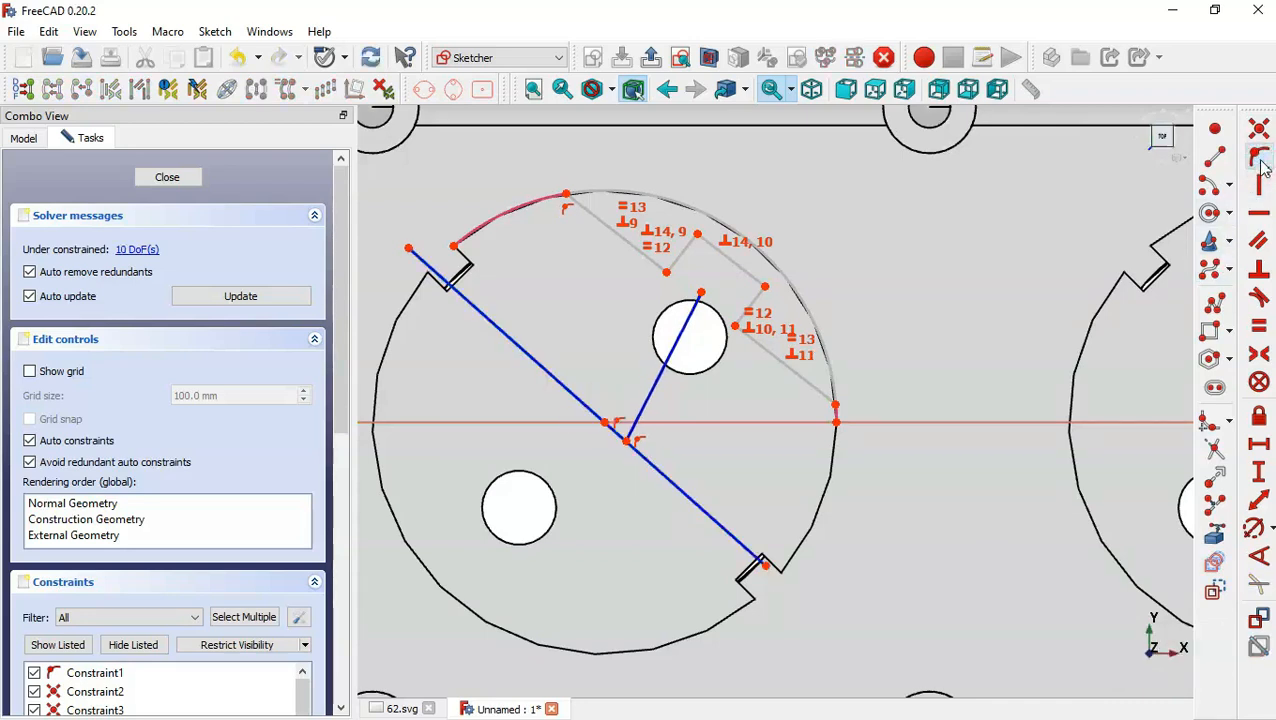
- Make the short construction line's start point coincident with the first cylinder's centre
click(626, 442)
click(603, 422)
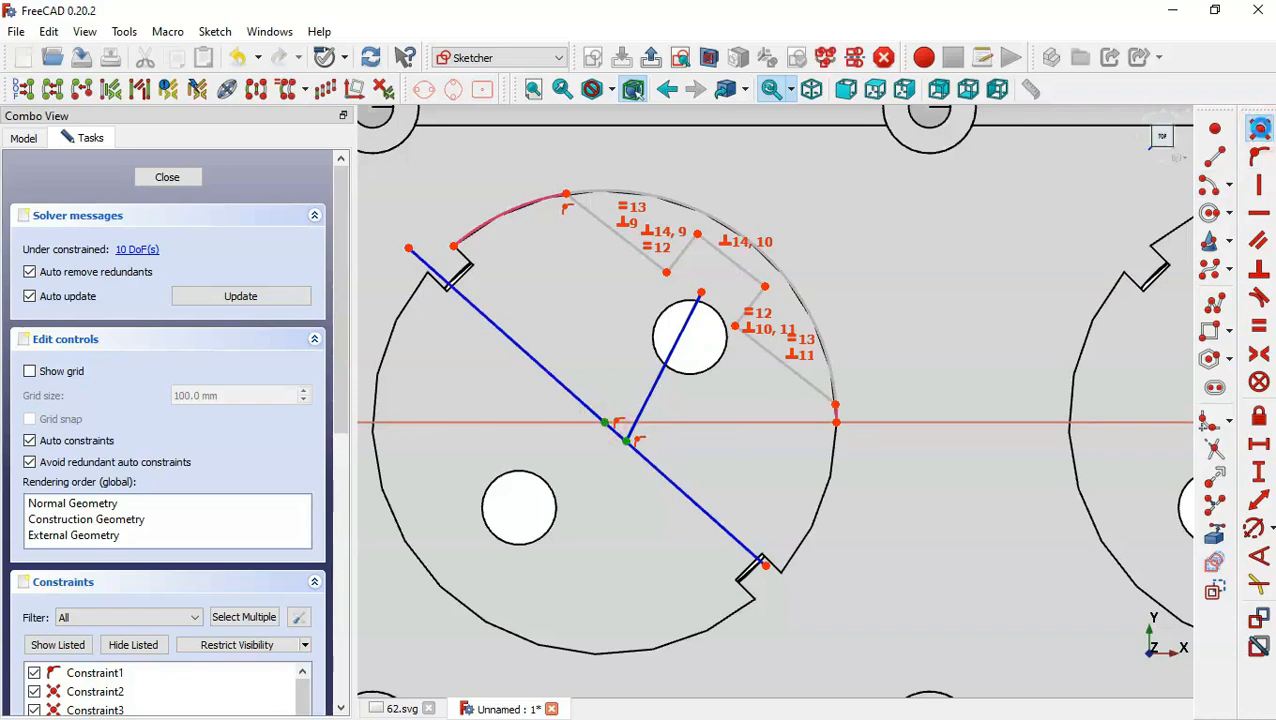
click(1259, 128)
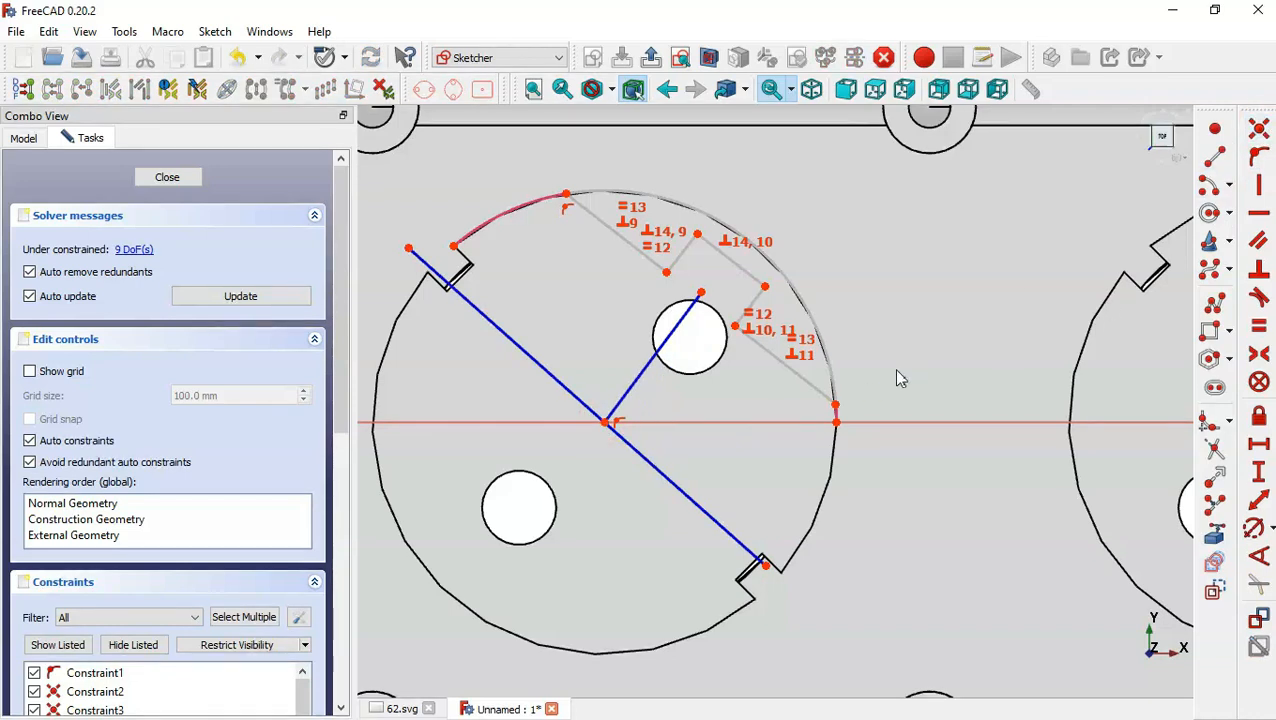
- Make the short construction line perpendicular to the long diagonal construction line
click(1264, 277)
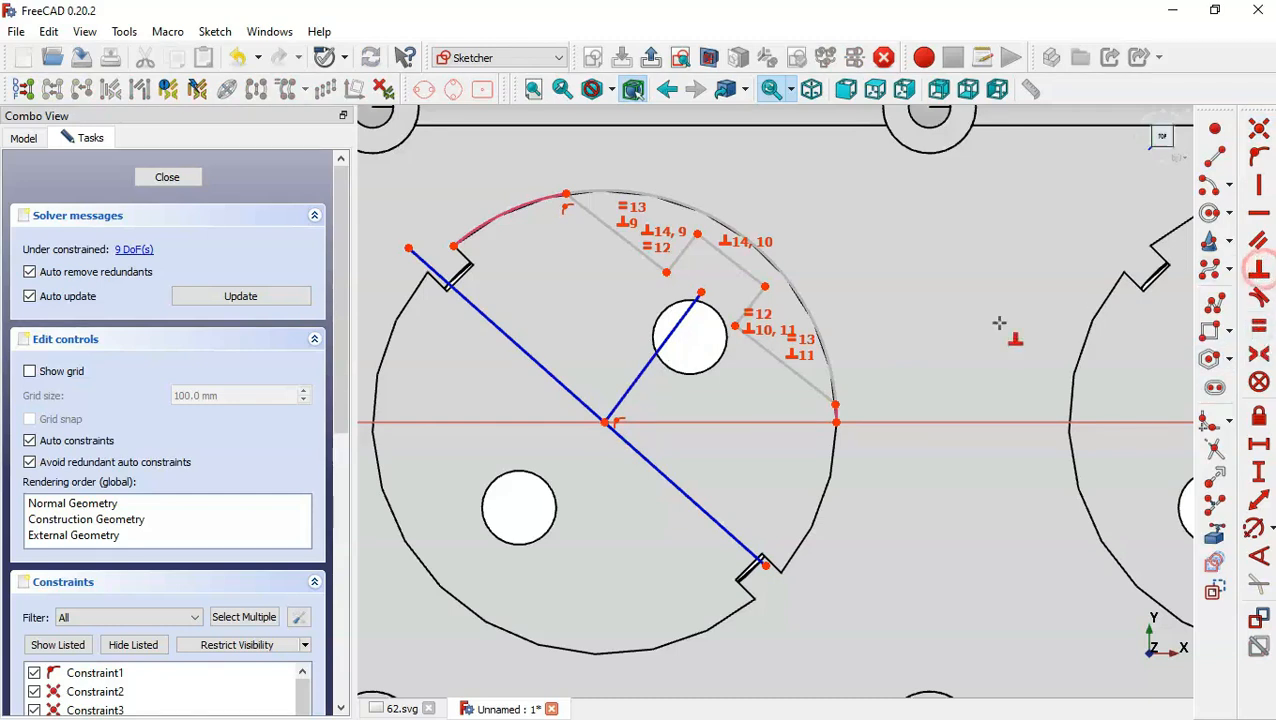
click(628, 387)
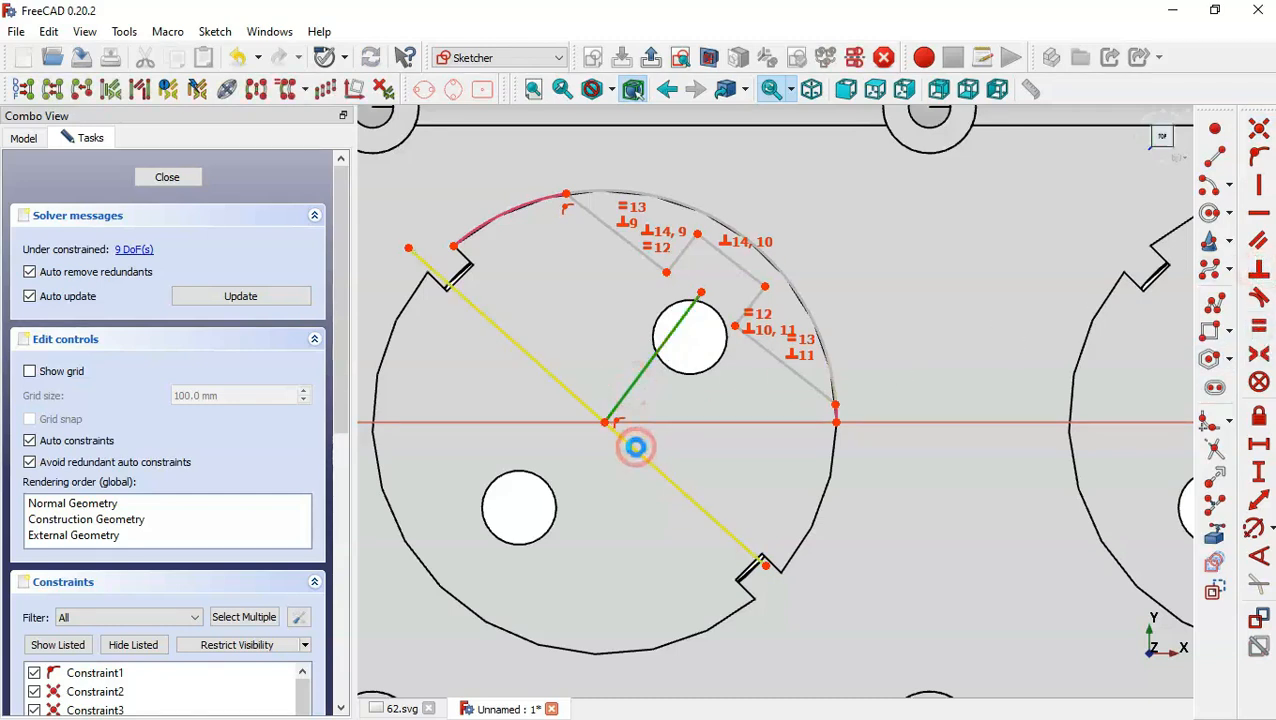
click(592, 408)
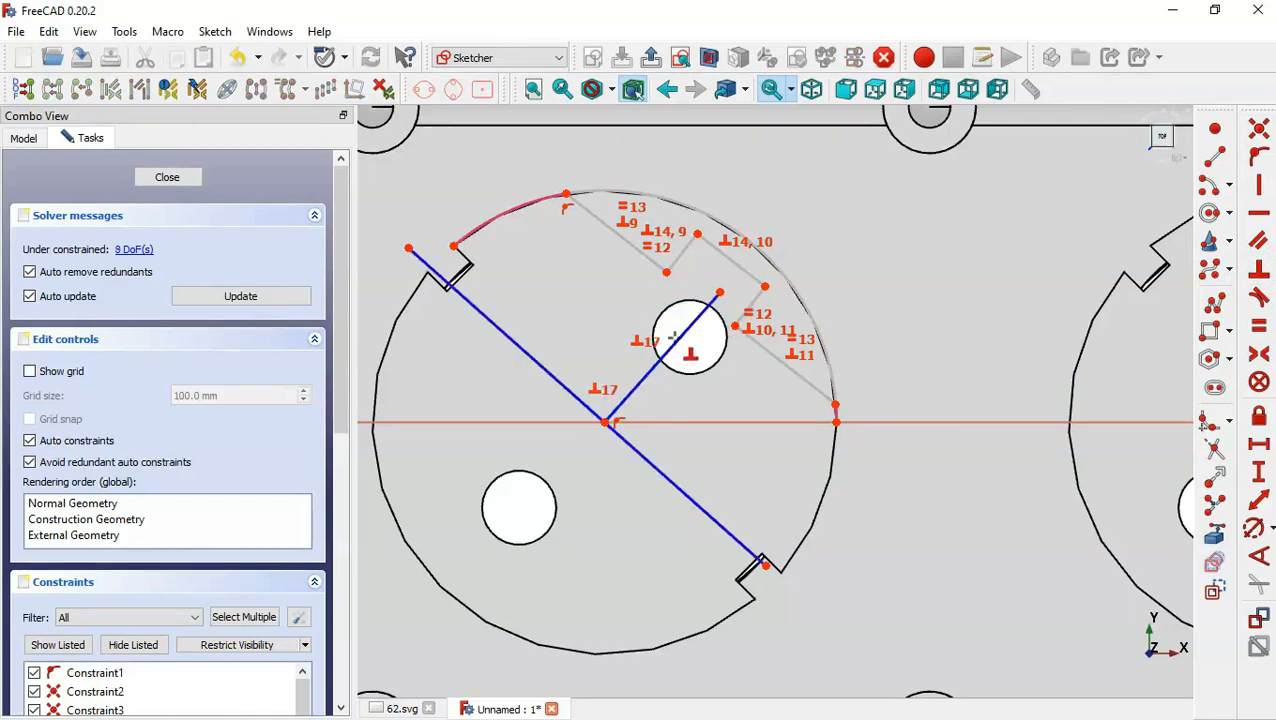
- Make the long construction line parallel to the stepped profile's last segment
click(1258, 240)
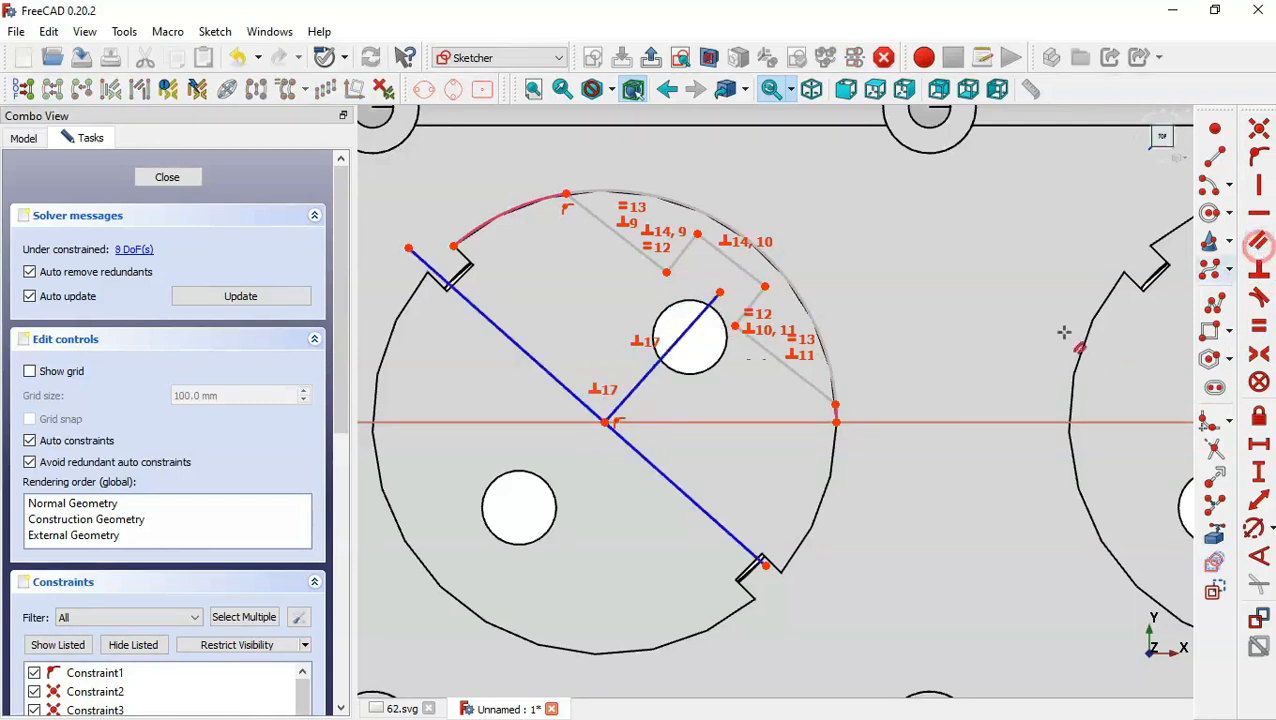
click(797, 376)
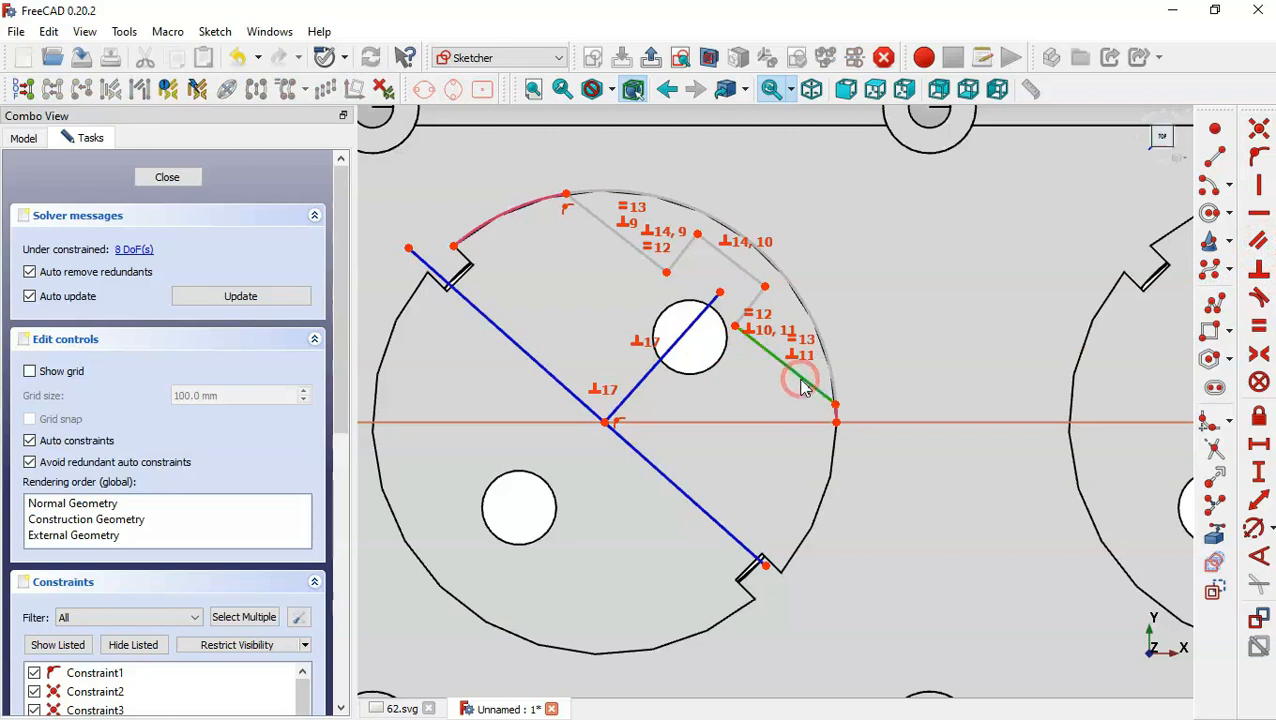
click(678, 487)
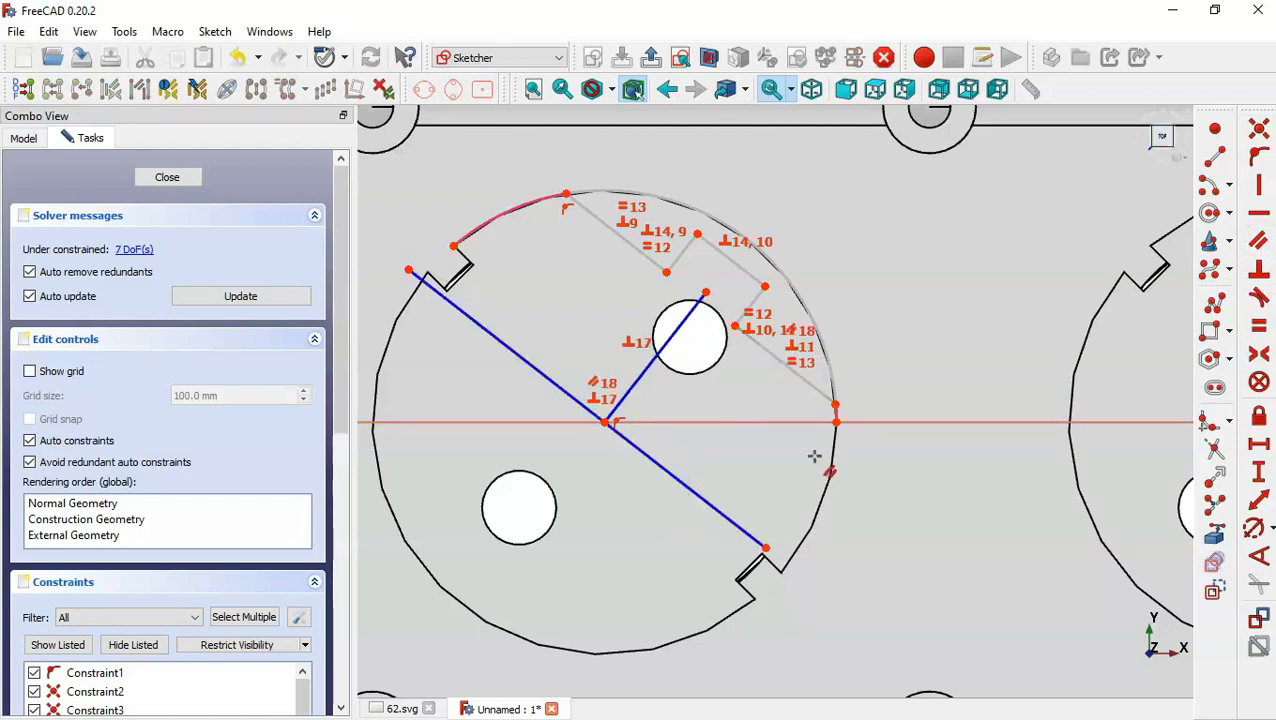
- Make the stepped profile's two inner corners symmetric about the short construction line's free end
click(1260, 356)
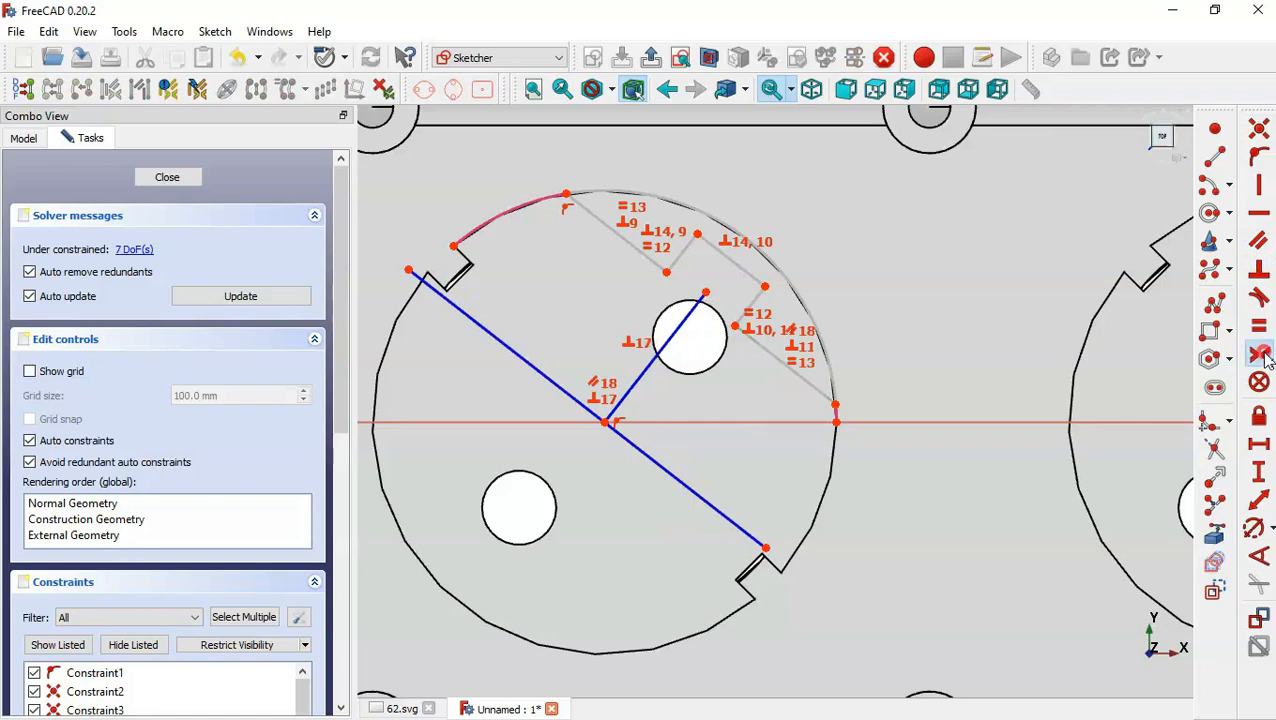
click(666, 272)
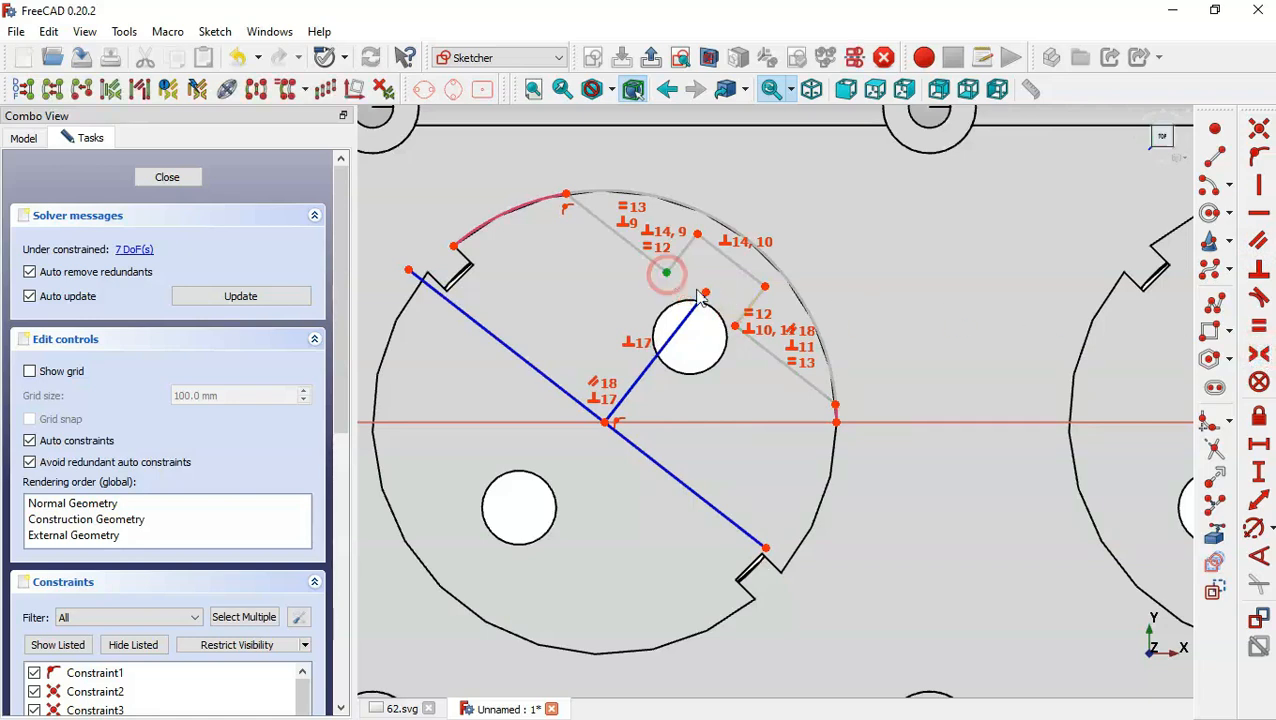
click(735, 325)
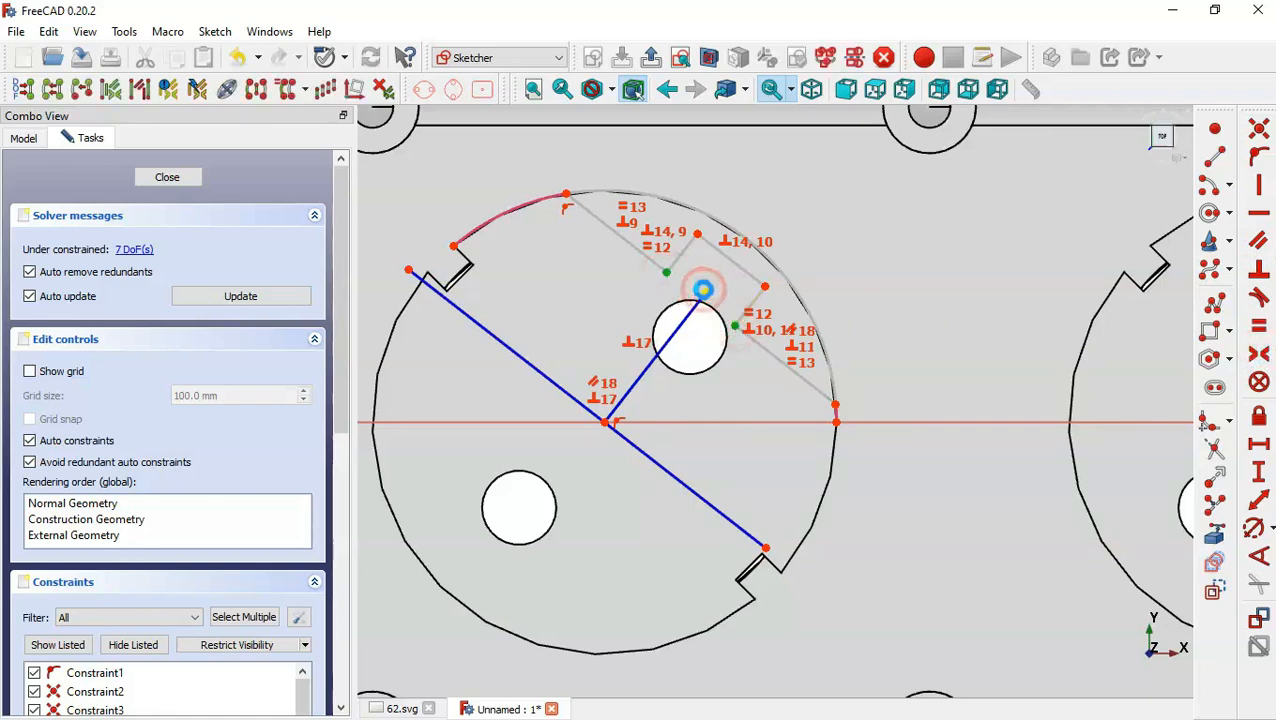
click(703, 289)
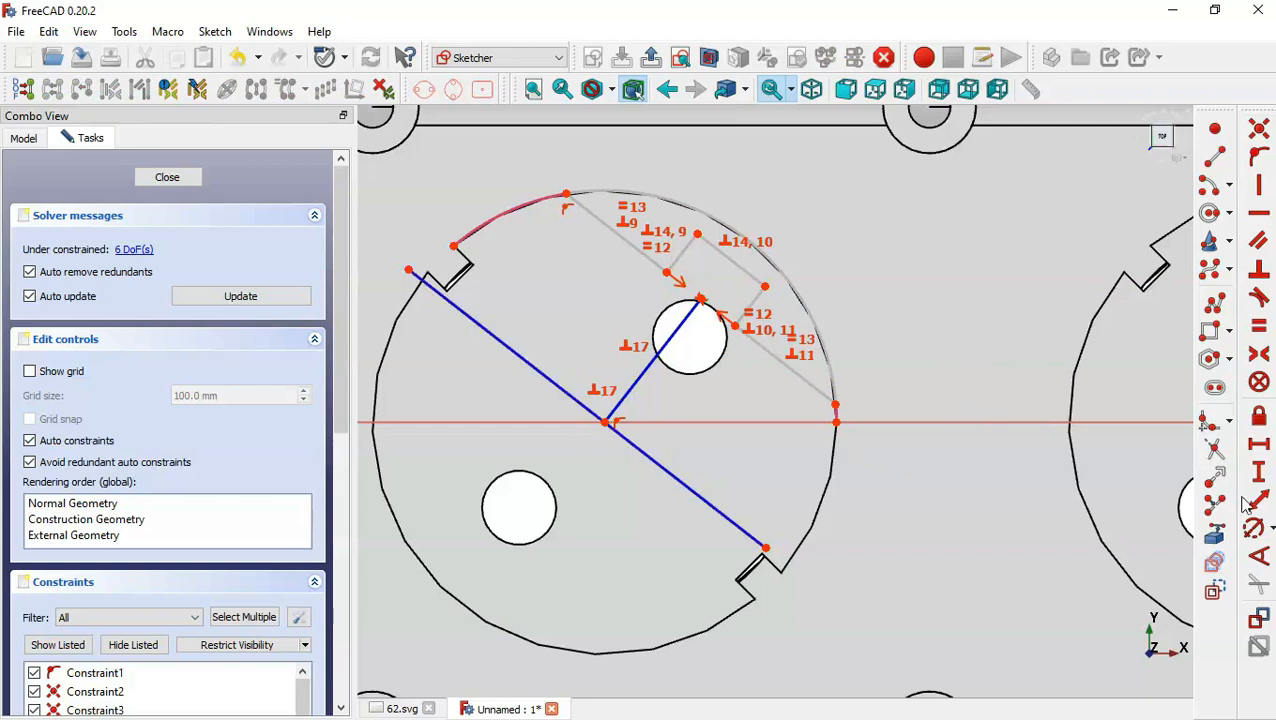
- Set the angle between the short construction line and the horizontal axis to 45°
click(1253, 527)
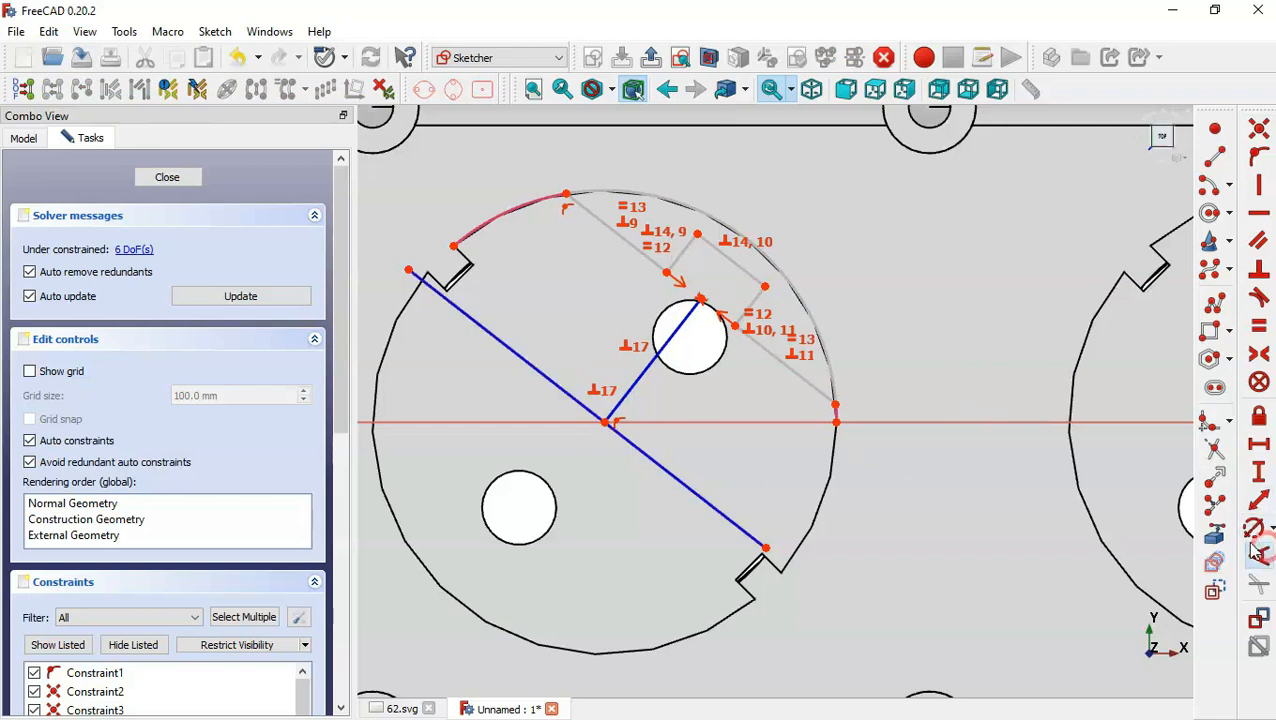
click(634, 383)
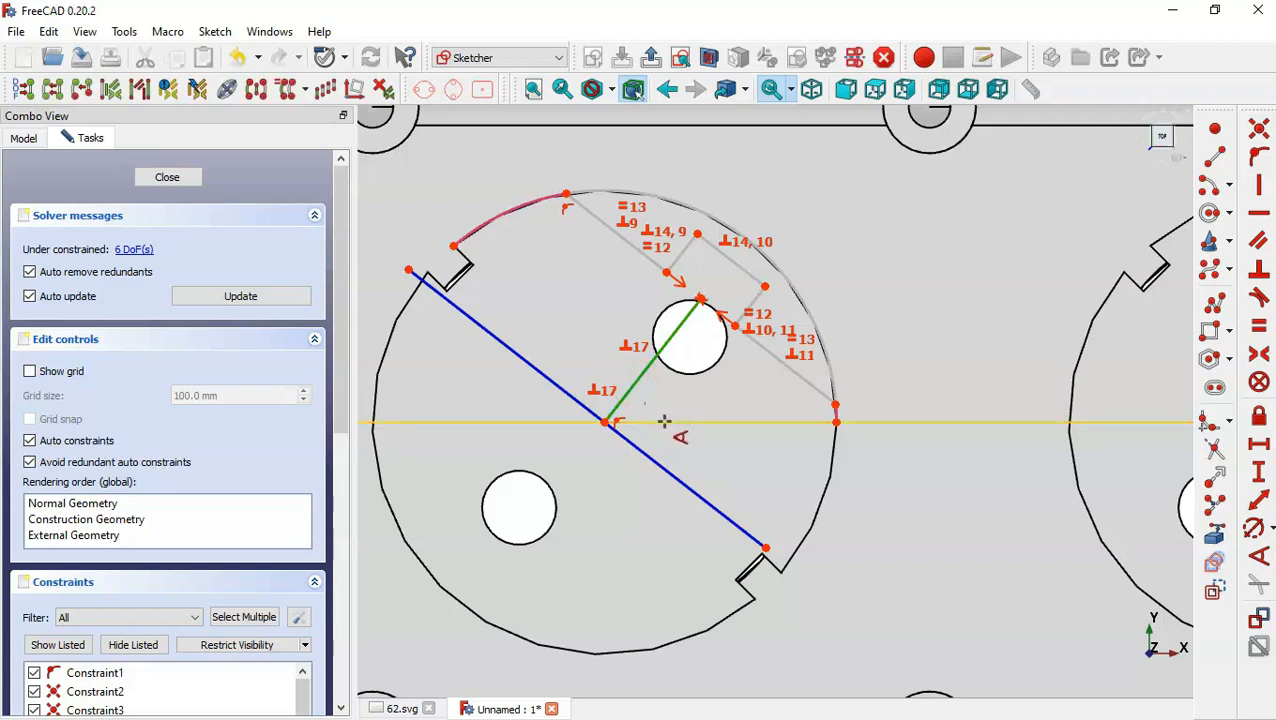
click(664, 422)
text(45)
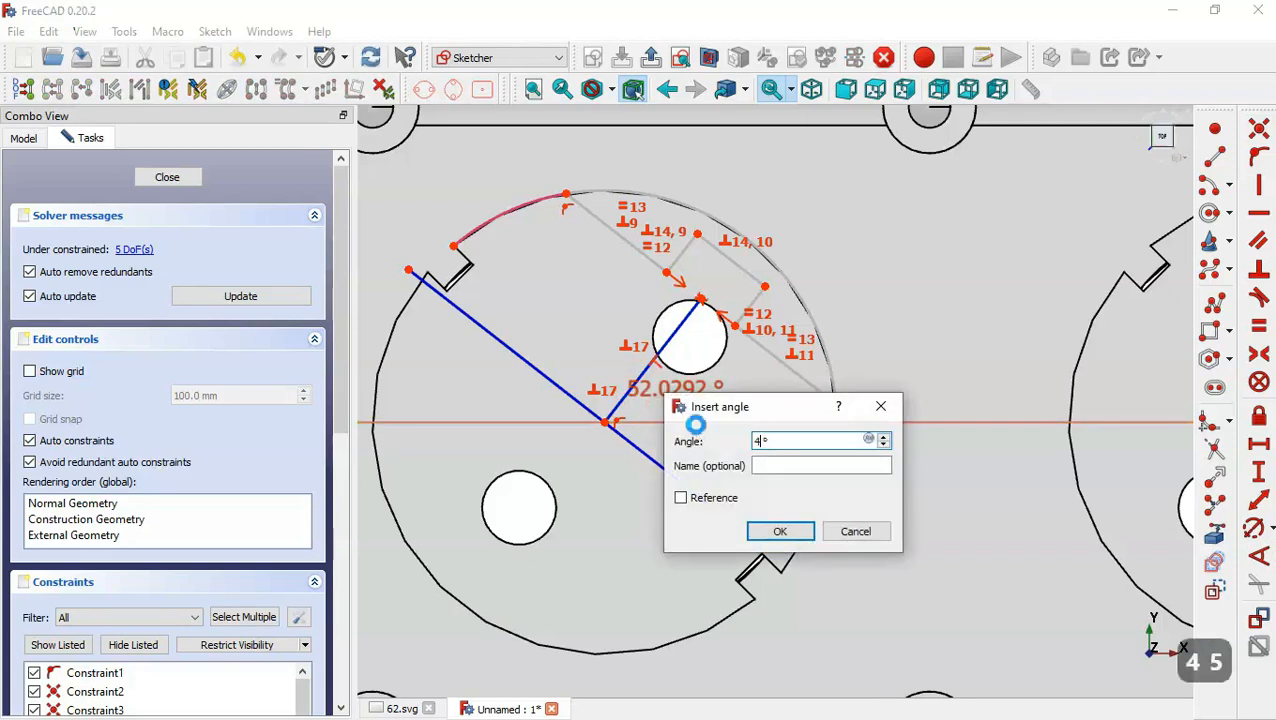
key(Return)
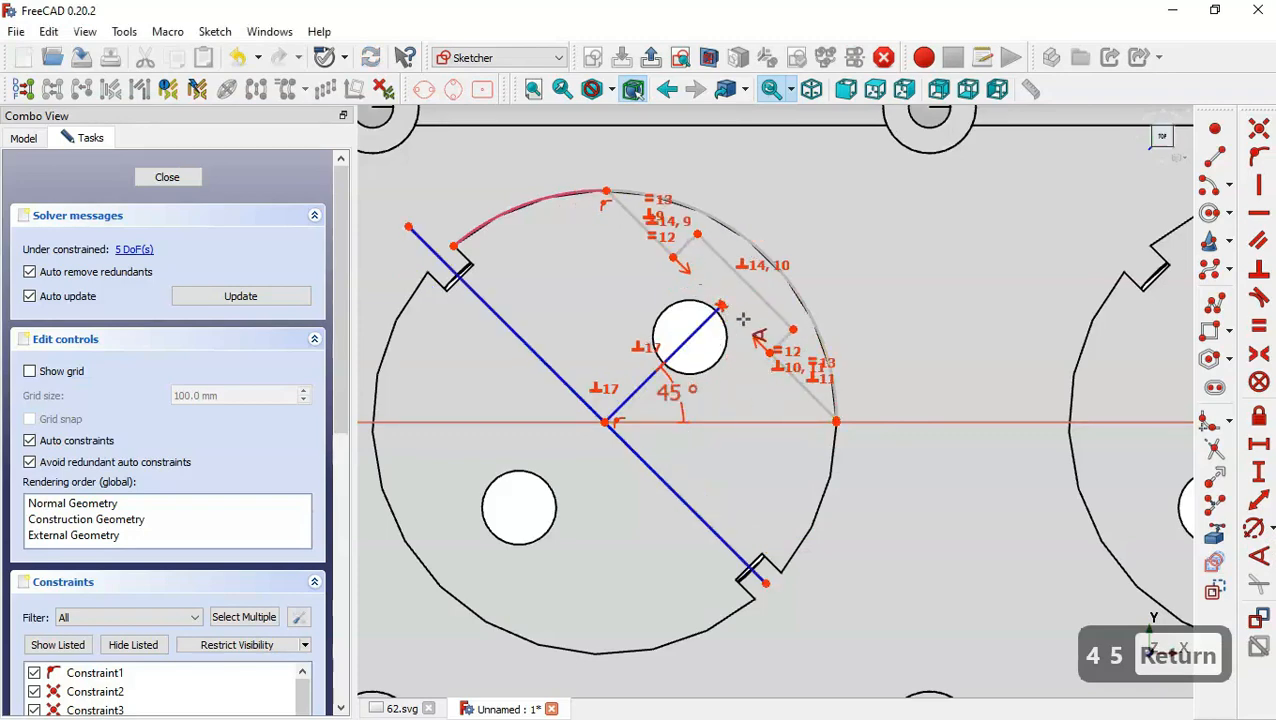
- Check the profile dimensions in the 62.svg drawing and set the length of the stepped profile's middle segment to 5 mm
key(ctrl+Tab)
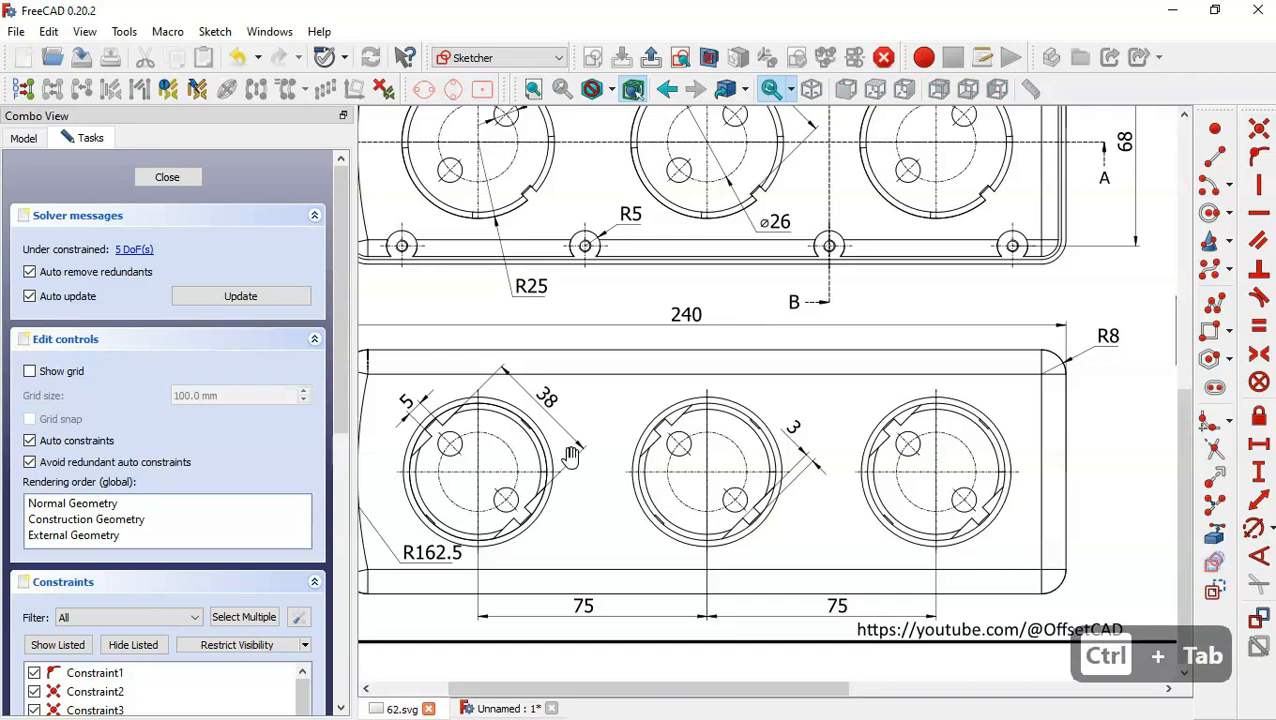
drag(510, 476, 635, 485)
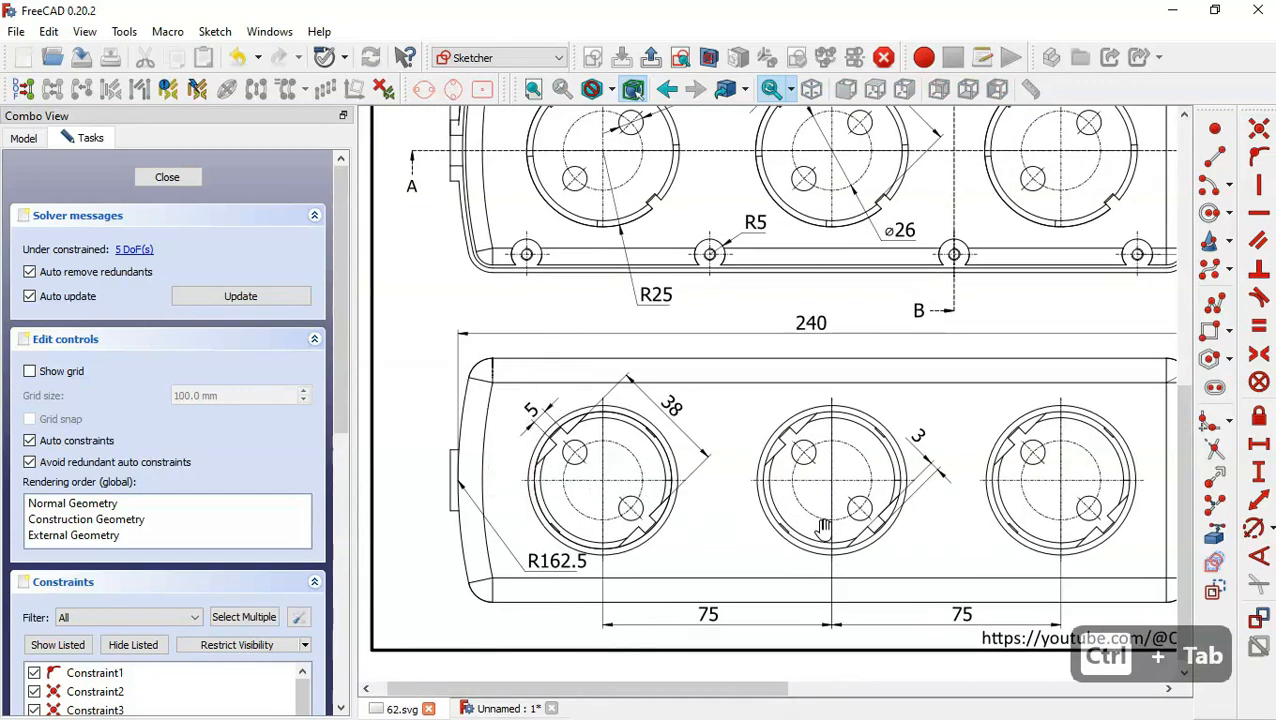
key(ctrl+Tab)
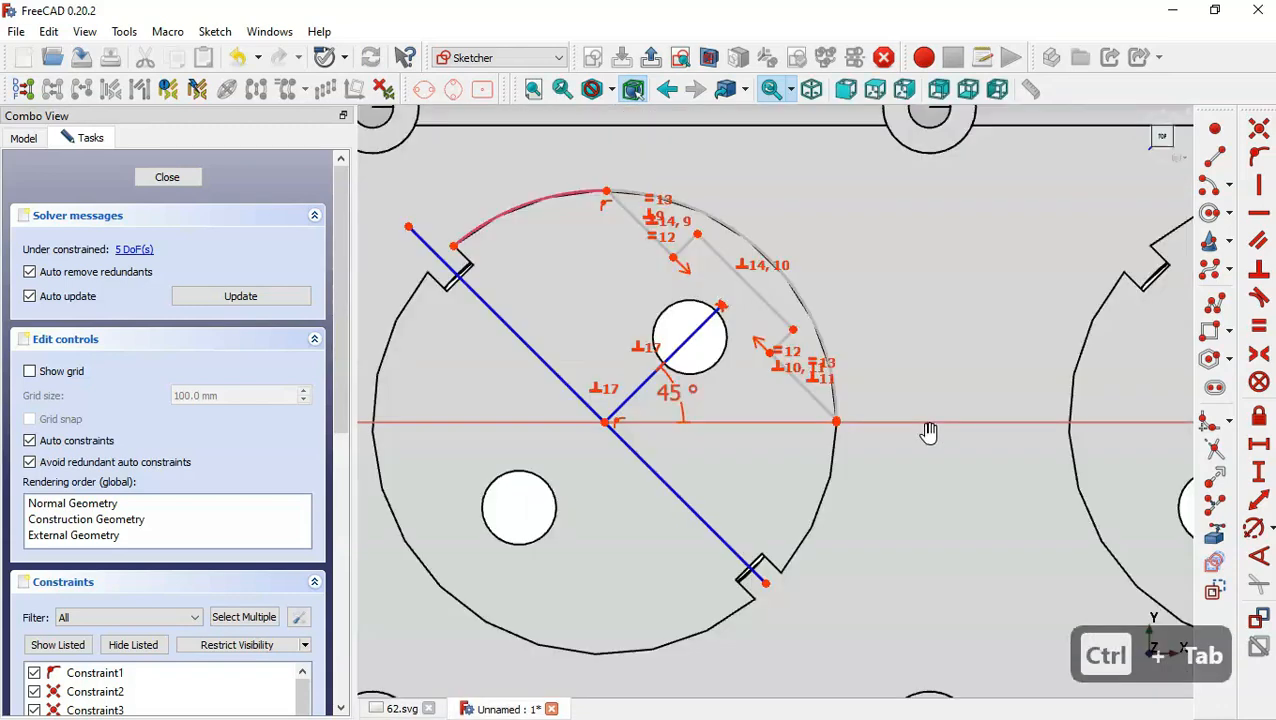
click(1258, 503)
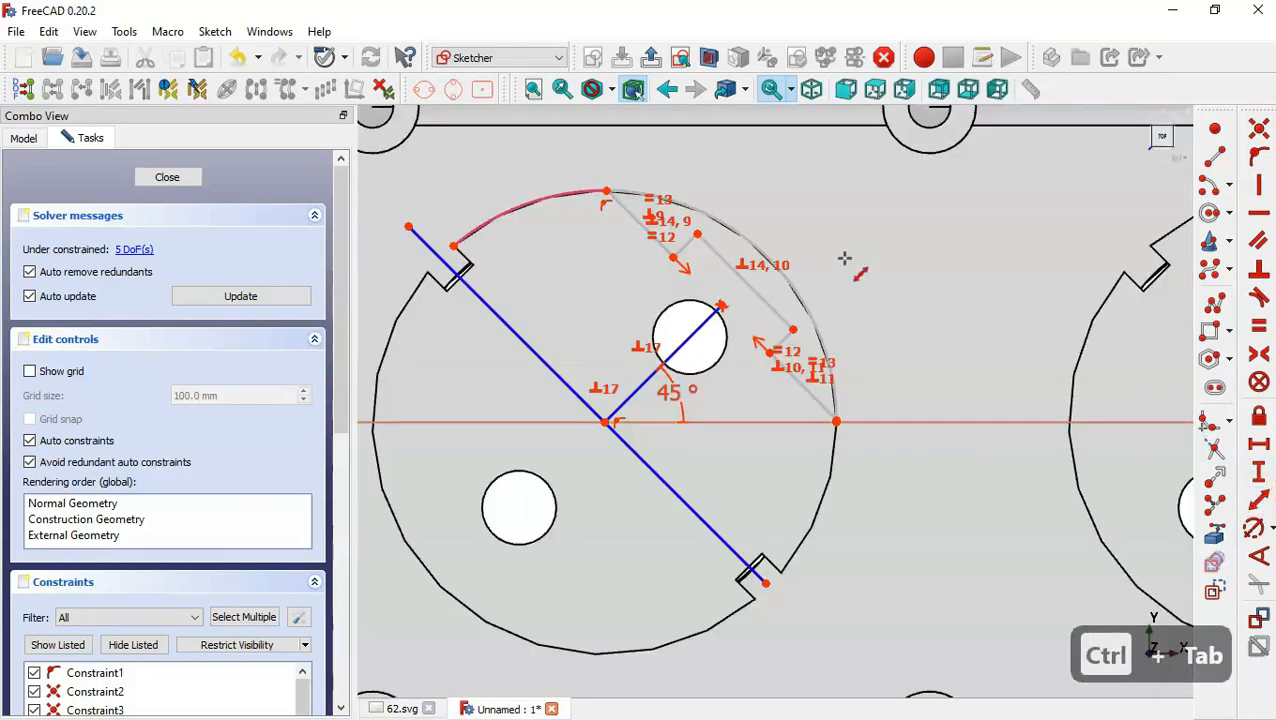
click(757, 294)
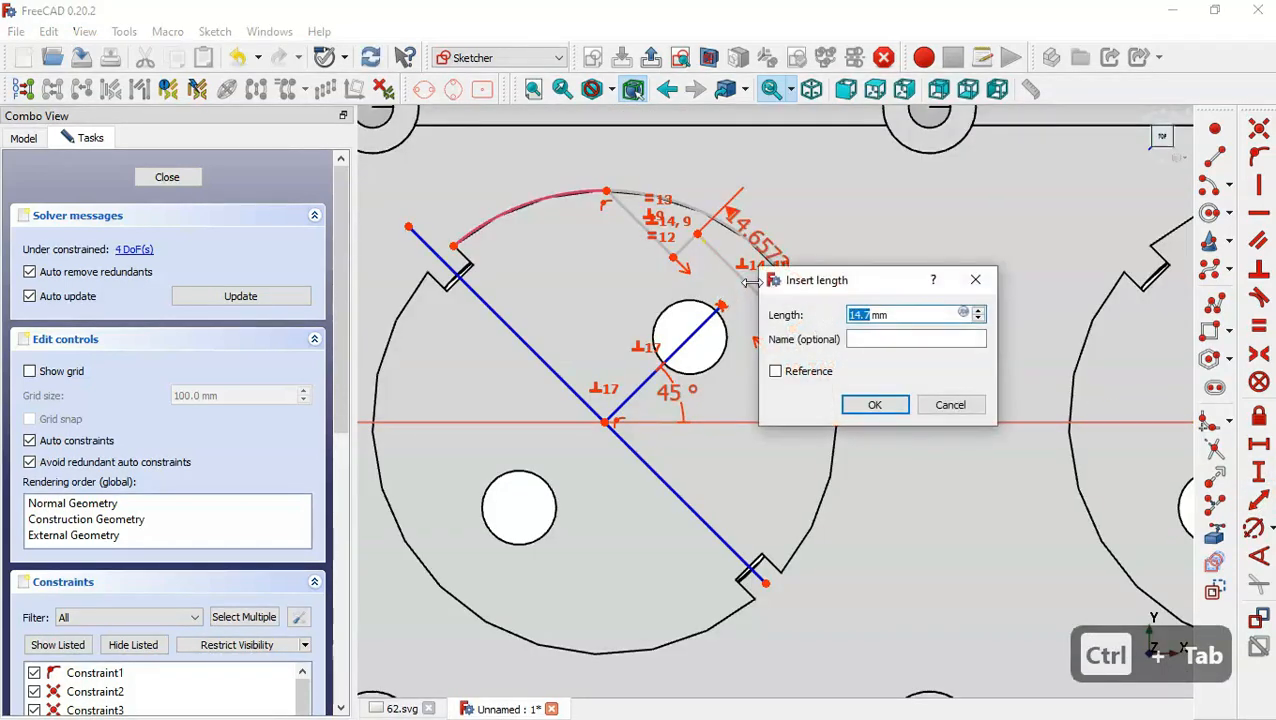
text(5)
key(Return)
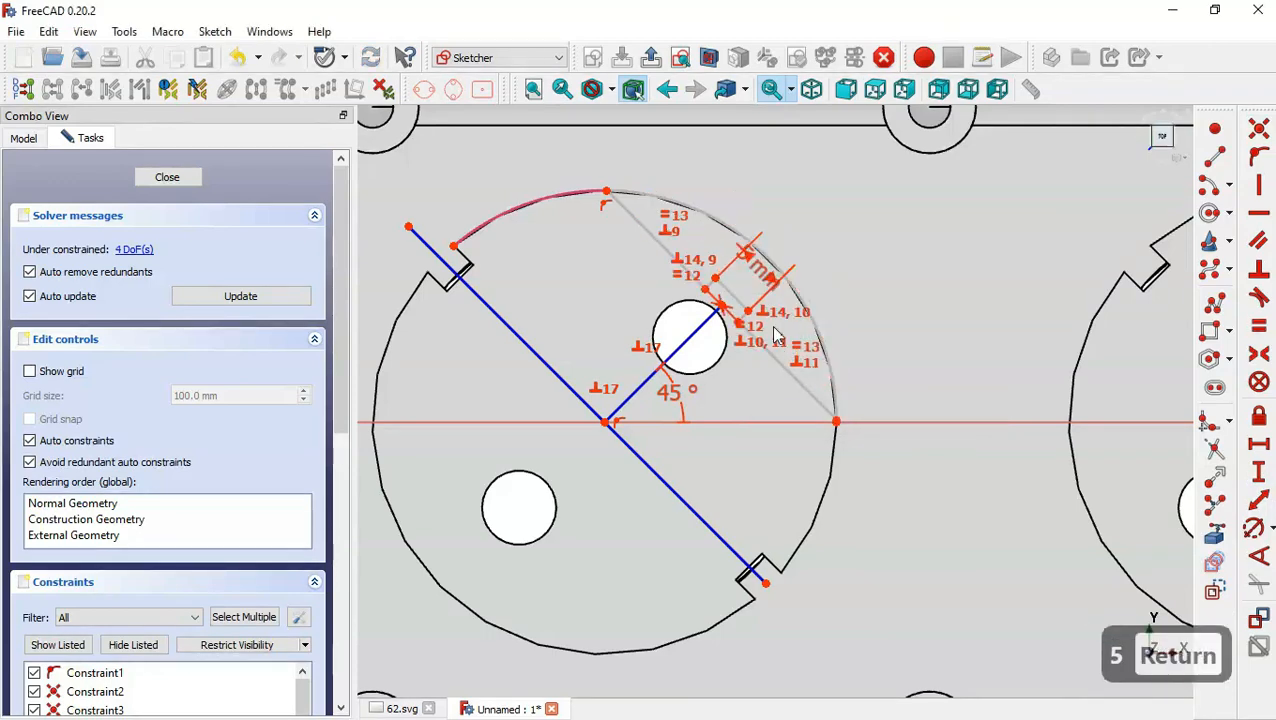
- Set the length of the short segment at the lower end of the stepped profile's 5 mm segment to 3 mm
scroll(742, 312, up, 5)
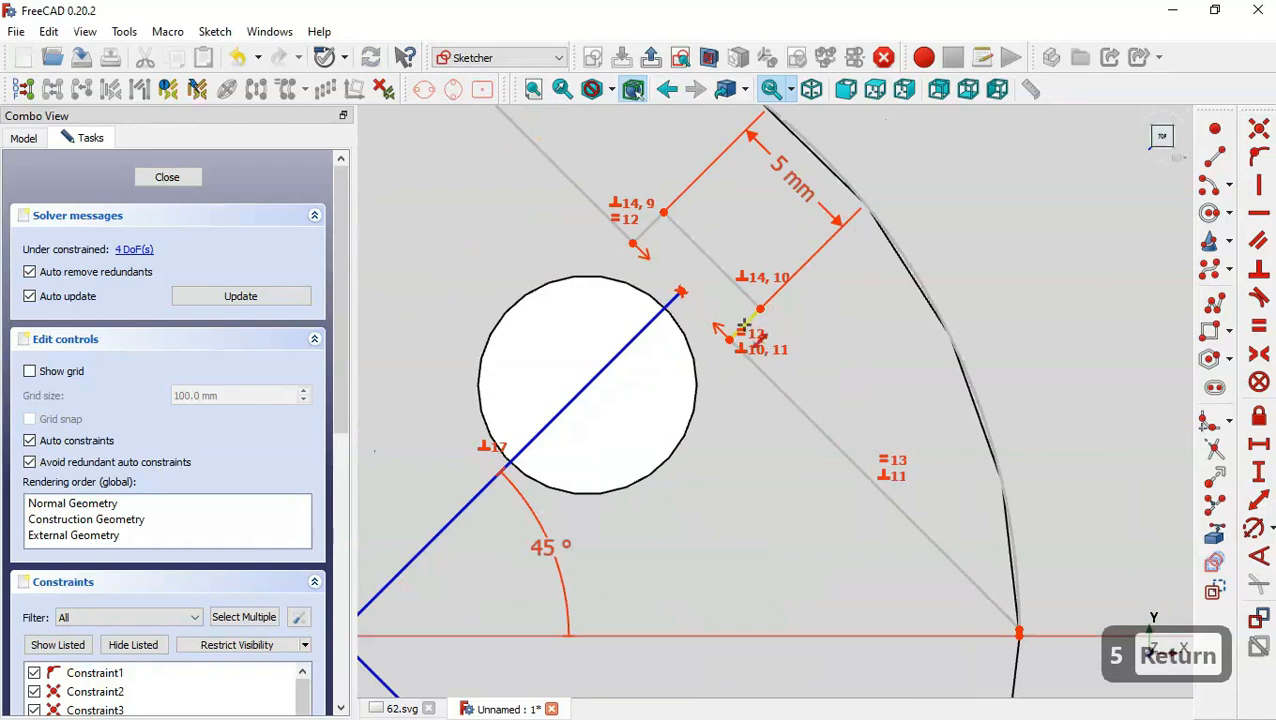
click(742, 325)
text(3)
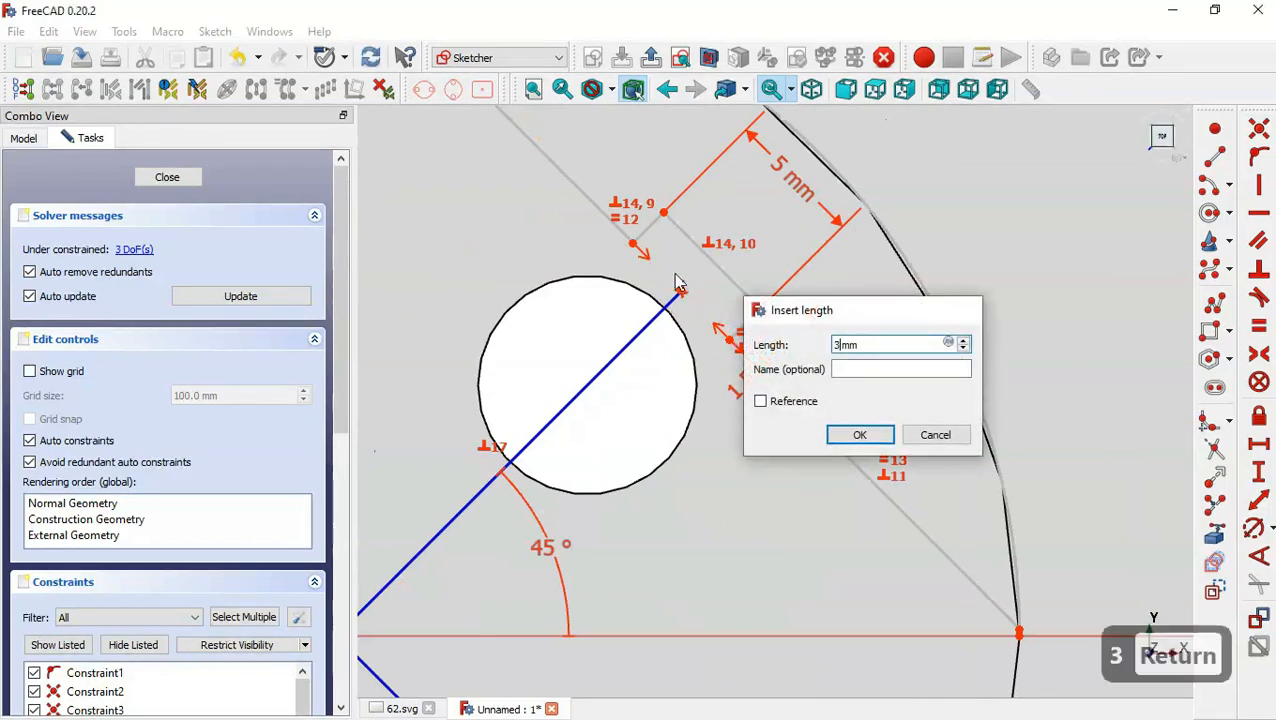
key(Return)
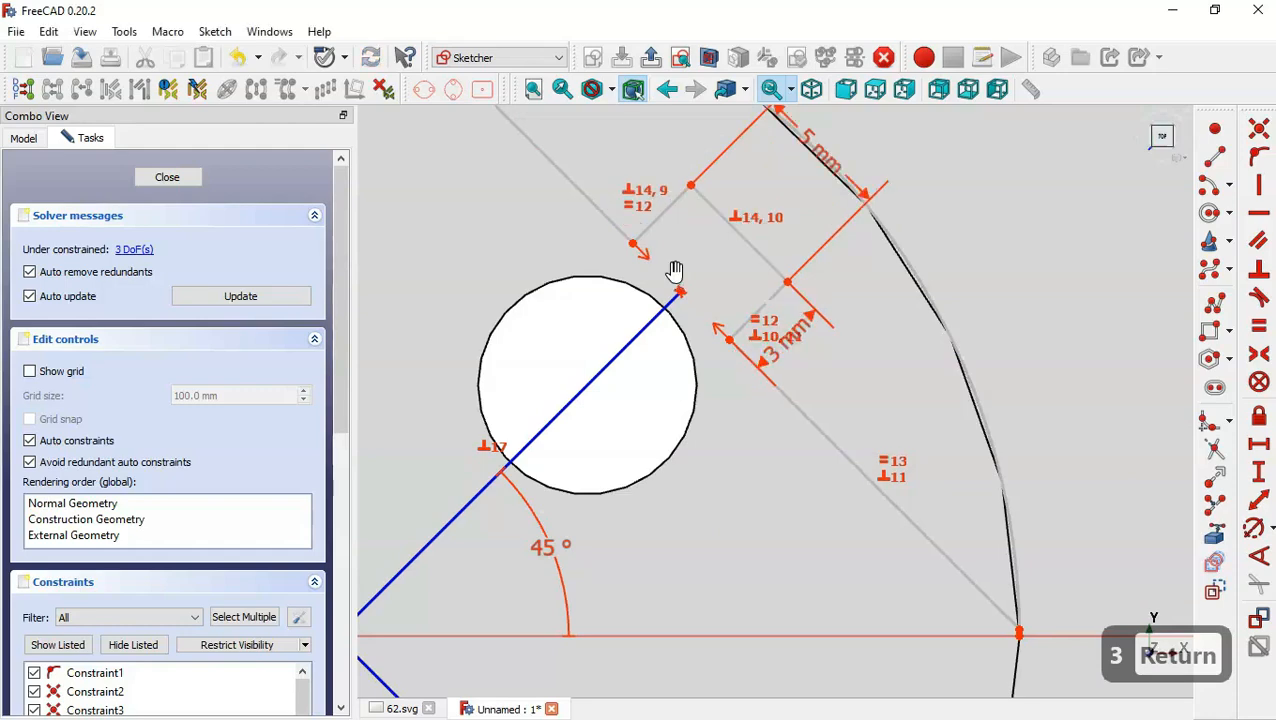
- Check the 38 mm dimension in the 62.svg drawing and set the short construction line's length to 38/2 mm
key(ctrl+Tab)
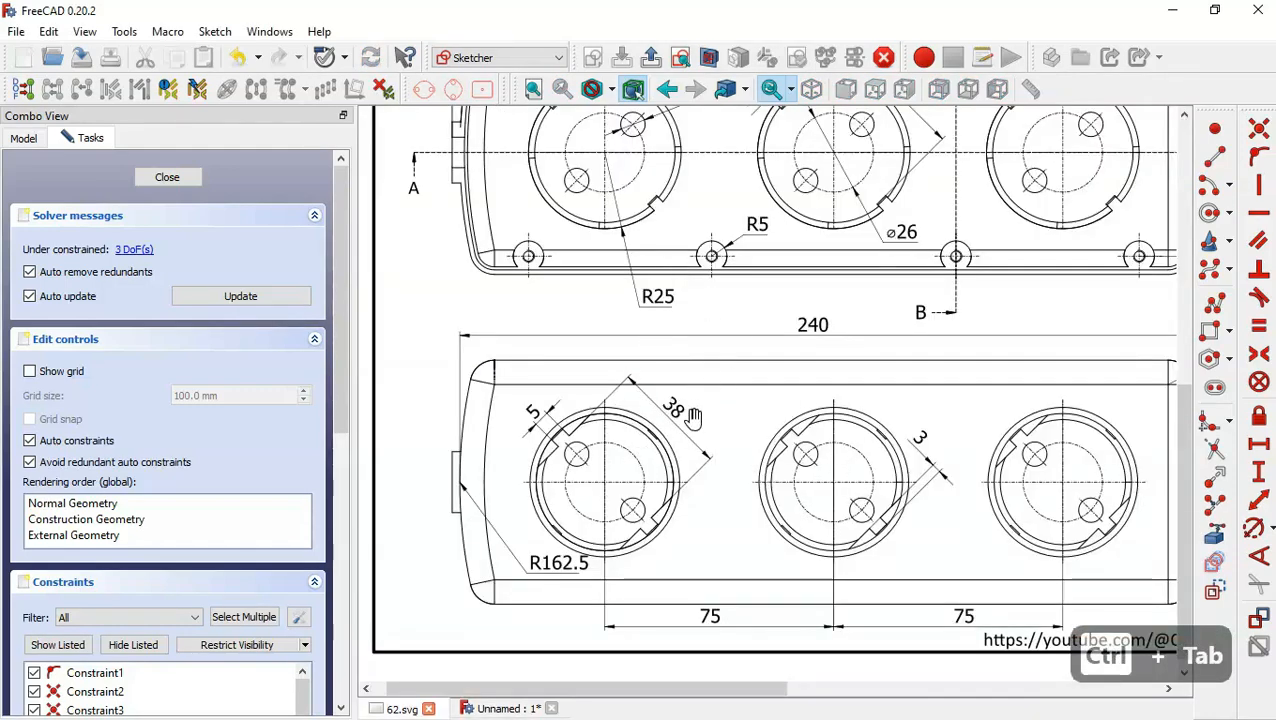
key(ctrl+Tab)
scroll(823, 345, down, 2)
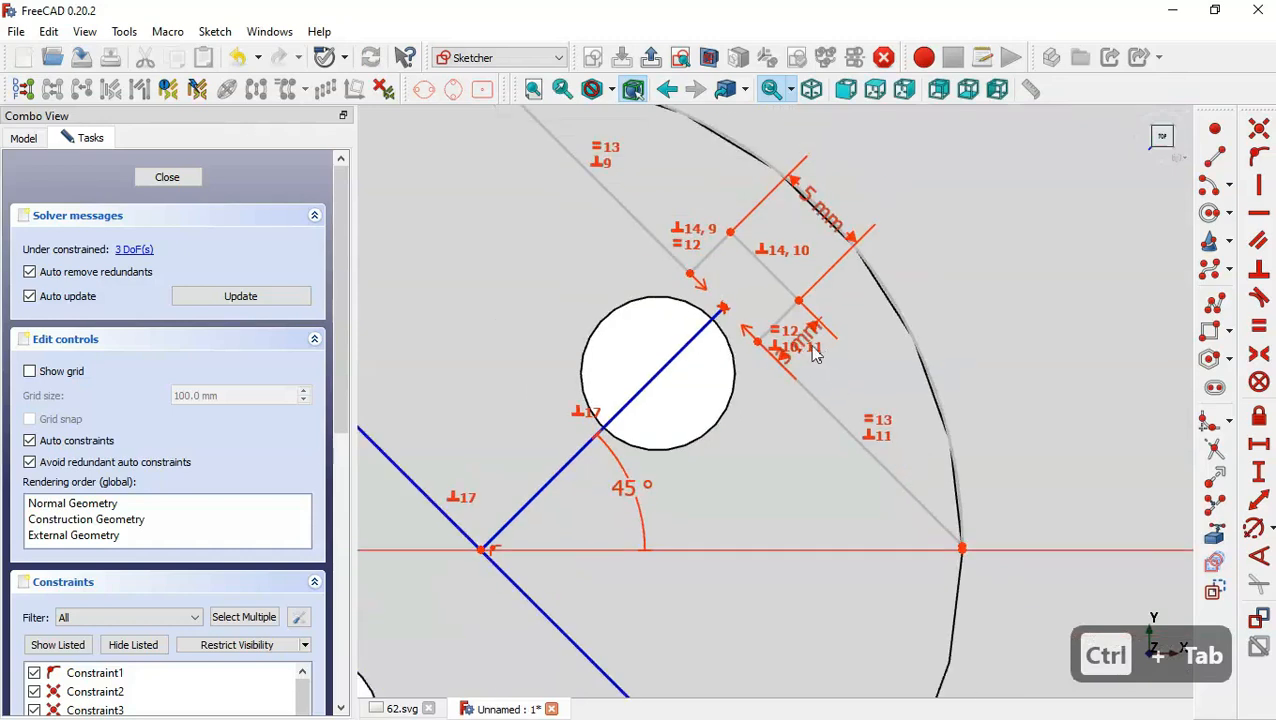
click(615, 413)
text(kd)
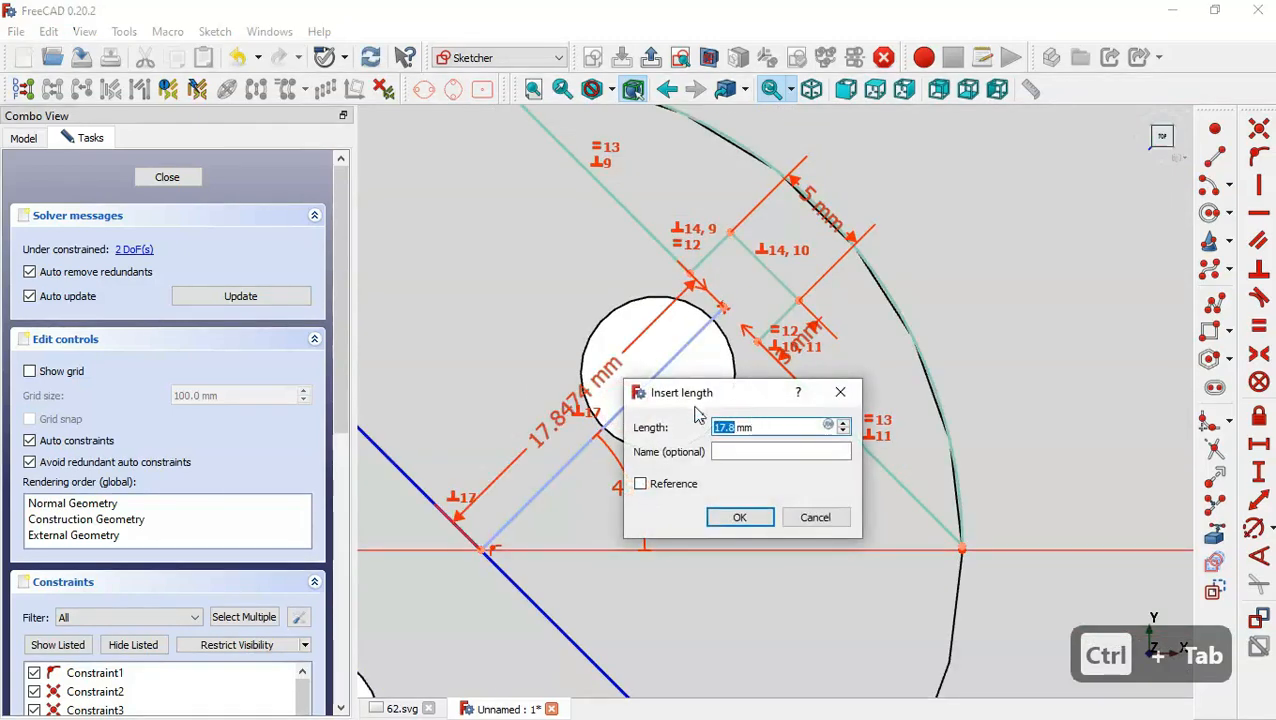
text(38/2)
key(Return)
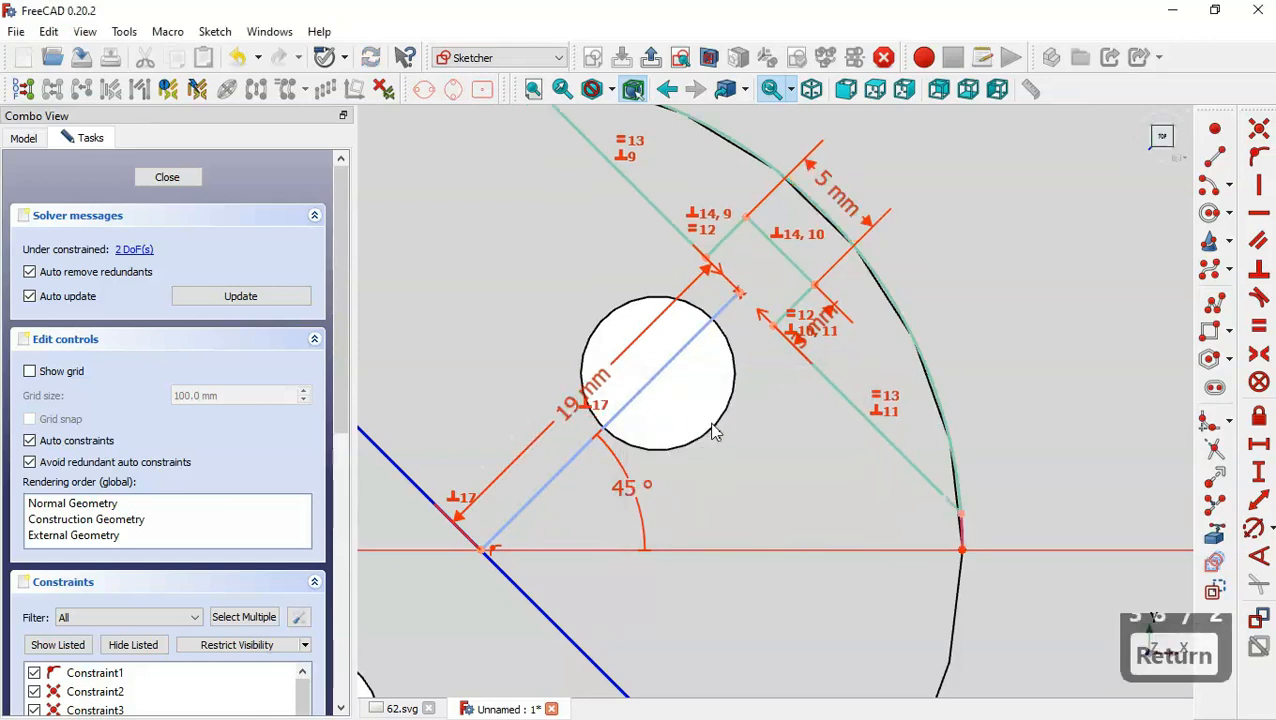
- Close the sketch and pad the stepped profile in the reversed direction with a length of 35-2.5 mm
scroll(697, 455, down, 5)
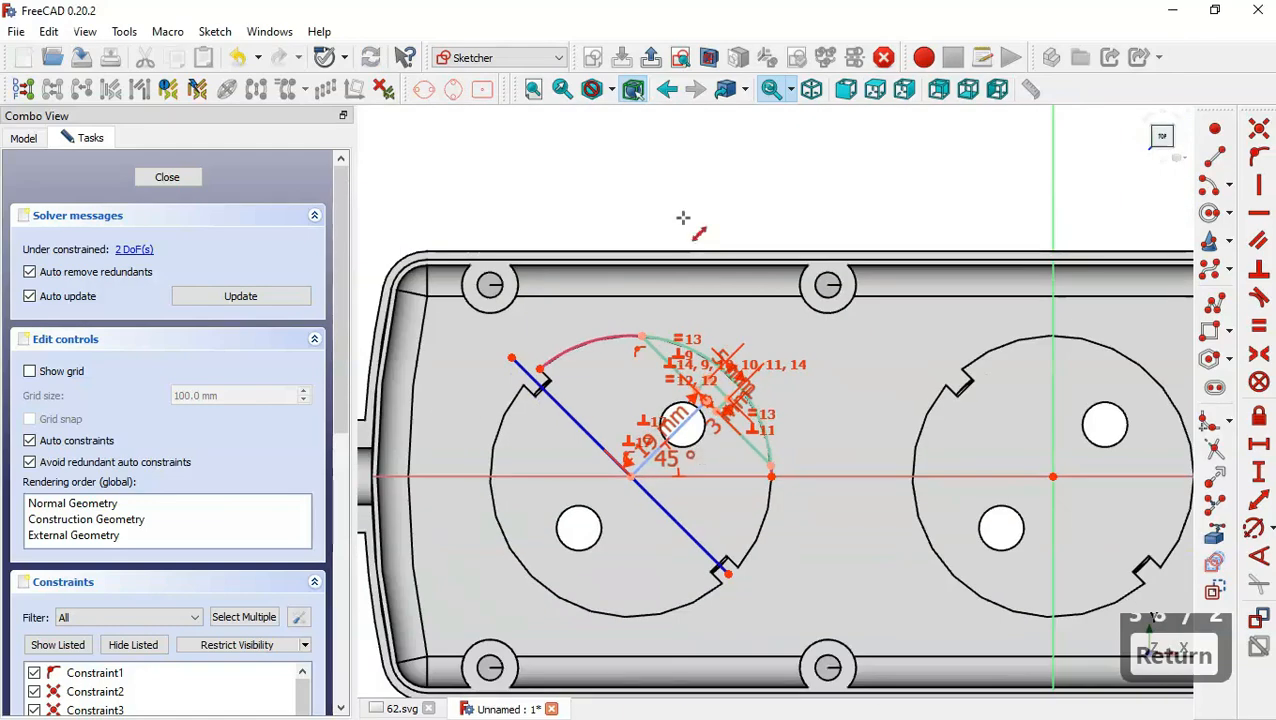
click(651, 60)
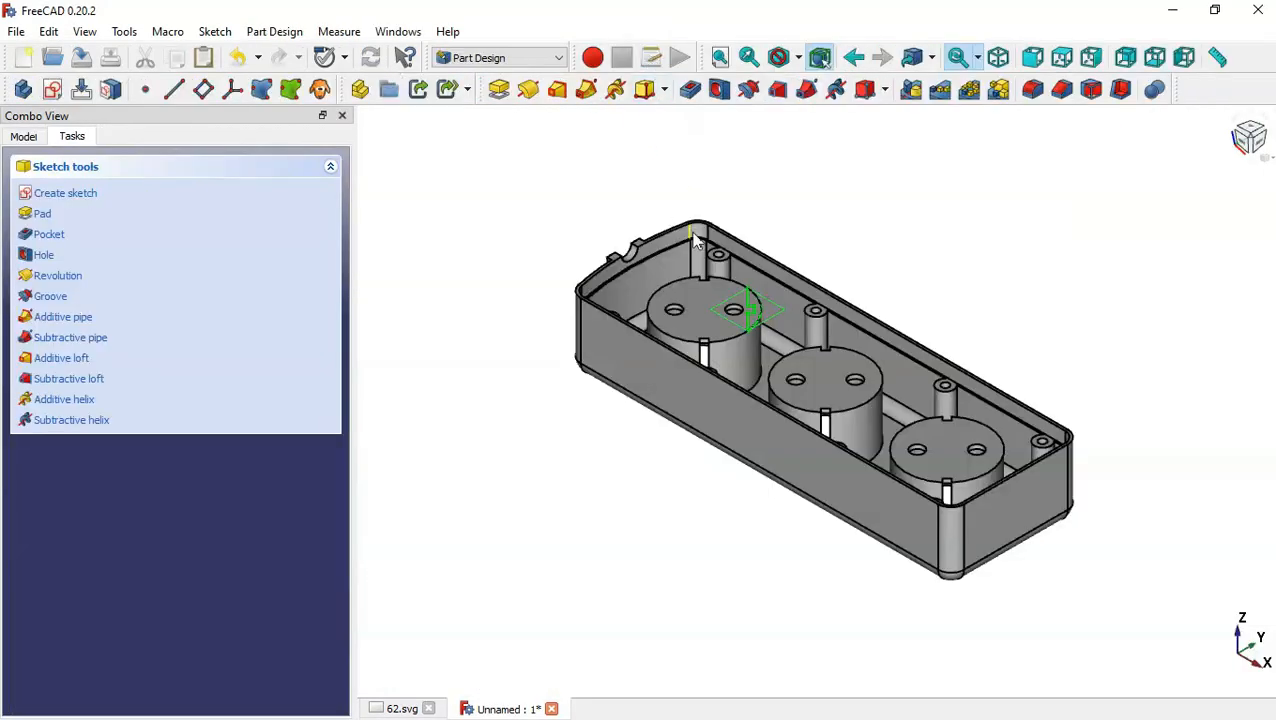
click(499, 93)
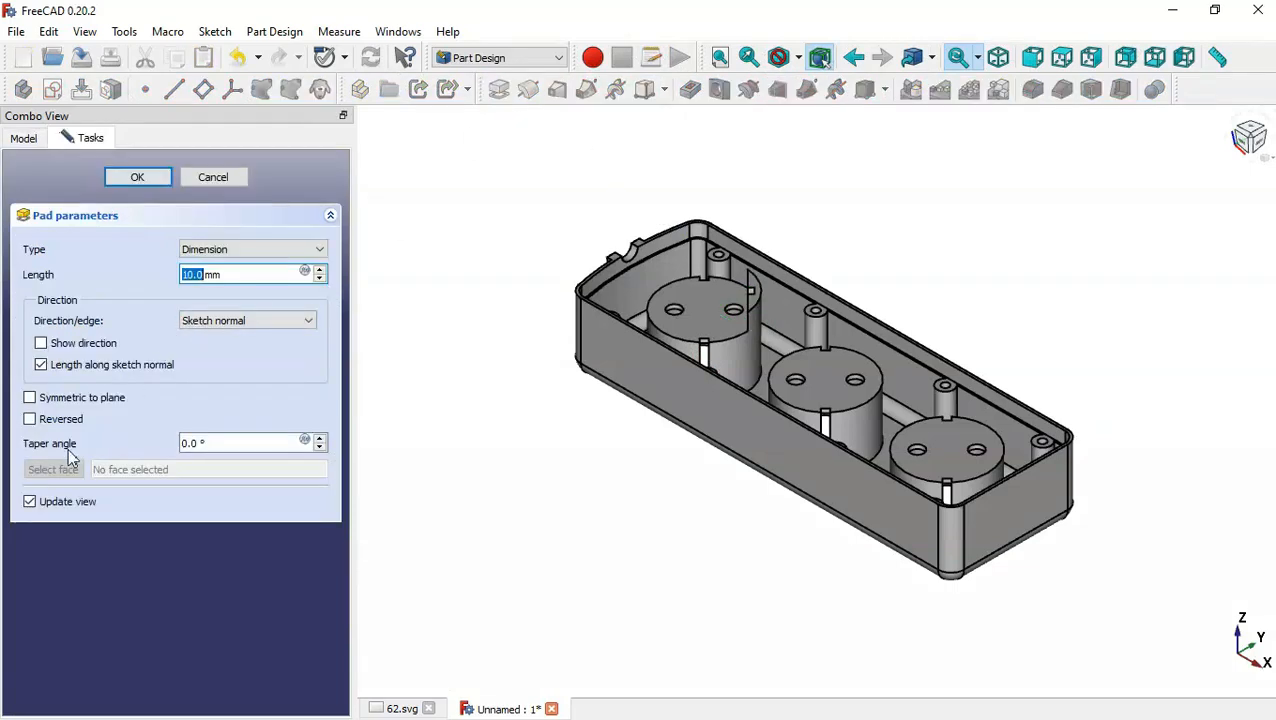
click(59, 428)
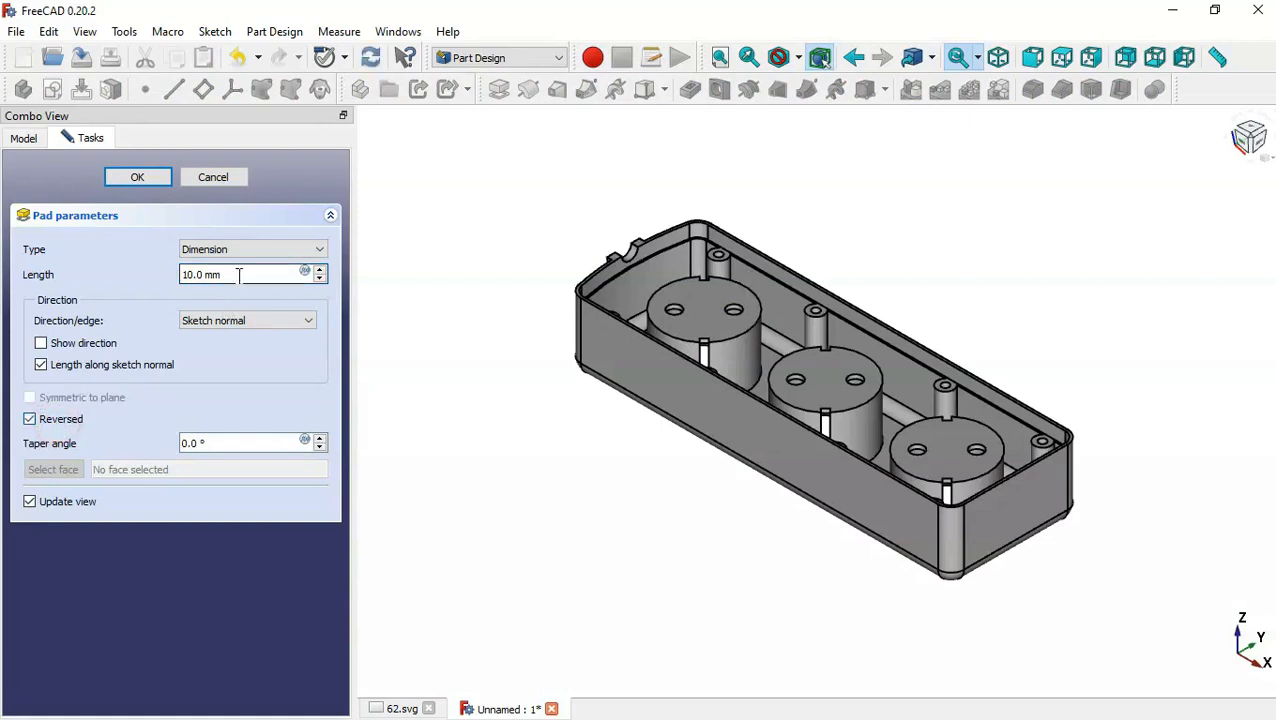
drag(242, 274, 166, 282)
text(35-2.5)
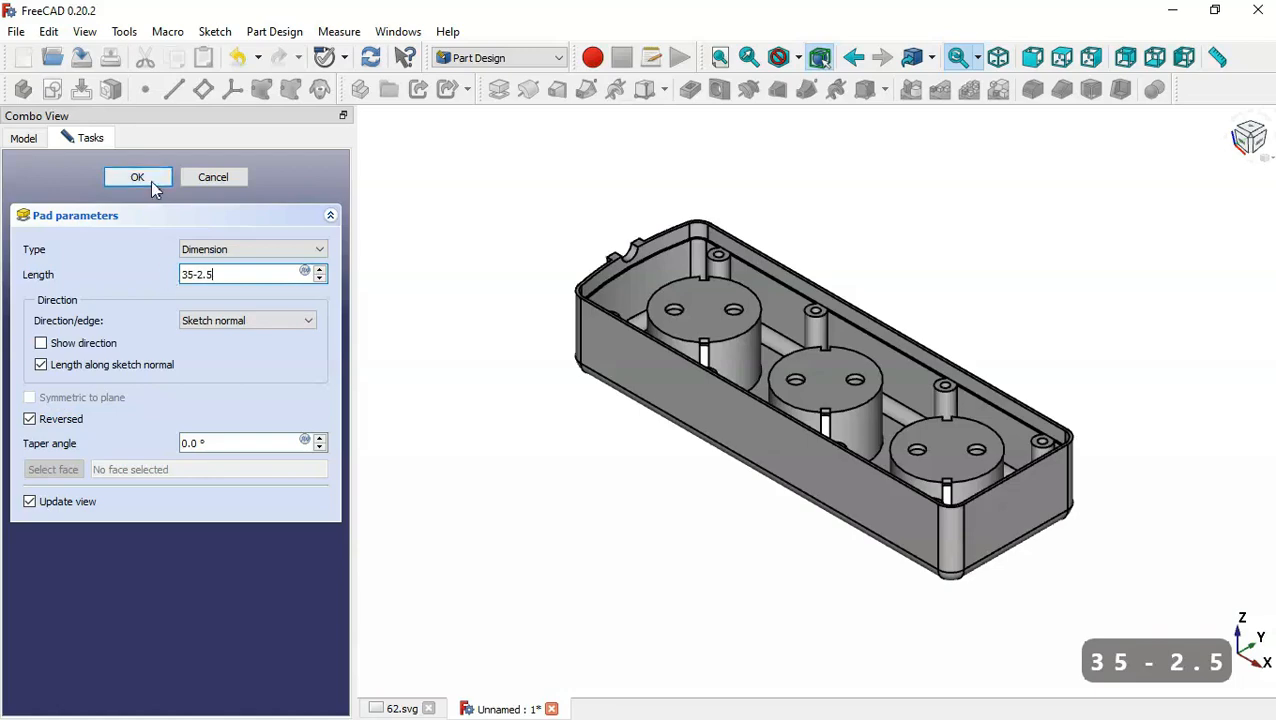
click(155, 190)
middle_drag(533, 475, 863, 347)
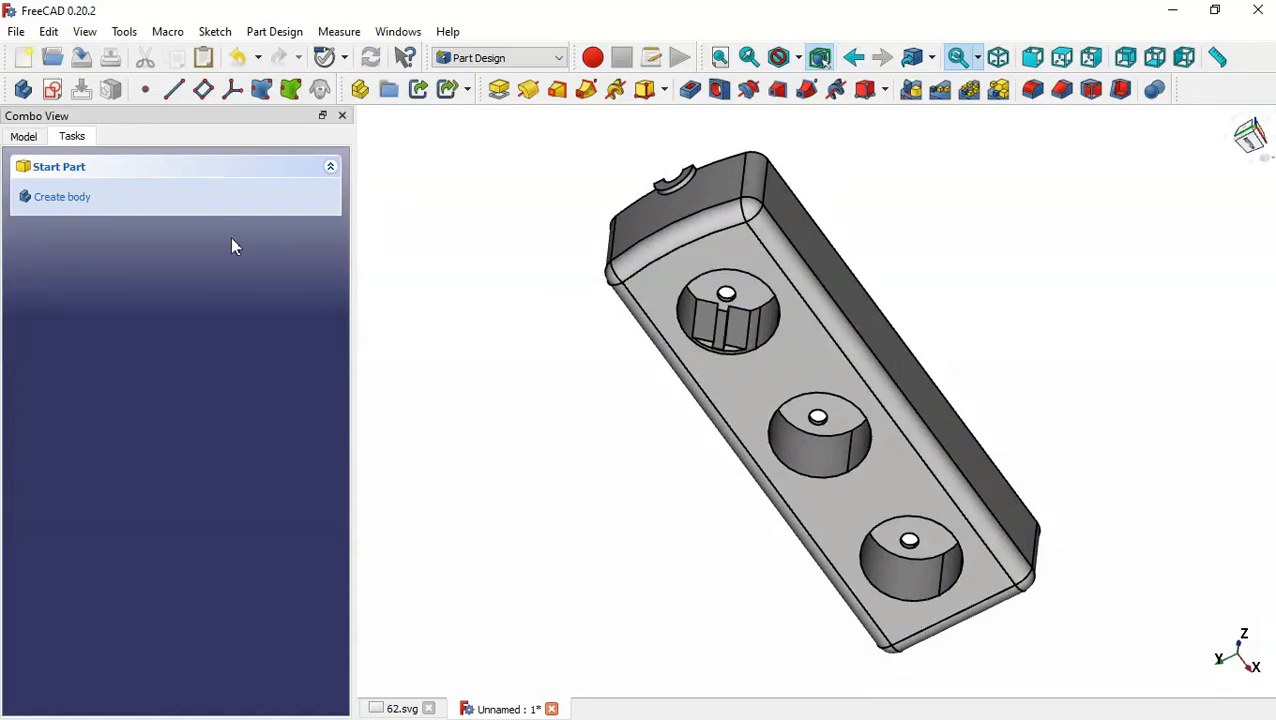
- Start a MultiTransform of the stepped profile's pad and add a mirrored transformation to it
click(24, 137)
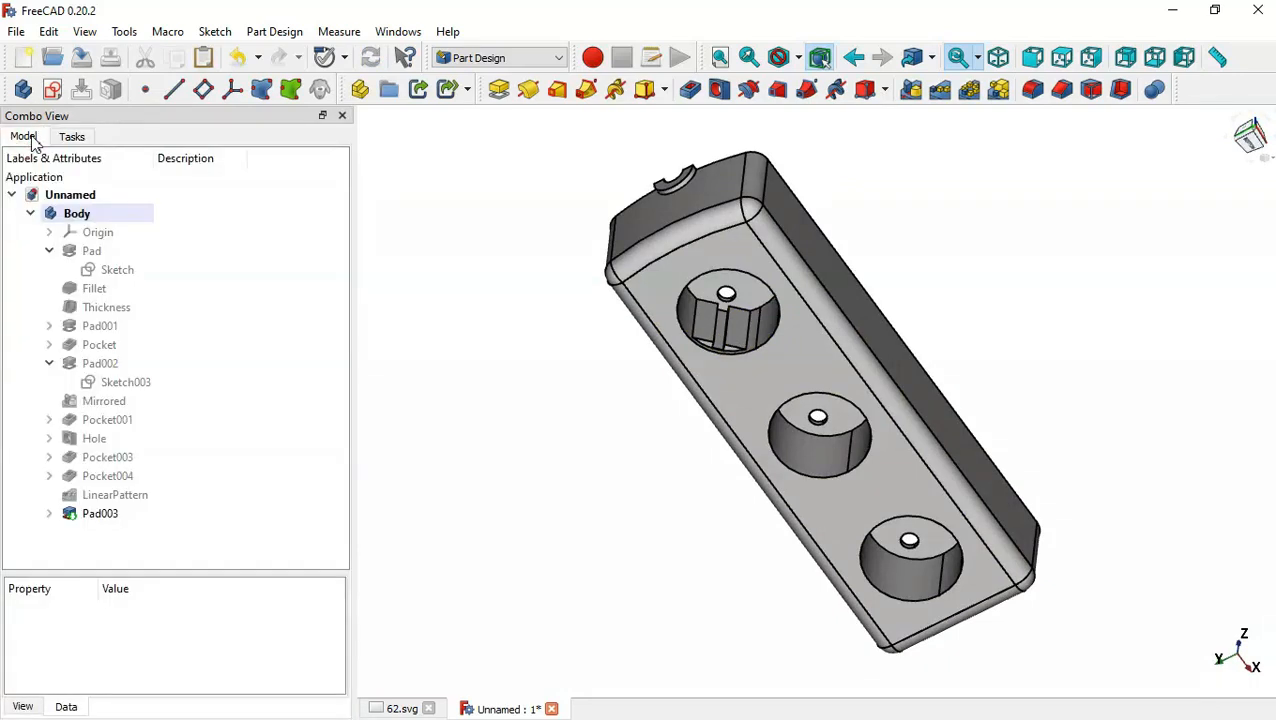
click(186, 518)
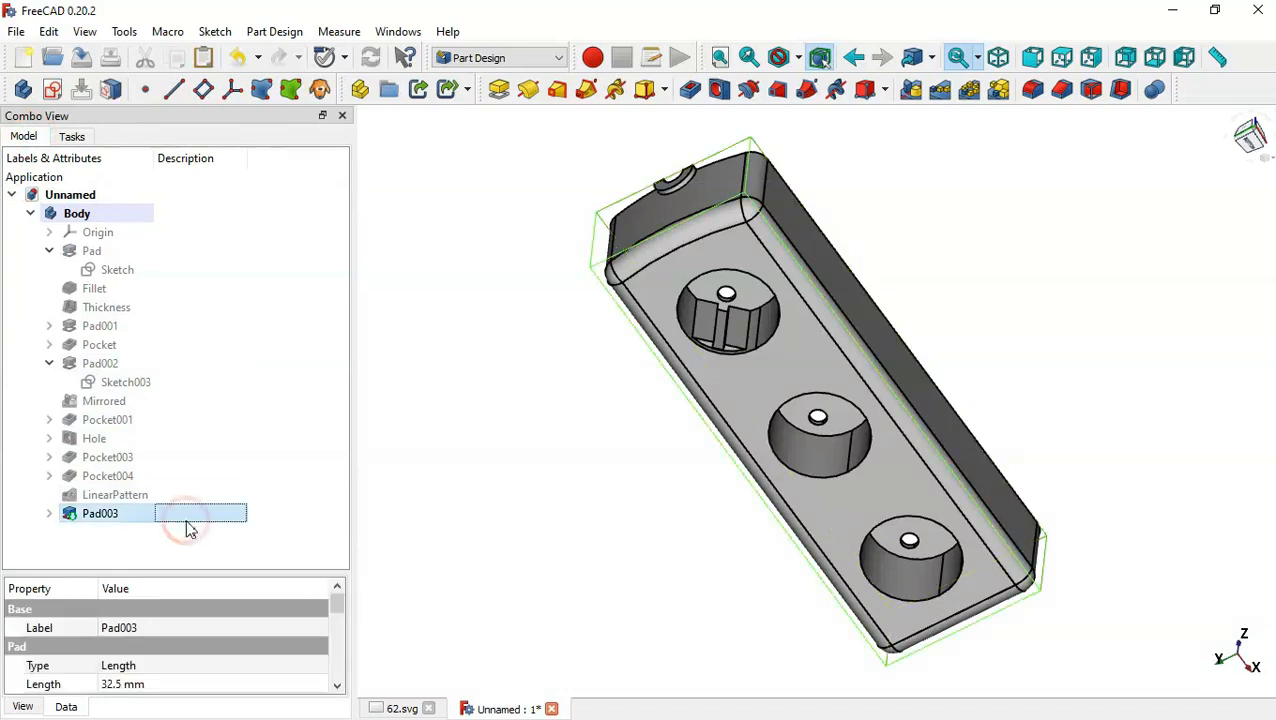
click(1009, 98)
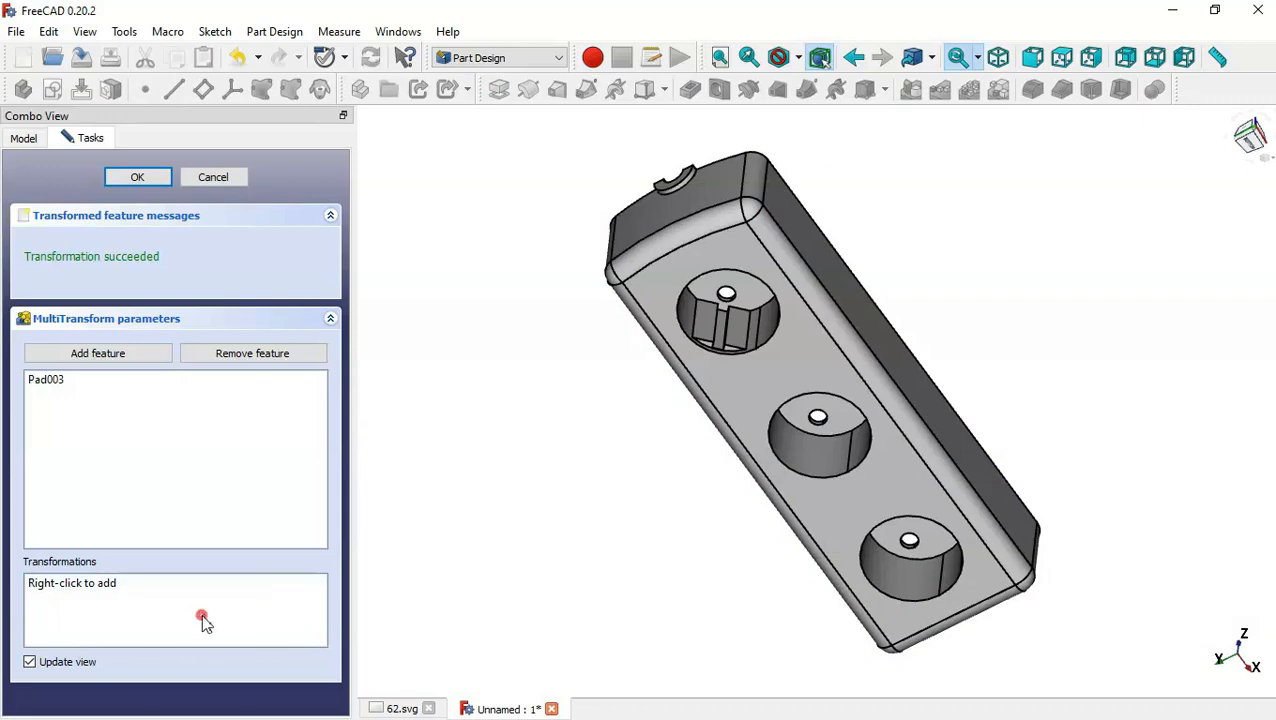
right_click(228, 614)
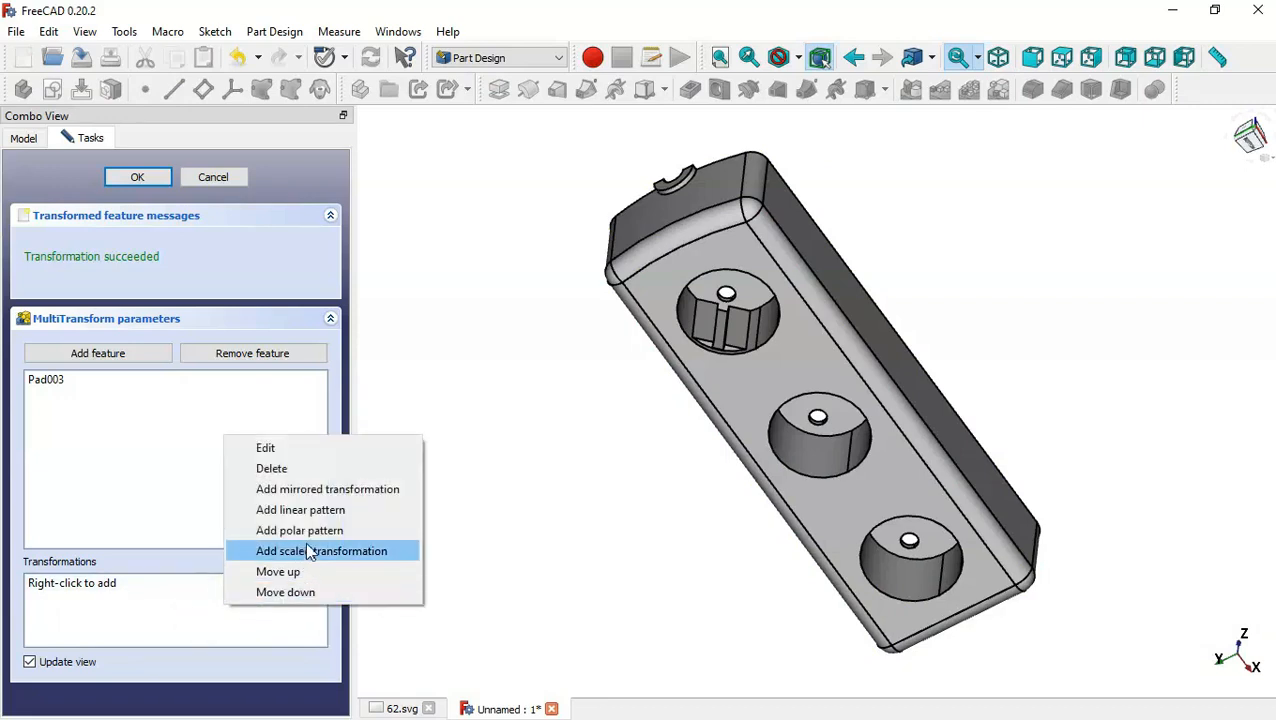
click(366, 490)
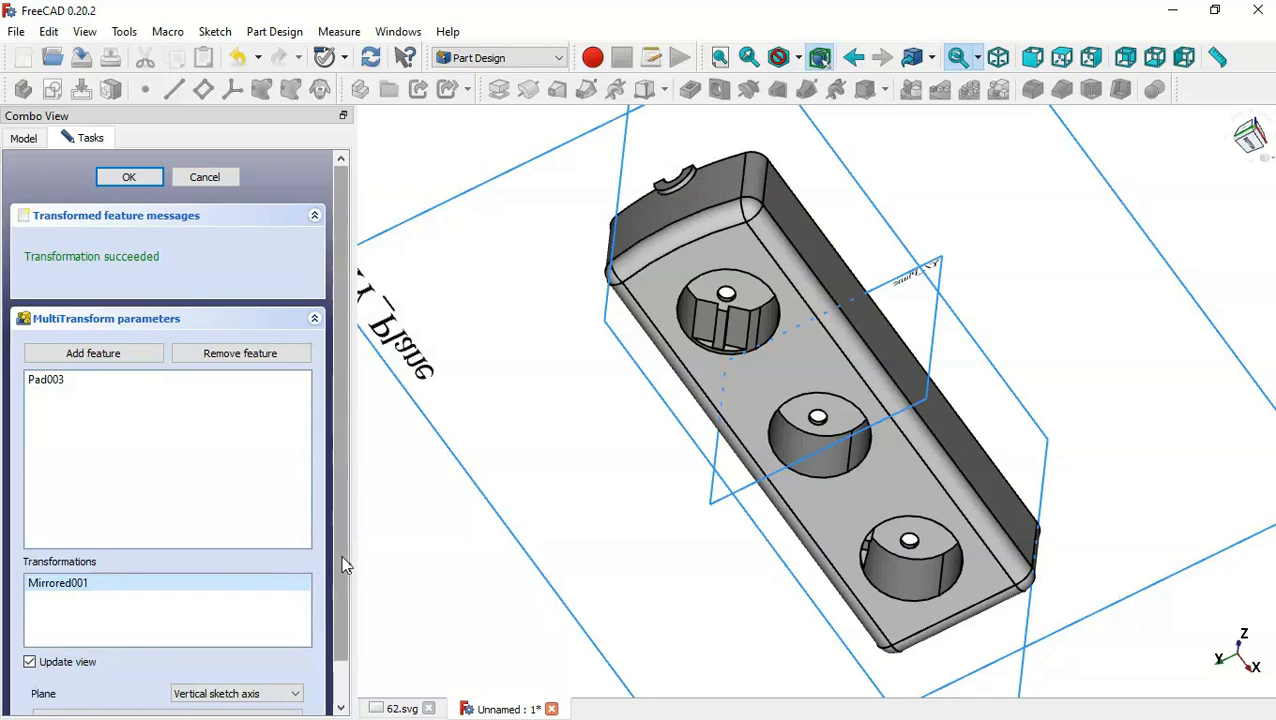
- Set the mirror plane of the mirrored transformation to Construction line 1 and accept it
scroll(342, 565, down, 1)
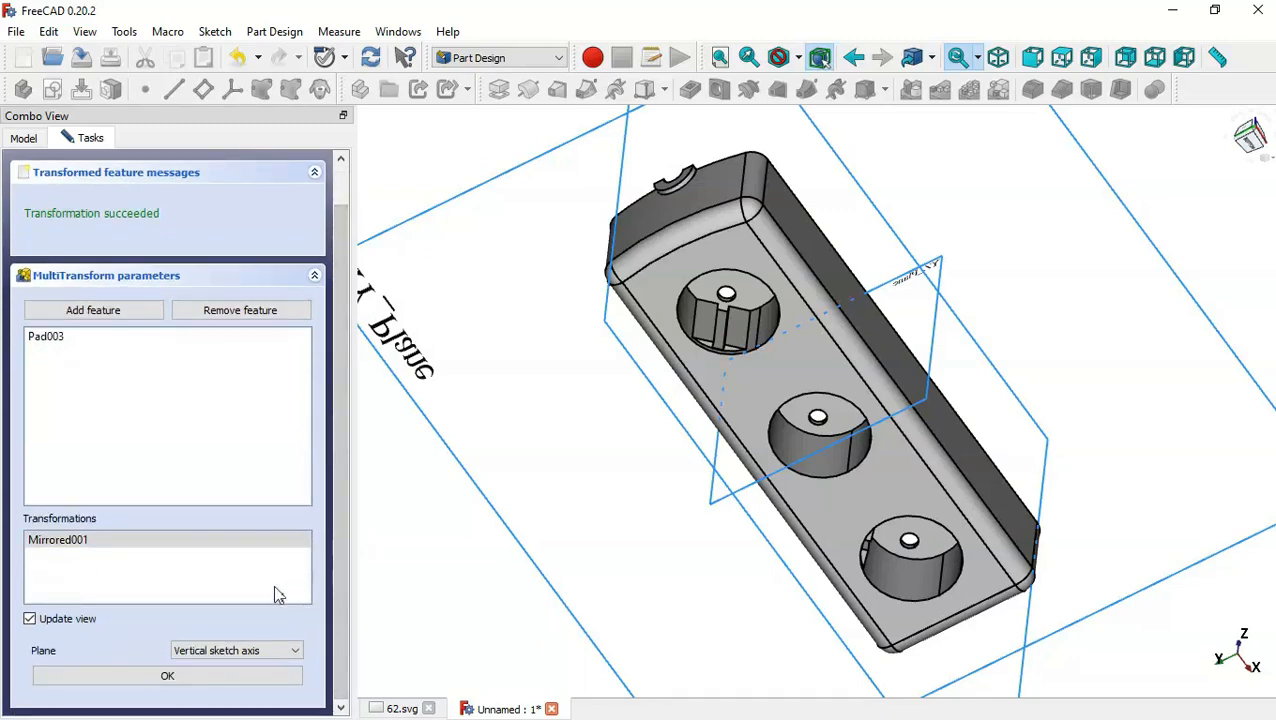
click(237, 651)
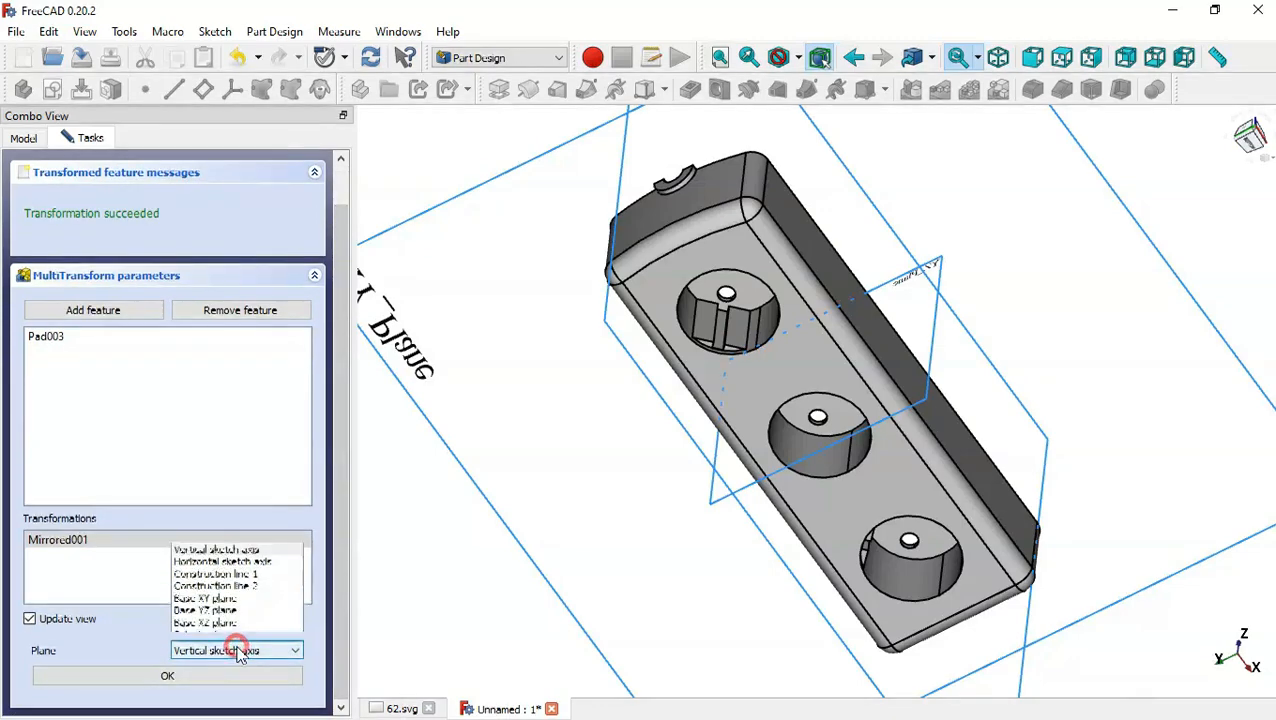
click(268, 575)
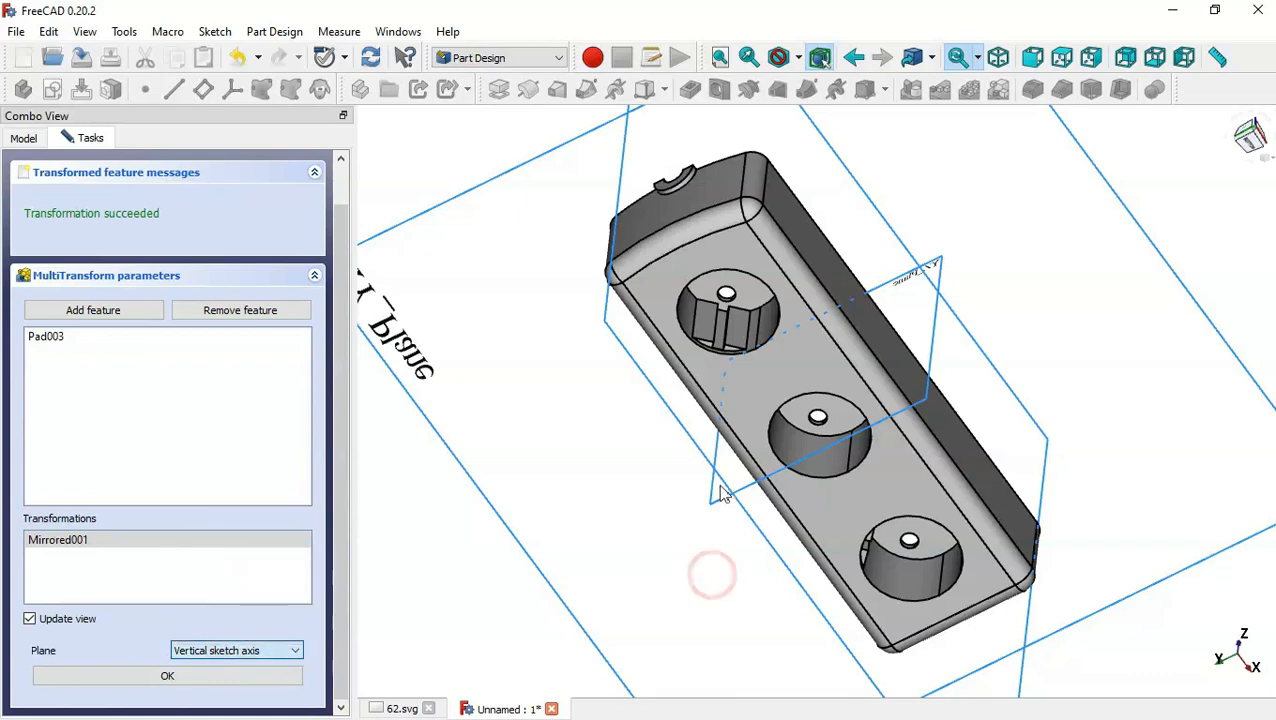
middle_drag(714, 590, 765, 455)
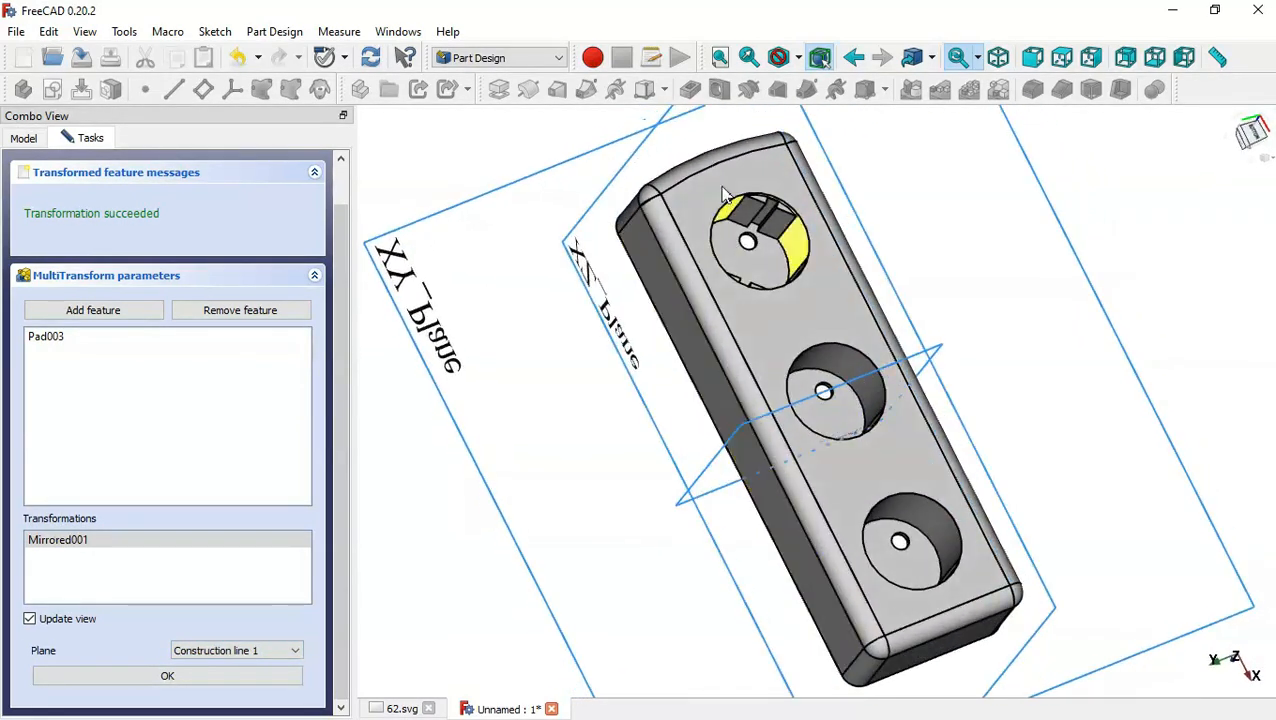
middle_drag(912, 208, 854, 193)
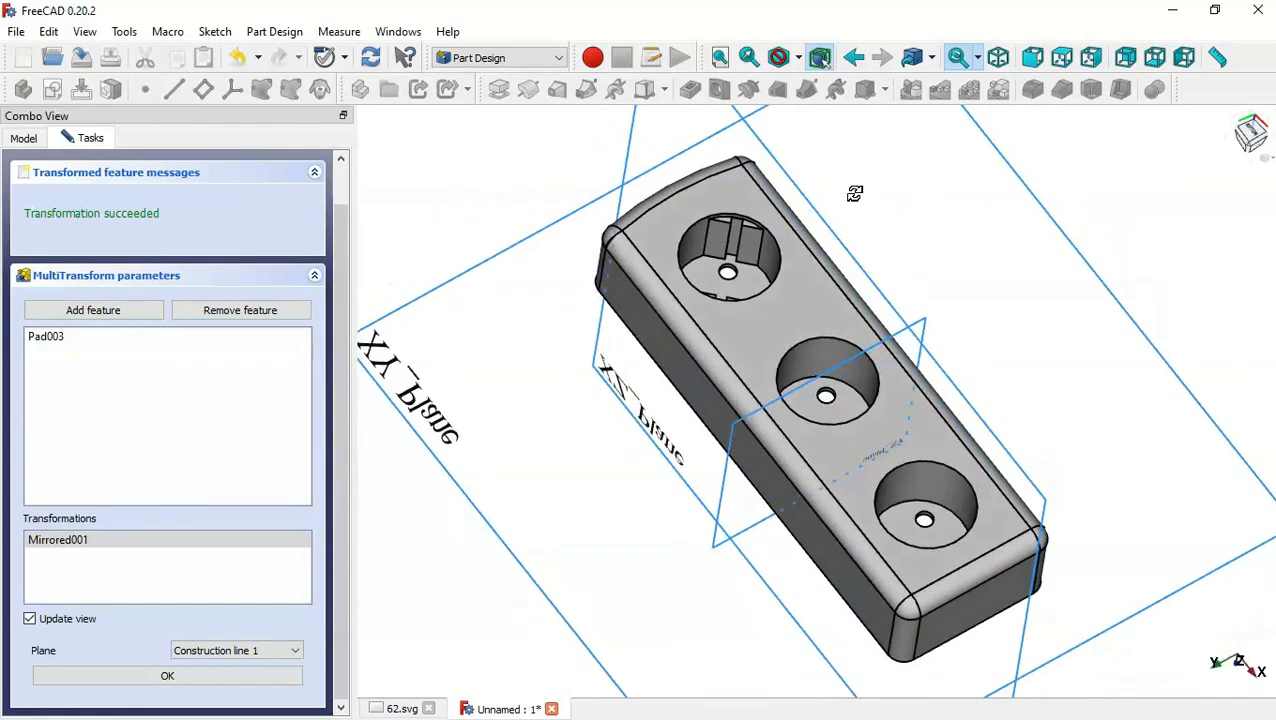
click(148, 678)
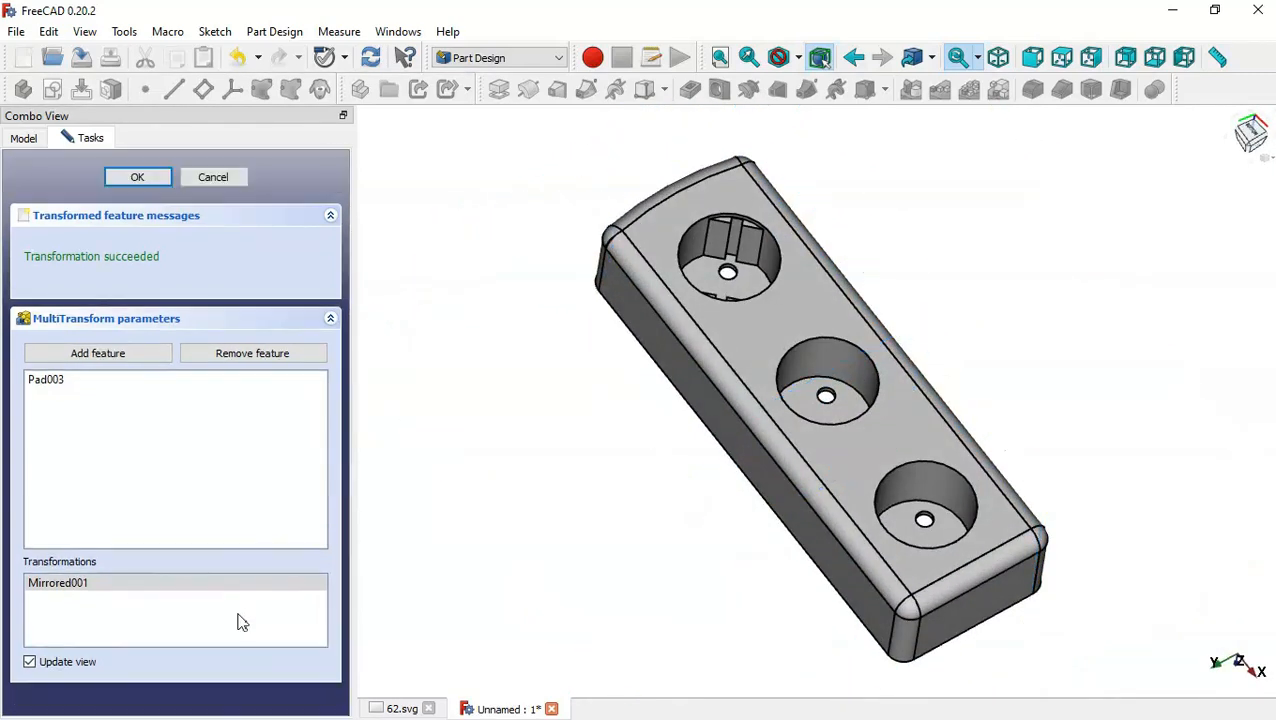
- Add a linear pattern along the horizontal sketch axis with a length of 150 mm and 3 occurrences, and finish the MultiTransform
right_click(238, 614)
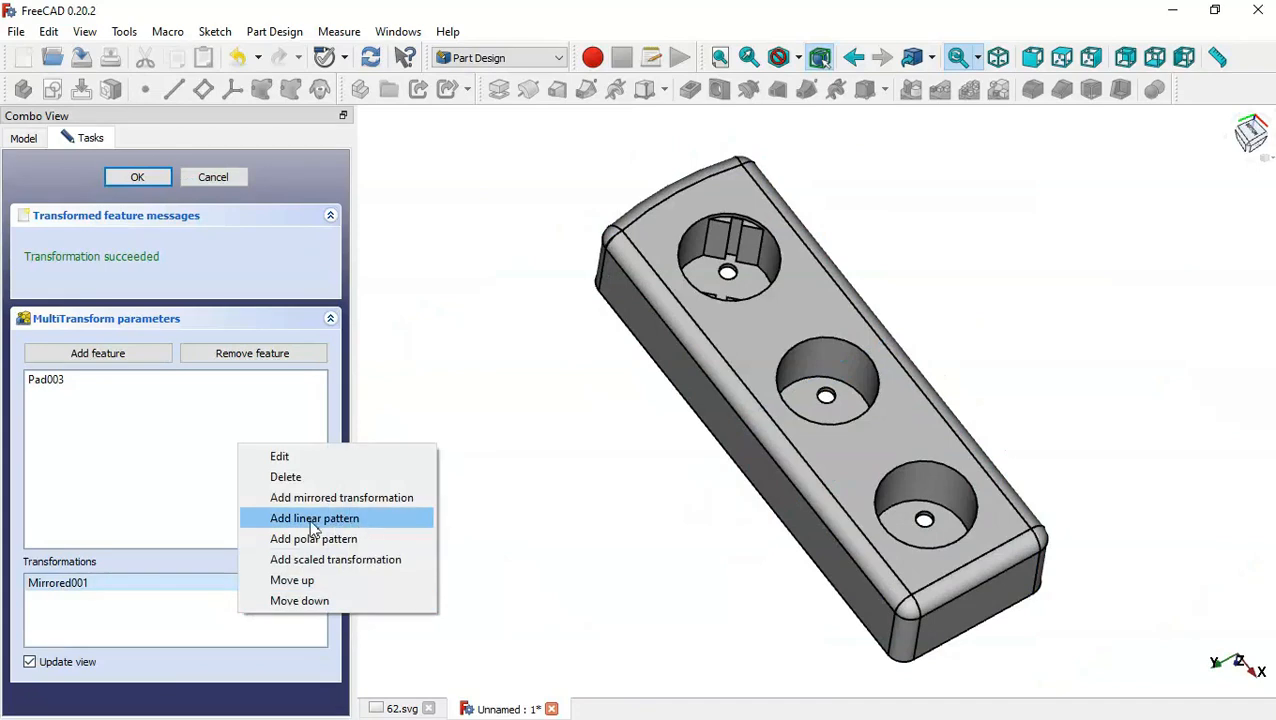
click(340, 522)
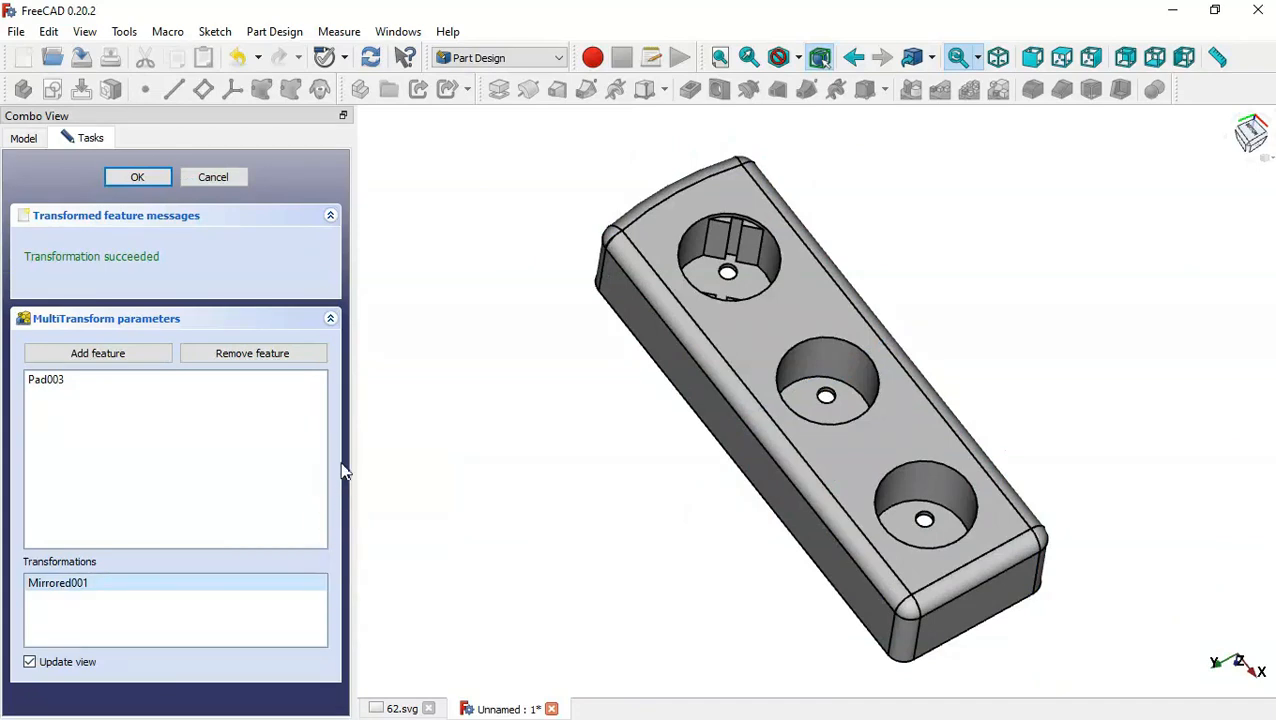
drag(341, 414, 356, 544)
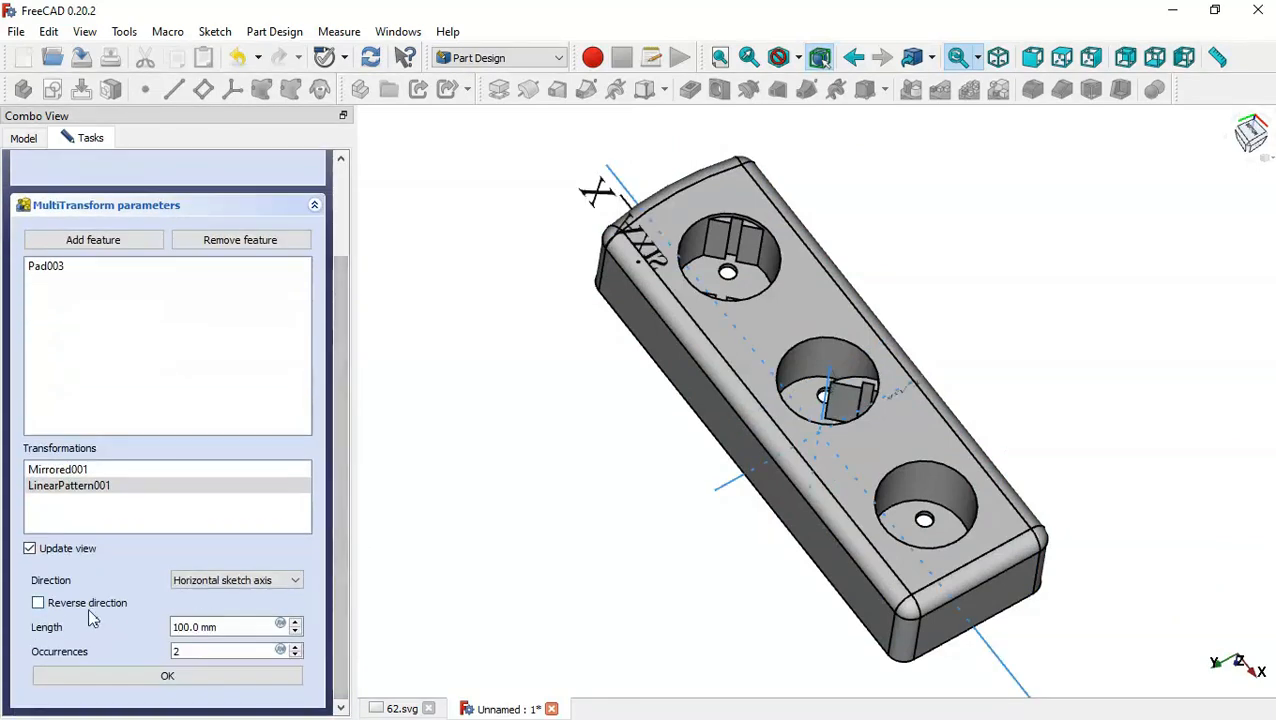
triple_click(233, 627)
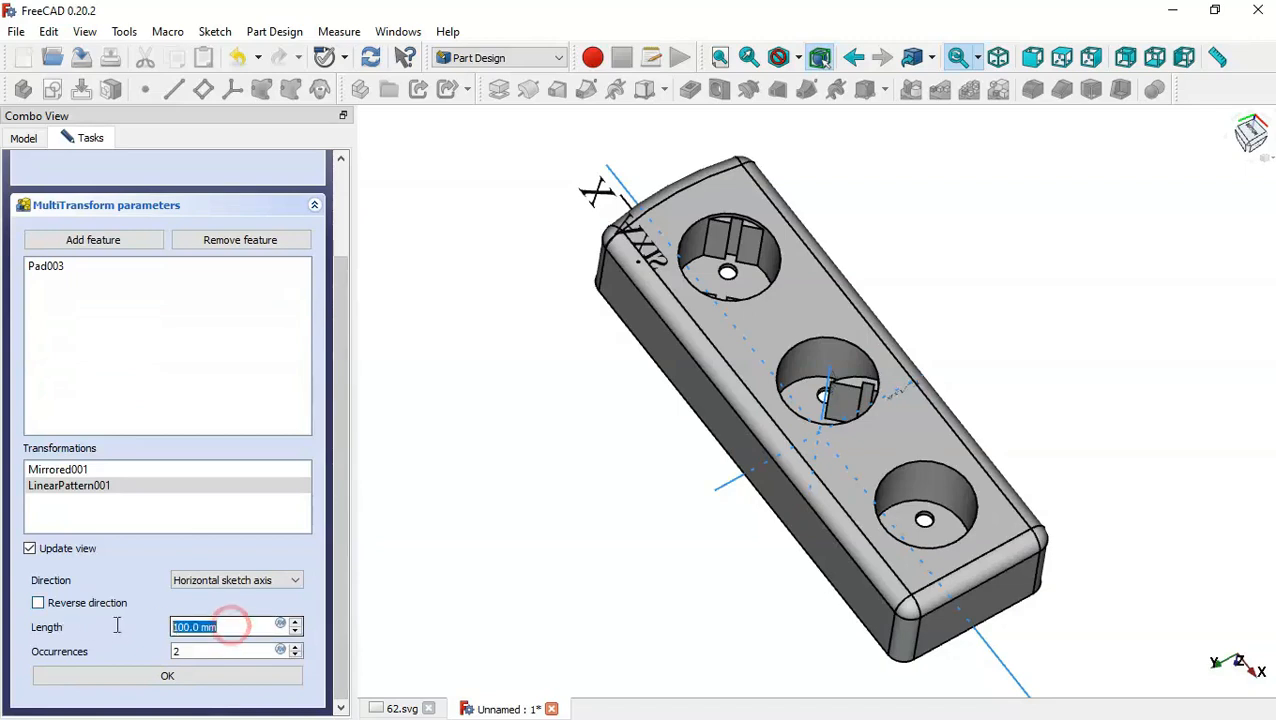
text(150)
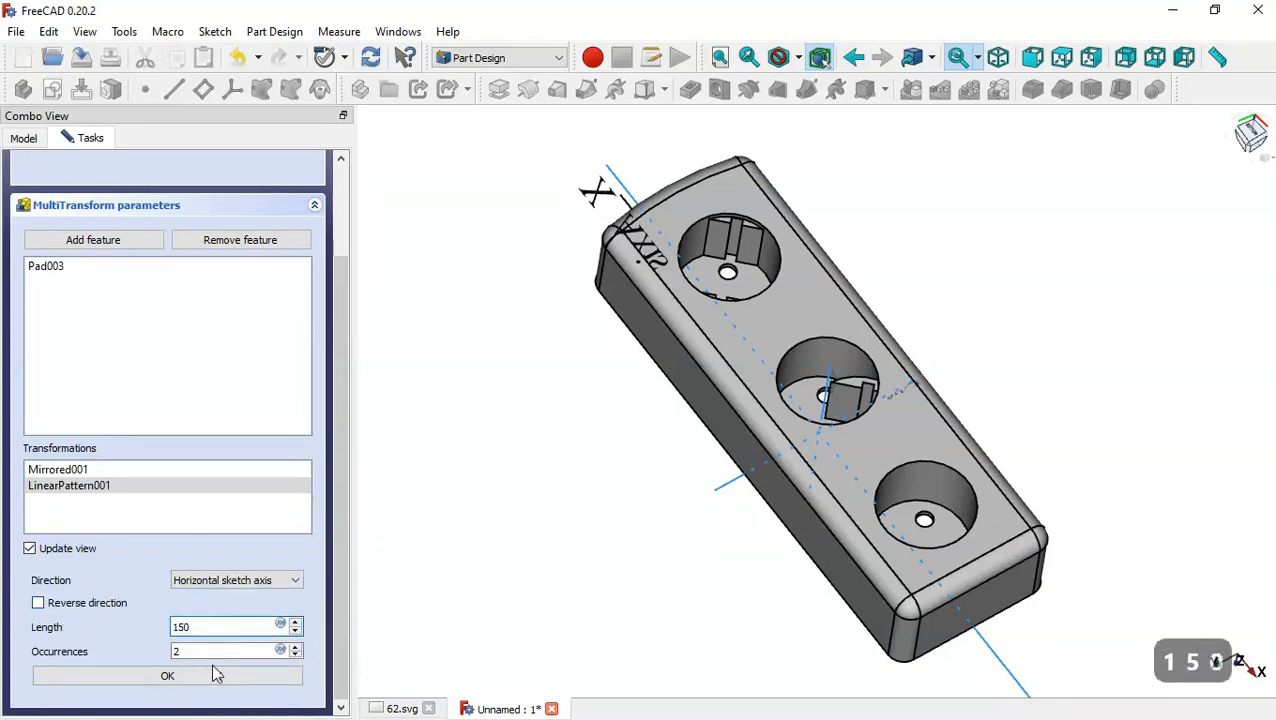
drag(204, 649, 144, 647)
text(3)
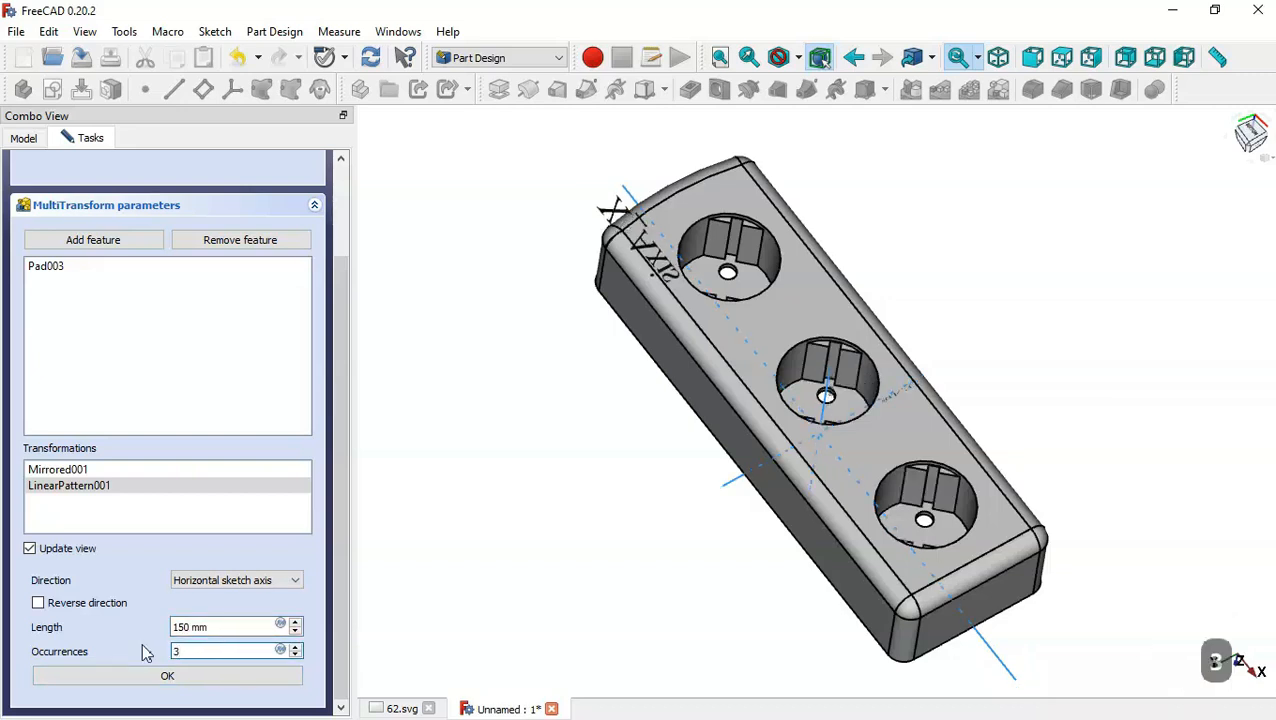
middle_drag(636, 585, 580, 688)
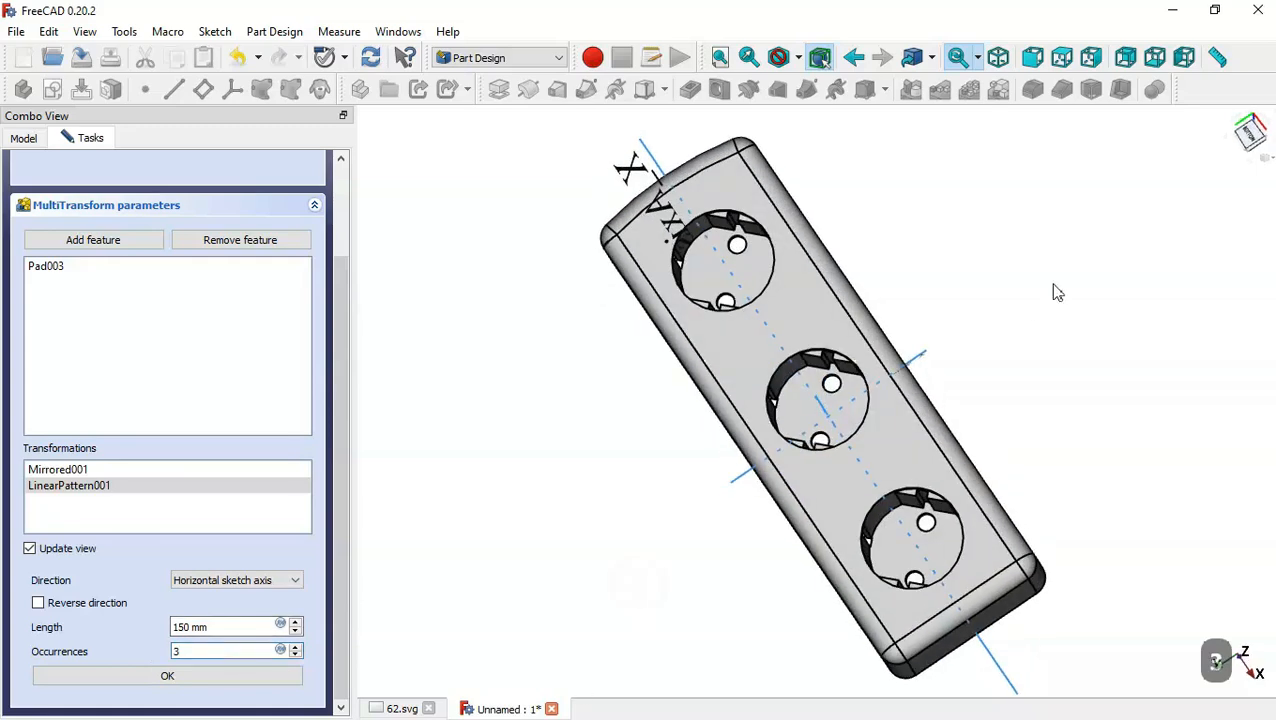
middle_drag(1052, 284, 1112, 322)
drag(345, 408, 329, 255)
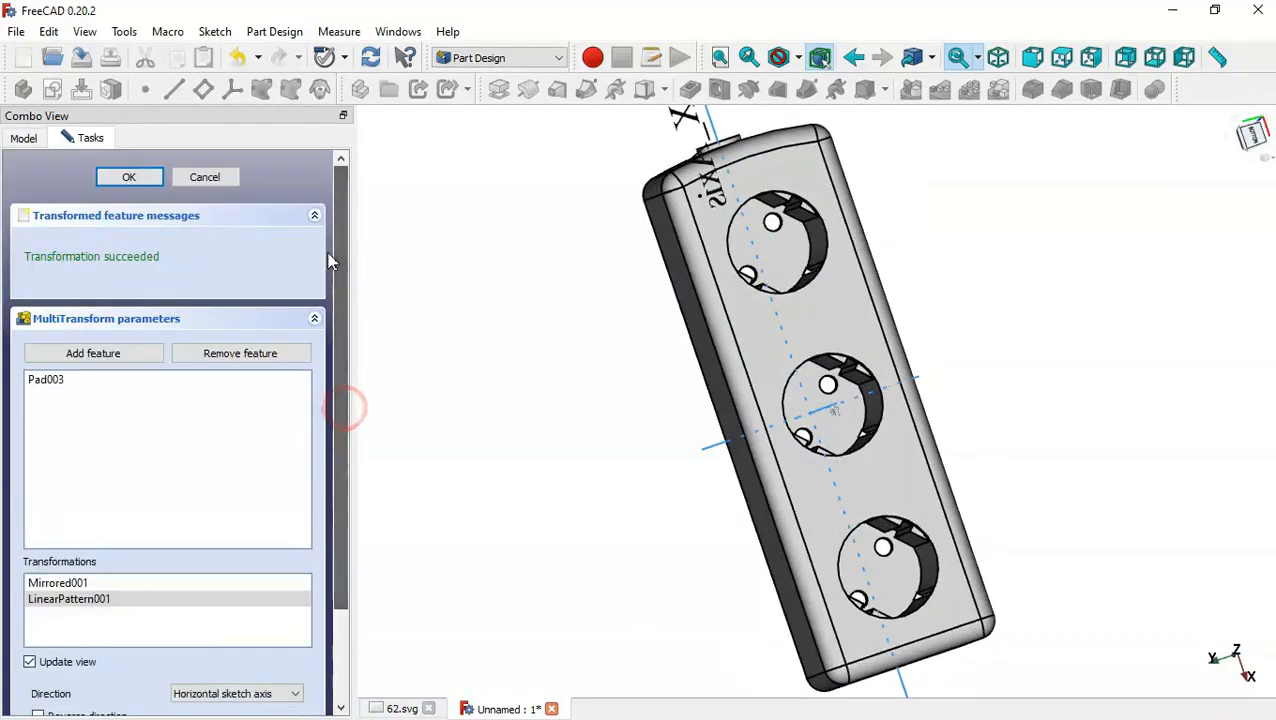
click(130, 177)
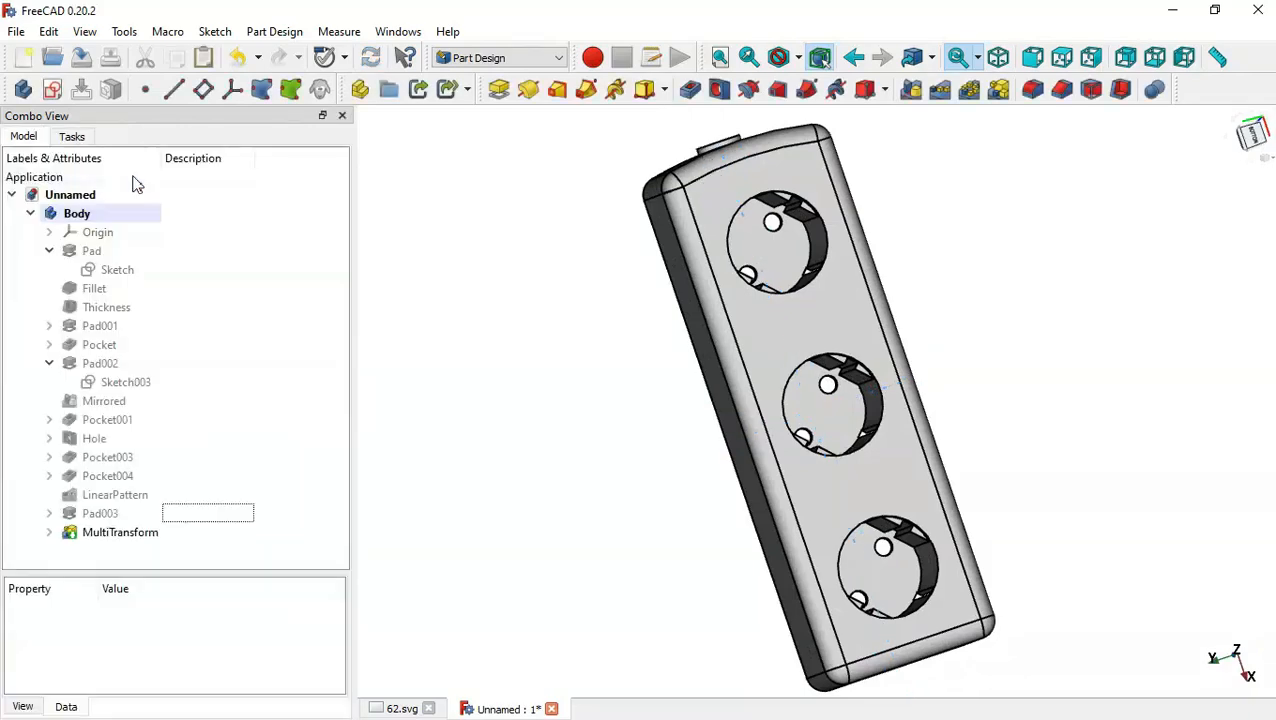
click(476, 426)
key(Home)
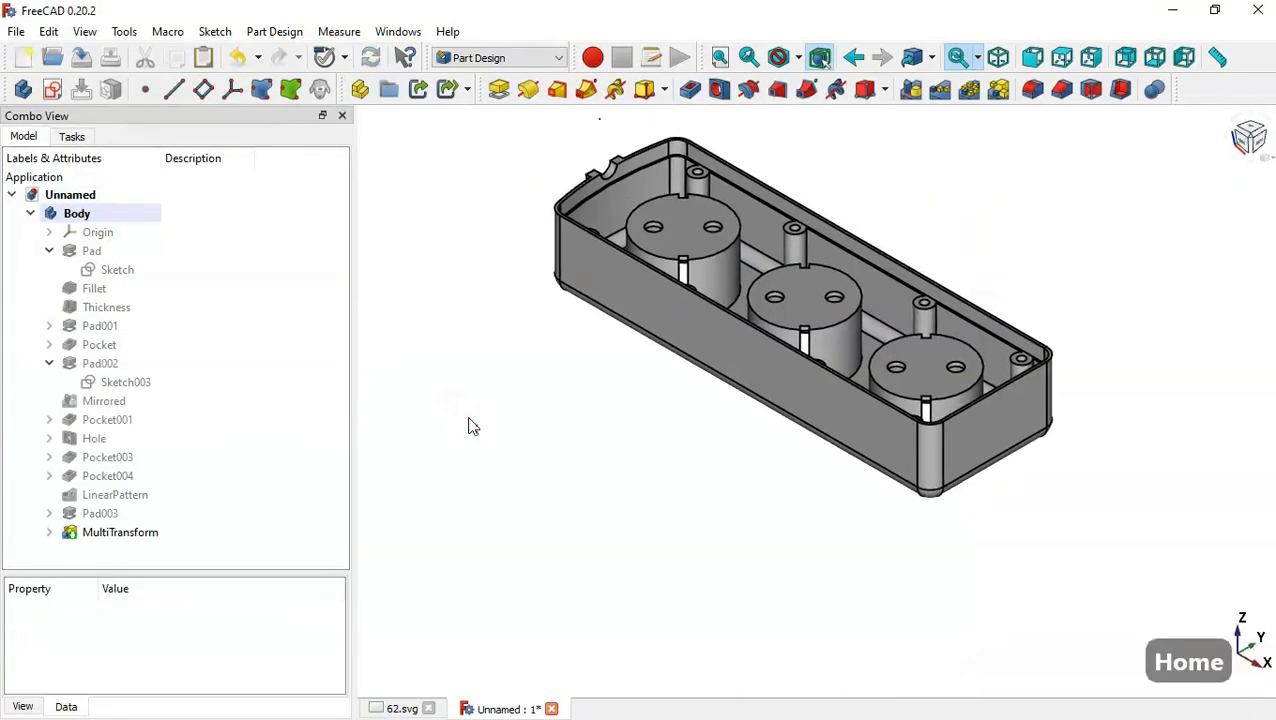
middle_drag(961, 258, 528, 459)
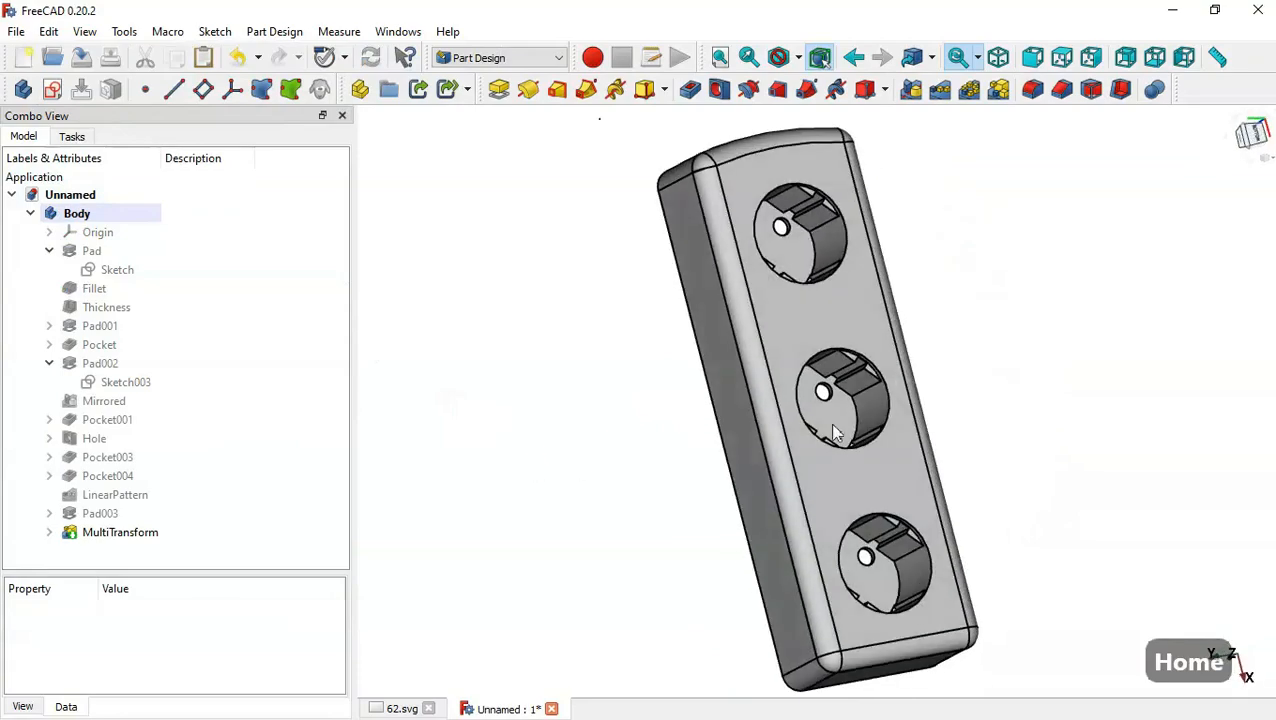
- Examine Section A-A in the 62.svg drawing for the fillet radii on the socket cylinders, and return to the model
mouse_move(1040, 400)
middle_down()
mouse_move(904, 399)
mouse_move(928, 482)
mouse_move(874, 433)
mouse_move(1062, 365)
mouse_move(1077, 339)
middle_up()
key(ctrl+Tab)
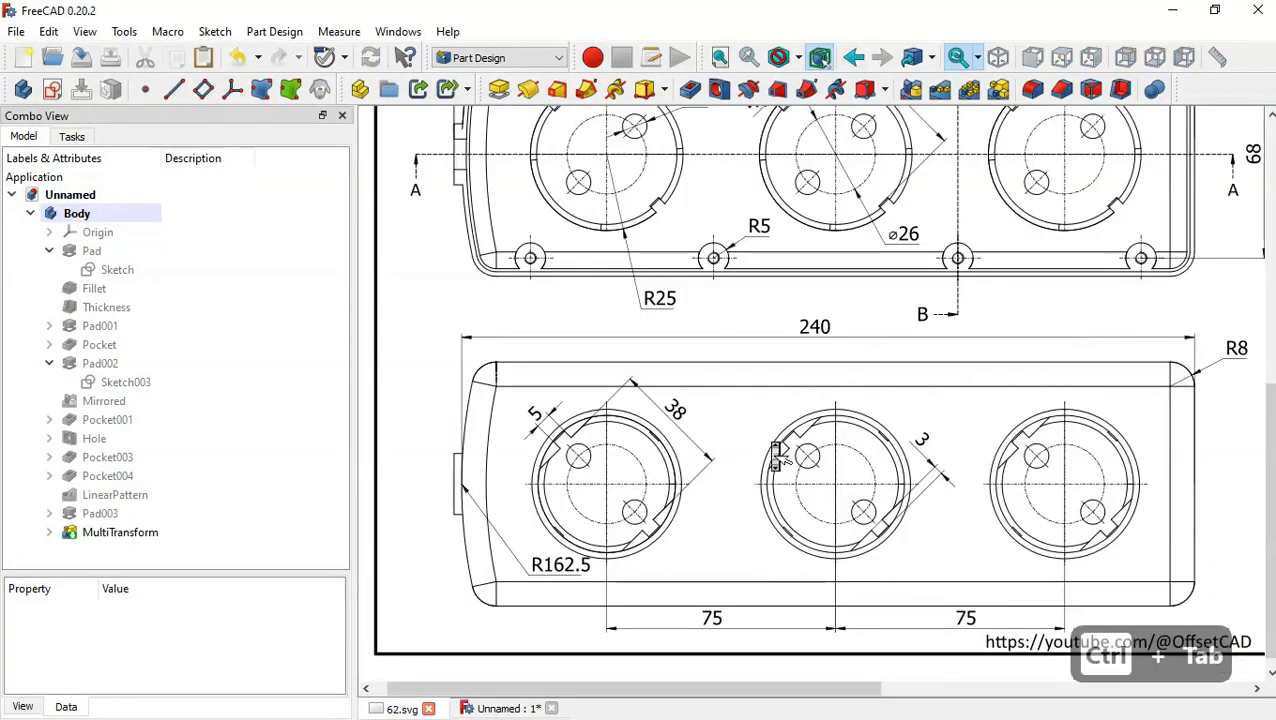
scroll(765, 445, down, 3)
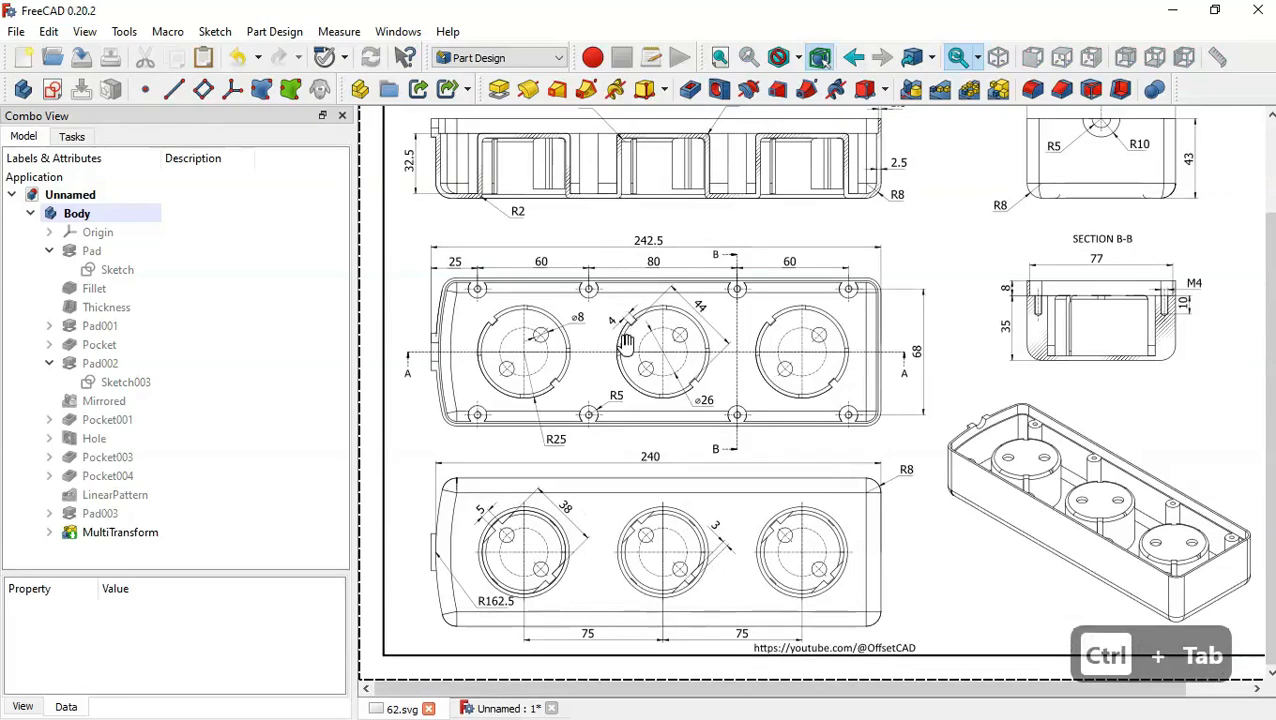
scroll(624, 340, down, 2)
scroll(628, 232, up, 3)
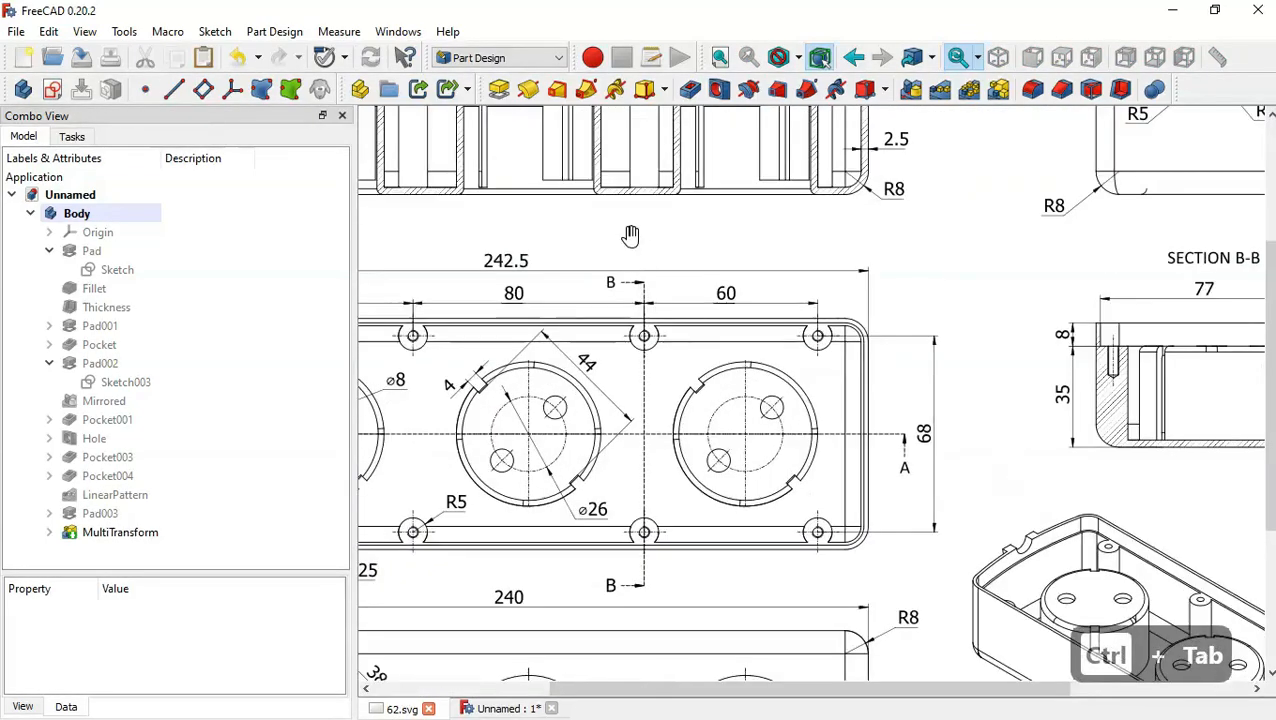
drag(632, 237, 796, 468)
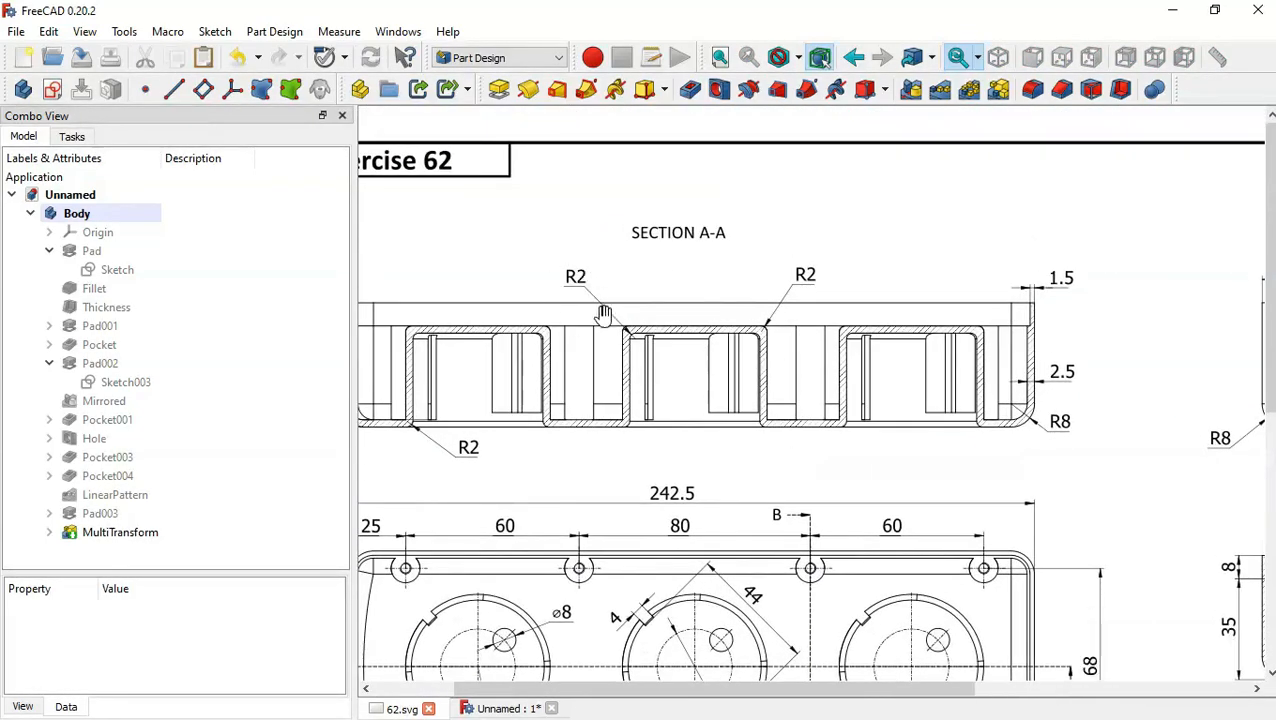
drag(700, 345, 823, 342)
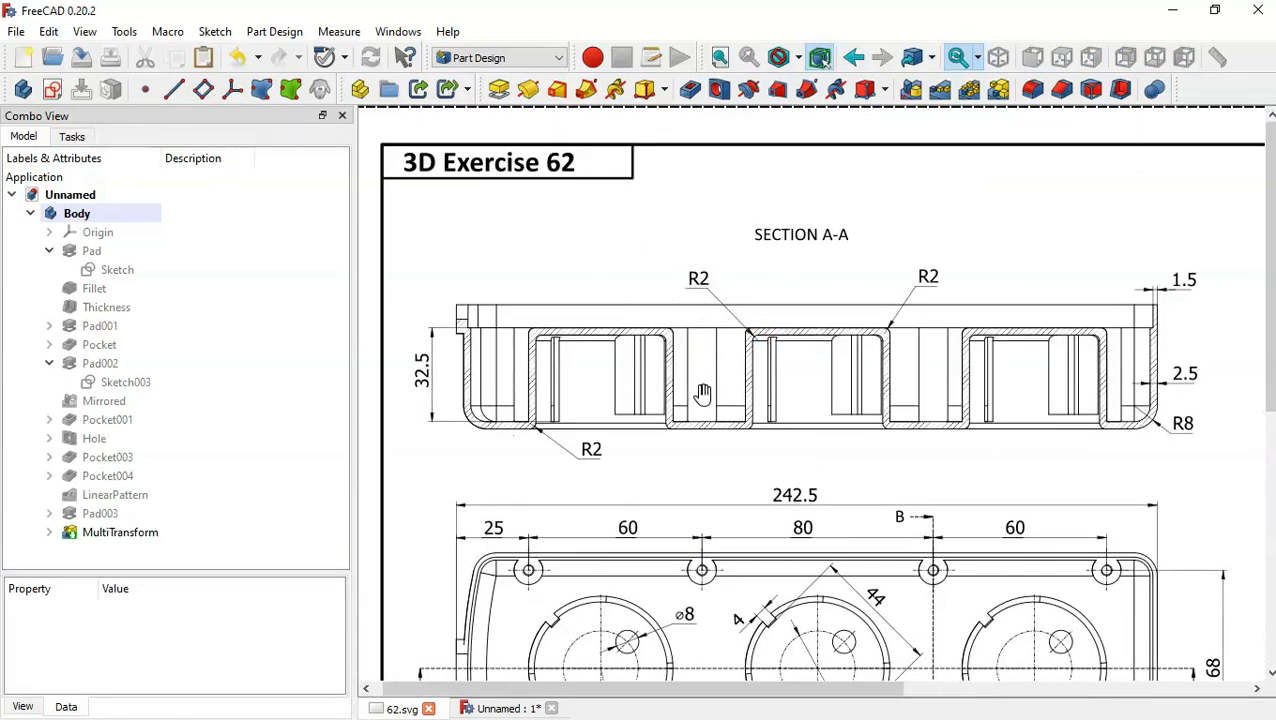
key(ctrl+Tab)
- Start a fillet with a 2 mm radius on the circular front edges of all three socket openings
middle_drag(573, 517, 592, 579)
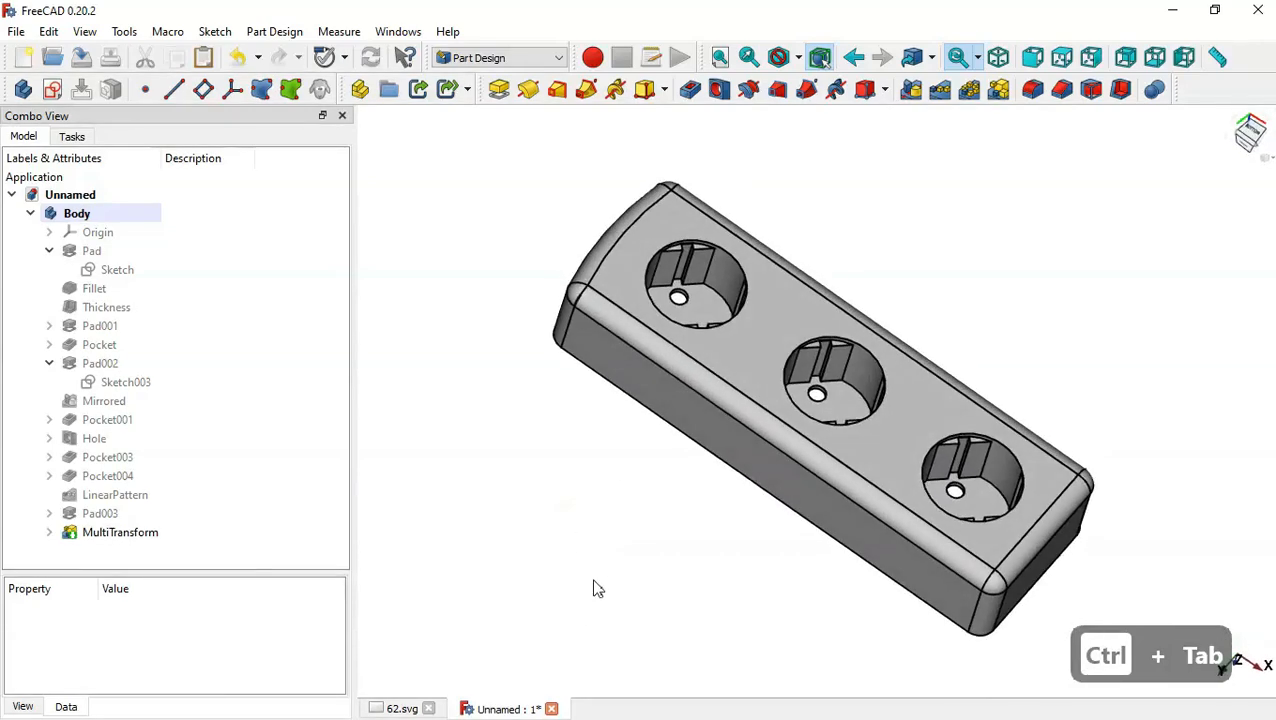
click(748, 303)
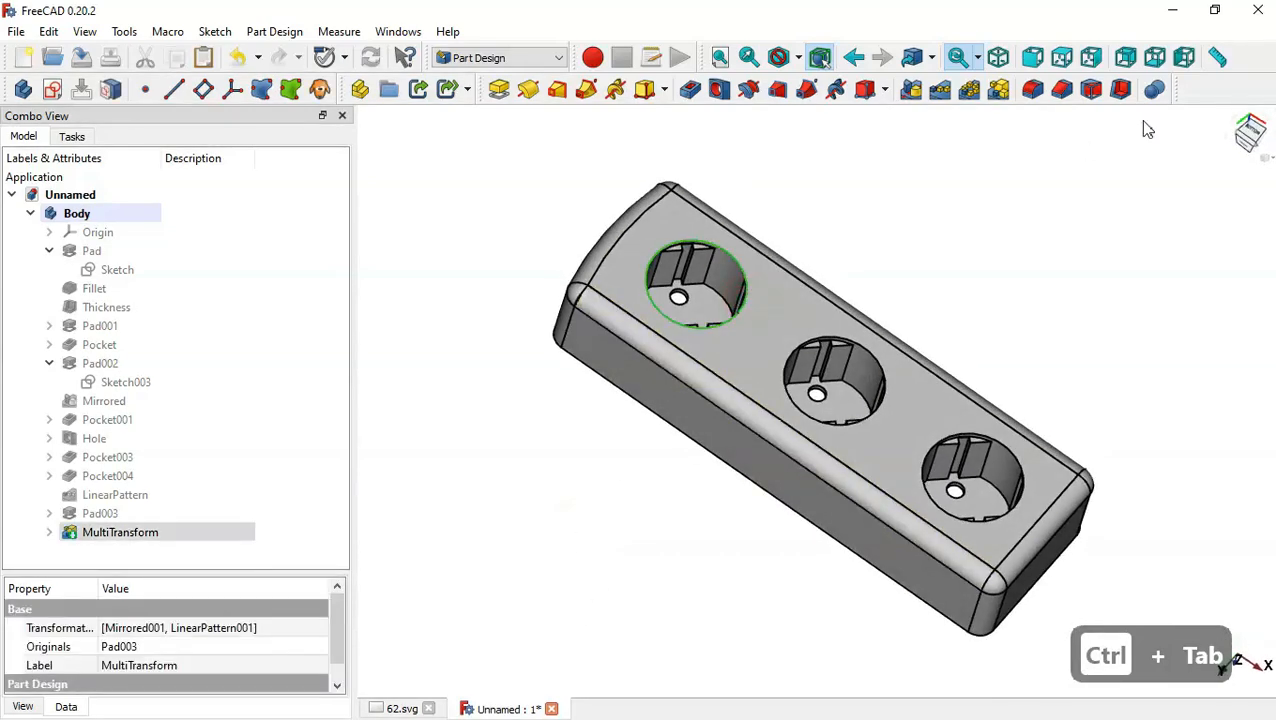
click(1036, 93)
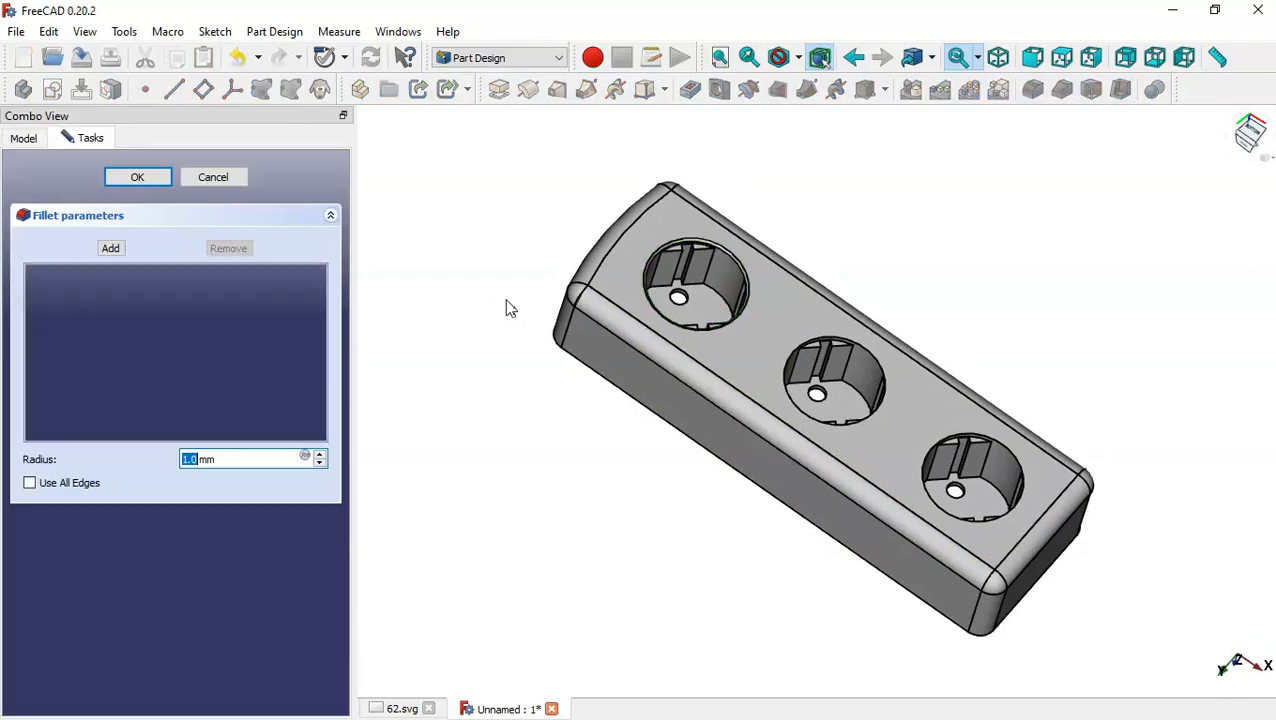
triple_click(242, 460)
text(2)
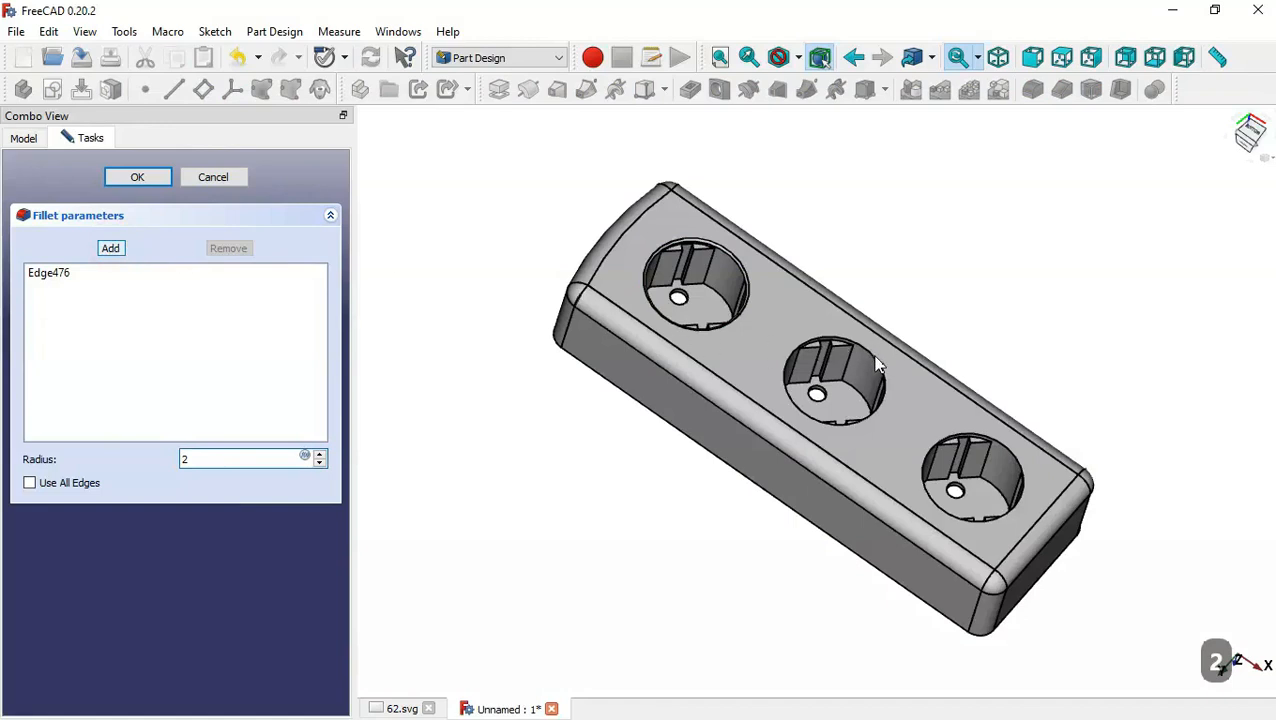
scroll(885, 365, up, 3)
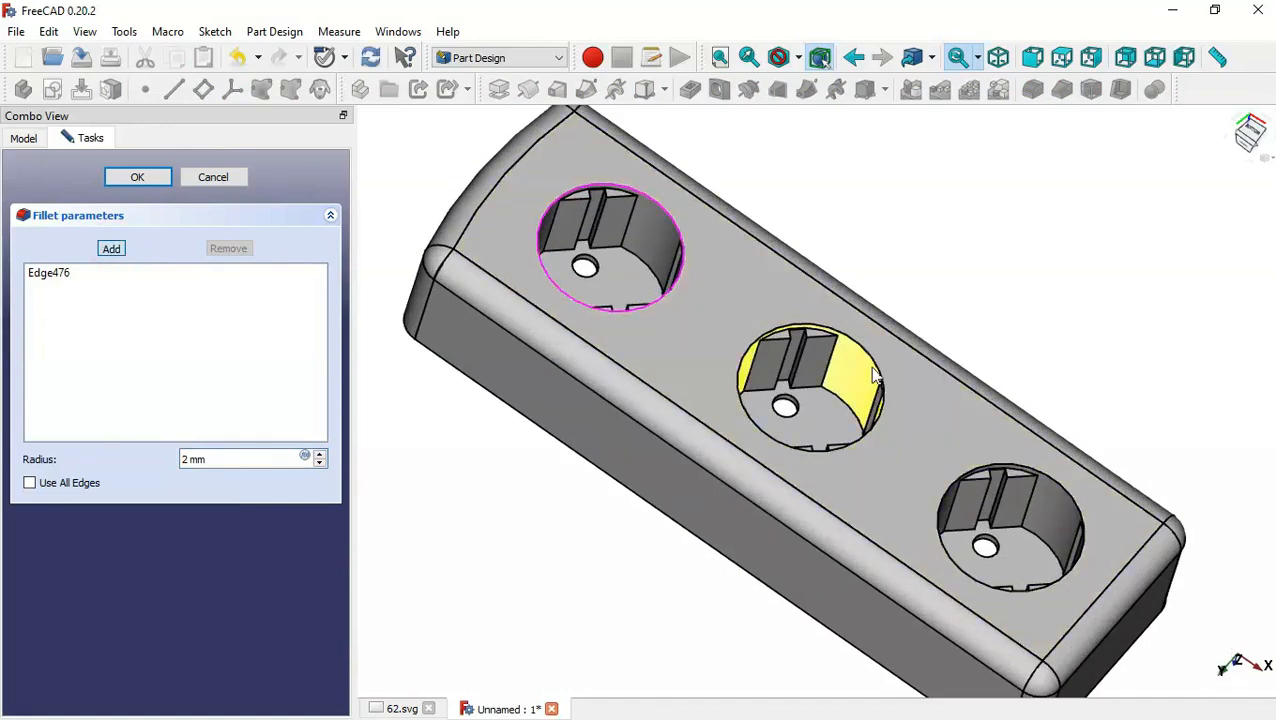
click(876, 362)
click(1056, 480)
- Add the outer arc edges on the inner end faces of the three socket cylinders to the fillet and accept it
middle_drag(1059, 371, 558, 399)
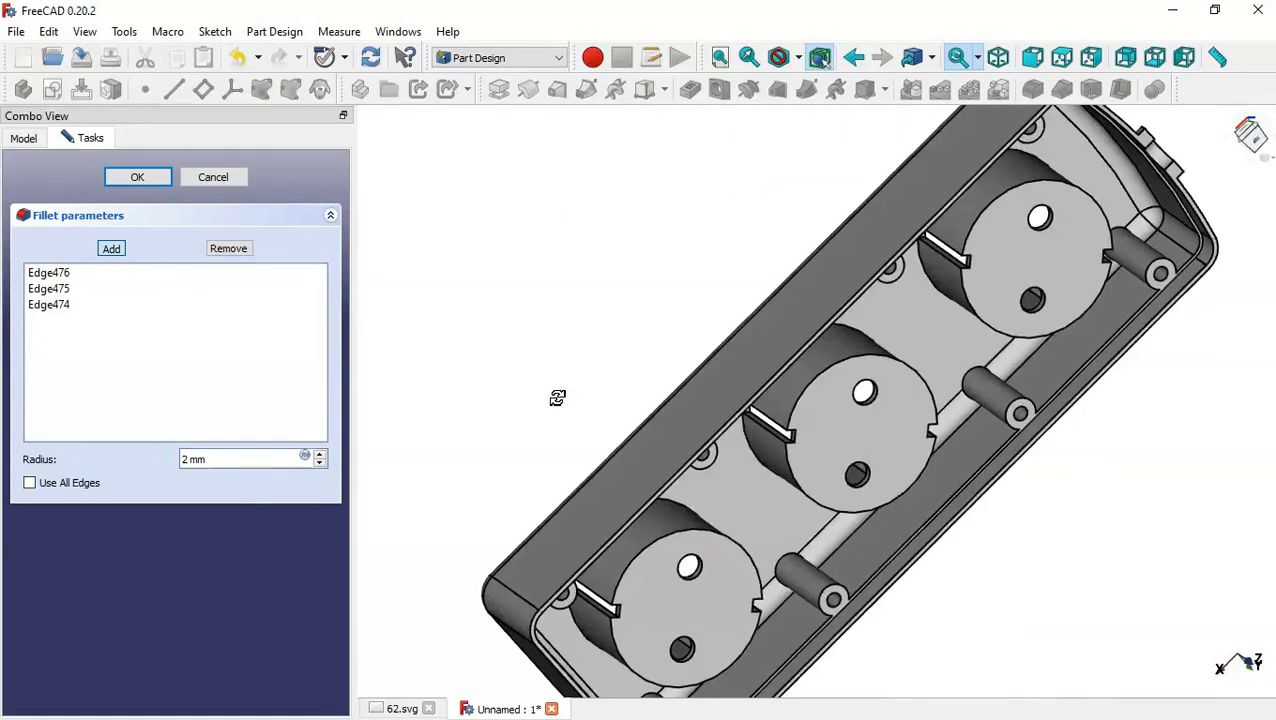
middle_drag(1243, 550, 1185, 495)
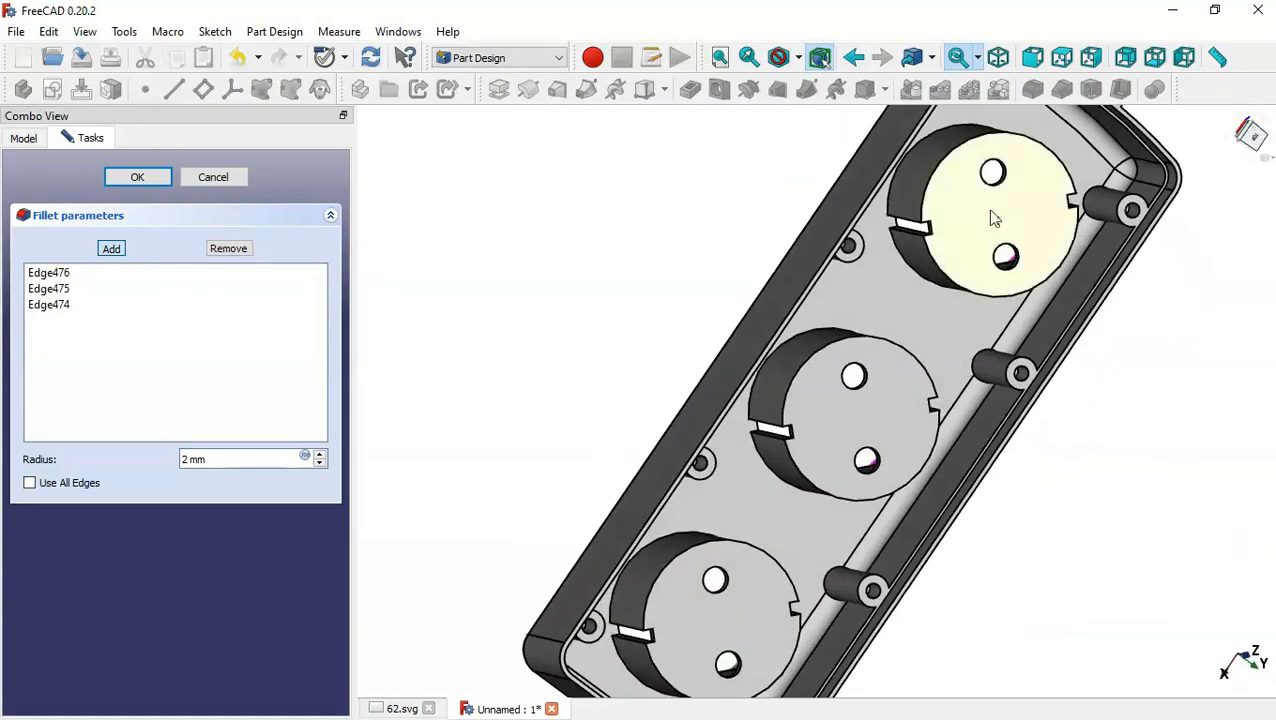
click(1040, 293)
click(839, 344)
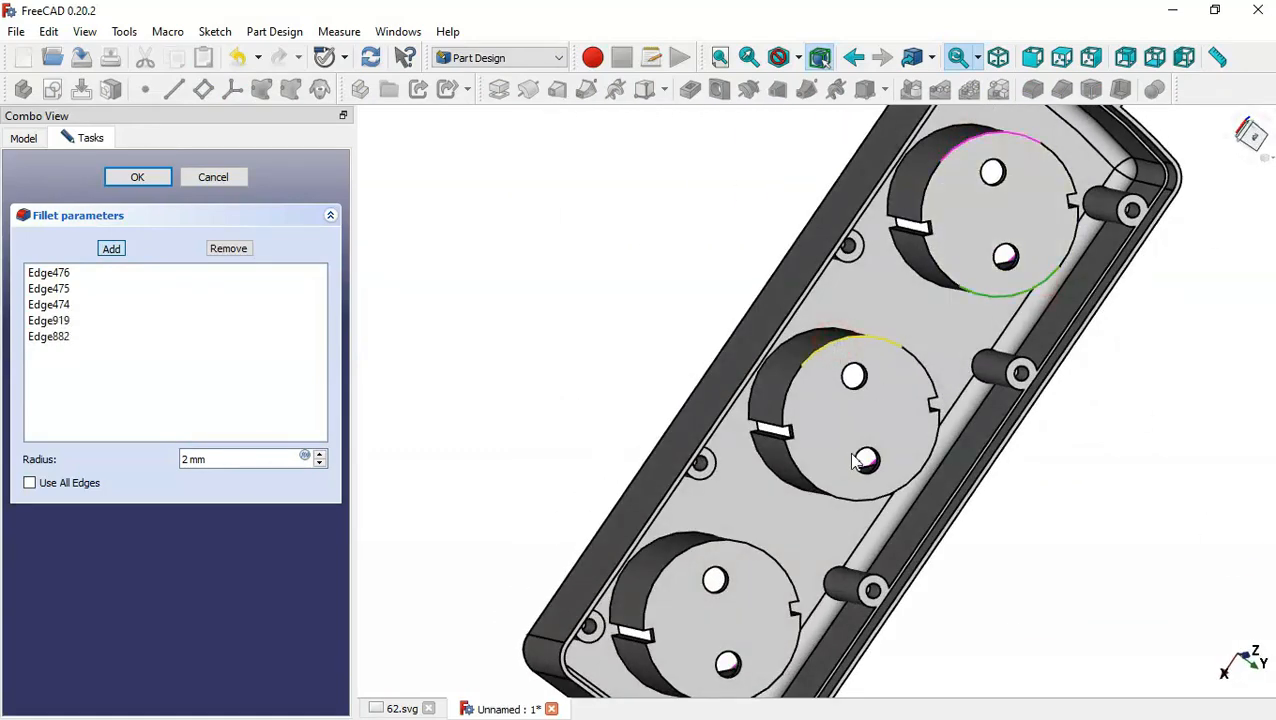
click(891, 500)
click(676, 568)
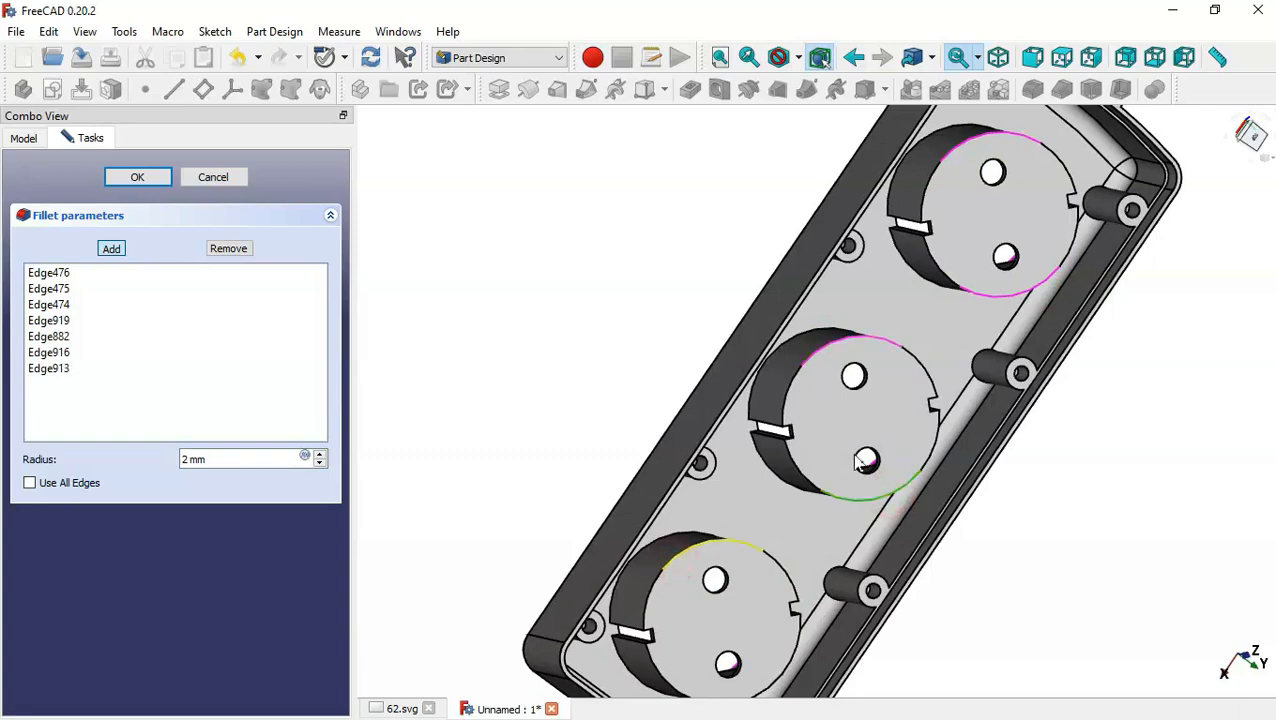
scroll(862, 460, down, 2)
scroll(816, 694, up, 3)
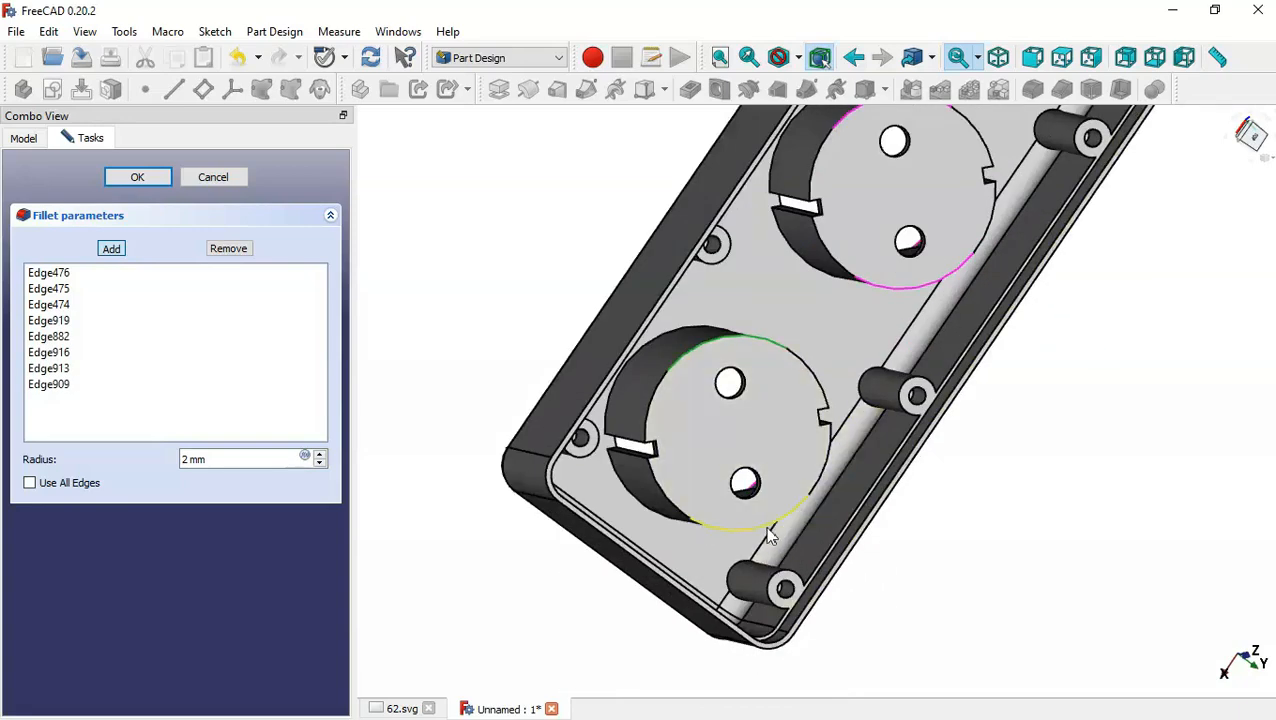
click(153, 176)
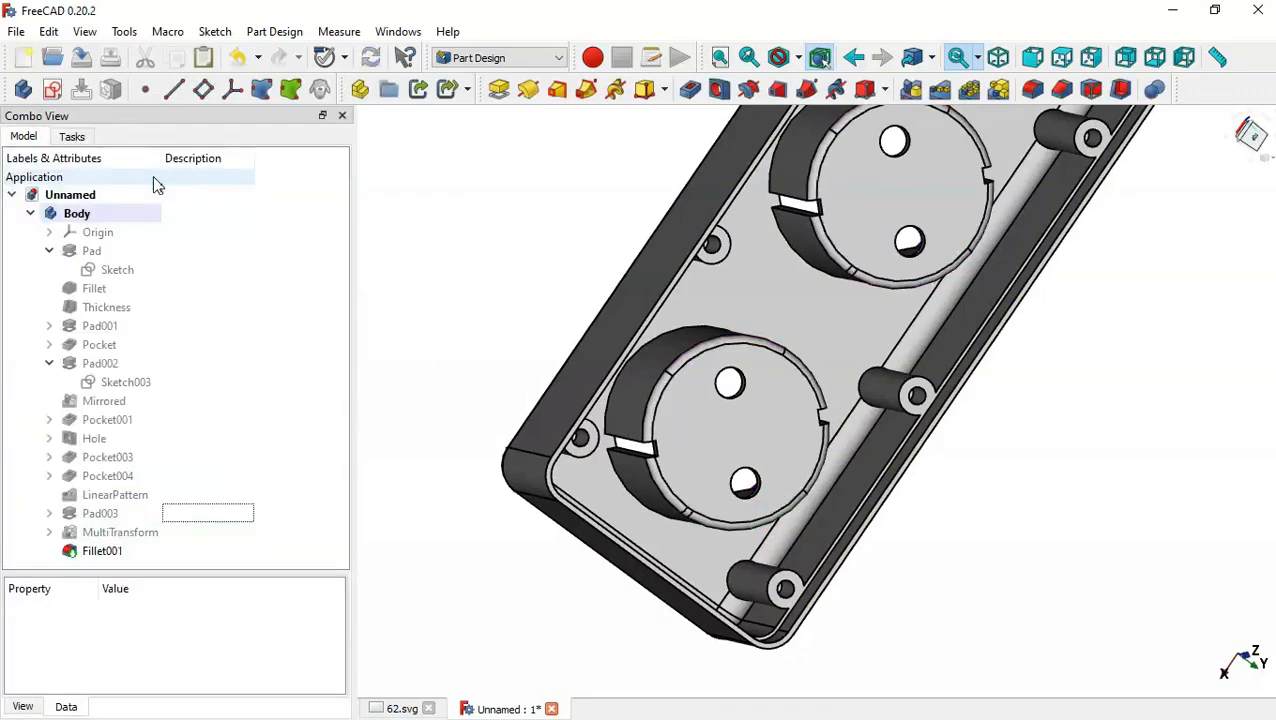
- Inspect the filleted socket box from the front, the open back and the cable-entry end
middle_drag(422, 546, 694, 547)
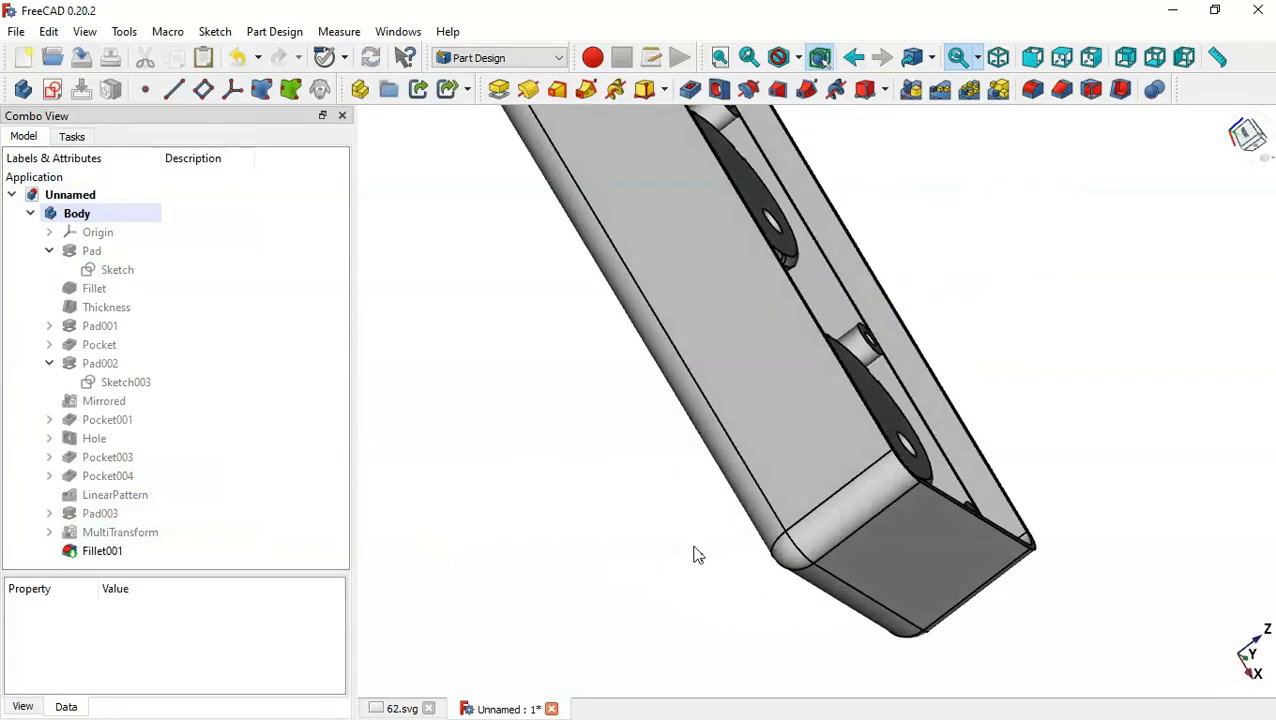
scroll(694, 547, down, 2)
key(Home)
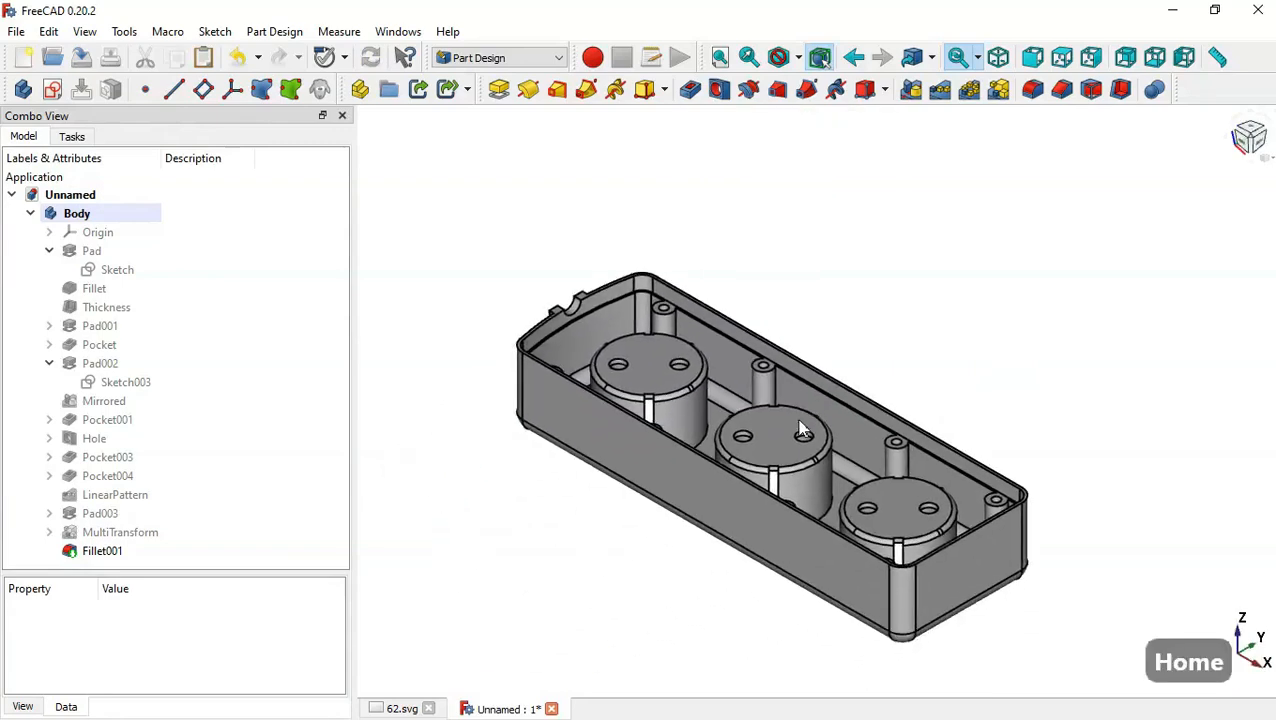
scroll(892, 288, up, 2)
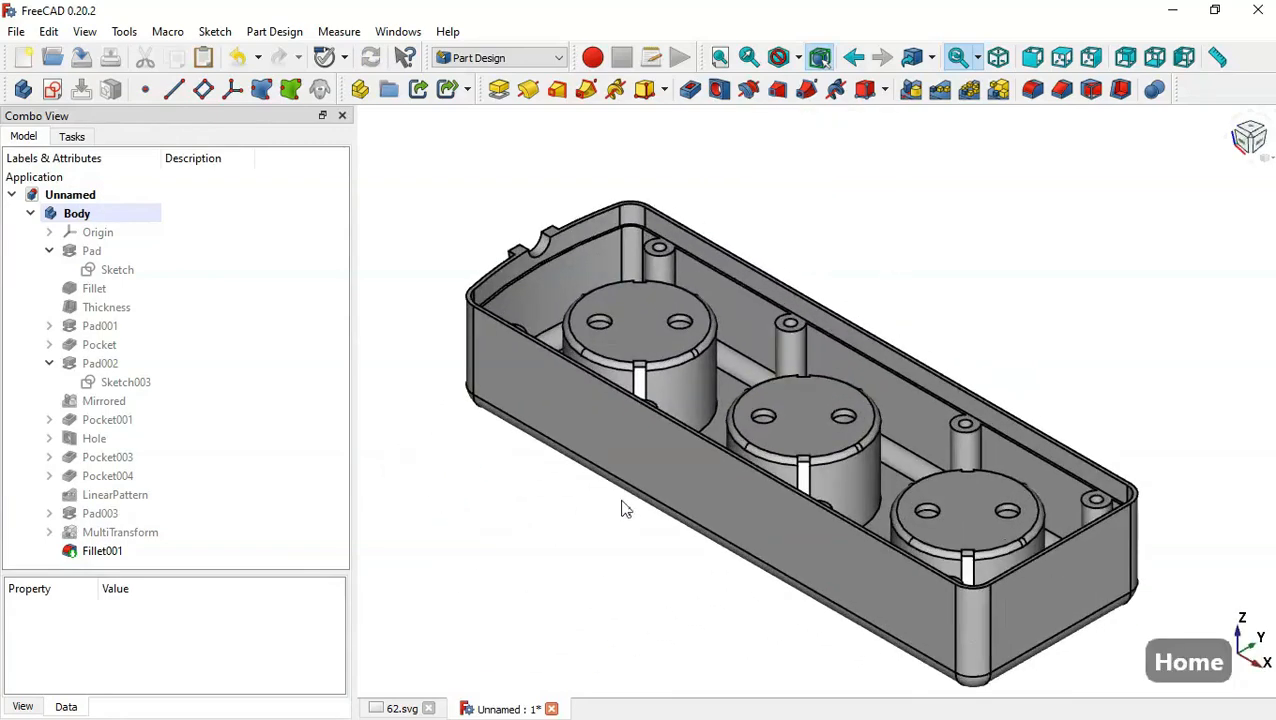
middle_drag(618, 541, 801, 284)
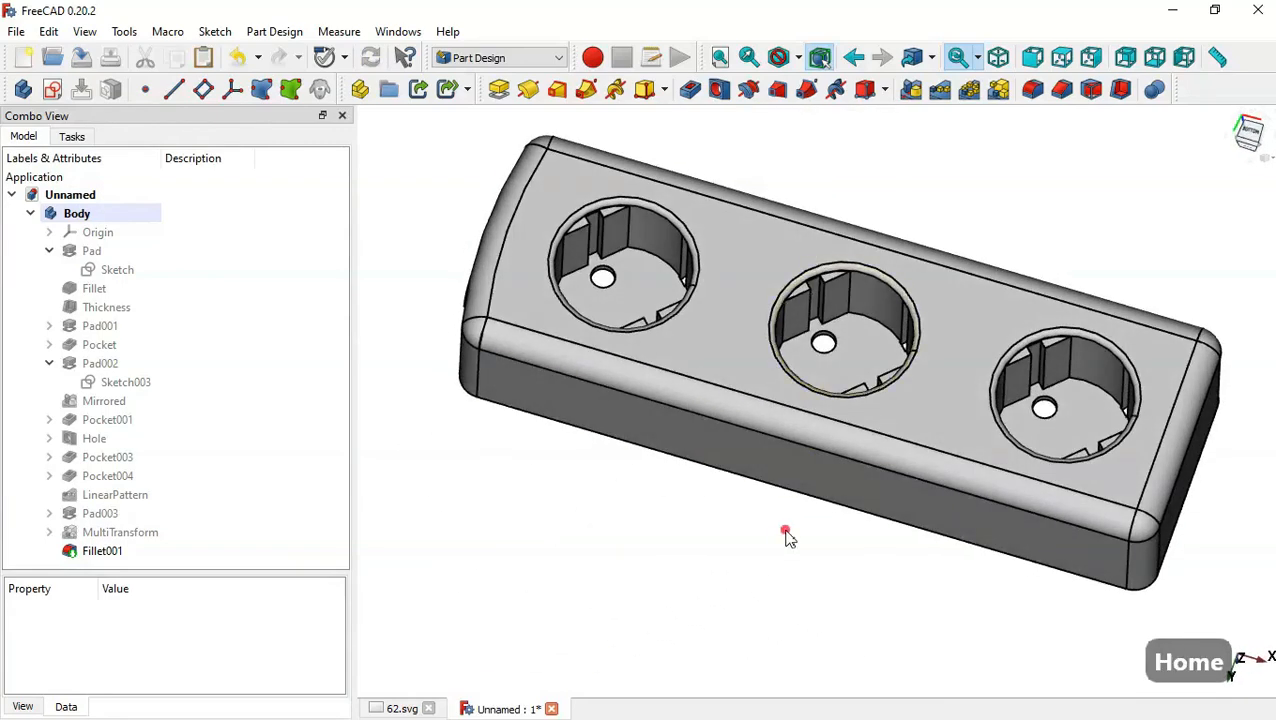
middle_drag(786, 537, 1098, 515)
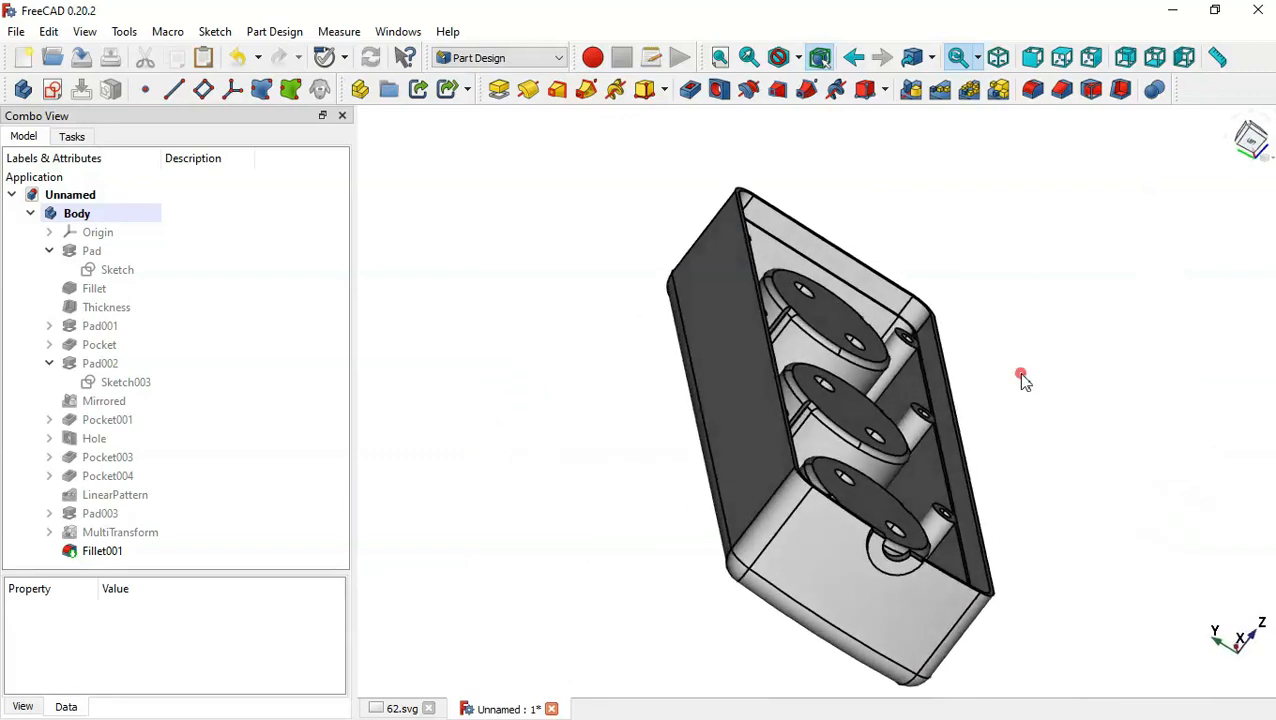
middle_drag(1022, 378, 968, 447)
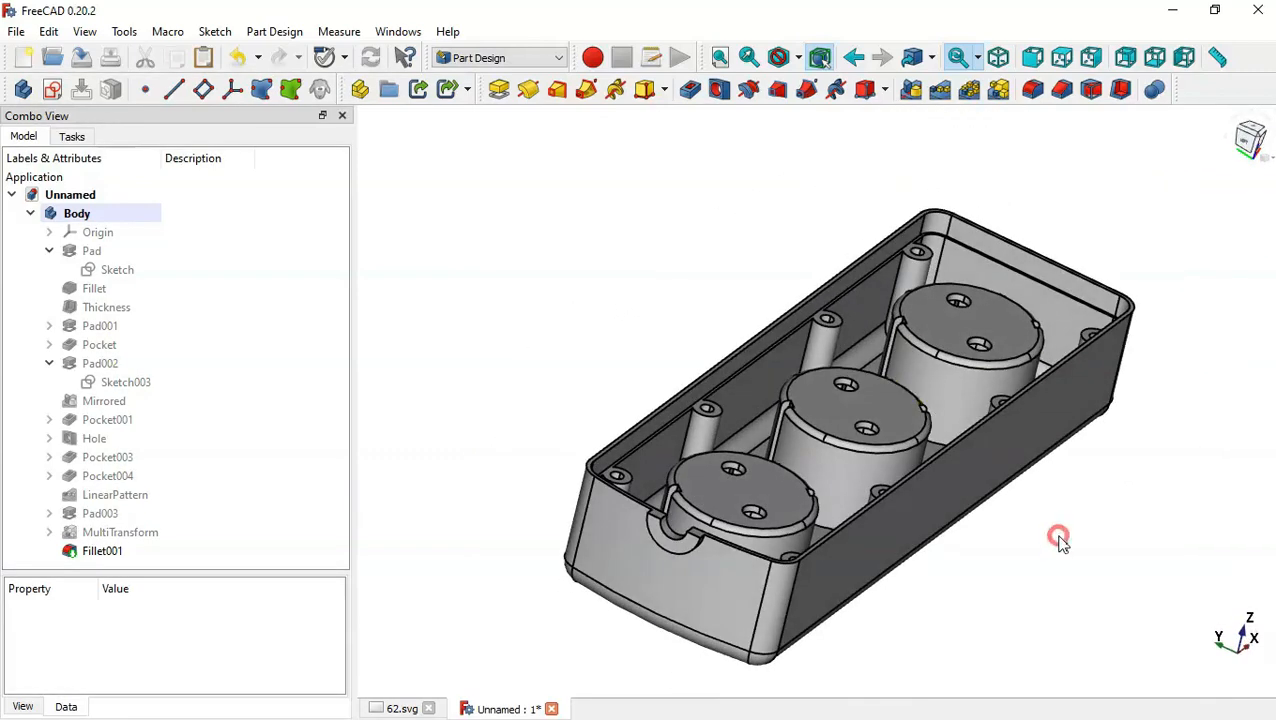